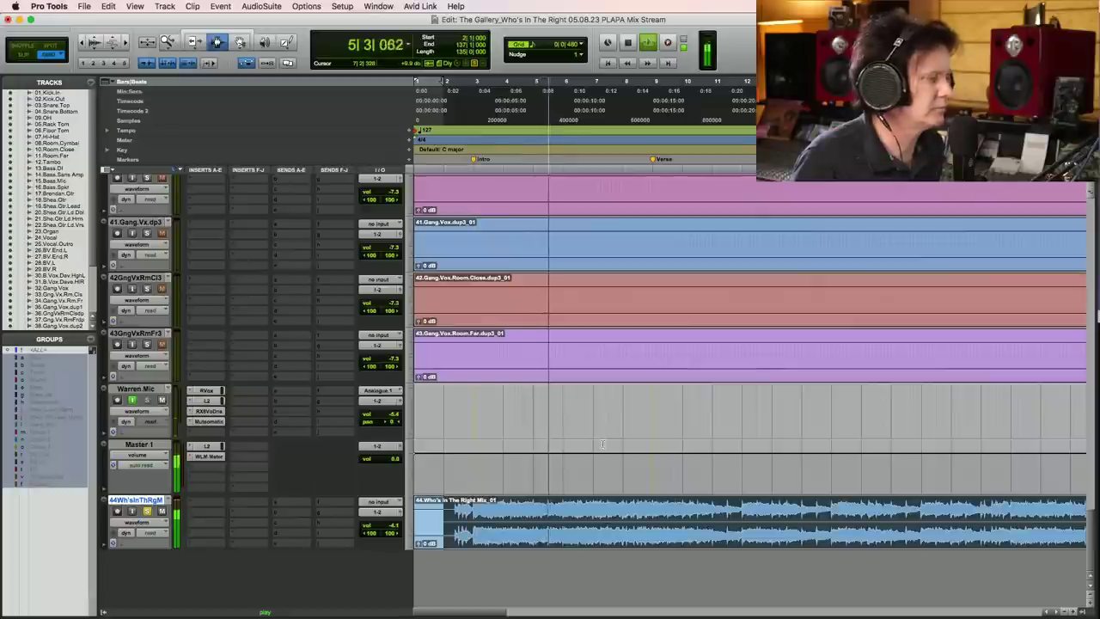
- Play the Who's In The Right reference mix and look over the song structure across the whole timeline
{"action": "key", "text": "r"}
{"action": "key", "text": "r"}
{"action": "key", "text": "r"}
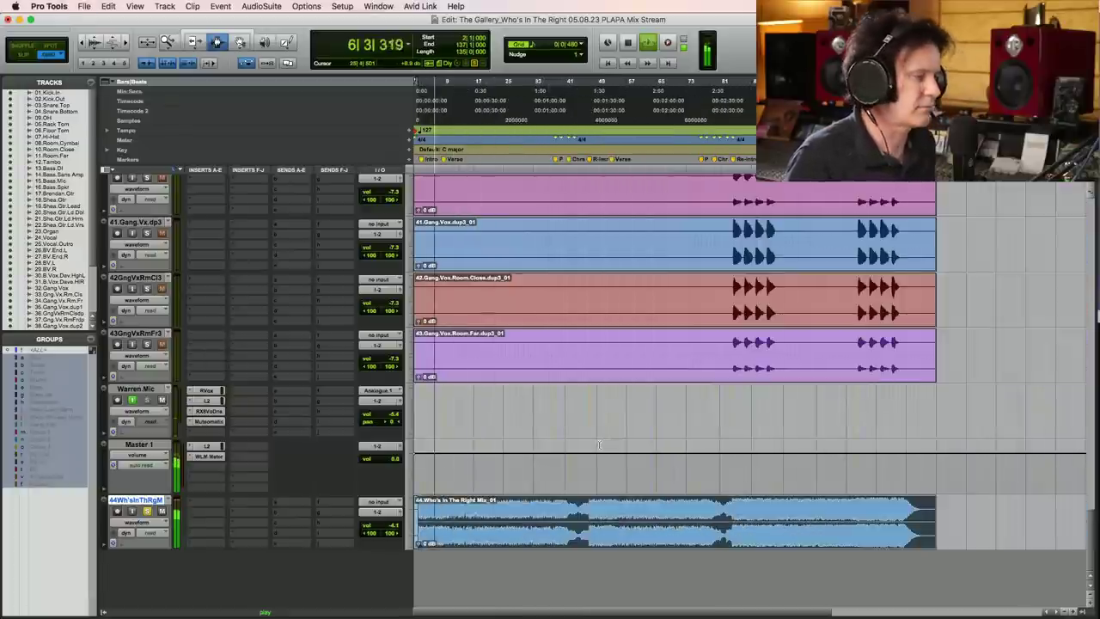
{"action": "scroll", "coordinate": [486, 473], "scroll_direction": "up", "scroll_amount": 1}
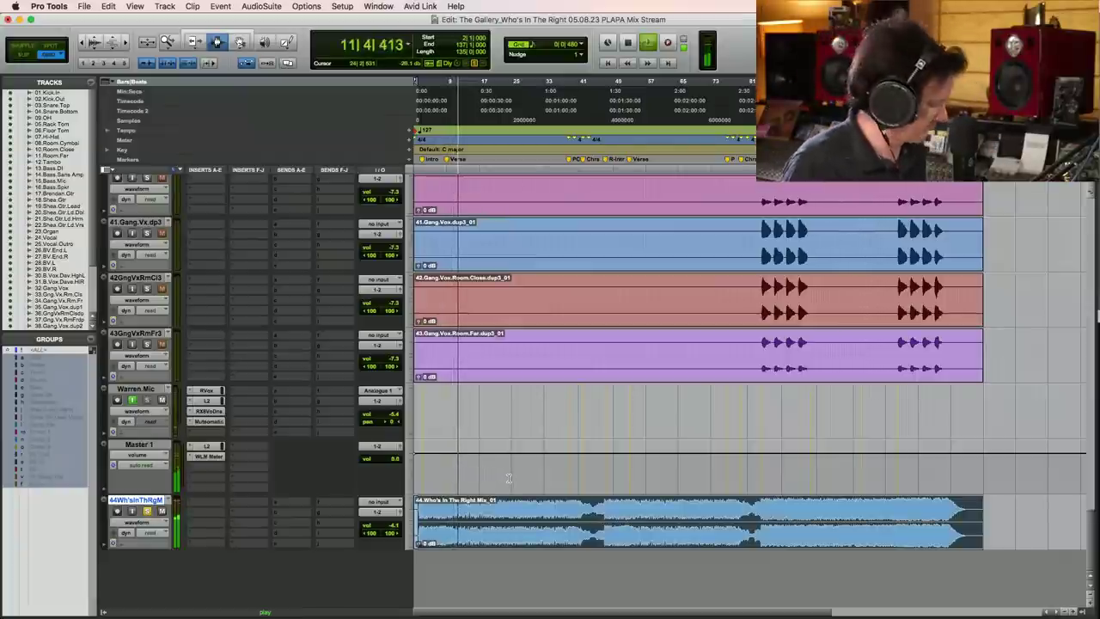
{"action": "scroll", "coordinate": [507, 477], "scroll_direction": "down", "scroll_amount": 3}
{"action": "scroll", "coordinate": [508, 477], "scroll_direction": "up", "scroll_amount": 3}
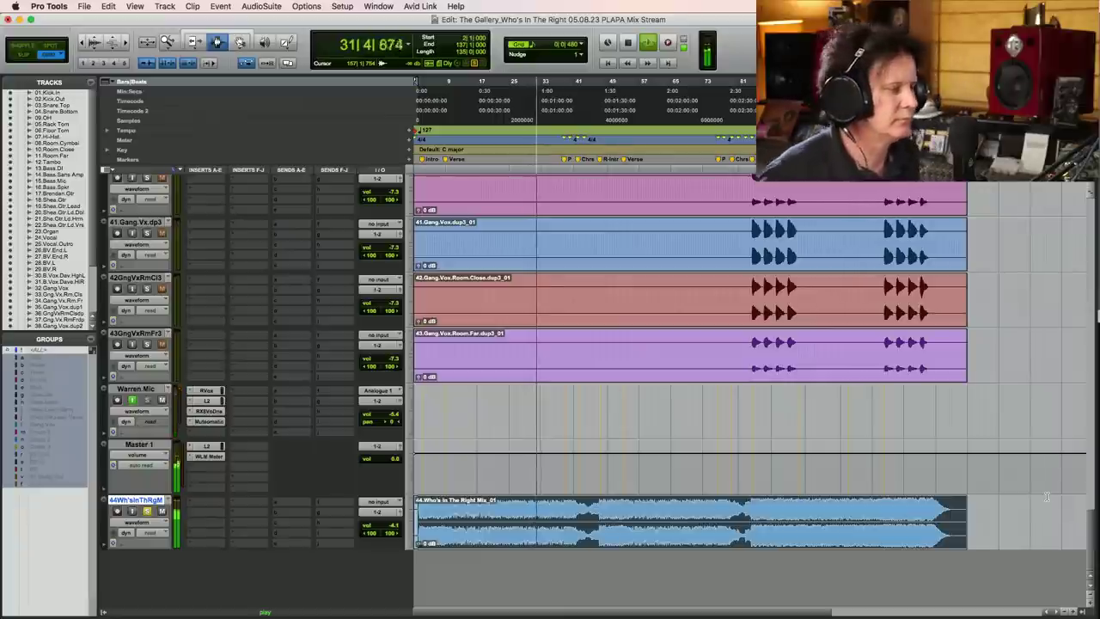
{"action": "key", "text": "super+bracketleft"}
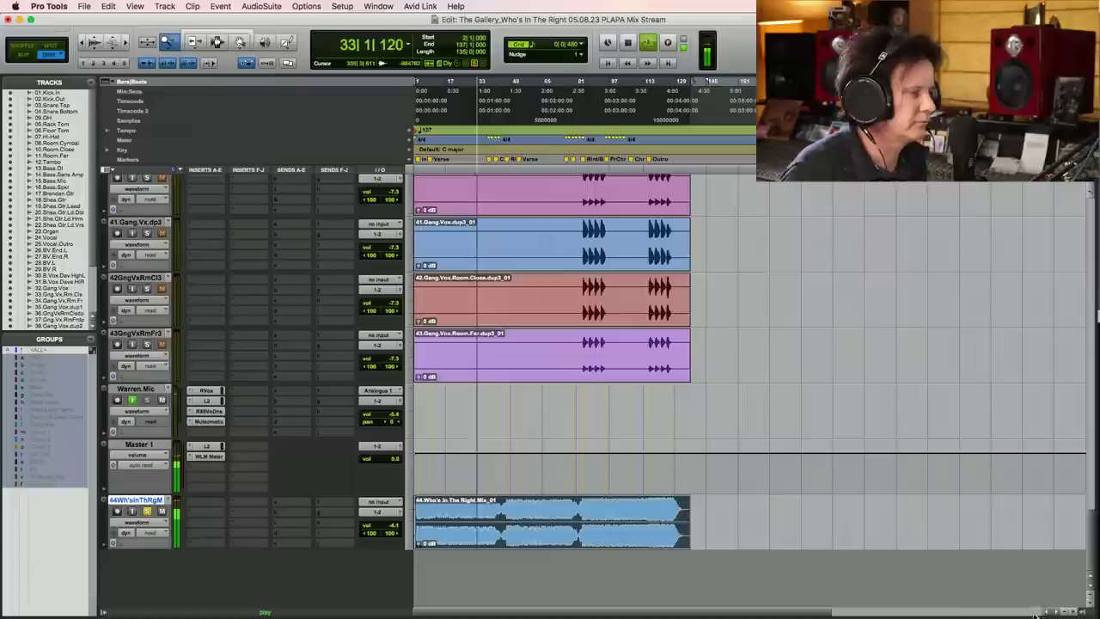
{"action": "key", "text": "super+bracketright"}
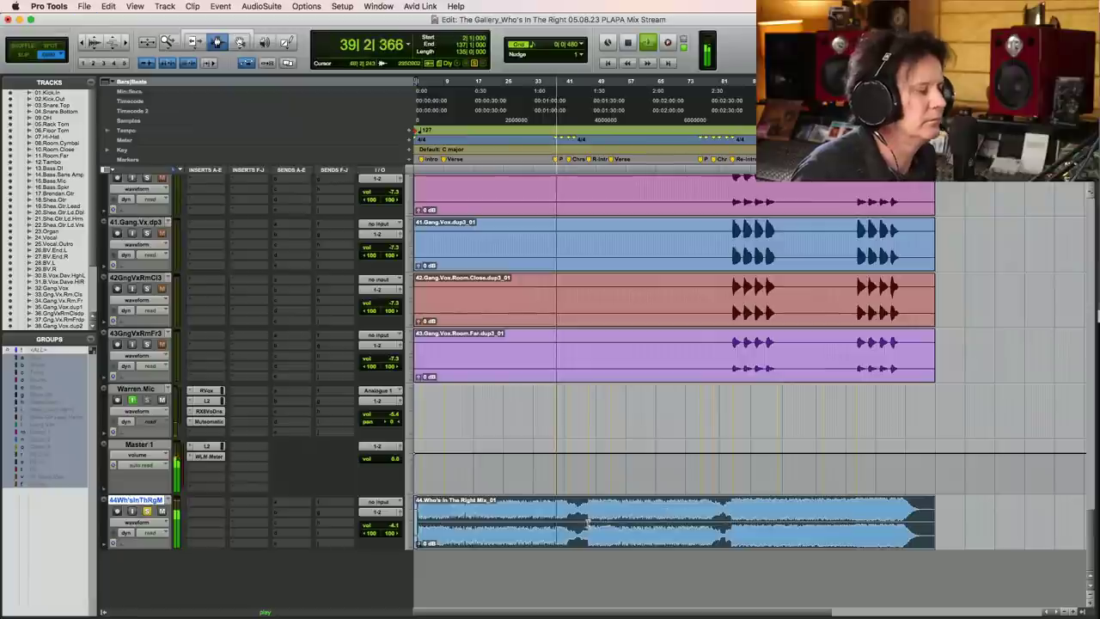
- Examine the quiet pre-chorus and chorus passage around bars 39 to 46 of the reference mix during playback
{"action": "key", "text": "F5"}
{"action": "left_click", "coordinate": [570, 501]}
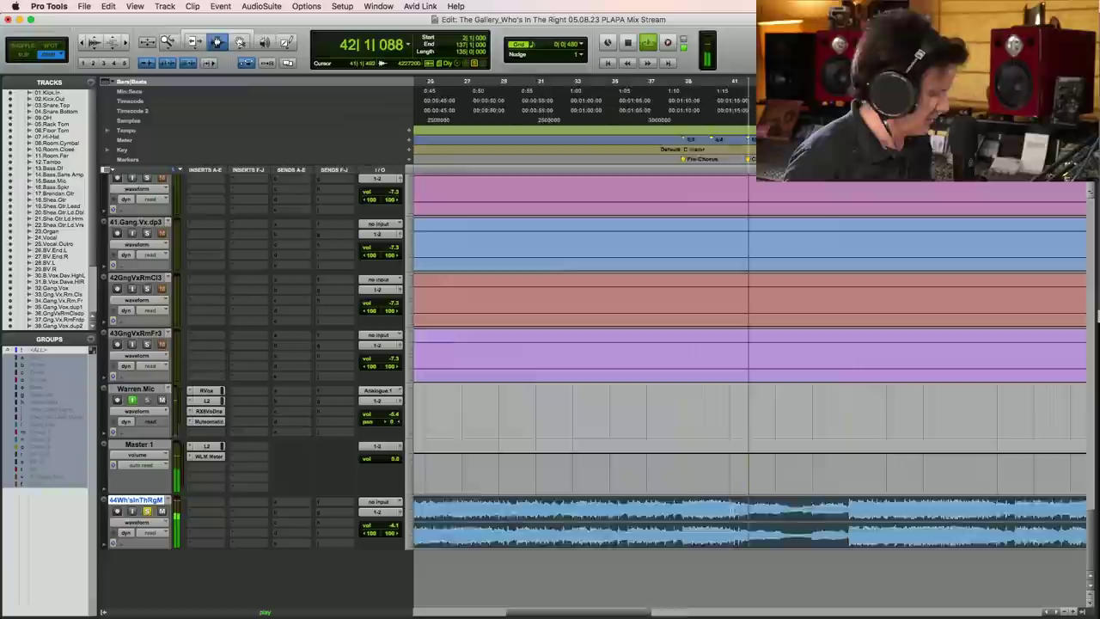
{"action": "key", "text": "super+bracketleft"}
{"action": "key", "text": "super+bracketright"}
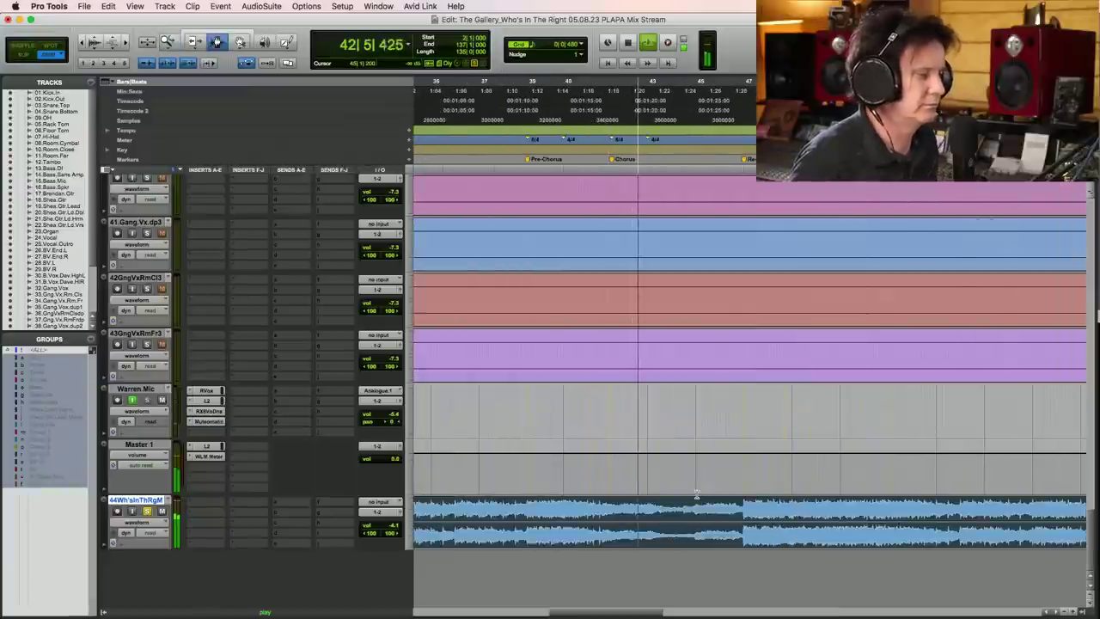
{"action": "key", "text": "super+bracketleft"}
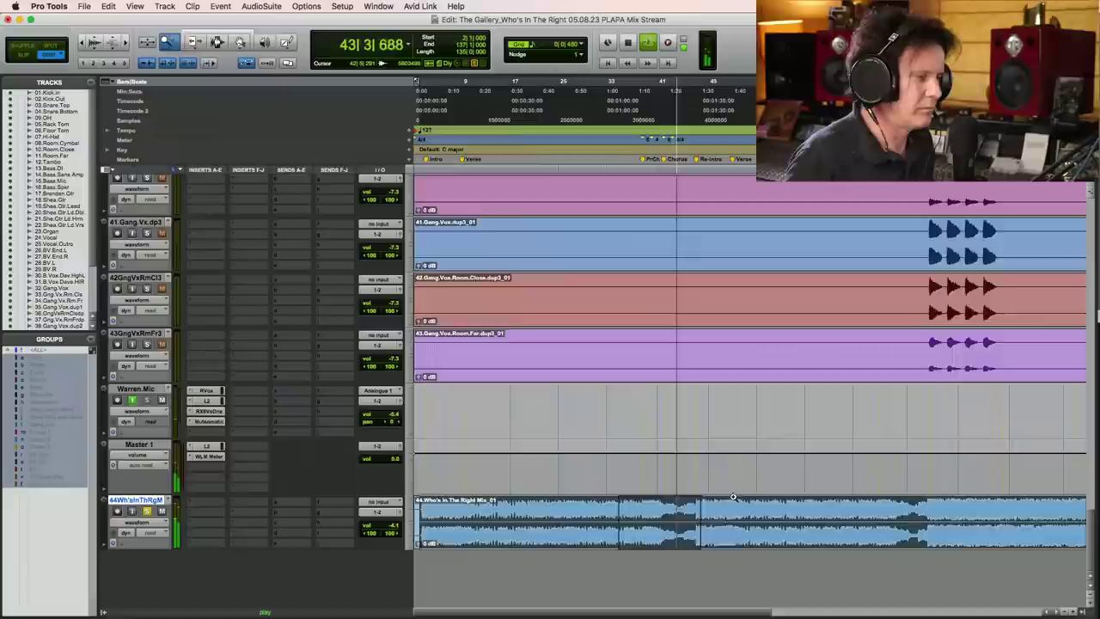
{"action": "key", "text": "super+bracketright"}
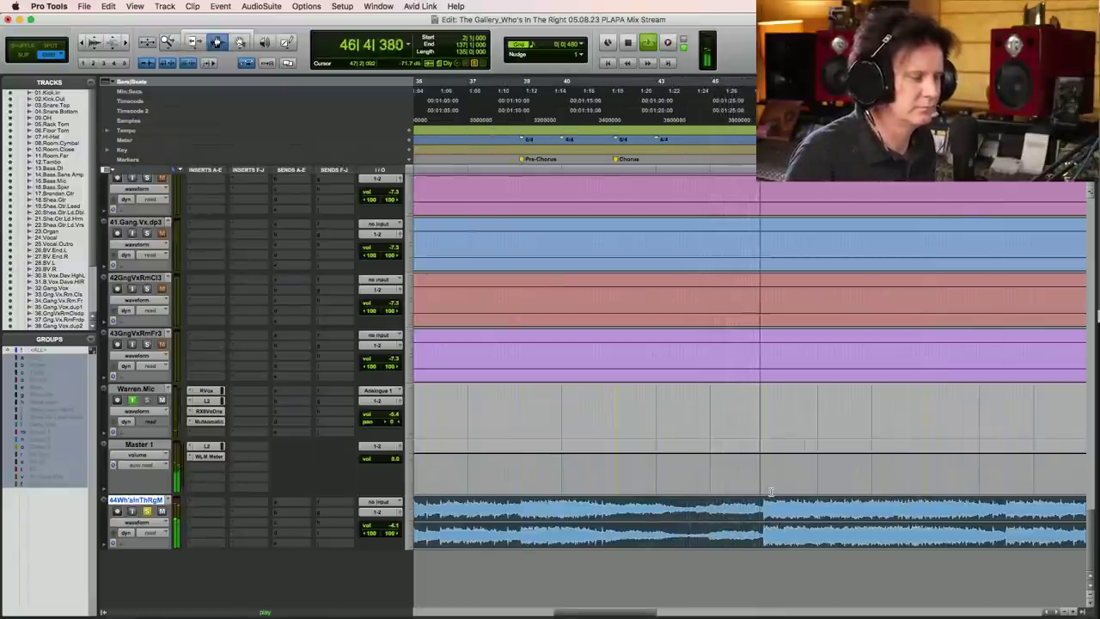
{"action": "key", "text": "super+bracketleft"}
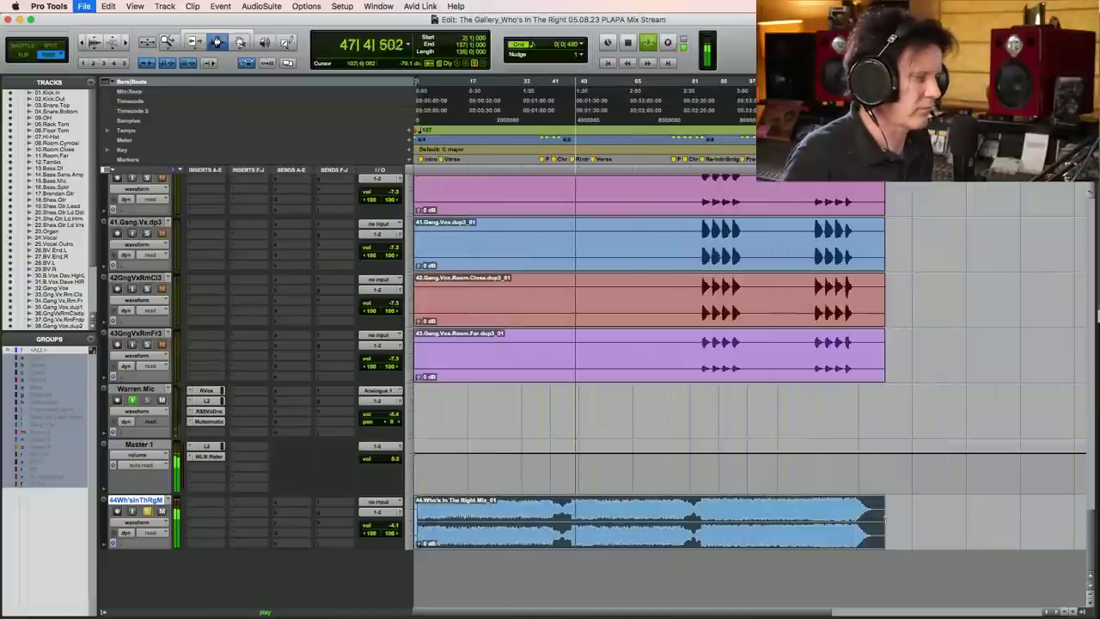
- Follow the second verse against the full-length waveform of the reference mix and stop playback
{"action": "key", "text": "F5"}
{"action": "left_click", "coordinate": [920, 516]}
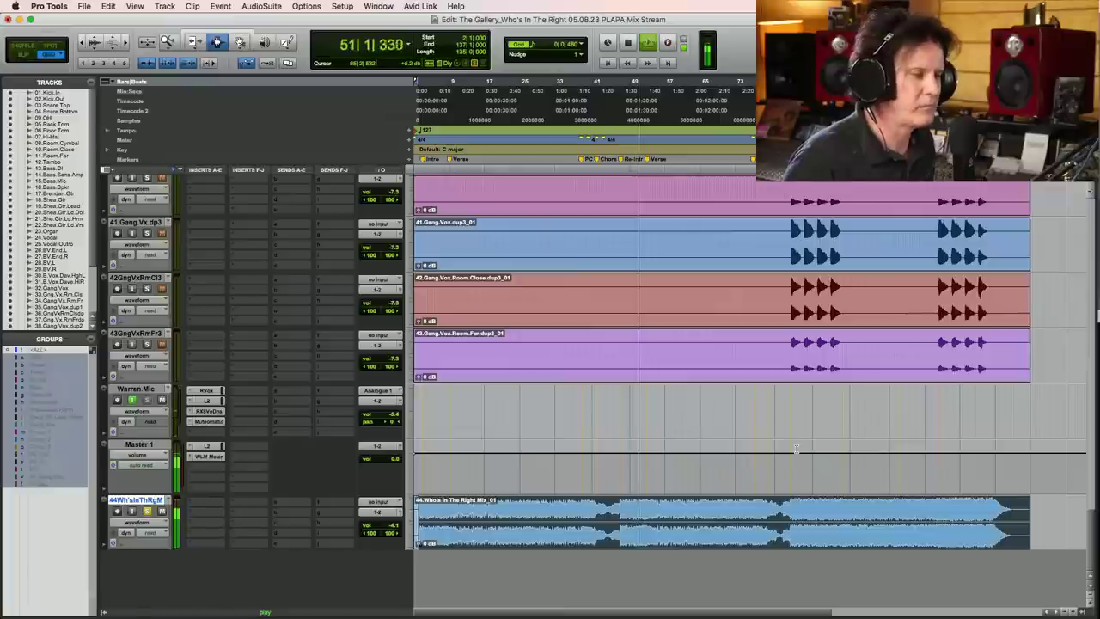
{"action": "key", "text": "r"}
{"action": "key", "text": "F5"}
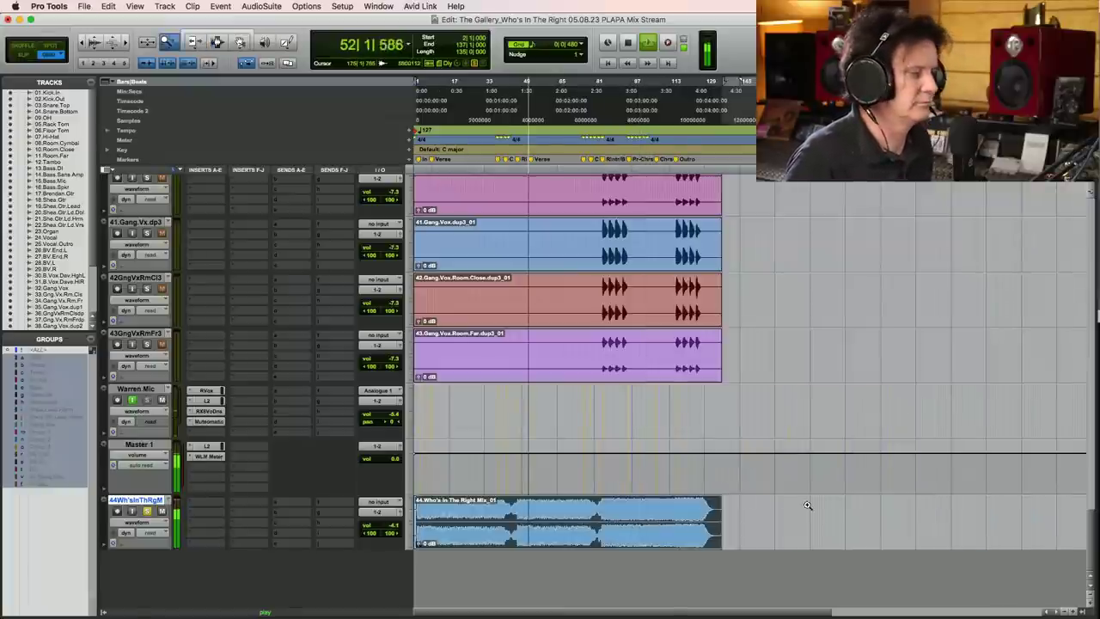
{"action": "left_click_drag", "start_coordinate": [807, 506], "coordinate": [419, 515]}
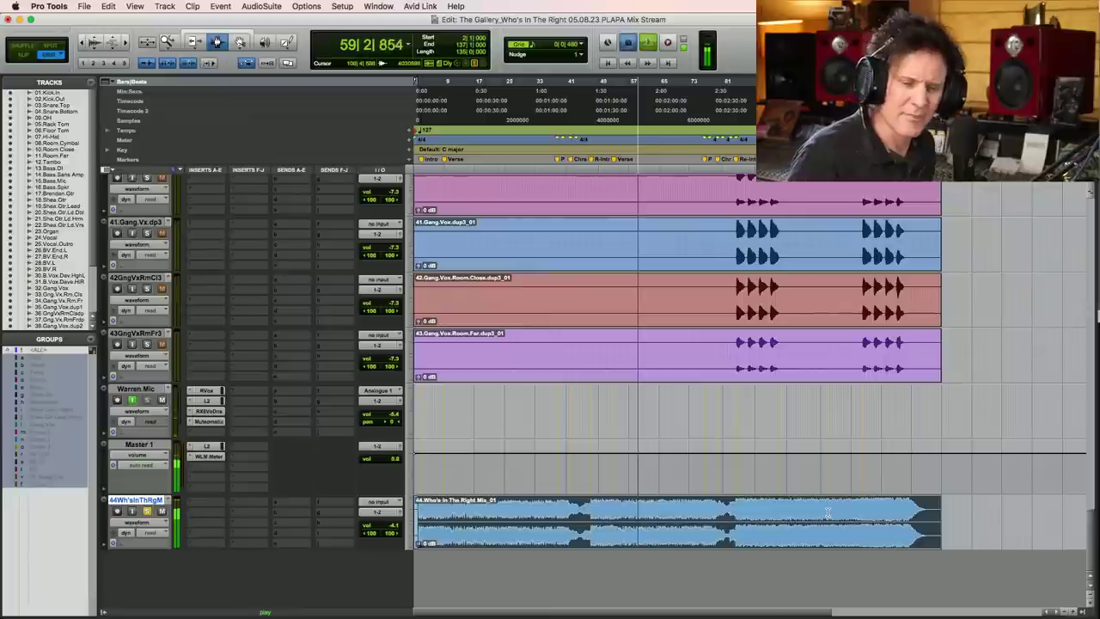
{"action": "key", "text": "space"}
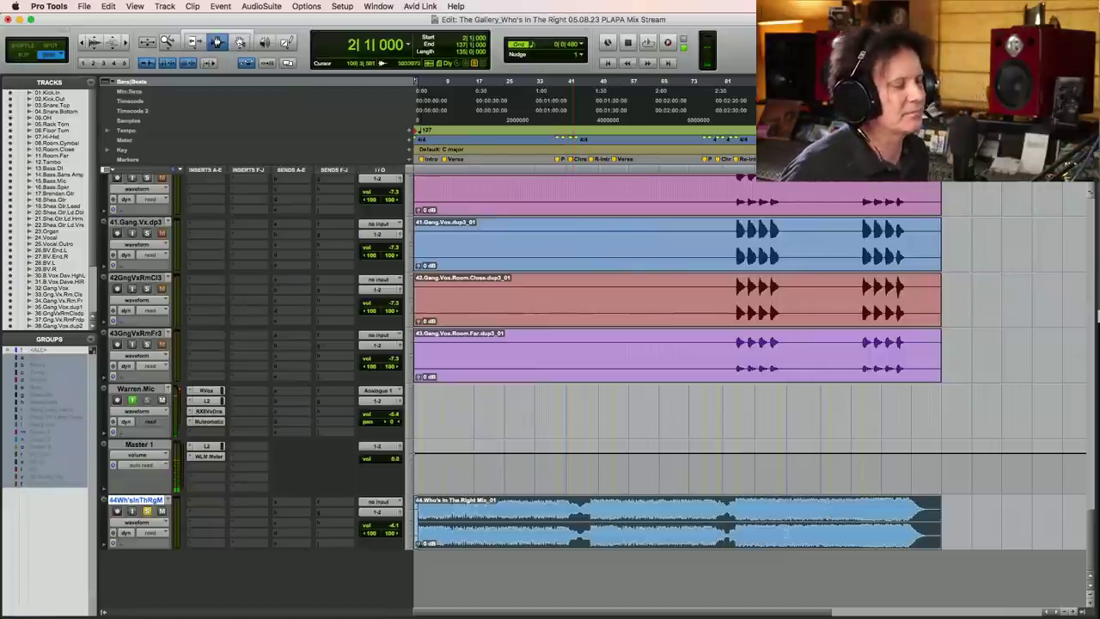
- Place the cursor in the reference mix's quiet chorus passage, around 43|3|000 and 44|2|000, to point it out
{"action": "left_click", "coordinate": [579, 508]}
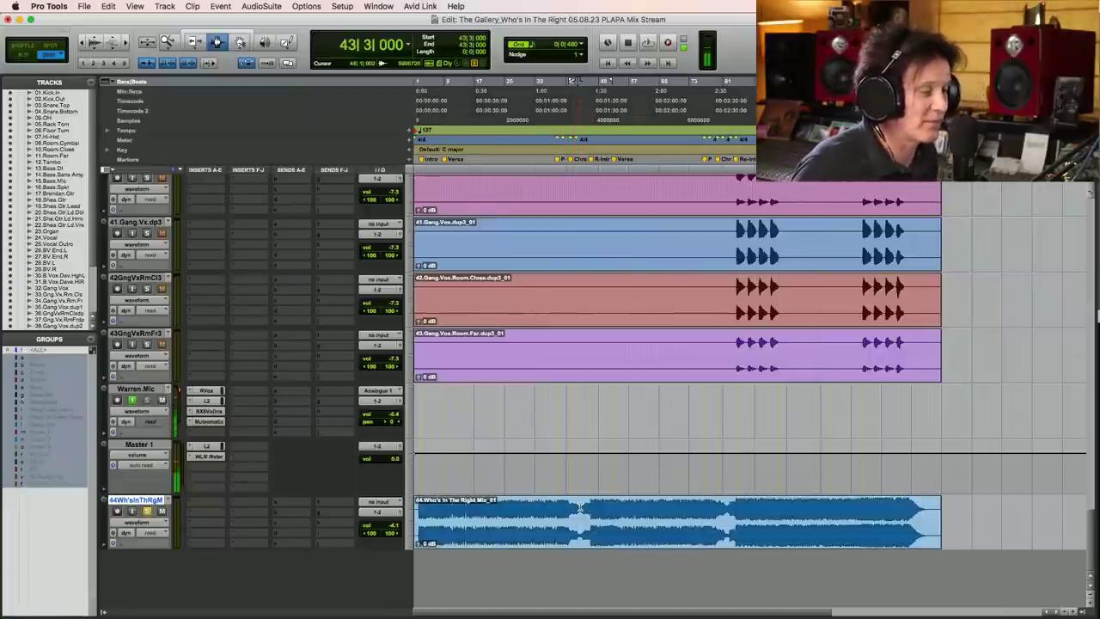
{"action": "left_click", "coordinate": [581, 509]}
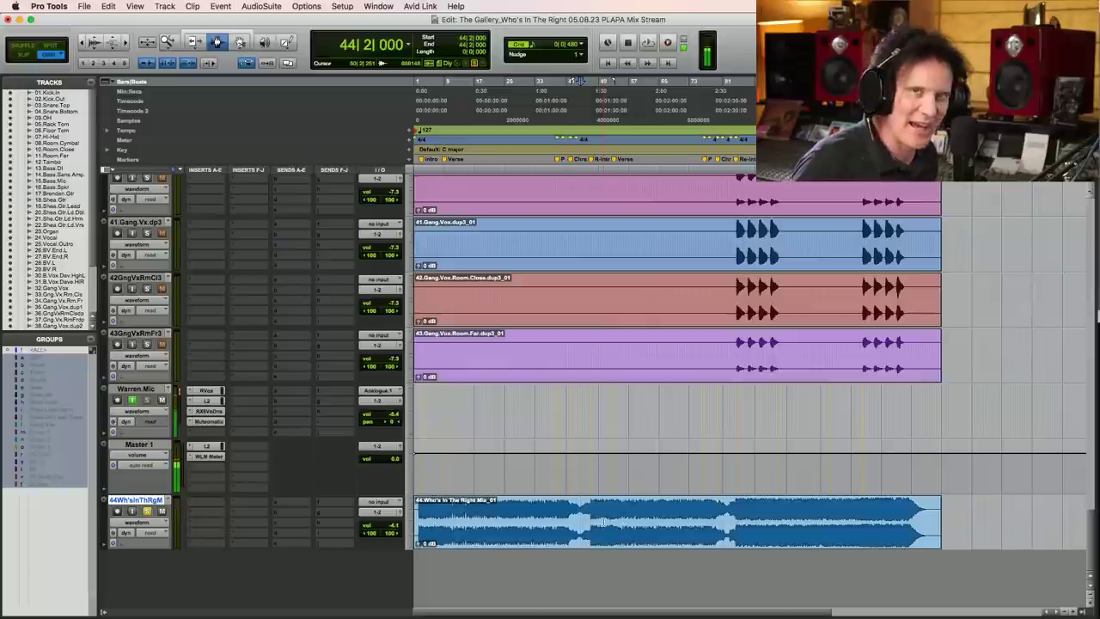
{"action": "key", "text": "minus"}
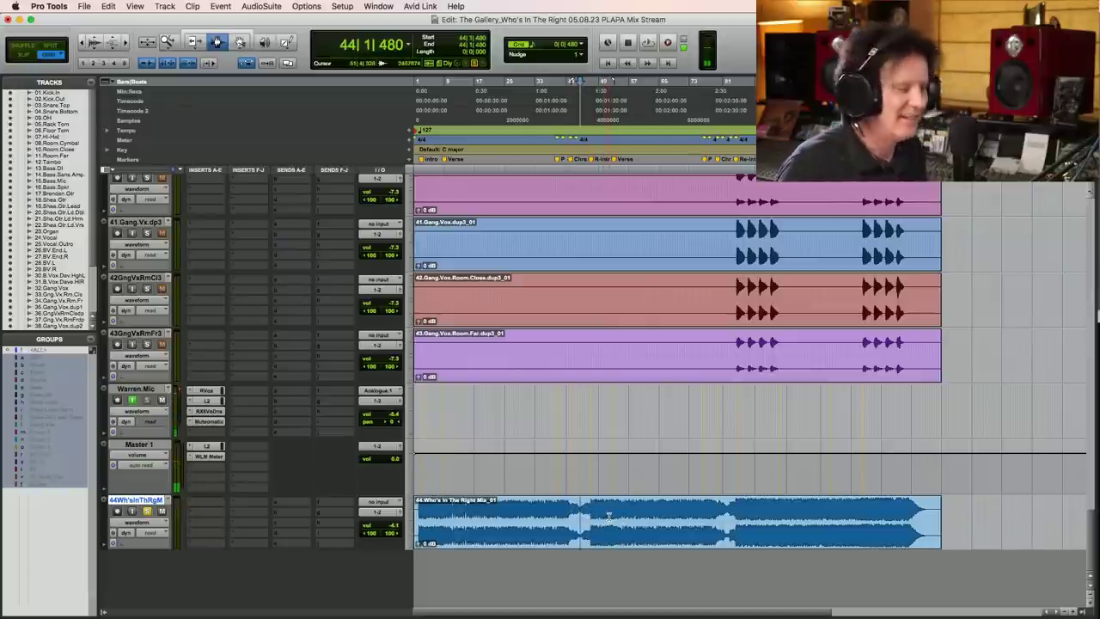
{"action": "double_click", "coordinate": [578, 528]}
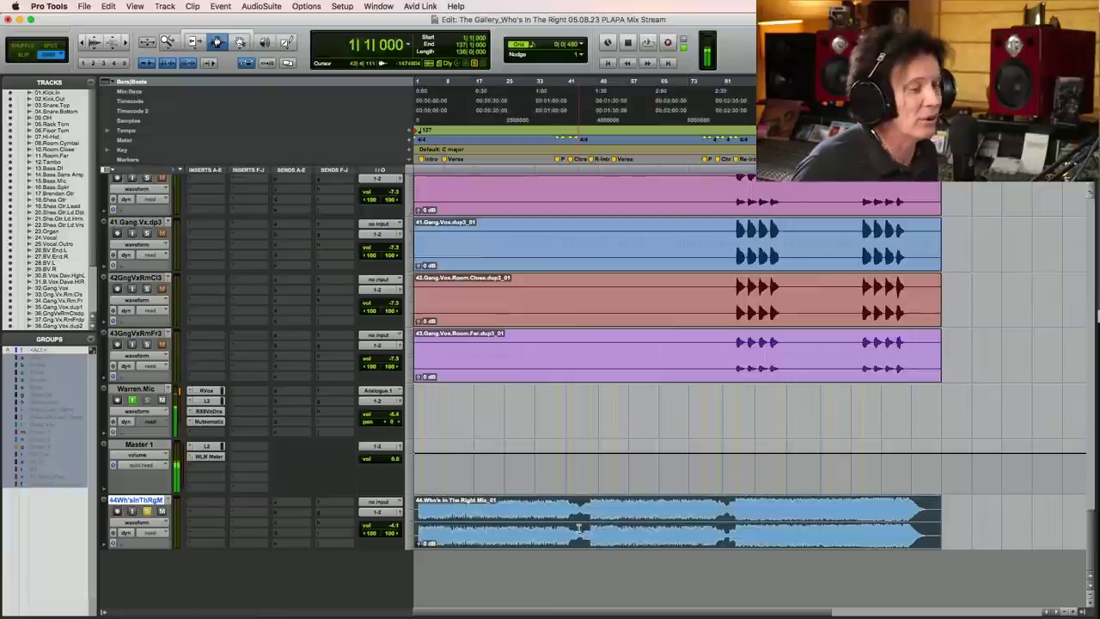
- Remove the solo from the reference mix track and mute it, with the timeline selection starting at 2|1|000
{"action": "key", "text": "F5"}
{"action": "left_click_drag", "start_coordinate": [987, 509], "coordinate": [419, 516]}
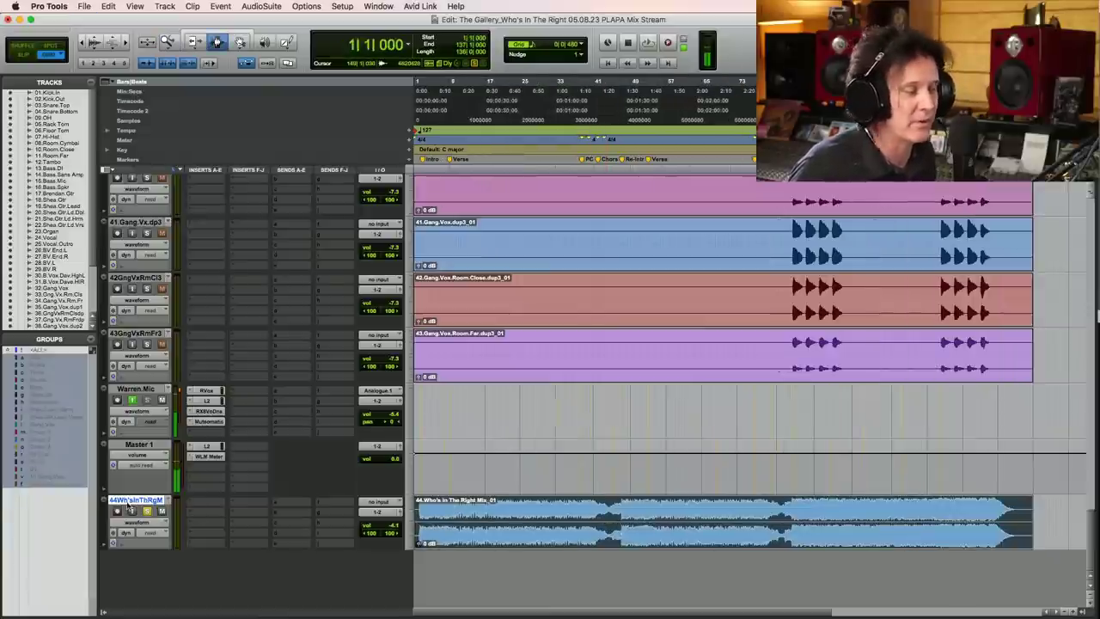
{"action": "left_click", "coordinate": [419, 516], "text": "shift"}
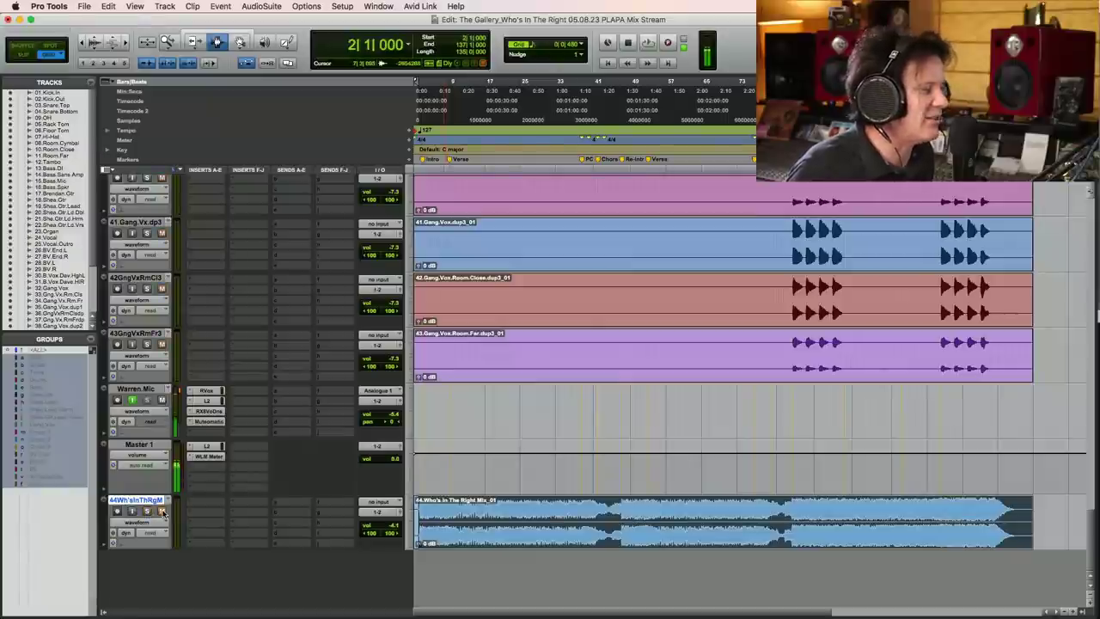
- Place the edit cursor at 2|2|000 across the drum tracks from Kick In through Room Cymbal
{"action": "scroll", "coordinate": [722, 348], "scroll_direction": "up", "scroll_amount": 20}
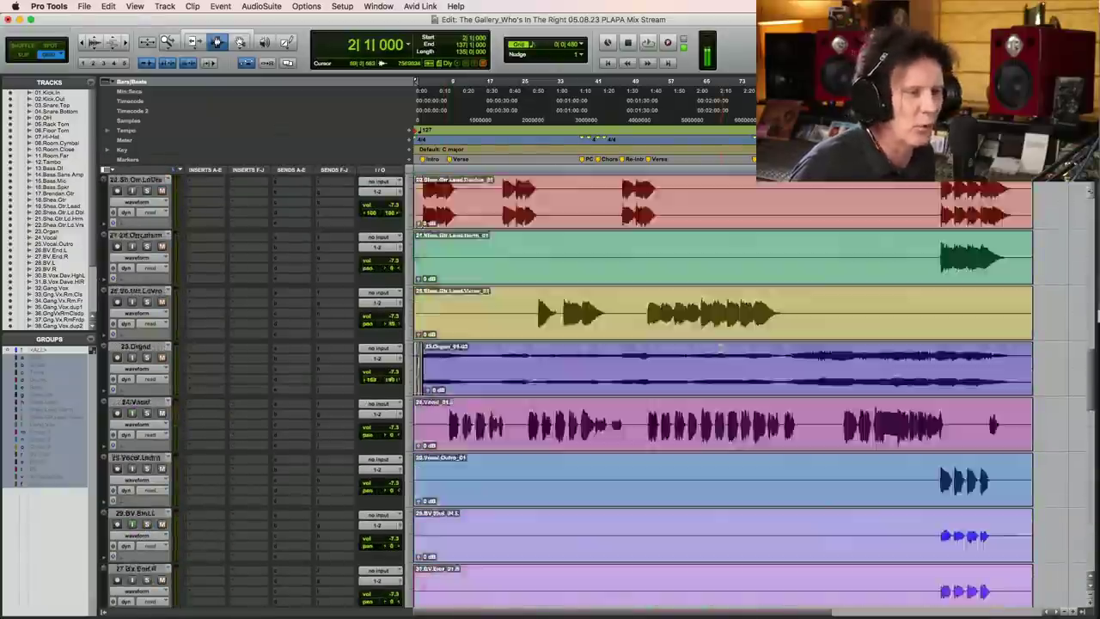
{"action": "scroll", "coordinate": [722, 348], "scroll_direction": "up", "scroll_amount": 10}
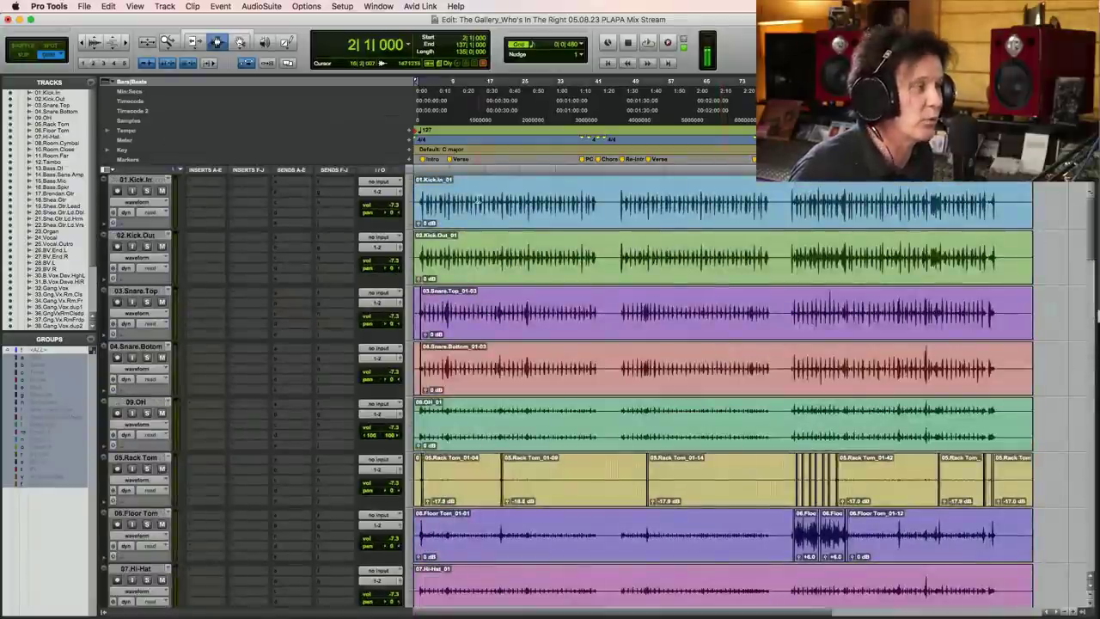
{"action": "key", "text": "F5"}
{"action": "left_click_drag", "start_coordinate": [416, 204], "coordinate": [543, 204]}
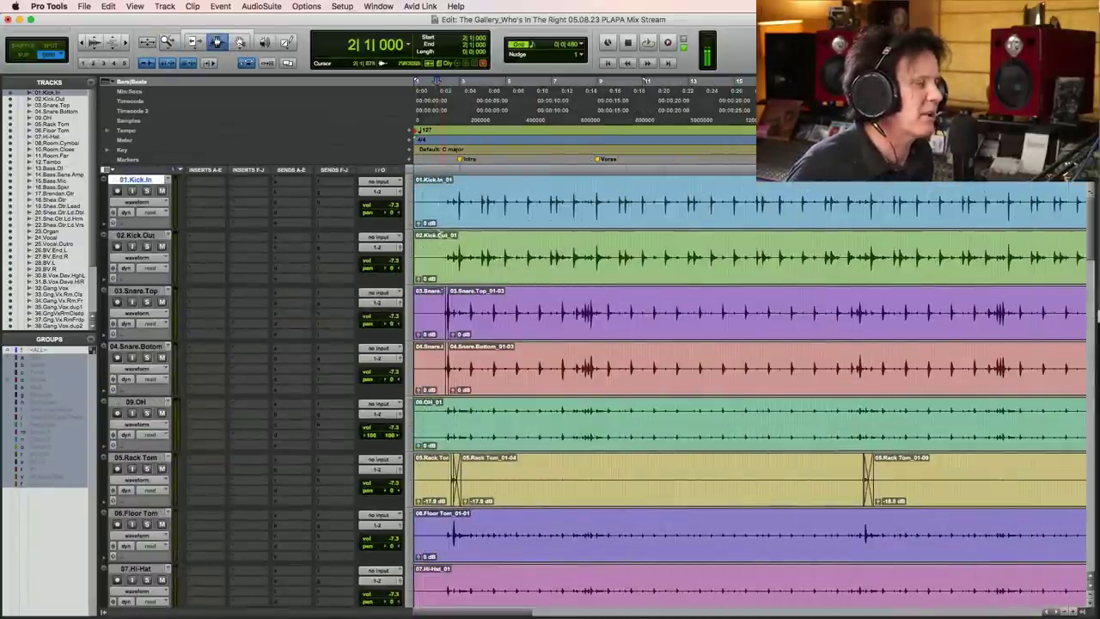
{"action": "left_click", "coordinate": [441, 234]}
{"action": "left_click_drag", "start_coordinate": [442, 206], "coordinate": [444, 301]}
{"action": "left_click_drag", "start_coordinate": [448, 403], "coordinate": [505, 490]}
{"action": "scroll", "coordinate": [481, 429], "scroll_direction": "down", "scroll_amount": 3}
{"action": "left_click_drag", "start_coordinate": [503, 323], "coordinate": [1087, 494]}
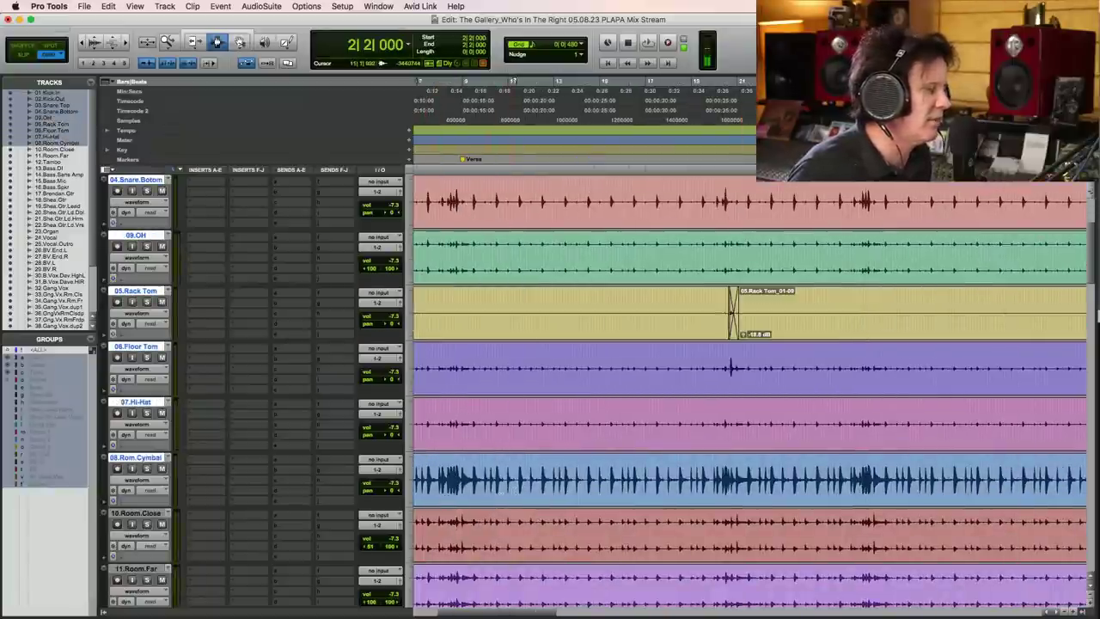
- Show the full song length on the drum tracks and solo Kick In and Kick Out
{"action": "left_click", "coordinate": [168, 42]}
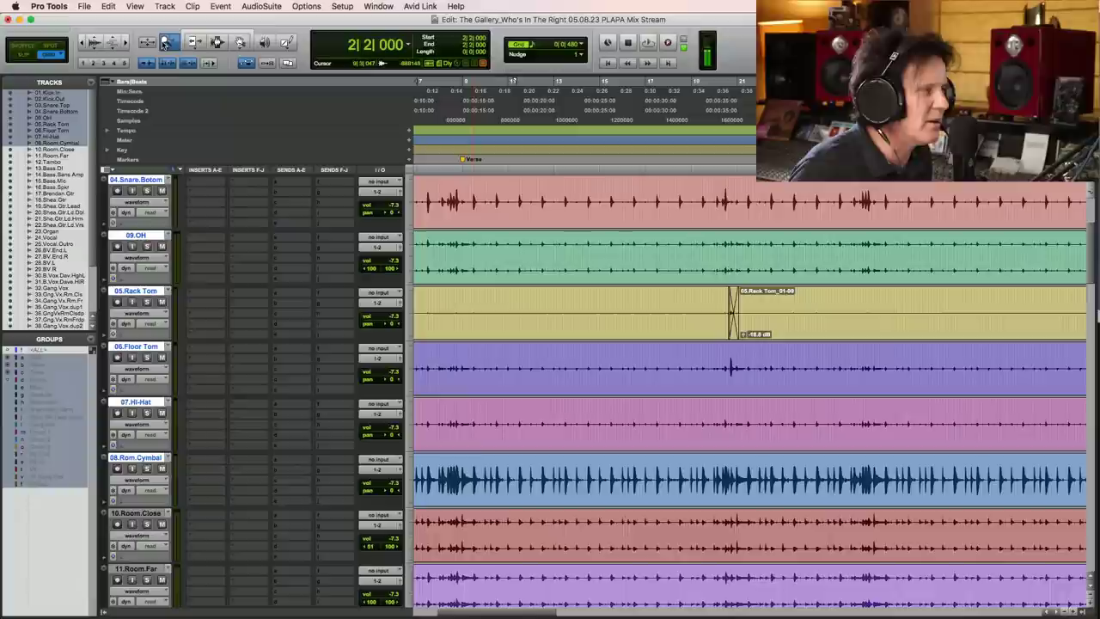
{"action": "double_click", "coordinate": [168, 42]}
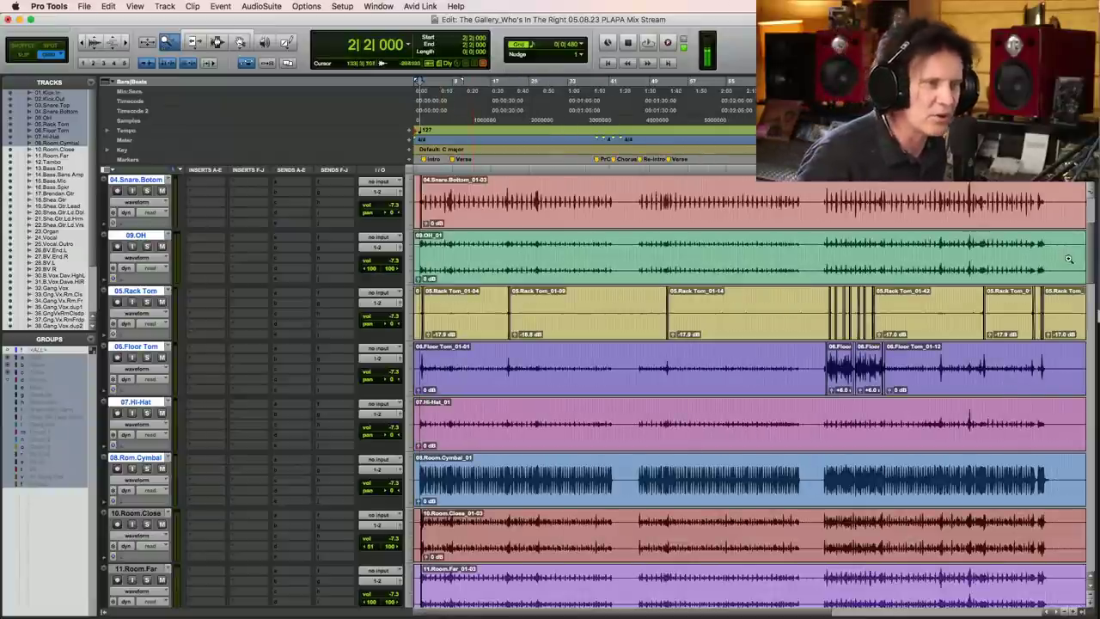
{"action": "scroll", "coordinate": [748, 386], "scroll_direction": "up", "scroll_amount": 3}
{"action": "key", "text": "F7"}
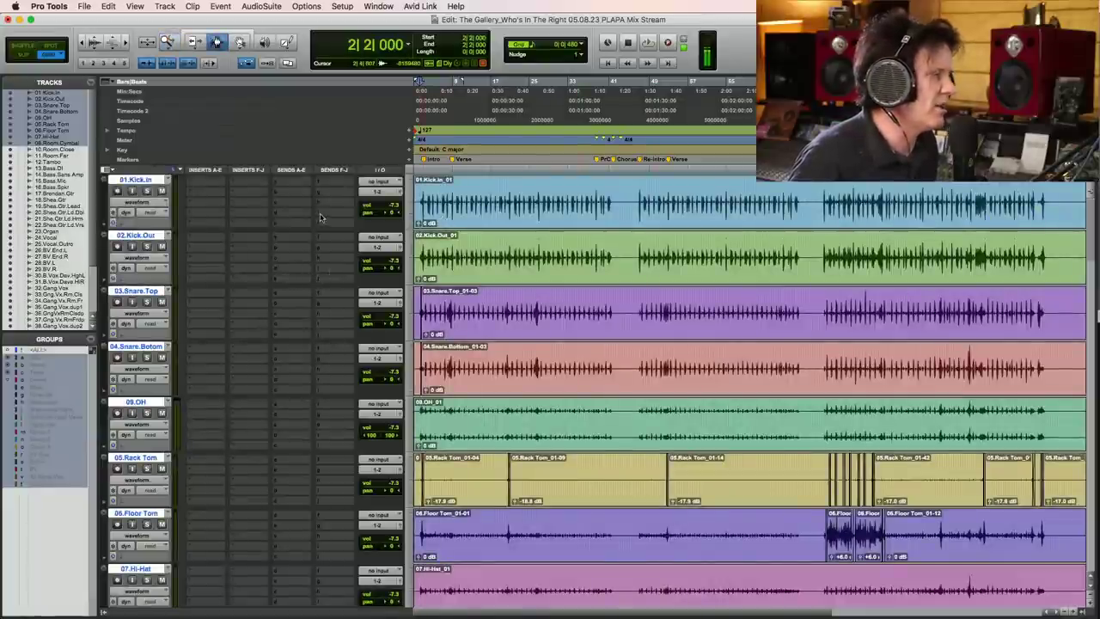
{"action": "left_click", "coordinate": [147, 190]}
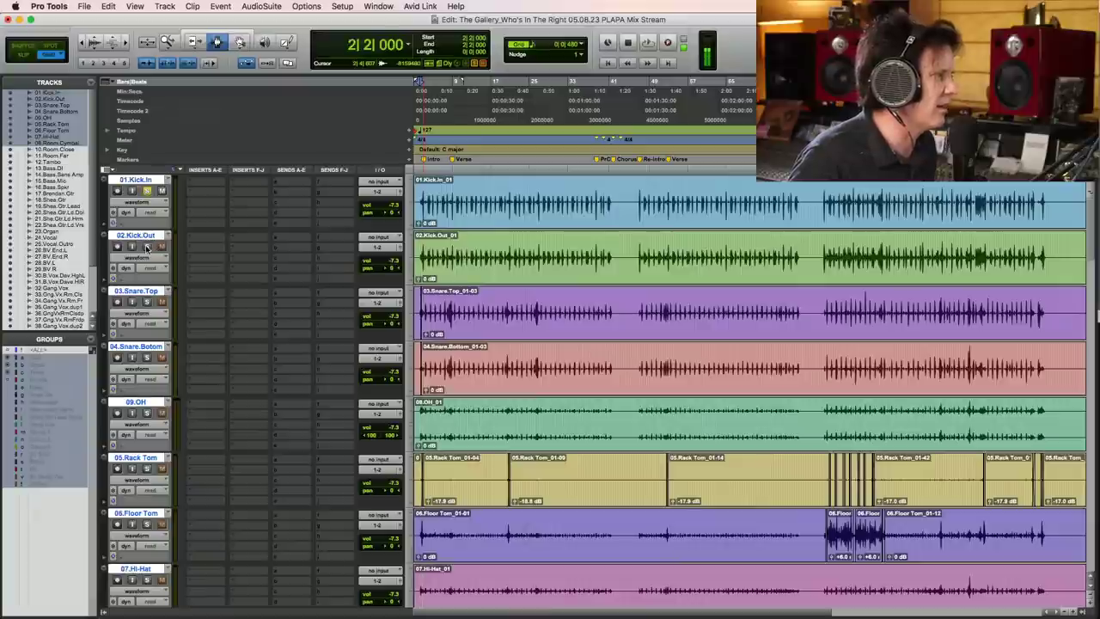
- Set the playback start to 2|1|480 on the Kick In track and save the session
{"action": "key", "text": "super+bracketright"}
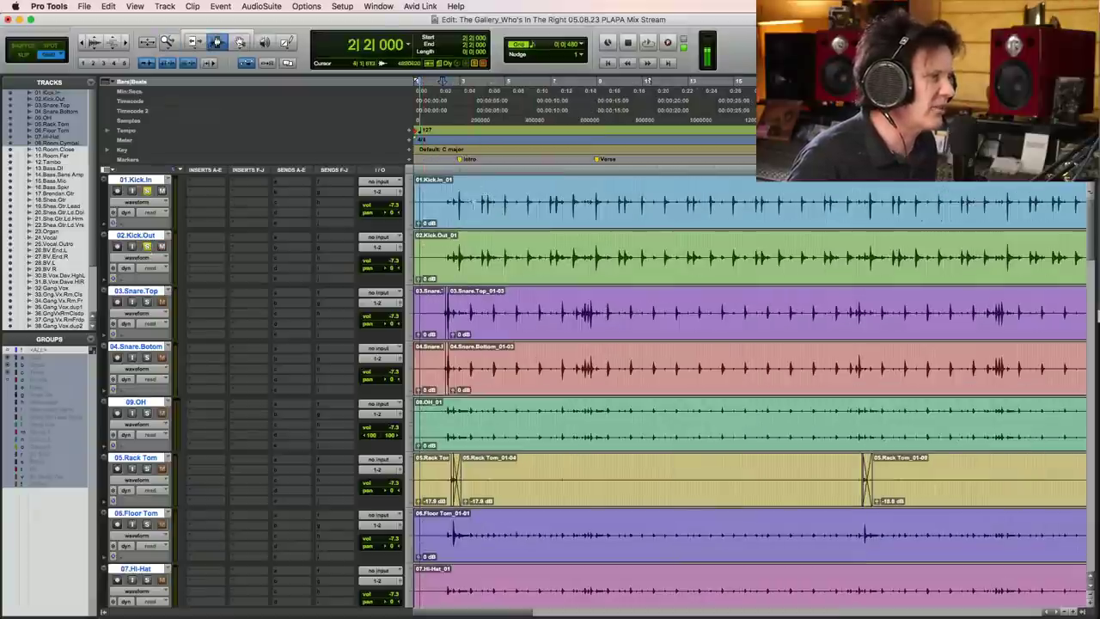
{"action": "left_click", "coordinate": [438, 196]}
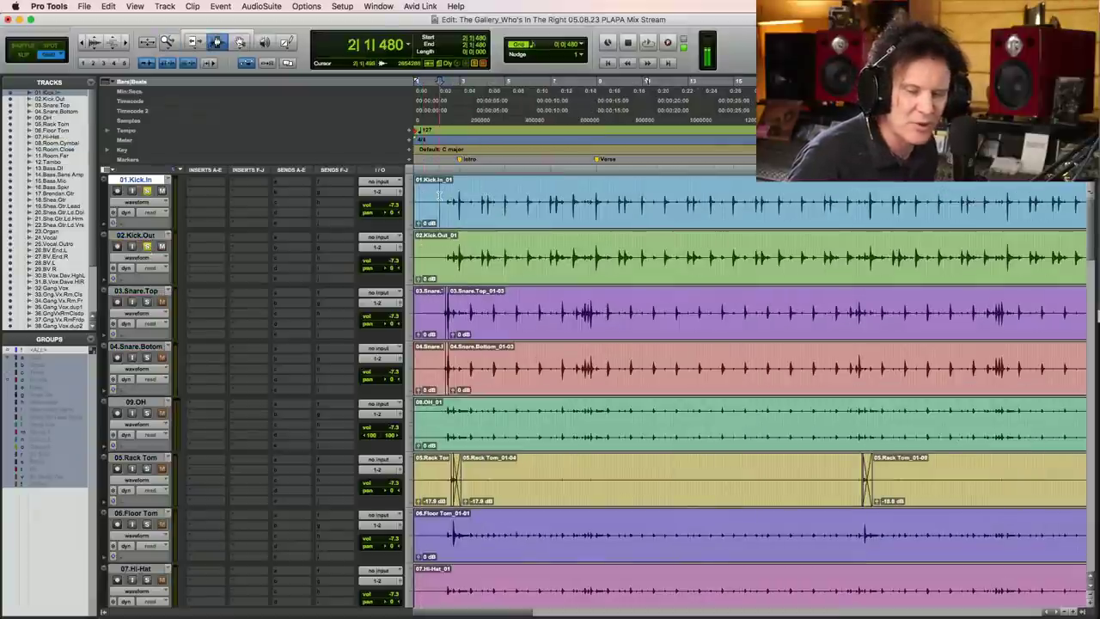
{"action": "key", "text": "space"}
{"action": "key", "text": "space"}
{"action": "key", "text": "super+s"}
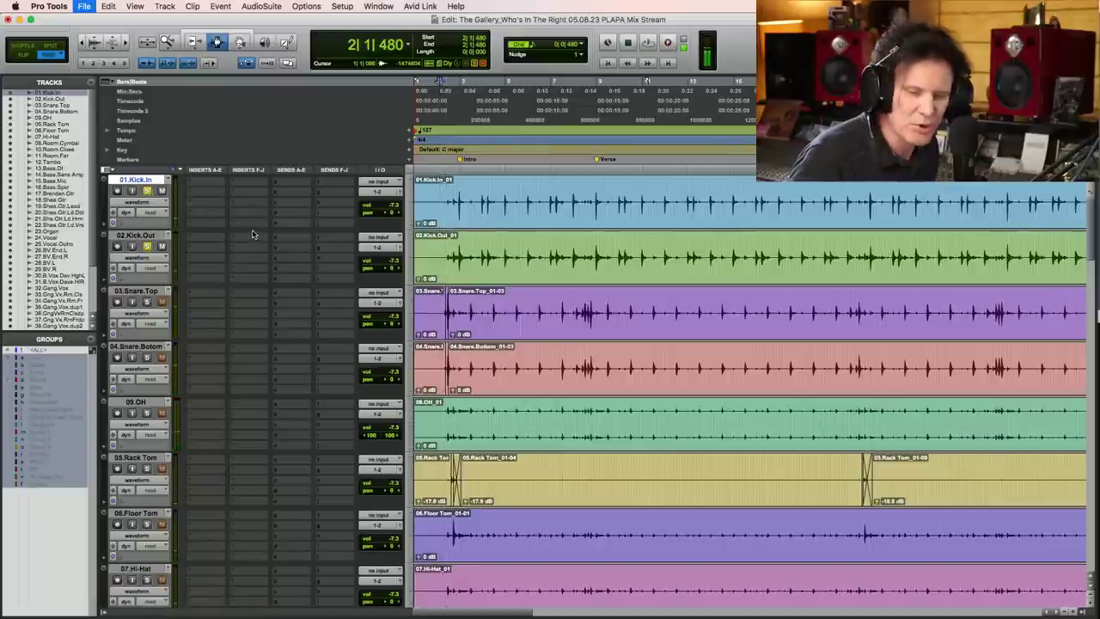
- Add Snare Top and Snare Bottom to the solo and balance their volumes at -4.8 and -14.8 dB during playback
{"action": "key", "text": "space"}
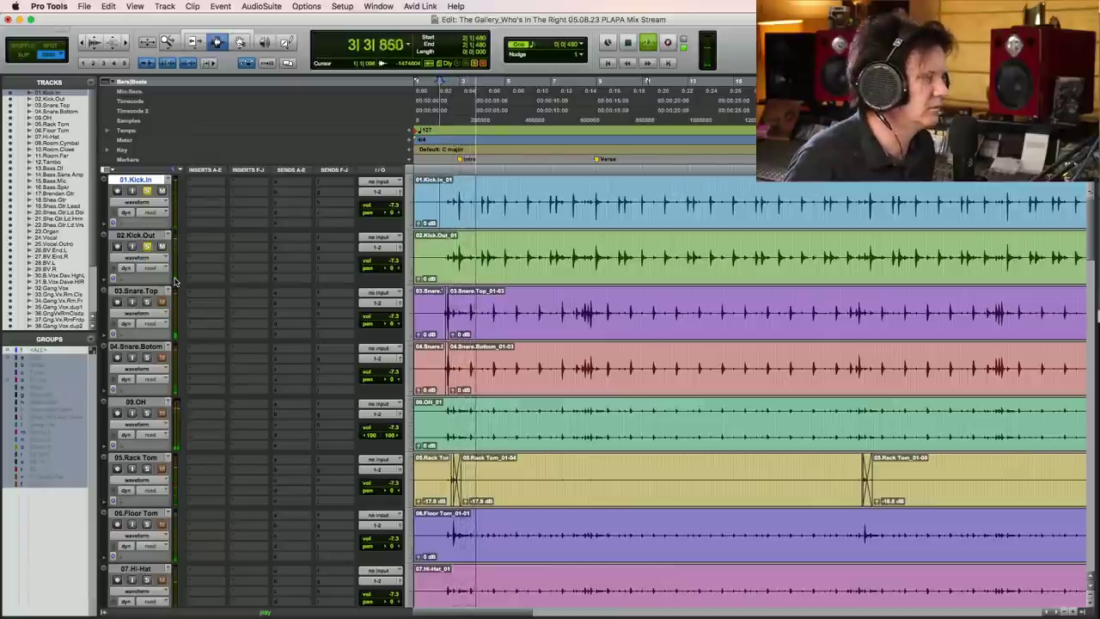
{"action": "key", "text": "space"}
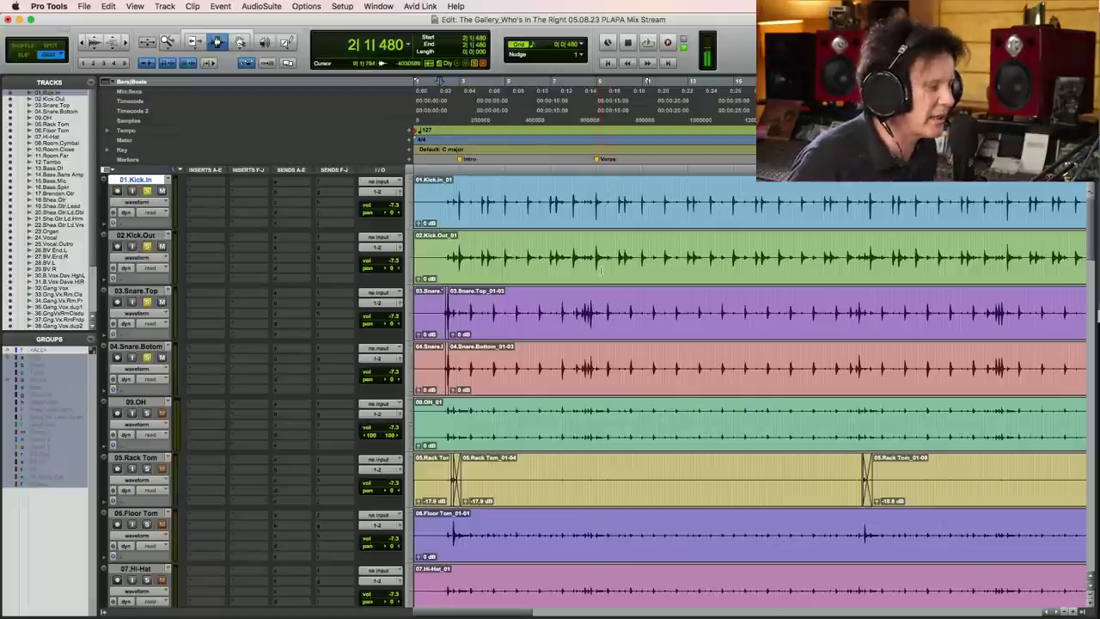
{"action": "key", "text": "space"}
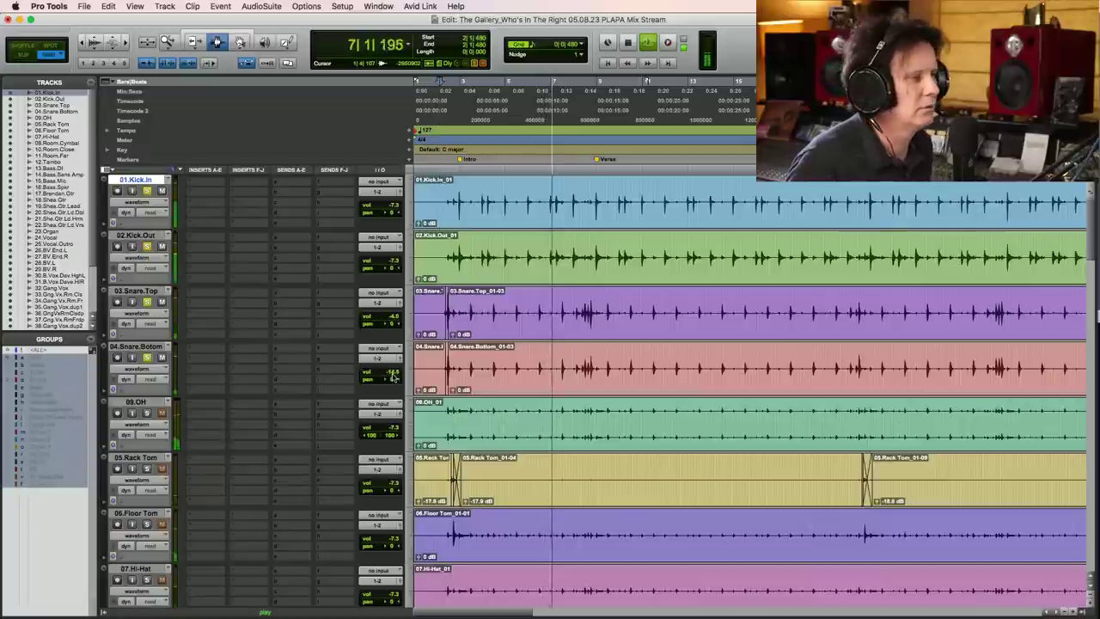
{"action": "key", "text": "space"}
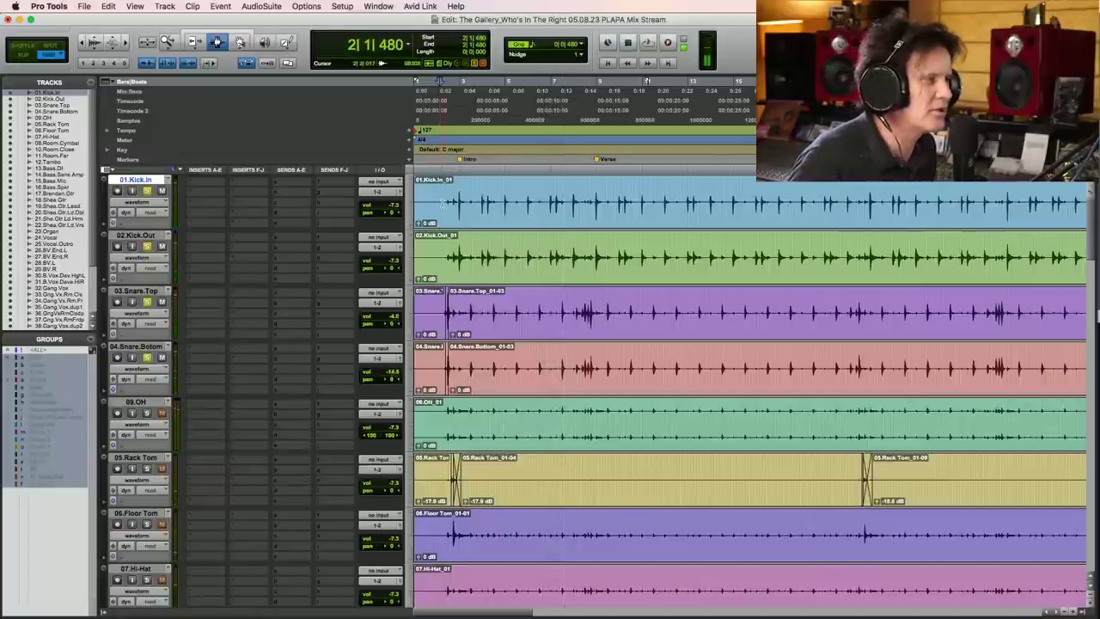
- During playback, set the volumes to +1.2 dB on Kick In, -4.8 dB on Kick Out and +0.6 dB on Snare Top
{"action": "left_click_drag", "start_coordinate": [394, 208], "coordinate": [391, 197]}
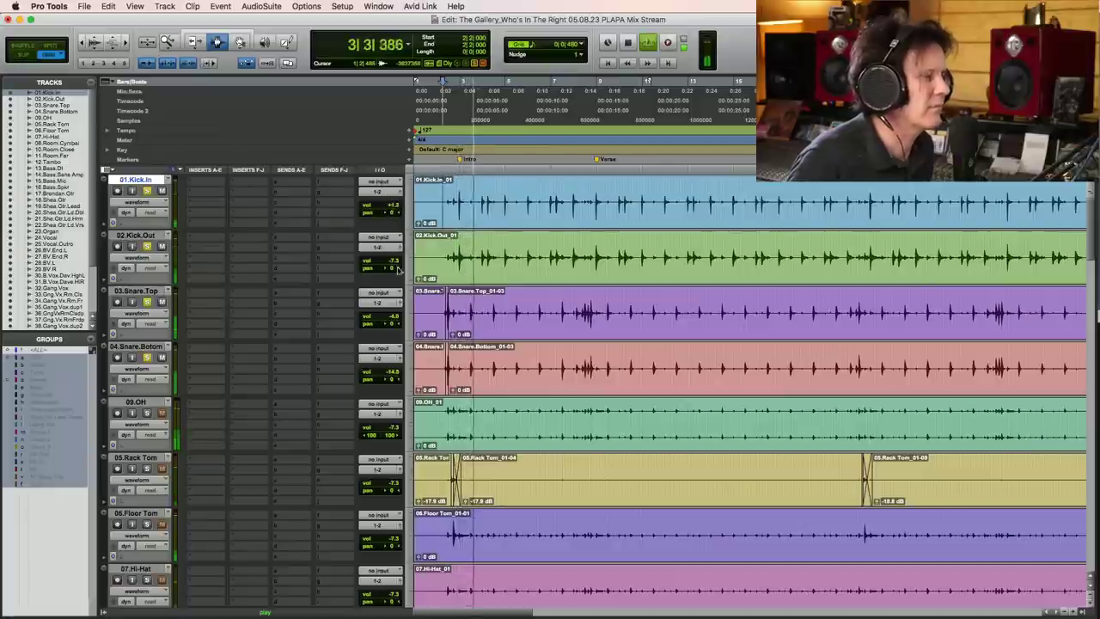
{"action": "left_click_drag", "start_coordinate": [393, 261], "coordinate": [392, 262]}
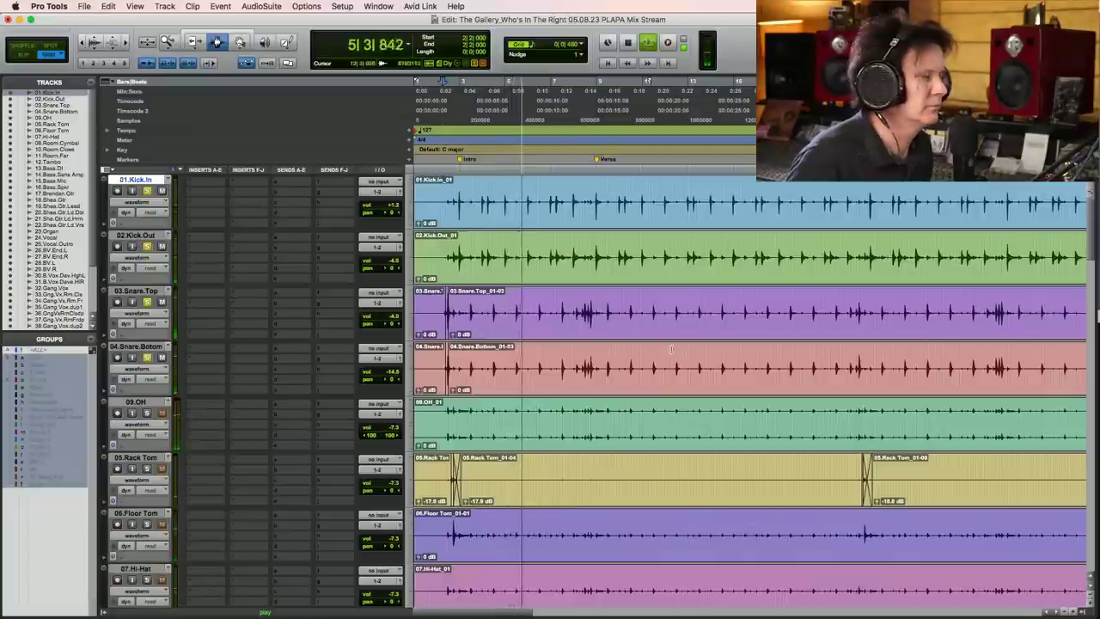
{"action": "left_click_drag", "start_coordinate": [391, 318], "coordinate": [389, 316]}
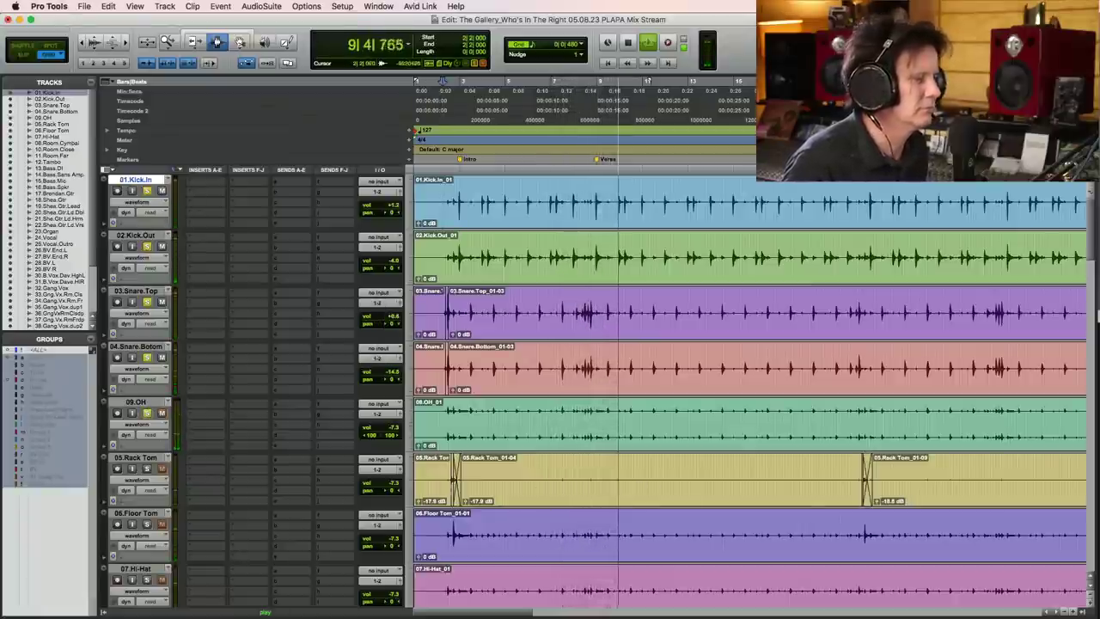
- Stop playback and pan the Rack Tom 21 to the right and the Floor Tom 62 to the left
{"action": "left_click", "coordinate": [136, 457]}
{"action": "key", "text": "space"}
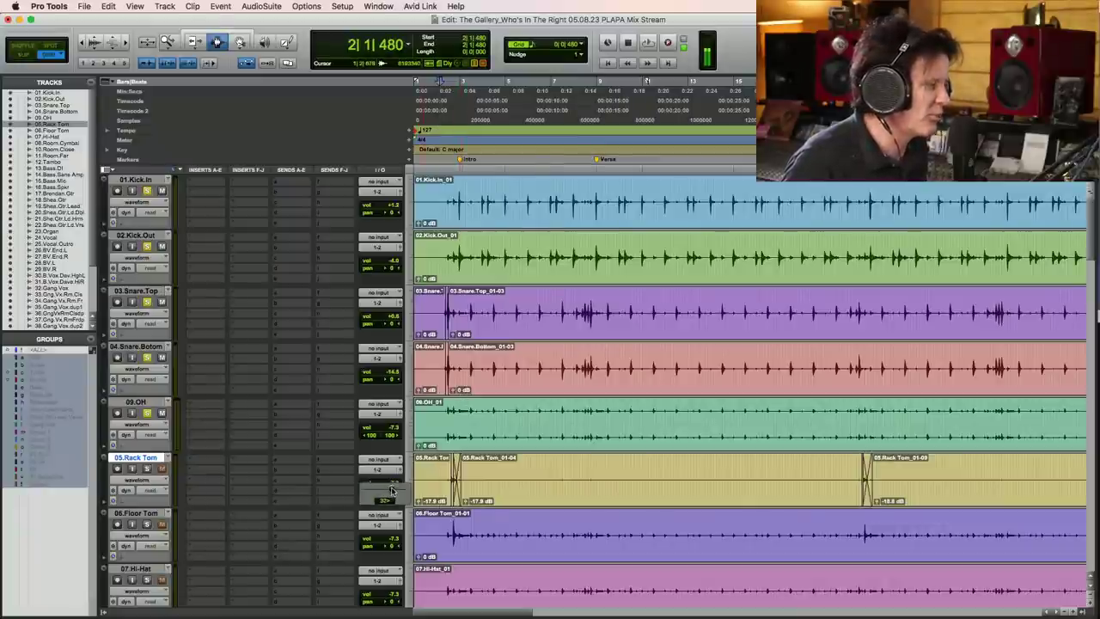
{"action": "left_click_drag", "start_coordinate": [389, 491], "coordinate": [393, 491]}
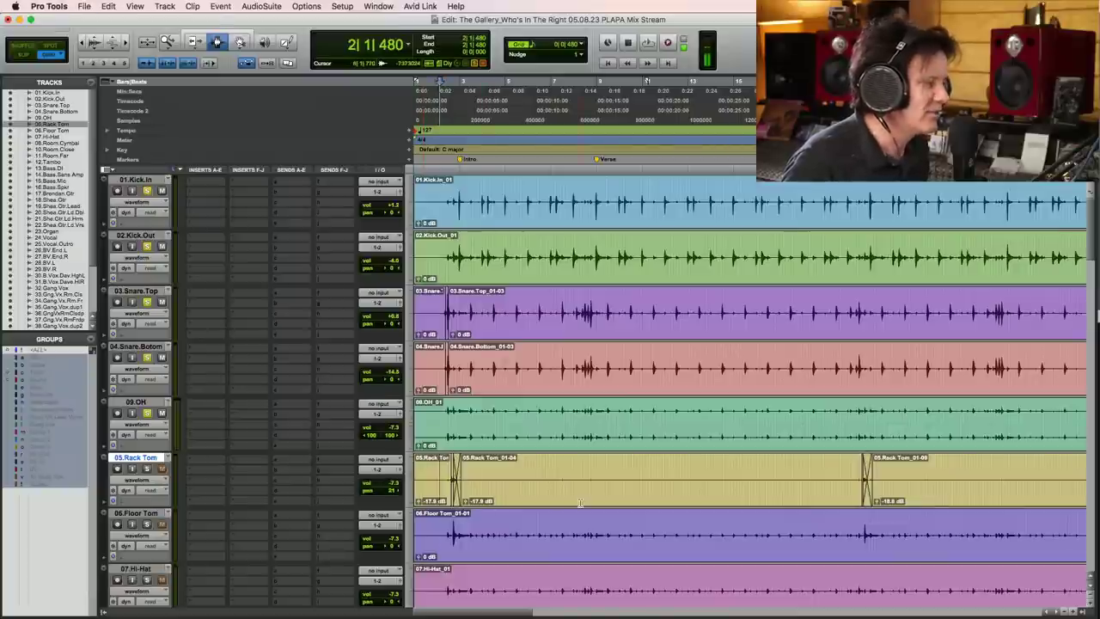
{"action": "scroll", "coordinate": [581, 503], "scroll_direction": "down", "scroll_amount": 3}
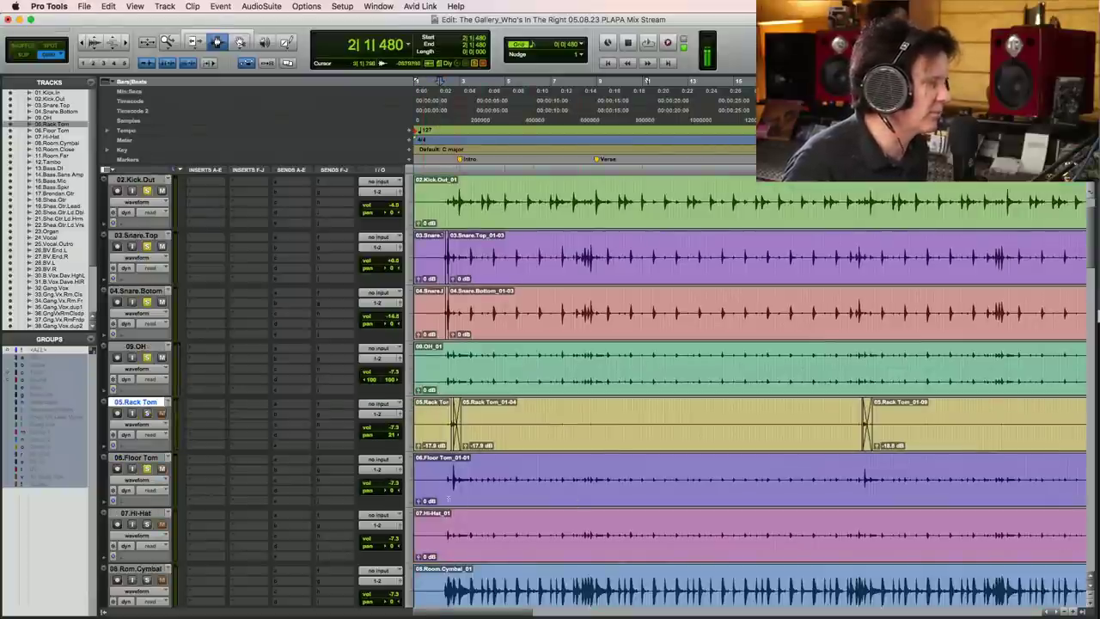
{"action": "left_click_drag", "start_coordinate": [390, 491], "coordinate": [382, 492]}
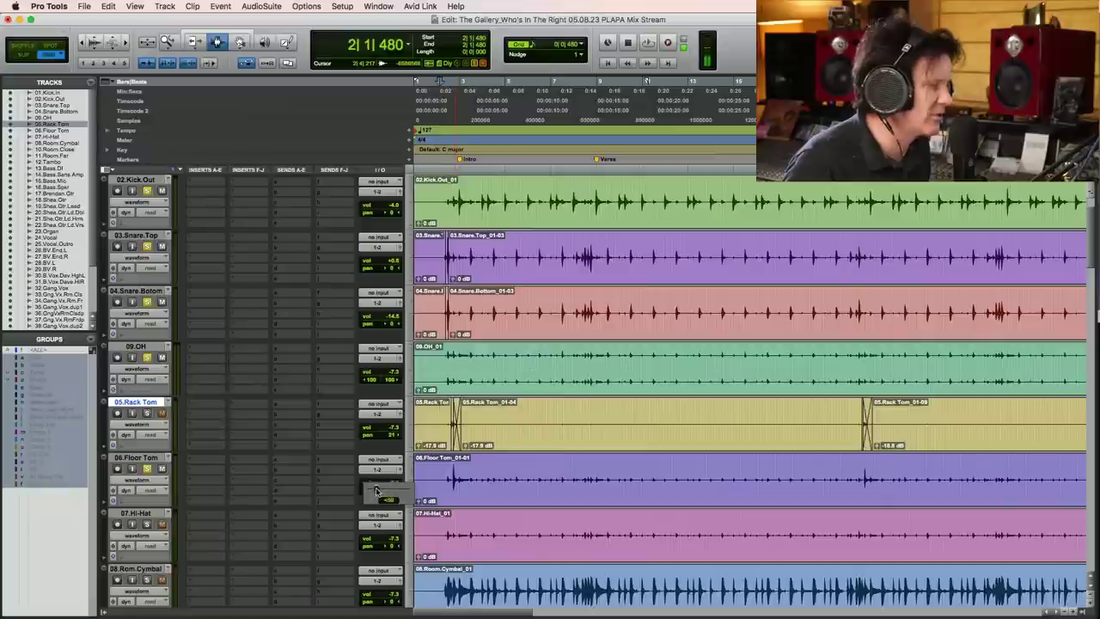
- Play the soloed drums from 2|1|480, show the full song length and save the session
{"action": "key", "text": "space"}
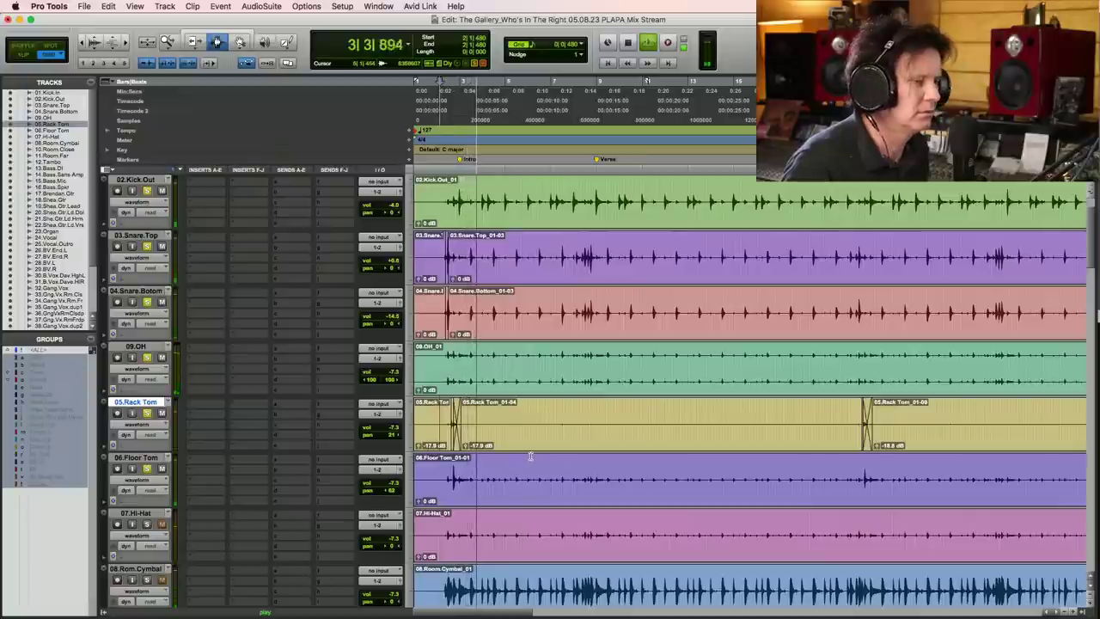
{"action": "key", "text": "alt+a"}
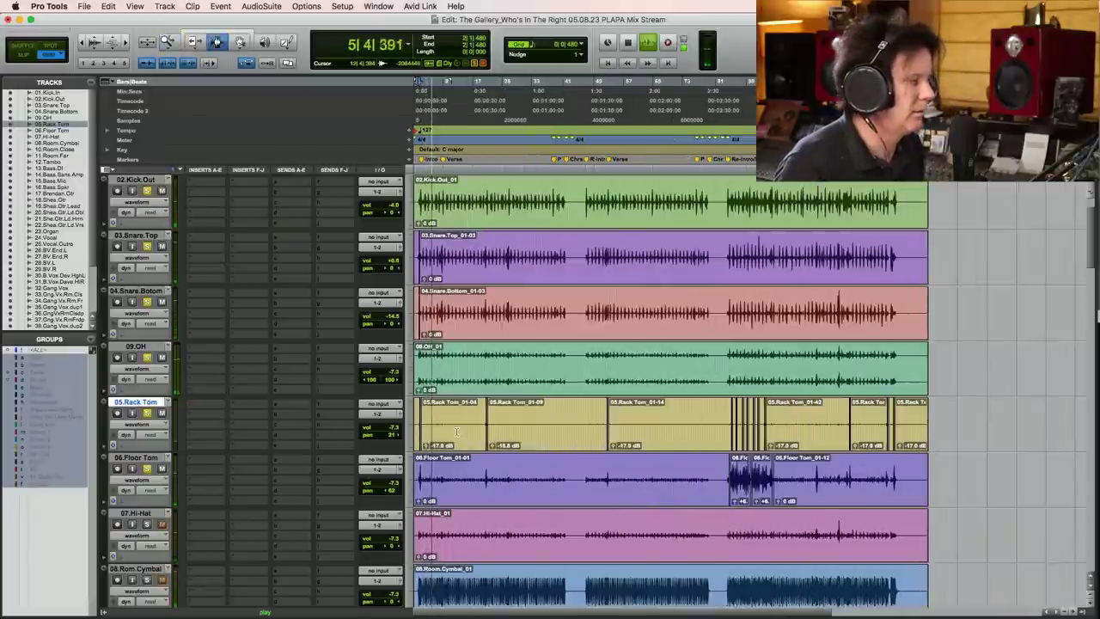
{"action": "key", "text": "super+s"}
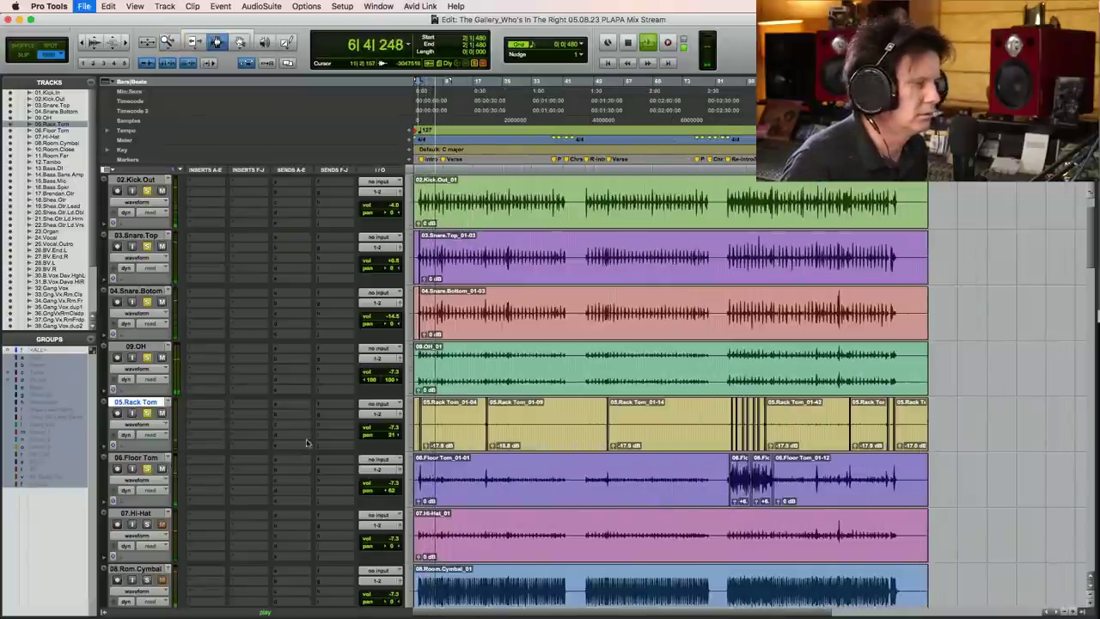
{"action": "key", "text": "space"}
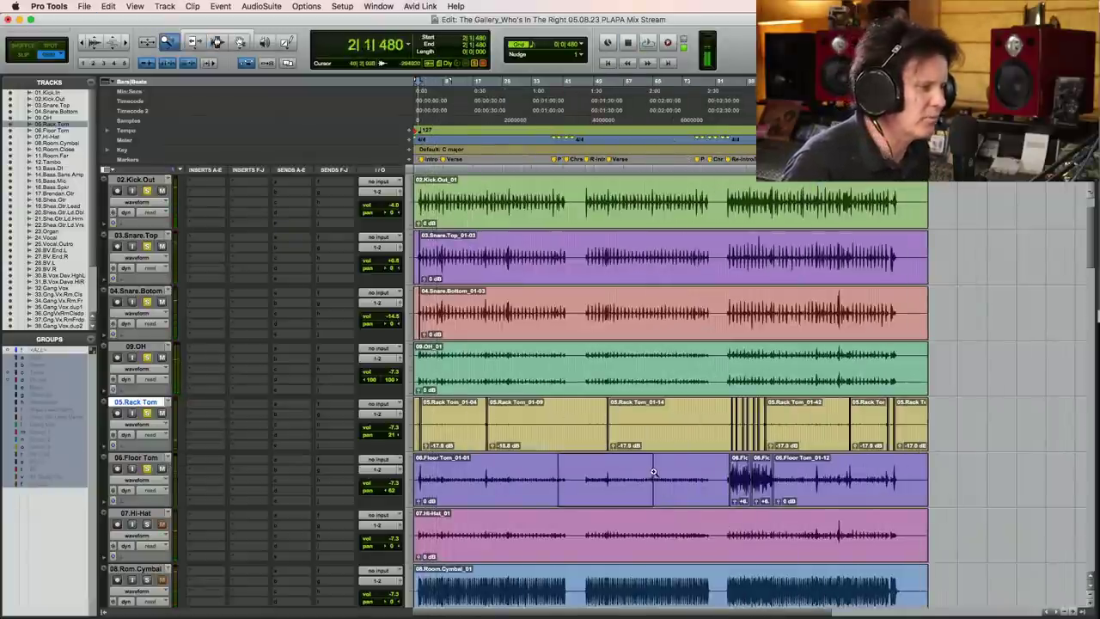
- Audition the mid-song tom fill from 52|1|480 and raise the Floor Tom volume to about -6.6 dB
{"action": "left_click", "coordinate": [654, 471]}
{"action": "left_click", "coordinate": [764, 479]}
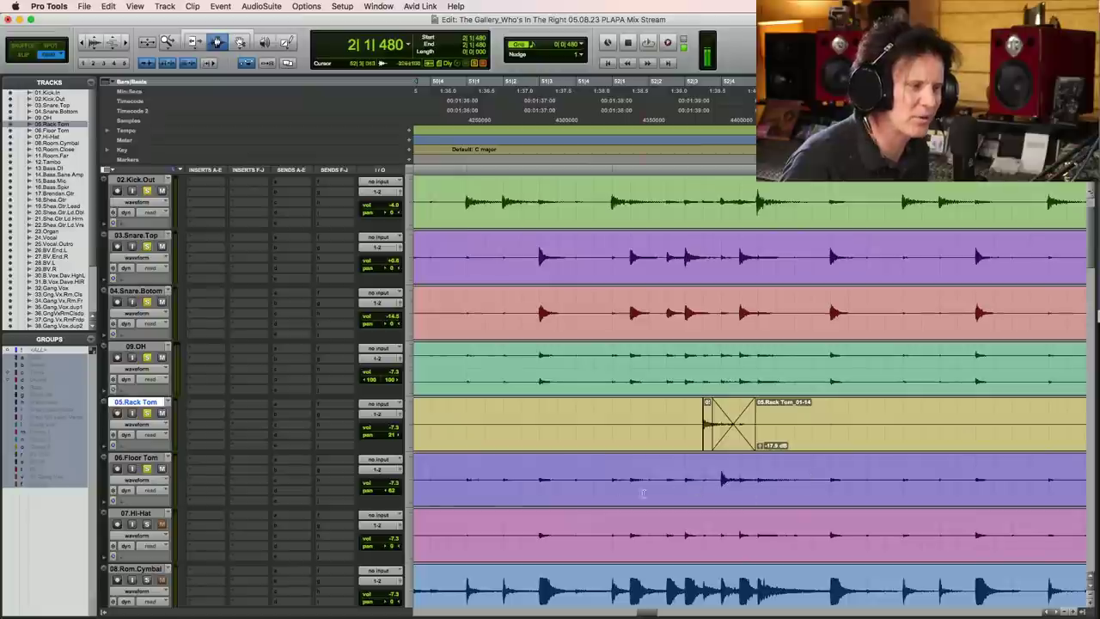
{"action": "left_click", "coordinate": [631, 484]}
{"action": "key", "text": "space"}
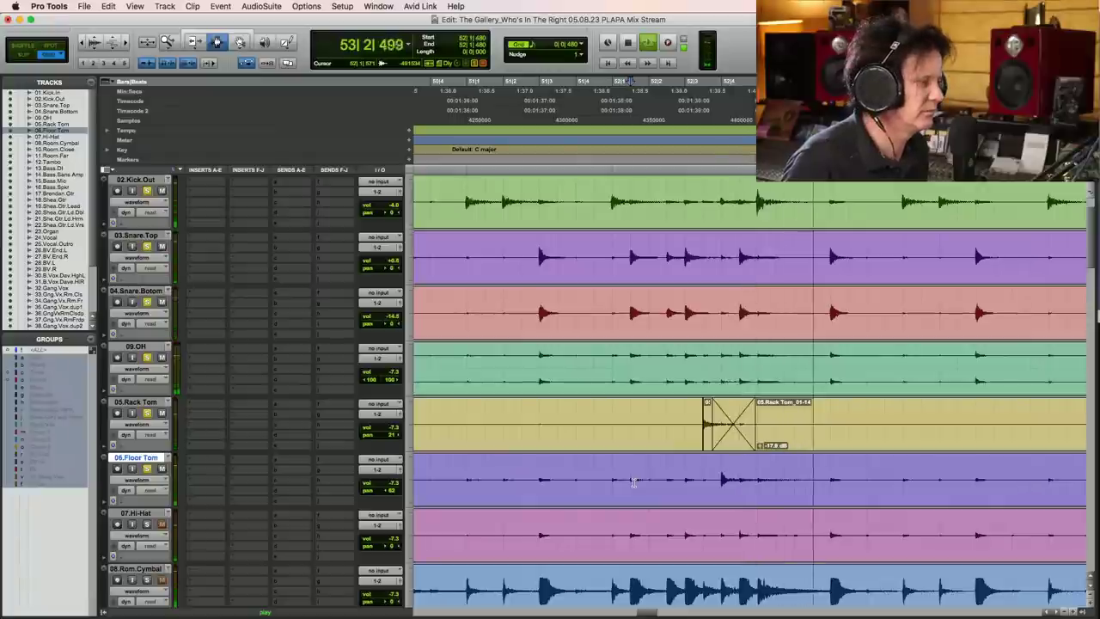
{"action": "key", "text": "space"}
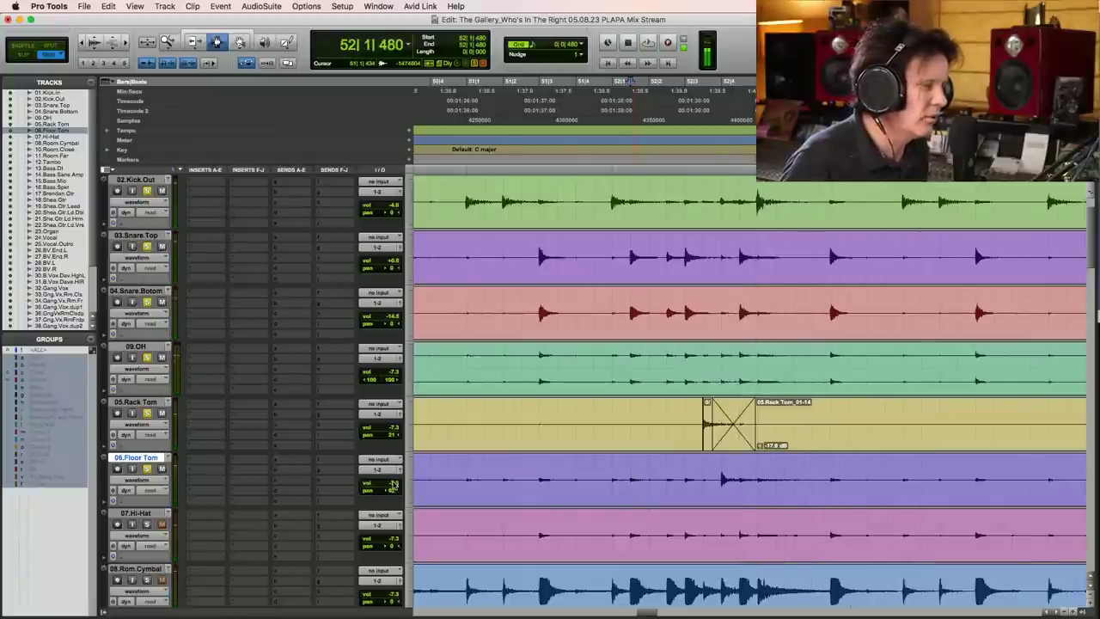
{"action": "left_click", "coordinate": [392, 485]}
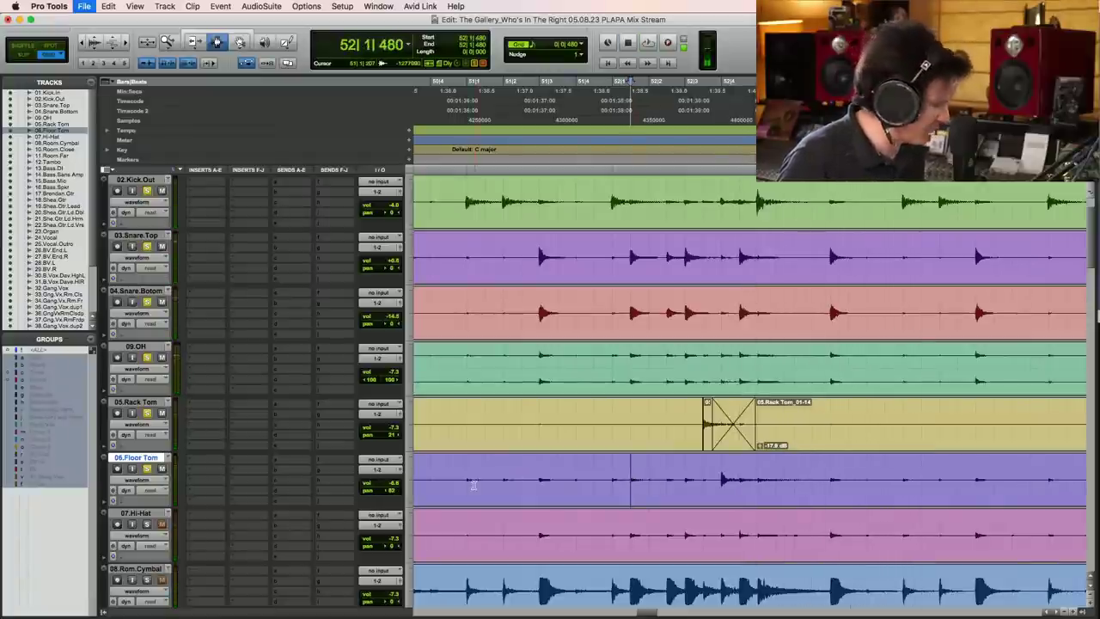
- Zoom in where the busy floor tom section starts and play it from 83|4|480
{"action": "key", "text": "r"}
{"action": "key", "text": "r"}
{"action": "key", "text": "r"}
{"action": "key", "text": "r"}
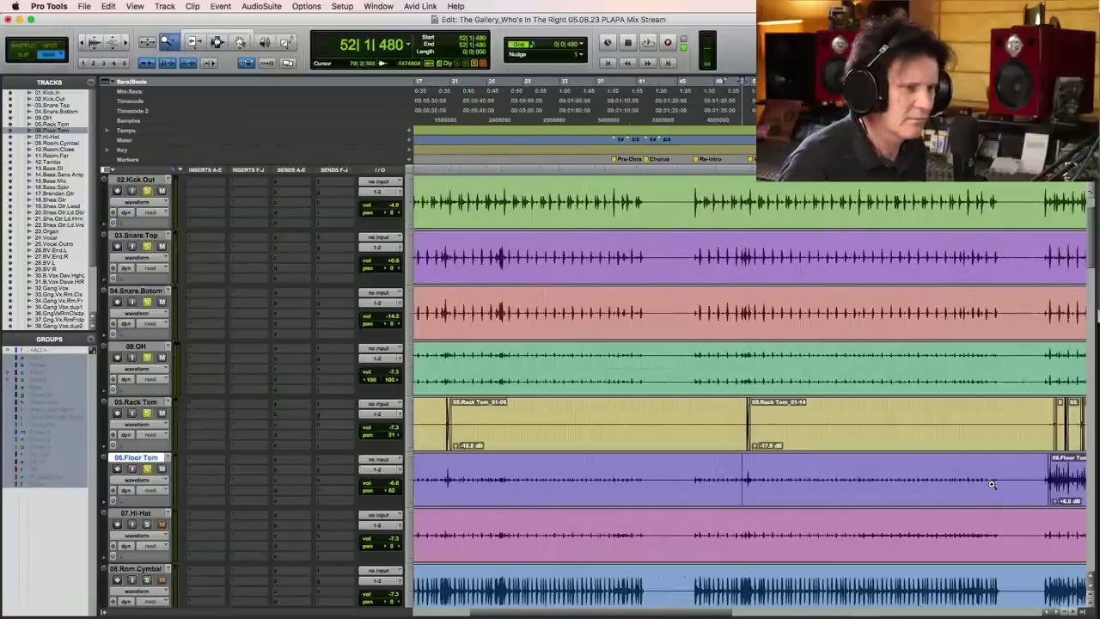
{"action": "left_click_drag", "start_coordinate": [991, 484], "coordinate": [1084, 485]}
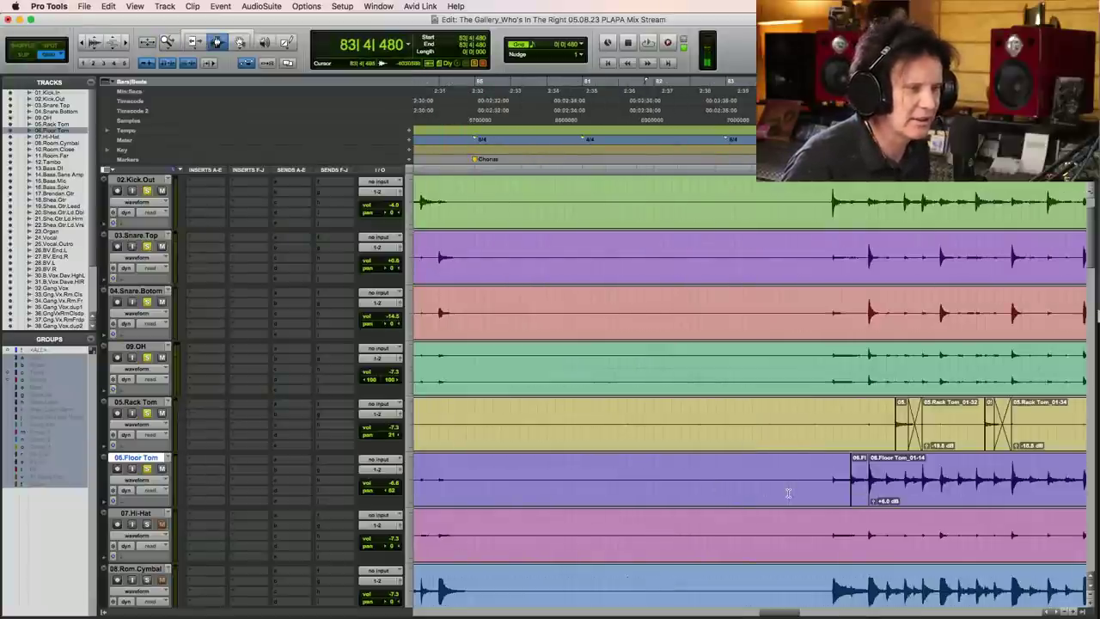
{"action": "key", "text": "space"}
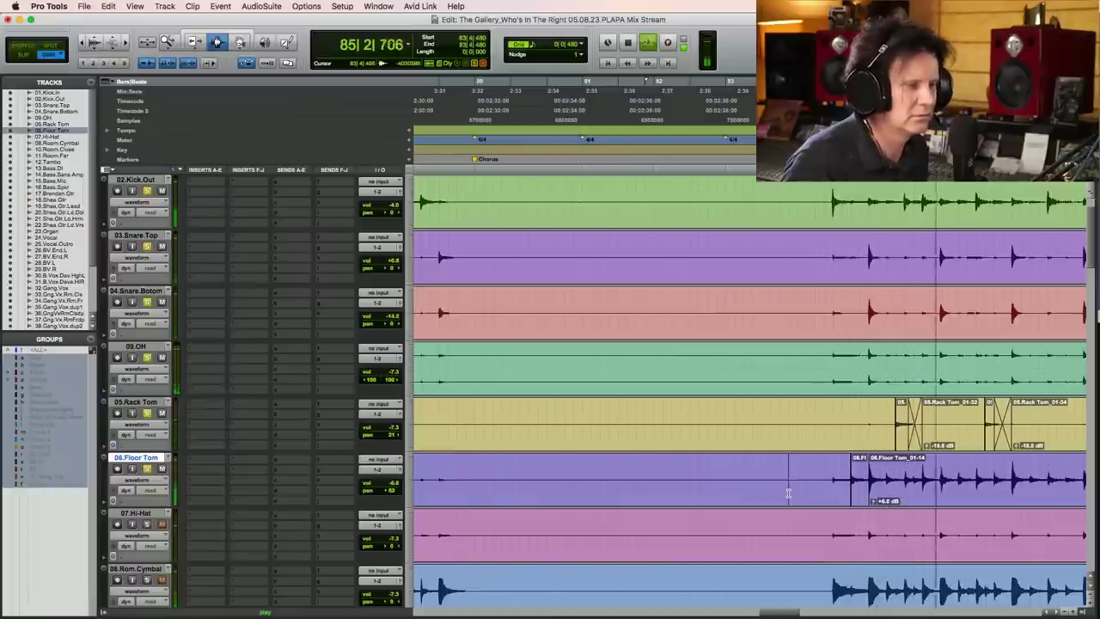
- Balance the toms during playback, setting the Rack Tom volume to +1.3 dB and the Floor Tom to -3.3 dB
{"action": "key", "text": "super+bracketleft"}
{"action": "key", "text": "super+bracketleft"}
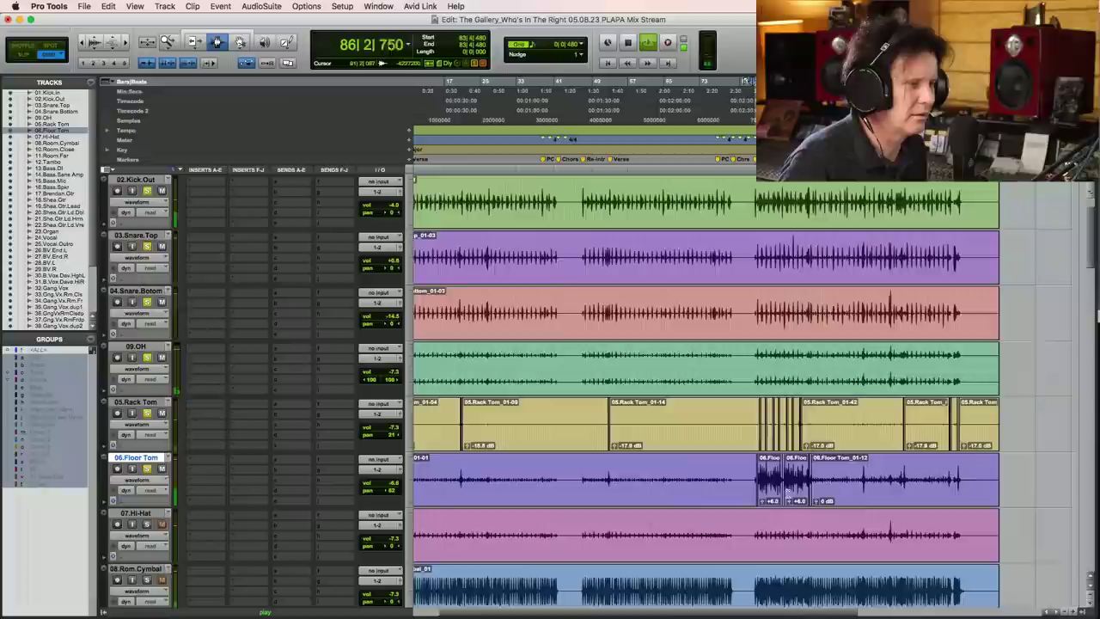
{"action": "left_click", "coordinate": [394, 429]}
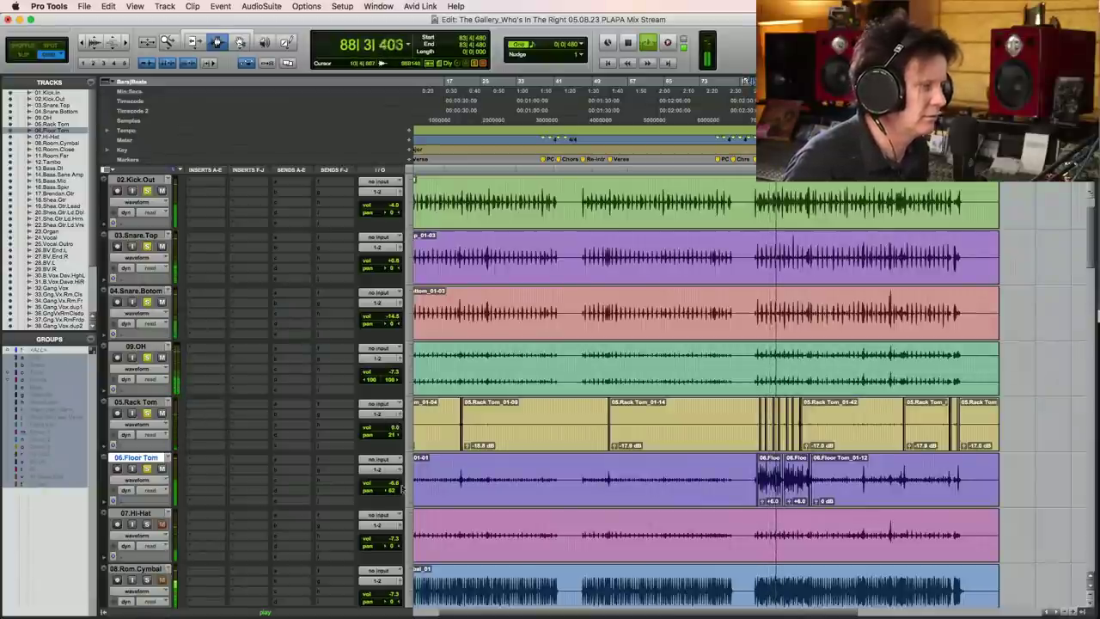
{"action": "left_click", "coordinate": [391, 484]}
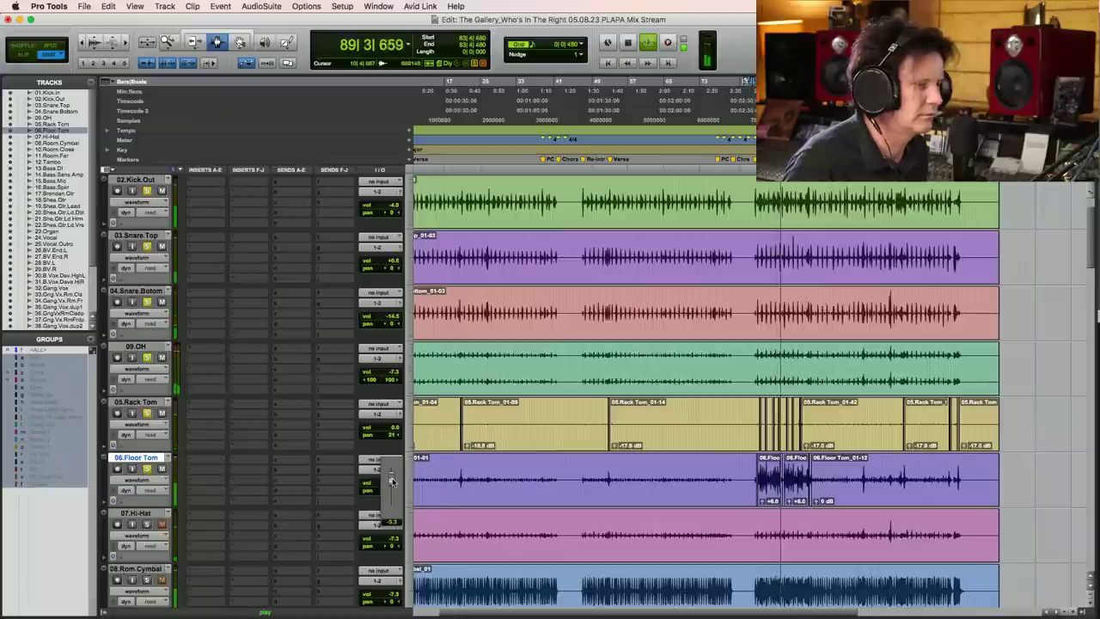
{"action": "left_click", "coordinate": [392, 443]}
{"action": "left_click", "coordinate": [395, 429]}
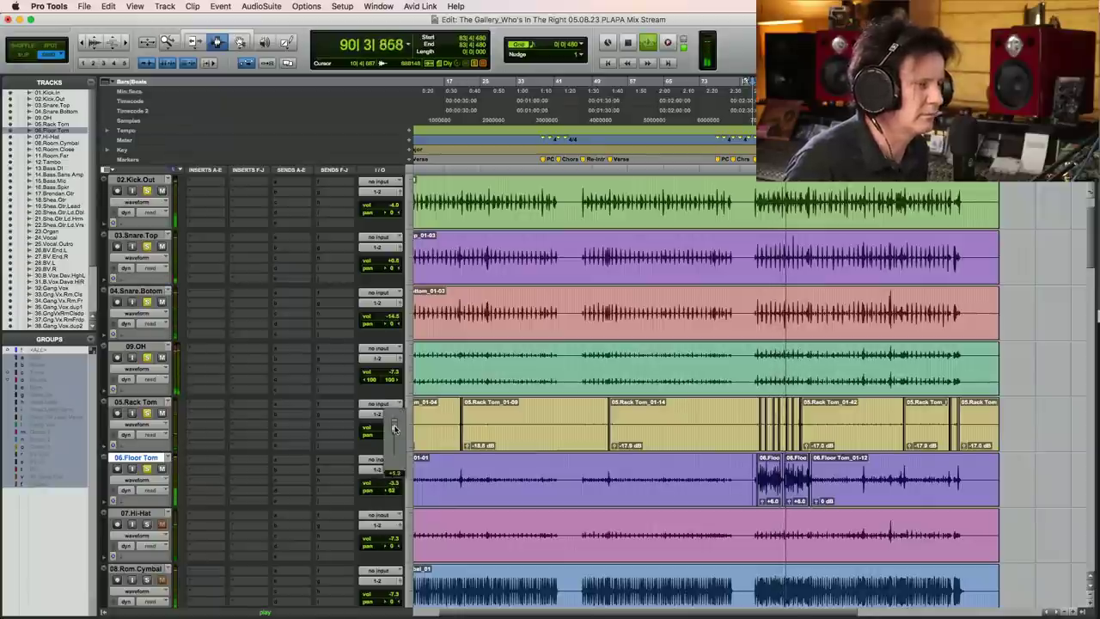
{"action": "left_click_drag", "start_coordinate": [395, 429], "coordinate": [394, 431]}
- Stop playback, place the cursor at 1|3|000 on the soloed Hi-Hat track and pan it 32 to the right
{"action": "key", "text": "r"}
{"action": "key", "text": "r"}
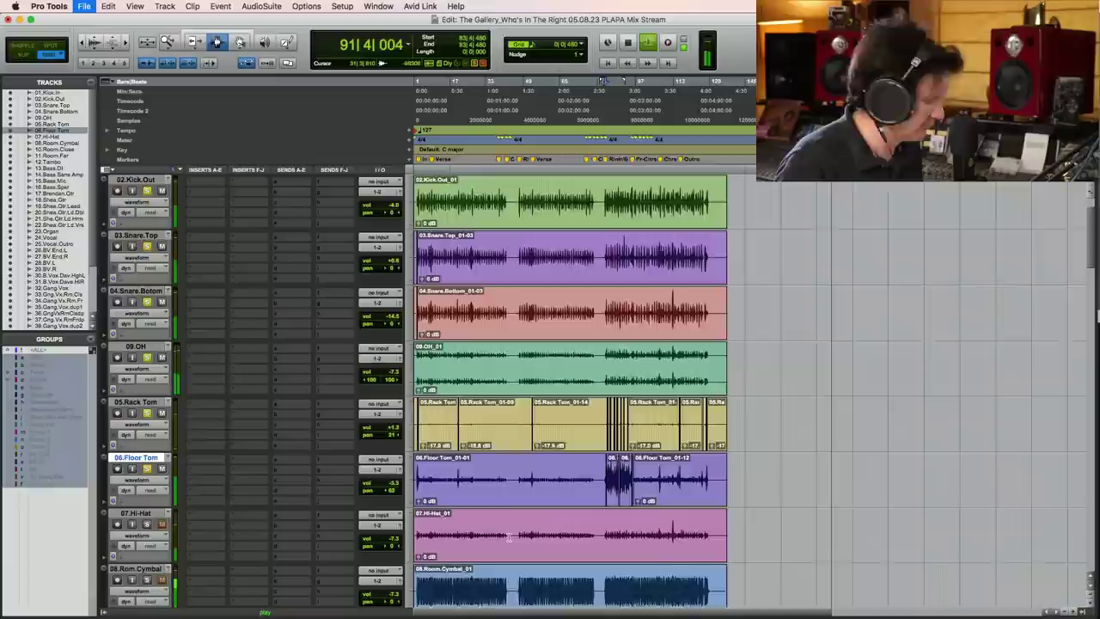
{"action": "key", "text": "t"}
{"action": "key", "text": "t"}
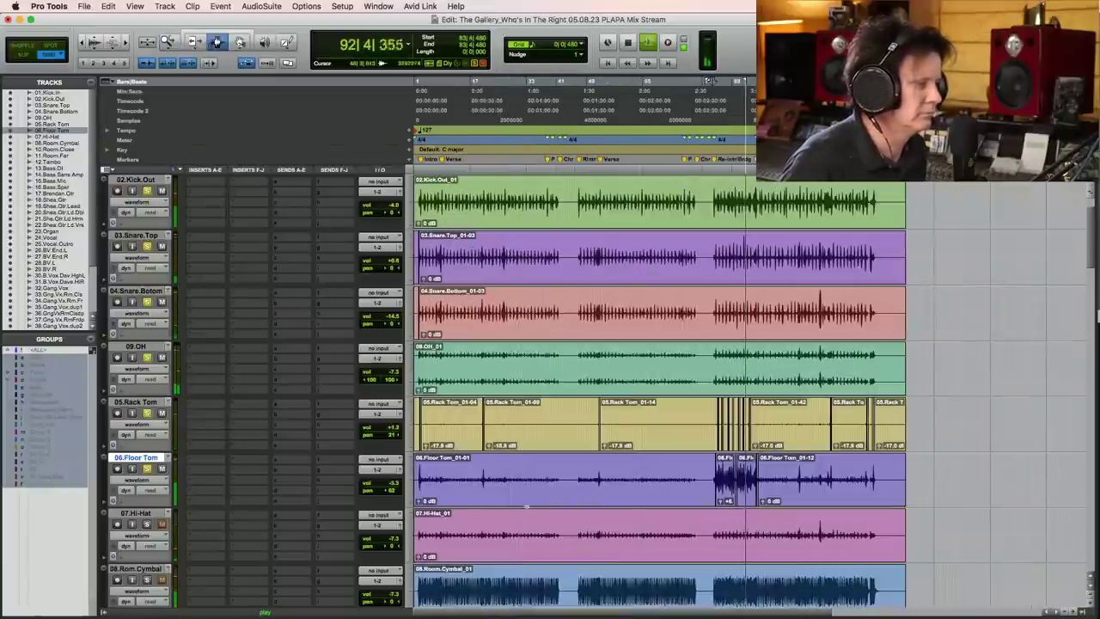
{"action": "key", "text": "space"}
{"action": "left_click", "coordinate": [416, 530]}
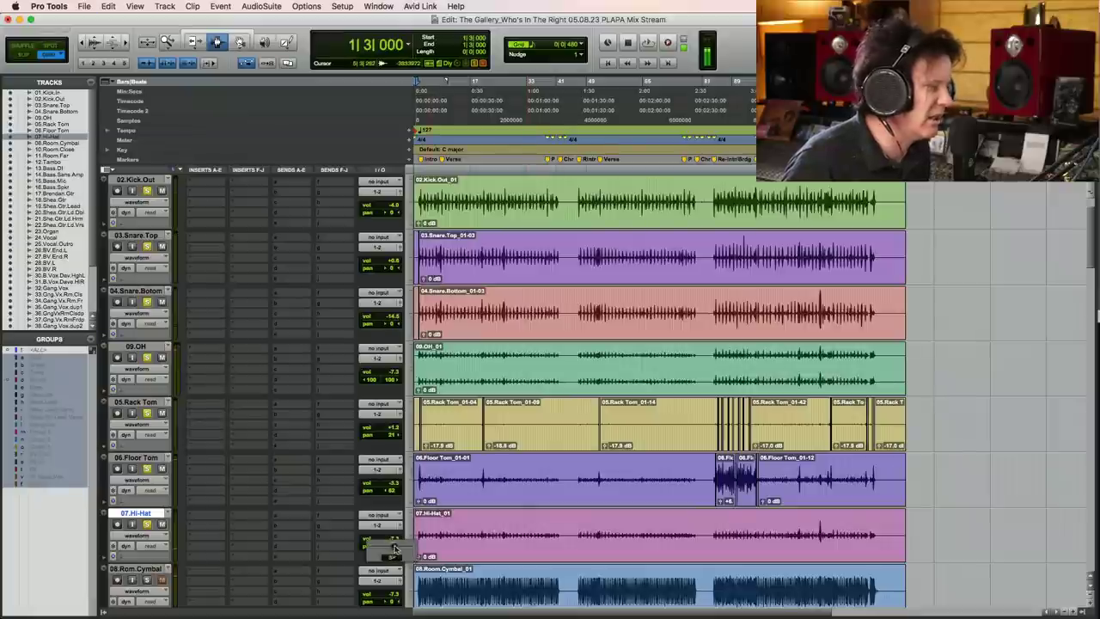
{"action": "left_click_drag", "start_coordinate": [520, 527], "coordinate": [416, 558]}
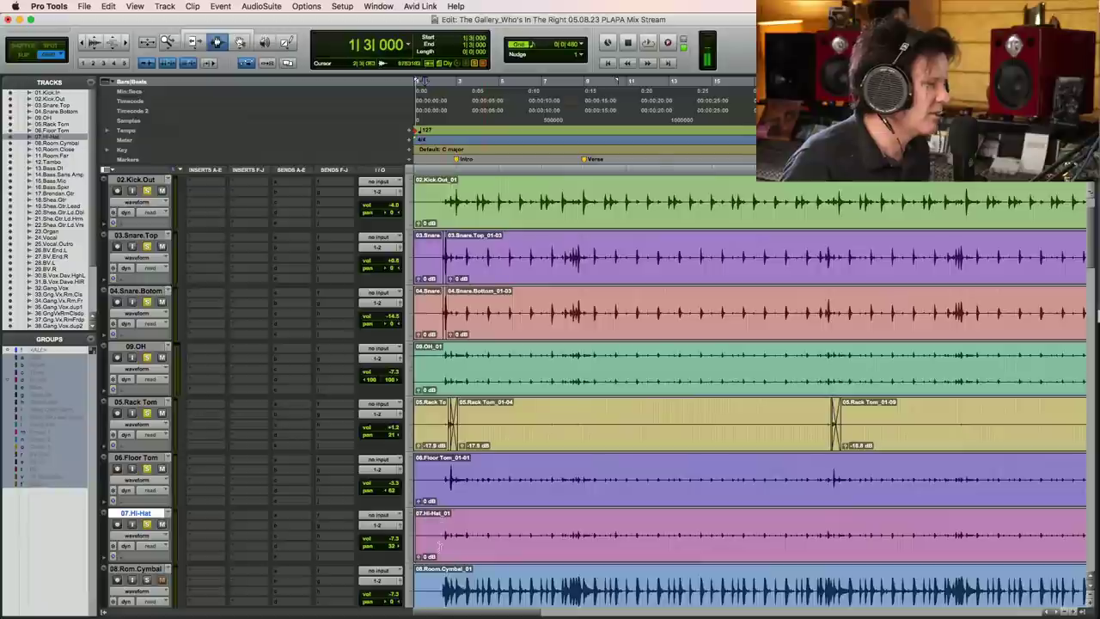
- Play the intro from 2|2|000 and widen the Hi-Hat pan to 62 right
{"action": "key", "text": "space"}
{"action": "left_click", "coordinate": [394, 547]}
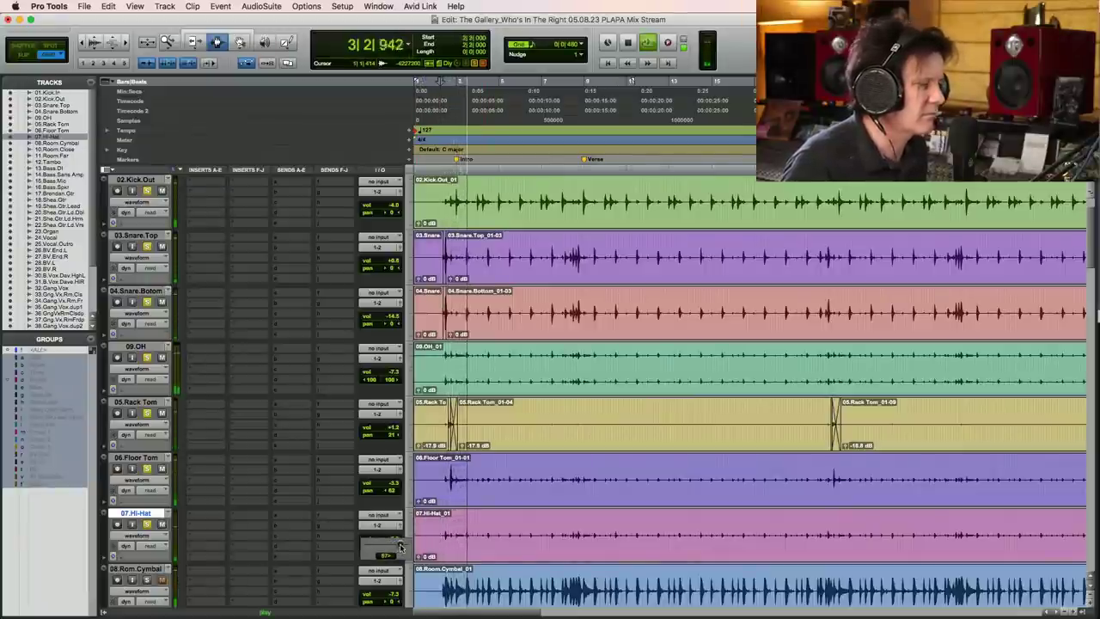
{"action": "key", "text": "space"}
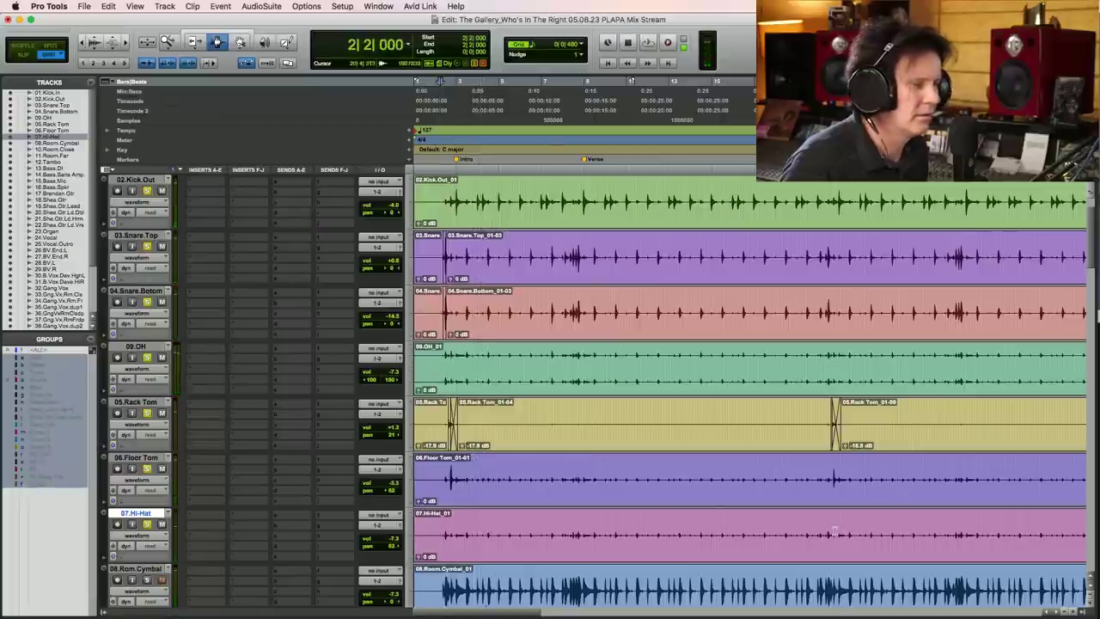
- Audition the drum balance from 20|4|000 and from 39|4|000, just before the chorus
{"action": "key", "text": "space"}
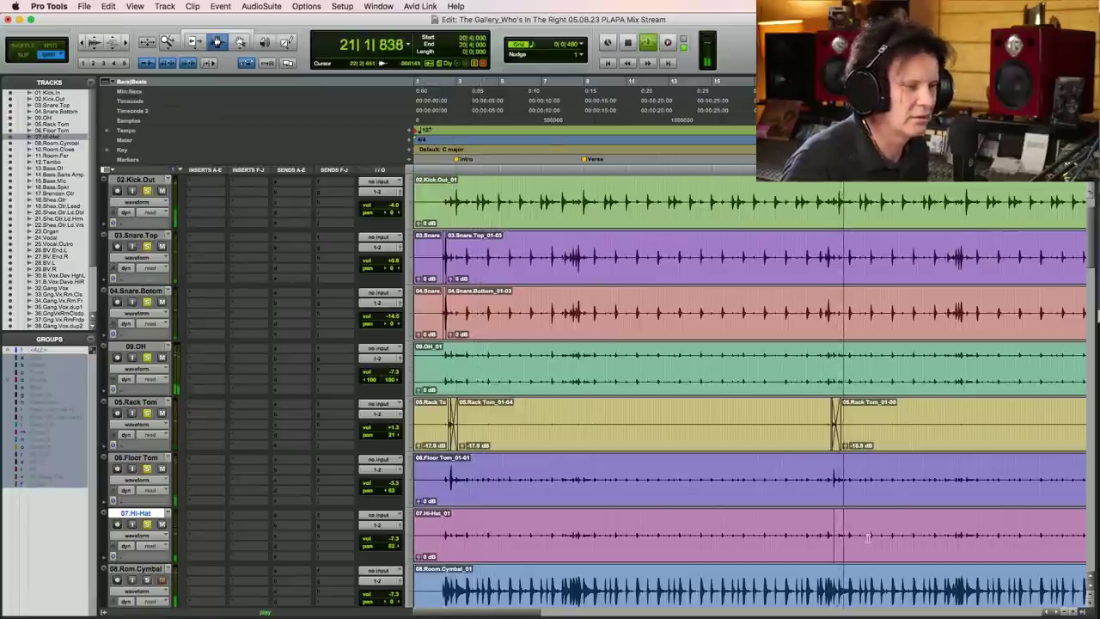
{"action": "key", "text": "r"}
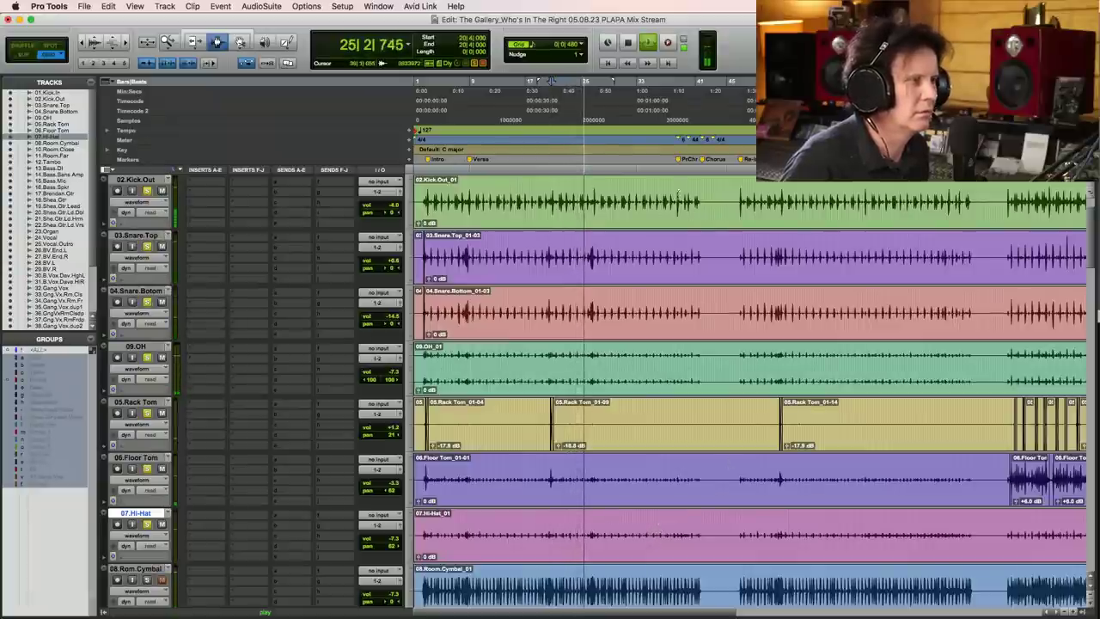
{"action": "key", "text": "space"}
{"action": "left_click", "coordinate": [676, 193]}
{"action": "key", "text": "super+bracketright"}
{"action": "key", "text": "space"}
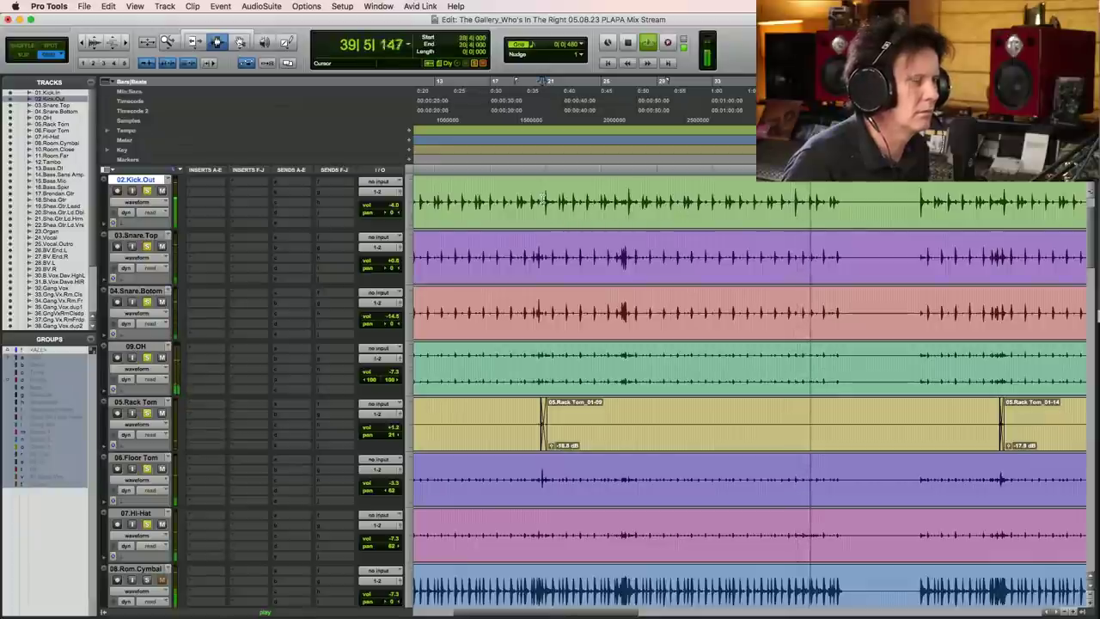
- Raise the Hi-Hat volume to -3.4 dB while replaying the passage from 20|4|000
{"action": "key", "text": "space"}
{"action": "key", "text": "space"}
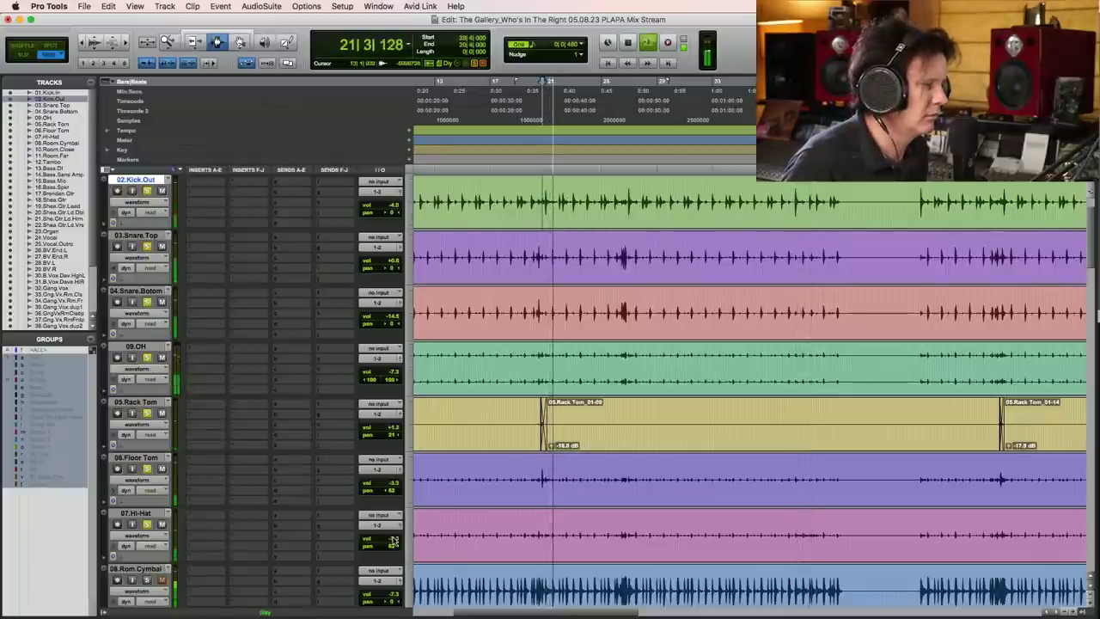
{"action": "key", "text": "space"}
- Place the cursor at 26|1|480 on the Hi-Hat track and audition the snare fill with the drums
{"action": "left_click", "coordinate": [619, 535]}
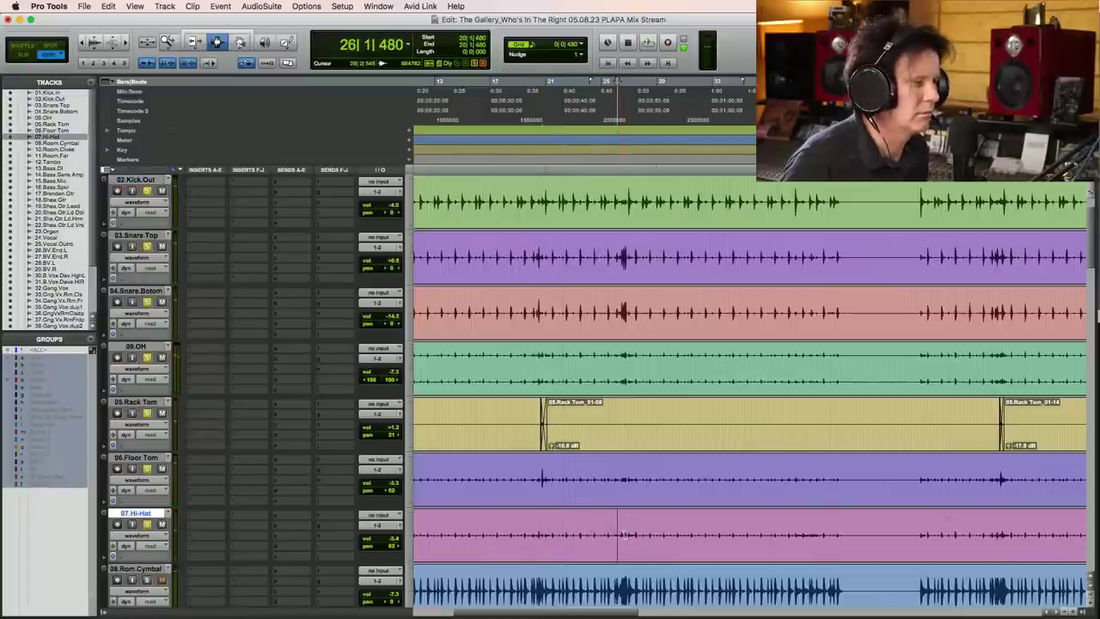
{"action": "key", "text": "space"}
{"action": "key", "text": "super+bracketright"}
{"action": "key", "text": "super+bracketright"}
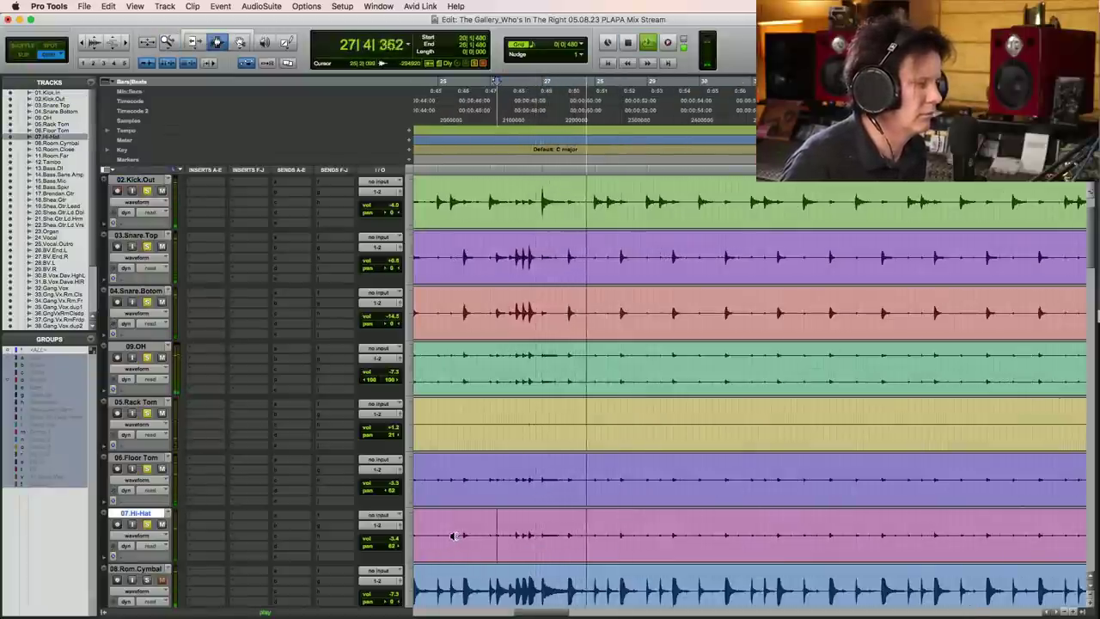
{"action": "key", "text": "super+bracketleft"}
{"action": "key", "text": "super+bracketleft"}
{"action": "key", "text": "super+bracketleft"}
{"action": "key", "text": "super+bracketleft"}
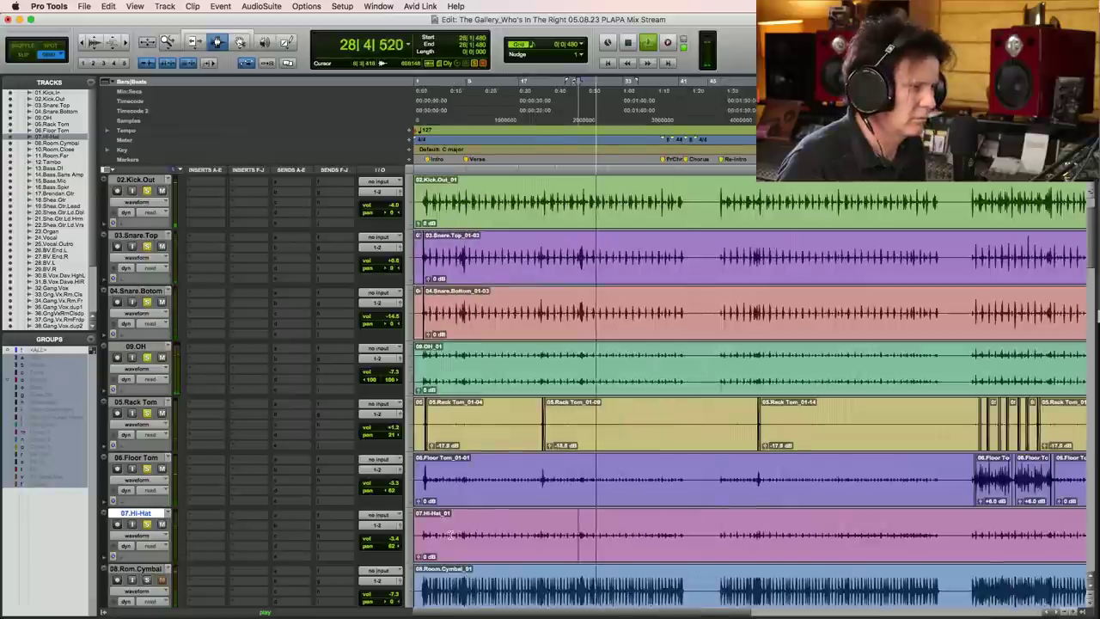
- Raise the Hi-Hat volume to +4.2 dB during playback and audition the drums from 53|4|480
{"action": "key", "text": "super+bracketright"}
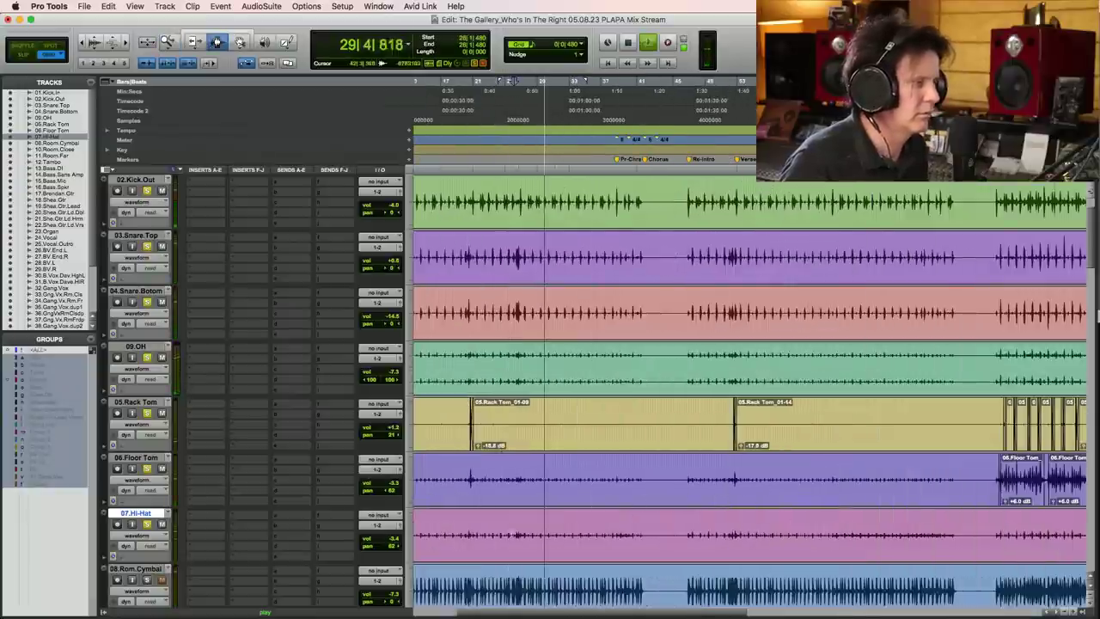
{"action": "left_click_drag", "start_coordinate": [393, 538], "coordinate": [392, 531]}
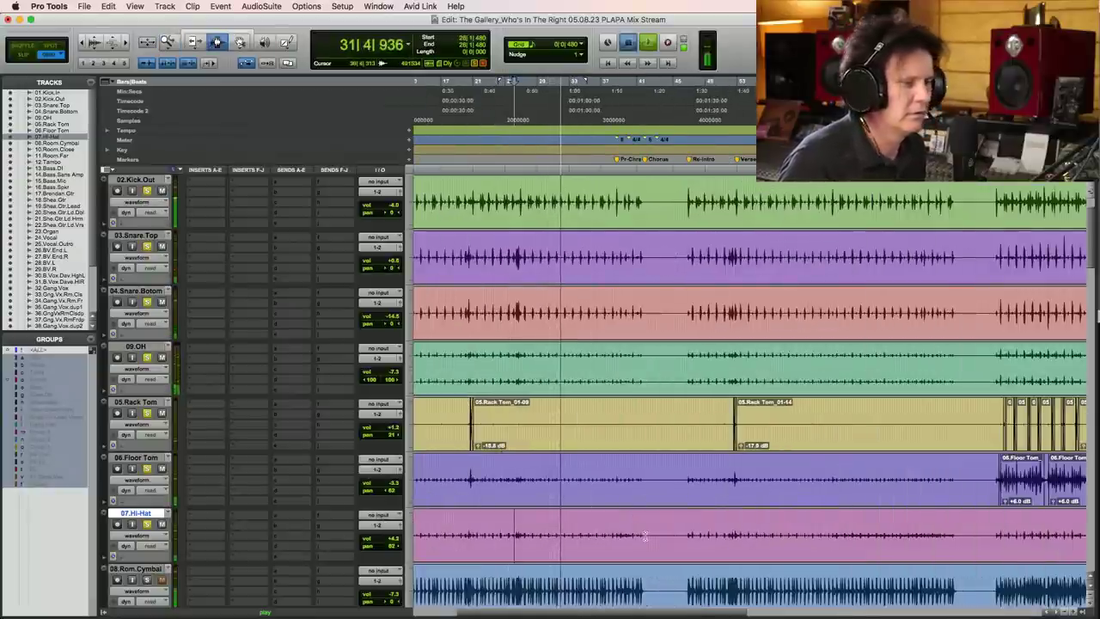
{"action": "key", "text": "space"}
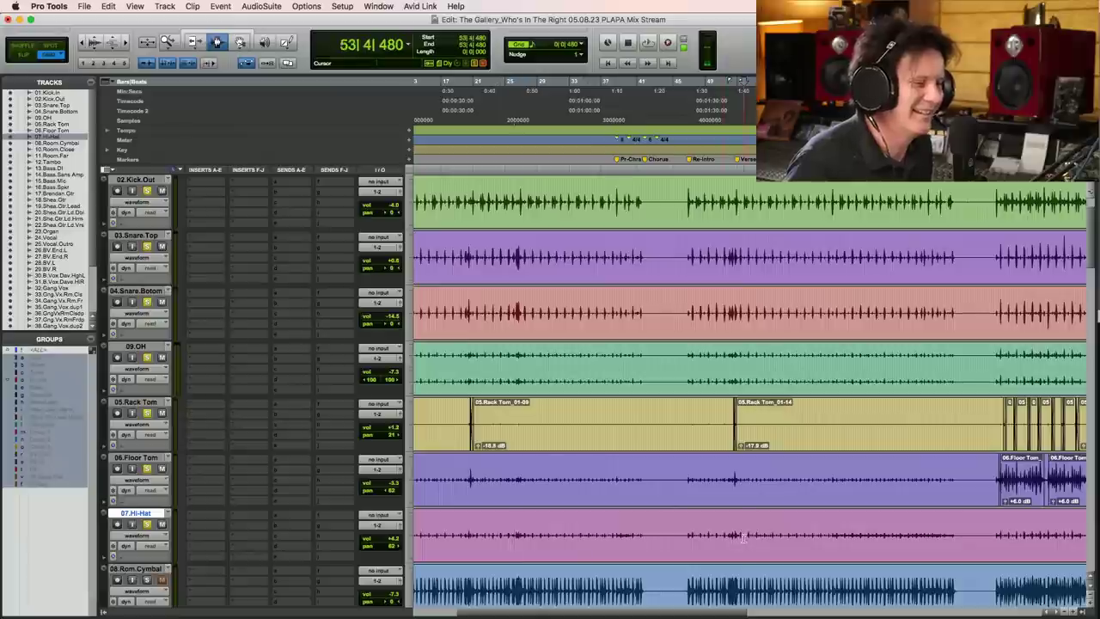
{"action": "key", "text": "space"}
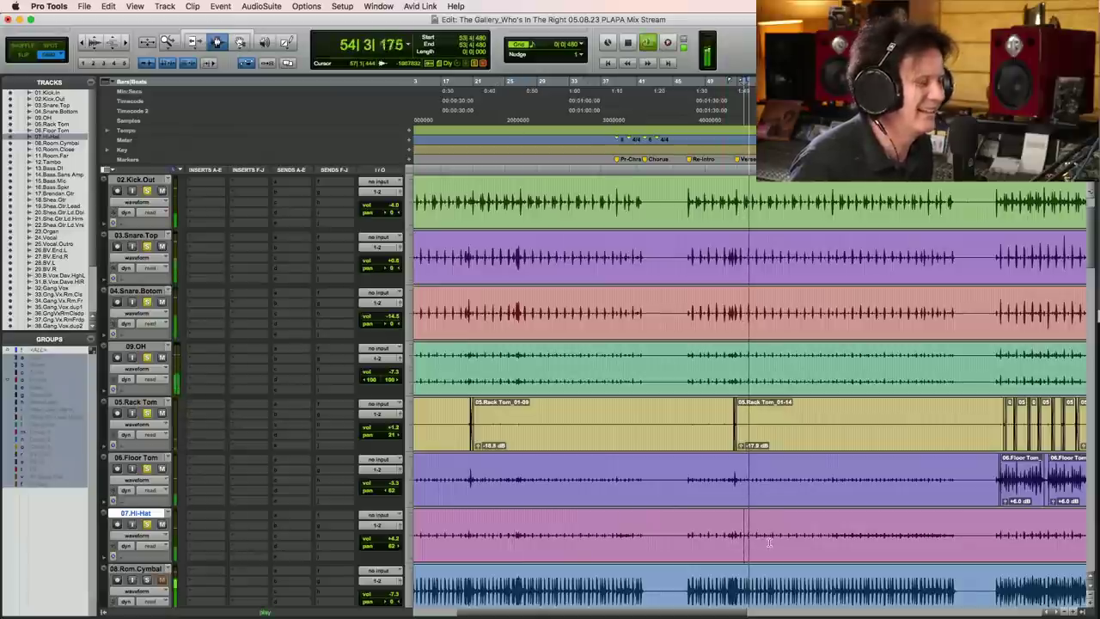
{"action": "scroll", "coordinate": [1094, 260], "scroll_direction": "down", "scroll_amount": 10}
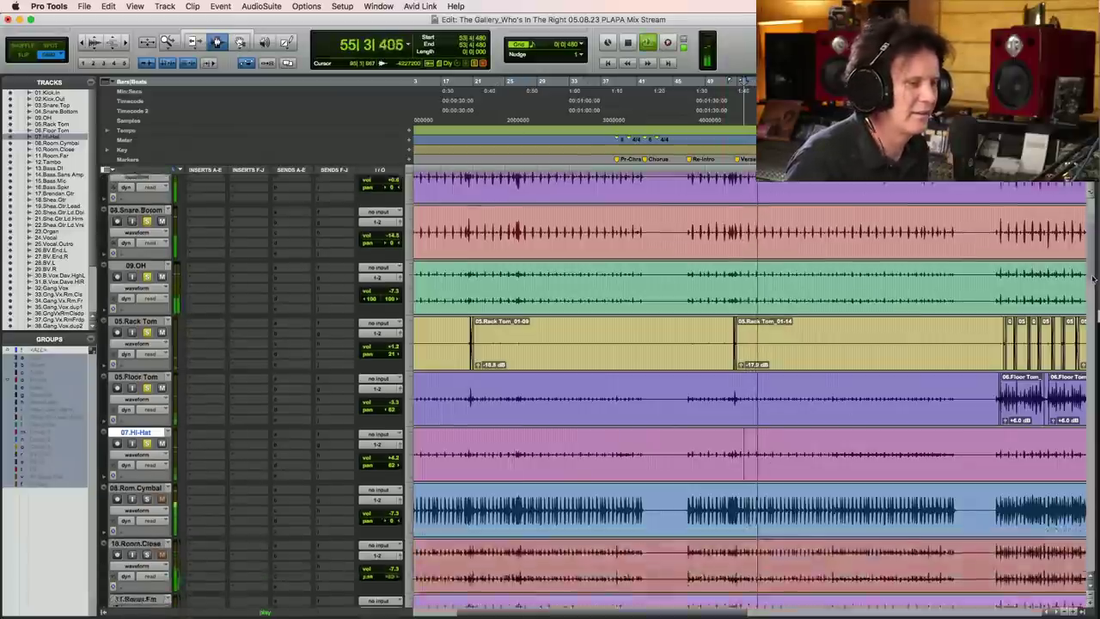
{"action": "key", "text": "space"}
- Place the cursor at 2|1|000 on the Room Cymbal track, solo the track and play the intro
{"action": "key", "text": "super+bracketleft"}
{"action": "key", "text": "super+bracketleft"}
{"action": "key", "text": "super+bracketleft"}
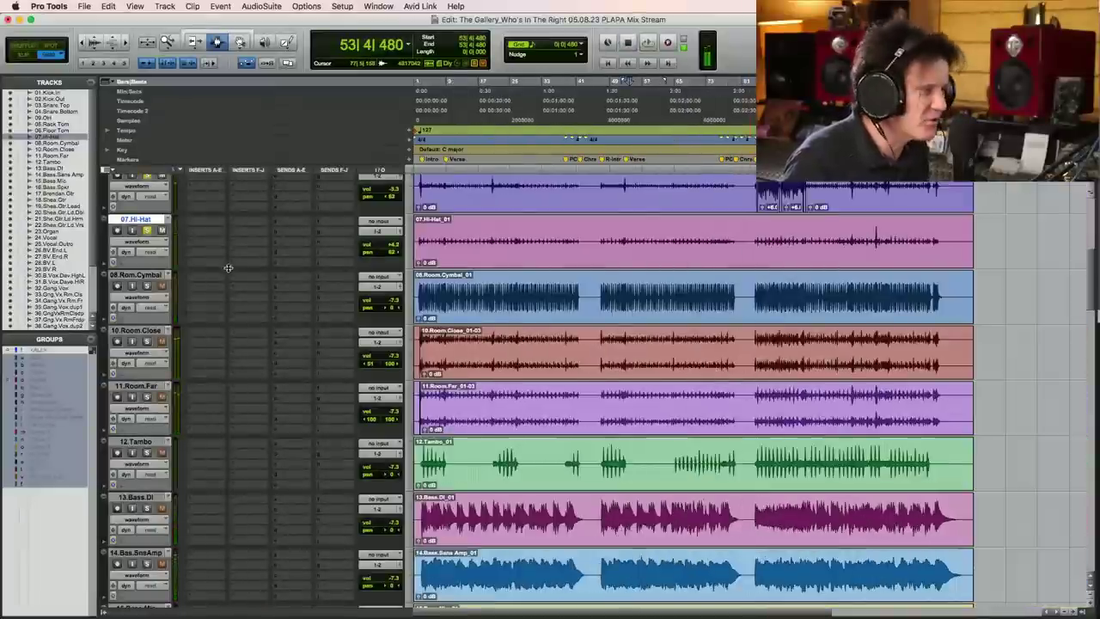
{"action": "left_click_drag", "start_coordinate": [414, 272], "coordinate": [601, 324]}
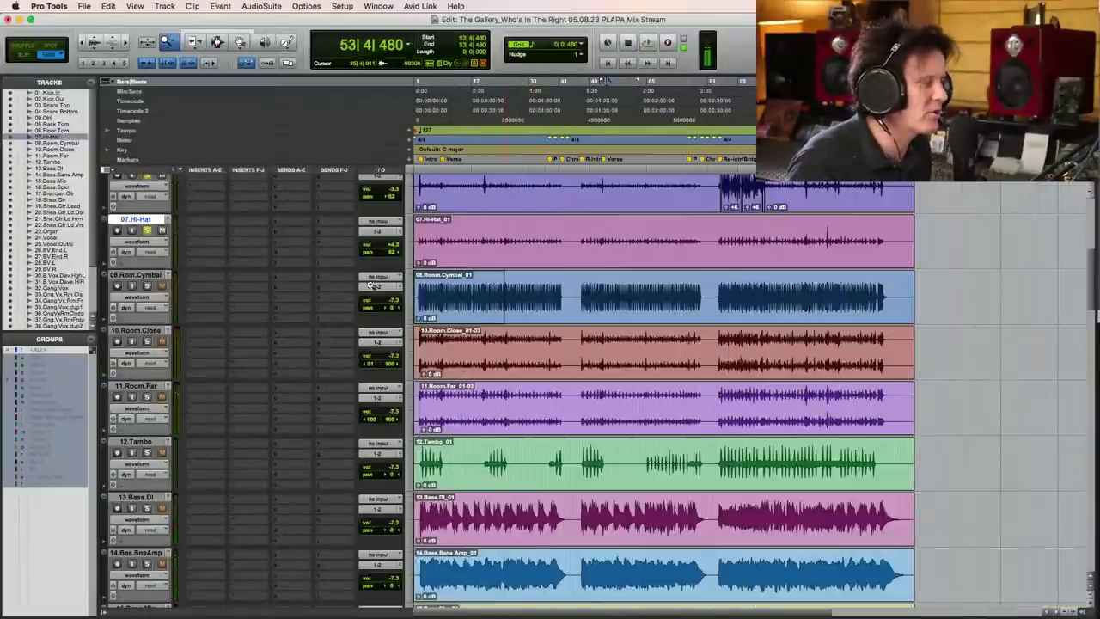
{"action": "left_click_drag", "start_coordinate": [505, 323], "coordinate": [507, 324]}
{"action": "left_click", "coordinate": [441, 300]}
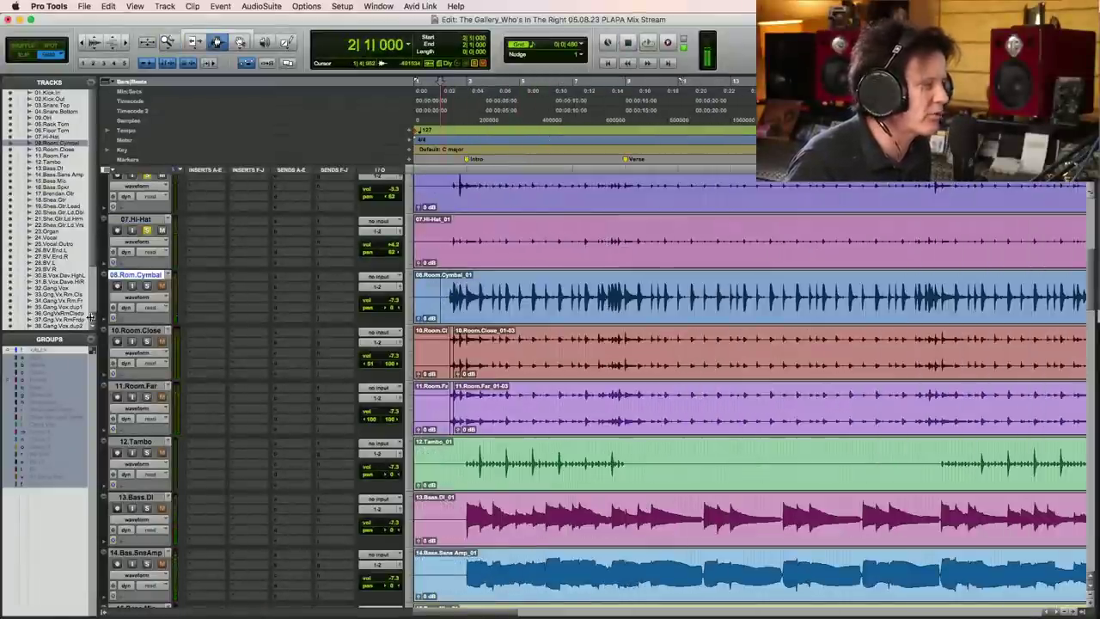
{"action": "left_click", "coordinate": [147, 286]}
{"action": "key", "text": "space"}
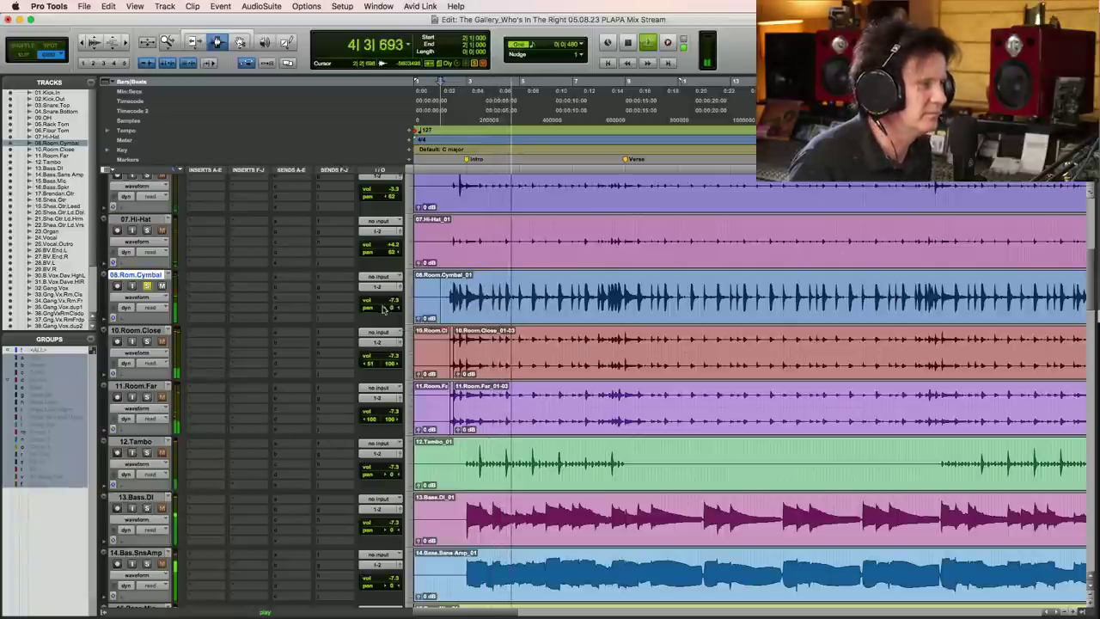
- Lower the Room Cymbal volume to about -15 dB and replay the intro from 2|1|000 with the other drums
{"action": "key", "text": "space"}
{"action": "left_click_drag", "start_coordinate": [389, 303], "coordinate": [392, 311]}
{"action": "key", "text": "space"}
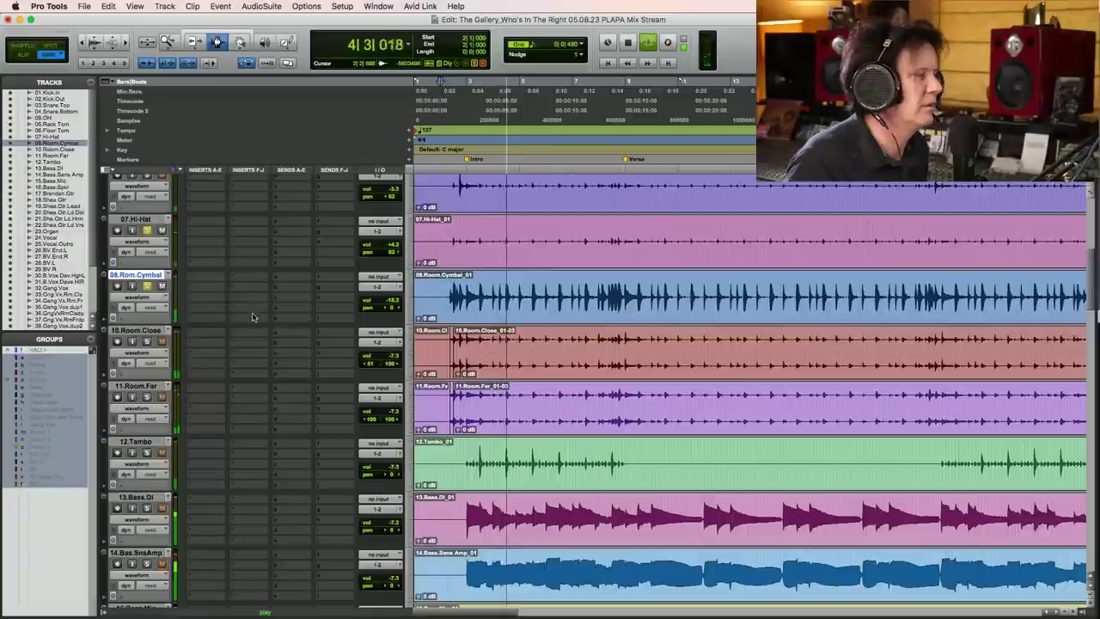
{"action": "scroll", "coordinate": [241, 318], "scroll_direction": "up", "scroll_amount": 1}
{"action": "scroll", "coordinate": [263, 302], "scroll_direction": "up", "scroll_amount": 5}
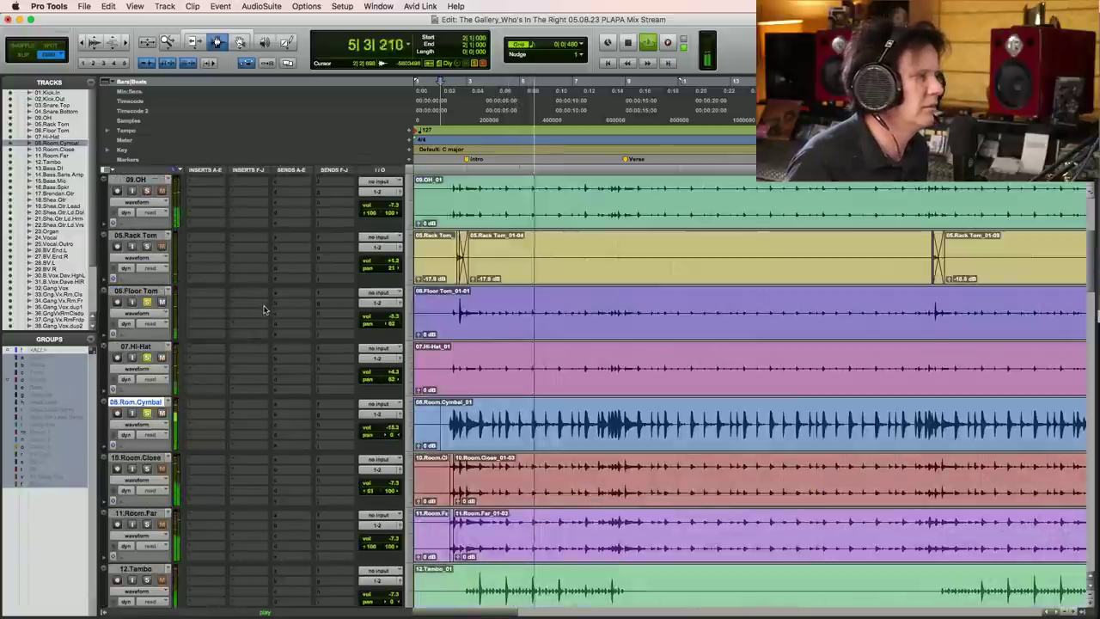
{"action": "scroll", "coordinate": [249, 298], "scroll_direction": "up", "scroll_amount": 5}
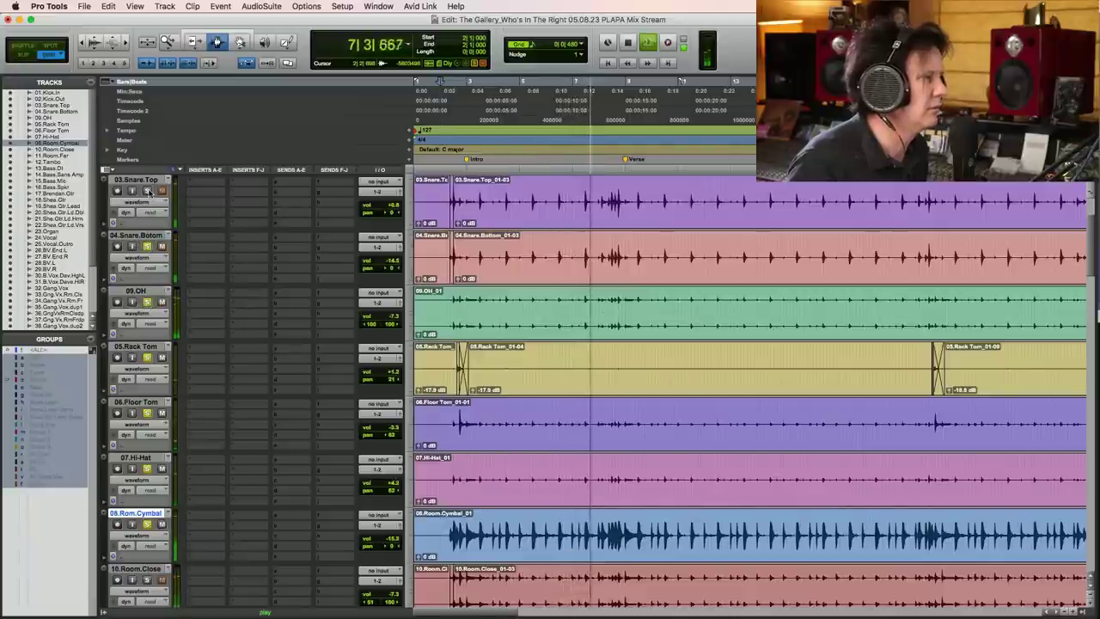
{"action": "scroll", "coordinate": [301, 363], "scroll_direction": "up", "scroll_amount": 5}
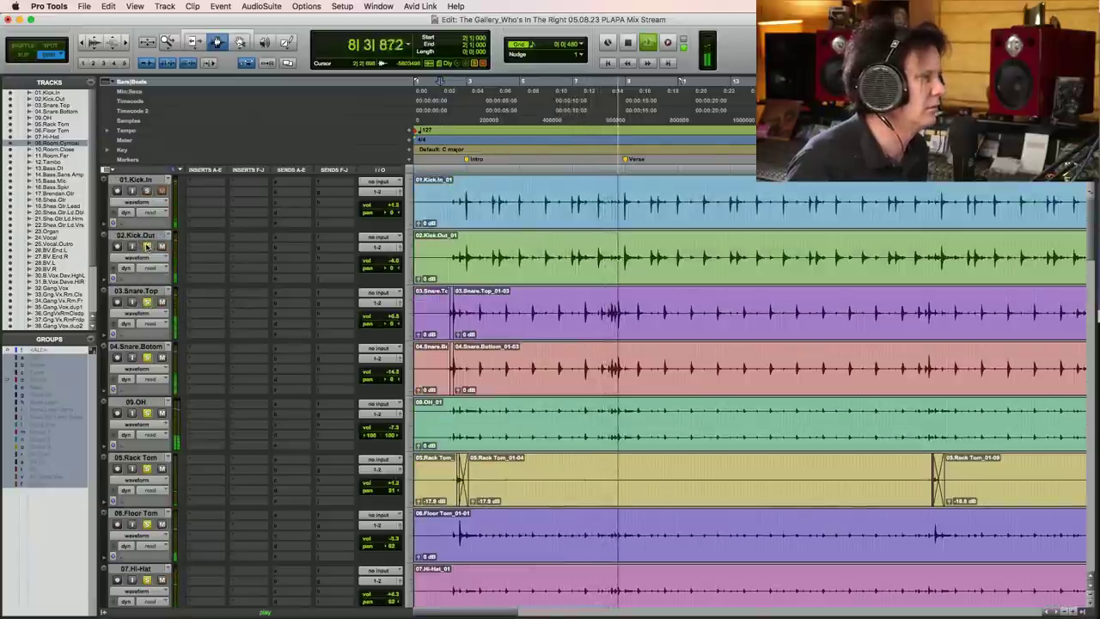
{"action": "scroll", "coordinate": [453, 364], "scroll_direction": "down", "scroll_amount": 8}
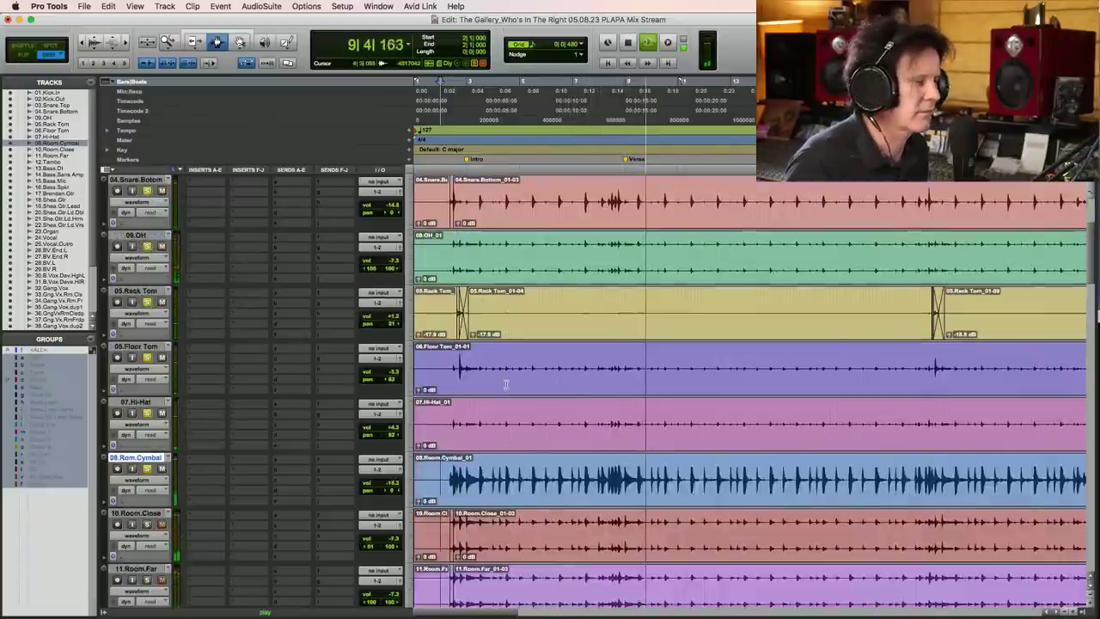
- Lower the Room Cymbal volume to -17.8 dB and save the session
{"action": "left_click_drag", "start_coordinate": [391, 372], "coordinate": [395, 375]}
{"action": "key", "text": "space"}
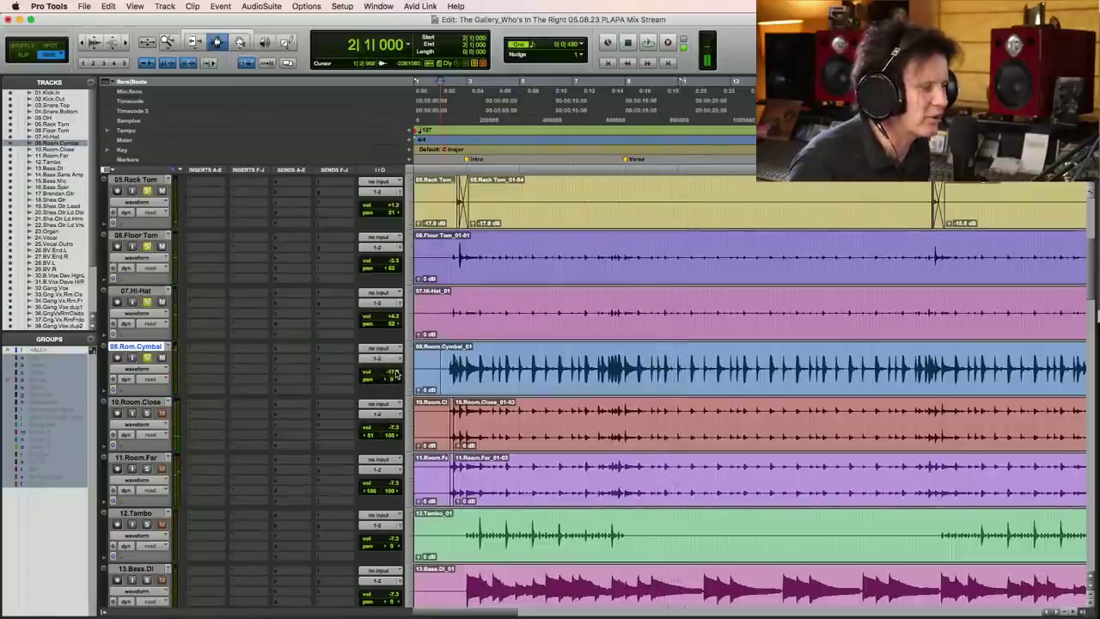
{"action": "key", "text": "space"}
{"action": "key", "text": "space"}
{"action": "key", "text": "super+s"}
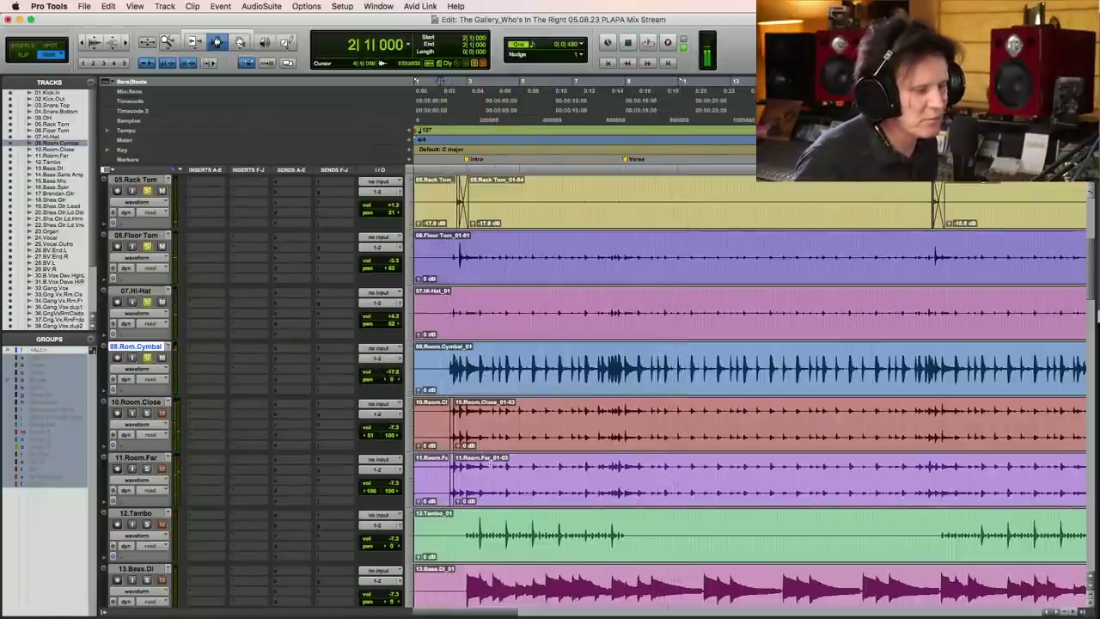
- Add Room Close to the soloed drums and audition the intro from 2|2|000
{"action": "left_click", "coordinate": [446, 415]}
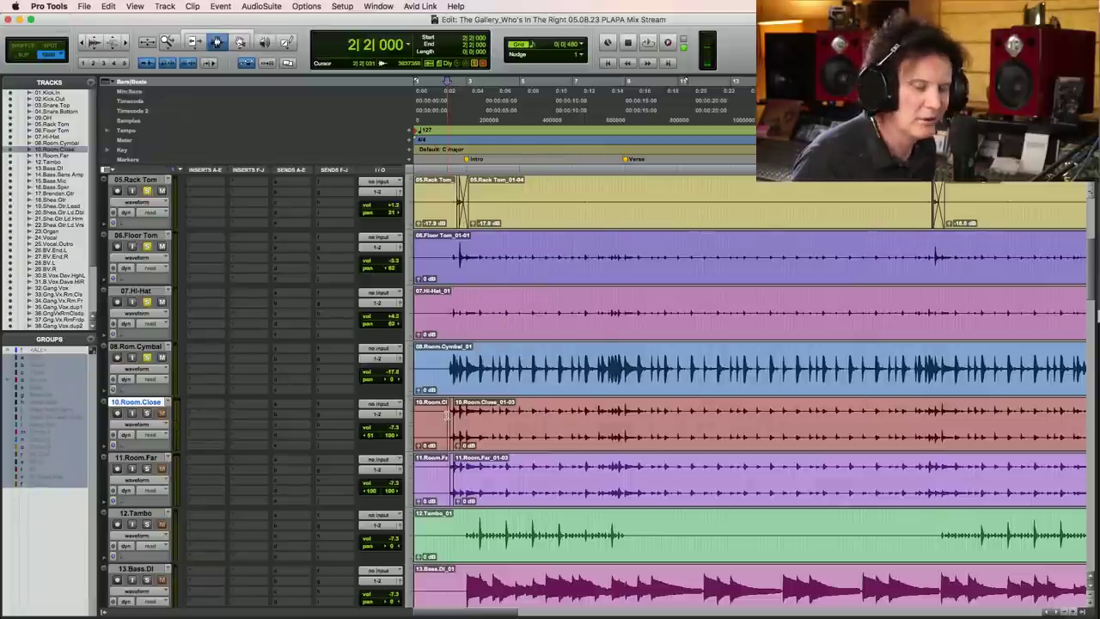
{"action": "key", "text": "space"}
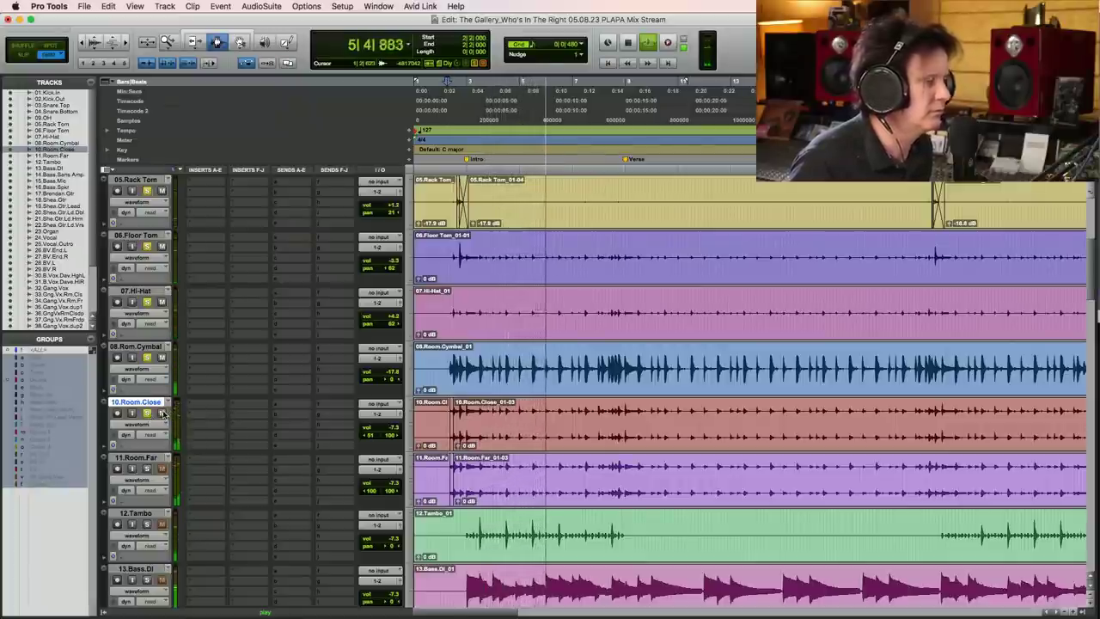
{"action": "key", "text": "space"}
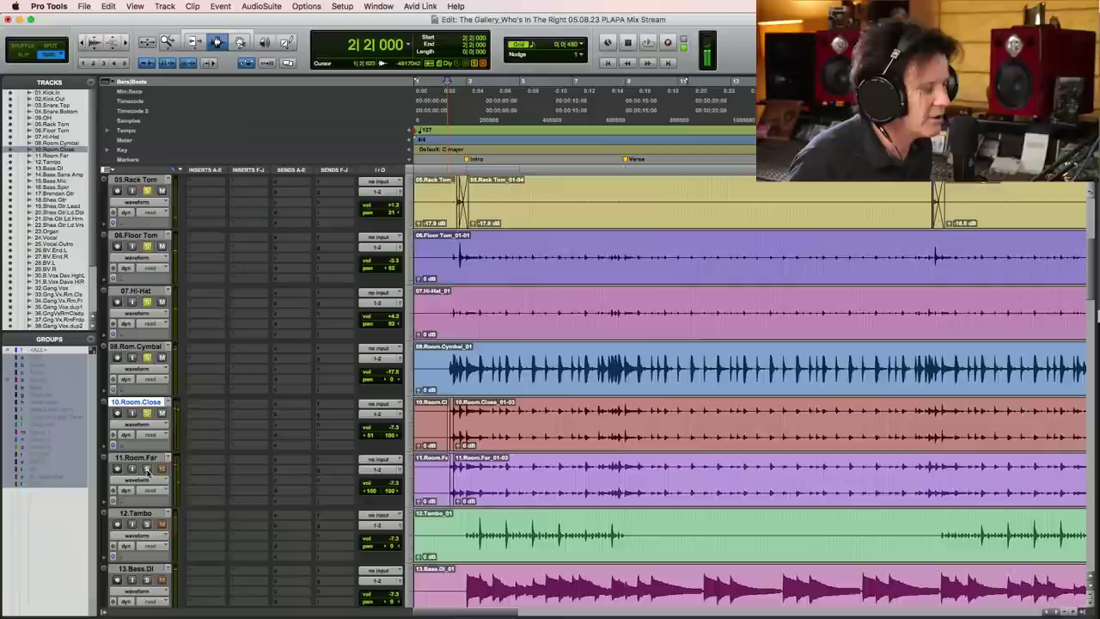
- Add Room Far to the soloed drums and play the intro from 2|2|000
{"action": "key", "text": "semicolon"}
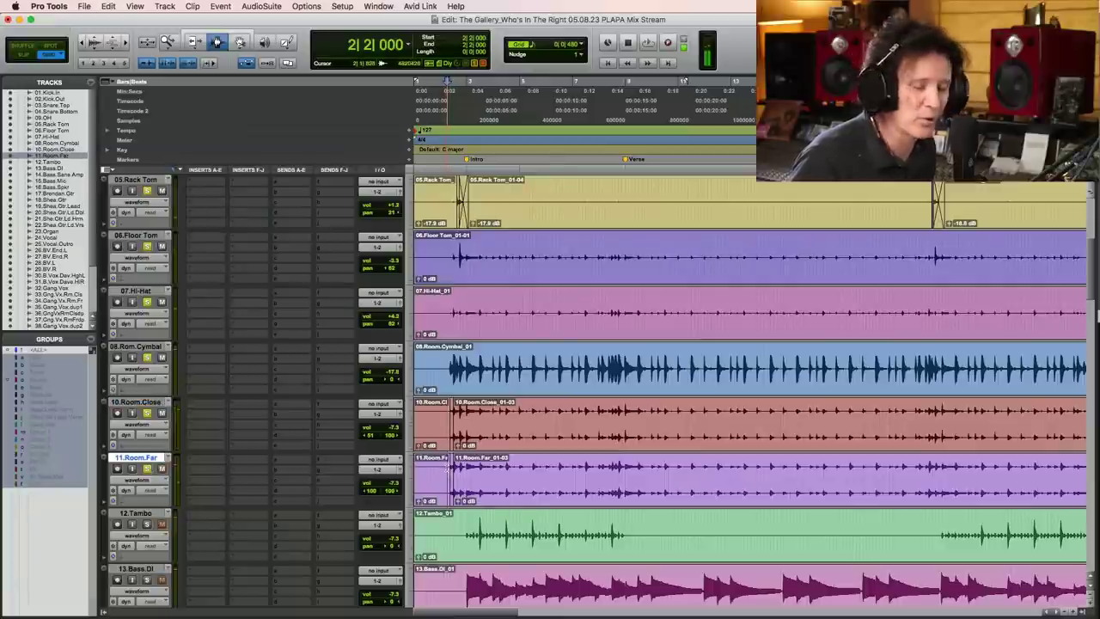
{"action": "key", "text": "space"}
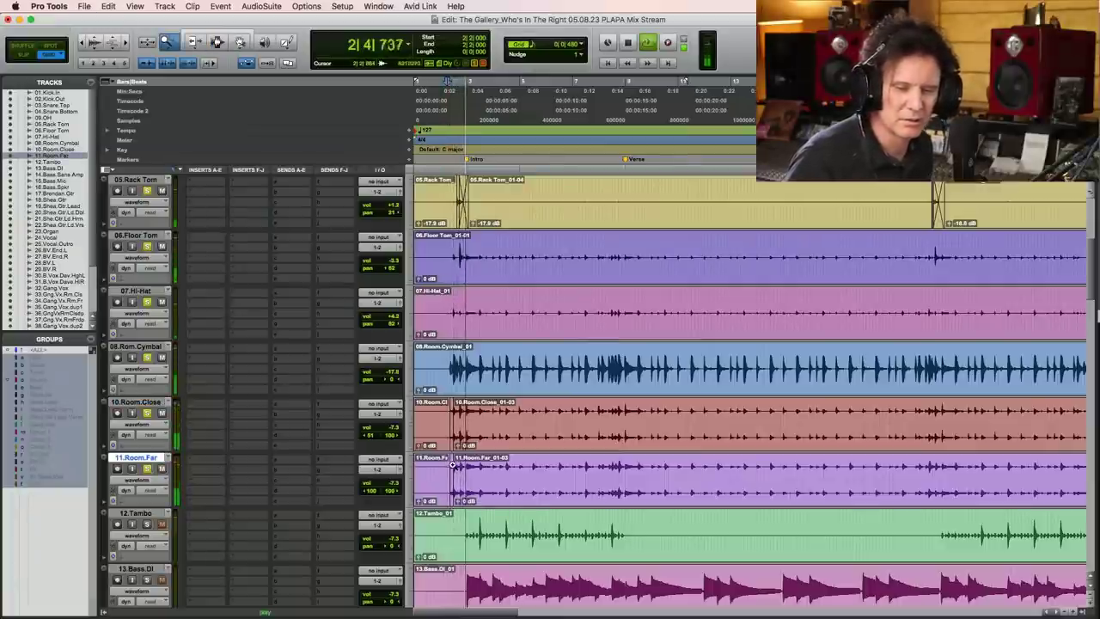
{"action": "key", "text": "super+bracketright"}
{"action": "key", "text": "super+bracketright"}
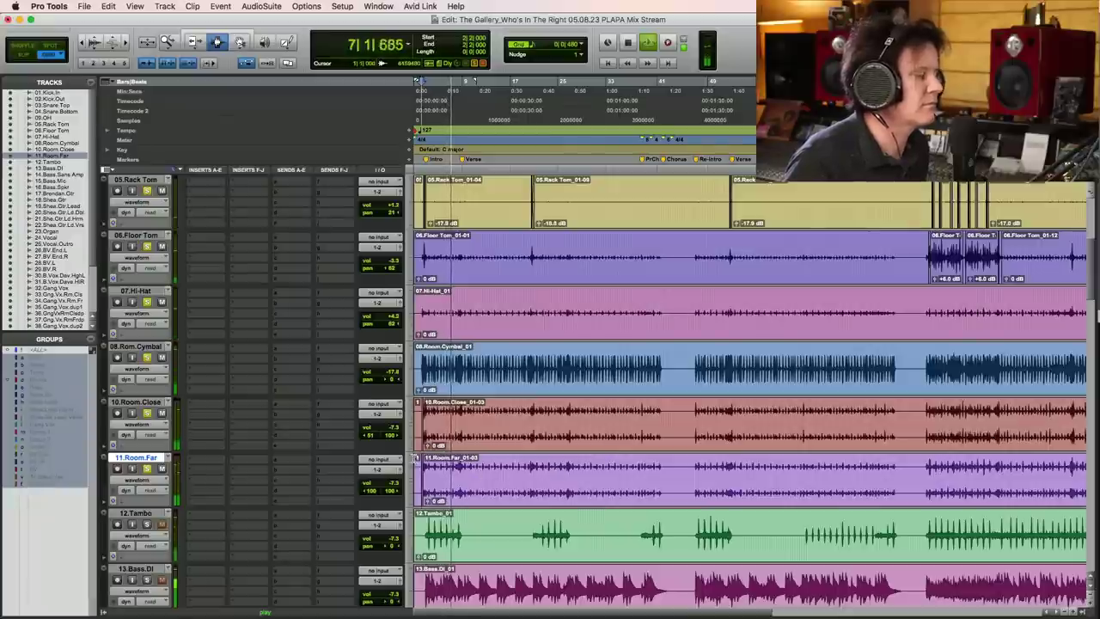
{"action": "key", "text": "space"}
- Pan the Tambo track to 62 right, solo it with the drums and audition the intro from 3|1|000
{"action": "key", "text": "semicolon"}
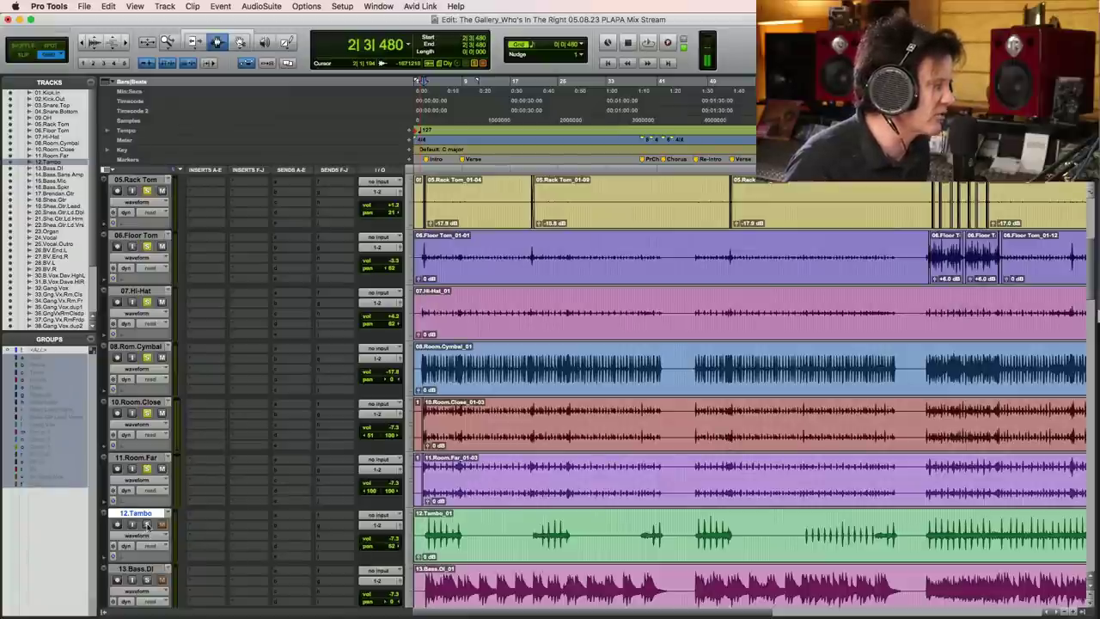
{"action": "left_click", "coordinate": [424, 535]}
{"action": "key", "text": "super+bracketright"}
{"action": "key", "text": "super+bracketright"}
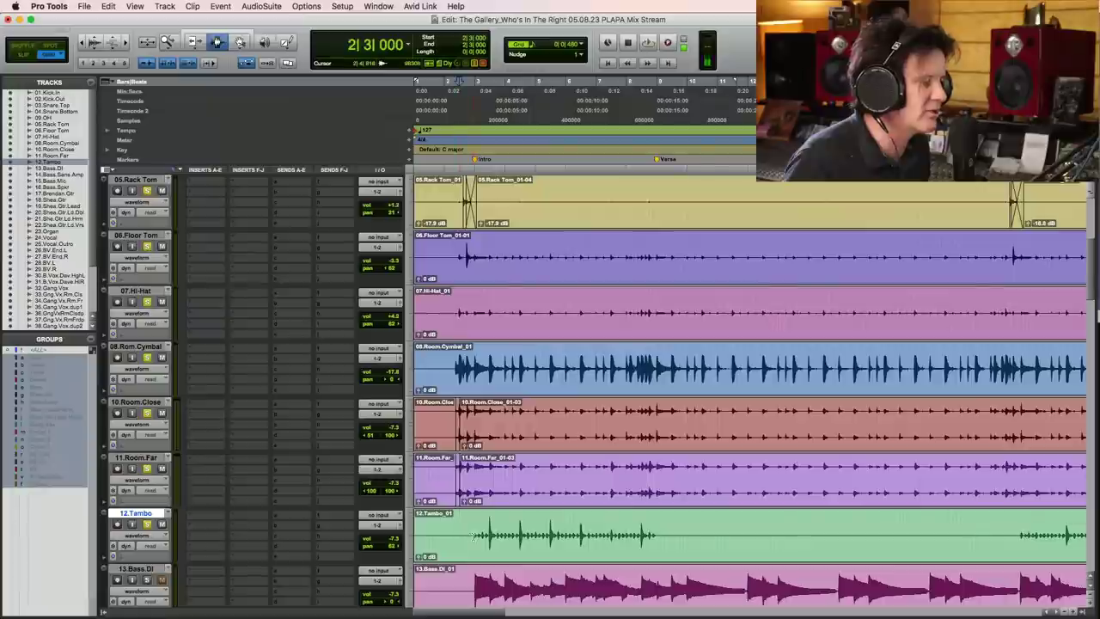
{"action": "key", "text": "space"}
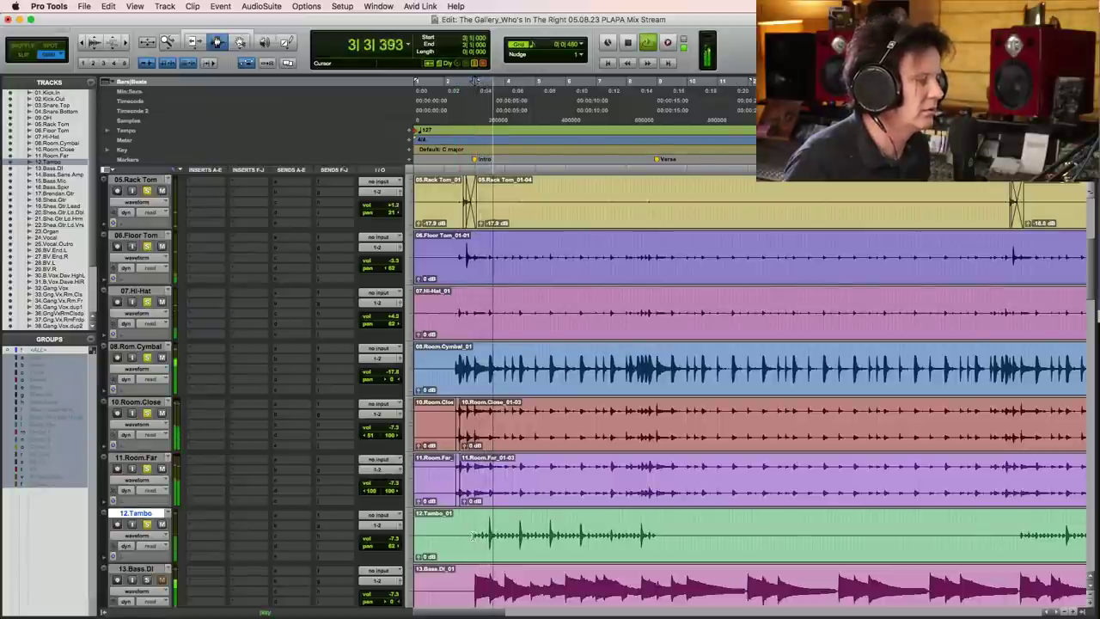
{"action": "scroll", "coordinate": [507, 536], "scroll_direction": "down", "scroll_amount": 3}
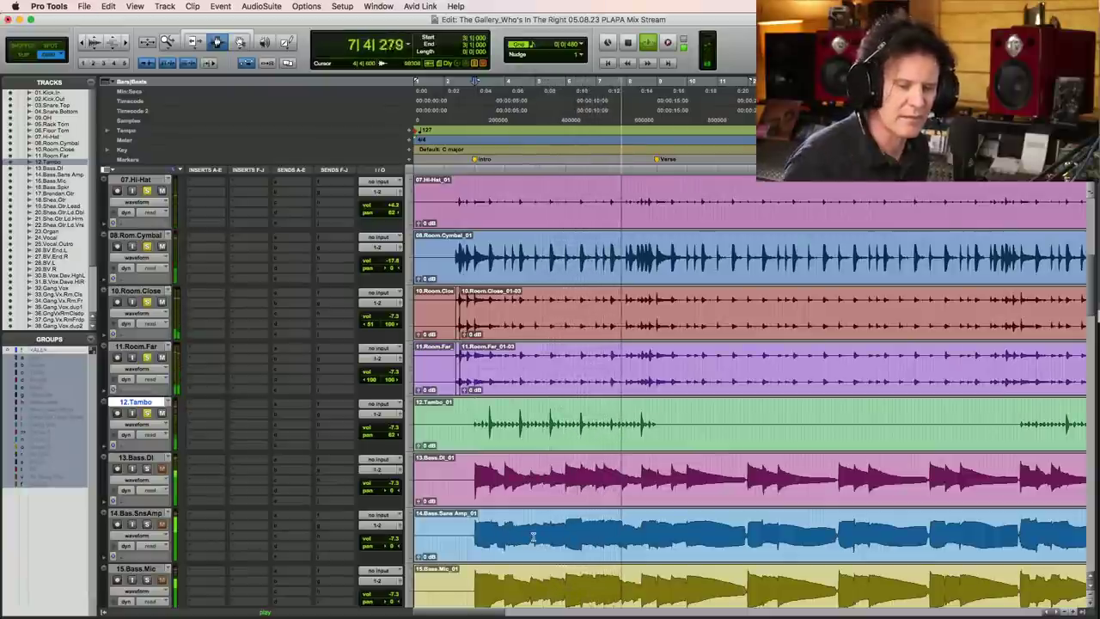
{"action": "key", "text": "space"}
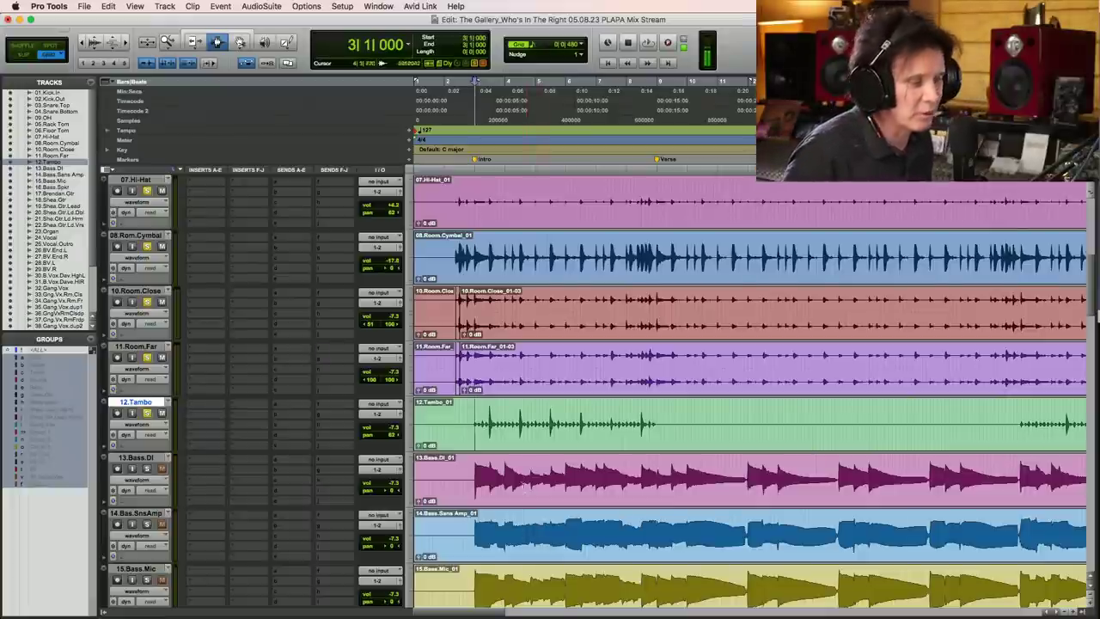
- Place the cursor at 2|4|480 on the Bass DI track and examine where the four bass tracks start
{"action": "left_click", "coordinate": [471, 482]}
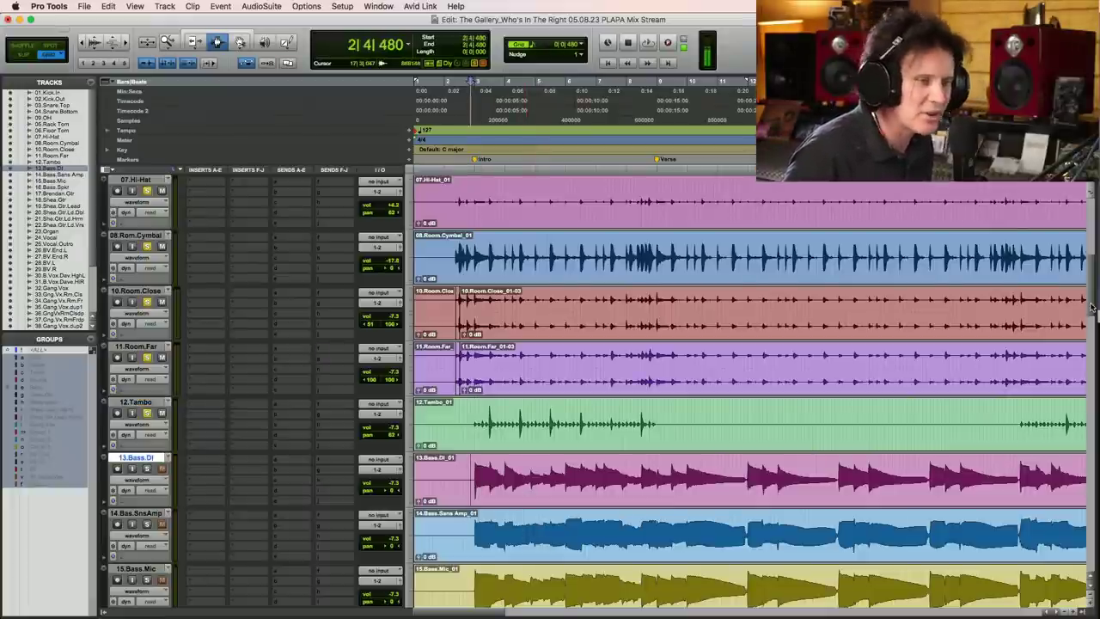
{"action": "scroll", "coordinate": [1083, 318], "scroll_direction": "down", "scroll_amount": 7}
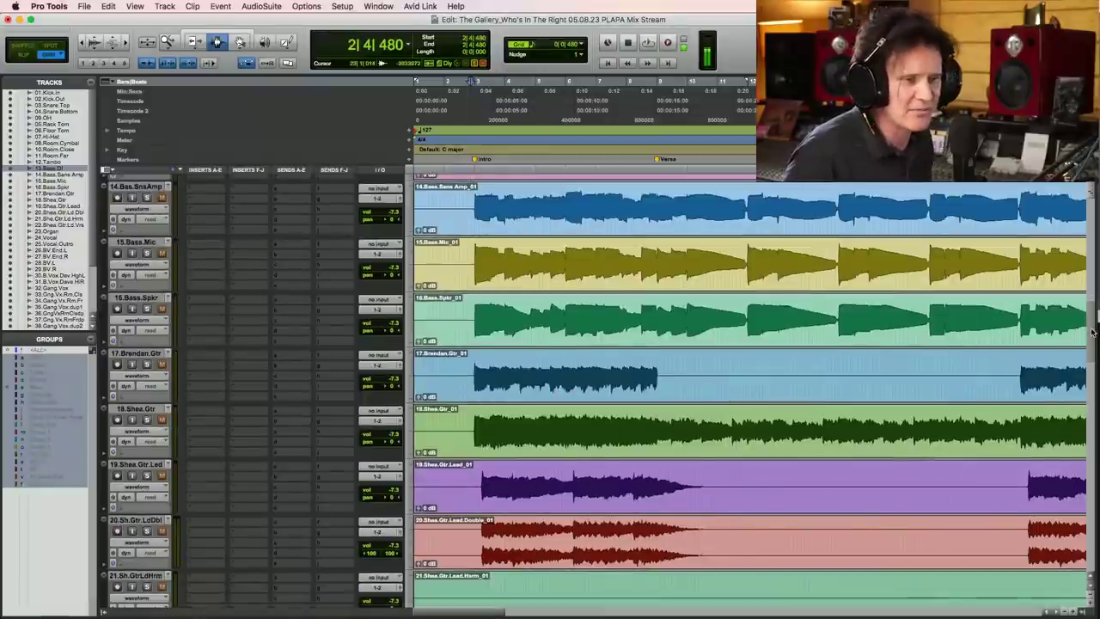
{"action": "scroll", "coordinate": [1091, 330], "scroll_direction": "up", "scroll_amount": 3}
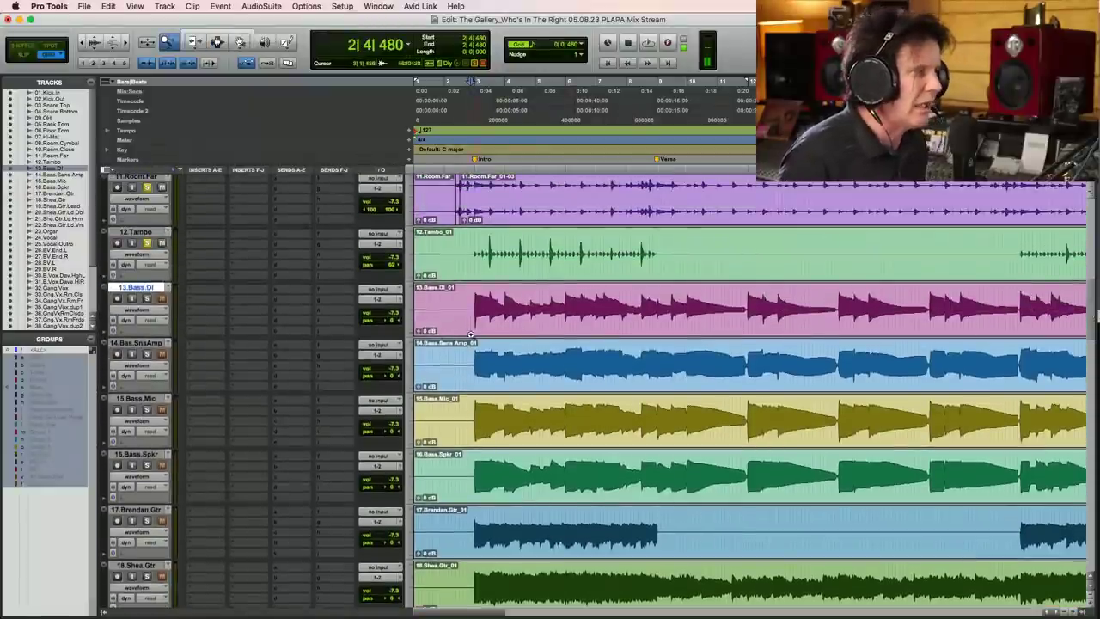
{"action": "key", "text": "super+bracketright"}
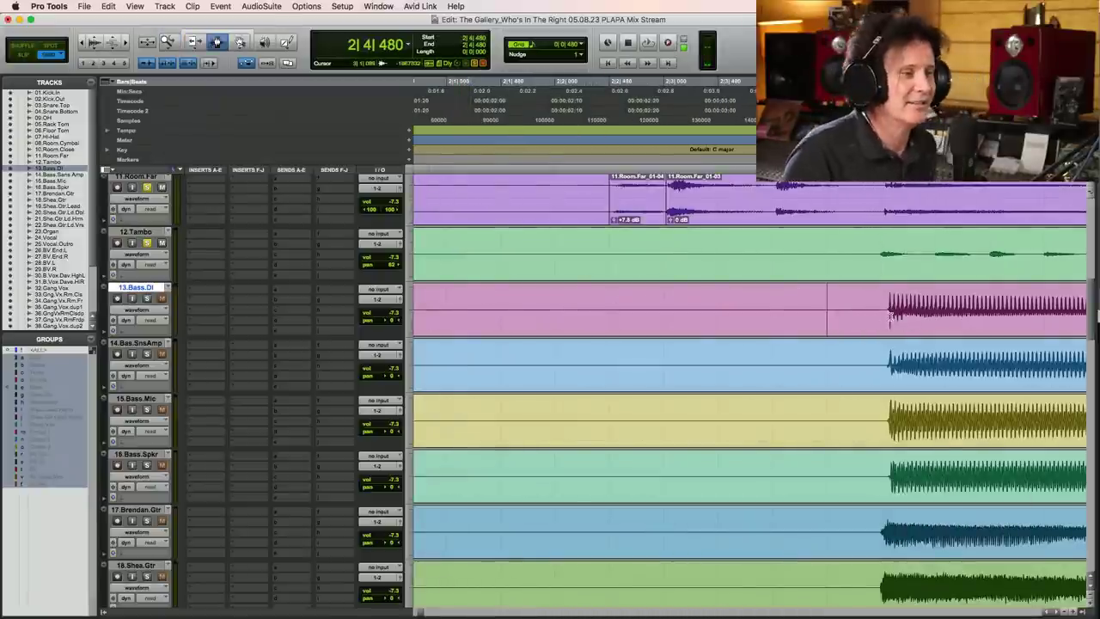
{"action": "key", "text": "super+bracketleft"}
{"action": "key", "text": "super+bracketleft"}
{"action": "key", "text": "super+bracketleft"}
{"action": "key", "text": "super+bracketleft"}
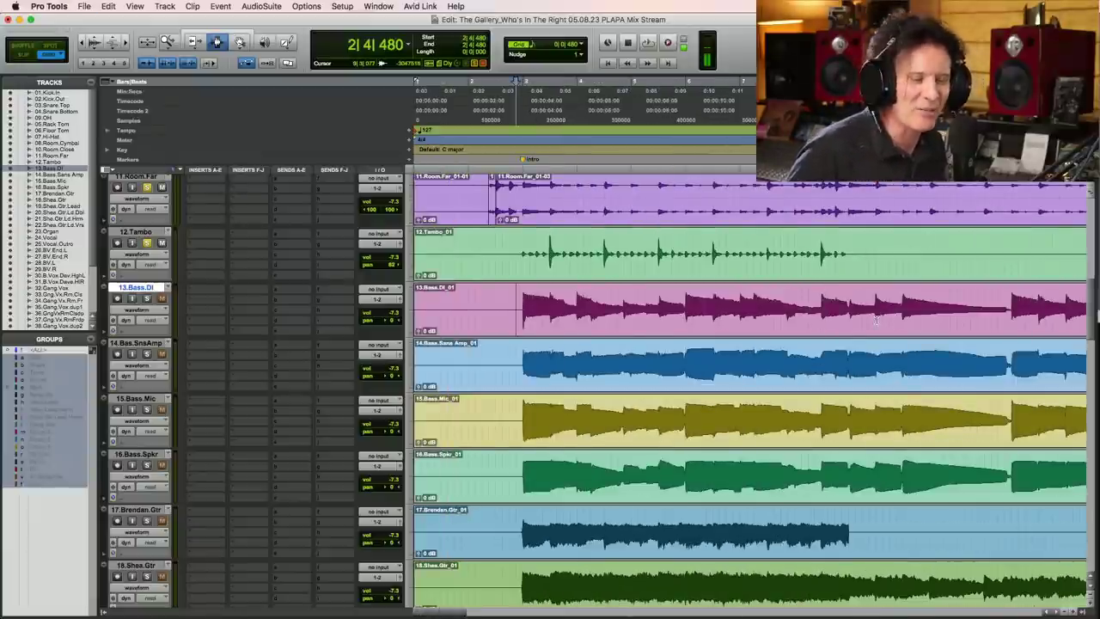
- Inspect the first bass note's waveforms up close to compare timing across DI, Sans Amp, Mic and Spkr
{"action": "key", "text": "F5"}
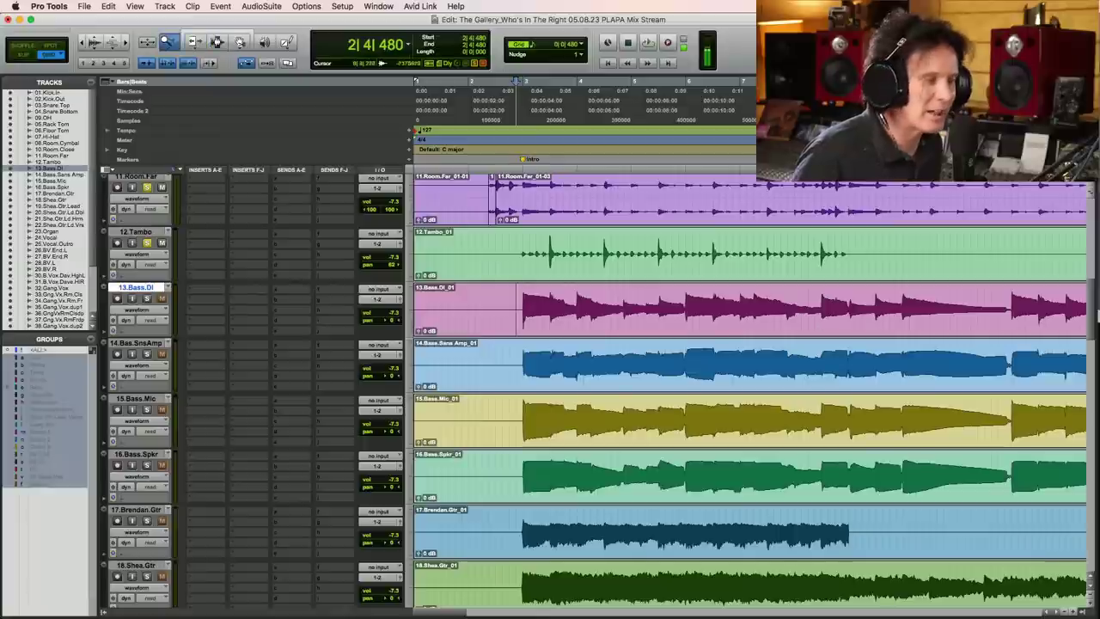
{"action": "left_click_drag", "start_coordinate": [504, 304], "coordinate": [538, 304]}
{"action": "left_click", "coordinate": [650, 310]}
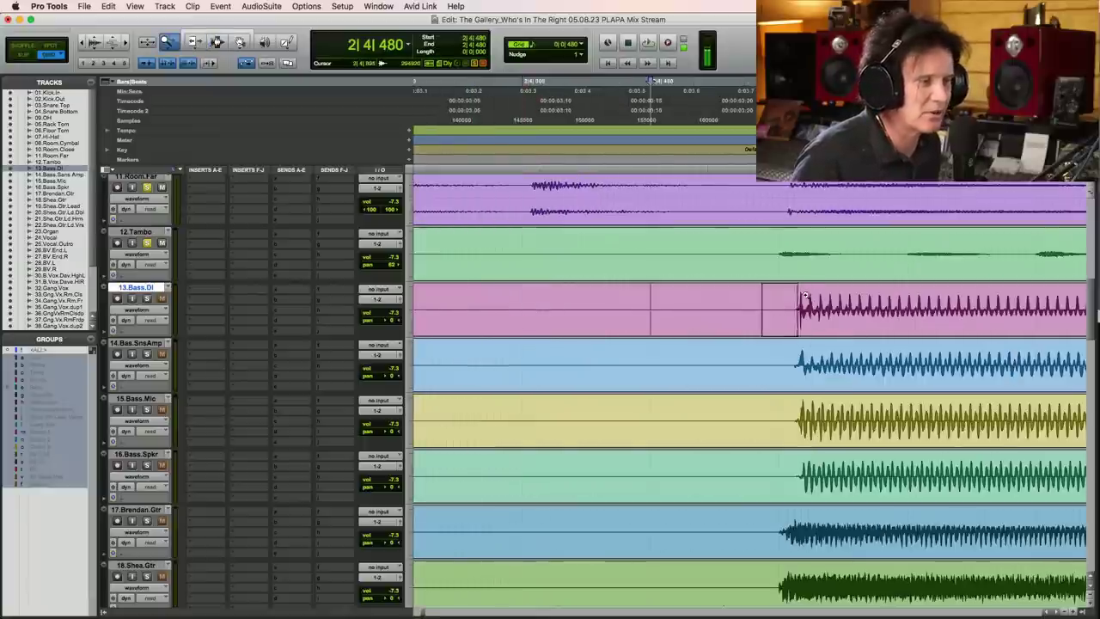
{"action": "key", "text": "super+bracketright"}
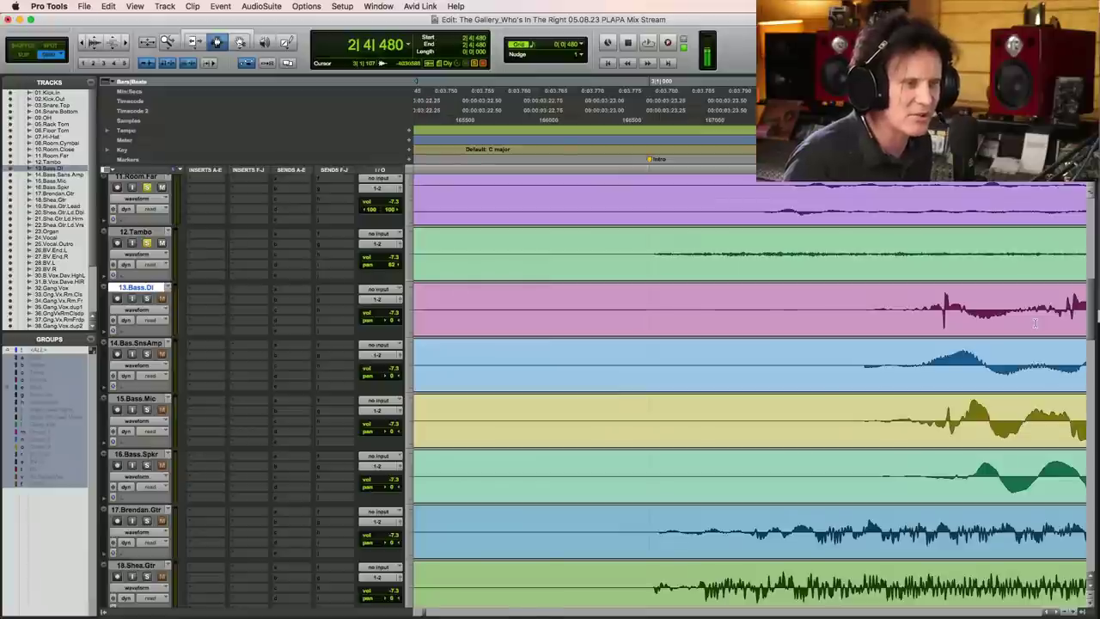
- Solo the Bass DI track along with the drums and tambourine and play from 2|4|480
{"action": "key", "text": "super+bracketleft"}
{"action": "key", "text": "super+bracketleft"}
{"action": "key", "text": "super+bracketleft"}
{"action": "key", "text": "super+bracketleft"}
{"action": "key", "text": "super+bracketleft"}
{"action": "key", "text": "super+bracketleft"}
{"action": "key", "text": "super+bracketleft"}
{"action": "key", "text": "super+bracketleft"}
{"action": "key", "text": "super+bracketleft"}
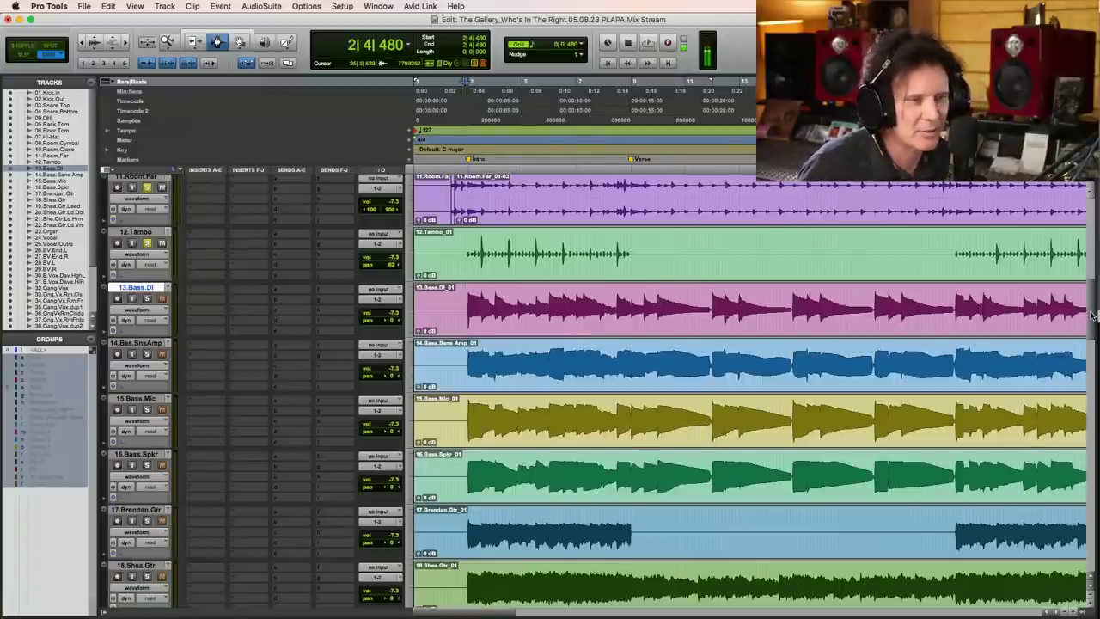
{"action": "scroll", "coordinate": [857, 326], "scroll_direction": "down", "scroll_amount": 2}
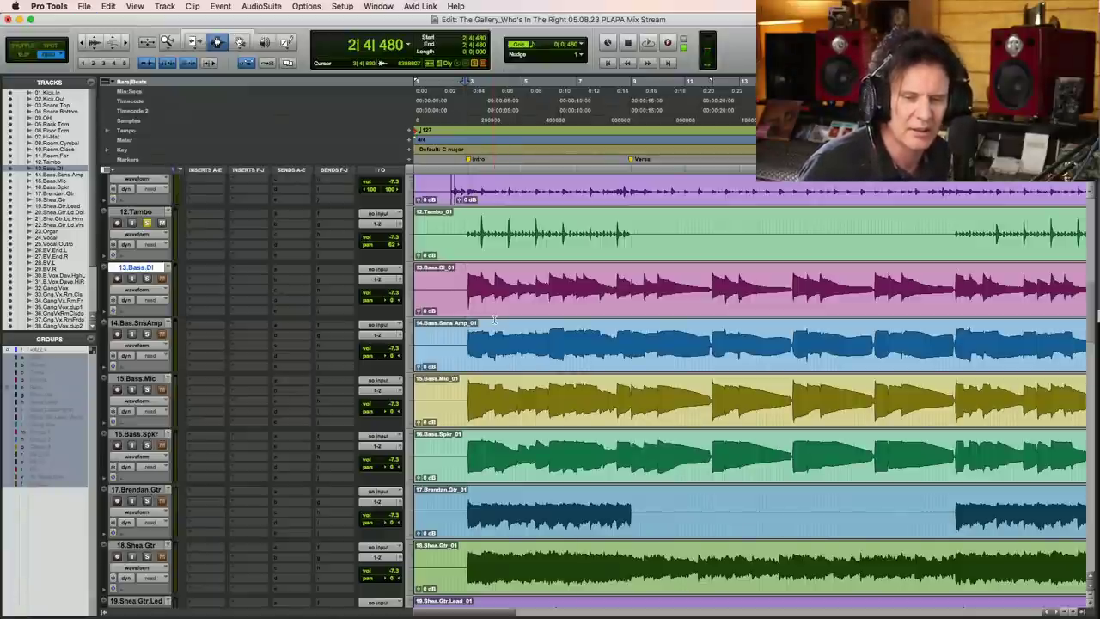
{"action": "key", "text": "space"}
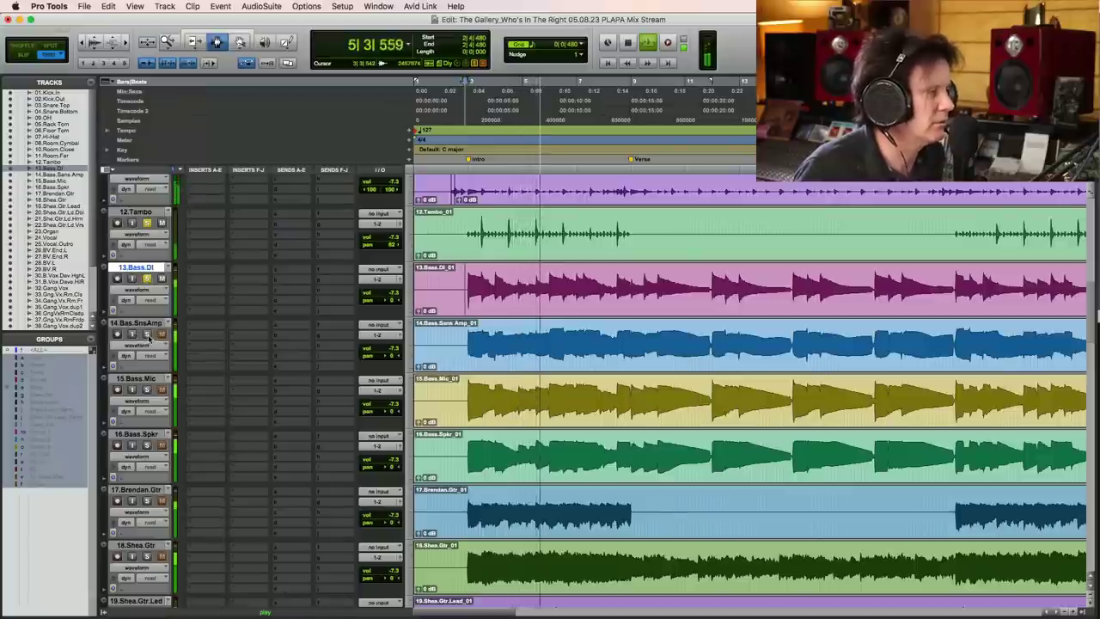
- Add Bass Sans Amp to the soloed tracks and lower its volume to -14.5 dB during playback
{"action": "key", "text": "super+bracketright"}
{"action": "key", "text": "super+bracketright"}
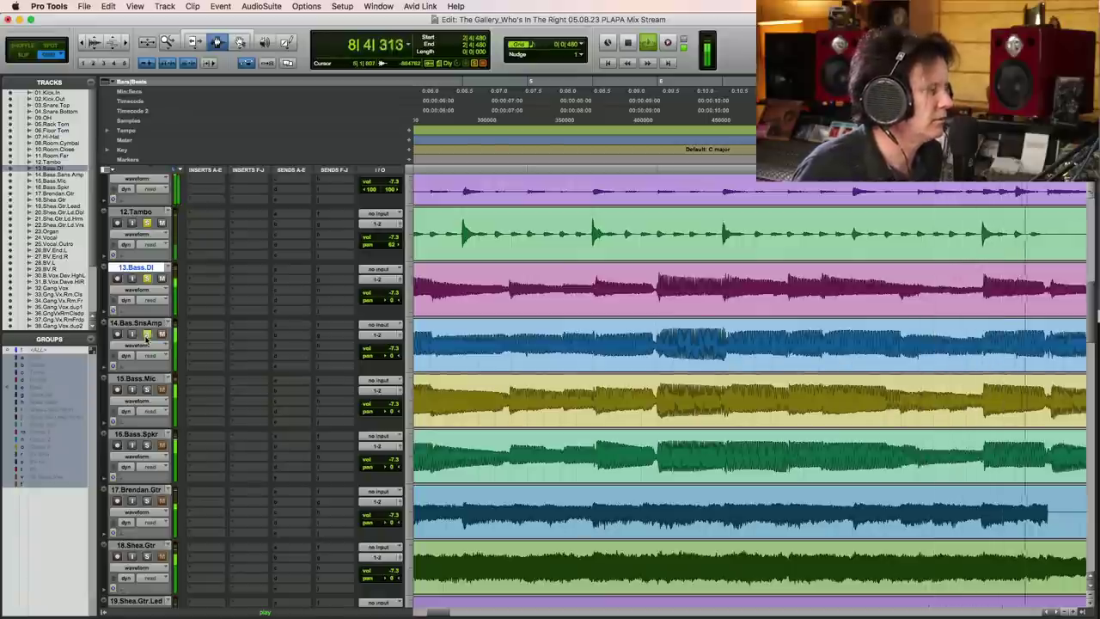
{"action": "left_click", "coordinate": [386, 349]}
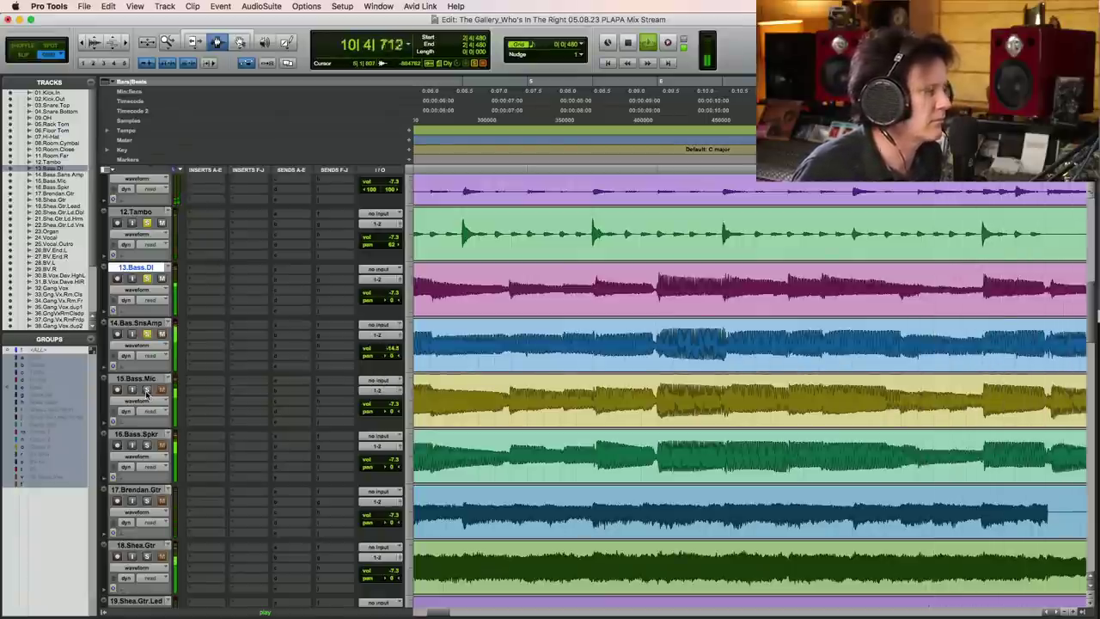
{"action": "scroll", "coordinate": [495, 411], "scroll_direction": "down", "scroll_amount": 4}
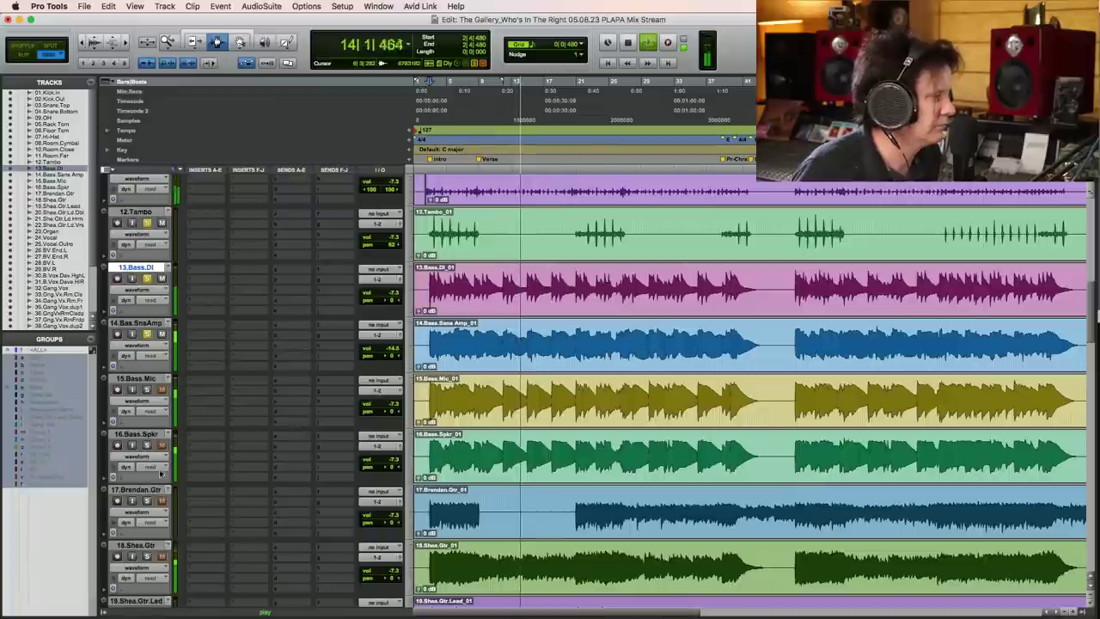
- Solo guitar tracks 17 and 18, pan them 100 left and 100 right, and play from 2|4|000
{"action": "left_click", "coordinate": [147, 500]}
{"action": "key", "text": "space"}
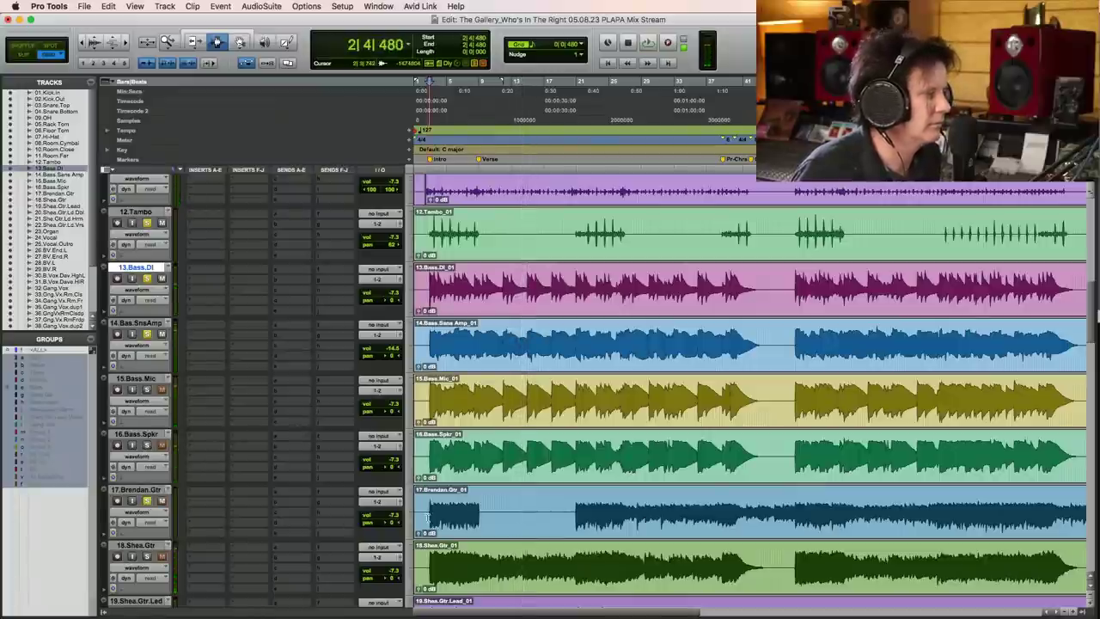
{"action": "left_click", "coordinate": [427, 515]}
{"action": "key", "text": "space"}
{"action": "key", "text": "super+bracketright"}
{"action": "key", "text": "super+bracketright"}
{"action": "key", "text": "super+bracketright"}
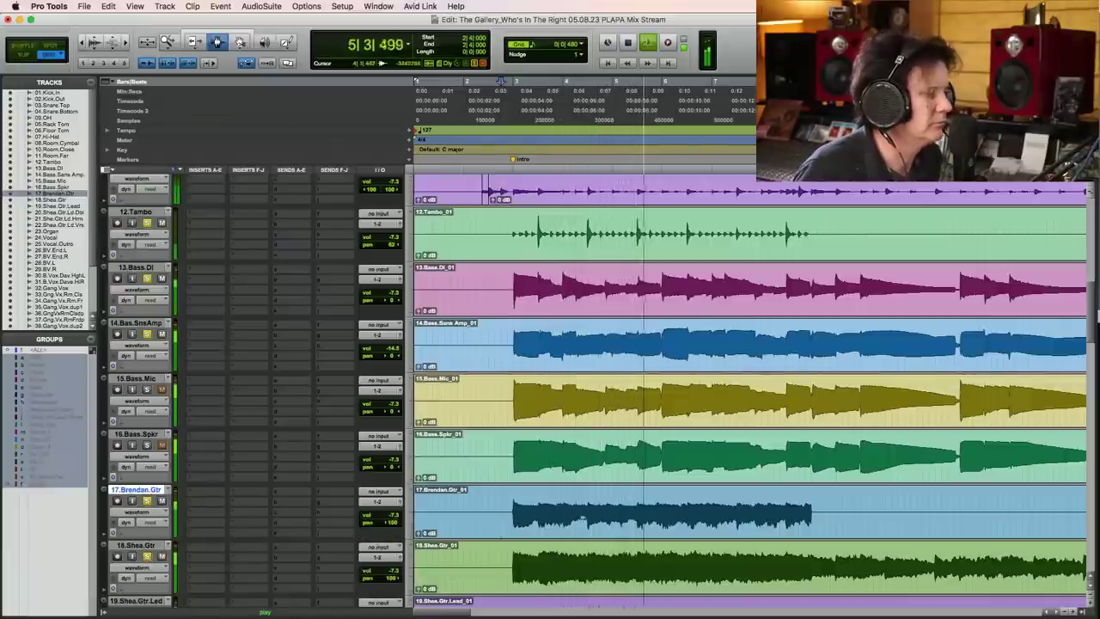
- Lower guitar track 17 to -10.8 dB and guitar track 18 to -13.2 dB, and stop playback
{"action": "left_click", "coordinate": [384, 516]}
{"action": "left_click_drag", "start_coordinate": [384, 517], "coordinate": [384, 526]}
{"action": "left_click_drag", "start_coordinate": [385, 572], "coordinate": [384, 584]}
{"action": "key", "text": "space"}
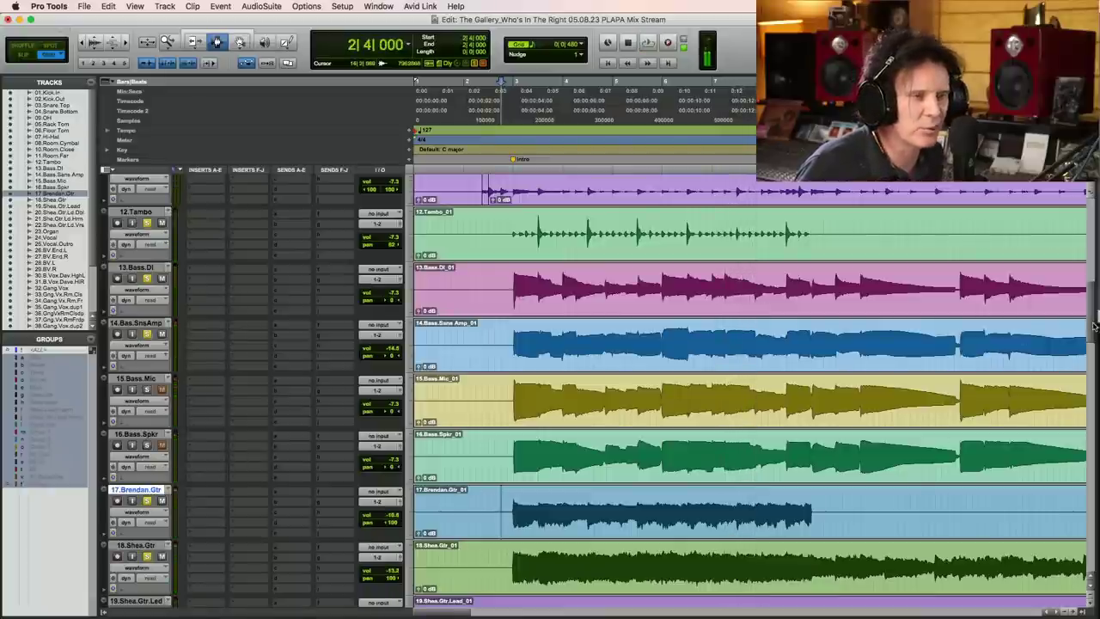
- Replay the intro and trim guitar track 18 to -14.5 dB and guitar track 17 to -11.3 dB
{"action": "scroll", "coordinate": [1094, 325], "scroll_direction": "down", "scroll_amount": 6}
{"action": "scroll", "coordinate": [1094, 325], "scroll_direction": "up", "scroll_amount": 3}
{"action": "key", "text": "space"}
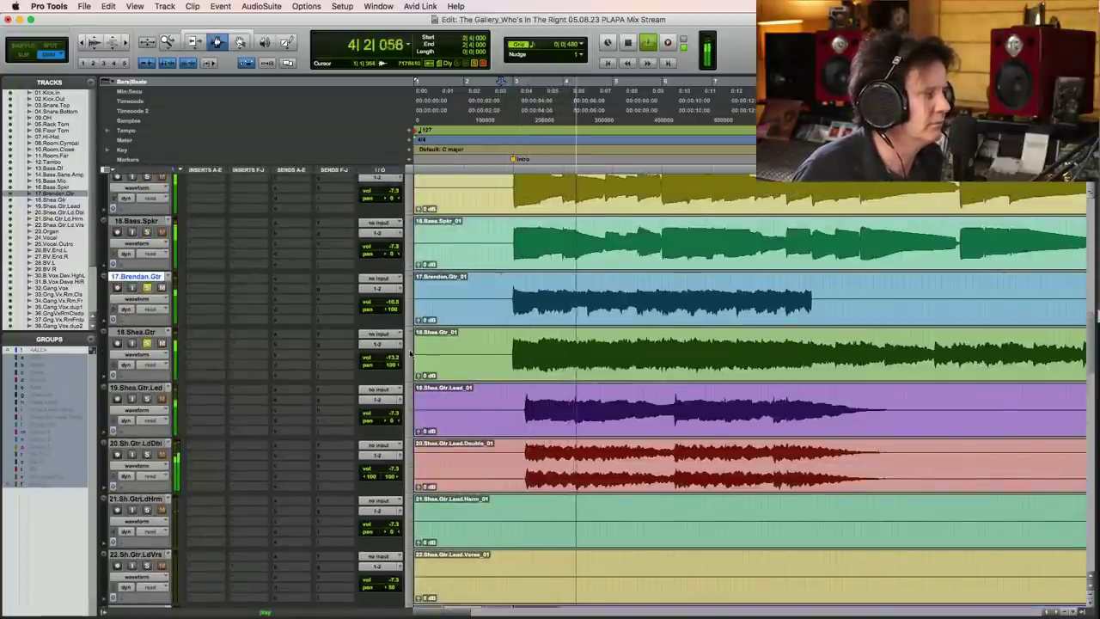
{"action": "key", "text": "space"}
{"action": "left_click_drag", "start_coordinate": [392, 359], "coordinate": [391, 364]}
{"action": "left_click_drag", "start_coordinate": [386, 302], "coordinate": [386, 304]}
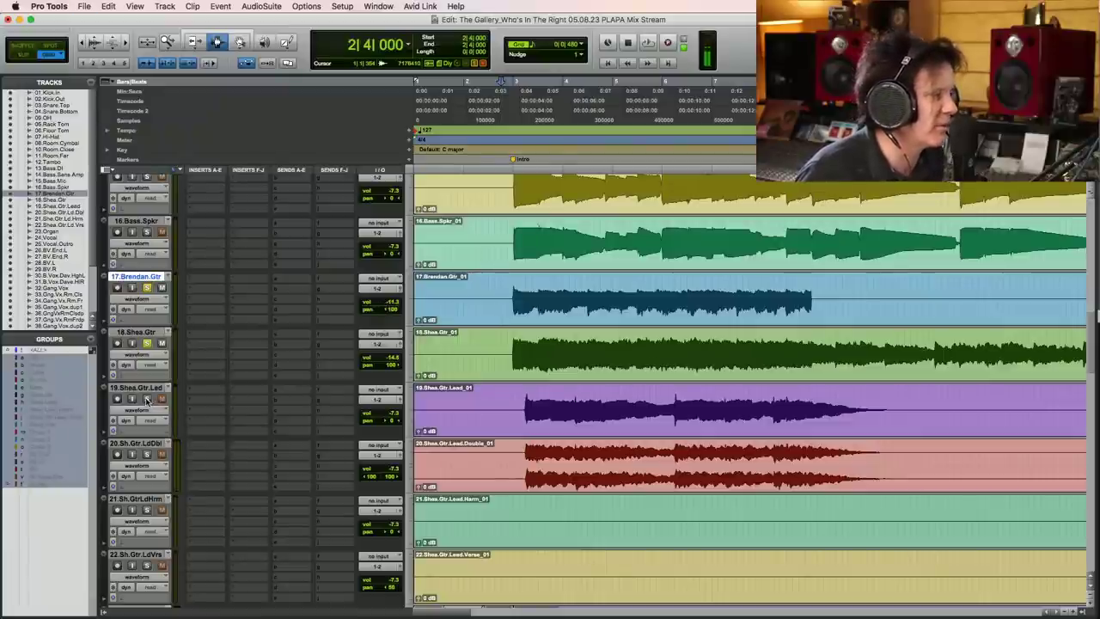
- Solo lead guitar track 19 and its double on track 20 during playback, and set the double to -13.8 dB
{"action": "key", "text": "space"}
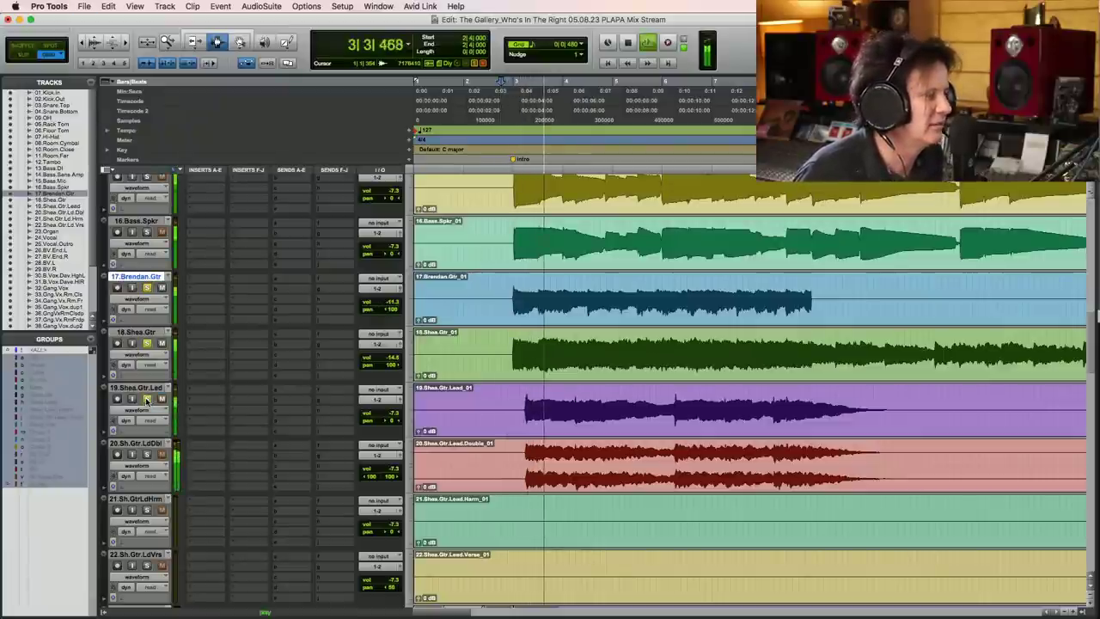
{"action": "left_click", "coordinate": [146, 400]}
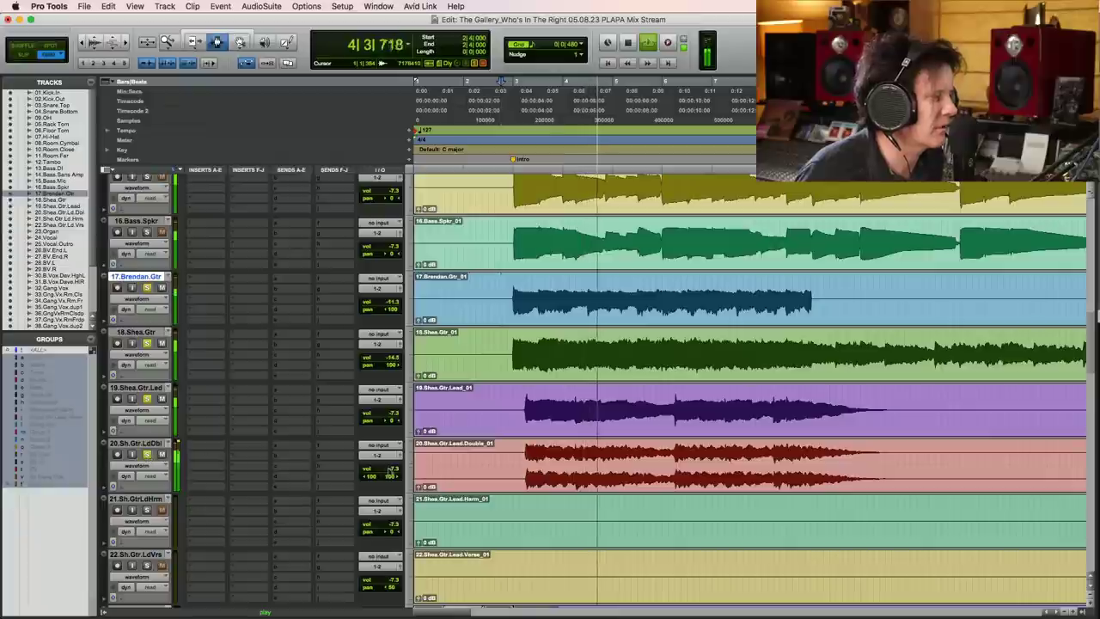
{"action": "left_click_drag", "start_coordinate": [391, 471], "coordinate": [378, 471]}
{"action": "key", "text": "space"}
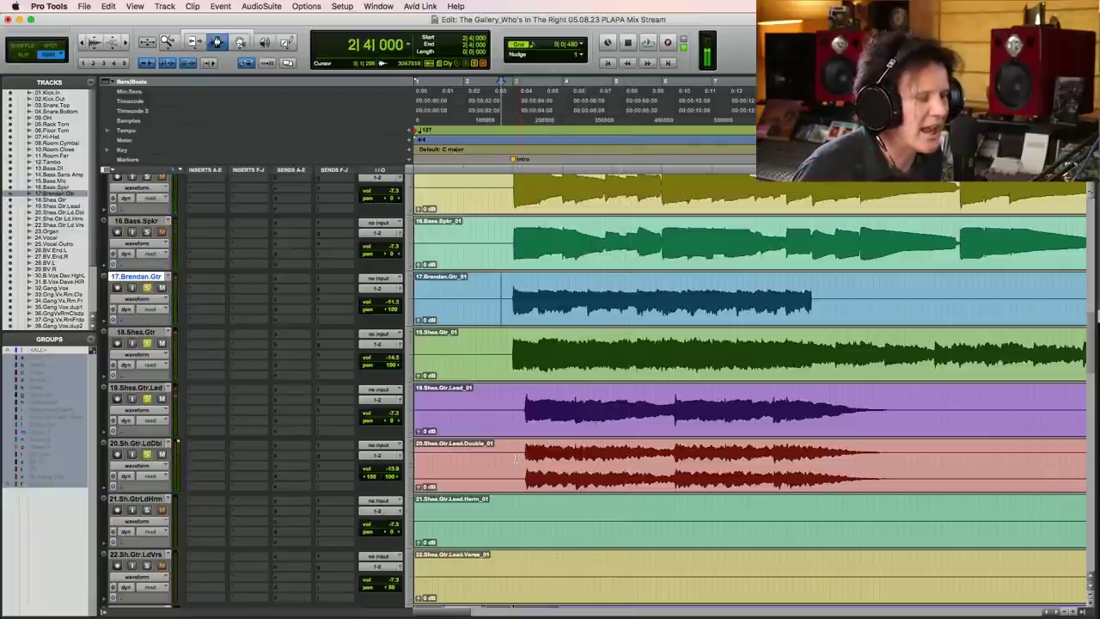
- Play the intro from 3|1|000 and set lead guitar track 19 to -8.3 dB
{"action": "left_click", "coordinate": [517, 459]}
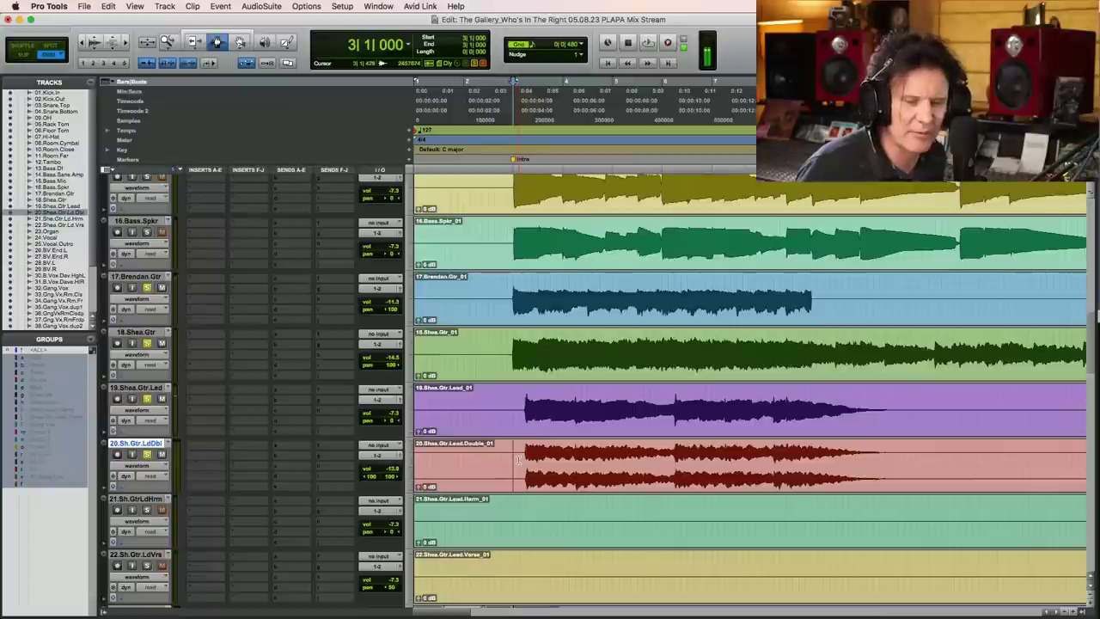
{"action": "key", "text": "space"}
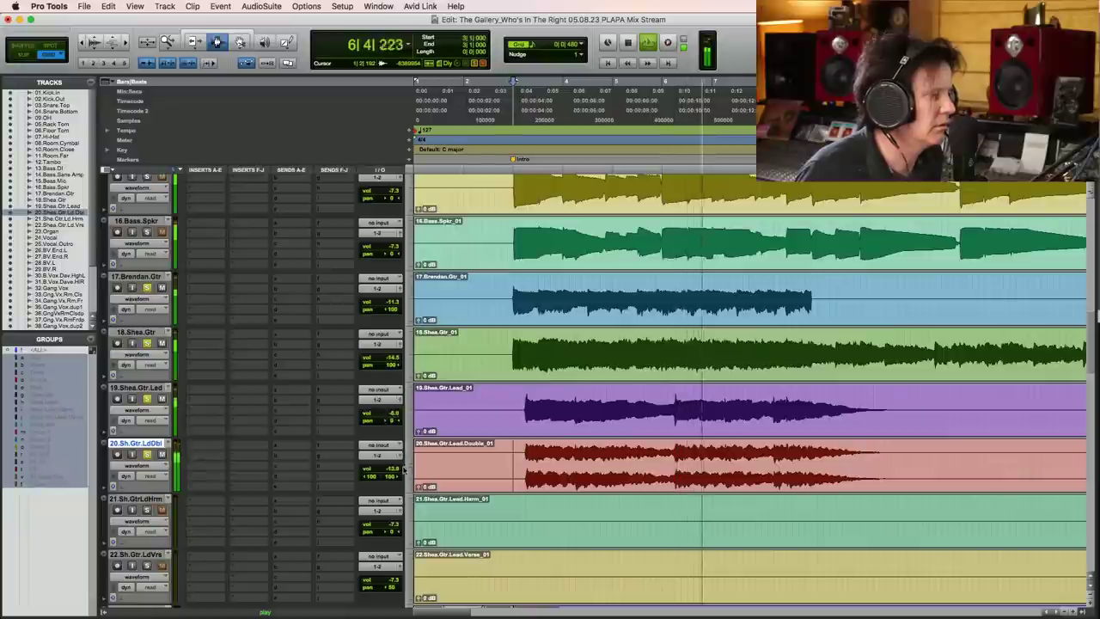
{"action": "left_click", "coordinate": [389, 414]}
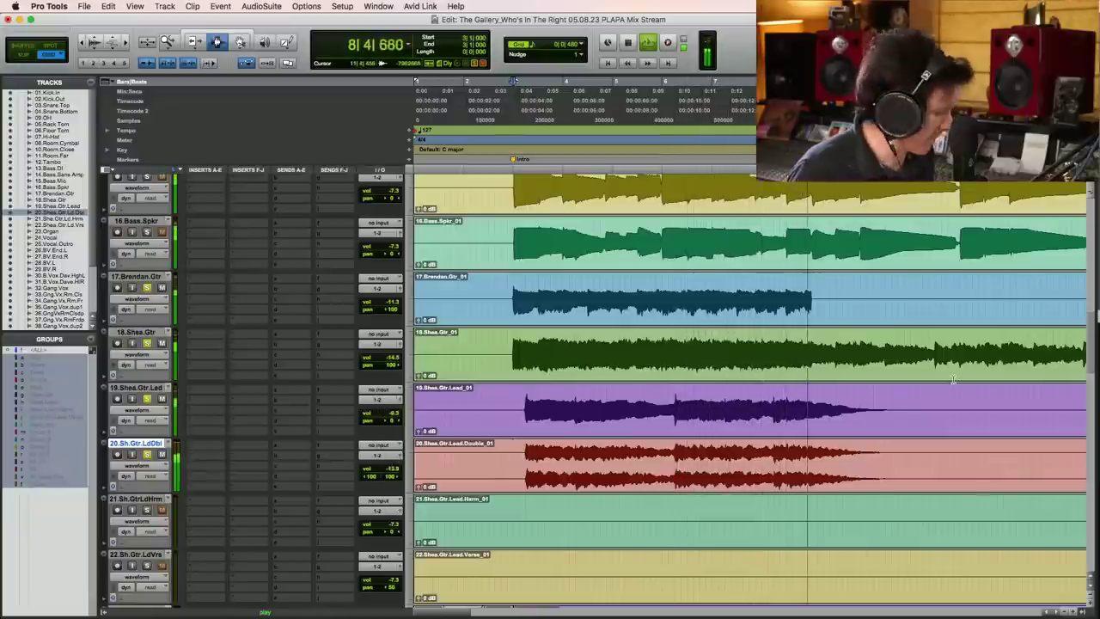
- Select and solo the Organ track, play the intro again and raise its volume to -4.0 dB
{"action": "key", "text": "r"}
{"action": "key", "text": "r"}
{"action": "scroll", "coordinate": [1085, 374], "scroll_direction": "down", "scroll_amount": 5}
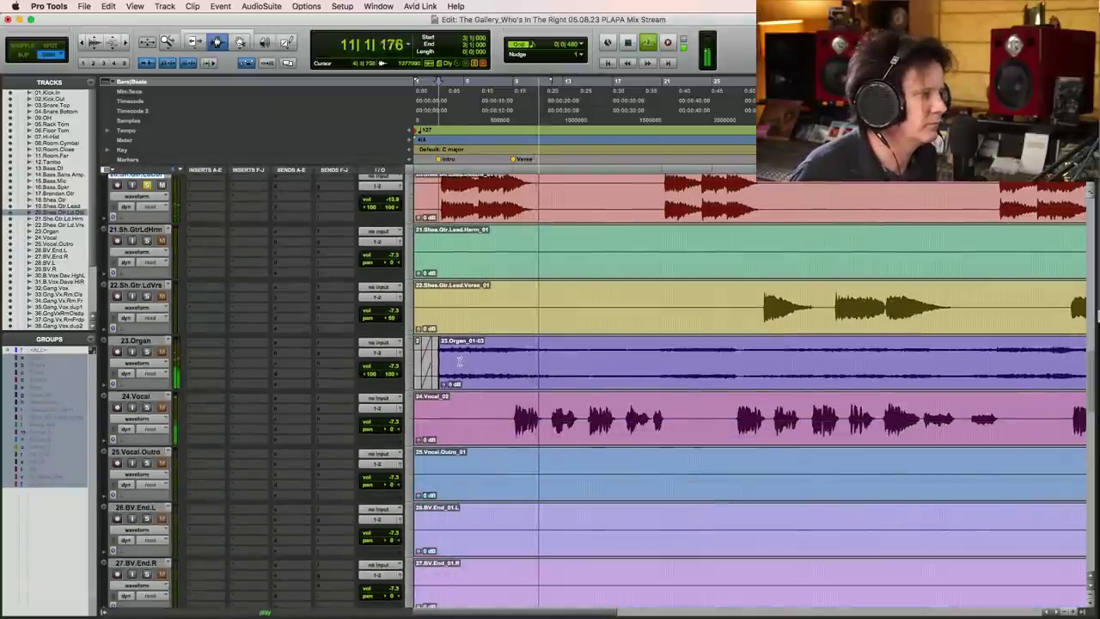
{"action": "left_click", "coordinate": [137, 341]}
{"action": "key", "text": "space"}
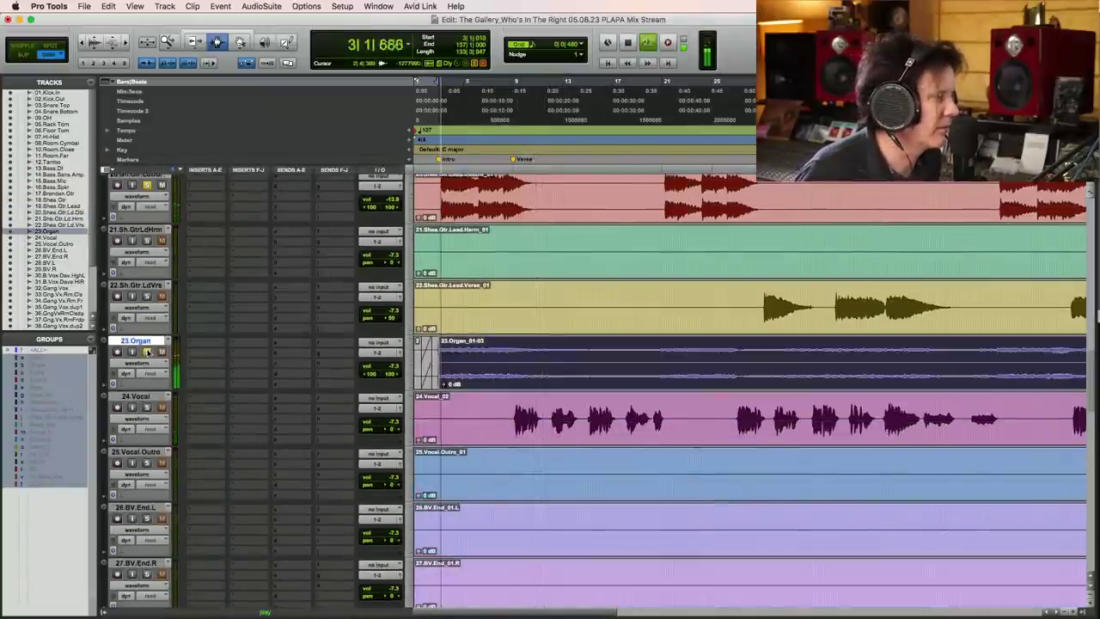
{"action": "left_click", "coordinate": [389, 368]}
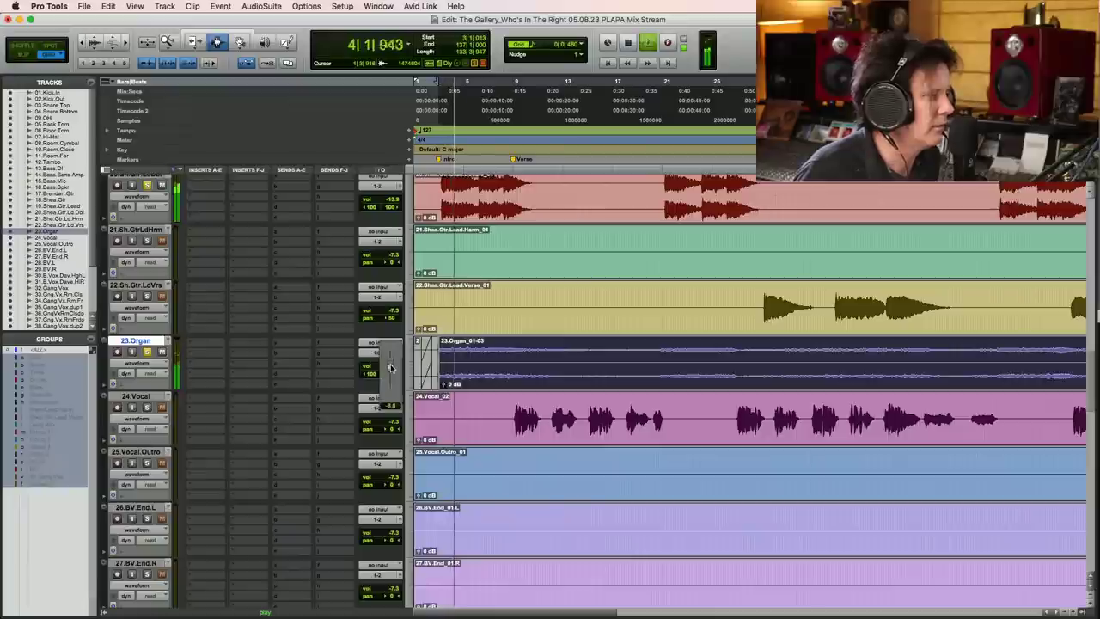
{"action": "left_click", "coordinate": [255, 375]}
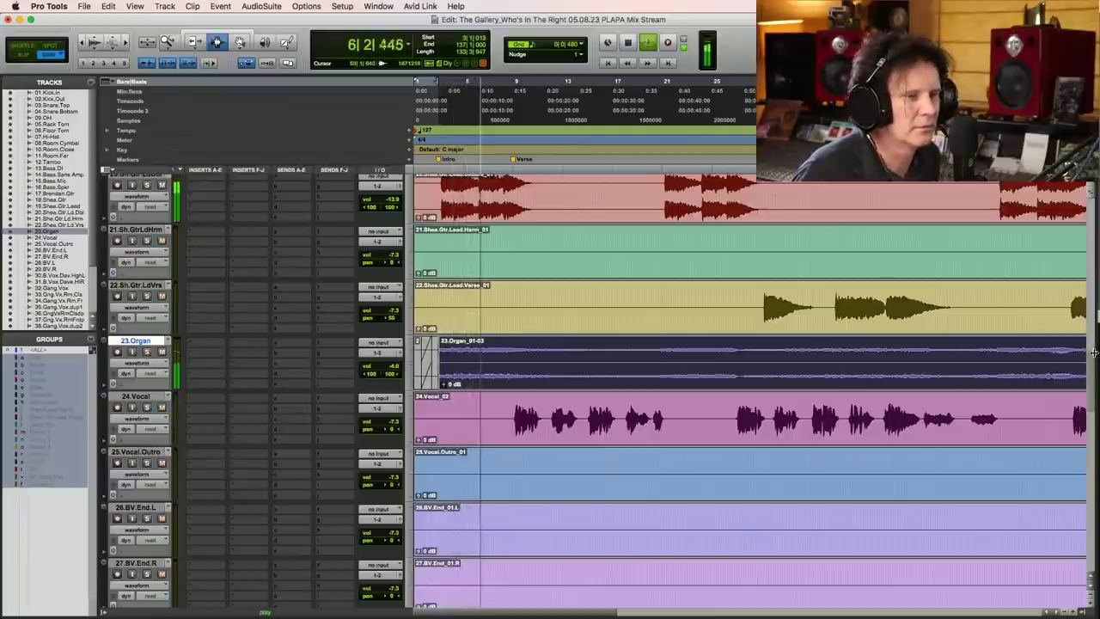
- Clear all solos, mute Bass Mic and Bass Spkr, and play the full mix from 2|4|000
{"action": "left_click_drag", "start_coordinate": [1094, 352], "coordinate": [1093, 295]}
{"action": "key", "text": "space"}
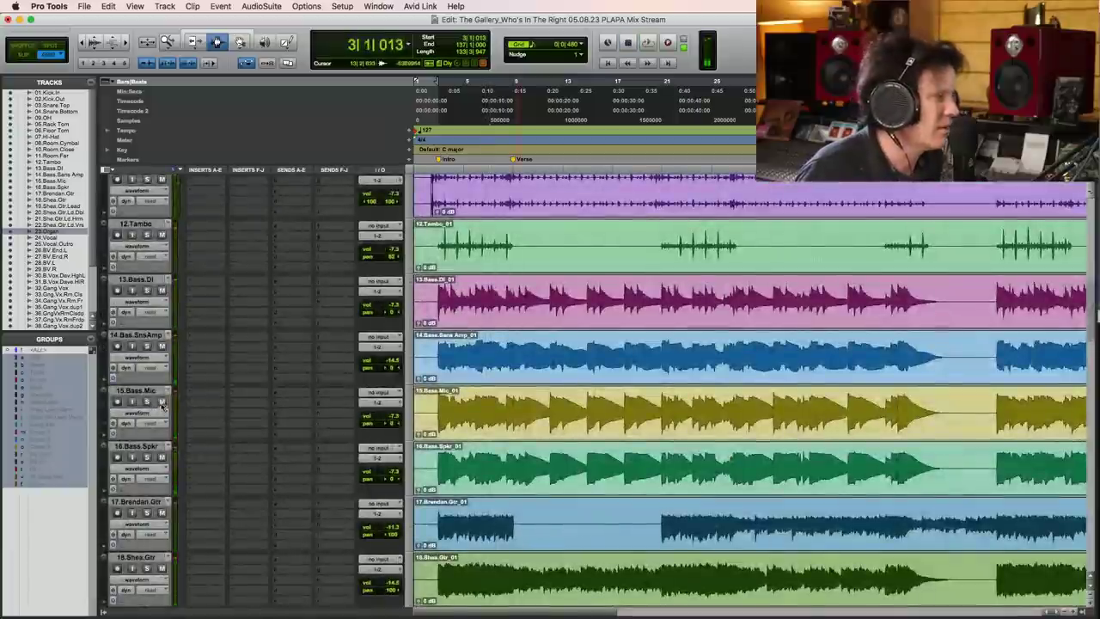
{"action": "left_click", "coordinate": [434, 404]}
{"action": "key", "text": "space"}
{"action": "left_click_drag", "start_coordinate": [1094, 329], "coordinate": [1089, 342]}
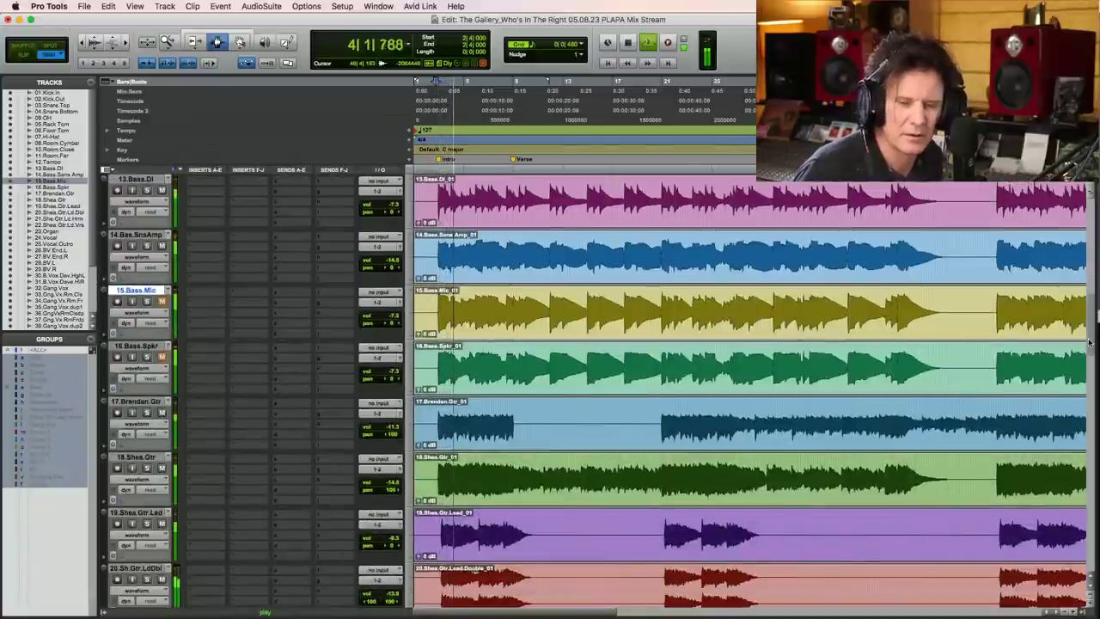
{"action": "left_click_drag", "start_coordinate": [1090, 342], "coordinate": [1093, 417]}
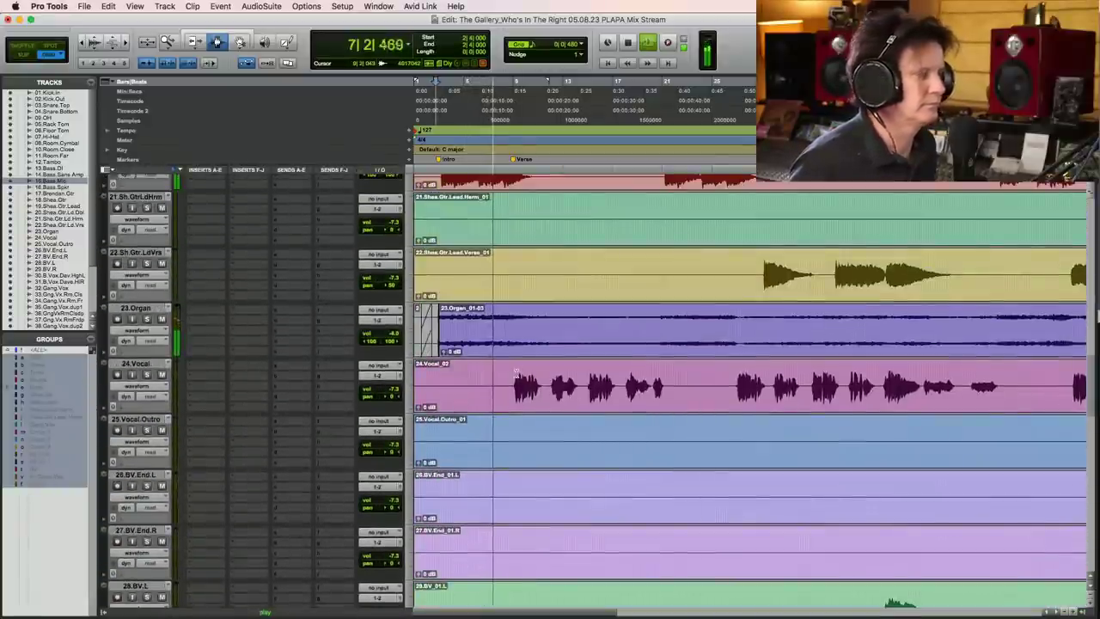
- Lower Bass DI to -8.7 dB and Bass Sans Amp to -17.1 dB while the verse plays
{"action": "key", "text": "alt+a"}
{"action": "key", "text": "F5"}
{"action": "left_click", "coordinate": [680, 398]}
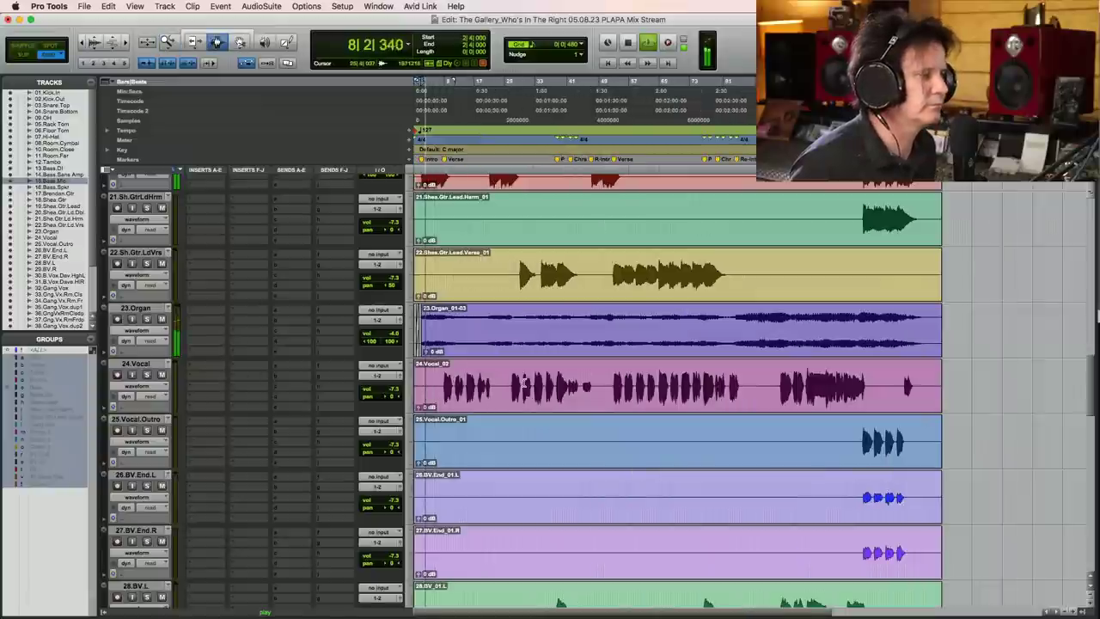
{"action": "left_click", "coordinate": [470, 381]}
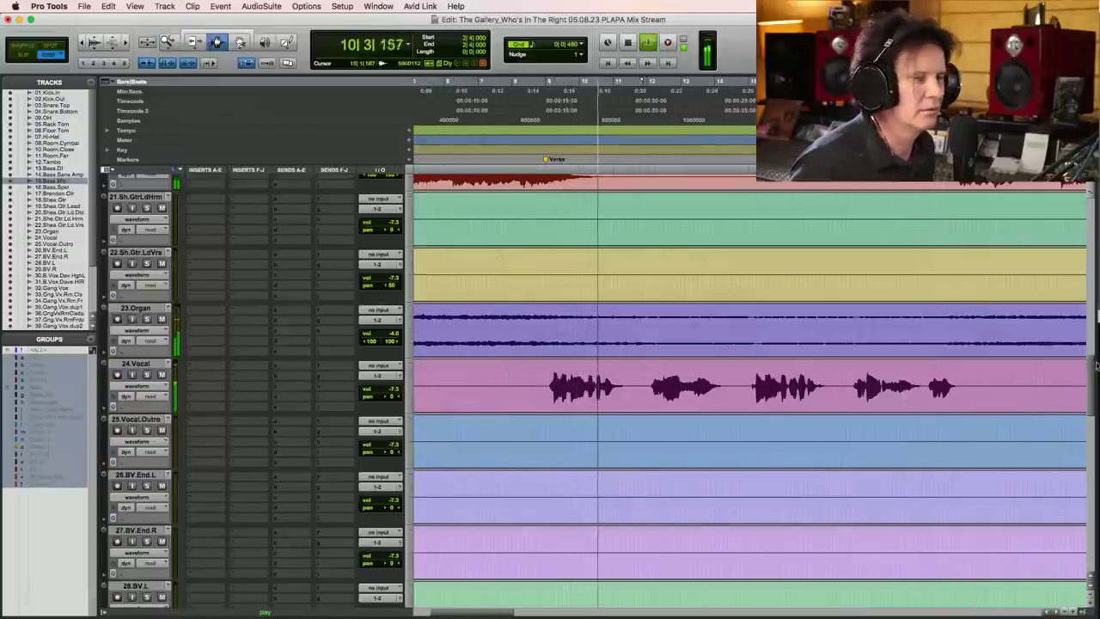
{"action": "scroll", "coordinate": [1089, 375], "scroll_direction": "down", "scroll_amount": 2}
{"action": "left_click", "coordinate": [583, 324], "text": "alt"}
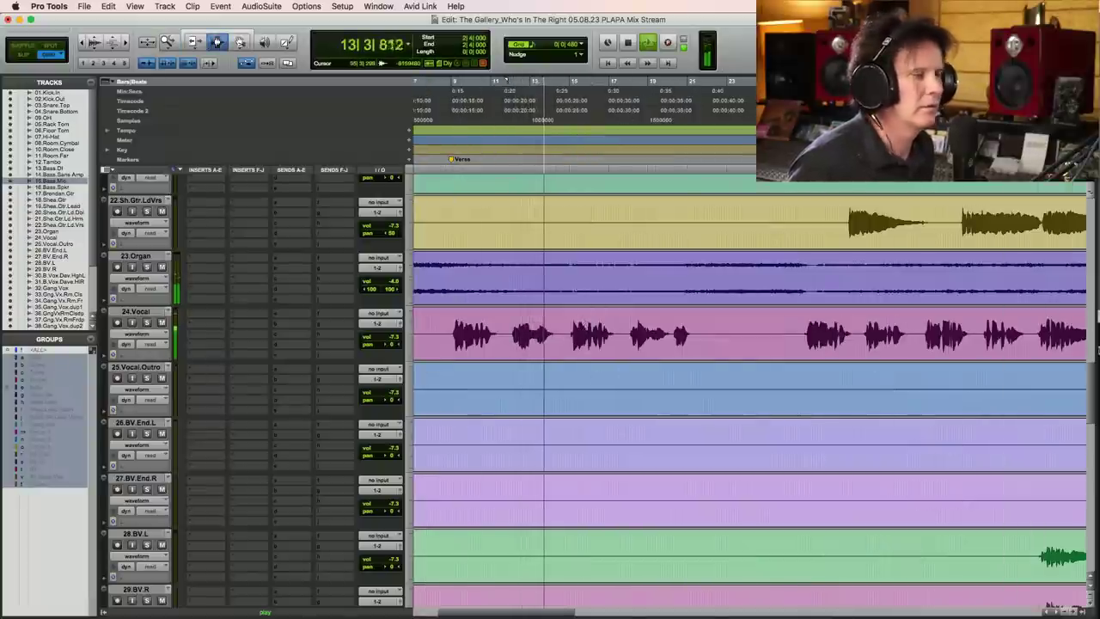
{"action": "scroll", "coordinate": [1092, 361], "scroll_direction": "up", "scroll_amount": 4}
{"action": "scroll", "coordinate": [1093, 361], "scroll_direction": "up", "scroll_amount": 15}
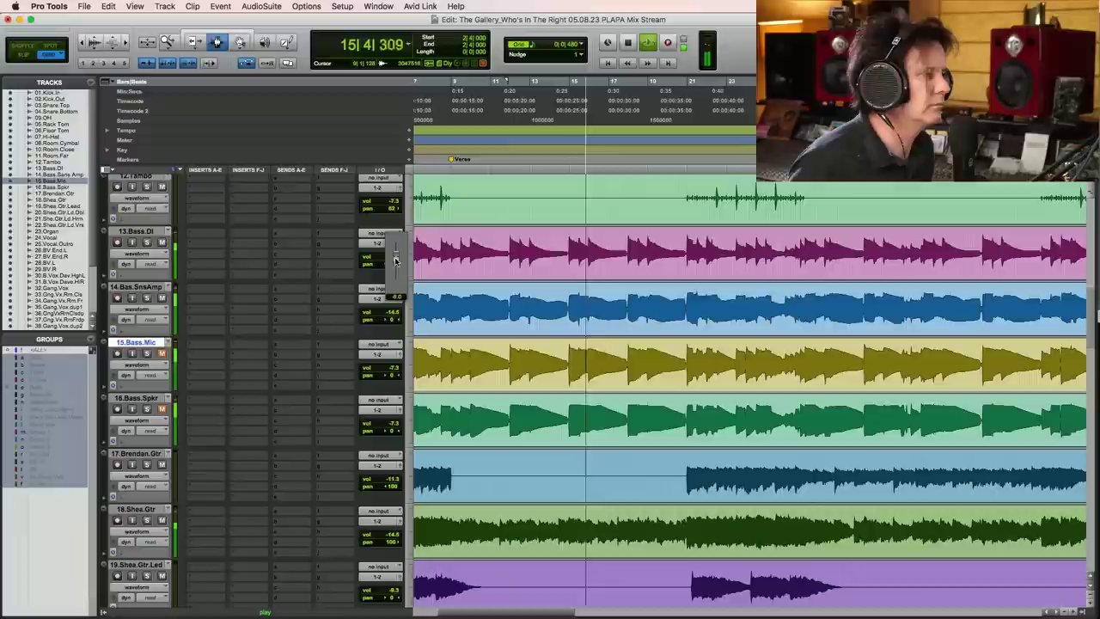
{"action": "left_click_drag", "start_coordinate": [391, 317], "coordinate": [389, 318]}
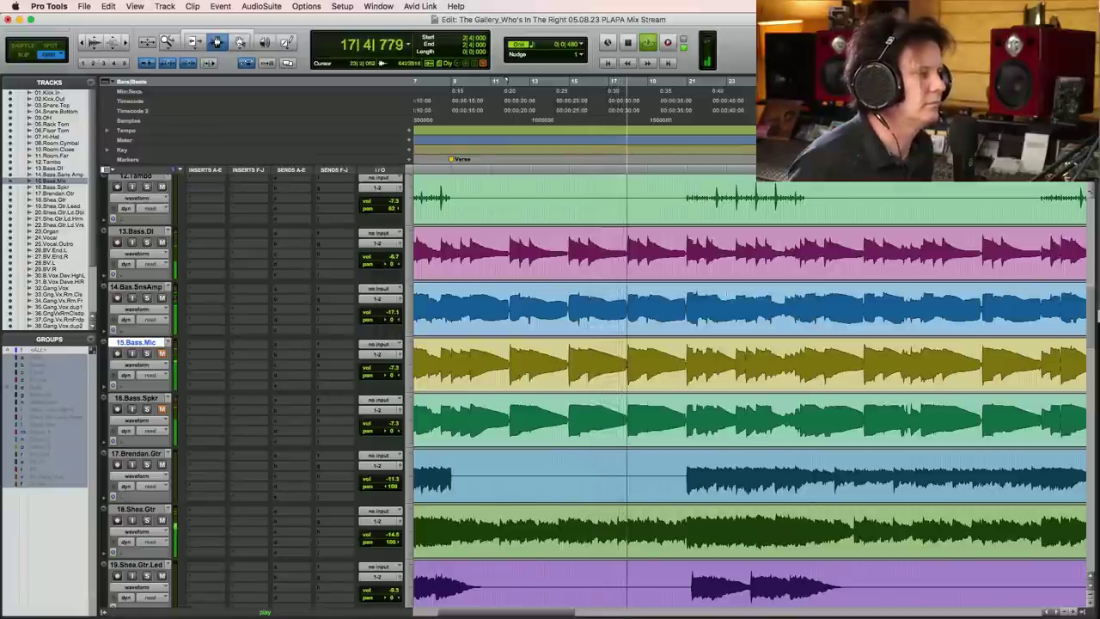
- Save the session and balance the vocal against verse lead guitar track 22, raising Vocal to -5.3 dB and lowering the guitar
{"action": "key", "text": "super+bracketright"}
{"action": "key", "text": "super+bracketright"}
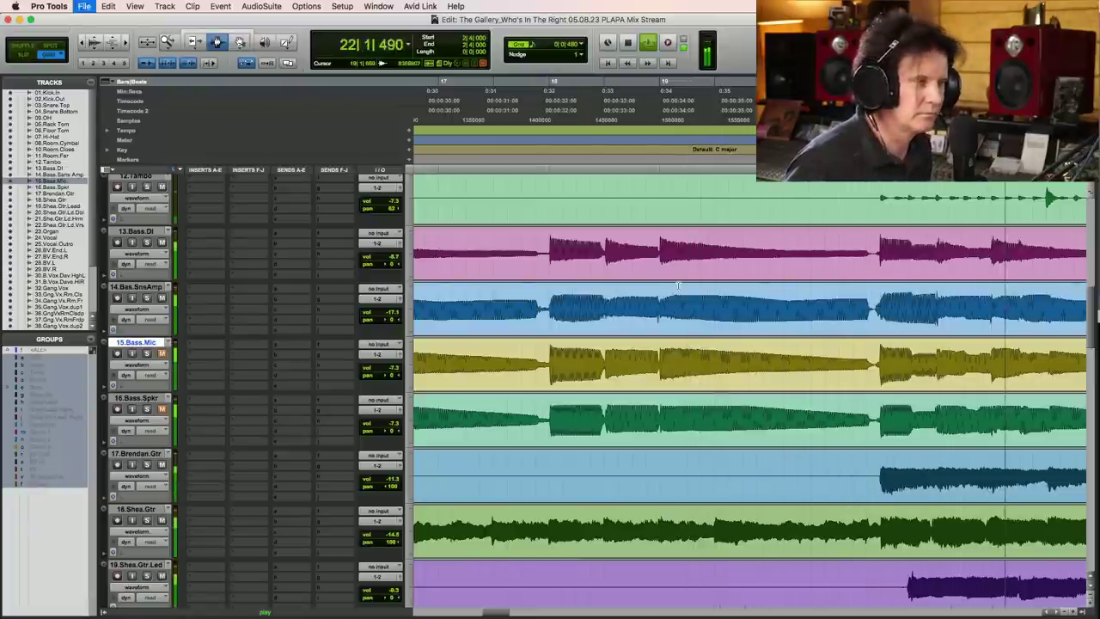
{"action": "key", "text": "alt+a"}
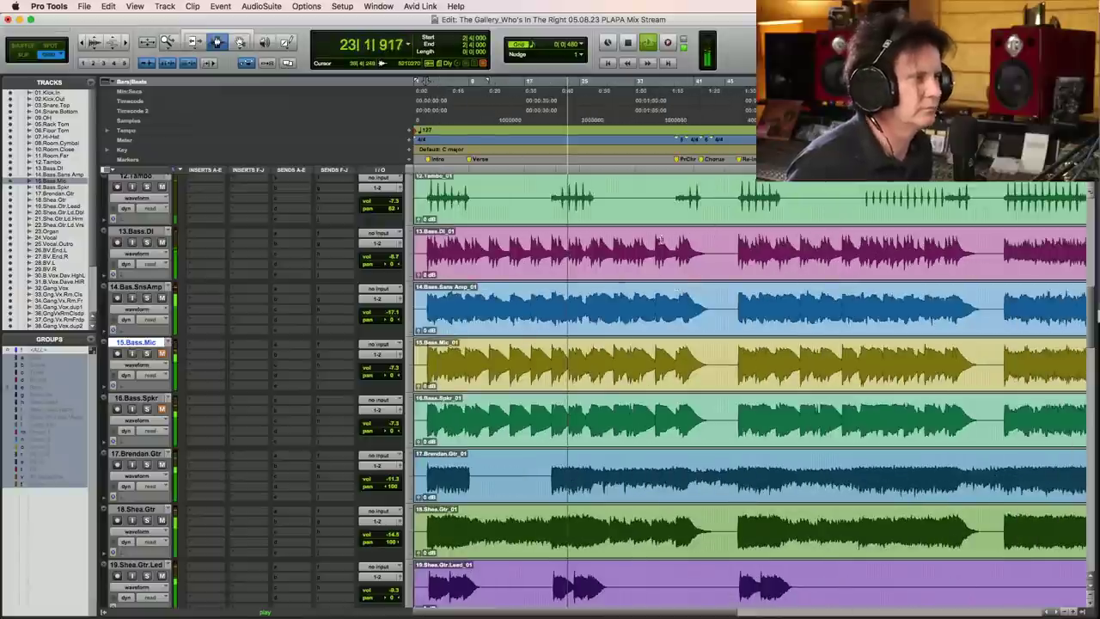
{"action": "scroll", "coordinate": [1090, 334], "scroll_direction": "up", "scroll_amount": 10}
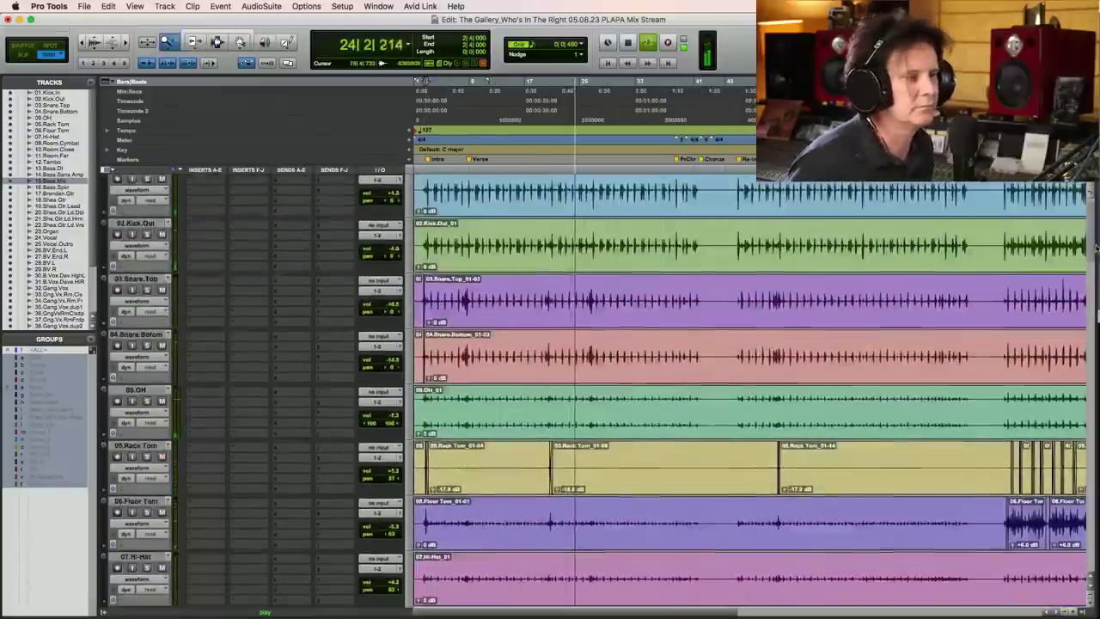
{"action": "scroll", "coordinate": [748, 387], "scroll_direction": "down", "scroll_amount": 12}
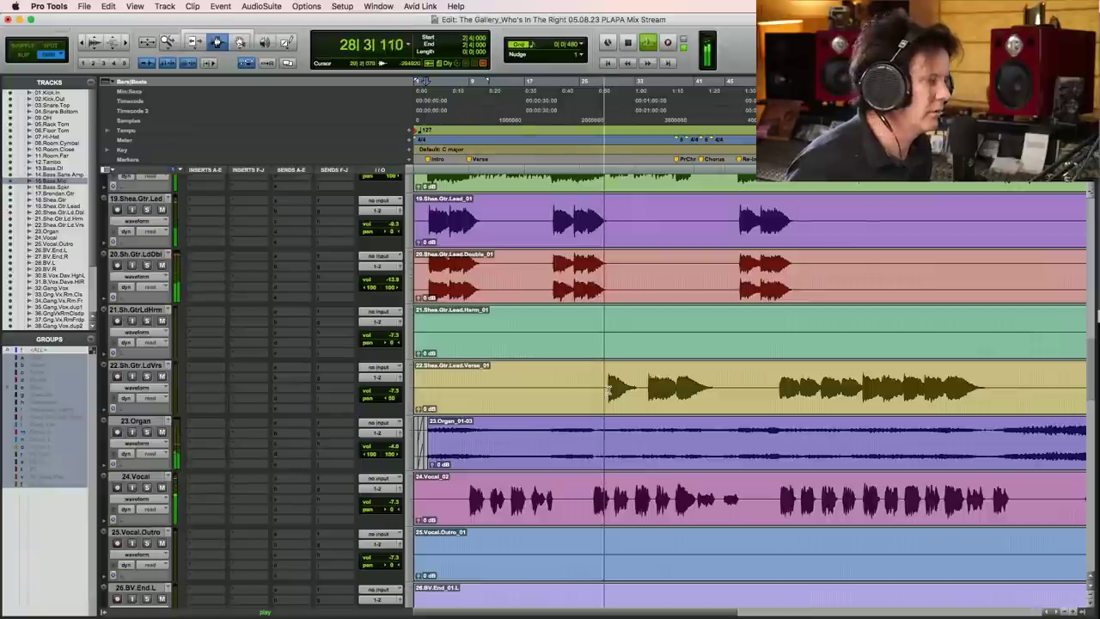
{"action": "key", "text": "super+s"}
{"action": "left_click", "coordinate": [394, 505]}
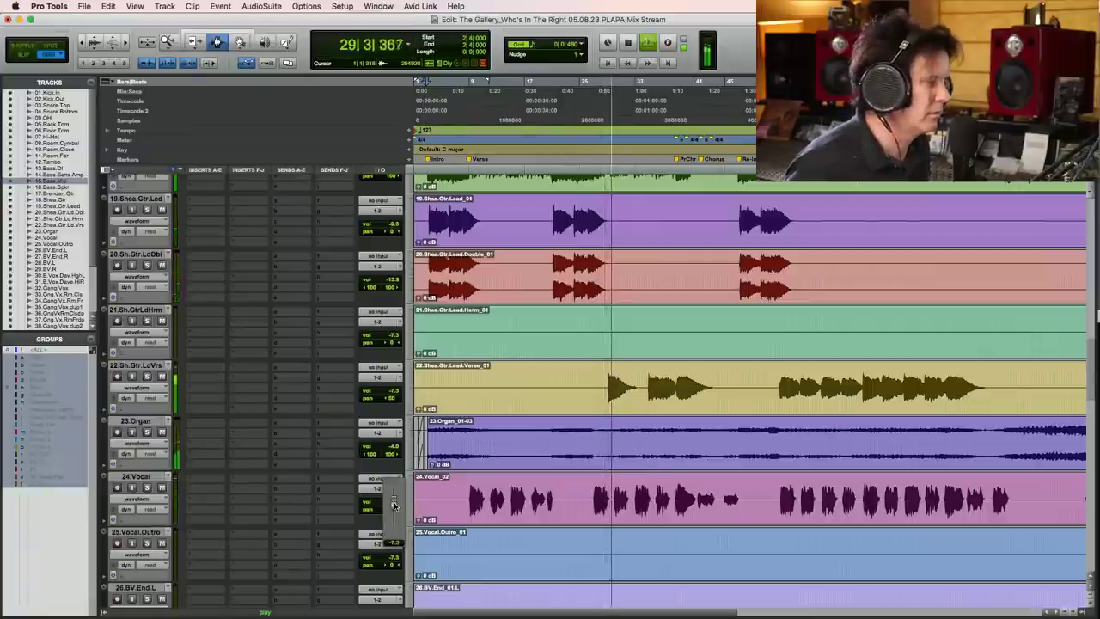
{"action": "left_click", "coordinate": [388, 394]}
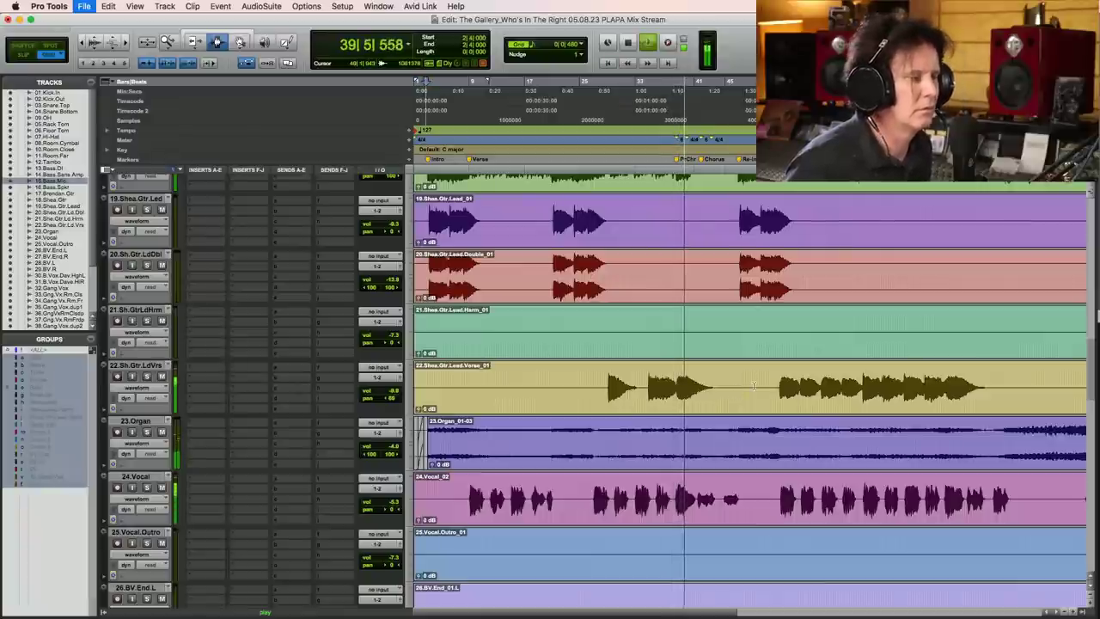
- Keep the full mix playing through the pre-chorus and chorus while looking over the kick, snare and tom tracks
{"action": "key", "text": "super+bracketright"}
{"action": "key", "text": "super+bracketright"}
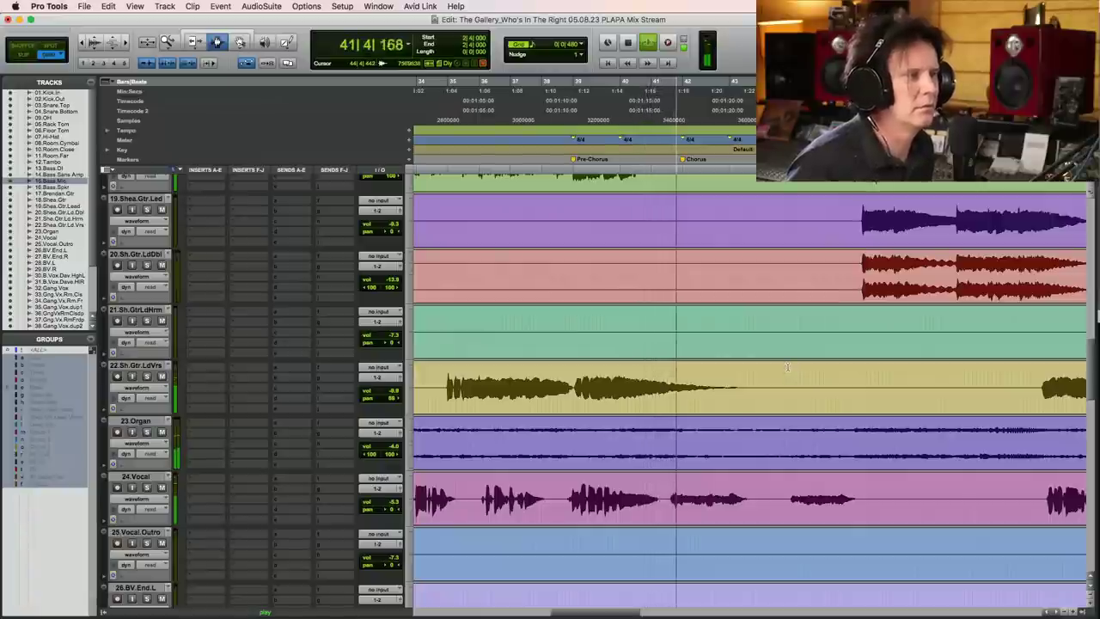
{"action": "left_click_drag", "start_coordinate": [1092, 383], "coordinate": [1089, 218]}
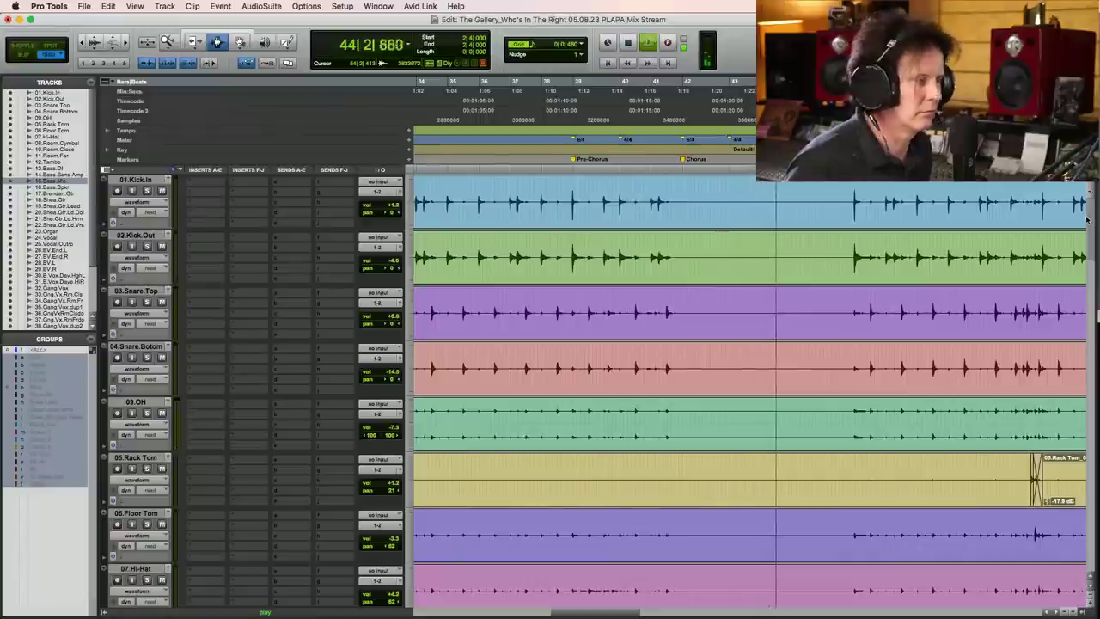
{"action": "key", "text": "alt+a"}
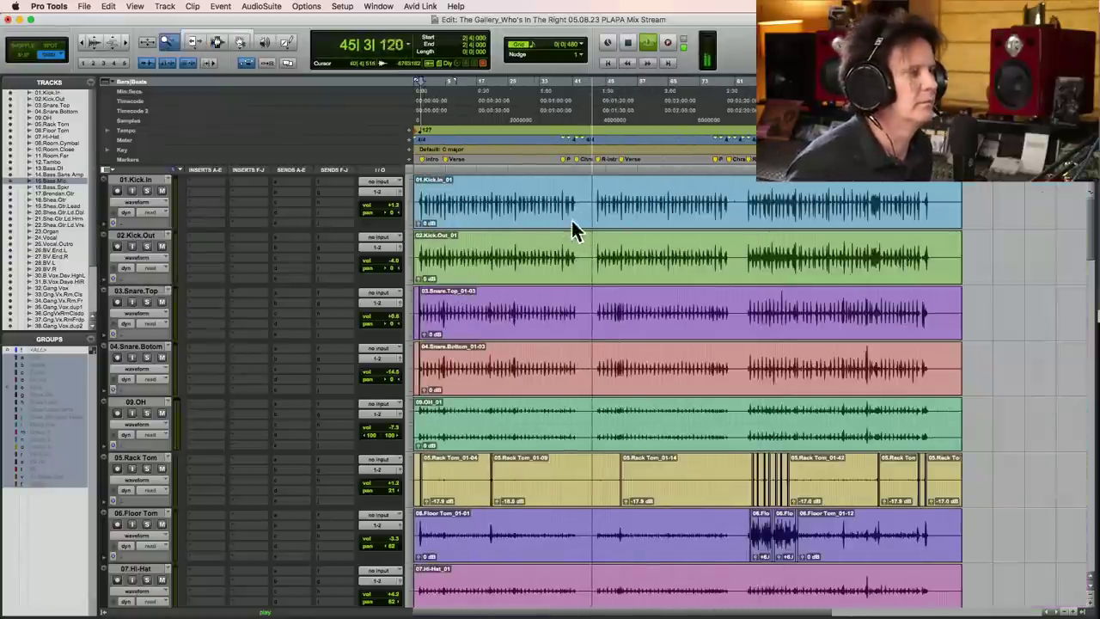
{"action": "left_click", "coordinate": [575, 230]}
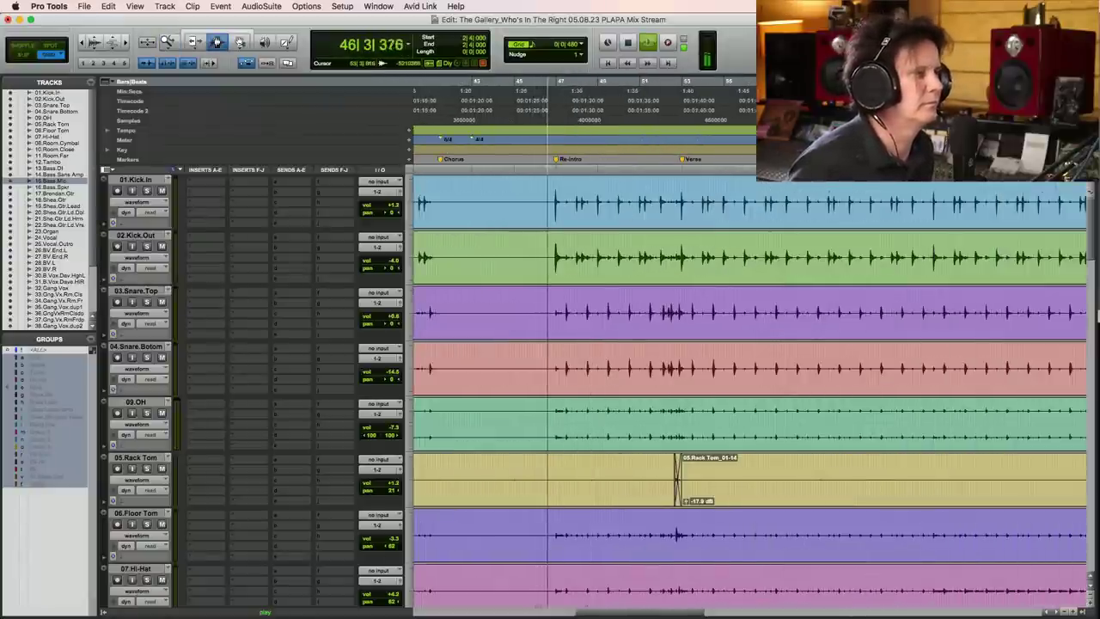
- Examine the drum waveforms at the Re-Intro and following verse, selecting Snare Top from 49|1|000 to 57|3|480
{"action": "key", "text": "F5"}
{"action": "left_click_drag", "start_coordinate": [540, 179], "coordinate": [684, 231]}
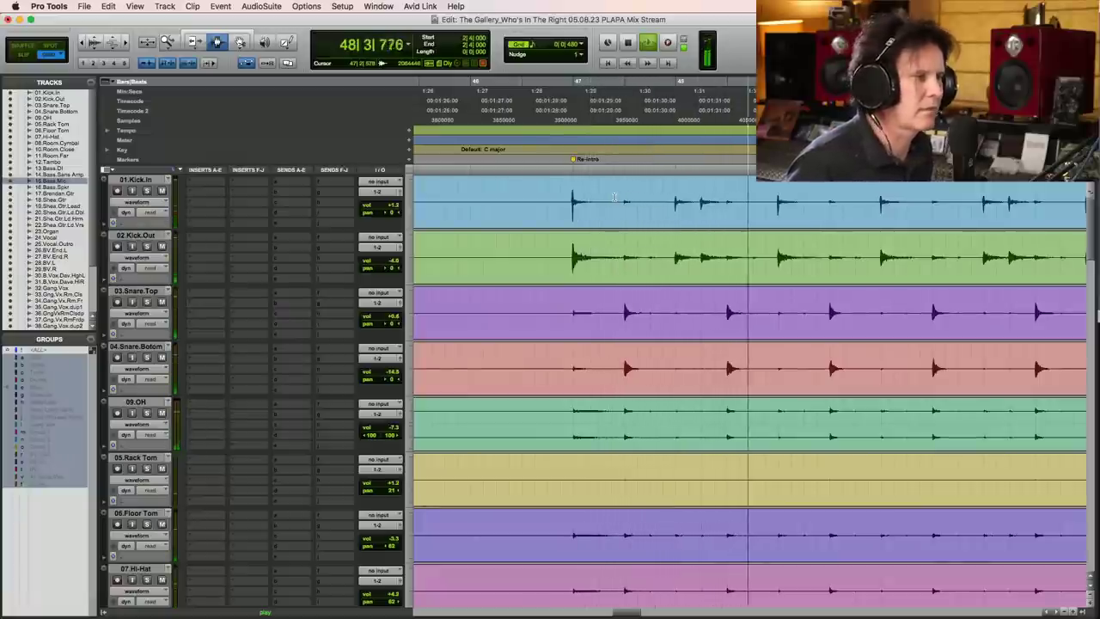
{"action": "left_click_drag", "start_coordinate": [561, 182], "coordinate": [881, 219]}
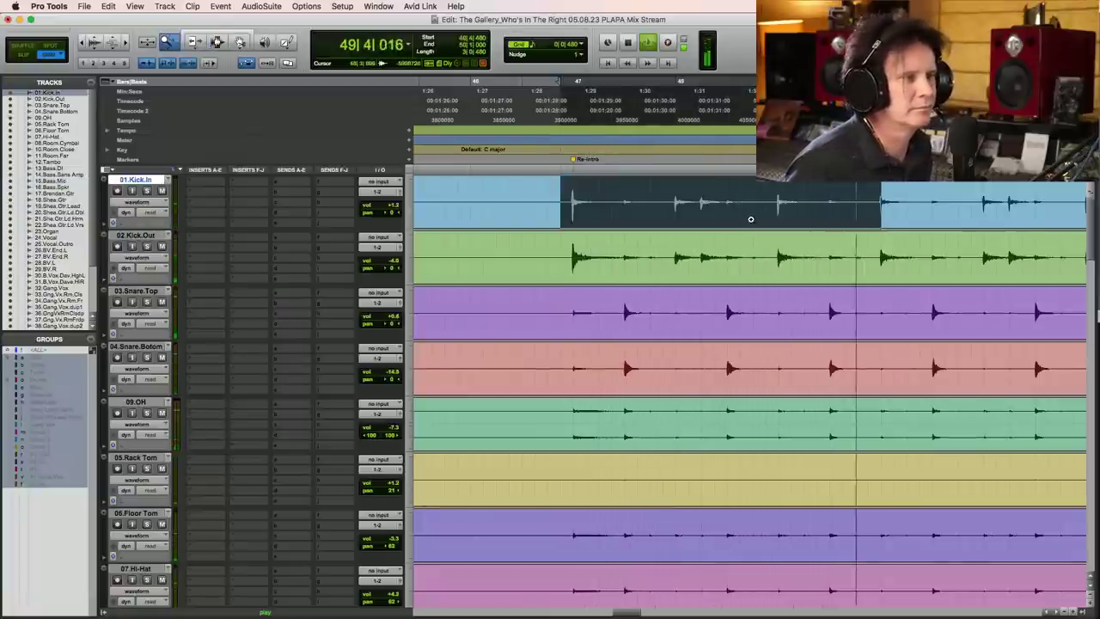
{"action": "key", "text": "F5"}
{"action": "left_click", "coordinate": [659, 307]}
{"action": "left_click_drag", "start_coordinate": [497, 313], "coordinate": [864, 311]}
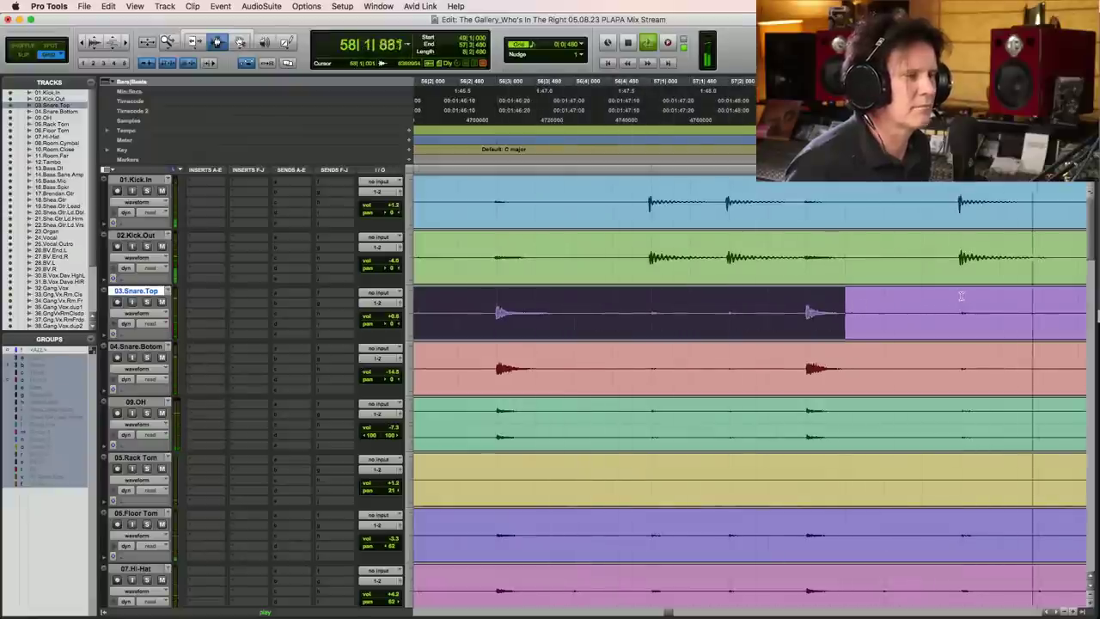
- Stop playback, go back to the song's intro and place the cursor at 2|3|000 on Kick In
{"action": "key", "text": "r"}
{"action": "key", "text": "r"}
{"action": "key", "text": "r"}
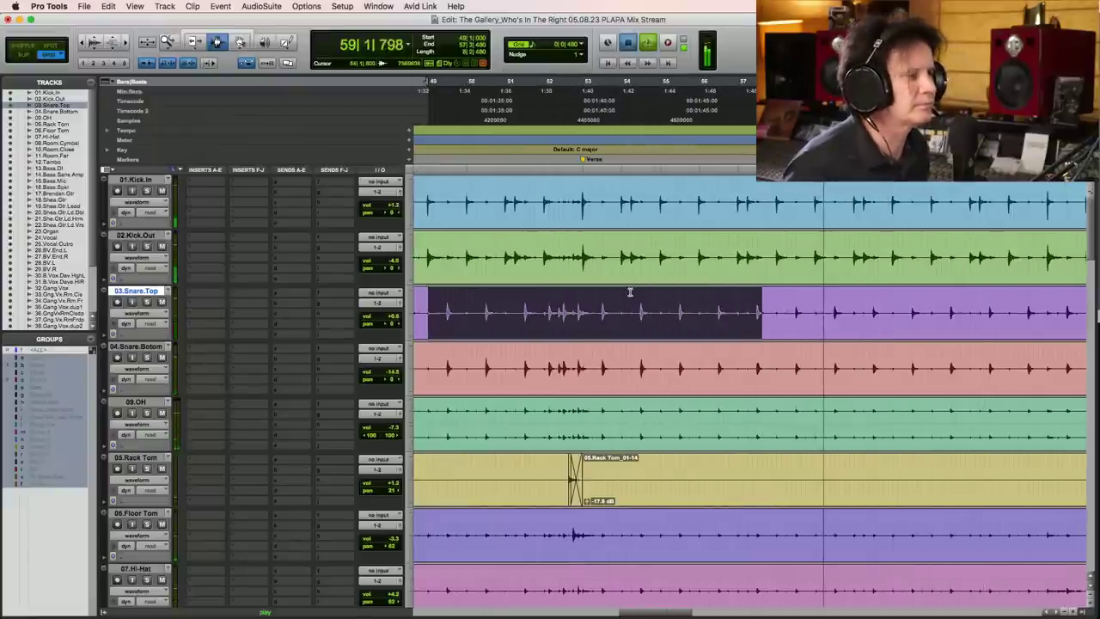
{"action": "key", "text": "space"}
{"action": "key", "text": "r"}
{"action": "key", "text": "r"}
{"action": "key", "text": "r"}
{"action": "left_click", "coordinate": [722, 301]}
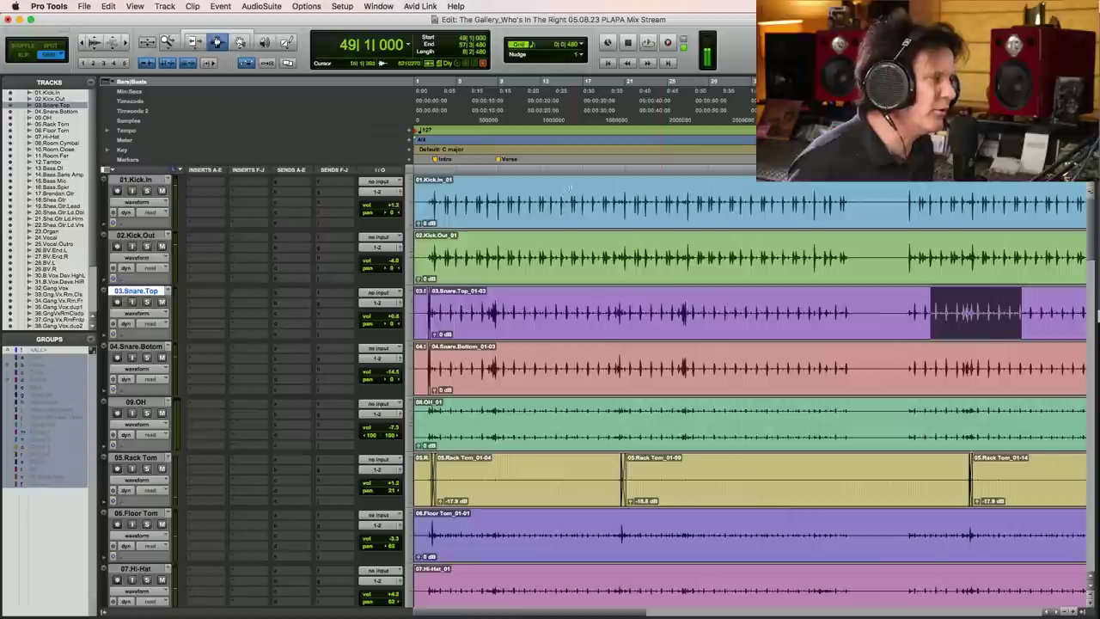
{"action": "left_click_drag", "start_coordinate": [496, 205], "coordinate": [760, 334]}
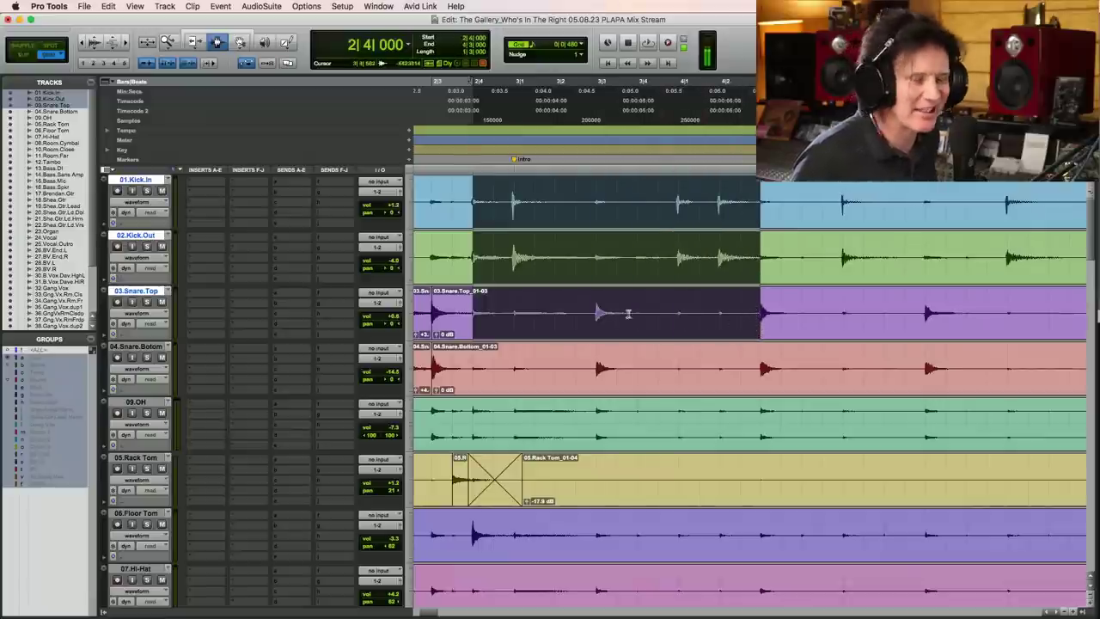
{"action": "left_click", "coordinate": [521, 257]}
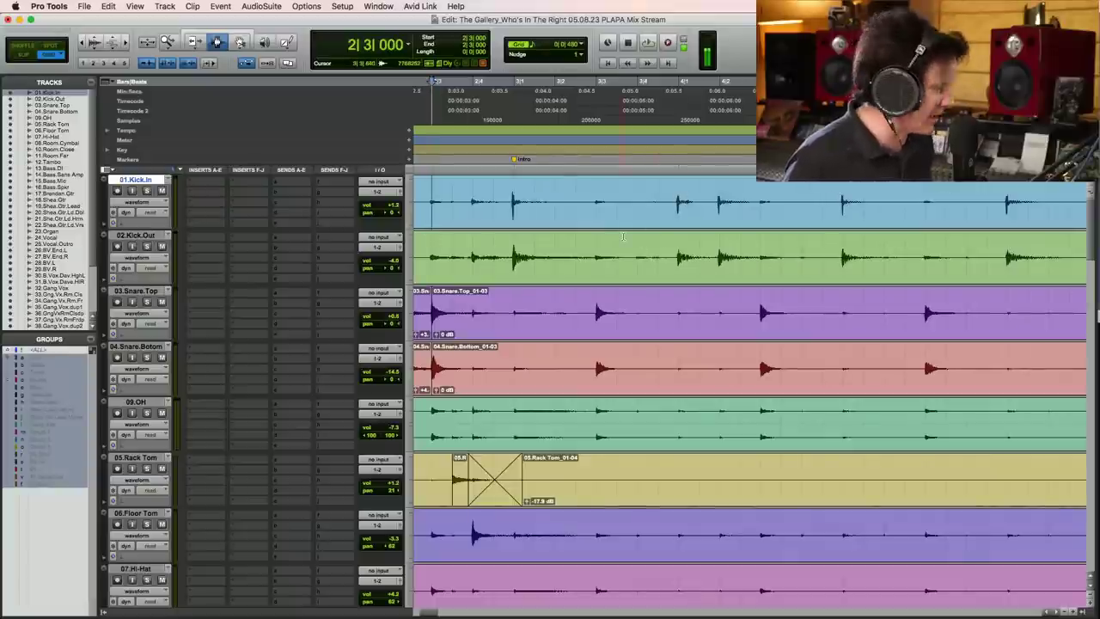
- Enable the track groups, solo all the drum tracks and play them from 2|3|000
{"action": "key", "text": "super+g"}
{"action": "left_click", "coordinate": [620, 455]}
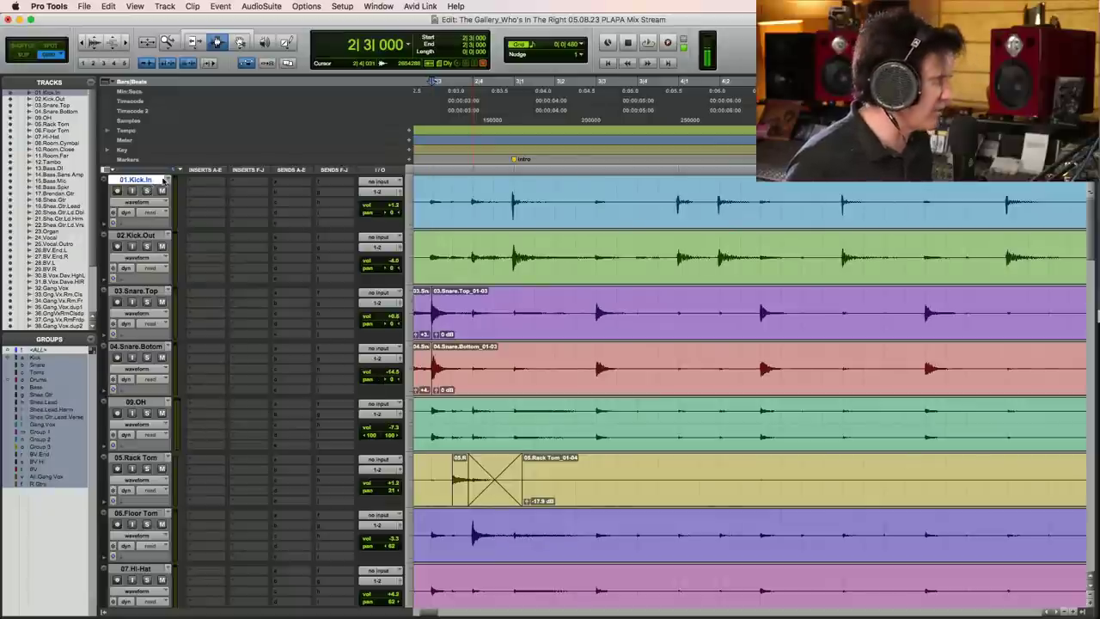
{"action": "key", "text": "space"}
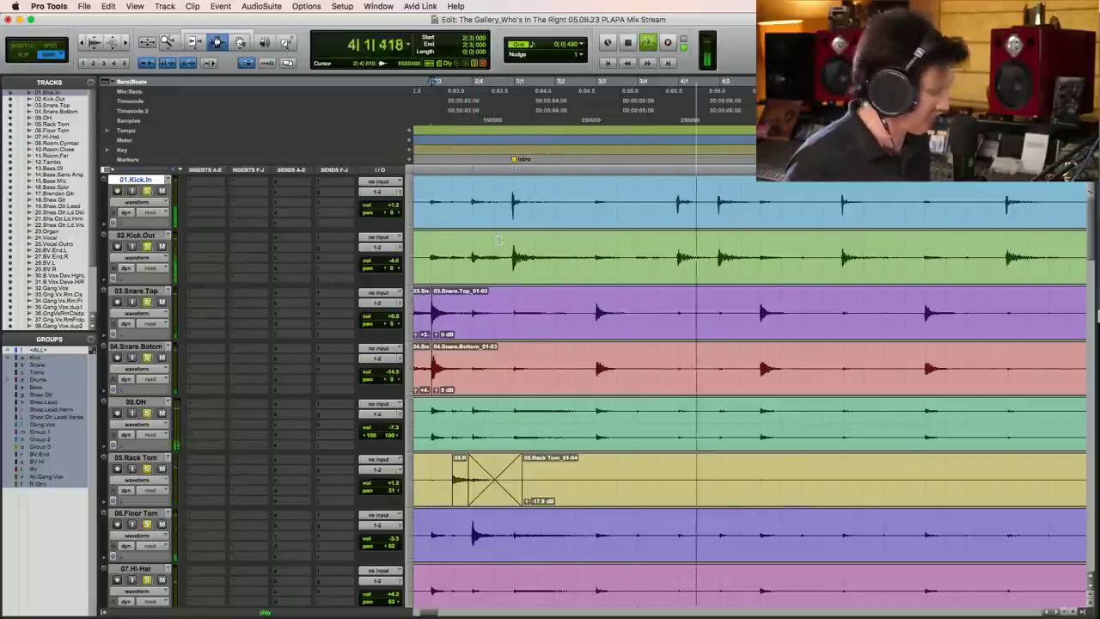
{"action": "key", "text": "super+bracketleft"}
{"action": "key", "text": "super+bracketleft"}
{"action": "key", "text": "super+bracketleft"}
{"action": "key", "text": "space"}
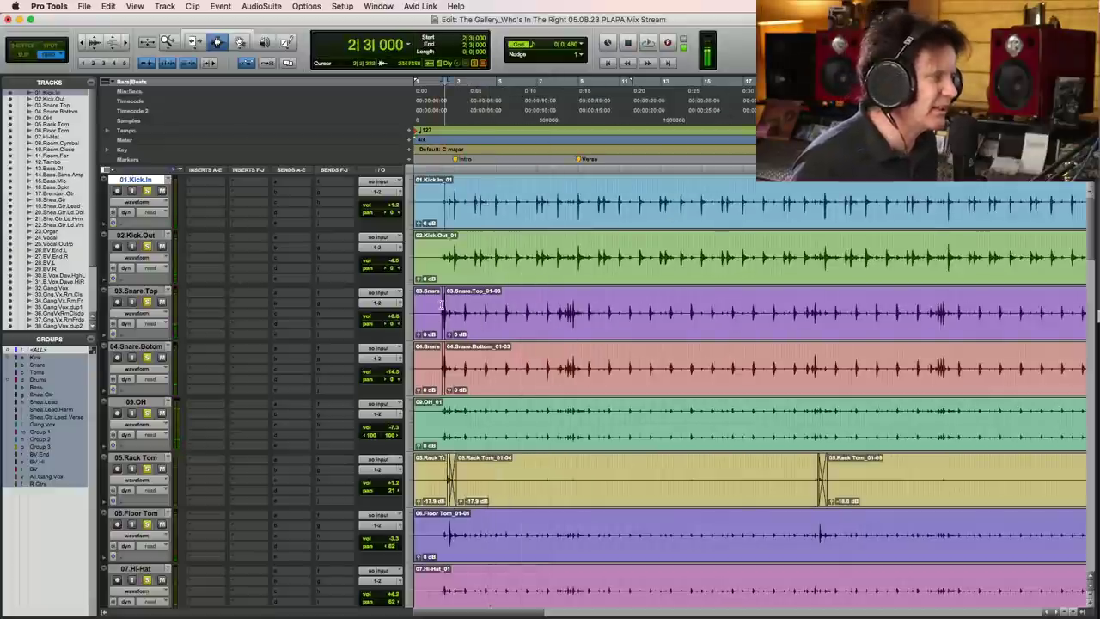
- Play the soloed drums from 2|2|480 into the verse and look over the drum tracks
{"action": "left_click", "coordinate": [442, 305]}
{"action": "key", "text": "space"}
{"action": "key", "text": "super+bracketright"}
{"action": "key", "text": "super+bracketright"}
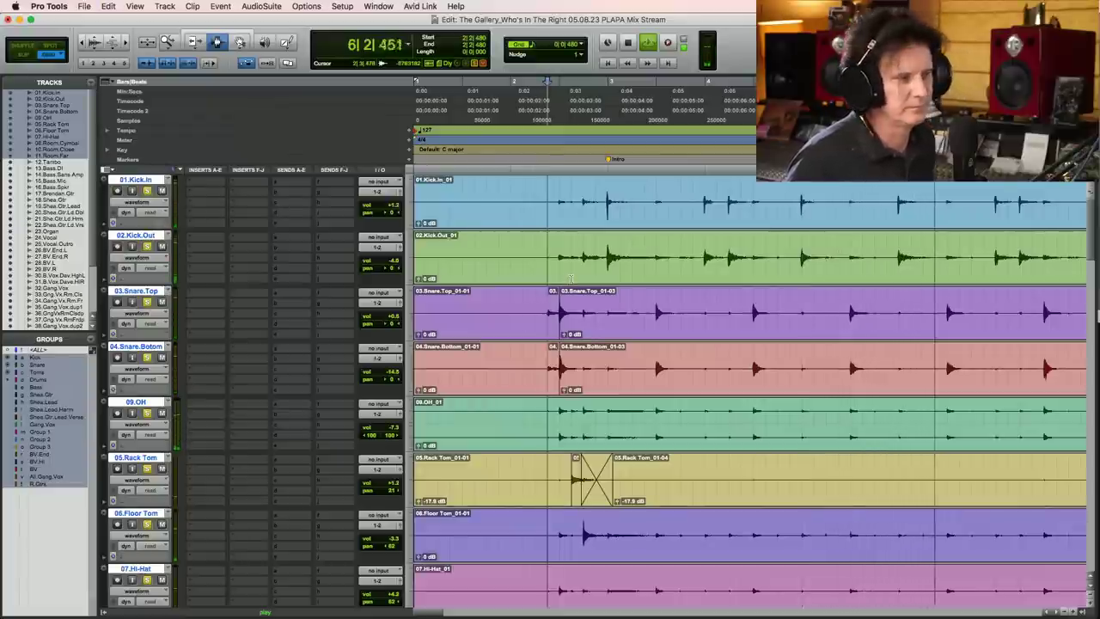
{"action": "key", "text": "r"}
{"action": "key", "text": "r"}
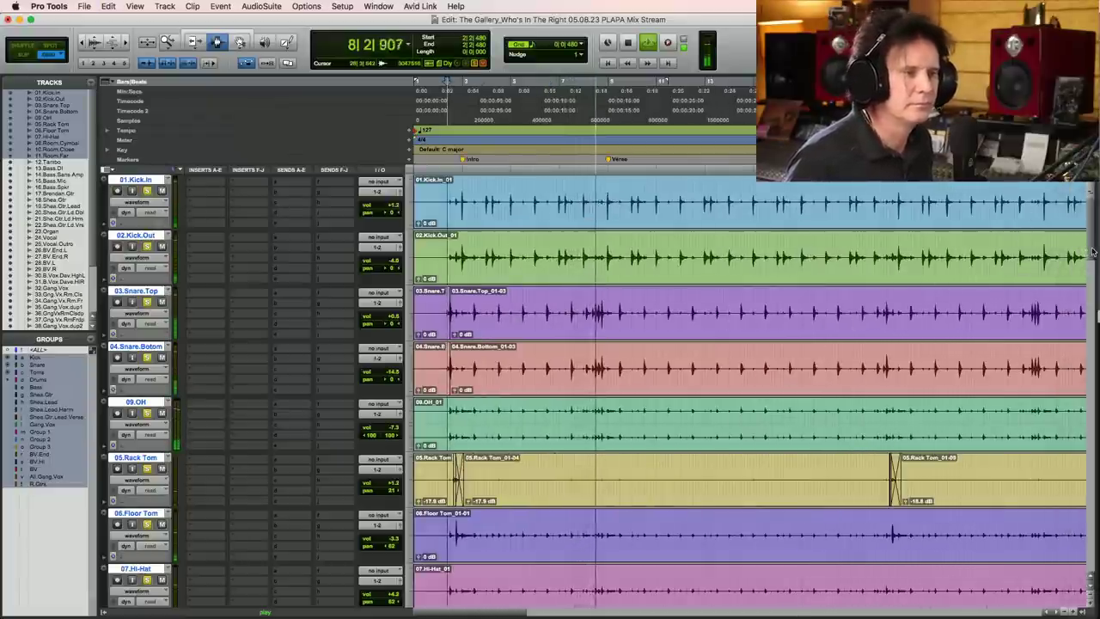
{"action": "scroll", "coordinate": [1093, 251], "scroll_direction": "down", "scroll_amount": 10}
{"action": "scroll", "coordinate": [1094, 258], "scroll_direction": "up", "scroll_amount": 10}
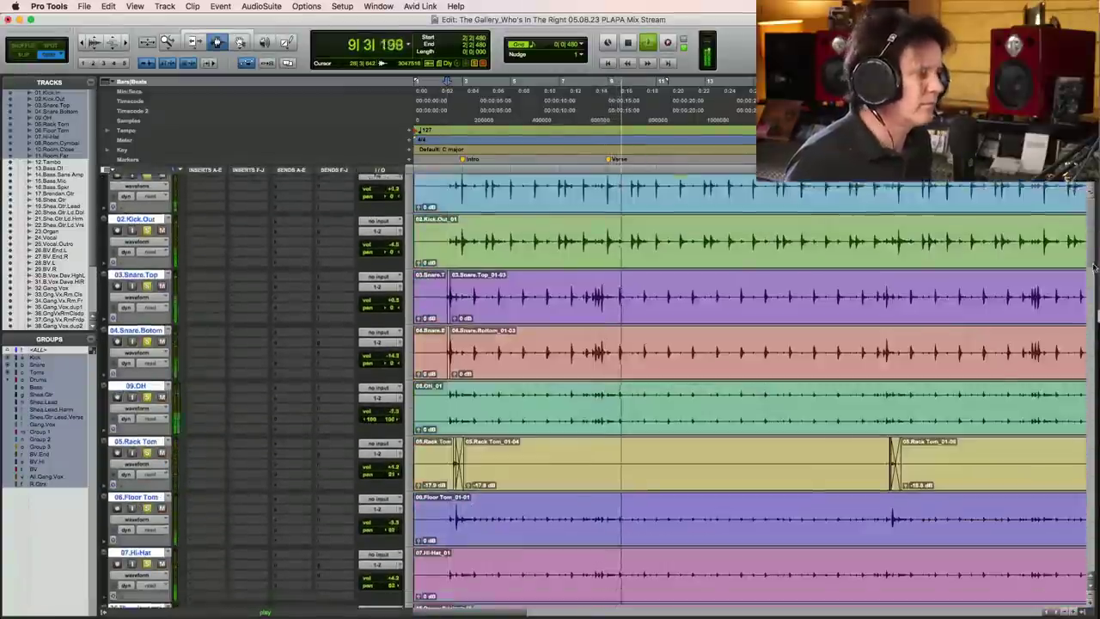
{"action": "scroll", "coordinate": [1093, 268], "scroll_direction": "down", "scroll_amount": 5}
{"action": "key", "text": "space"}
{"action": "scroll", "coordinate": [1093, 258], "scroll_direction": "up", "scroll_amount": 5}
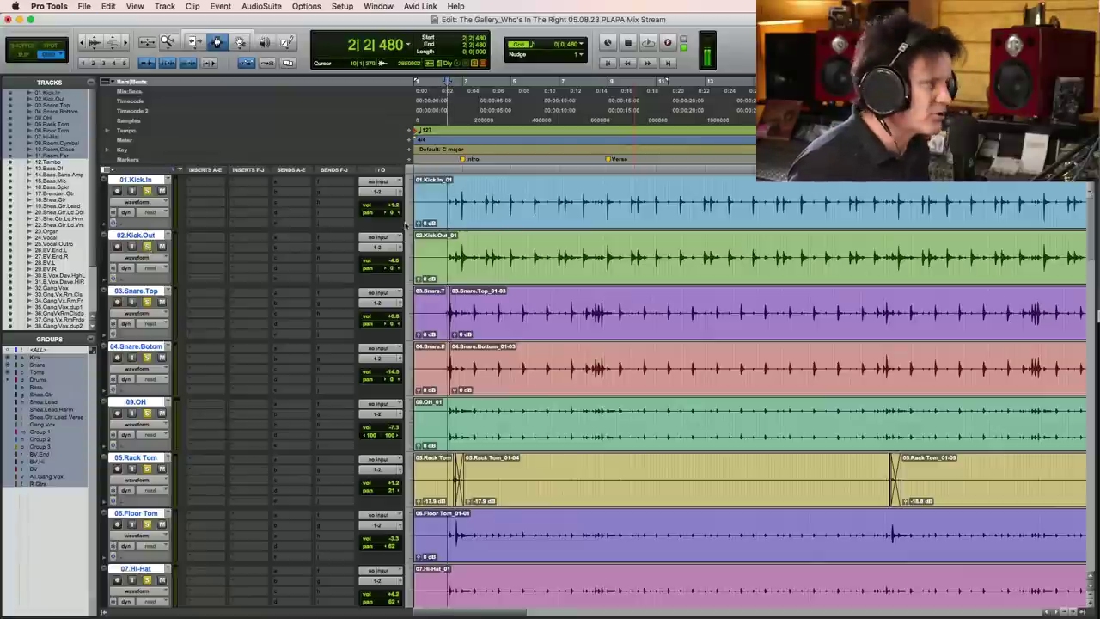
- Leave only Kick In soloed and play it from 3|4|480
{"action": "left_click_drag", "start_coordinate": [606, 210], "coordinate": [416, 206]}
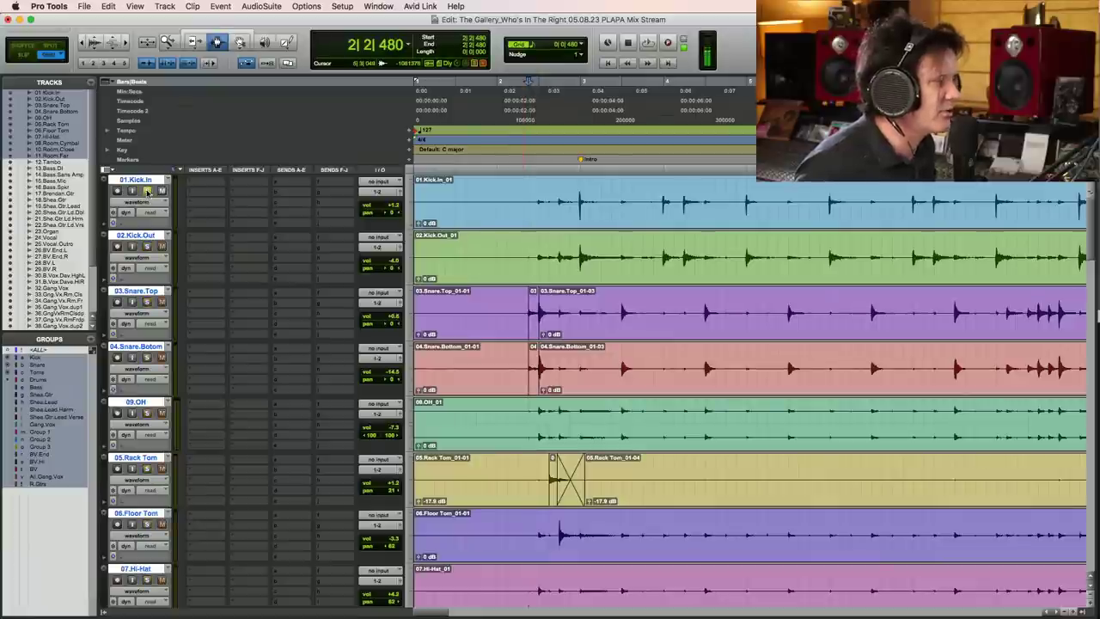
{"action": "left_click", "coordinate": [663, 206]}
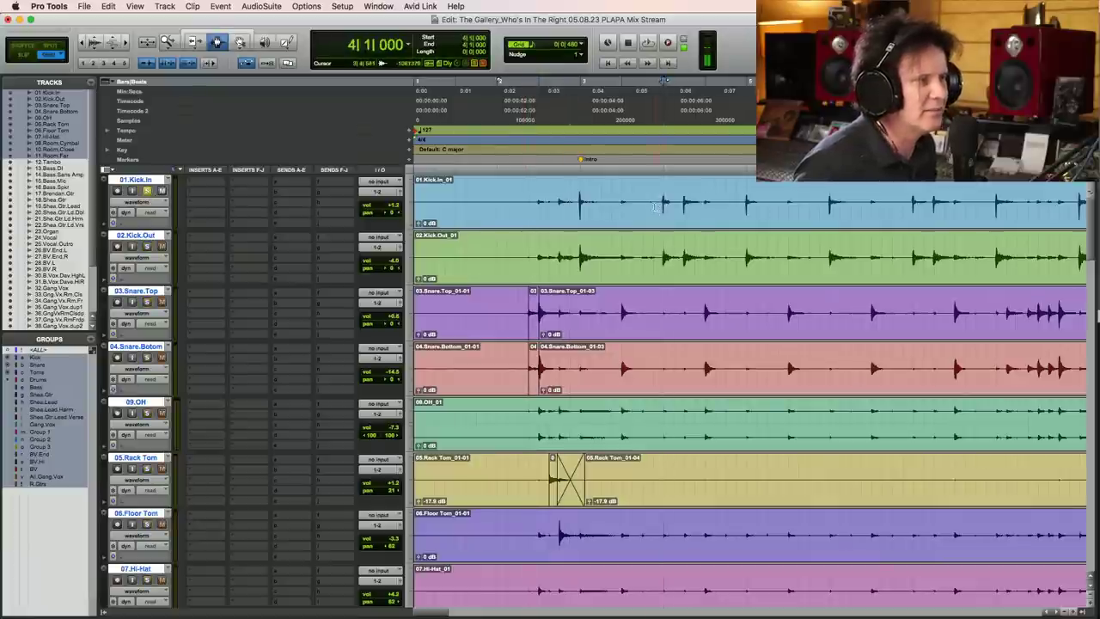
{"action": "key", "text": "space"}
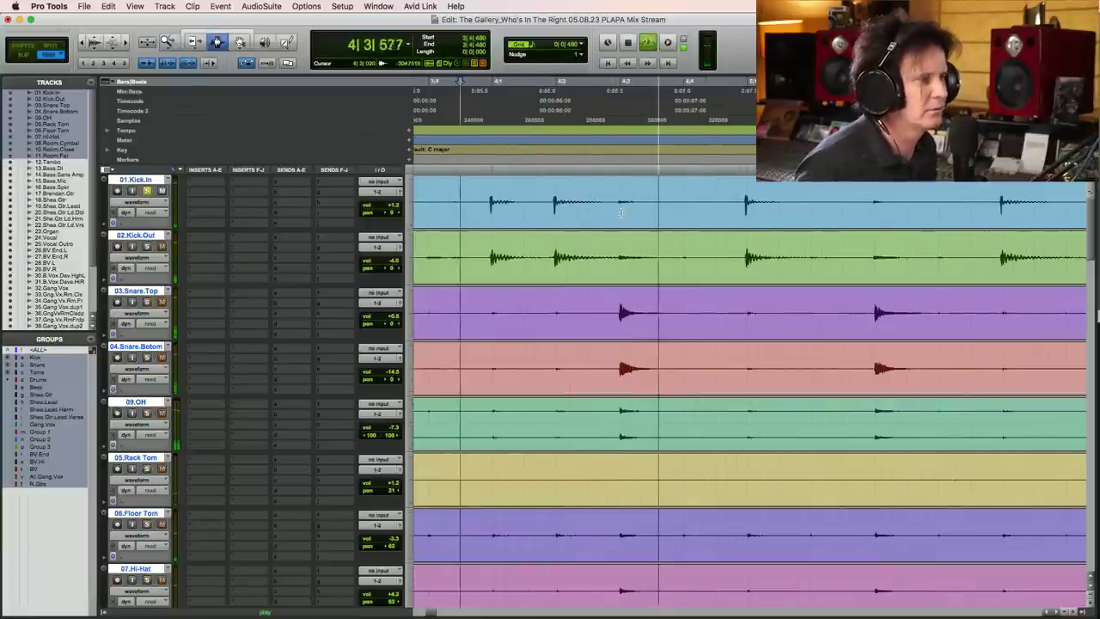
{"action": "key", "text": "space"}
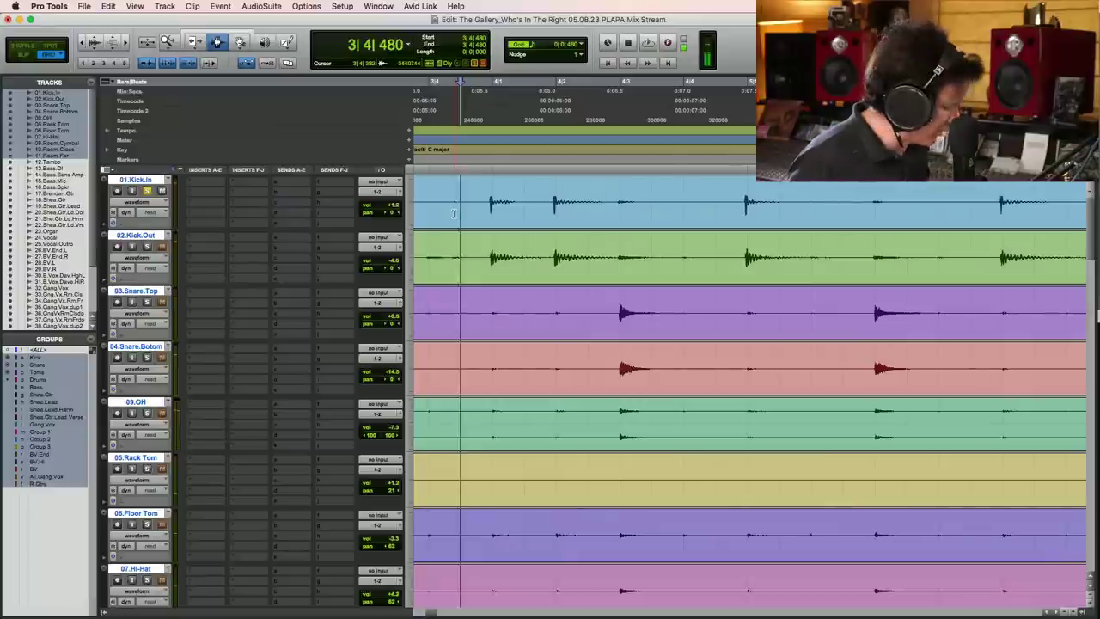
- Suspend the track groups and replay the soloed Kick In from 3|4|480 to hear its sound on its own
{"action": "left_click", "coordinate": [458, 203]}
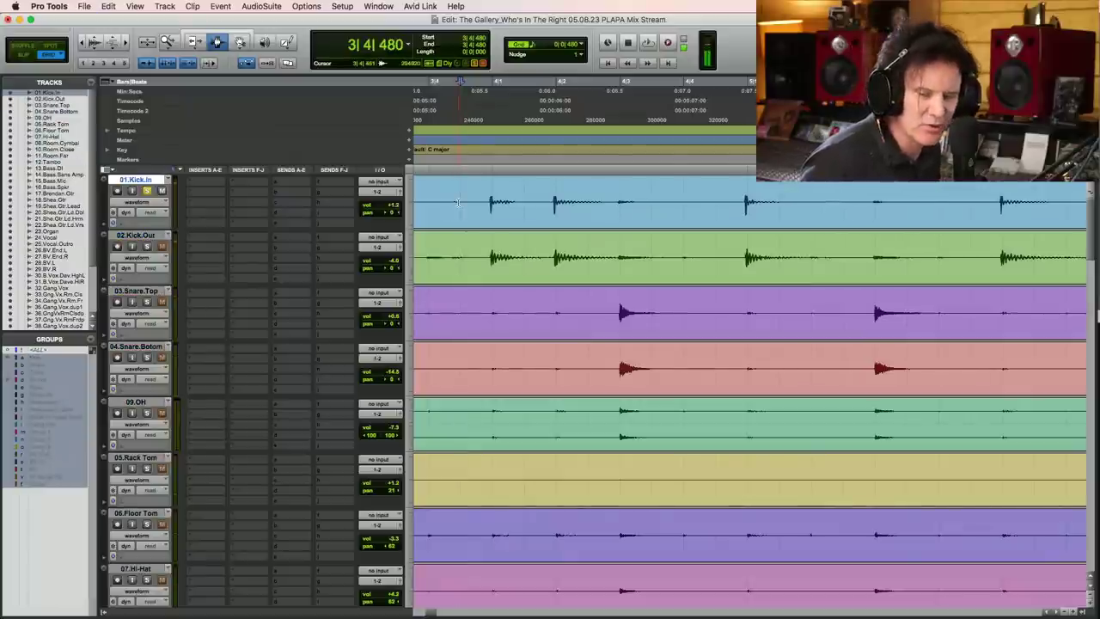
{"action": "key", "text": "space"}
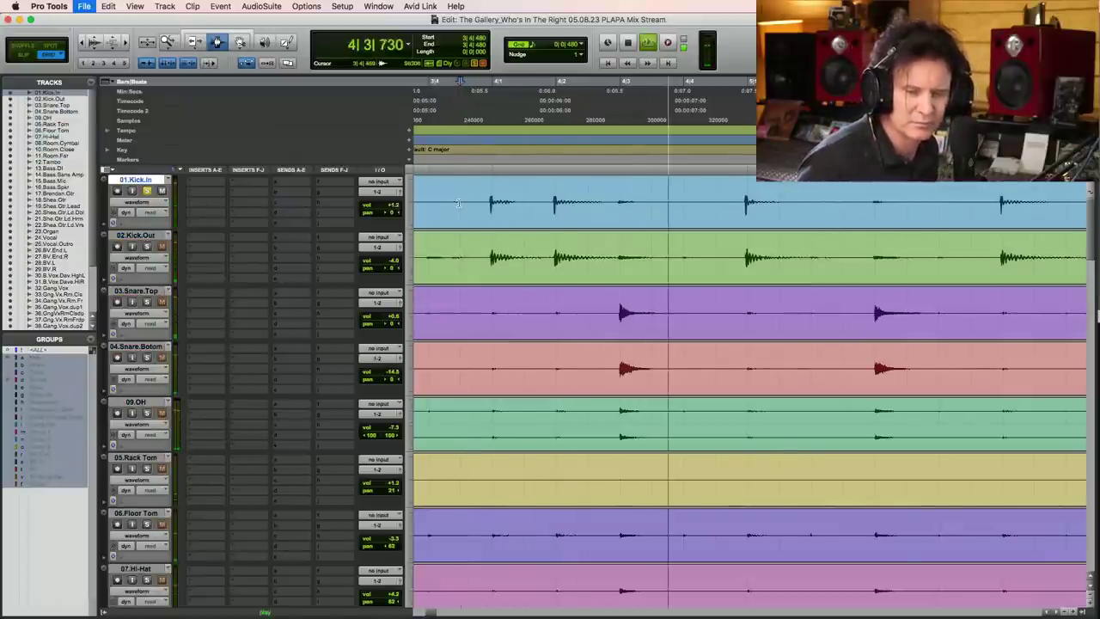
{"action": "key", "text": "space"}
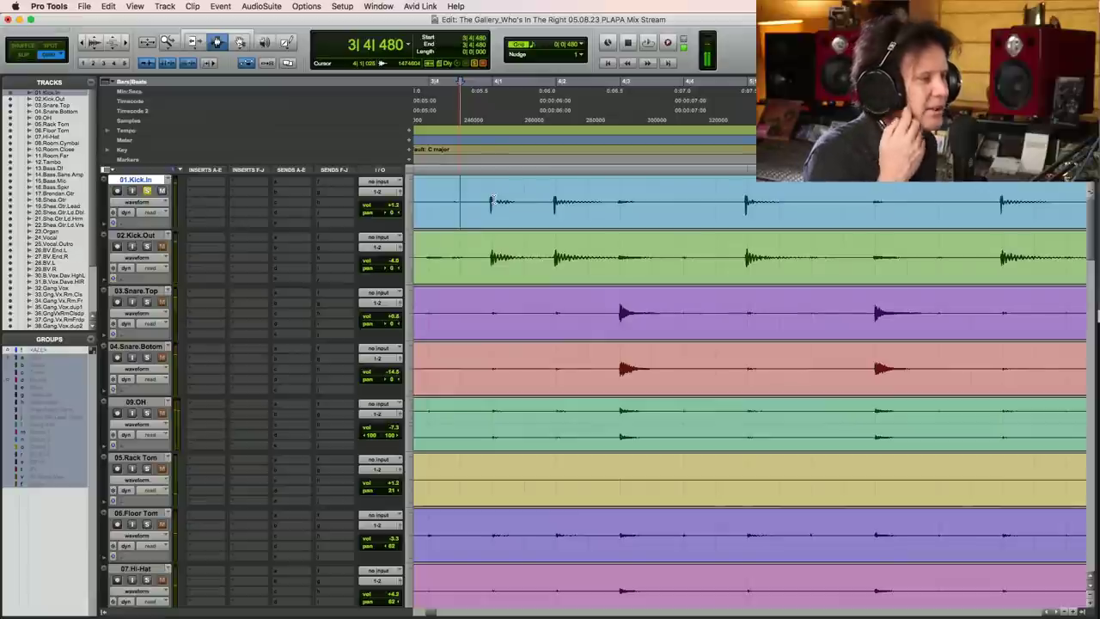
{"action": "key", "text": "space"}
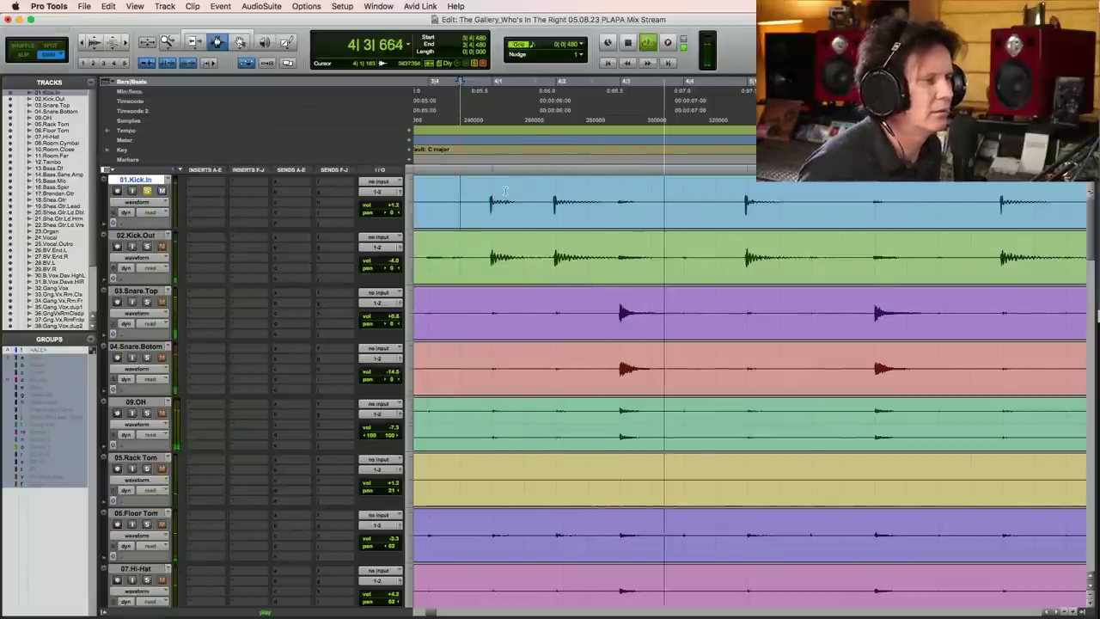
{"action": "key", "text": "super+bracketleft"}
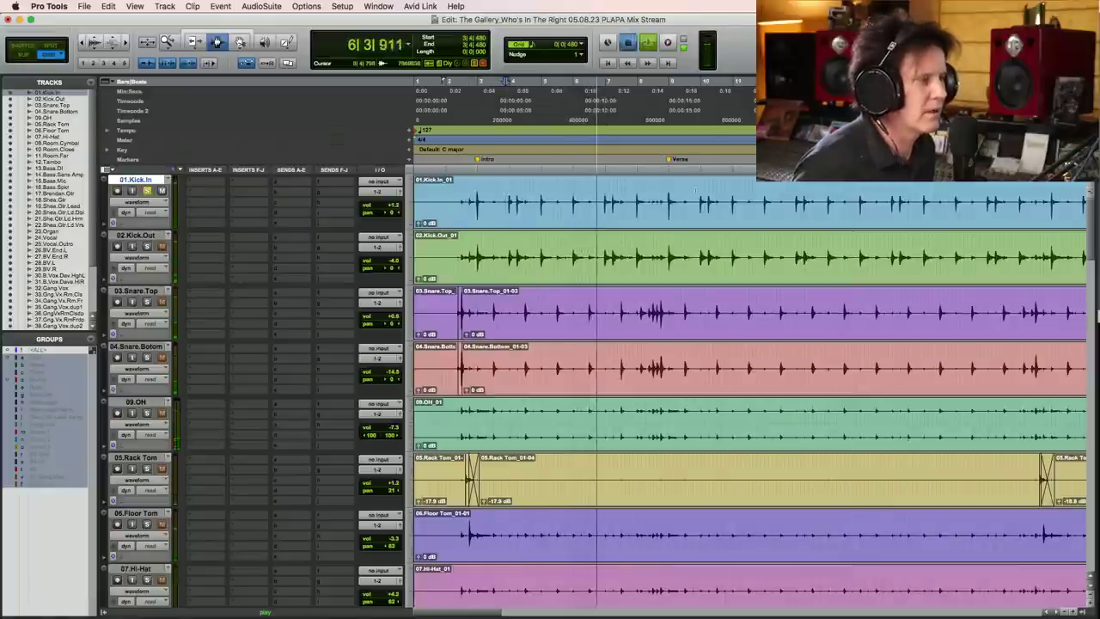
{"action": "key", "text": "space"}
- Inspect the Kick In hits around bar 6 and play the track from 6|3|480
{"action": "key", "text": "F5"}
{"action": "left_click_drag", "start_coordinate": [579, 216], "coordinate": [640, 216]}
{"action": "key", "text": "space"}
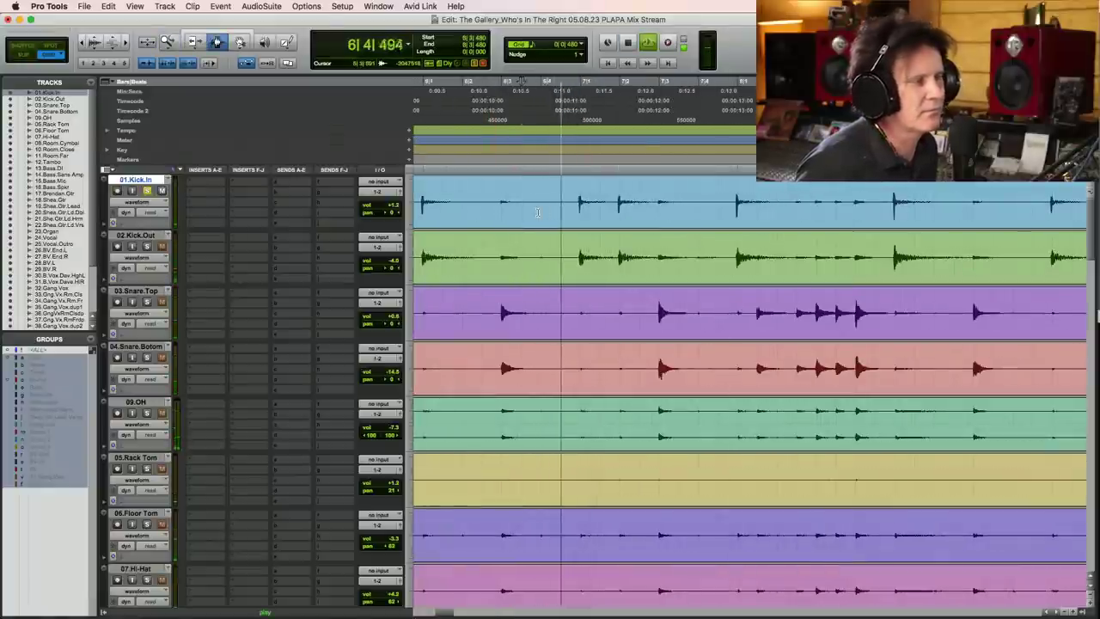
{"action": "key", "text": "space"}
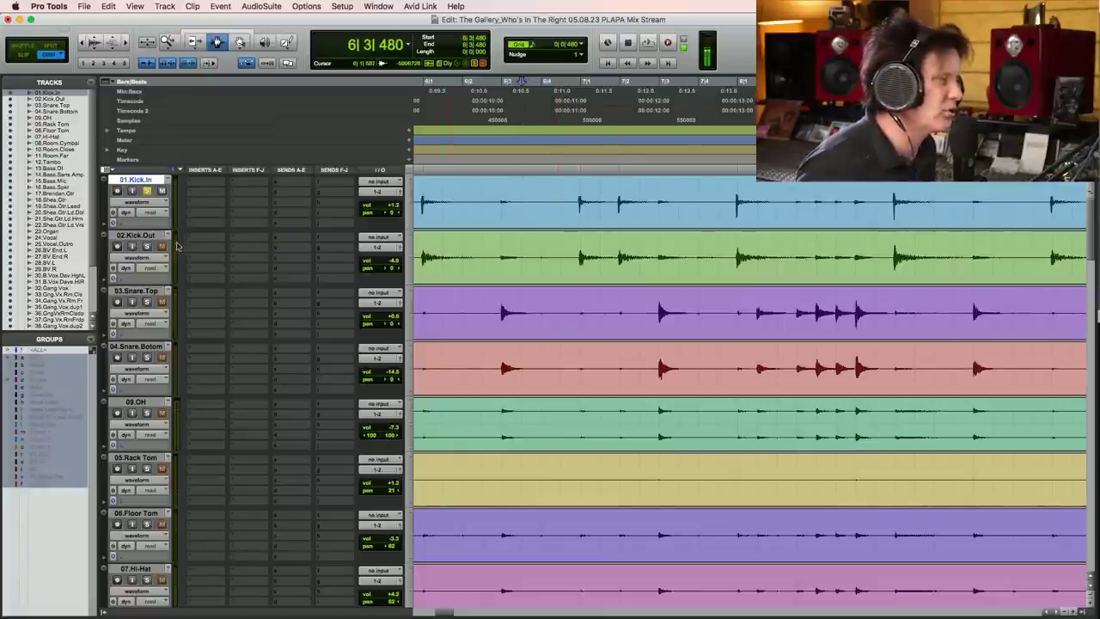
- Move the solo from Kick In to Kick Out and play it from 6|3|480
{"action": "left_click", "coordinate": [147, 190]}
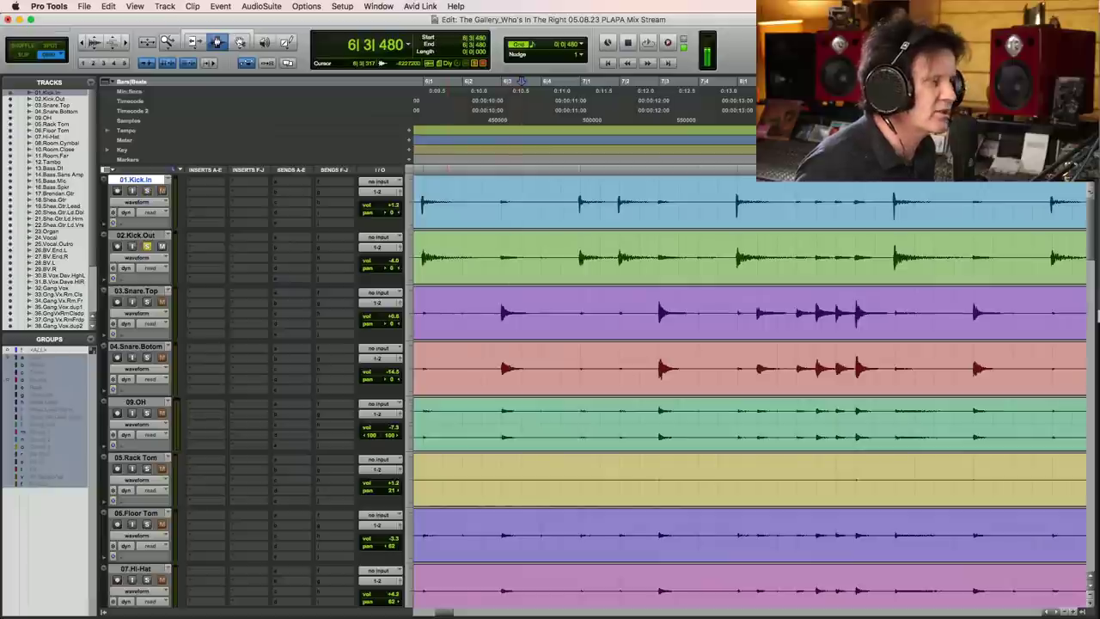
{"action": "left_click", "coordinate": [523, 255]}
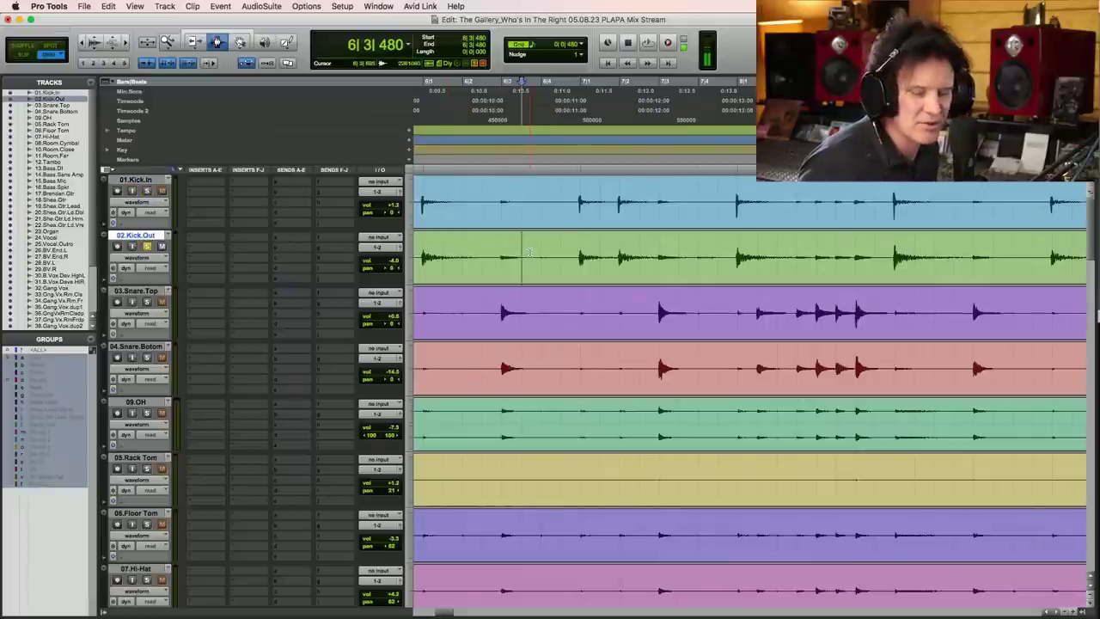
{"action": "key", "text": "space"}
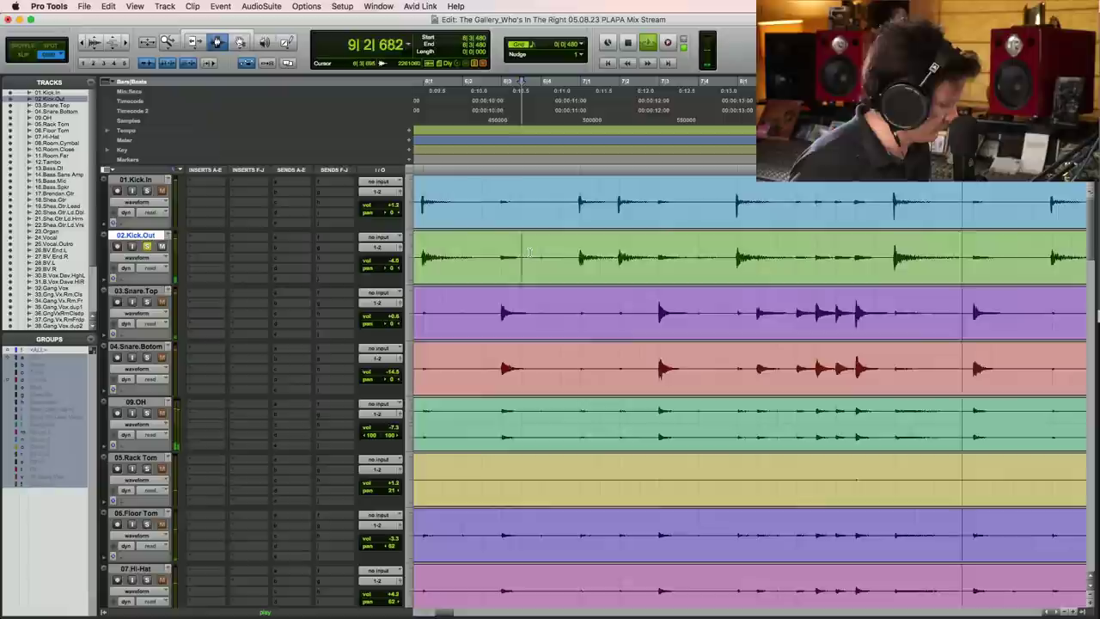
{"action": "key", "text": "super+bracketleft"}
{"action": "key", "text": "super+bracketright"}
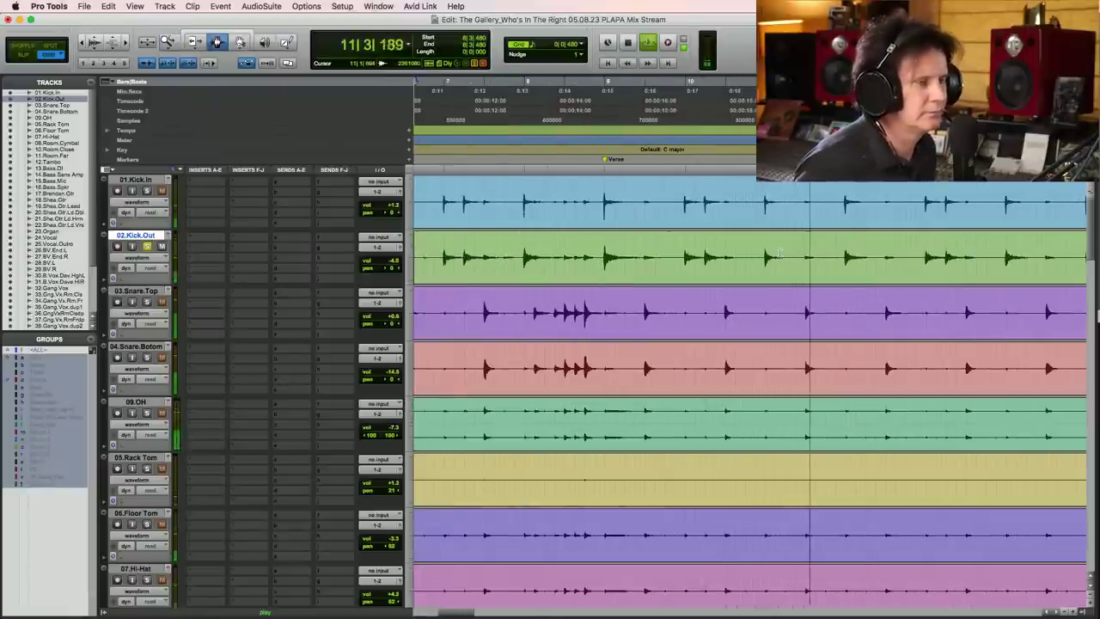
{"action": "key", "text": "space"}
- Select the timing offset between the Kick In and Kick Out waveforms just before bar 12, using Grid mode and a samples time scale
{"action": "key", "text": "F5"}
{"action": "left_click", "coordinate": [855, 255]}
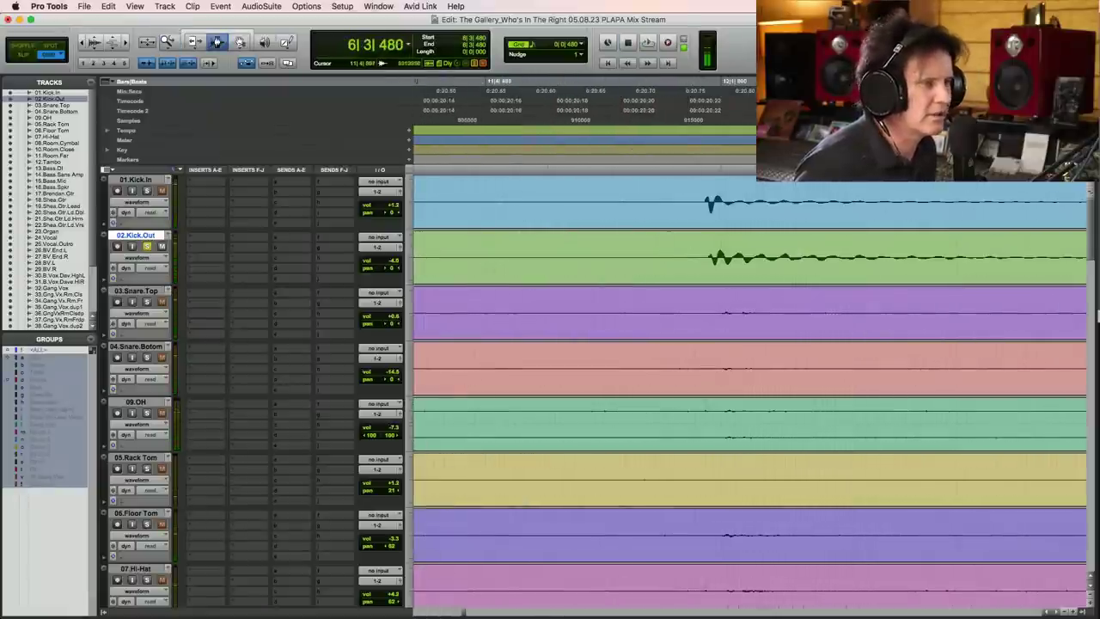
{"action": "left_click", "coordinate": [856, 255]}
{"action": "left_click_drag", "start_coordinate": [507, 254], "coordinate": [672, 254]}
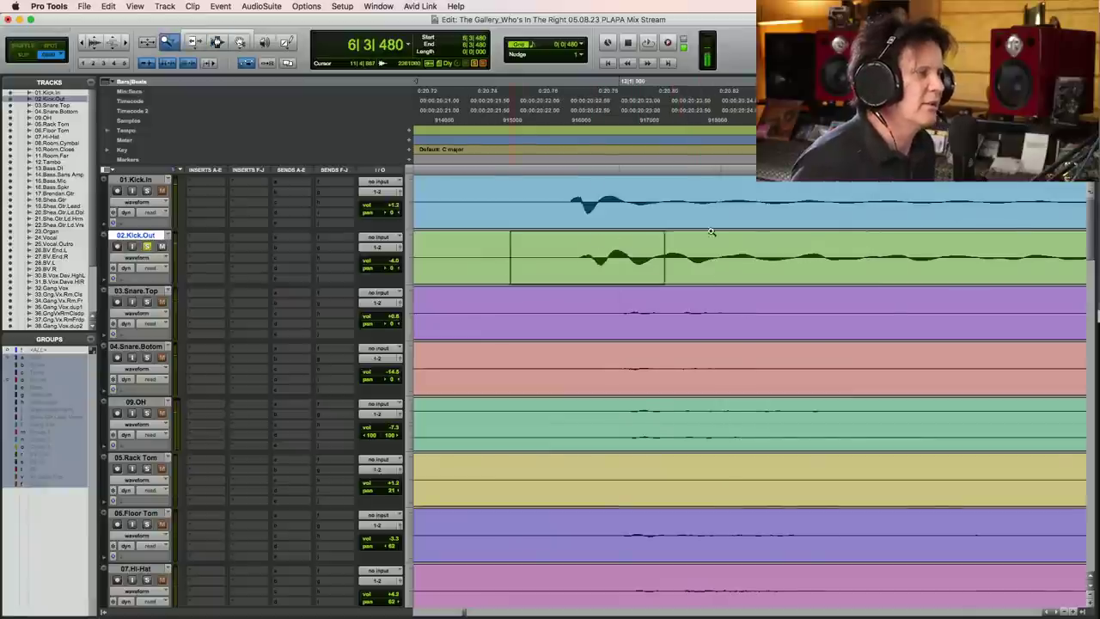
{"action": "key", "text": "alt+f"}
{"action": "left_click", "coordinate": [613, 206]}
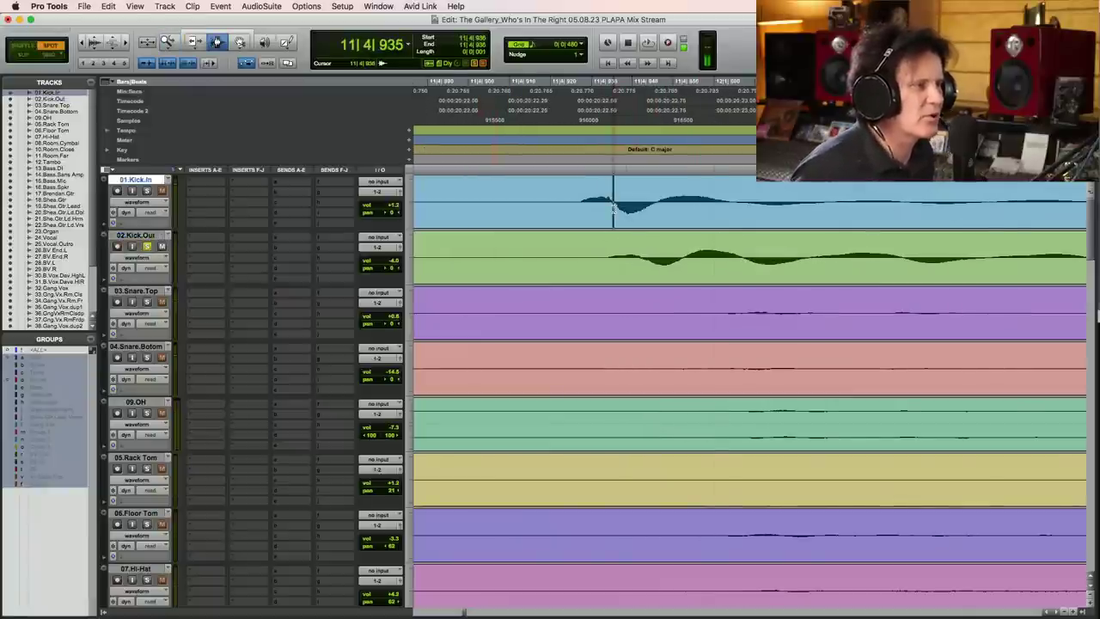
{"action": "left_click_drag", "start_coordinate": [614, 206], "coordinate": [641, 263]}
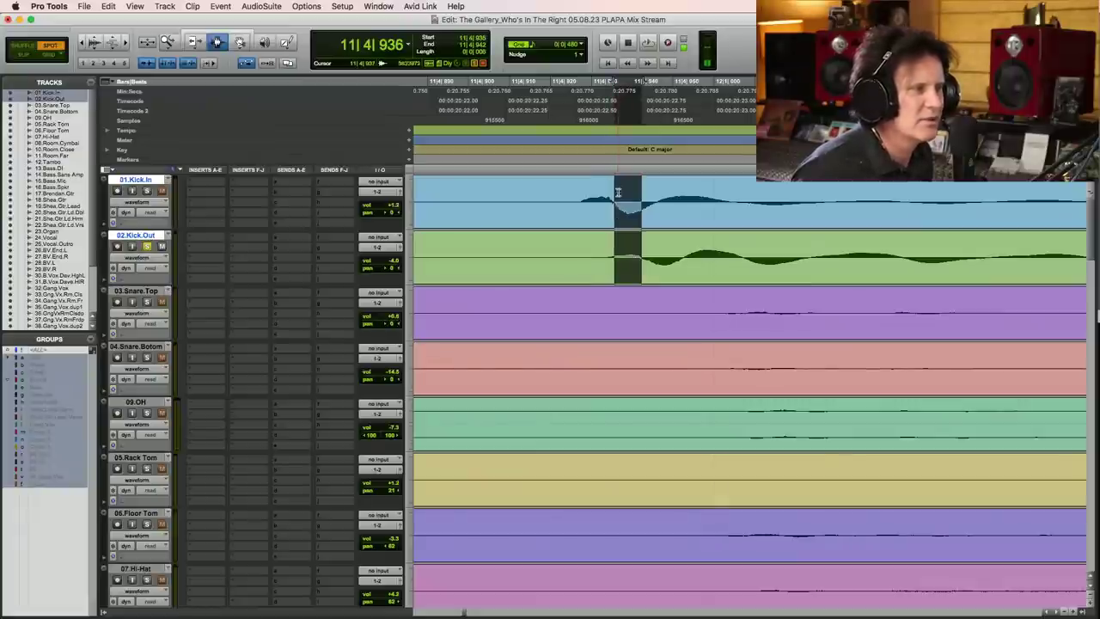
{"action": "left_click", "coordinate": [58, 54]}
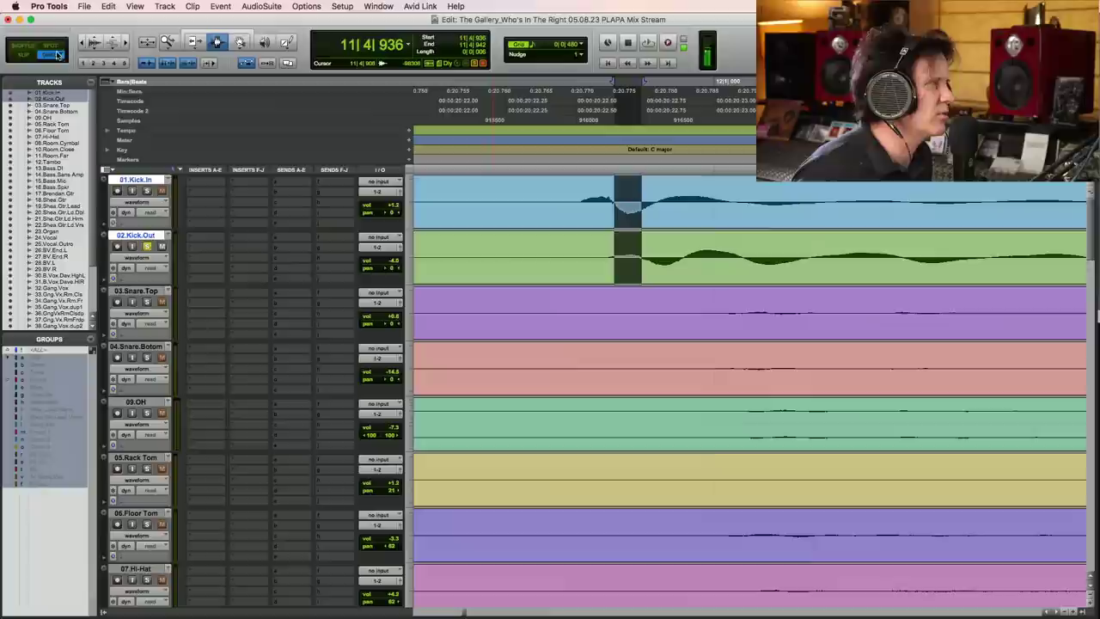
{"action": "left_click", "coordinate": [129, 121]}
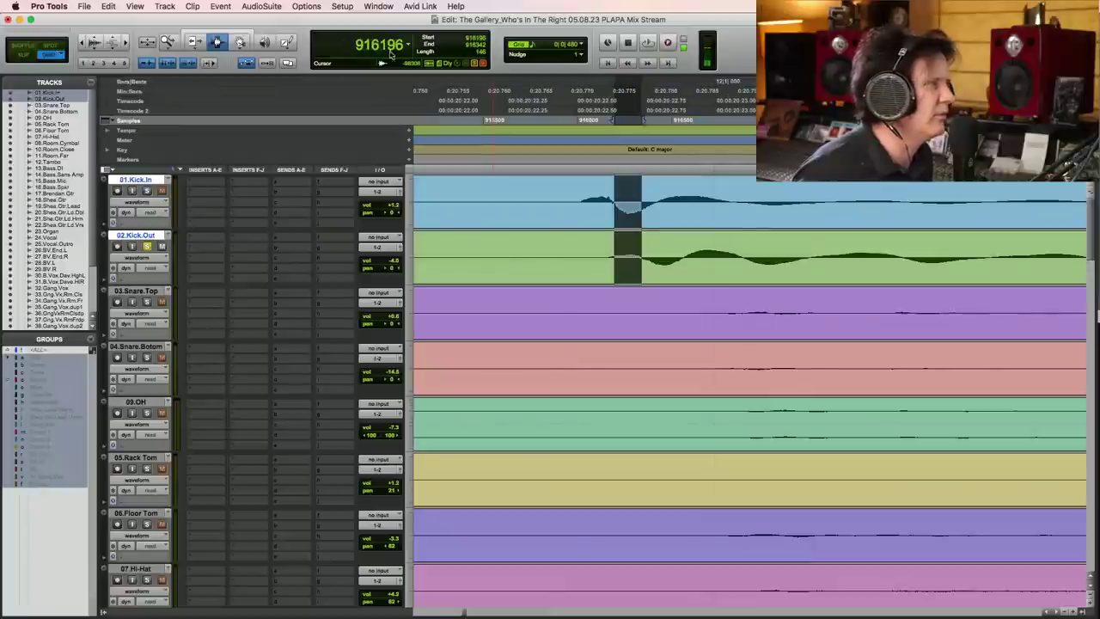
- Insert the mono Time Adjuster delay plug-in on the first insert of the Kick In track
{"action": "left_click", "coordinate": [204, 183]}
{"action": "mouse_move", "coordinate": [222, 182]}
{"action": "mouse_move", "coordinate": [347, 49]}
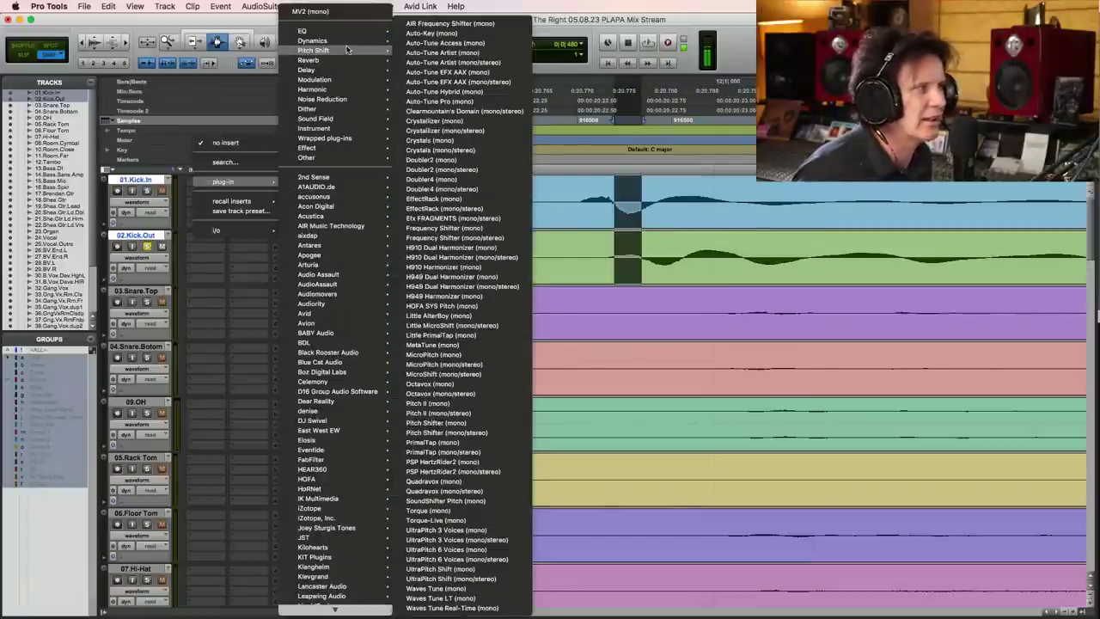
{"action": "mouse_move", "coordinate": [309, 69]}
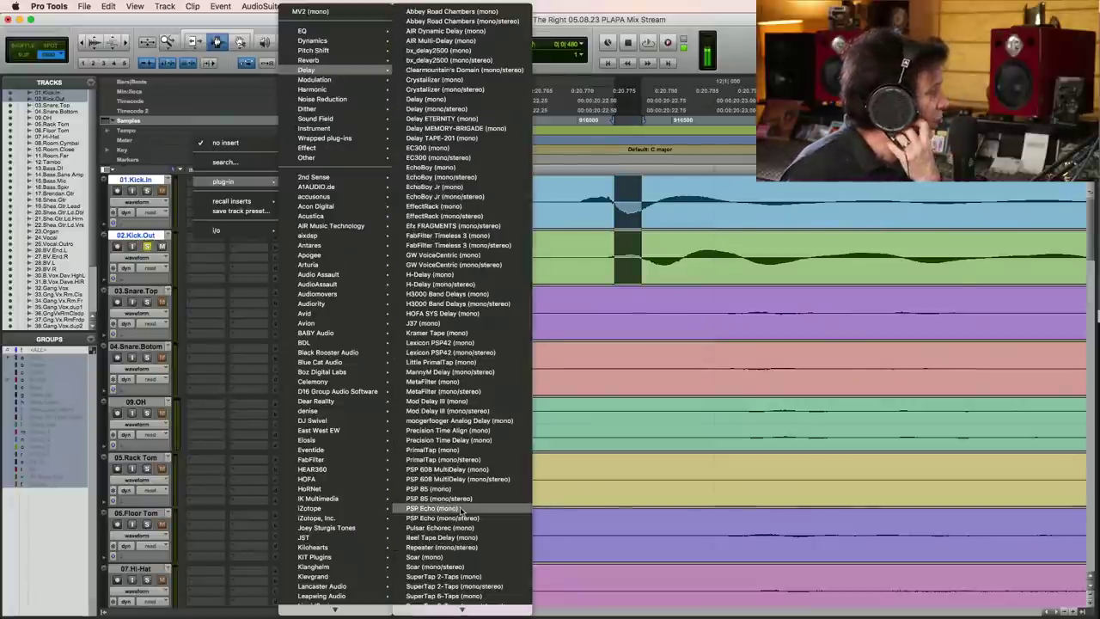
{"action": "scroll", "coordinate": [462, 511], "scroll_direction": "down", "scroll_amount": 5}
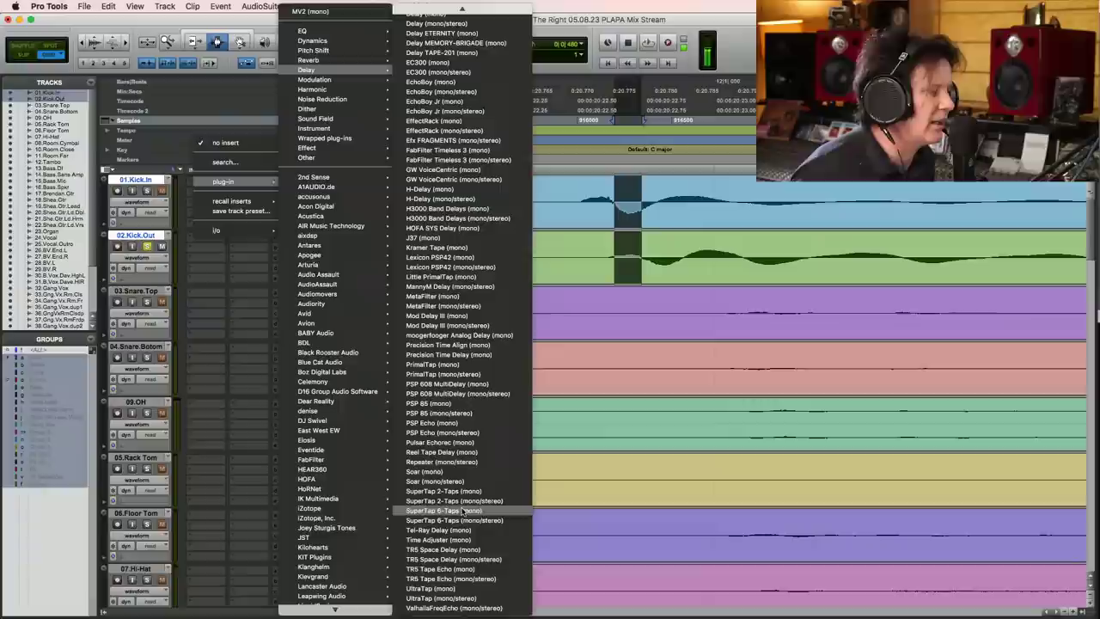
{"action": "left_click", "coordinate": [439, 540]}
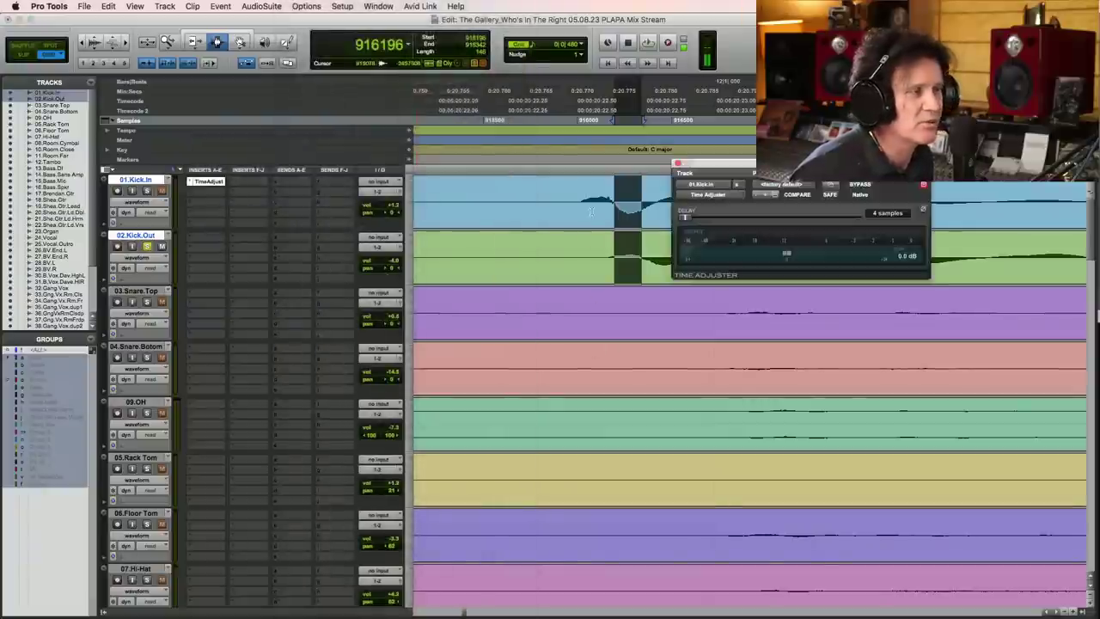
- Set the Time Adjuster delay on Kick In to 146 samples and close the plug-in window
{"action": "left_click", "coordinate": [891, 214]}
{"action": "type", "text": "146"}
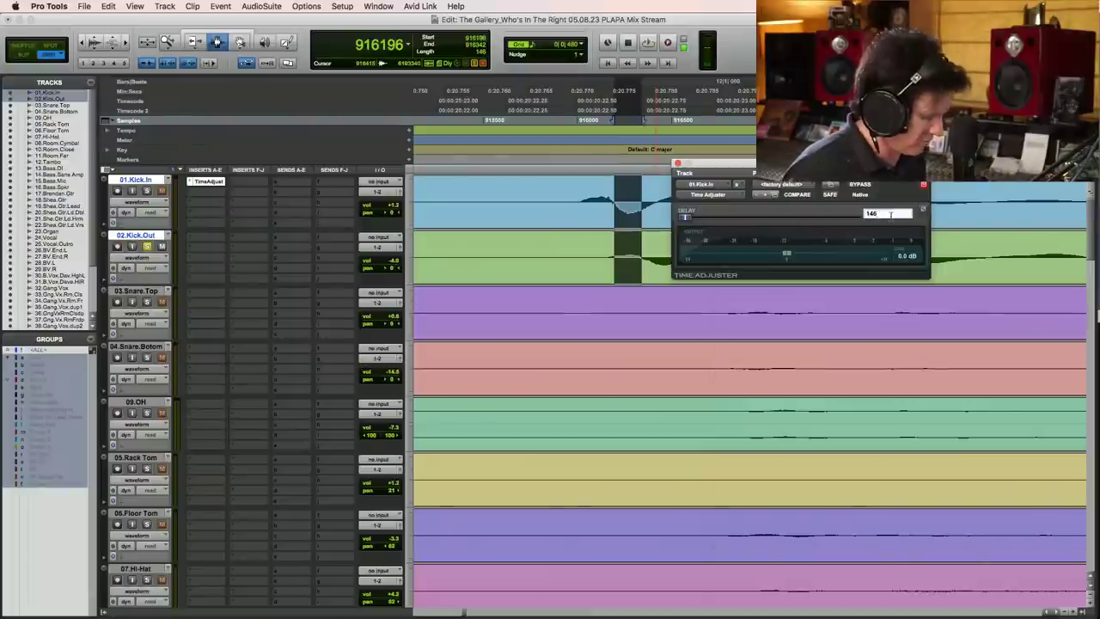
{"action": "key", "text": "Return"}
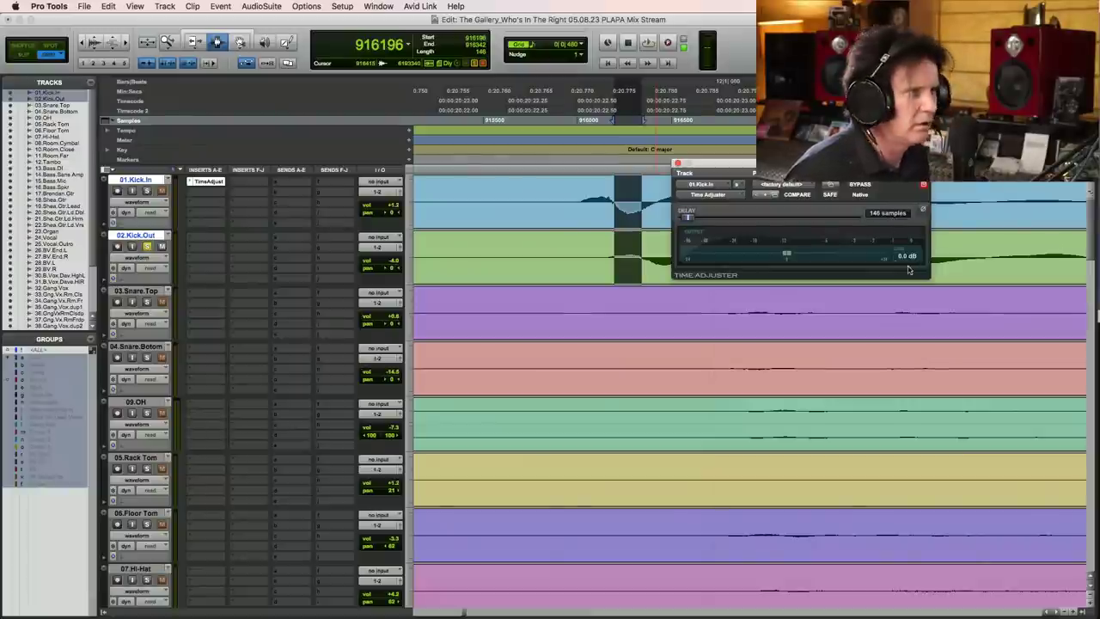
{"action": "left_click", "coordinate": [677, 163]}
- Solo Kick In along with Kick Out, bypass the Time Adjuster and play both from sample 145843
{"action": "key", "text": "r"}
{"action": "key", "text": "r"}
{"action": "key", "text": "r"}
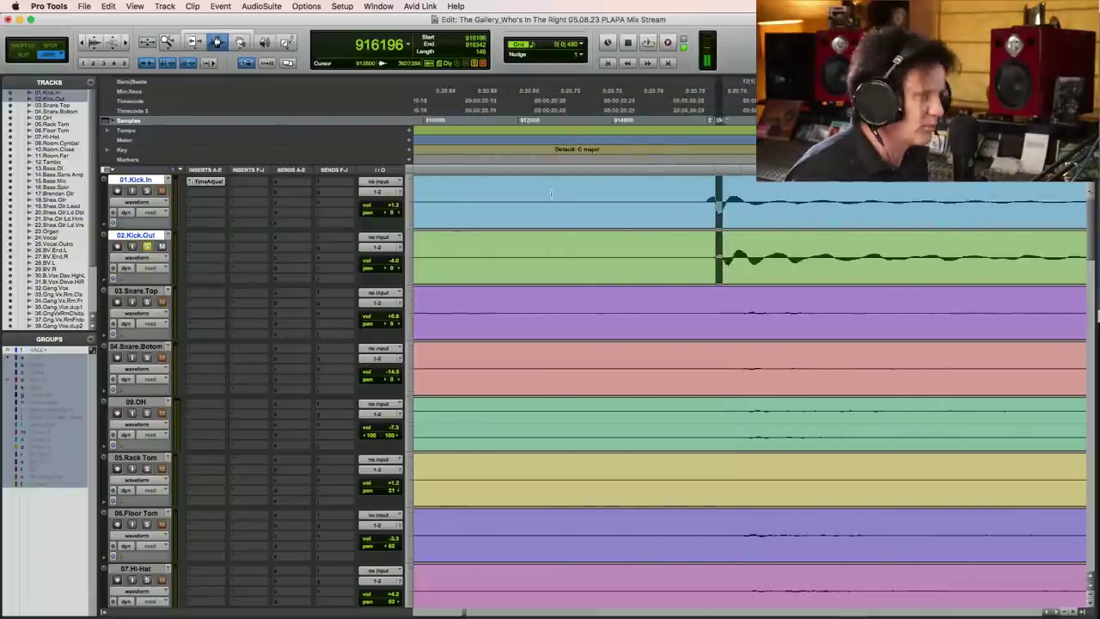
{"action": "key", "text": "r"}
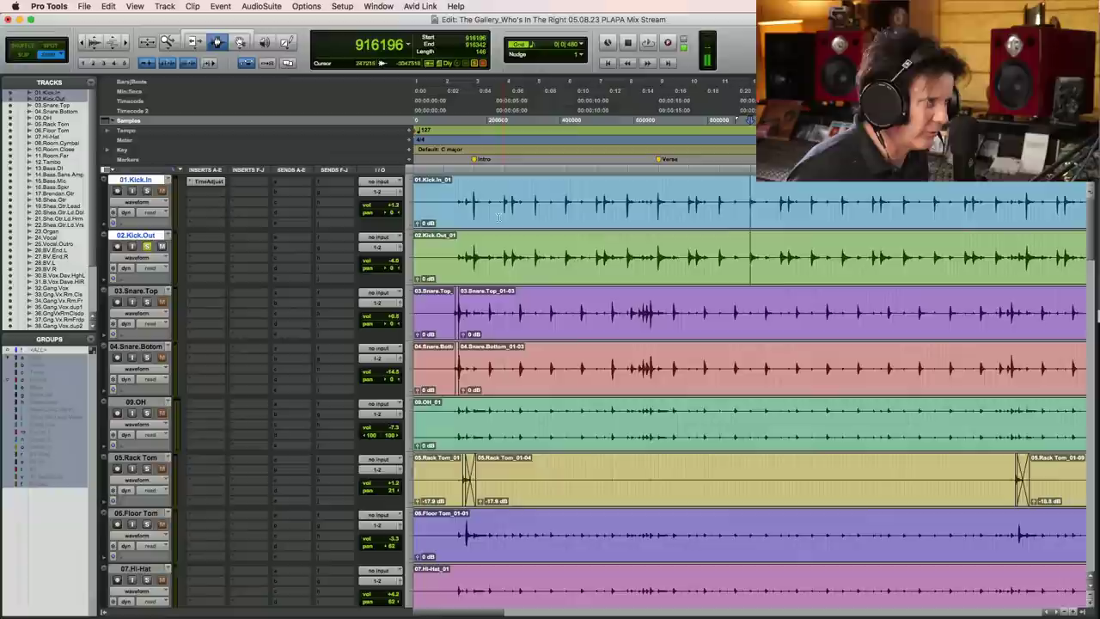
{"action": "left_click", "coordinate": [465, 203]}
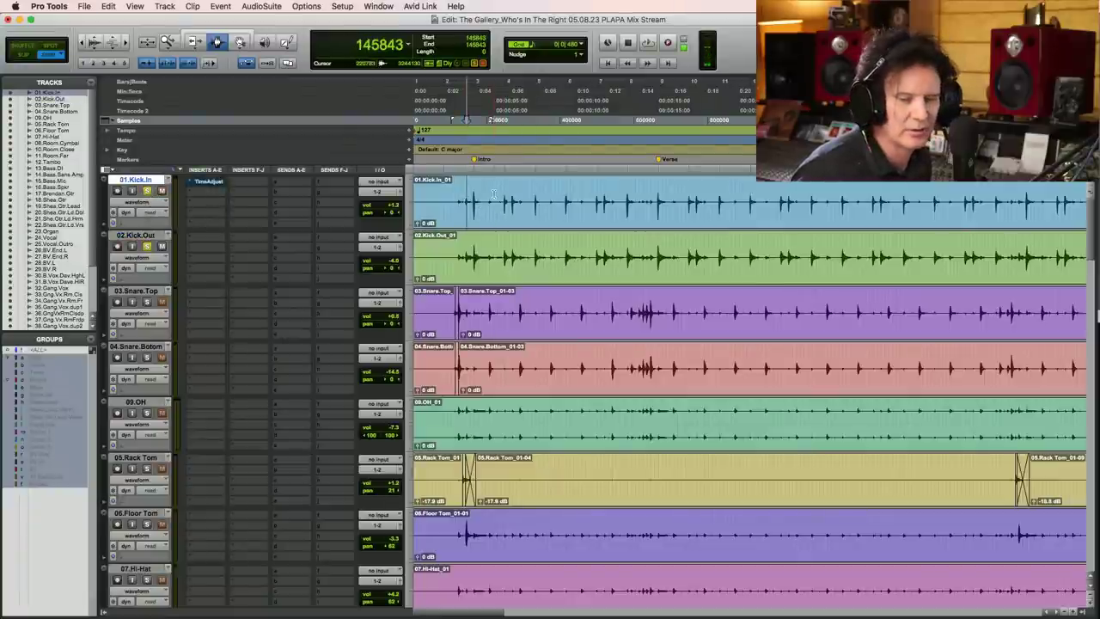
{"action": "key", "text": "space"}
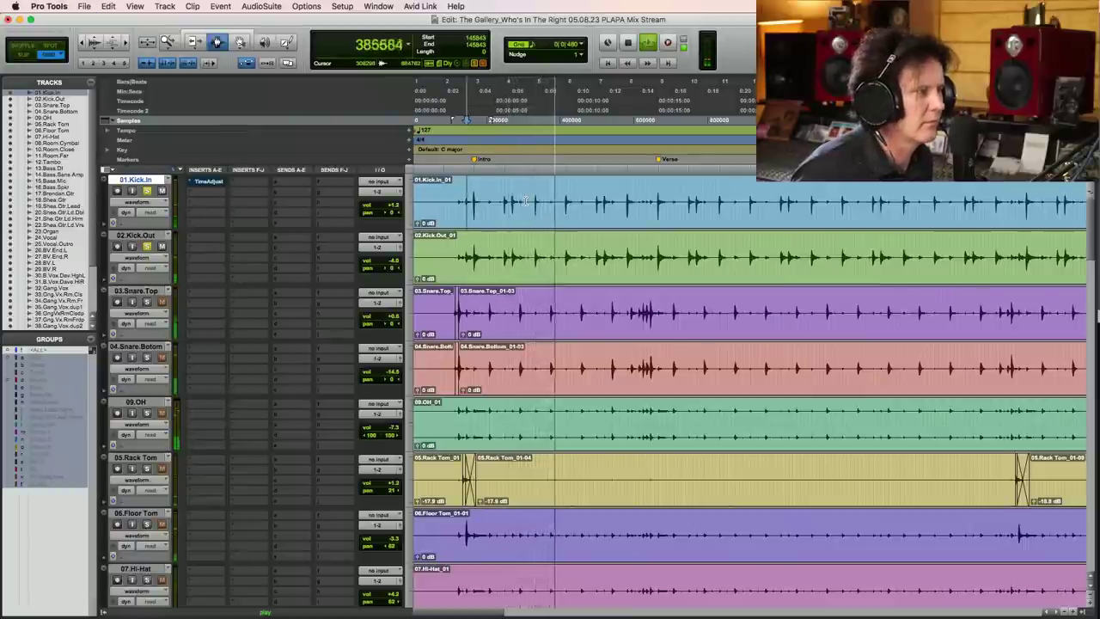
{"action": "key", "text": "space"}
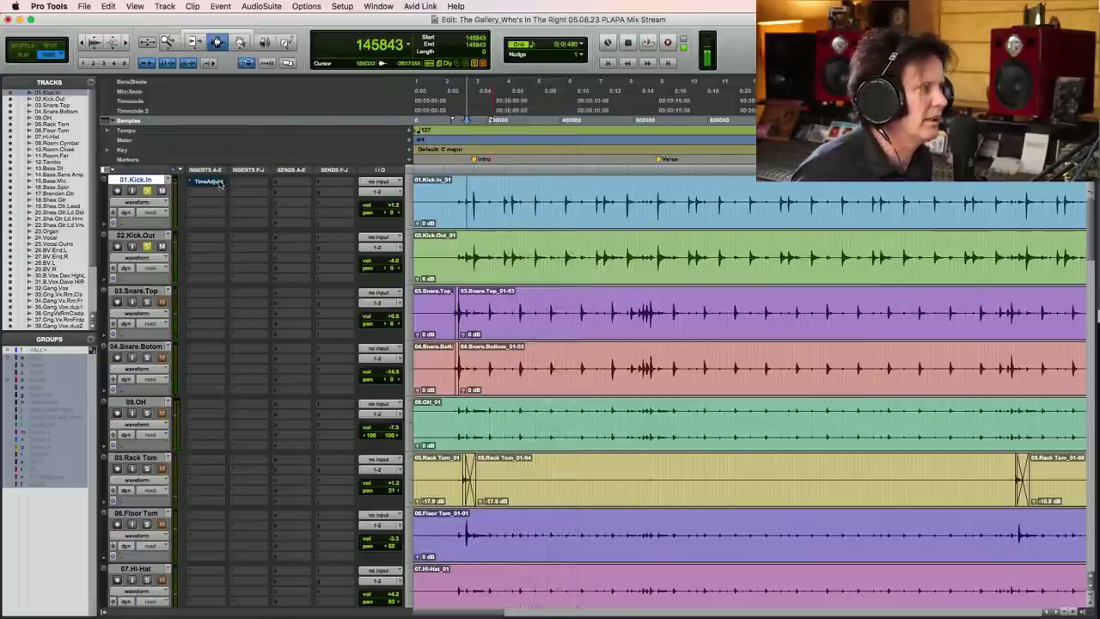
- Replay both kicks with the Time Adjuster enabled, and audition the single hit around bar 6 with it bypassed
{"action": "key", "text": "space"}
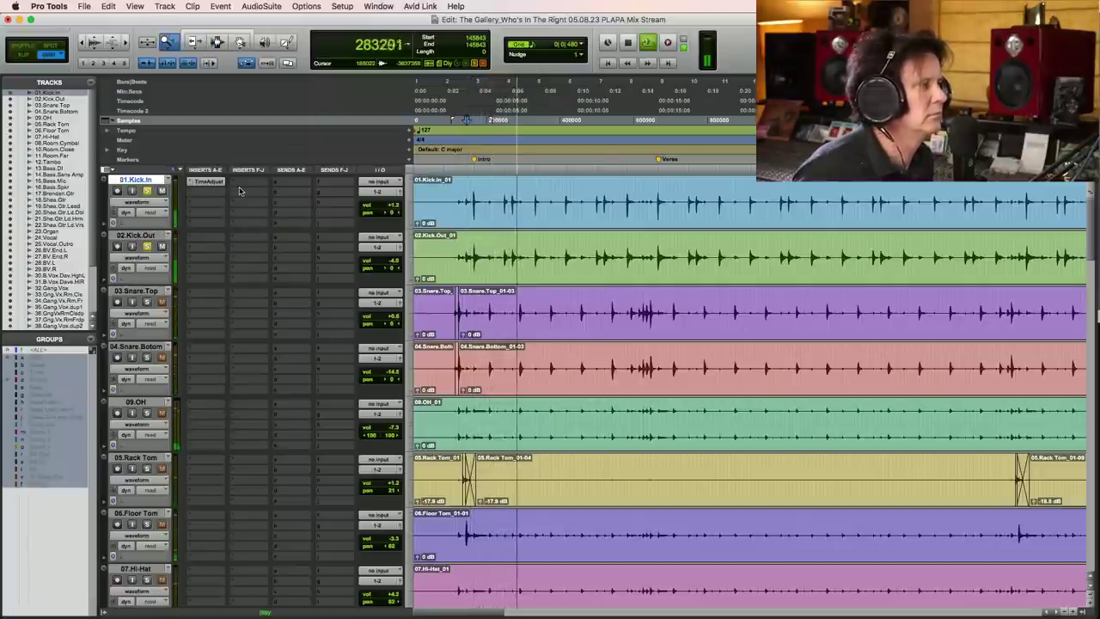
{"action": "left_click", "coordinate": [555, 206]}
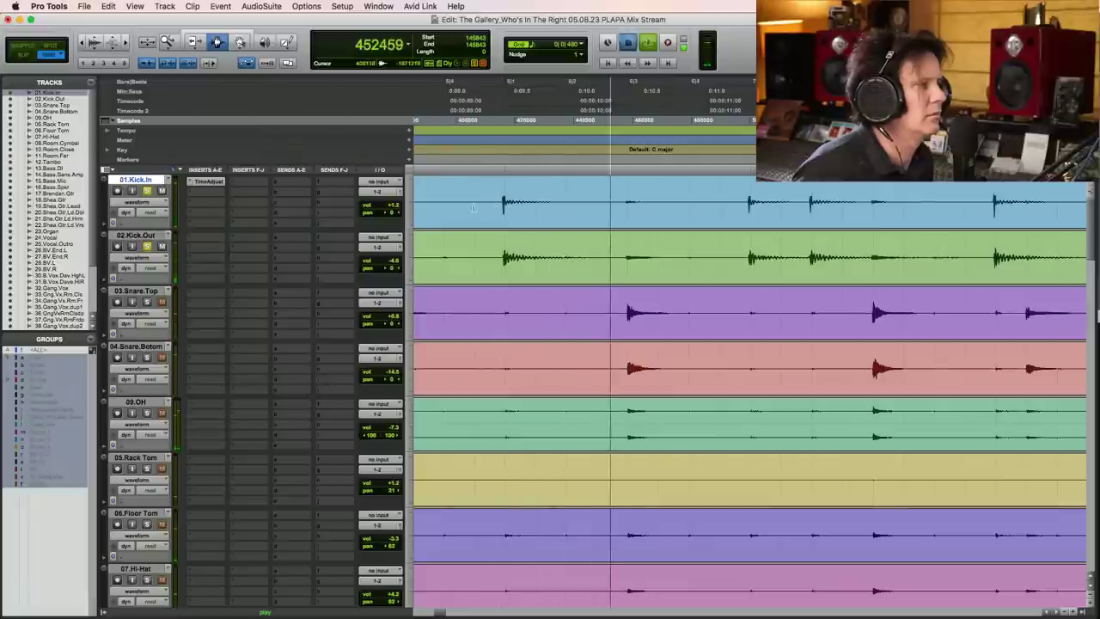
{"action": "key", "text": "space"}
{"action": "left_click_drag", "start_coordinate": [475, 202], "coordinate": [625, 225]}
{"action": "key", "text": "space"}
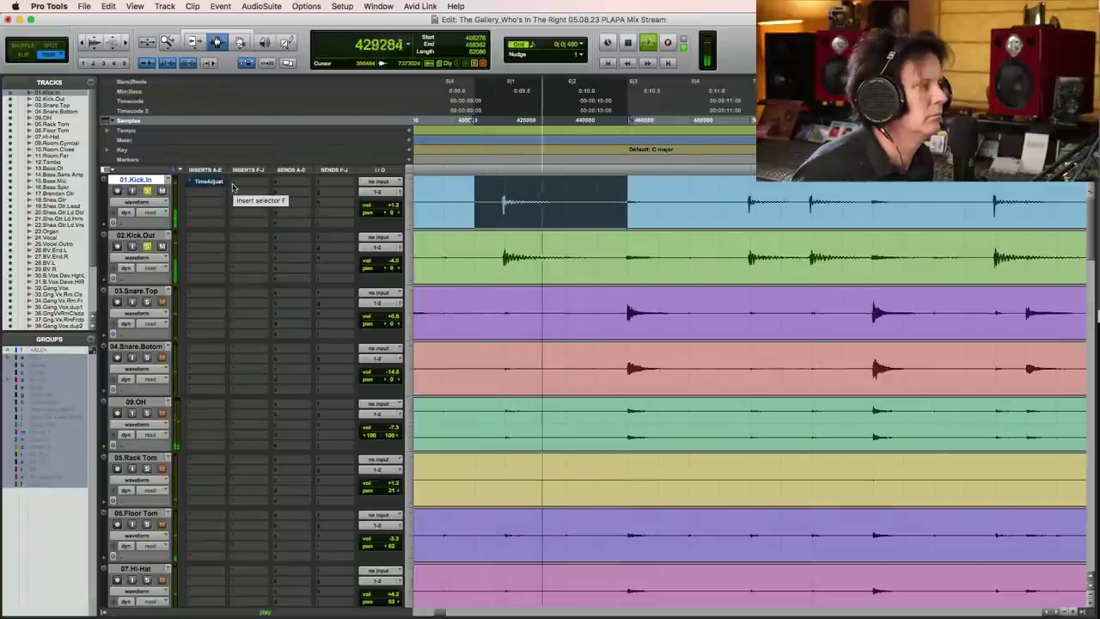
{"action": "key", "text": "space"}
- Enlarge the track waveforms and select the bar 6 hit across Kick In and Kick Out, from sample 416825 to 457834
{"action": "left_click_drag", "start_coordinate": [490, 251], "coordinate": [550, 253]}
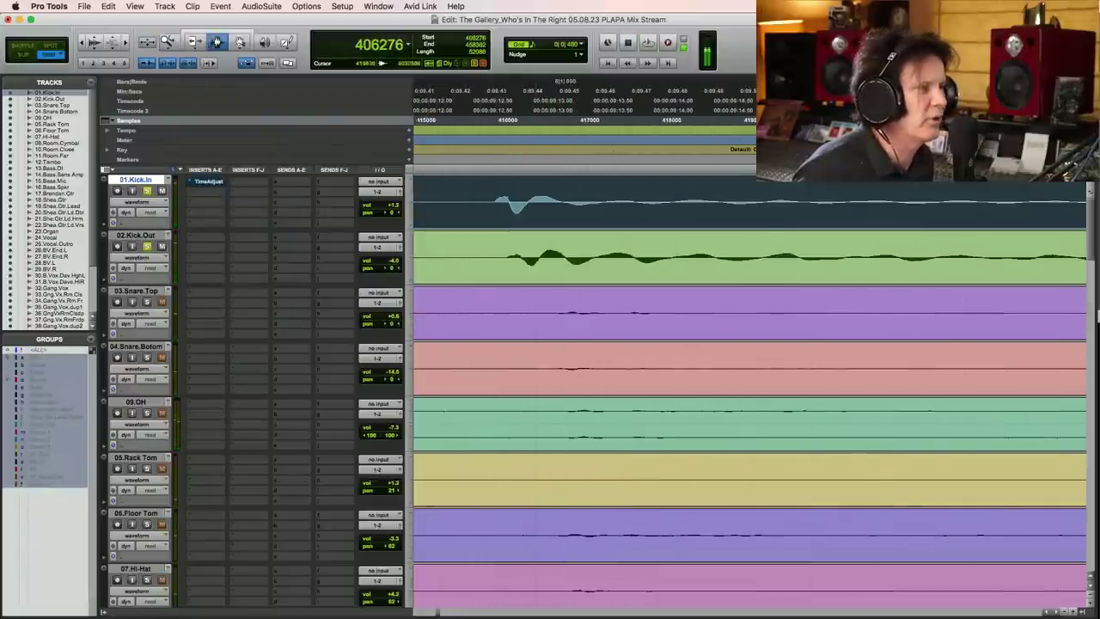
{"action": "key", "text": "super+alt+bracketright"}
{"action": "key", "text": "super+alt+bracketright"}
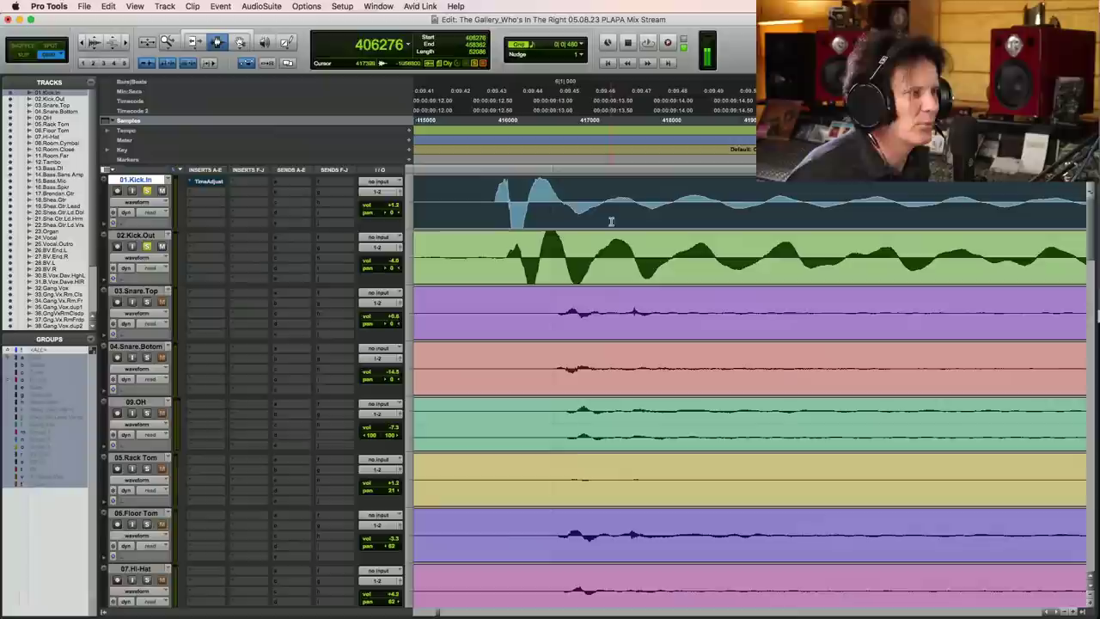
{"action": "left_click", "coordinate": [564, 206]}
{"action": "left_click_drag", "start_coordinate": [564, 207], "coordinate": [948, 272]}
{"action": "key", "text": "r"}
{"action": "key", "text": "r"}
{"action": "key", "text": "r"}
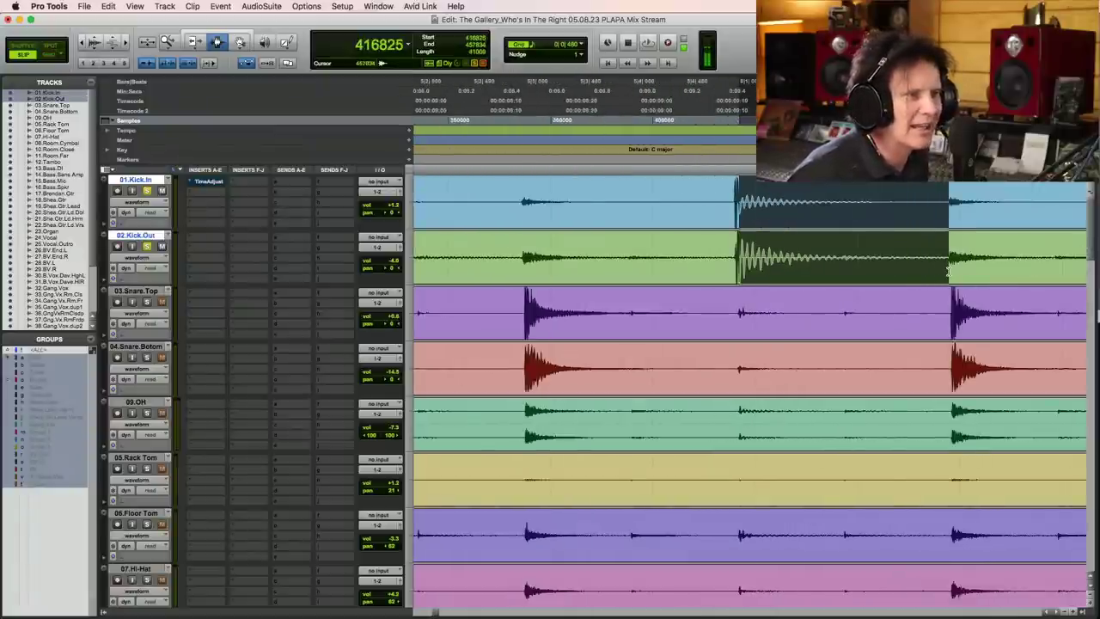
- Audition the selected kick hit with the Time Adjuster on Kick In bypassed and enabled
{"action": "key", "text": "space"}
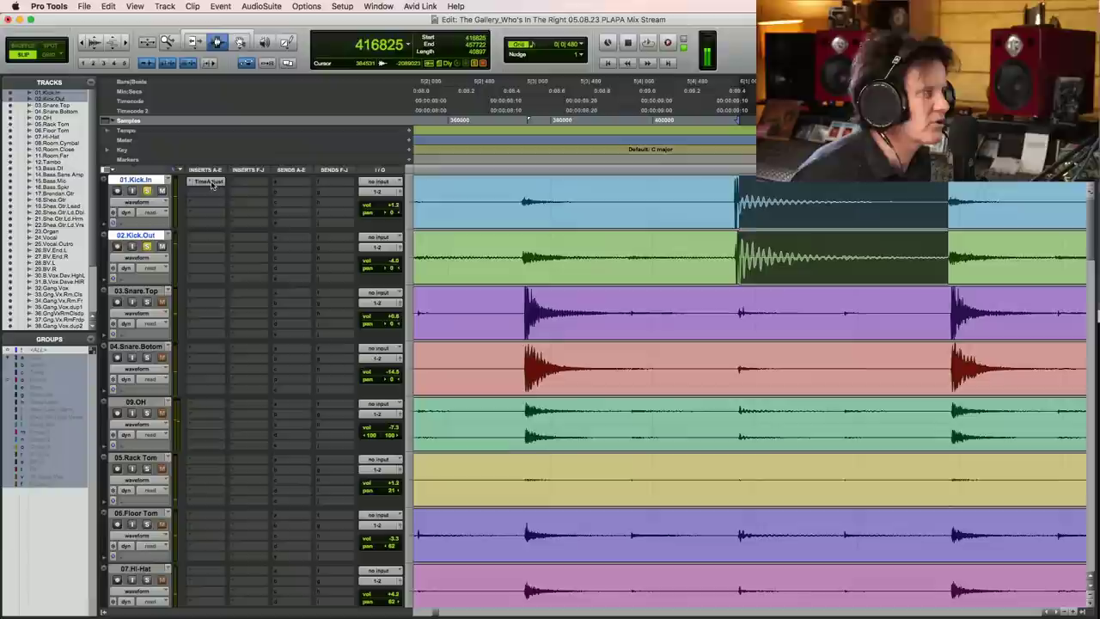
{"action": "key", "text": "space"}
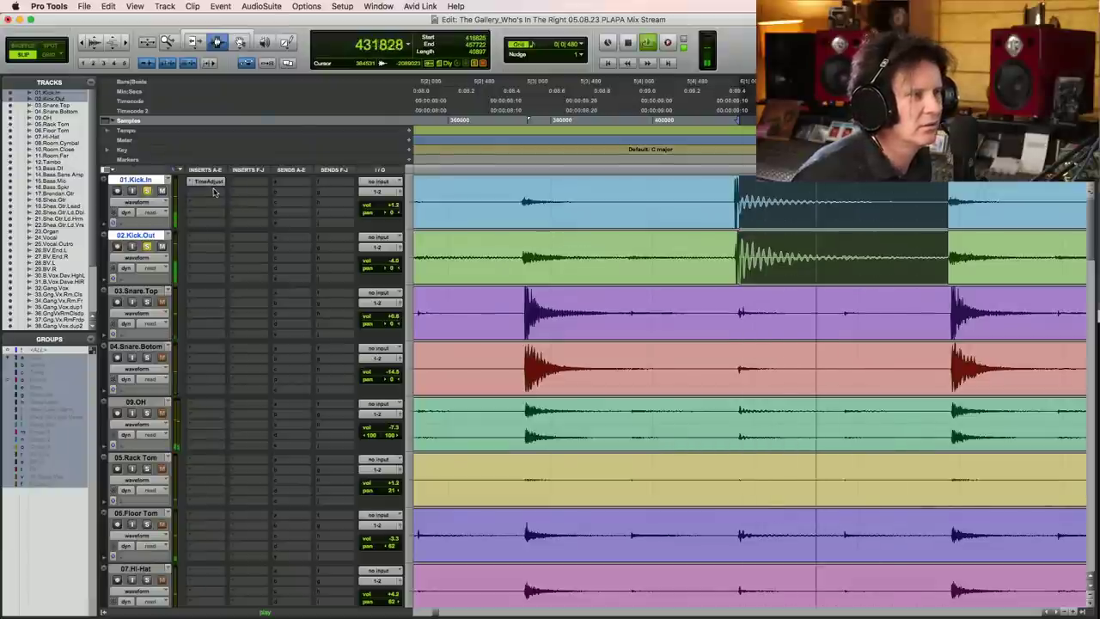
{"action": "key", "text": "space"}
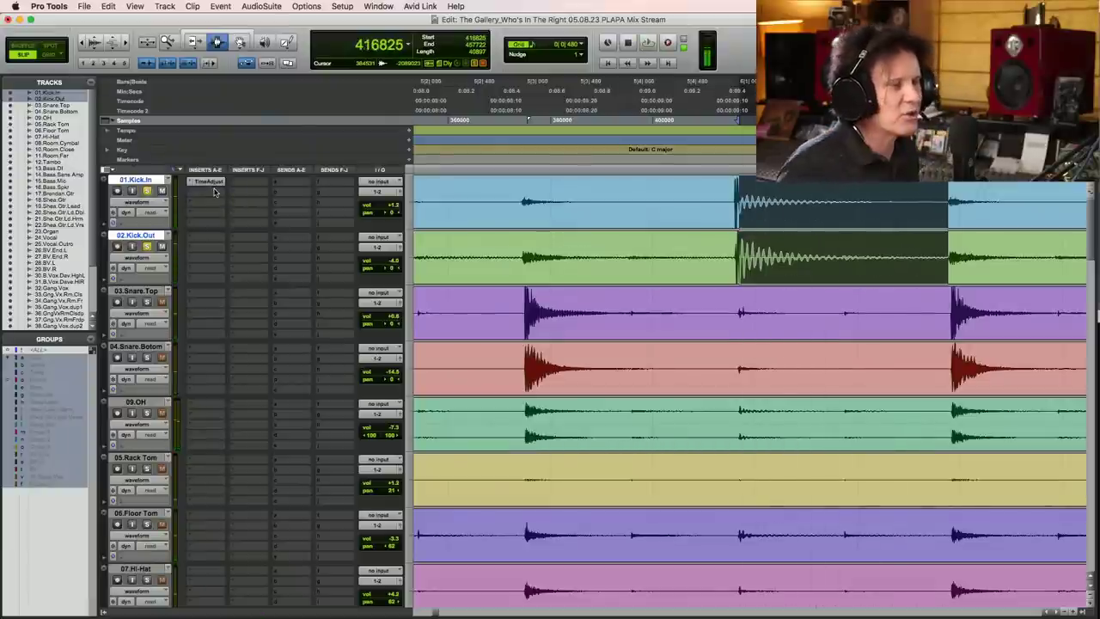
- Extend the selection's start to sample 415954 and play both kicks while toggling the Time Adjuster's bypass
{"action": "key", "text": "F5"}
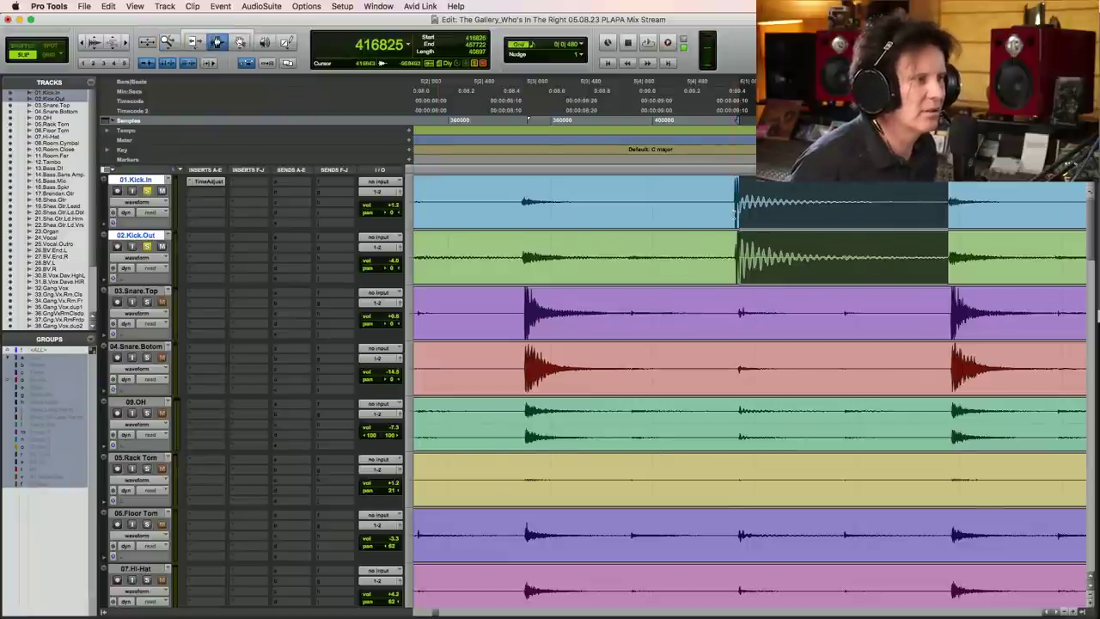
{"action": "left_click_drag", "start_coordinate": [709, 227], "coordinate": [793, 185]}
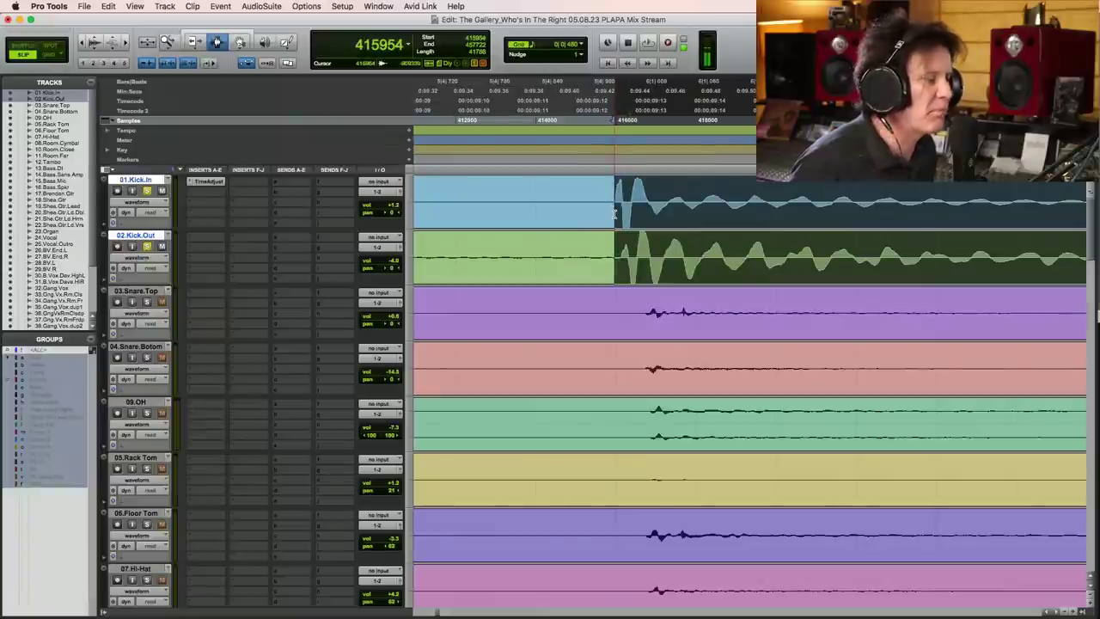
{"action": "key", "text": "space"}
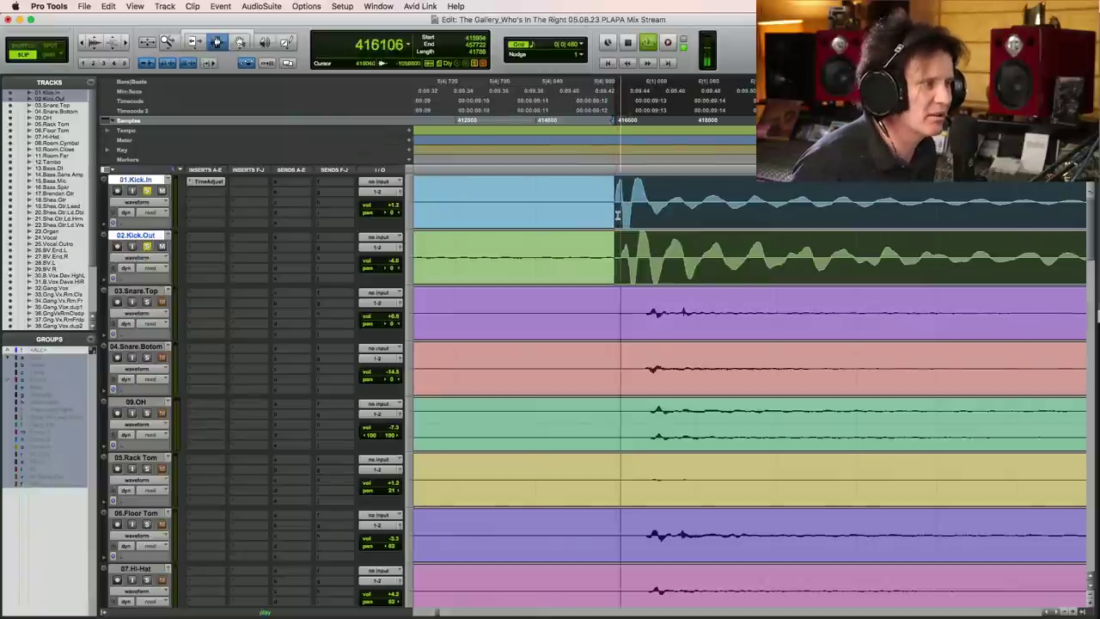
{"action": "left_click", "coordinate": [216, 185], "text": "super"}
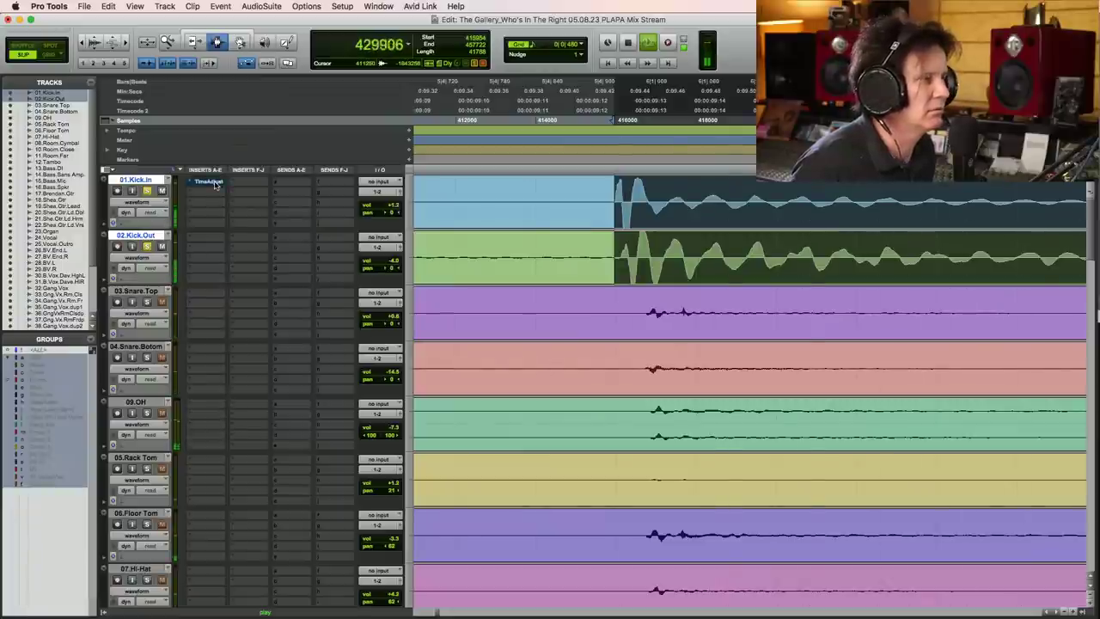
{"action": "left_click", "coordinate": [216, 184], "text": "super"}
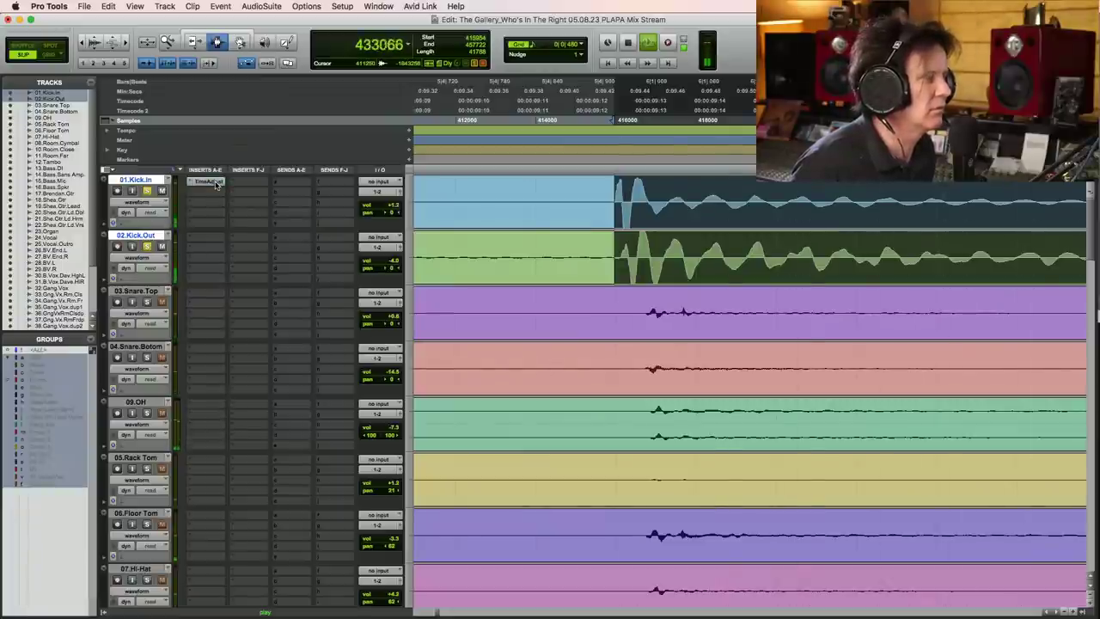
{"action": "left_click", "coordinate": [216, 185], "text": "super"}
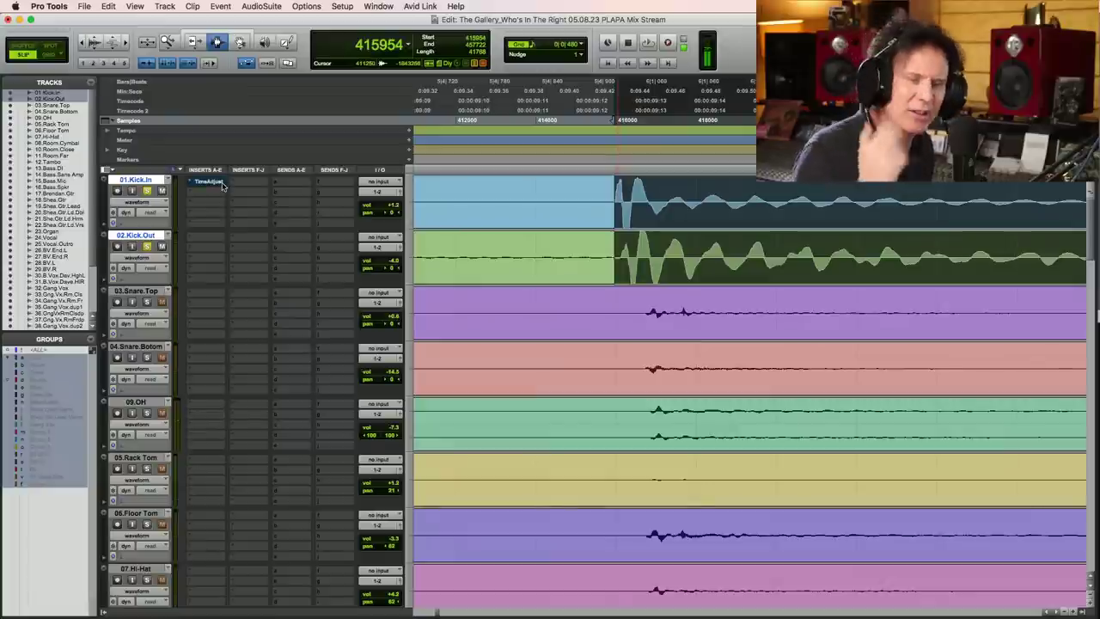
- Make the Time Adjuster insert on Kick In inactive
{"action": "left_click", "coordinate": [222, 185], "text": "super"}
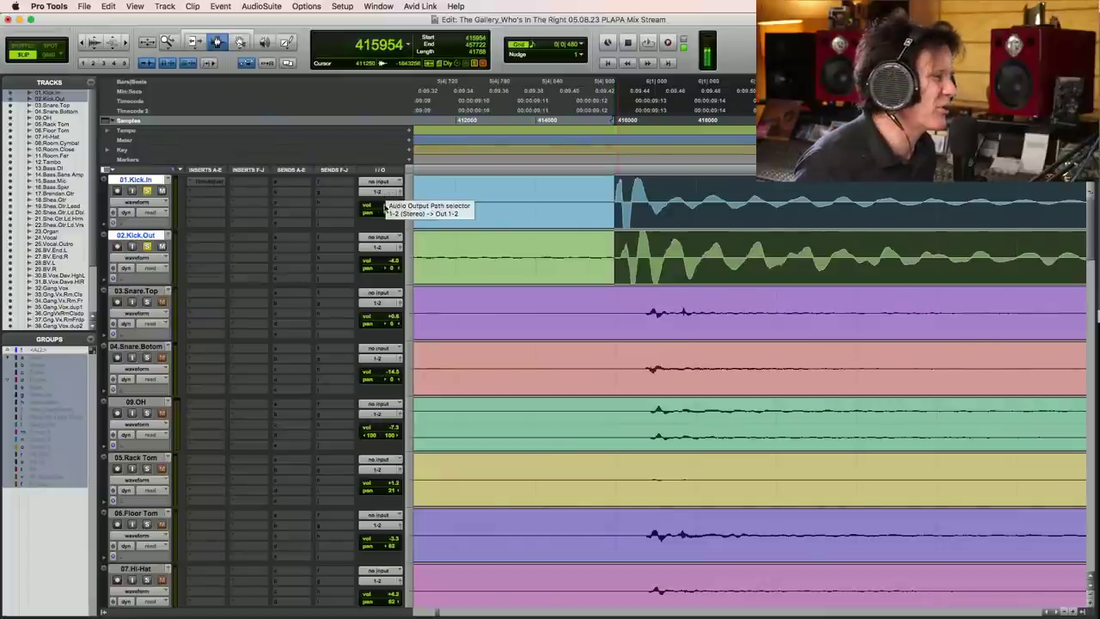
{"action": "key", "text": "super+bracketleft"}
{"action": "key", "text": "super+bracketleft"}
{"action": "key", "text": "super+bracketleft"}
{"action": "key", "text": "super+bracketleft"}
{"action": "key", "text": "super+bracketleft"}
{"action": "key", "text": "super+bracketleft"}
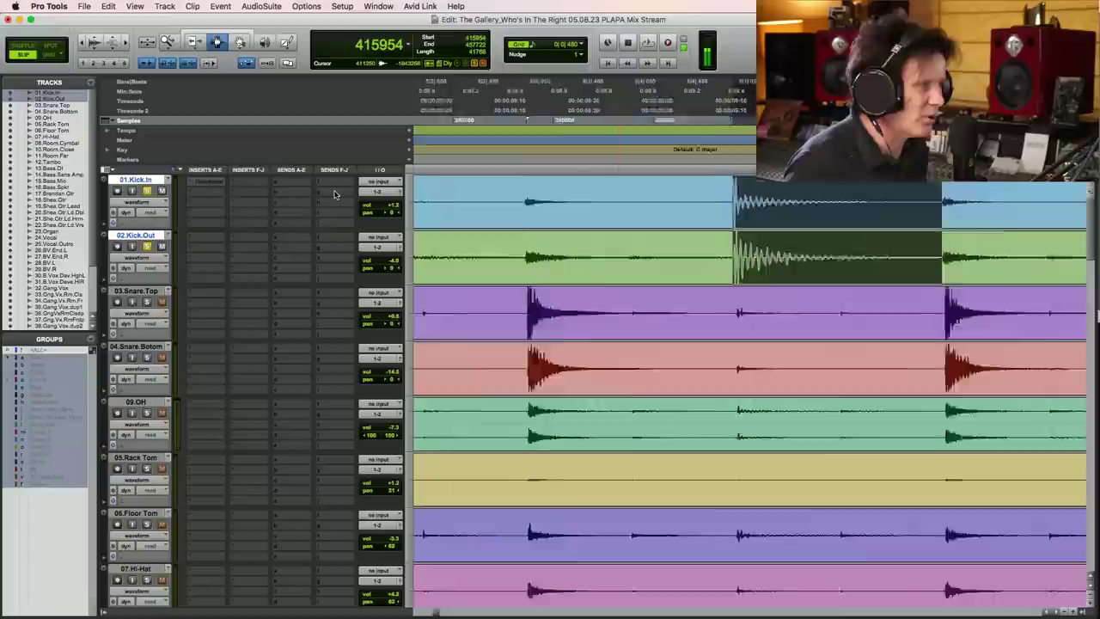
{"action": "key", "text": "F5"}
{"action": "left_click_drag", "start_coordinate": [419, 196], "coordinate": [551, 197]}
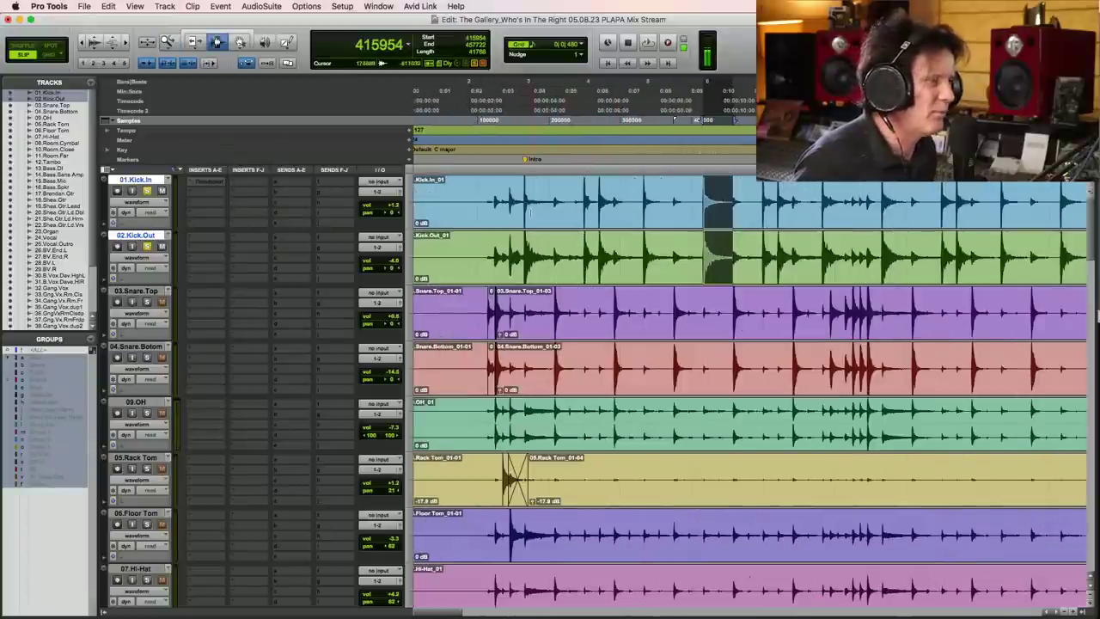
- Audition the soloed kick mics from sample 161867 near bar 3 and from sample 243602 just before bar 4
{"action": "left_click", "coordinate": [522, 203]}
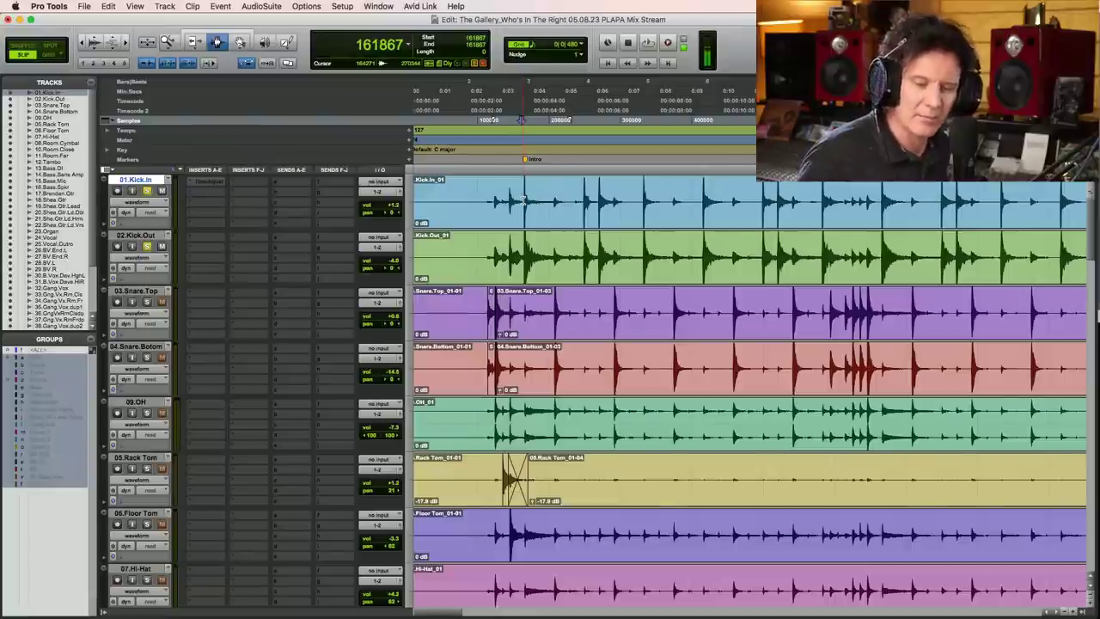
{"action": "key", "text": "space"}
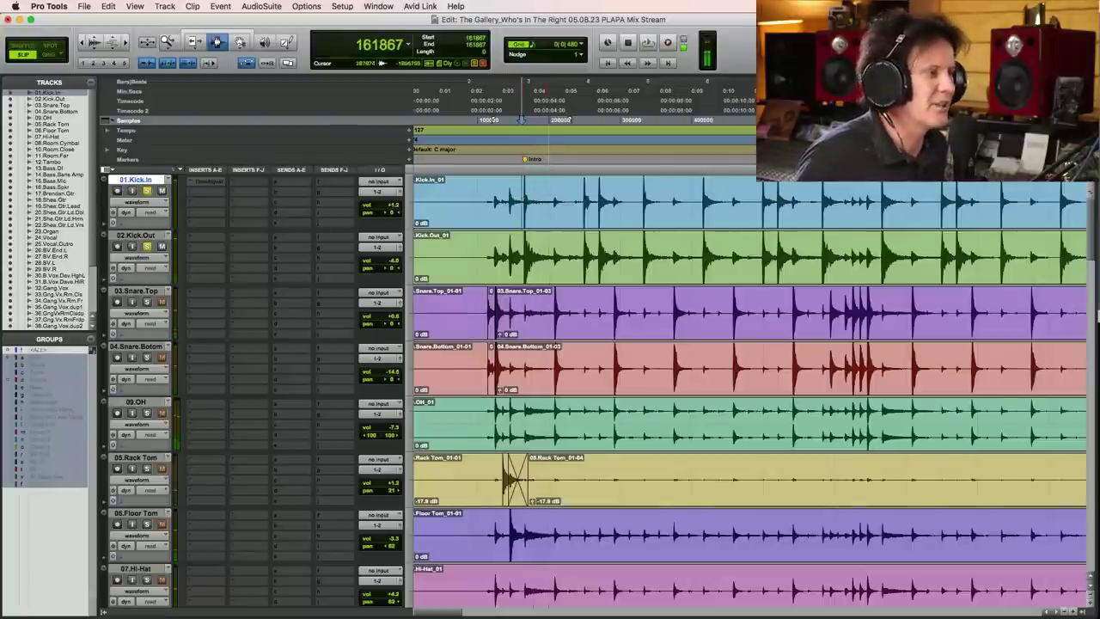
{"action": "left_click", "coordinate": [583, 208]}
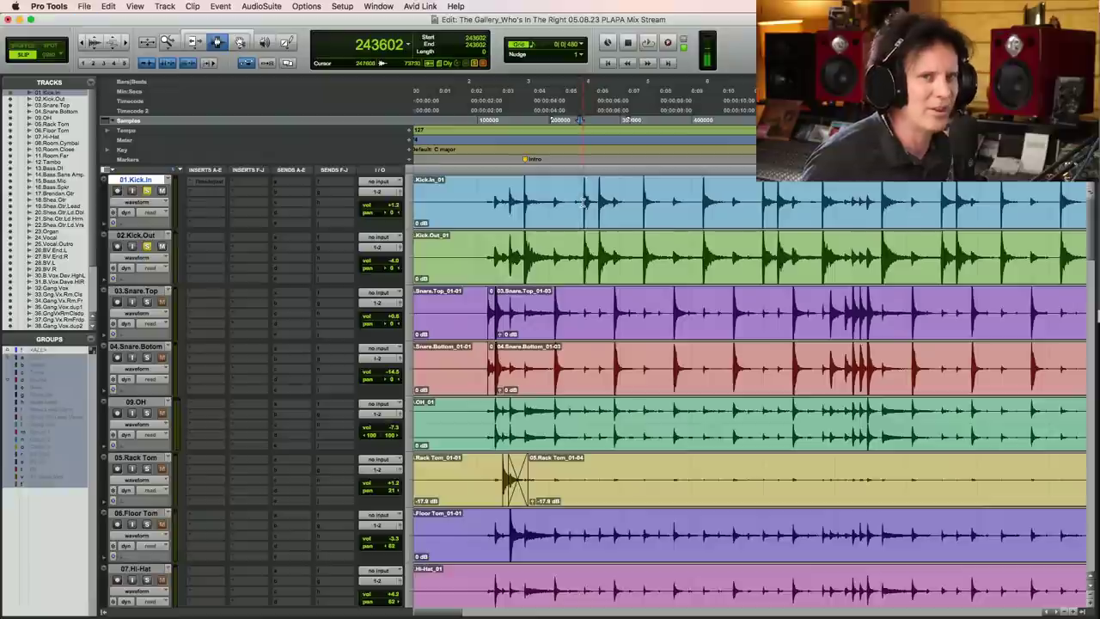
{"action": "key", "text": "space"}
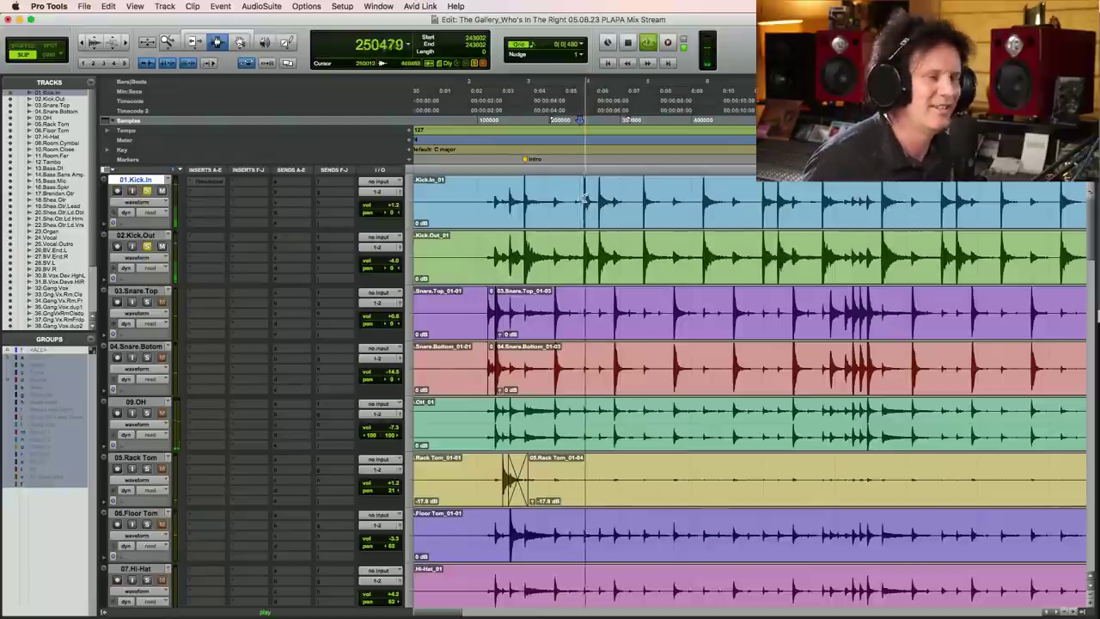
{"action": "key", "text": "space"}
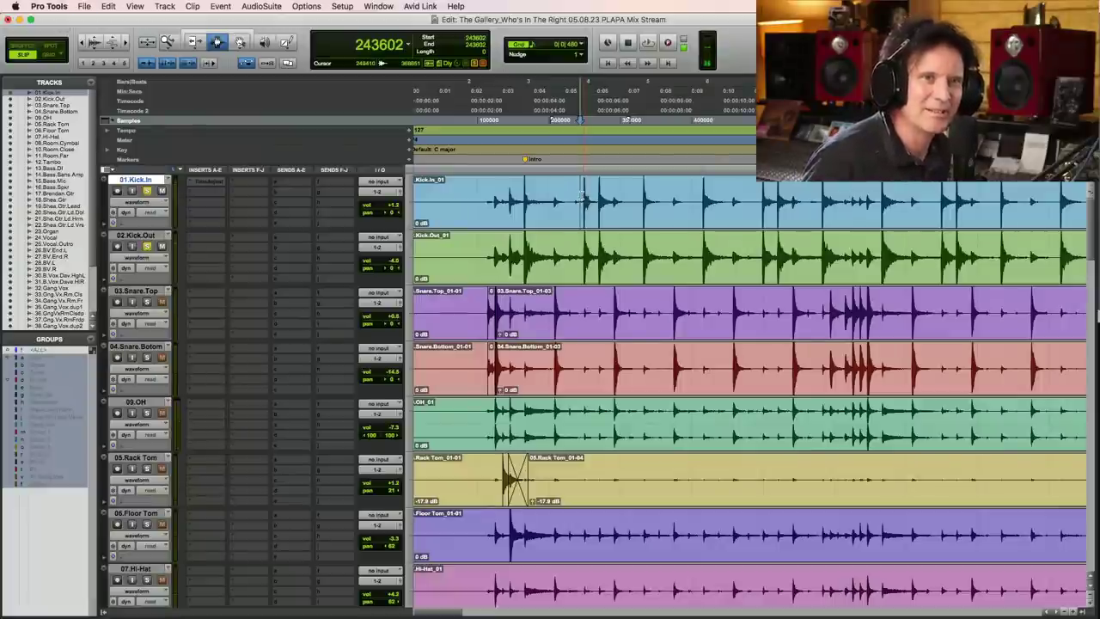
{"action": "key", "text": "space"}
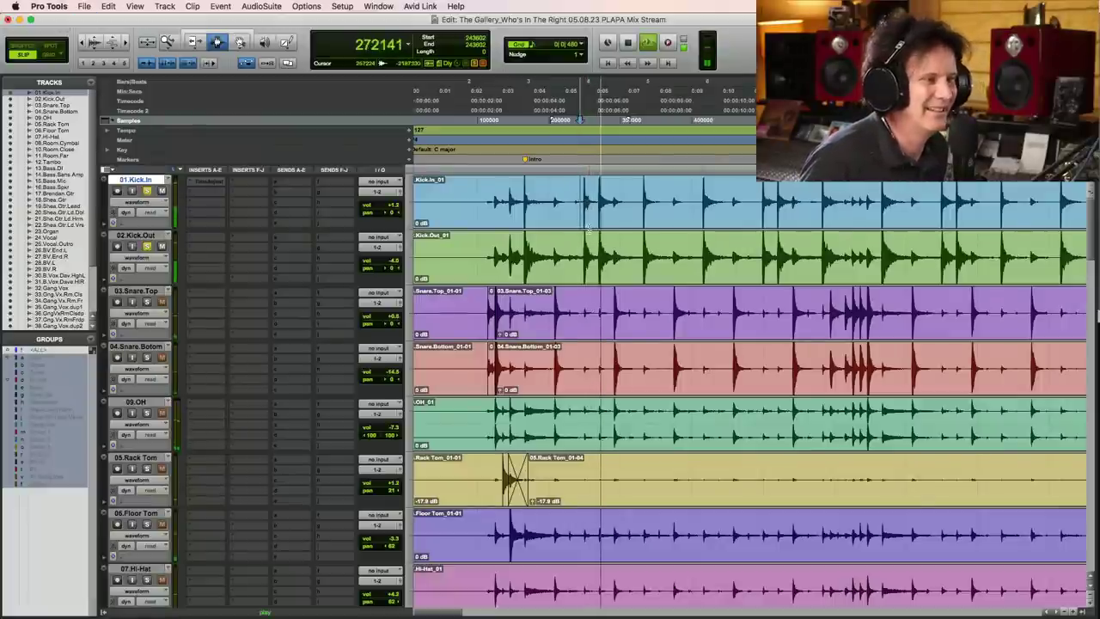
{"action": "key", "text": "space"}
- Play both kicks from sample 244430 and follow their waveforms through the intro into the verse
{"action": "key", "text": "super+bracketright"}
{"action": "key", "text": "super+bracketright"}
{"action": "key", "text": "super+bracketright"}
{"action": "left_click", "coordinate": [586, 208]}
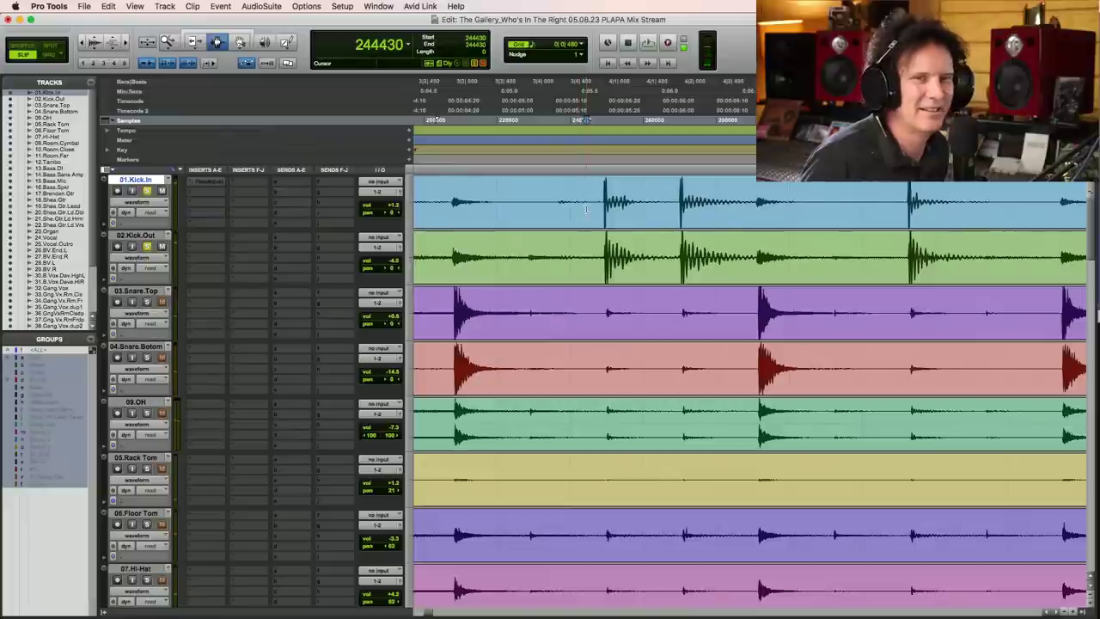
{"action": "key", "text": "space"}
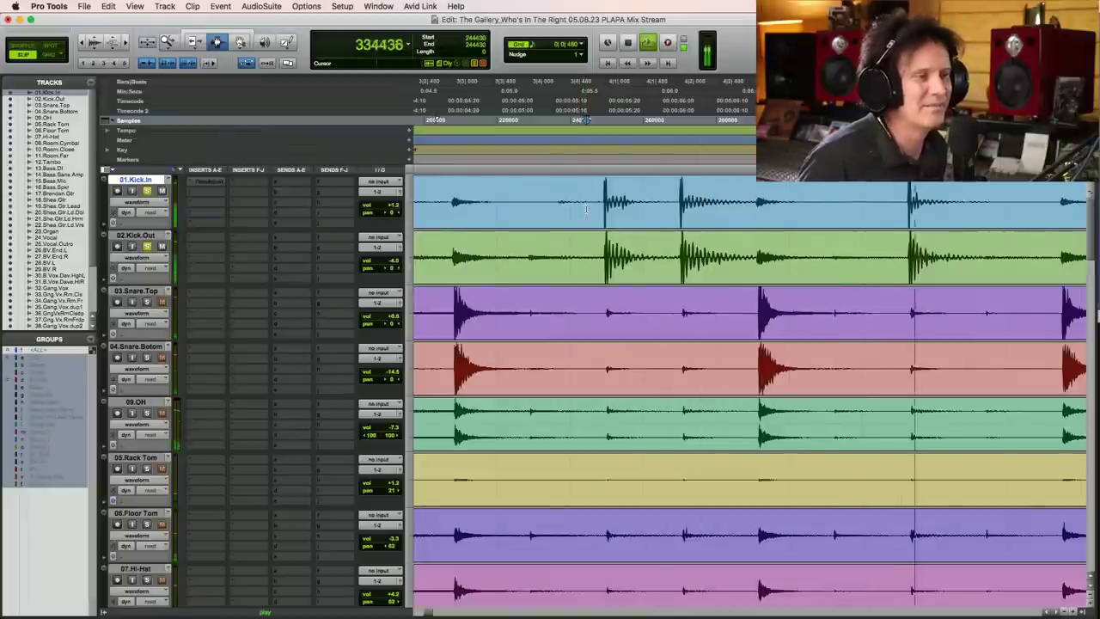
{"action": "key", "text": "super+bracketleft"}
{"action": "key", "text": "super+bracketleft"}
{"action": "key", "text": "super+bracketleft"}
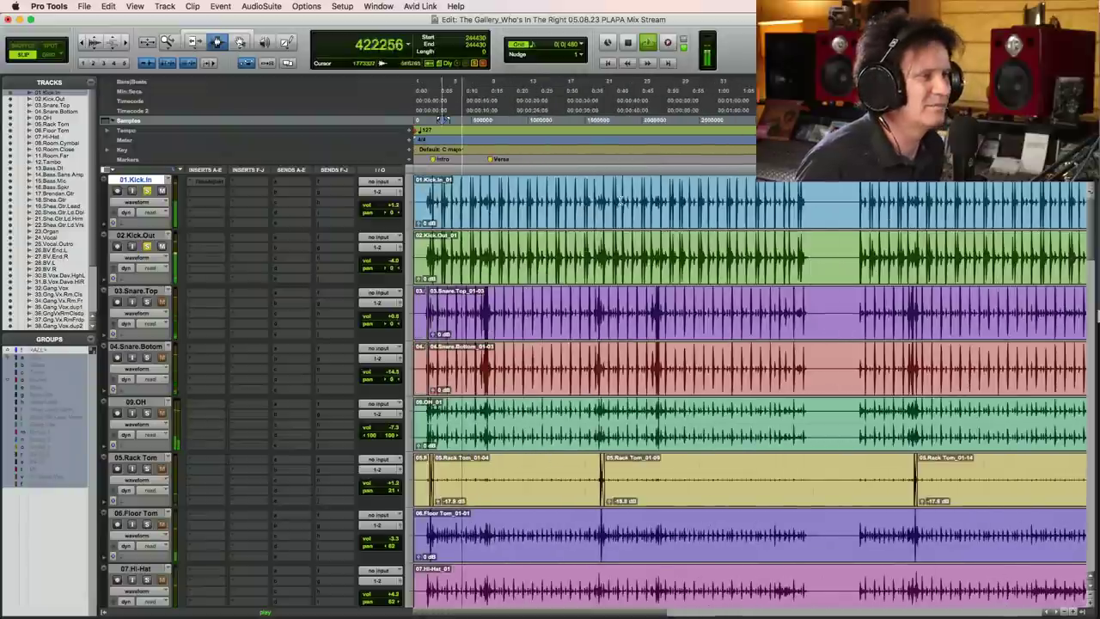
{"action": "double_click", "coordinate": [168, 42]}
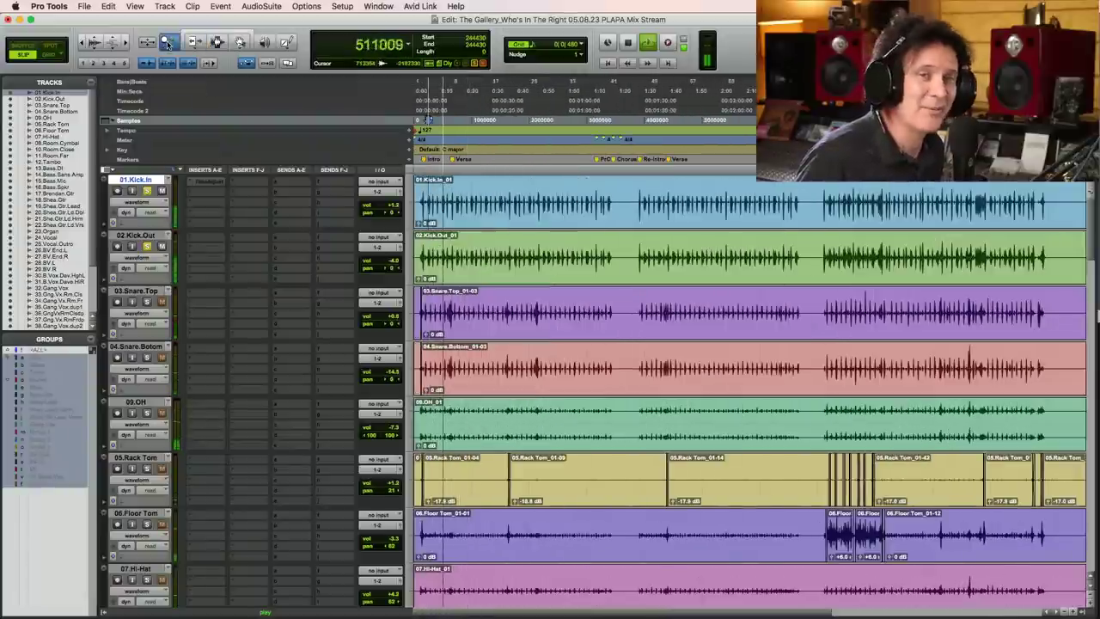
{"action": "left_click_drag", "start_coordinate": [418, 206], "coordinate": [526, 206]}
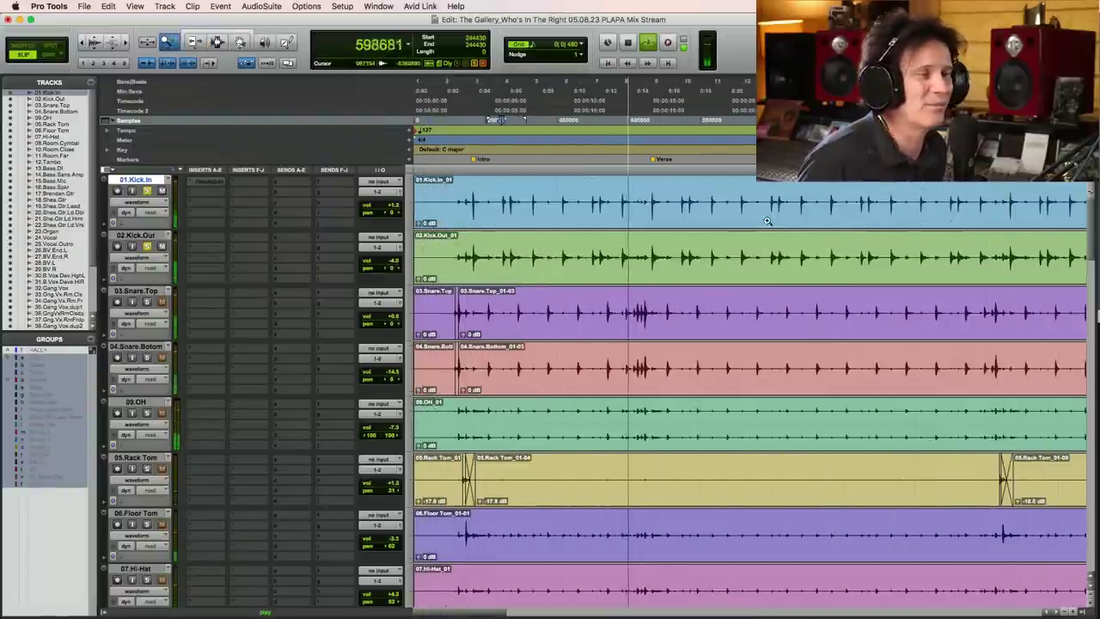
{"action": "left_click_drag", "start_coordinate": [619, 204], "coordinate": [746, 203]}
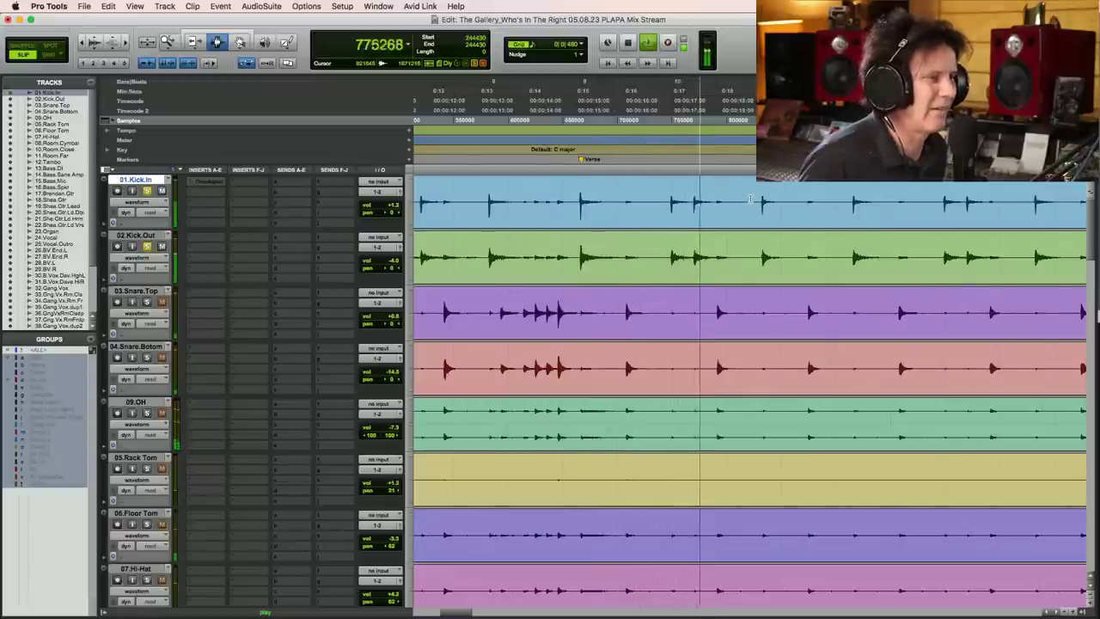
{"action": "key", "text": "space"}
- Select Snare.Top and Snare.Bottom, solo them in place of the kicks, and start playback from sample 244430
{"action": "key", "text": "super+bracketleft"}
{"action": "key", "text": "super+bracketleft"}
{"action": "key", "text": "super+bracketleft"}
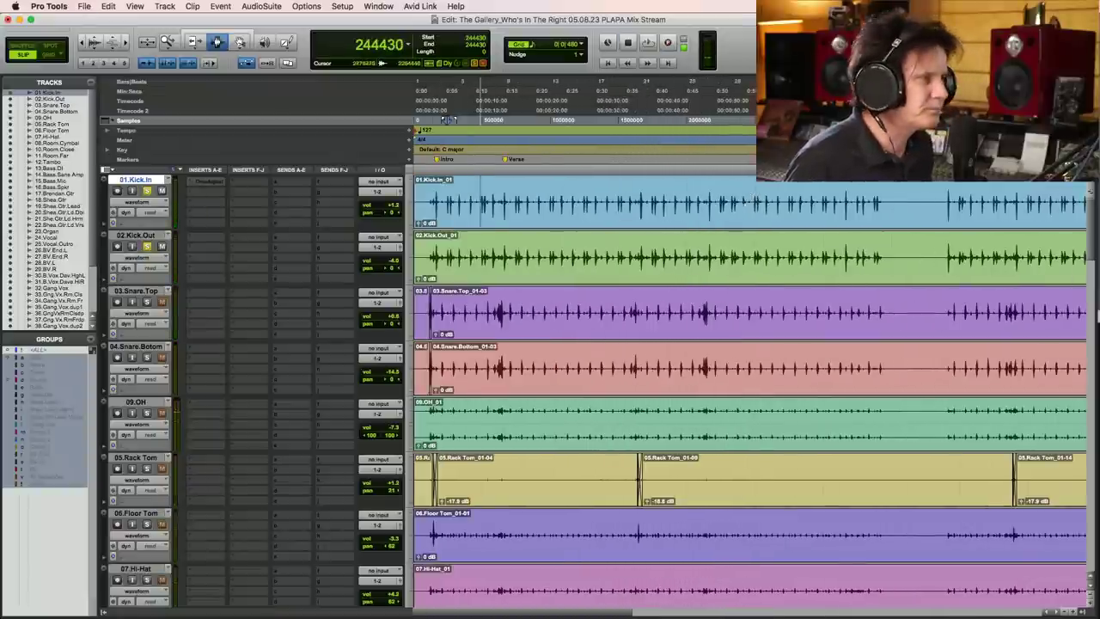
{"action": "left_click", "coordinate": [140, 292]}
{"action": "left_click", "coordinate": [138, 346], "text": "shift"}
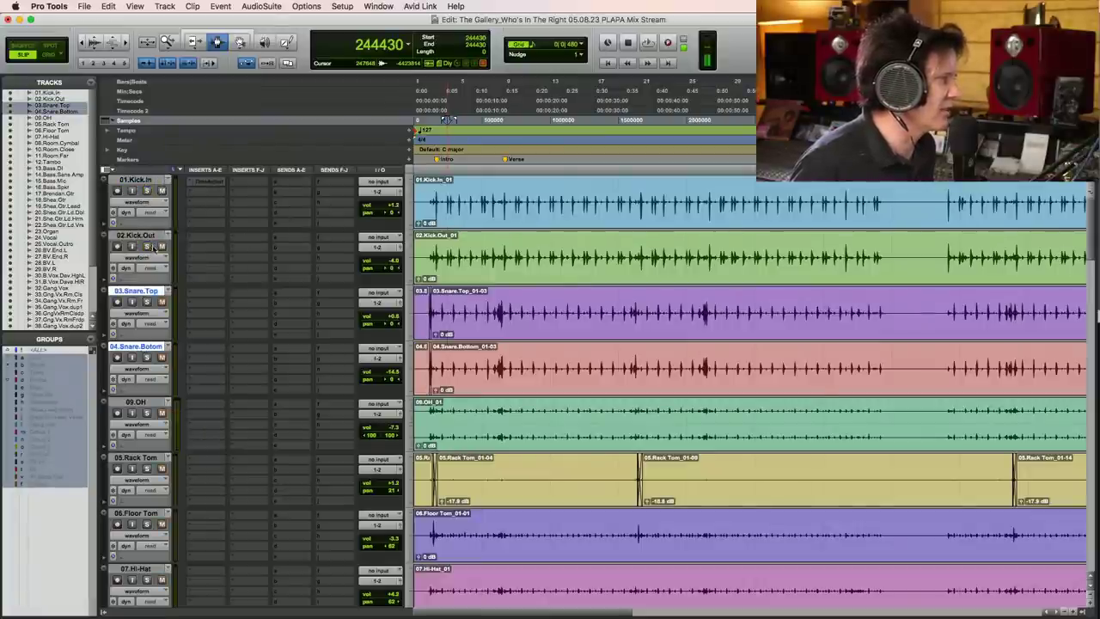
{"action": "left_click", "coordinate": [147, 302]}
{"action": "key", "text": "space"}
{"action": "key", "text": "F5"}
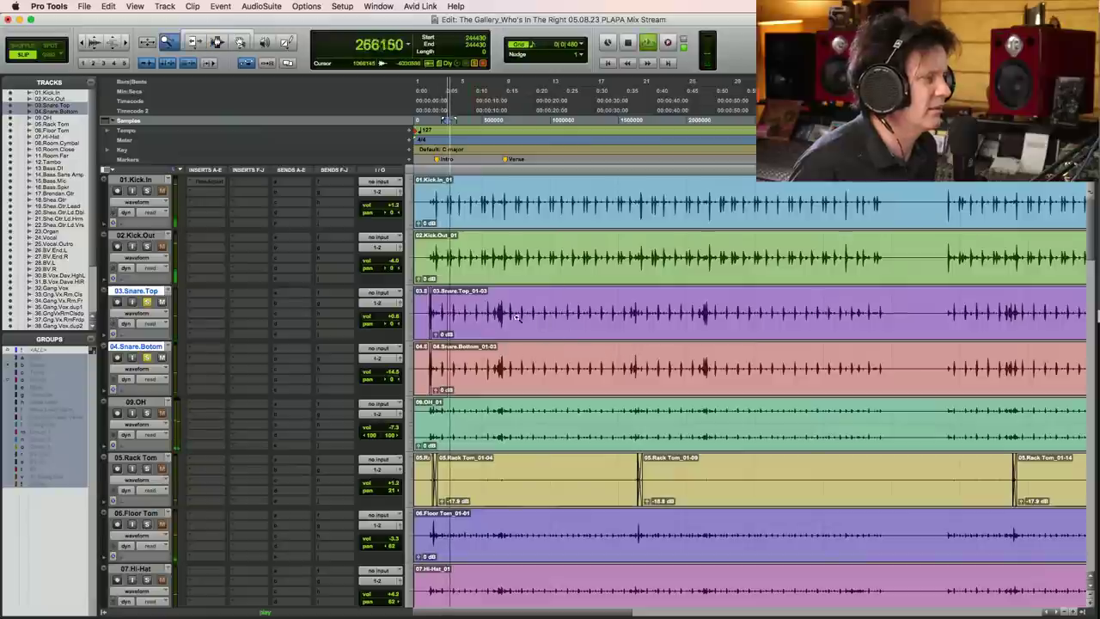
- Compare the Snare.Top and Snare.Bottom waveforms closely at the bar 5 snare hit while auditioning both mics
{"action": "key", "text": "ctrl+bracketright"}
{"action": "key", "text": "ctrl+bracketright"}
{"action": "left_click", "coordinate": [709, 308]}
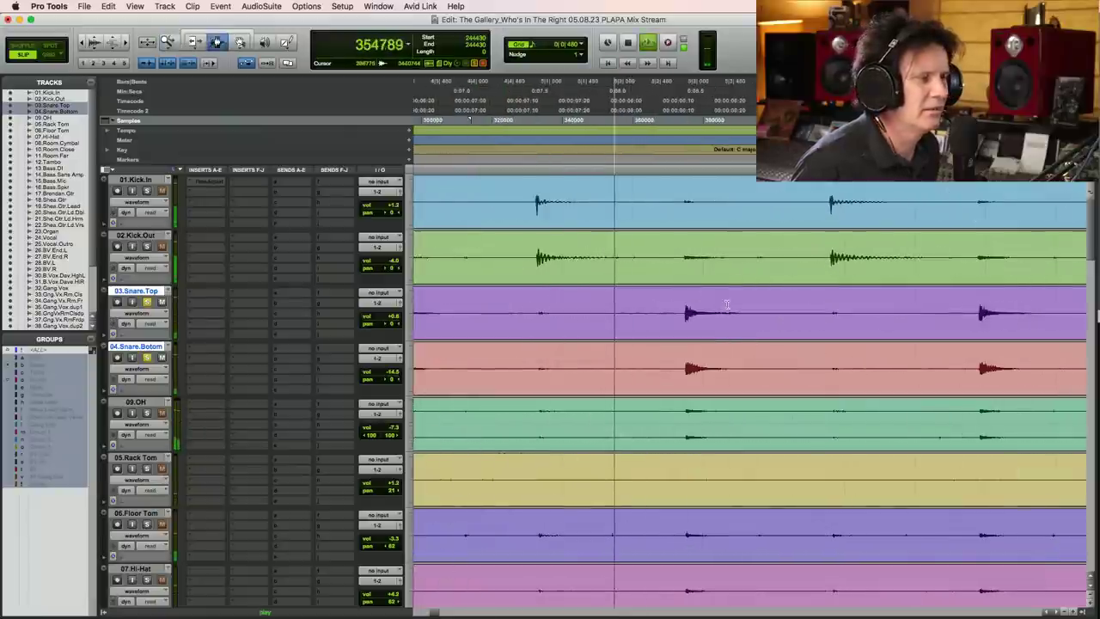
{"action": "key", "text": "space"}
{"action": "left_click_drag", "start_coordinate": [662, 319], "coordinate": [731, 296]}
{"action": "key", "text": "space"}
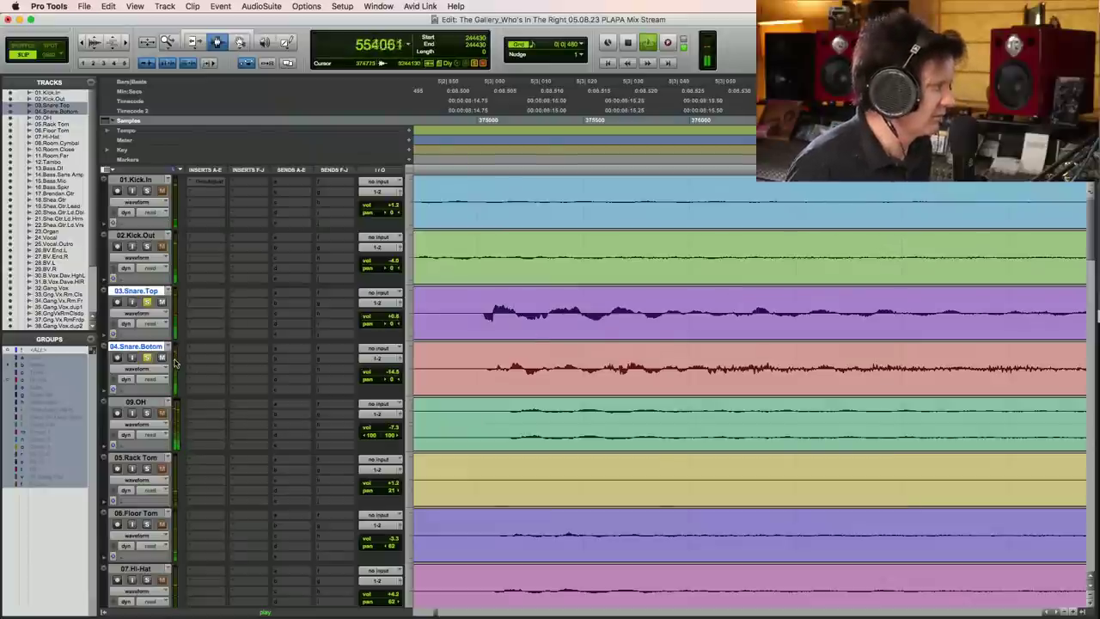
- Raise the Snare.Bottom track's volume while both snare mics play
{"action": "left_click_drag", "start_coordinate": [401, 378], "coordinate": [395, 367]}
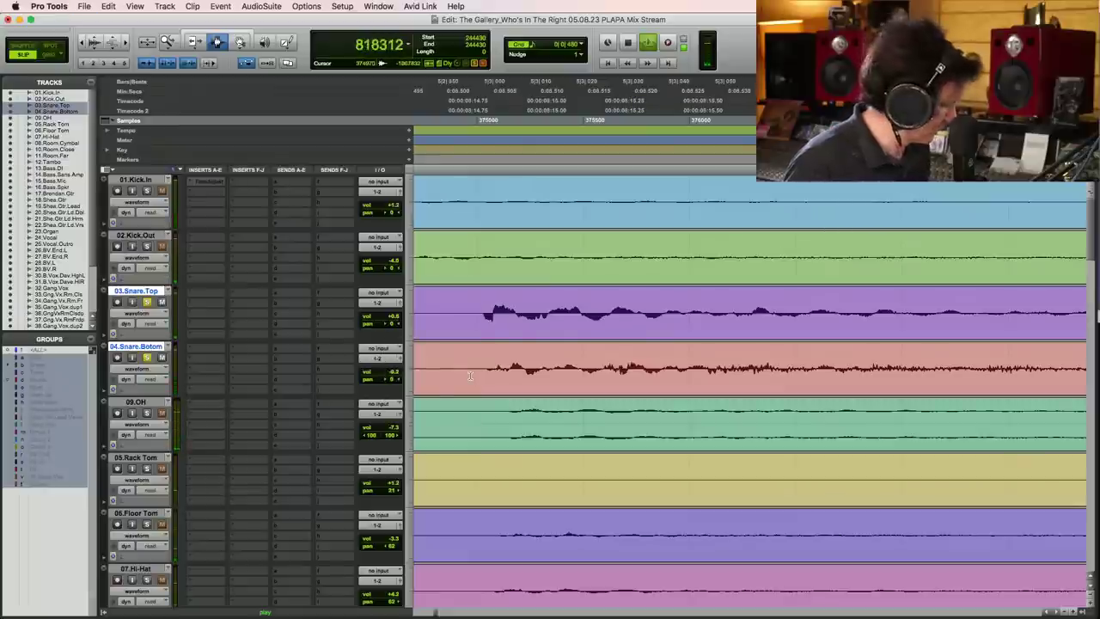
{"action": "key", "text": "r"}
{"action": "key", "text": "r"}
{"action": "key", "text": "r"}
{"action": "key", "text": "r"}
{"action": "key", "text": "r"}
{"action": "key", "text": "r"}
{"action": "key", "text": "r"}
{"action": "key", "text": "r"}
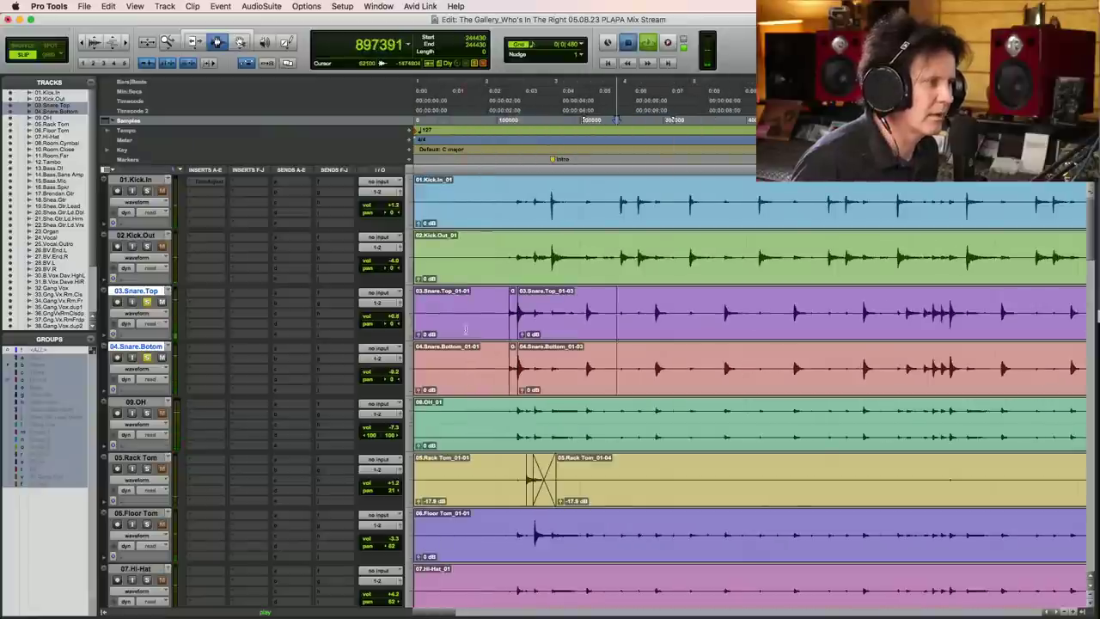
- Play the soloed snare mics from sample 108092, just before the opening fill
{"action": "key", "text": "space"}
{"action": "key", "text": "t"}
{"action": "key", "text": "t"}
{"action": "left_click", "coordinate": [620, 311]}
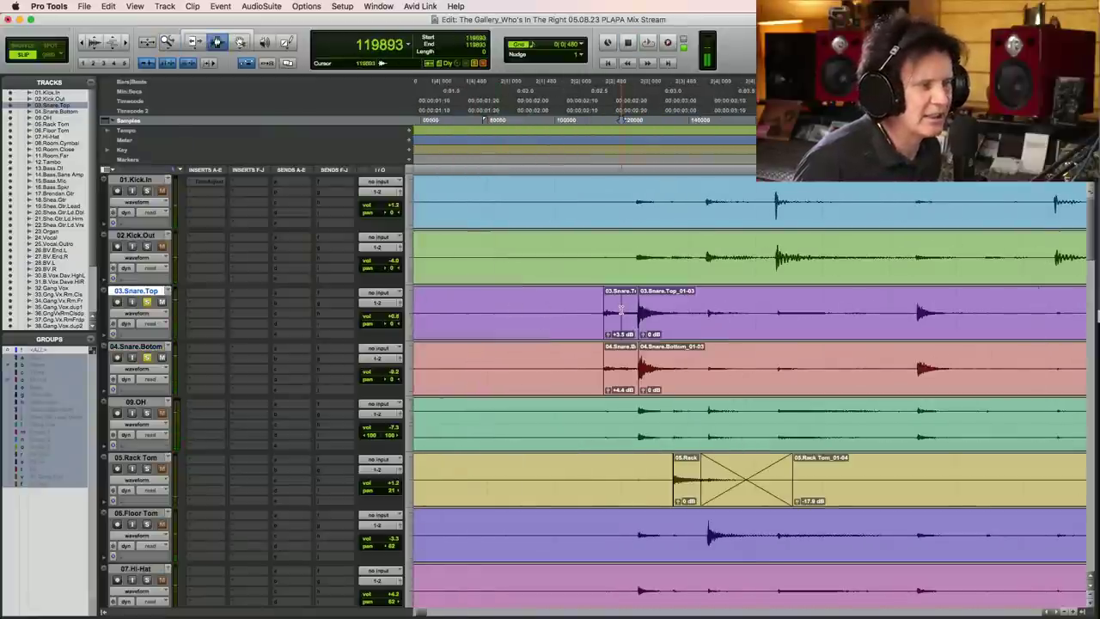
{"action": "key", "text": "space"}
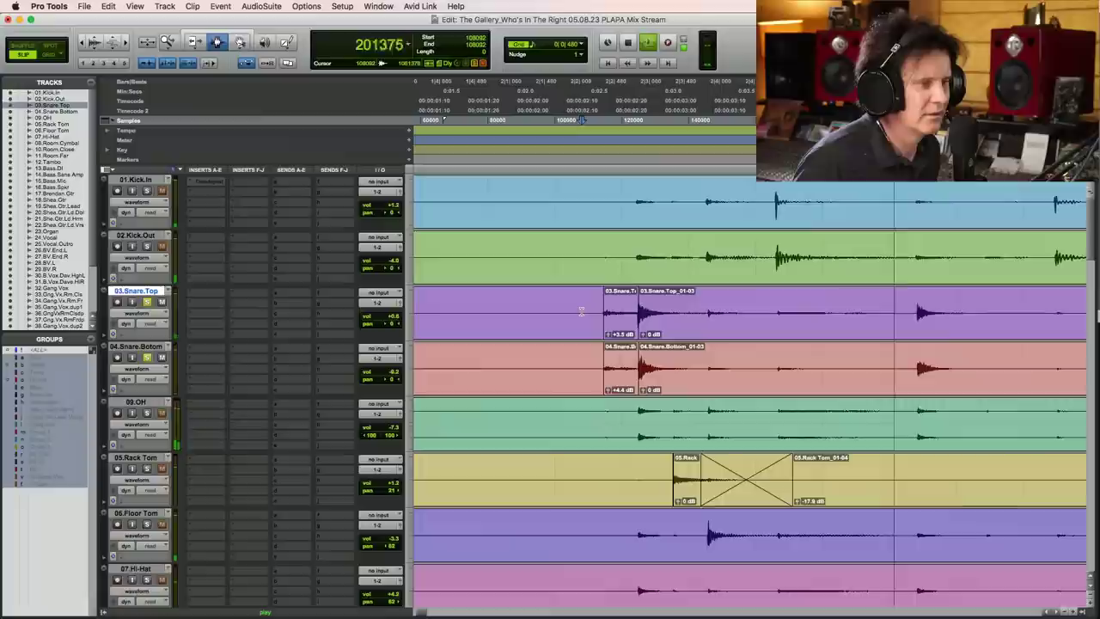
{"action": "key", "text": "super+bracketleft"}
{"action": "key", "text": "space"}
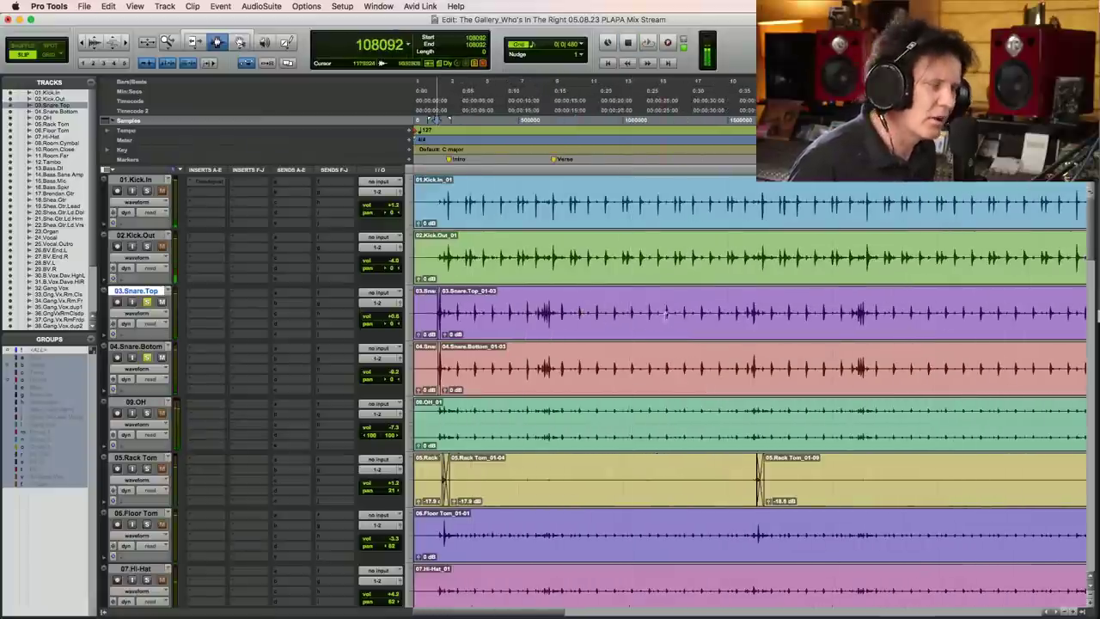
- Solo Kick.In and Kick.Out in place of the two snare tracks
{"action": "left_click", "coordinate": [147, 191], "text": "super"}
{"action": "left_click", "coordinate": [147, 246]}
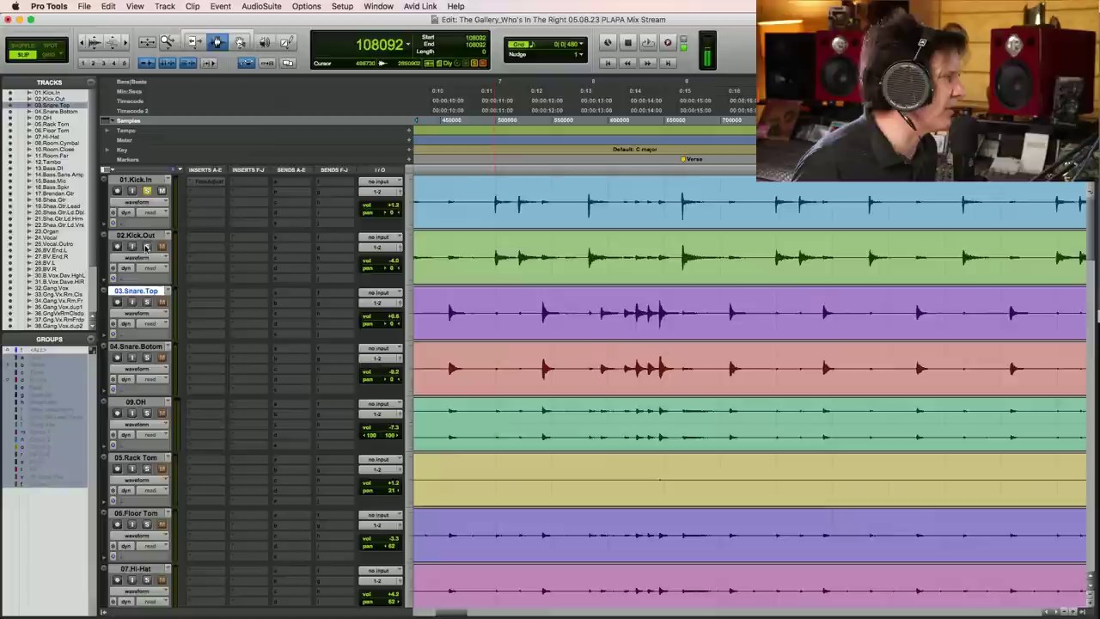
- Browse the mono EQ plug-ins and insert McDSP's FilterBank E606 EQ on the Kick.In track, moving its window clear for editing
{"action": "left_click", "coordinate": [191, 196]}
{"action": "mouse_move", "coordinate": [219, 192]}
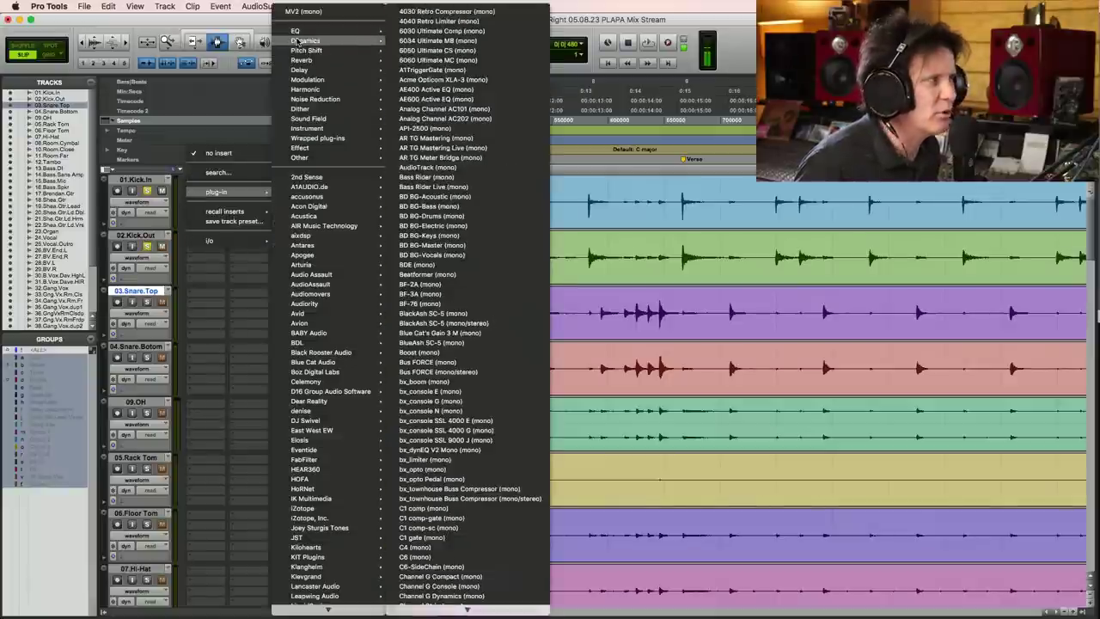
{"action": "mouse_move", "coordinate": [305, 32]}
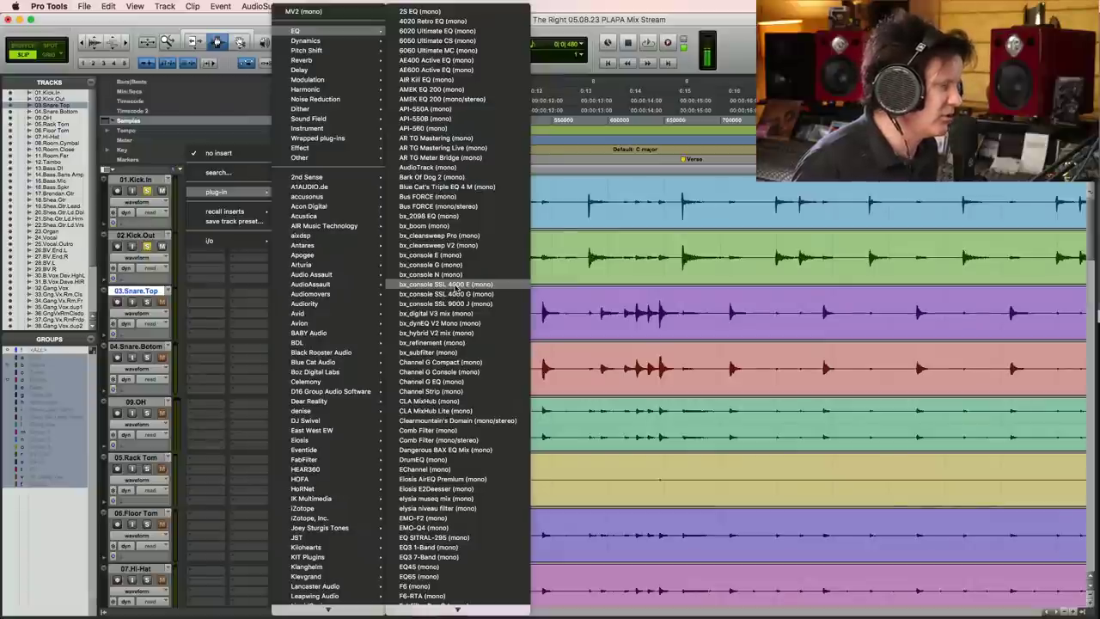
{"action": "scroll", "coordinate": [457, 379], "scroll_direction": "down", "scroll_amount": 10}
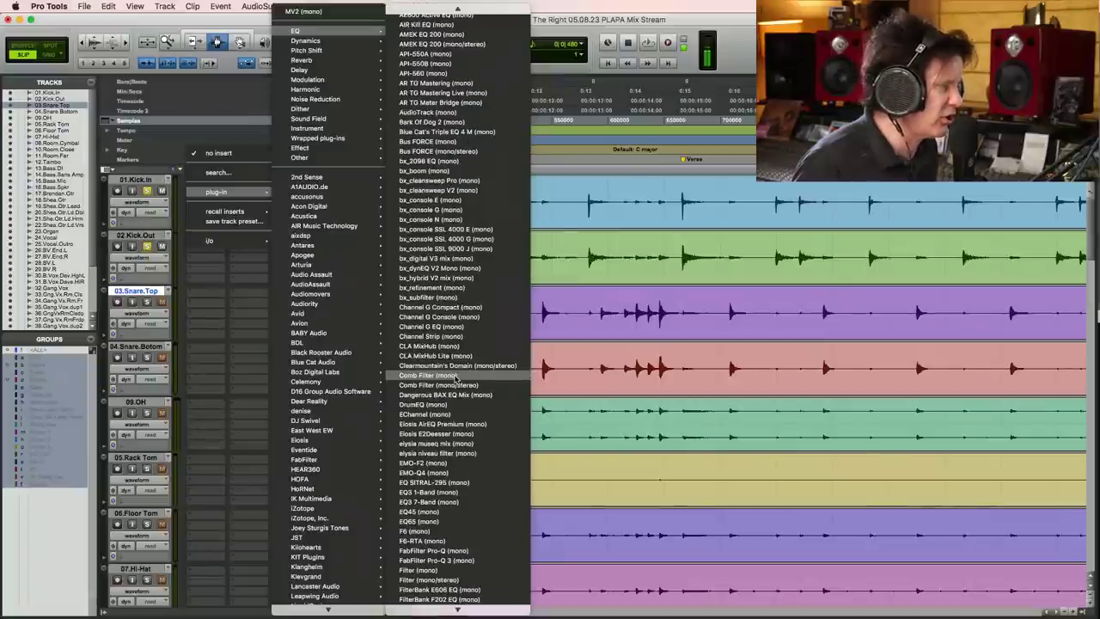
{"action": "scroll", "coordinate": [456, 378], "scroll_direction": "down", "scroll_amount": 20}
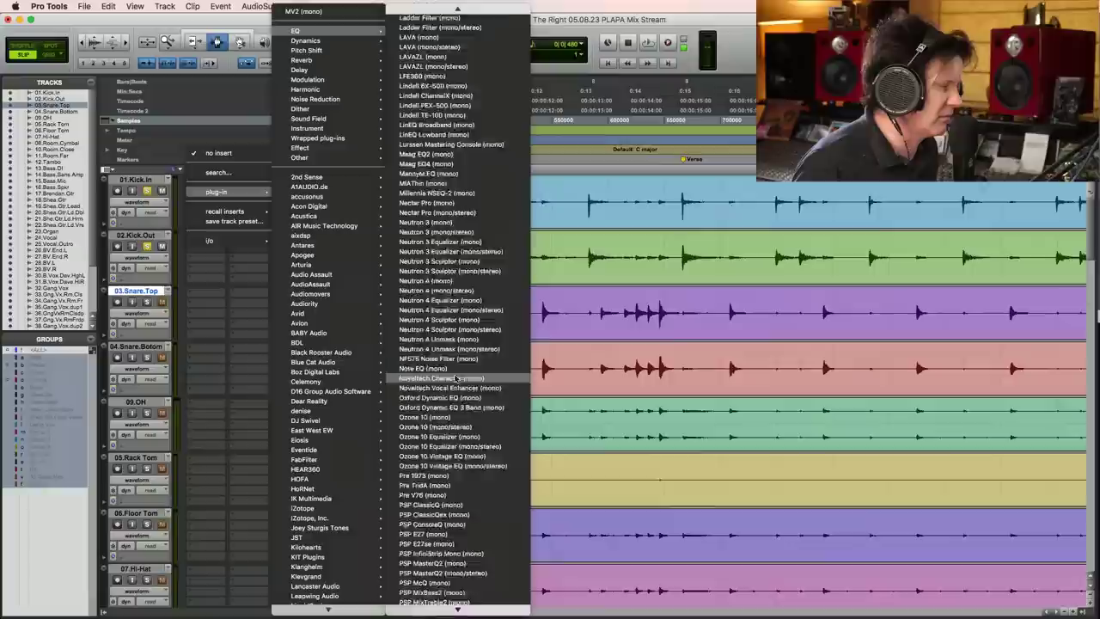
{"action": "scroll", "coordinate": [457, 376], "scroll_direction": "up", "scroll_amount": 20}
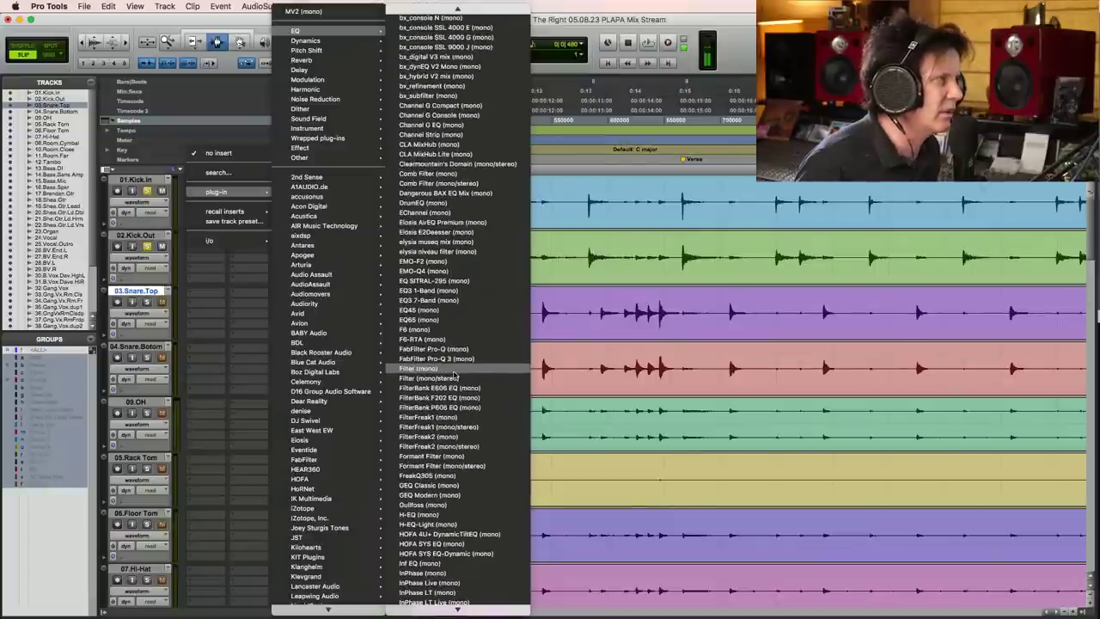
{"action": "scroll", "coordinate": [454, 375], "scroll_direction": "down", "scroll_amount": 20}
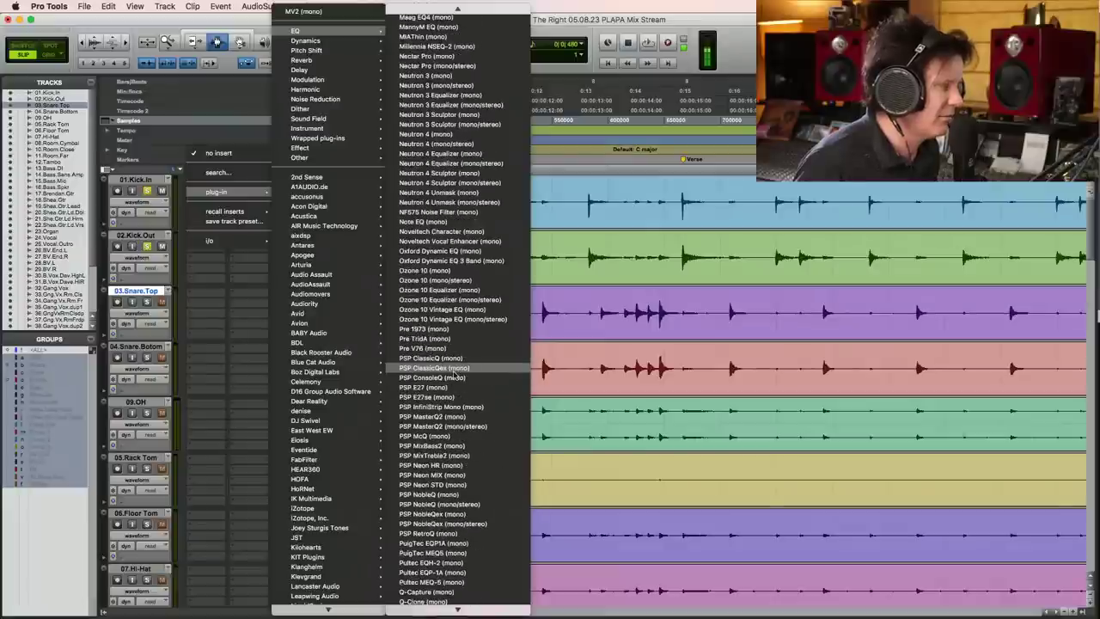
{"action": "scroll", "coordinate": [454, 375], "scroll_direction": "up", "scroll_amount": 5}
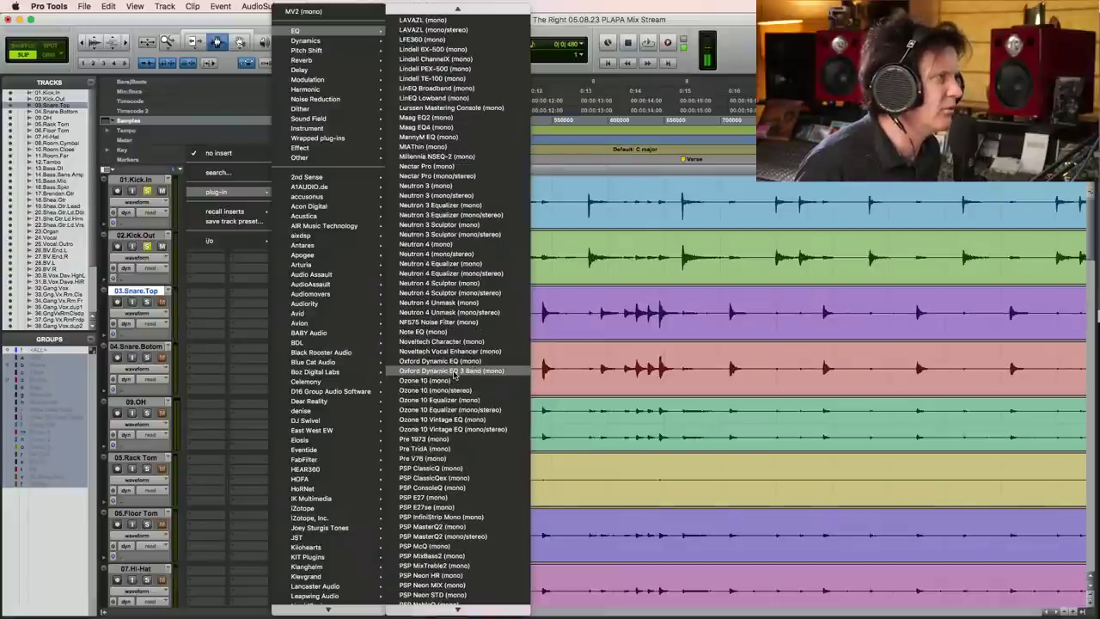
{"action": "mouse_move", "coordinate": [348, 29]}
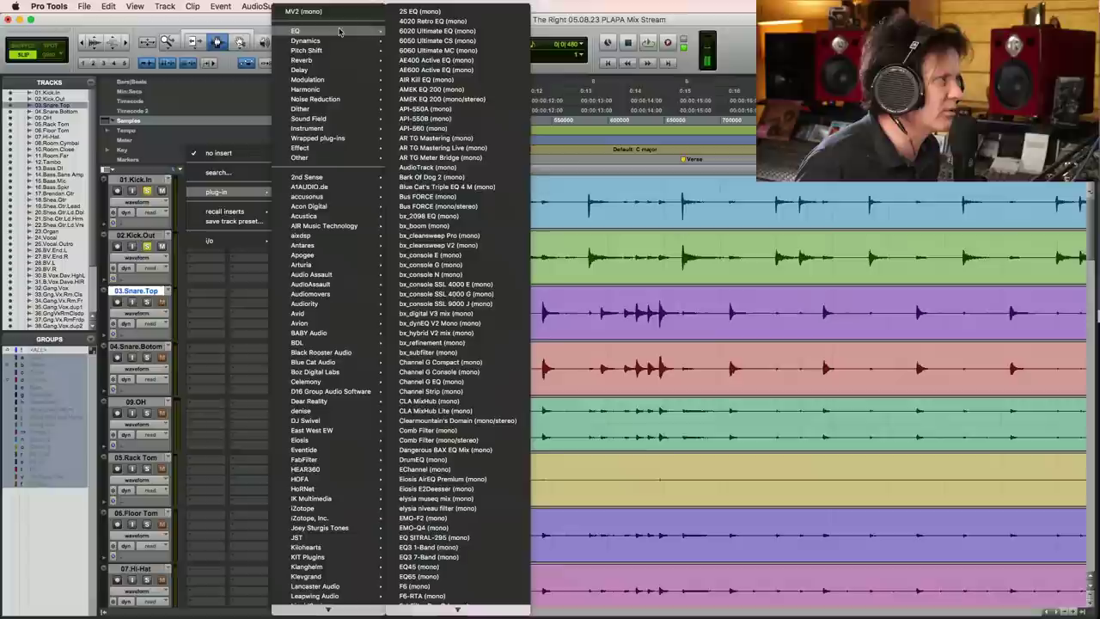
{"action": "scroll", "coordinate": [454, 364], "scroll_direction": "down", "scroll_amount": 20}
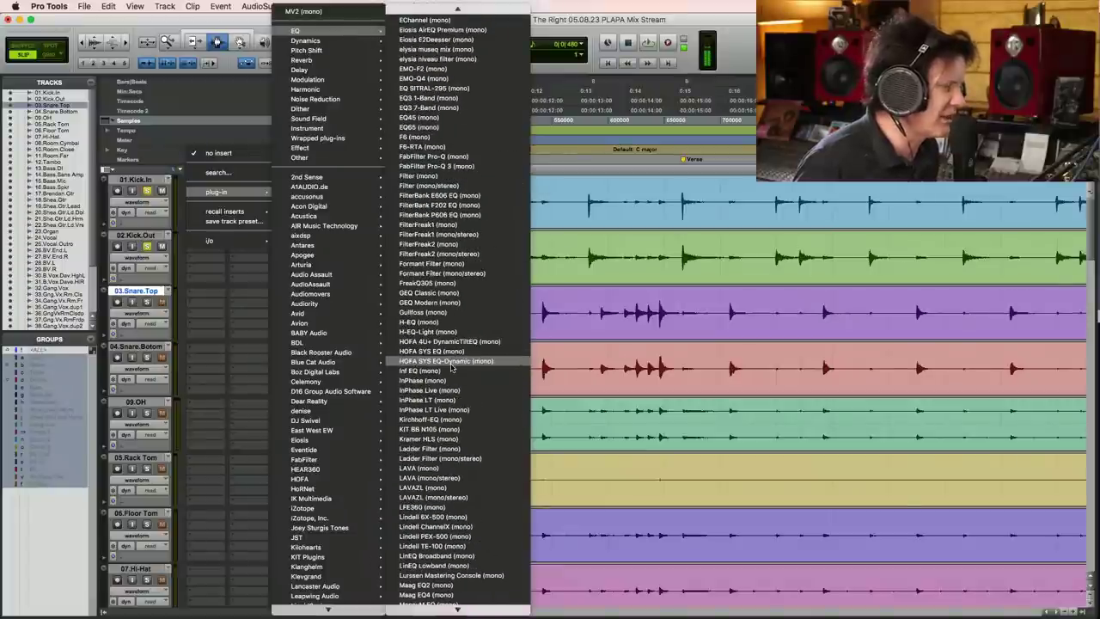
{"action": "scroll", "coordinate": [454, 365], "scroll_direction": "down", "scroll_amount": 15}
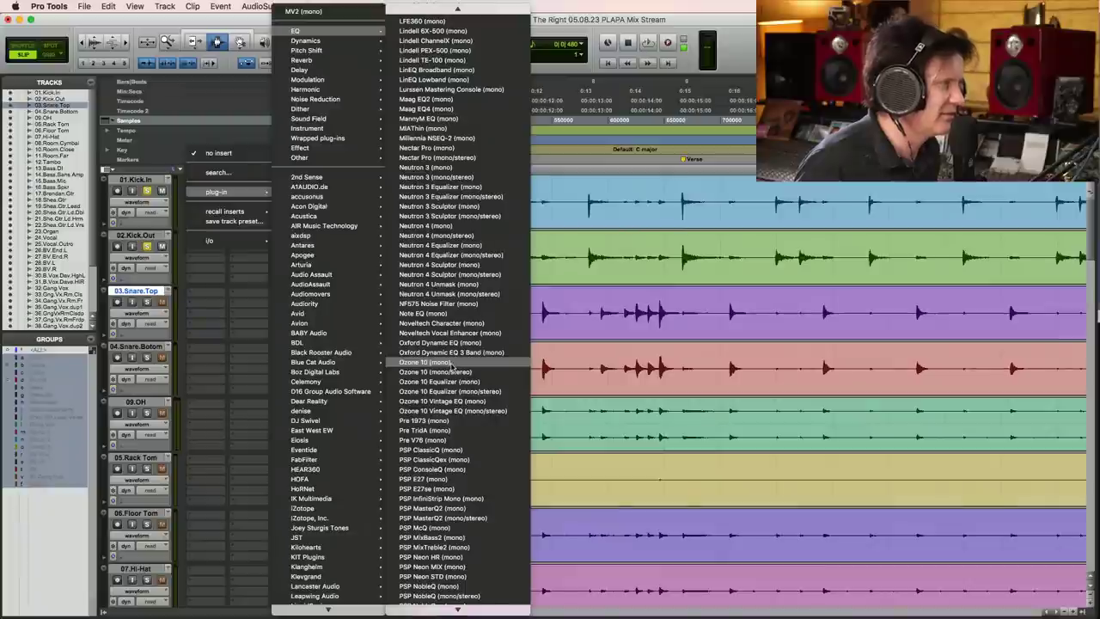
{"action": "scroll", "coordinate": [454, 364], "scroll_direction": "up", "scroll_amount": 2}
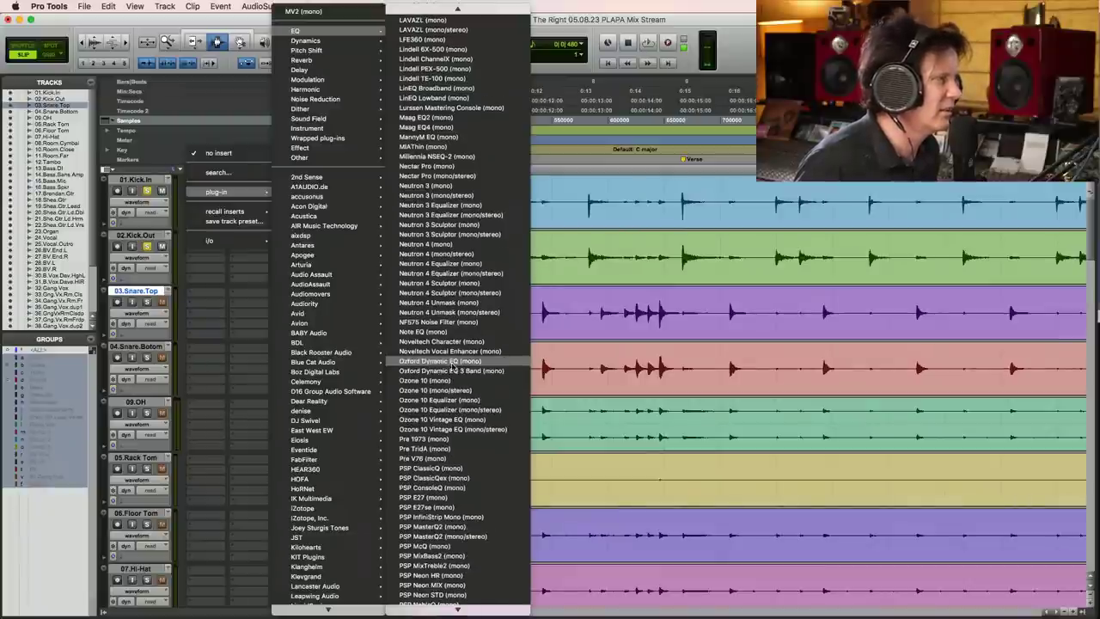
{"action": "scroll", "coordinate": [342, 387], "scroll_direction": "down", "scroll_amount": 4}
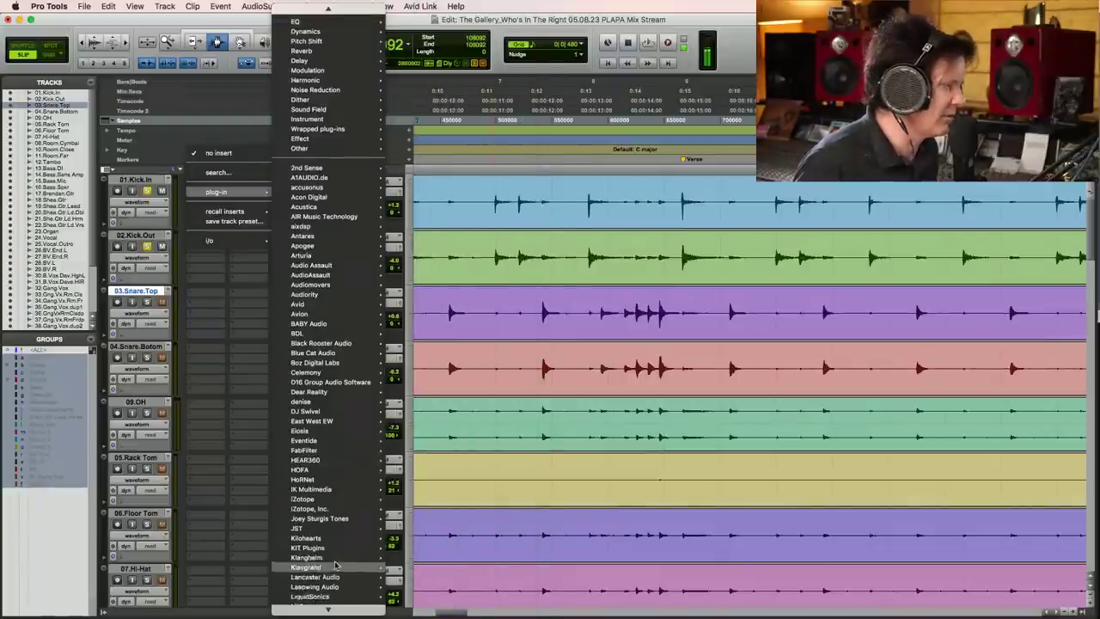
{"action": "mouse_move", "coordinate": [342, 514]}
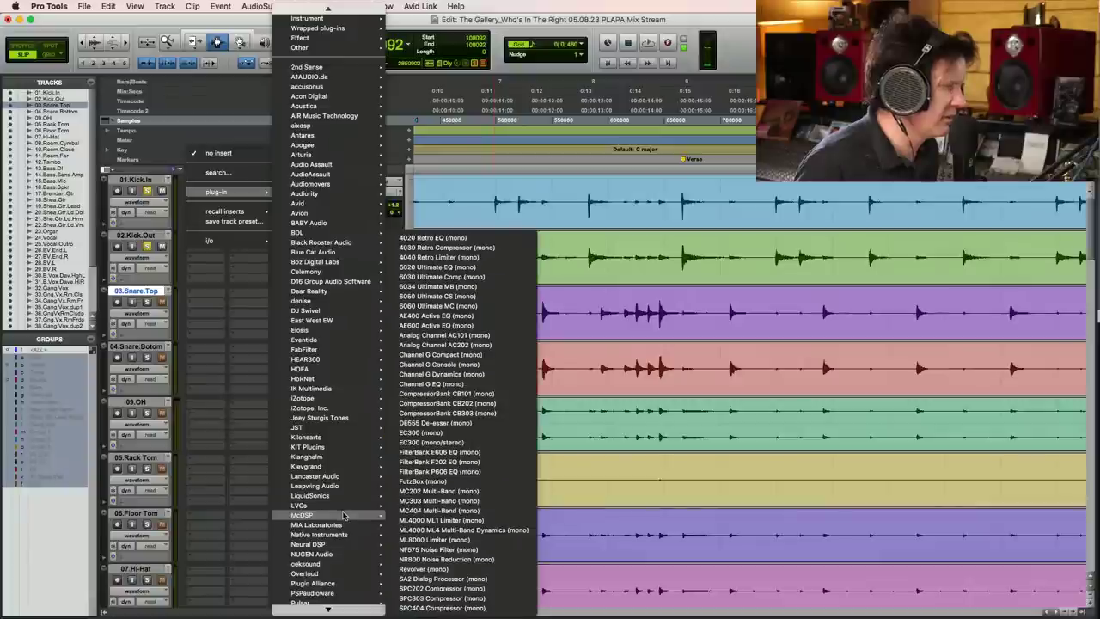
{"action": "left_click", "coordinate": [487, 452]}
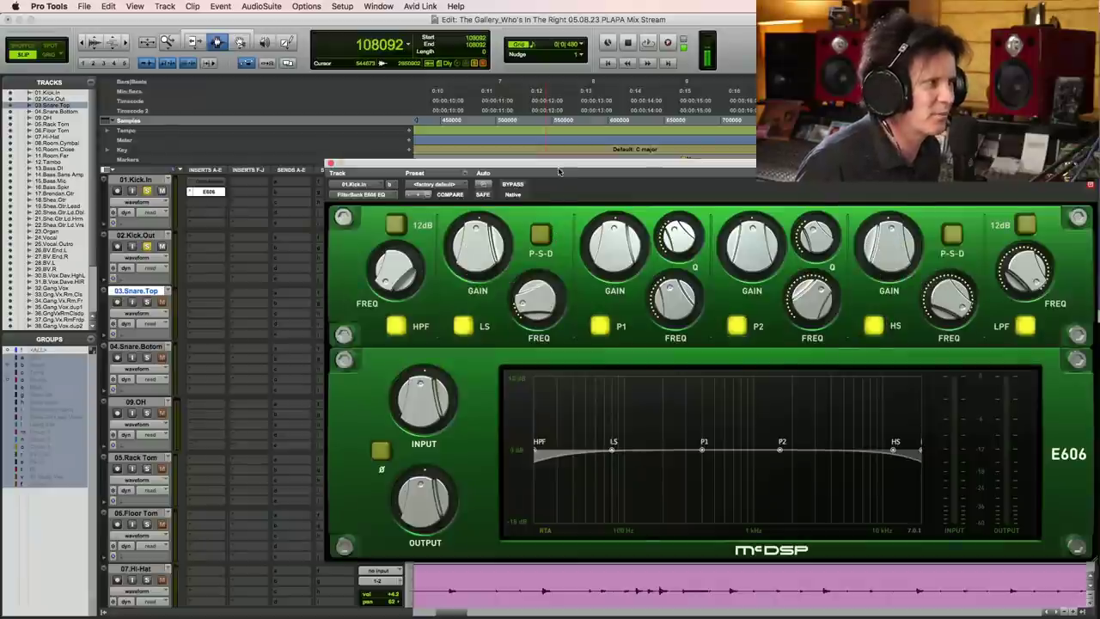
{"action": "left_click_drag", "start_coordinate": [566, 165], "coordinate": [465, 118]}
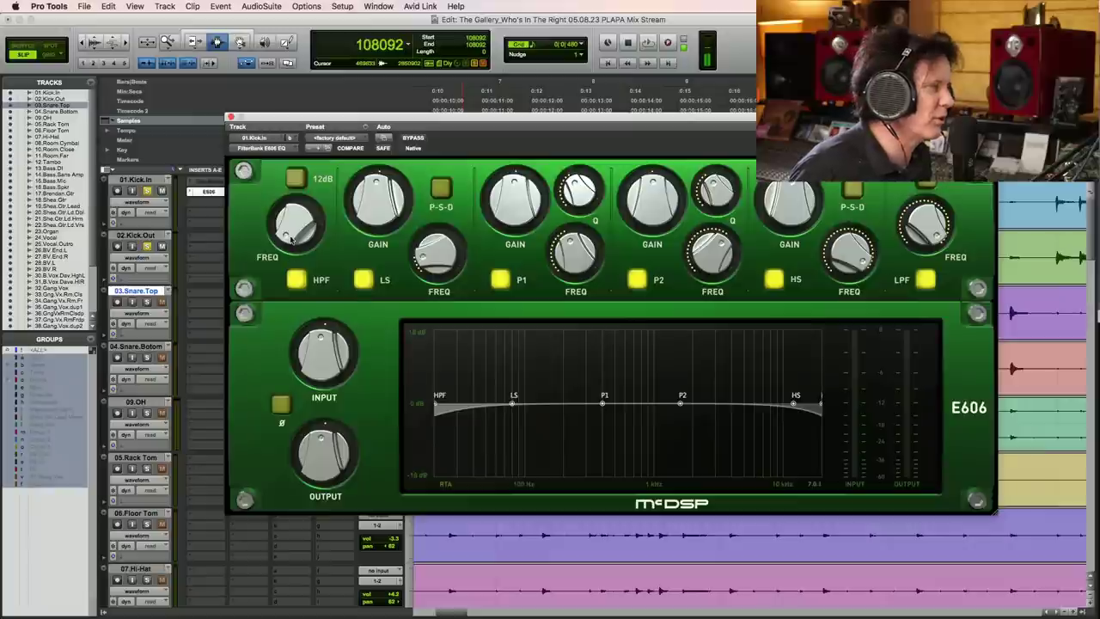
- Set the E606's high-pass frequency to 25.1 Hz and its low-shelf frequency to 61.3 Hz
{"action": "left_click_drag", "start_coordinate": [286, 239], "coordinate": [280, 230]}
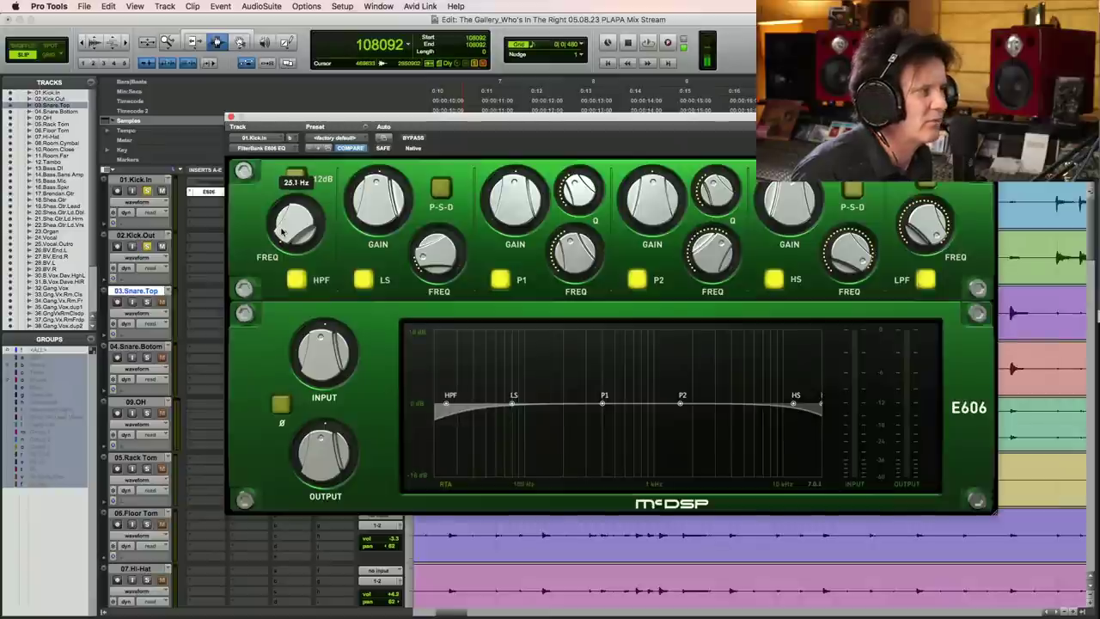
{"action": "mouse_move", "coordinate": [428, 268]}
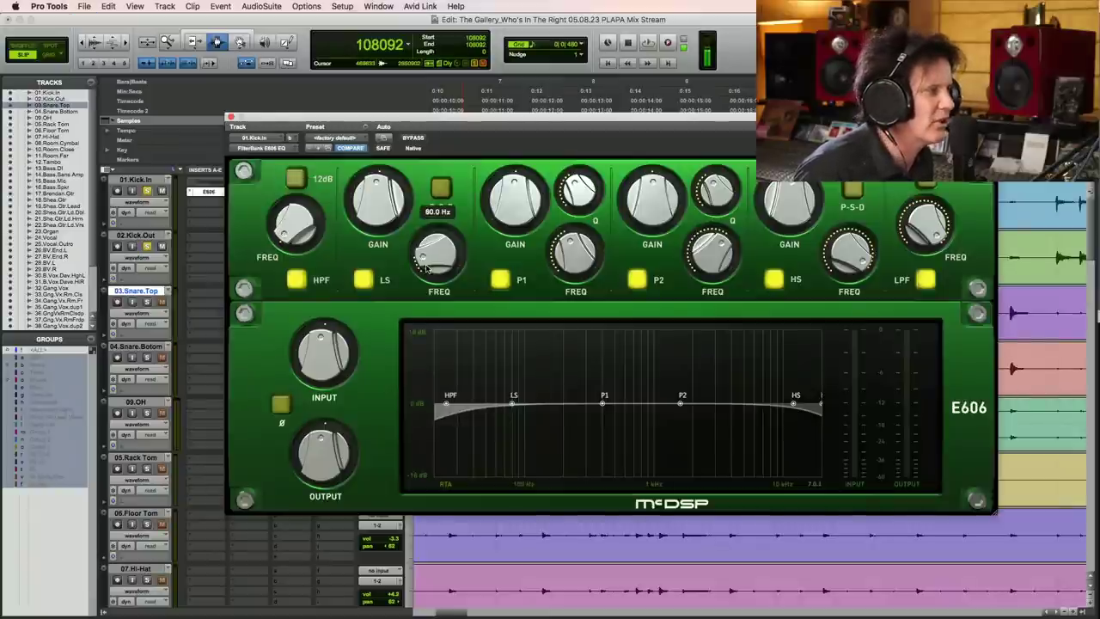
{"action": "left_click_drag", "start_coordinate": [426, 269], "coordinate": [429, 278]}
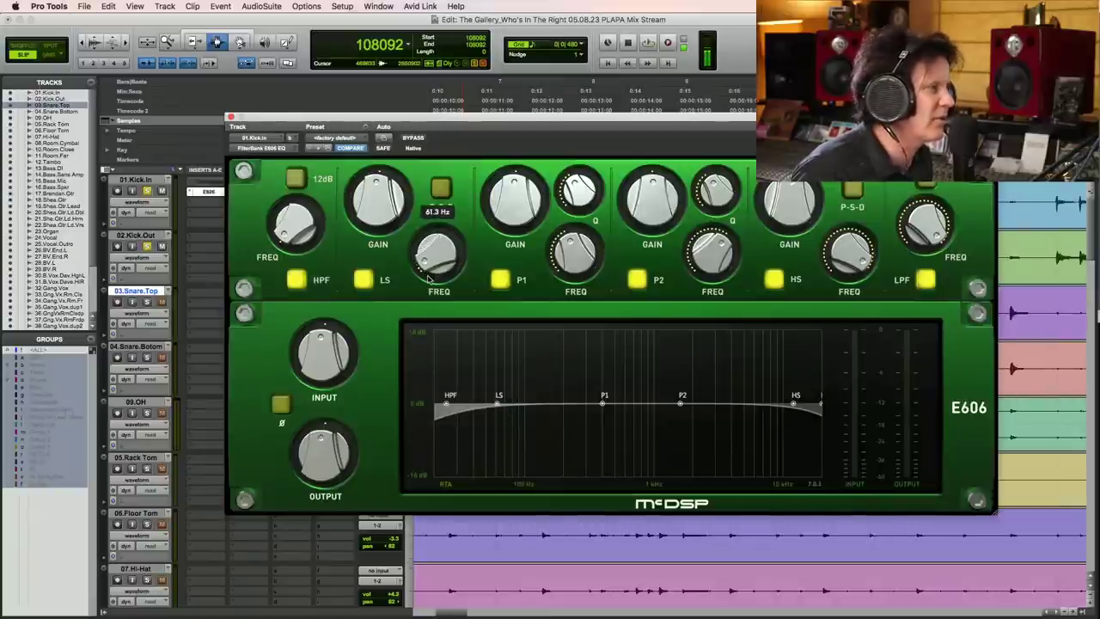
- Boost the low-shelf gain on Kick.In's E606 during playback and raise the high-pass frequency slightly
{"action": "key", "text": "space"}
{"action": "left_click_drag", "start_coordinate": [382, 210], "coordinate": [382, 199]}
{"action": "left_click_drag", "start_coordinate": [291, 236], "coordinate": [291, 239]}
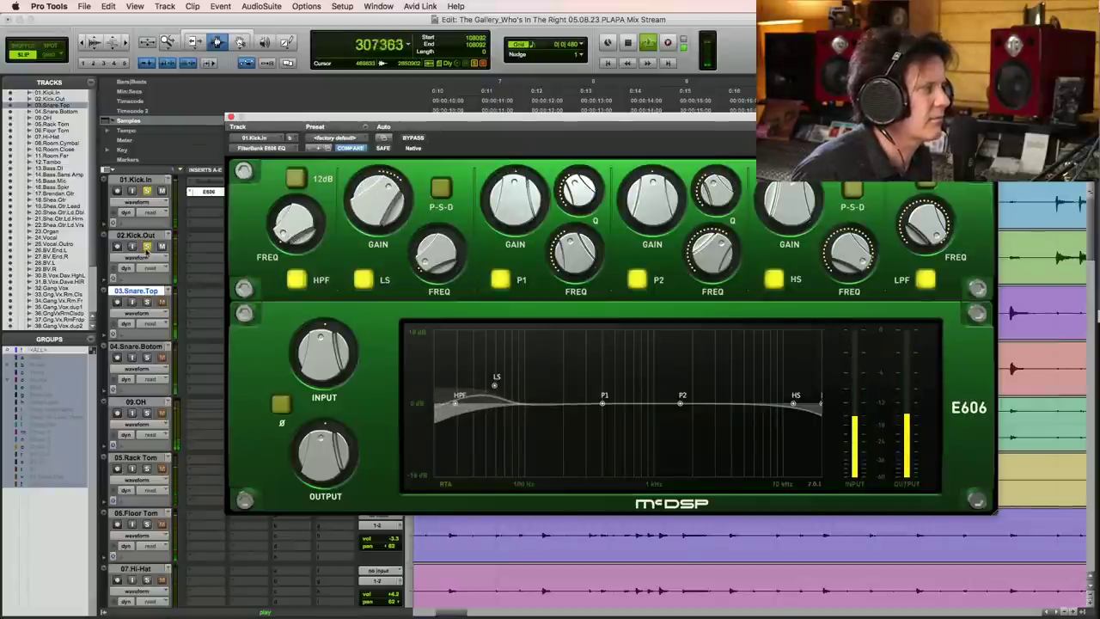
{"action": "key", "text": "space"}
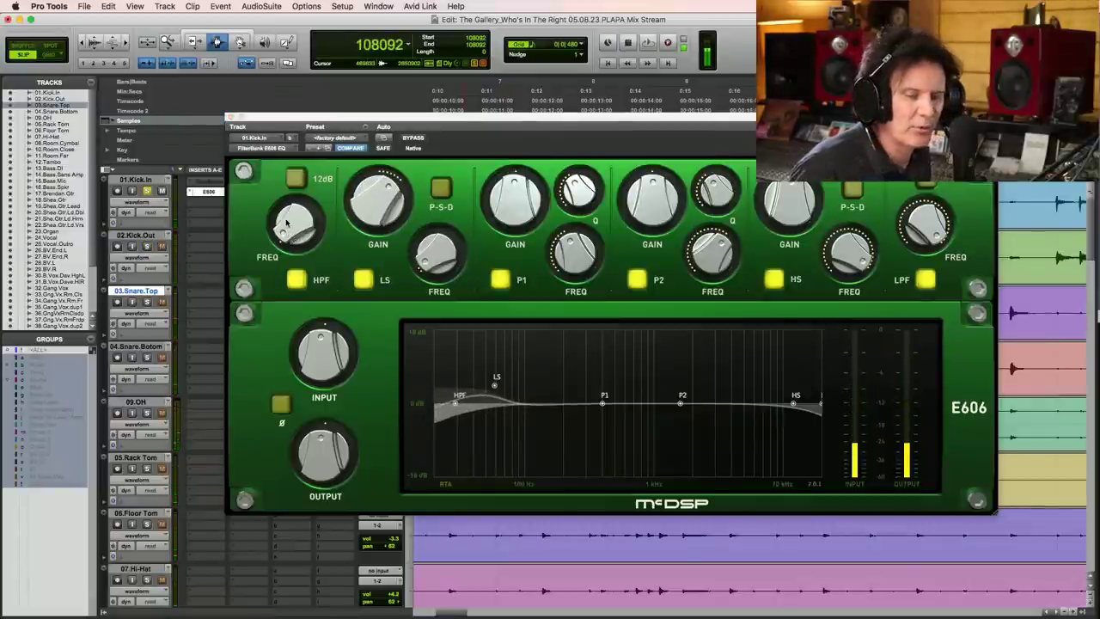
- Audition Kick.In alone with the E606's low-end boost bypassed and active
{"action": "key", "text": "space"}
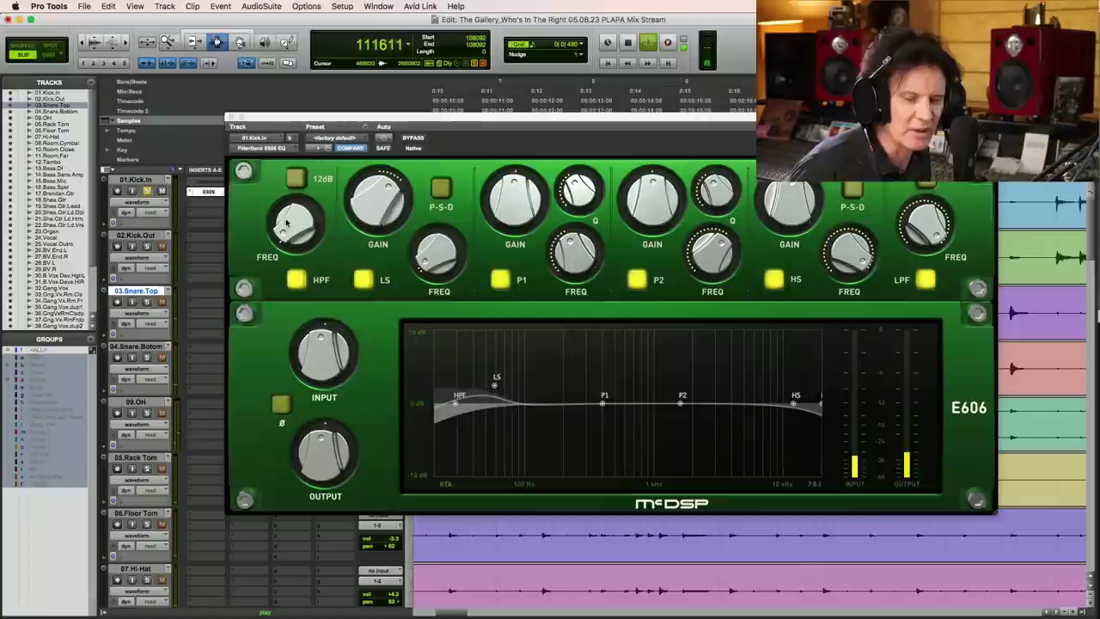
{"action": "left_click", "coordinate": [421, 141]}
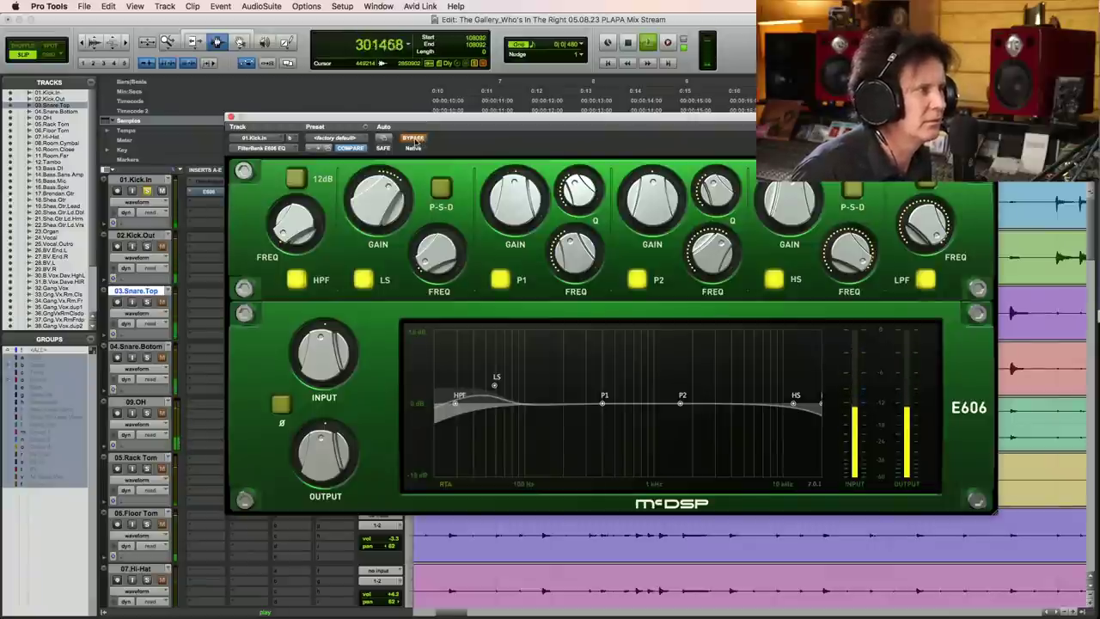
{"action": "left_click", "coordinate": [414, 138]}
{"action": "key", "text": "space"}
{"action": "key", "text": "space"}
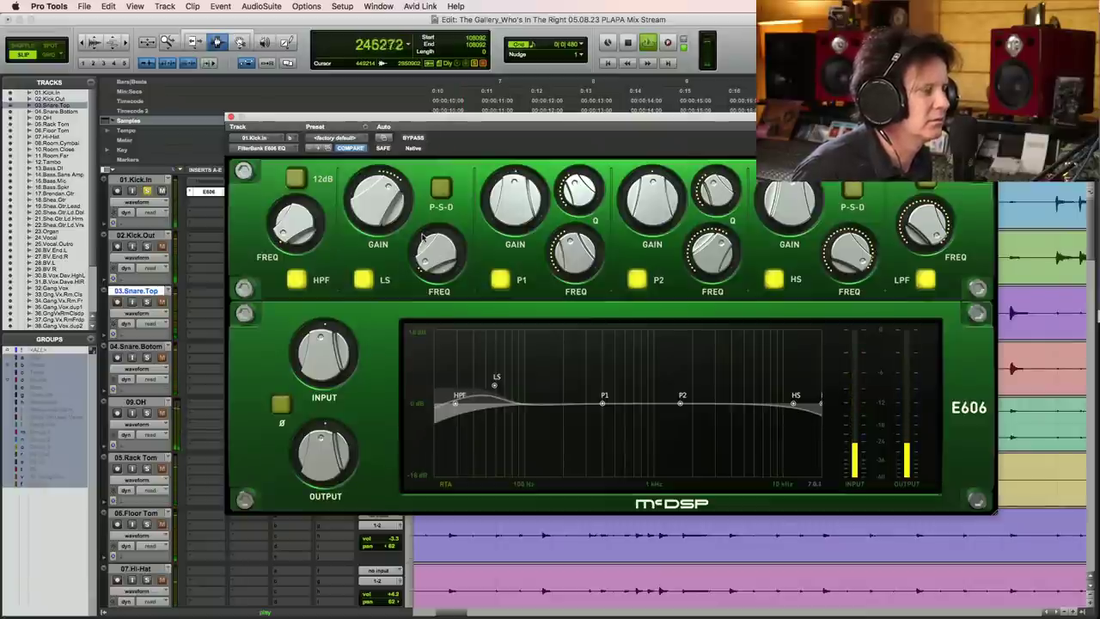
{"action": "key", "text": "space"}
{"action": "key", "text": "space"}
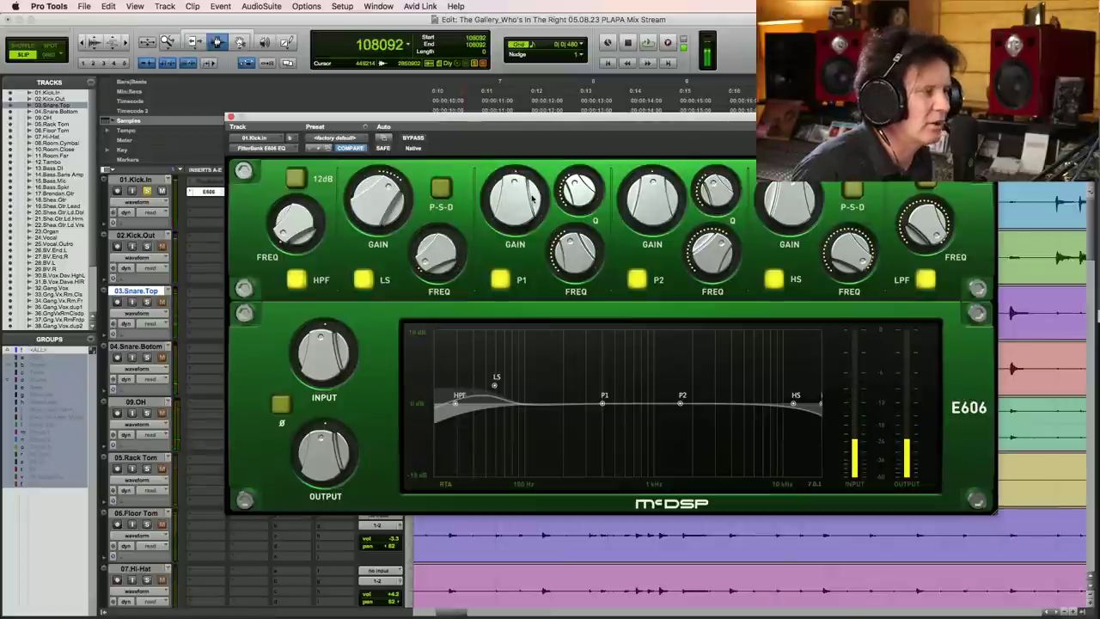
- Lower the E606's P1 band frequency slightly and cut its gain while playing Kick.In
{"action": "left_click_drag", "start_coordinate": [575, 260], "coordinate": [573, 256]}
{"action": "key", "text": "space"}
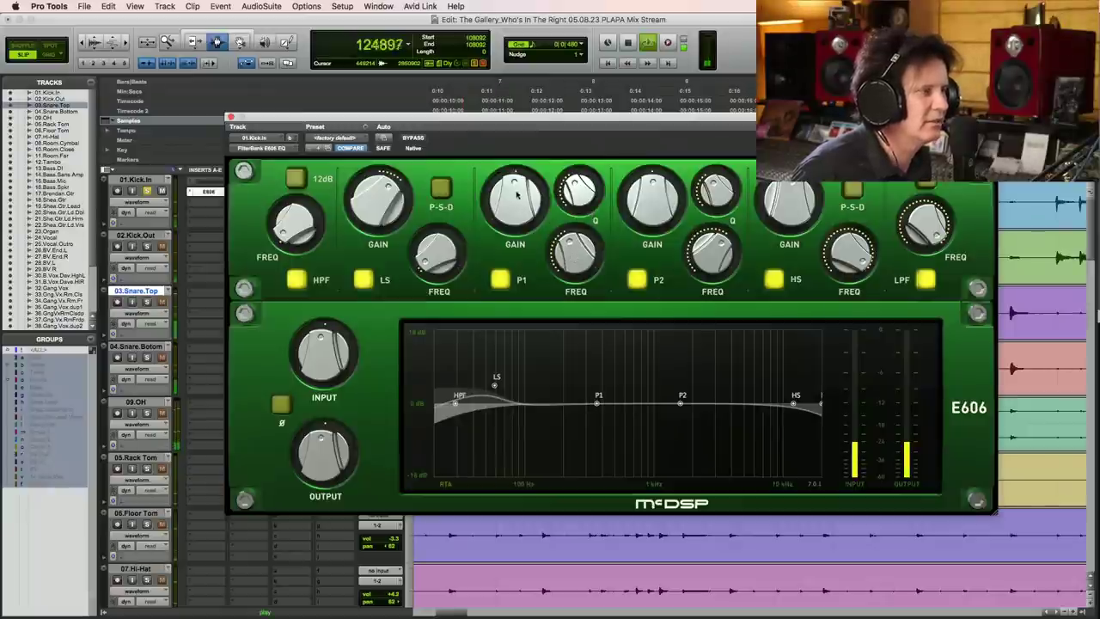
{"action": "left_click_drag", "start_coordinate": [513, 194], "coordinate": [504, 212]}
{"action": "key", "text": "space"}
- Raise the E606's P2 band frequency and boost its gain by 3.5 dB while playing Kick.In
{"action": "left_click_drag", "start_coordinate": [697, 266], "coordinate": [707, 250]}
{"action": "key", "text": "space"}
{"action": "left_click_drag", "start_coordinate": [651, 199], "coordinate": [652, 186]}
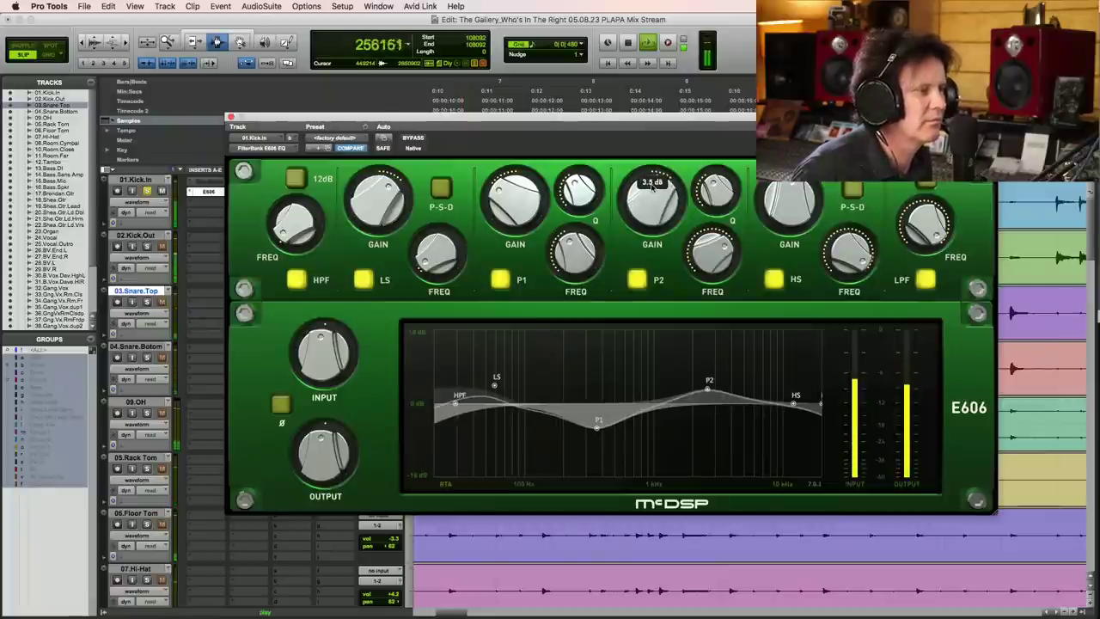
{"action": "key", "text": "space"}
- Compare the soloed Kick.In with its full E606 EQ curve bypassed and active
{"action": "left_click", "coordinate": [412, 137]}
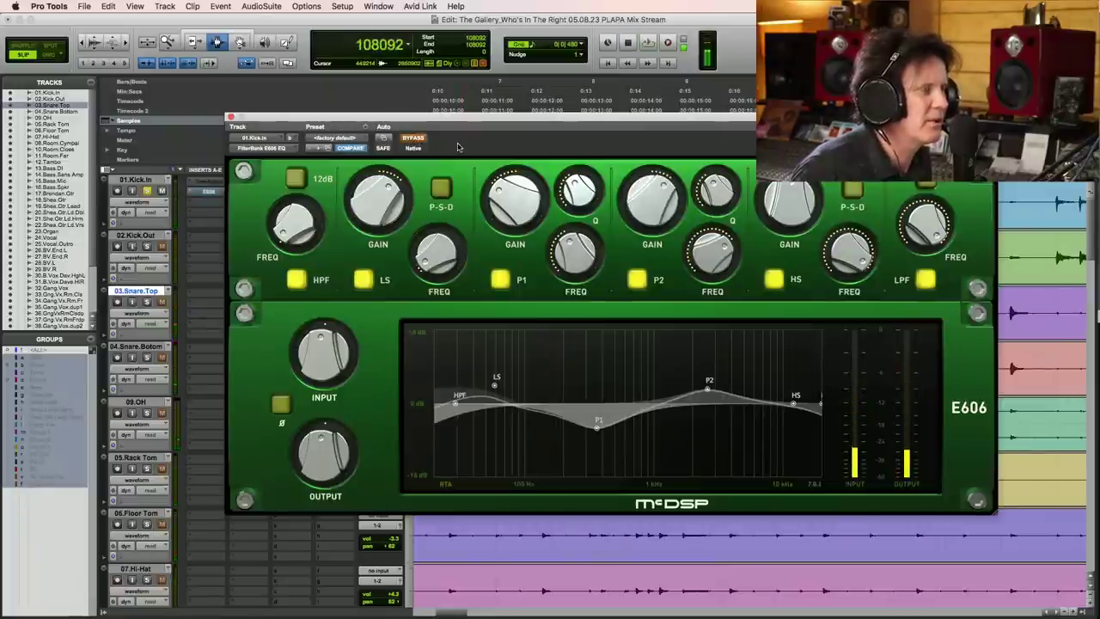
{"action": "key", "text": "space"}
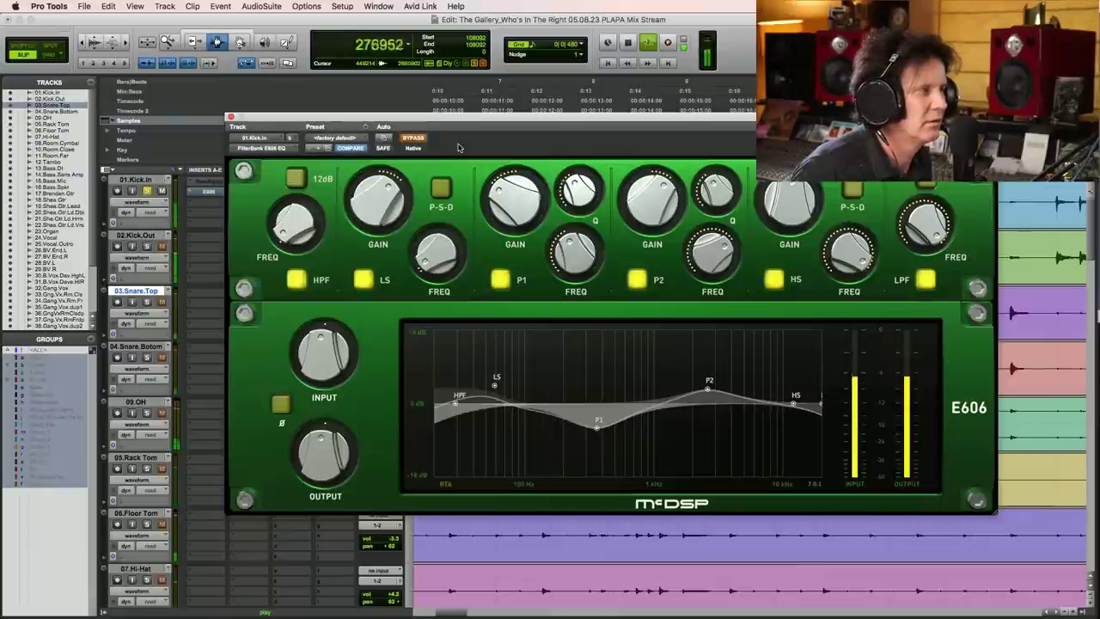
{"action": "key", "text": "space"}
{"action": "left_click", "coordinate": [412, 138]}
{"action": "key", "text": "space"}
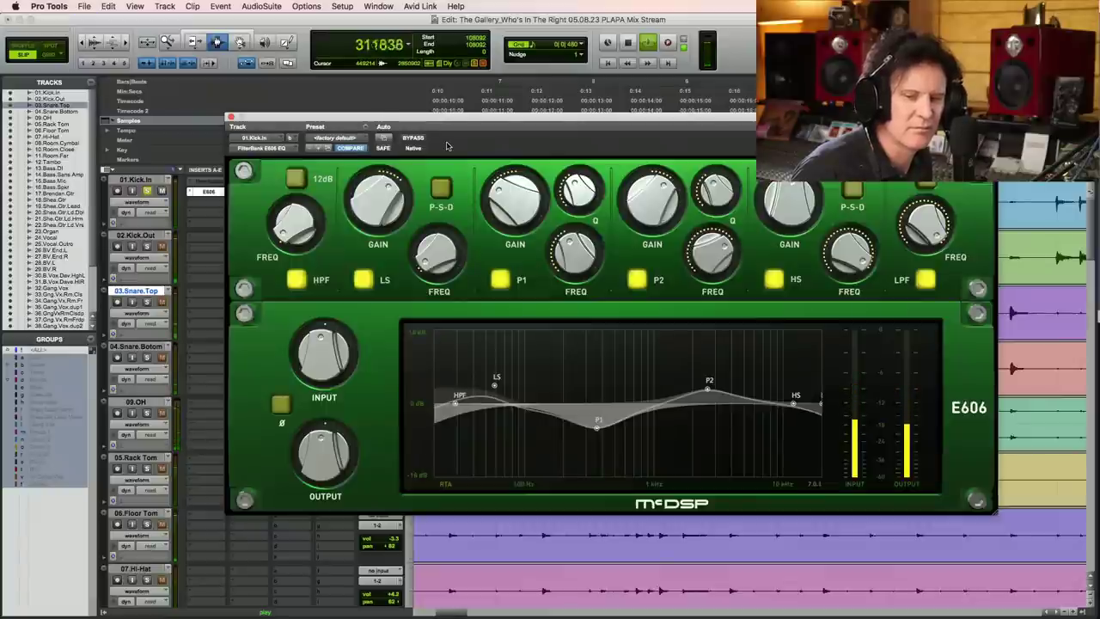
{"action": "key", "text": "space"}
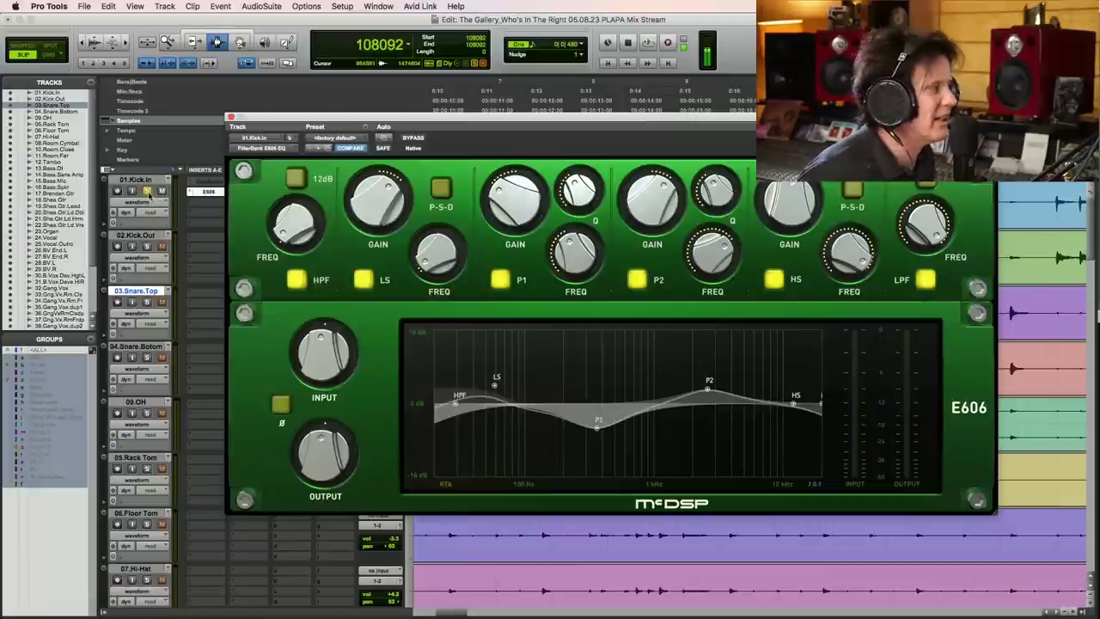
- Solo Kick.Out instead of Kick.In and copy Kick.In's E606 insert onto the Kick.Out track
{"action": "left_click", "coordinate": [148, 192]}
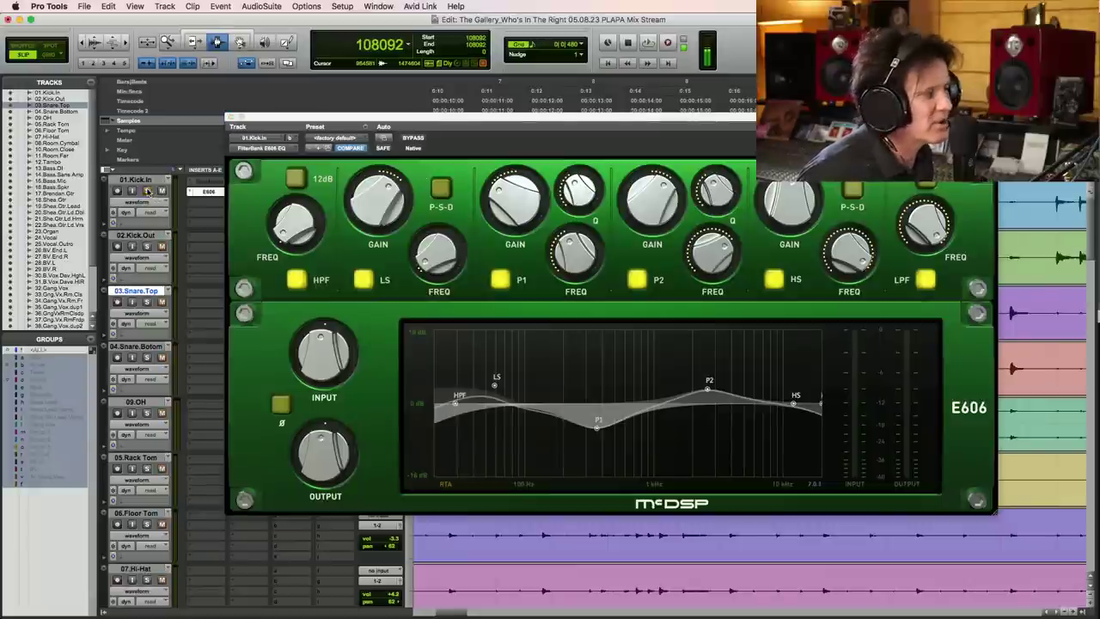
{"action": "left_click", "coordinate": [230, 117]}
{"action": "left_click_drag", "start_coordinate": [214, 239], "coordinate": [214, 247]}
- Play Kick.Out from sample 452788 with its E606 open, comparing the EQ bypassed and active
{"action": "left_click", "coordinate": [445, 256]}
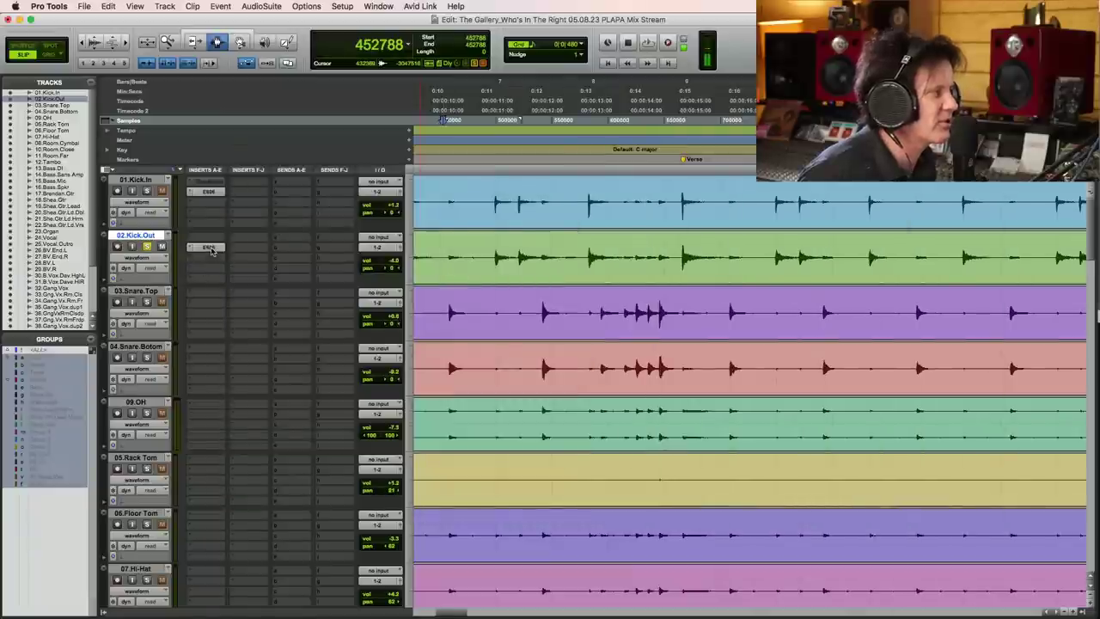
{"action": "left_click", "coordinate": [222, 249]}
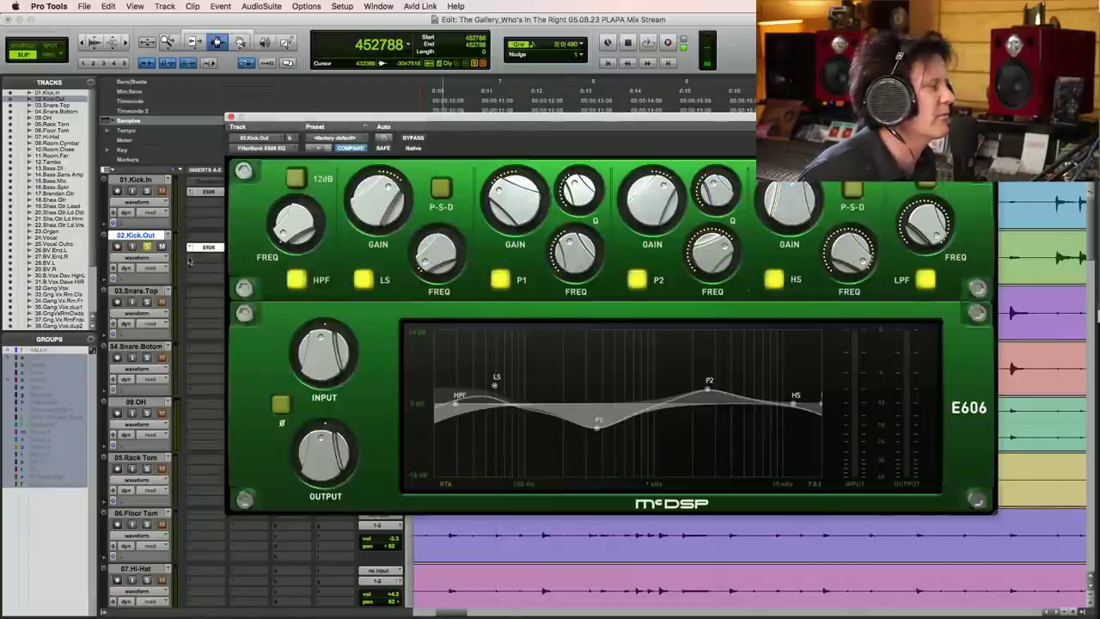
{"action": "left_click", "coordinate": [422, 139]}
{"action": "key", "text": "space"}
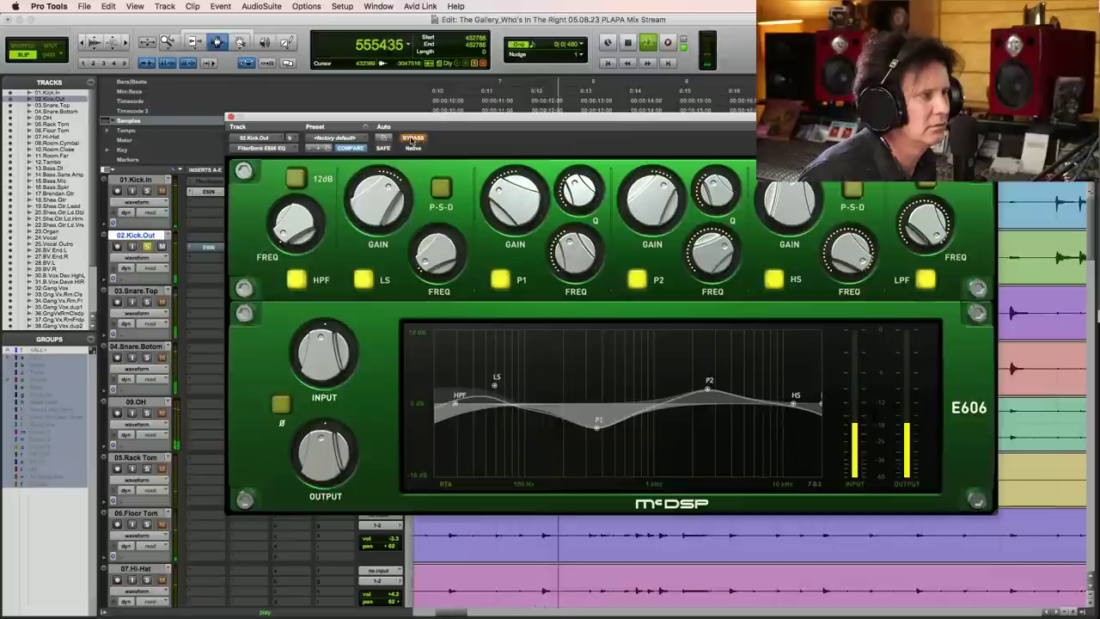
{"action": "left_click", "coordinate": [424, 140]}
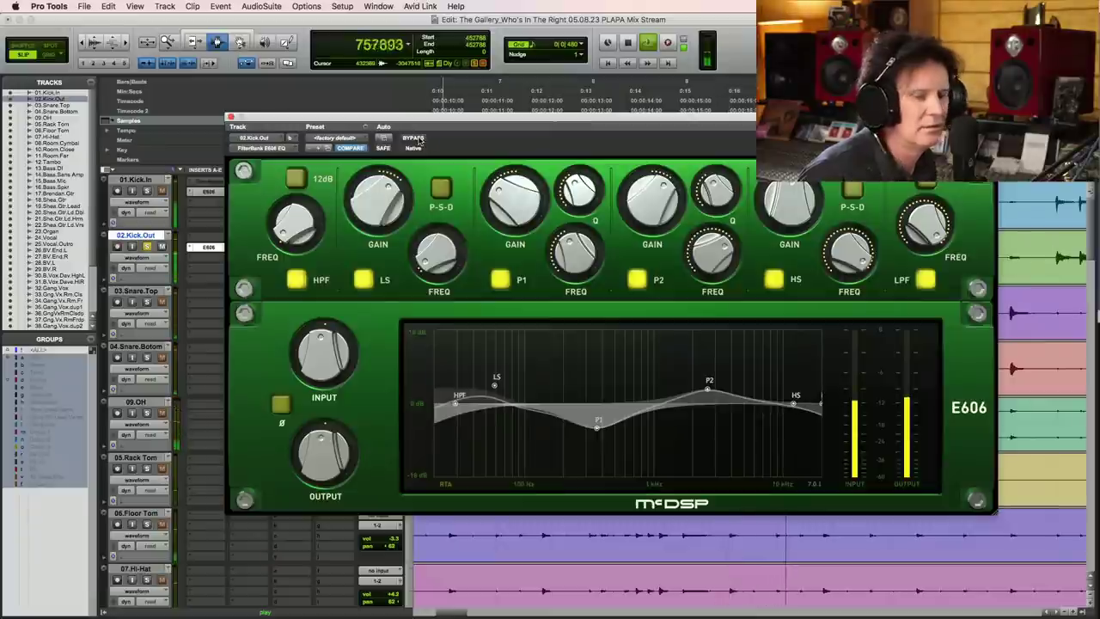
- Compare the playing Kick.Out once more with its copied E606 curve bypassed and active, and stop playback
{"action": "left_click", "coordinate": [419, 140]}
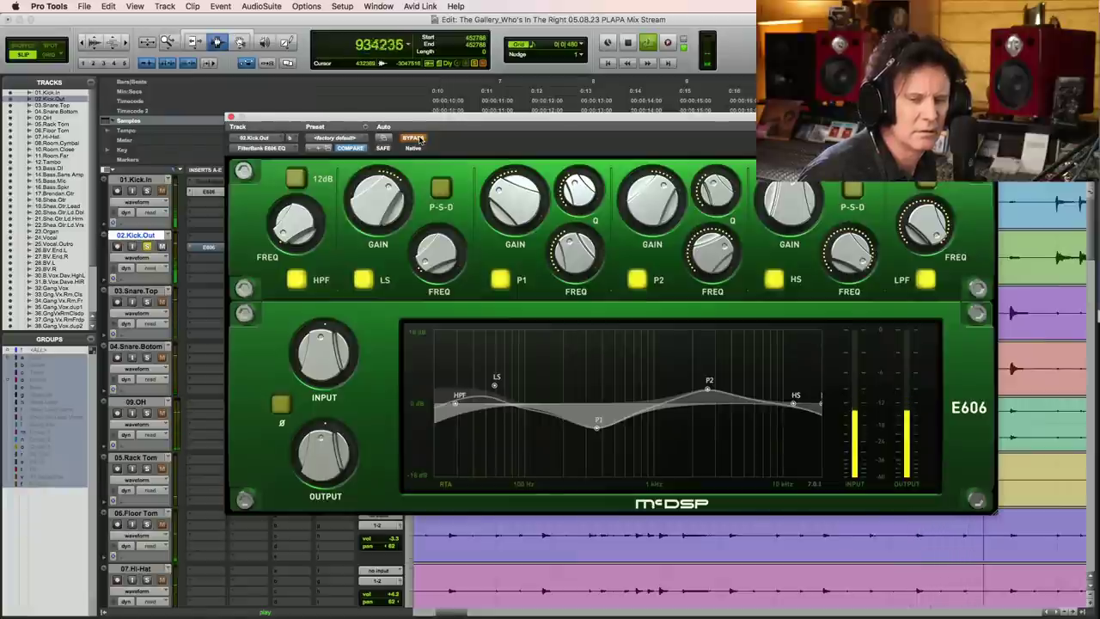
{"action": "left_click", "coordinate": [419, 140]}
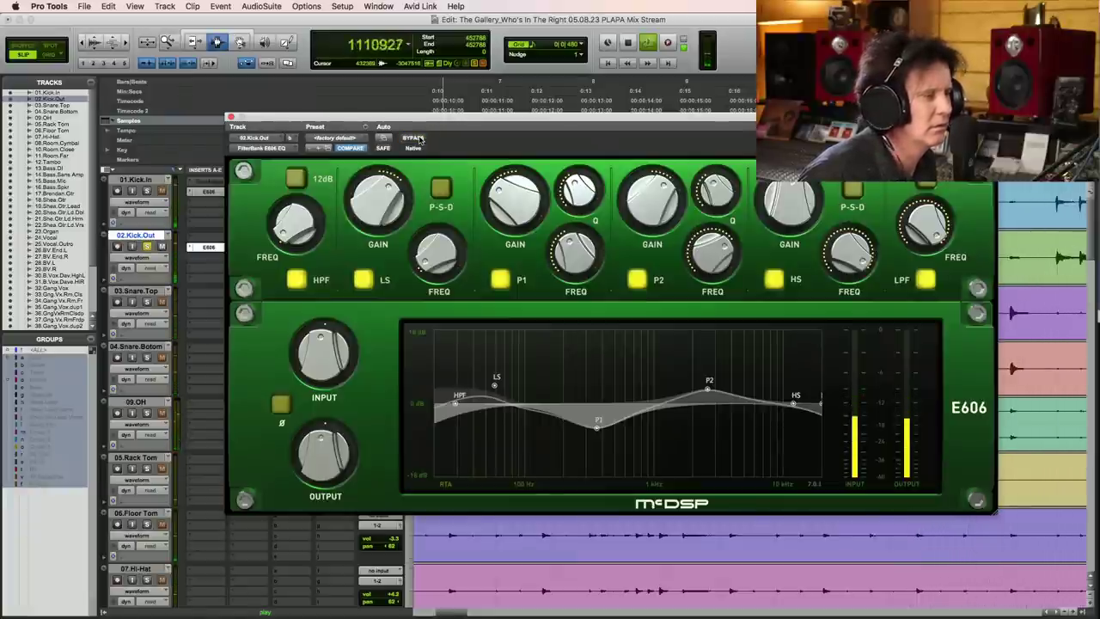
{"action": "key", "text": "space"}
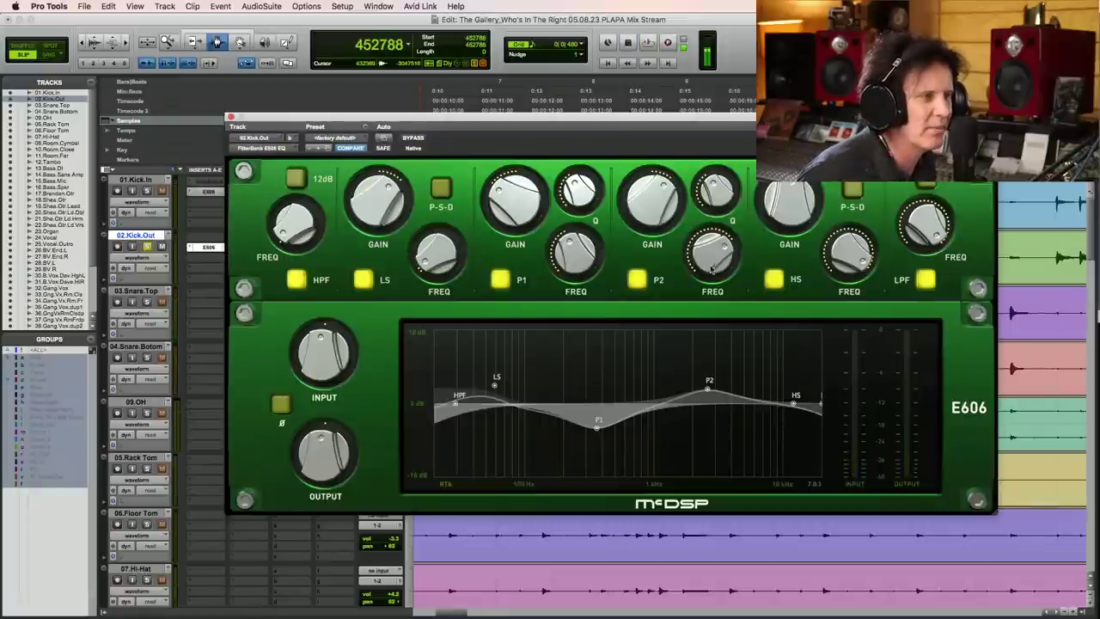
- Lower the P2 frequency in Kick.Out's E606 below 1375.9 Hz and cut the P2 gain to -3.6 dB
{"action": "scroll", "coordinate": [708, 258], "scroll_direction": "down", "scroll_amount": 5}
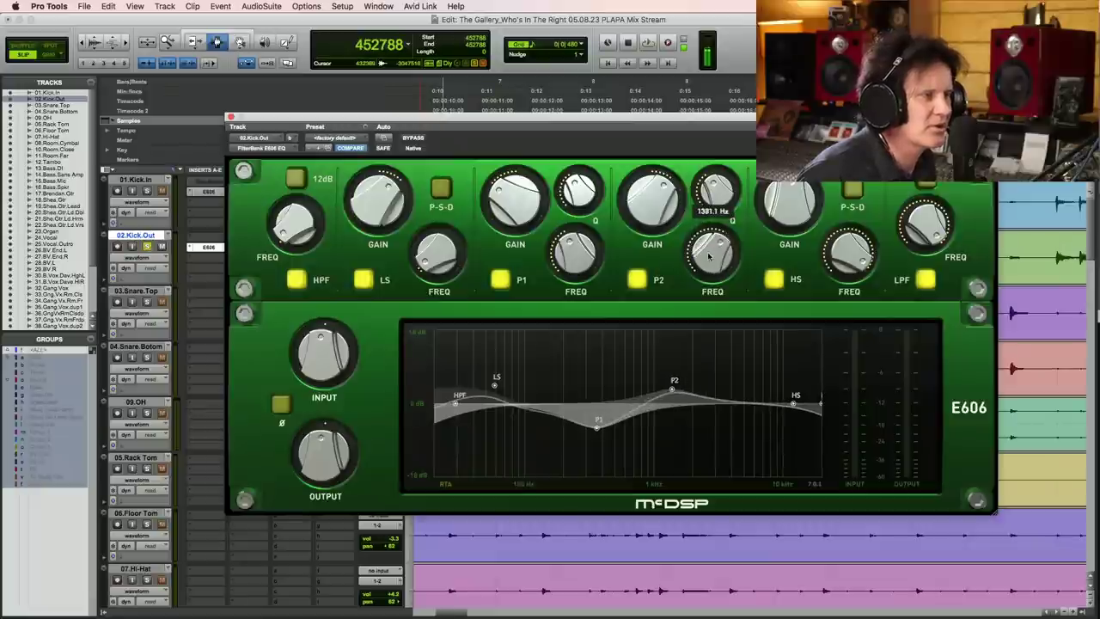
{"action": "scroll", "coordinate": [708, 258], "scroll_direction": "up", "scroll_amount": 3}
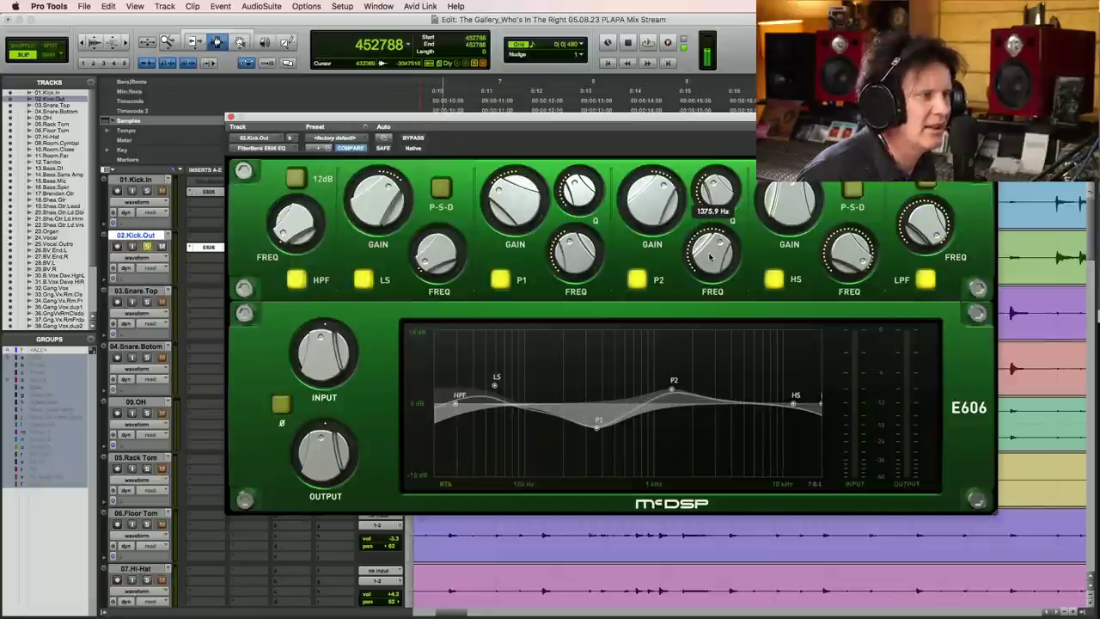
{"action": "scroll", "coordinate": [710, 258], "scroll_direction": "down", "scroll_amount": 2}
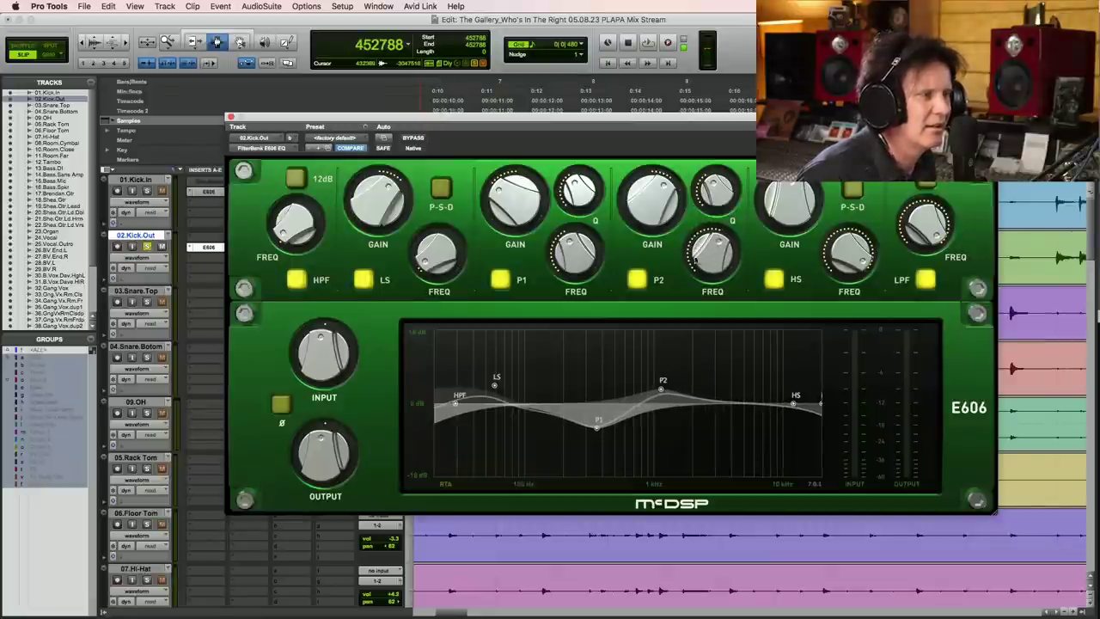
{"action": "scroll", "coordinate": [649, 225], "scroll_direction": "down", "scroll_amount": 5}
{"action": "scroll", "coordinate": [649, 225], "scroll_direction": "up", "scroll_amount": 2}
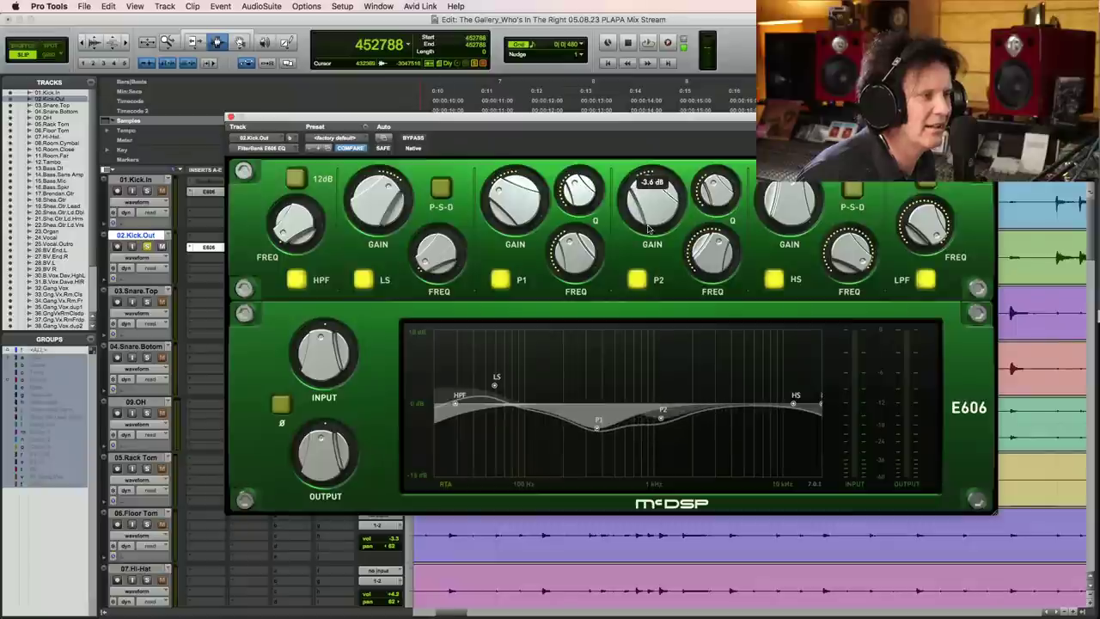
- Set Kick.Out's HS band to about 2626 Hz, boost its gain and start playback
{"action": "left_click_drag", "start_coordinate": [849, 249], "coordinate": [838, 290]}
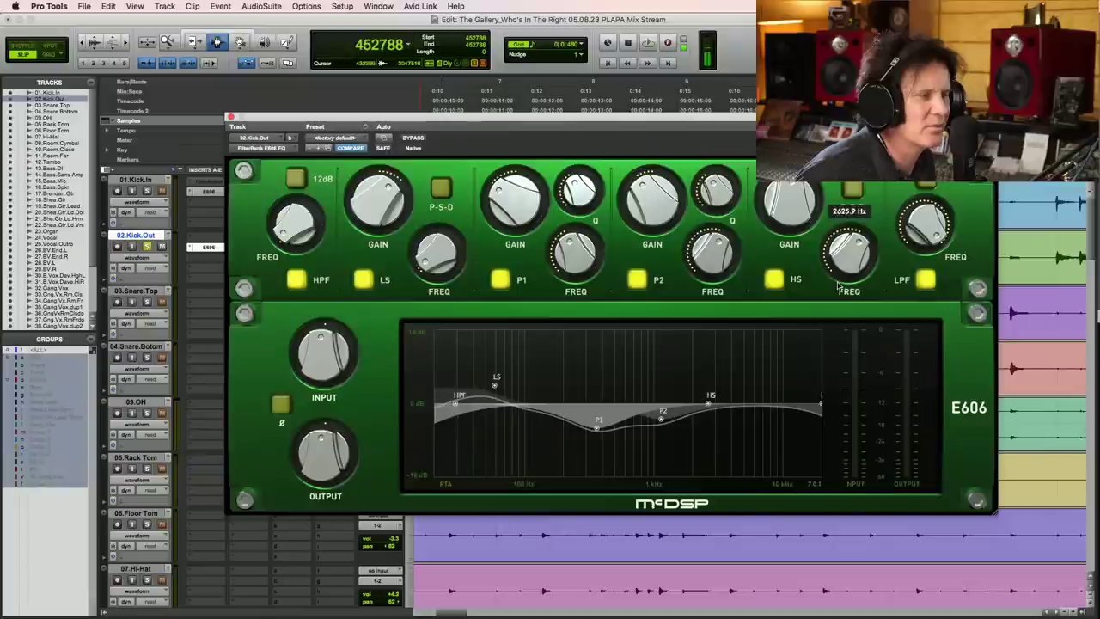
{"action": "left_click_drag", "start_coordinate": [789, 201], "coordinate": [789, 190]}
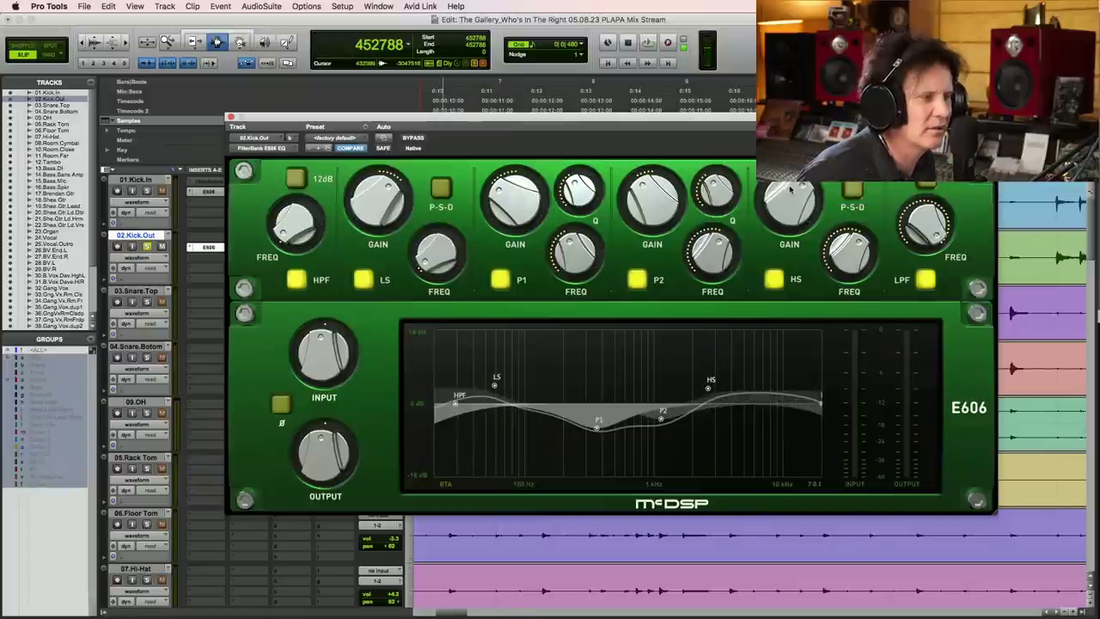
{"action": "key", "text": "space"}
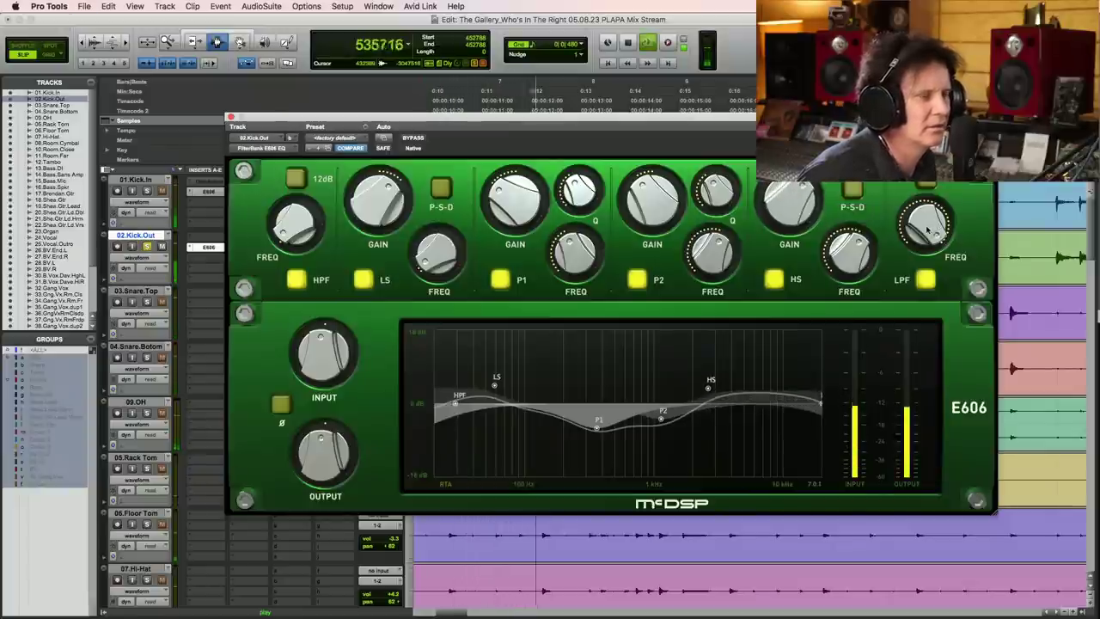
- Lower Kick.Out's LPF frequency to about 5.5 kHz while auditioning the track, and save the session
{"action": "mouse_move", "coordinate": [934, 232]}
{"action": "left_mouse_down"}
{"action": "mouse_move", "coordinate": [914, 239]}
{"action": "mouse_move", "coordinate": [920, 232]}
{"action": "left_mouse_up"}
{"action": "key", "text": "space"}
{"action": "key", "text": "space"}
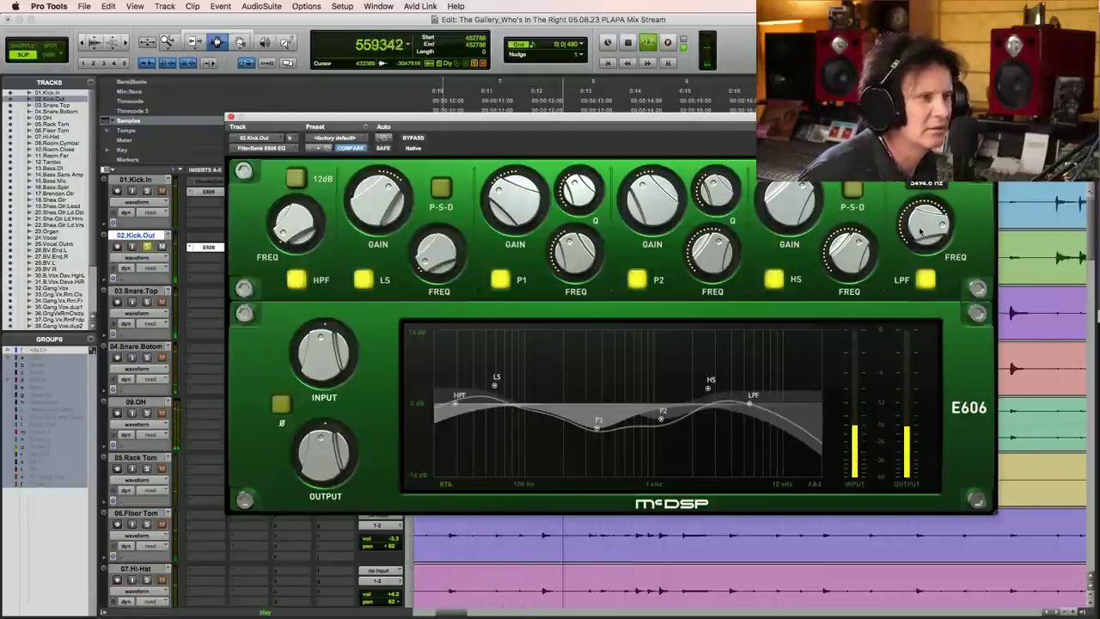
{"action": "key", "text": "space"}
{"action": "key", "text": "super+s"}
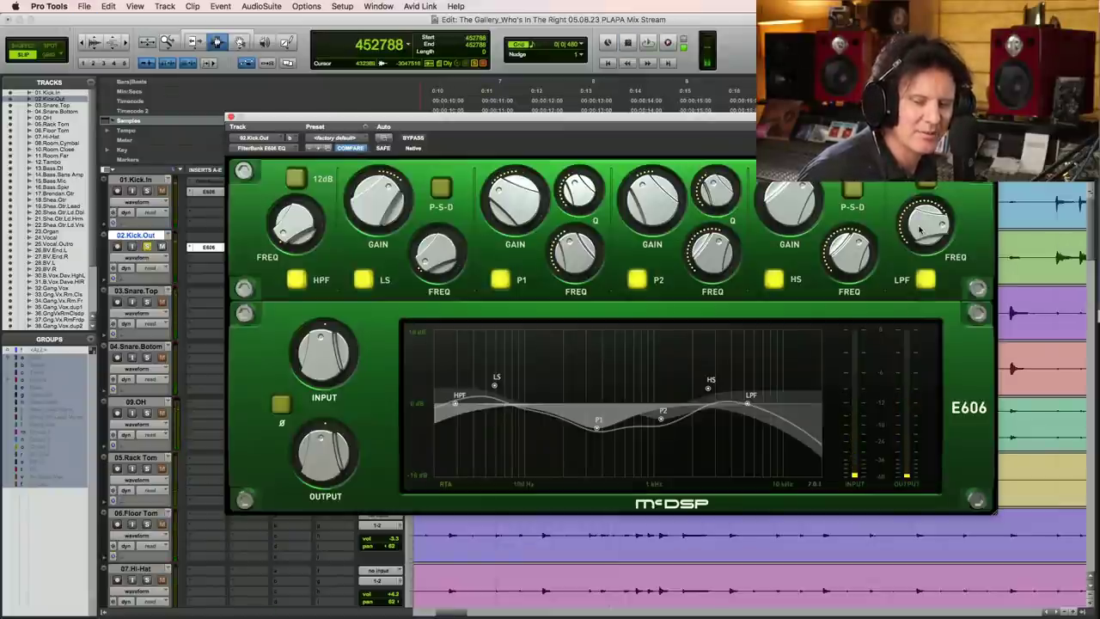
- Lower Kick.Out's LPF frequency slightly further and increase the HS gain moderately while playing the track
{"action": "key", "text": "space"}
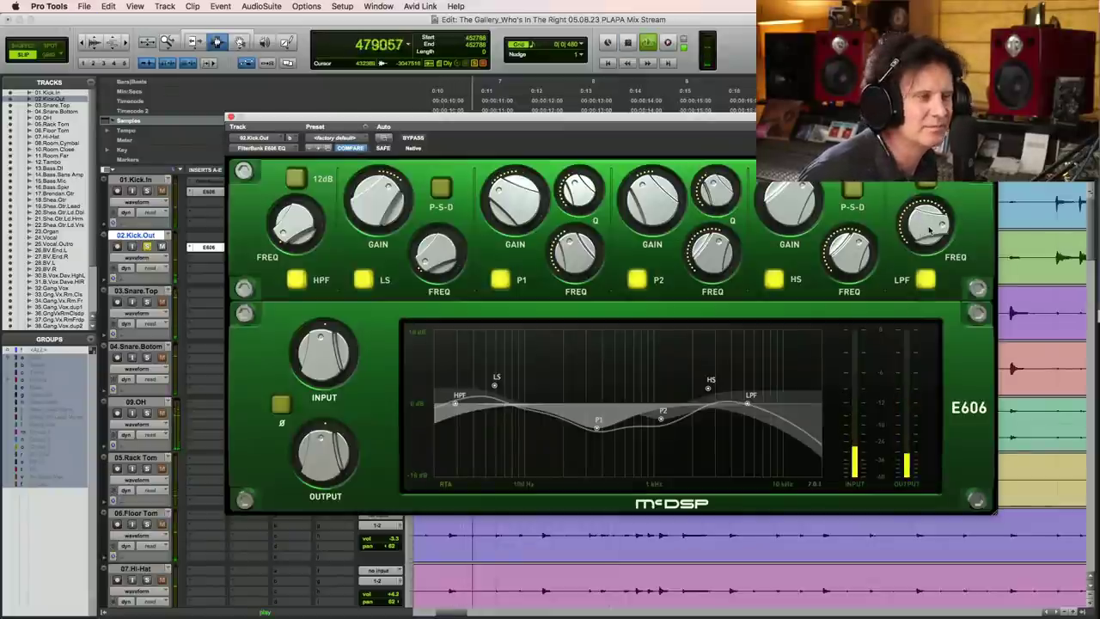
{"action": "scroll", "coordinate": [924, 227], "scroll_direction": "down", "scroll_amount": 3}
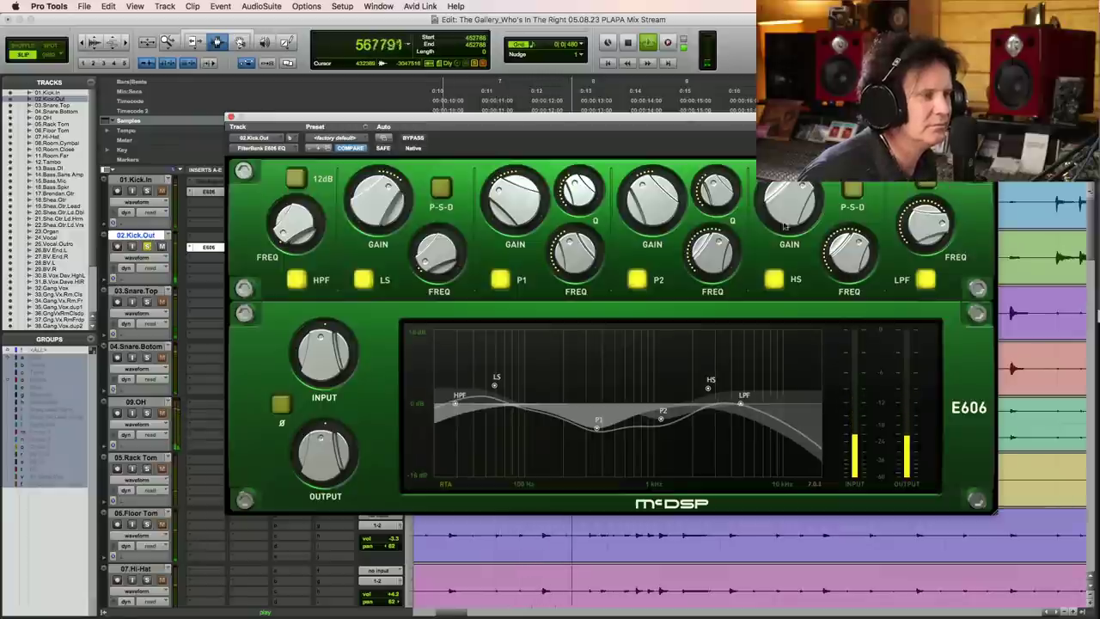
{"action": "scroll", "coordinate": [788, 208], "scroll_direction": "up", "scroll_amount": 3}
{"action": "scroll", "coordinate": [788, 206], "scroll_direction": "up", "scroll_amount": 4}
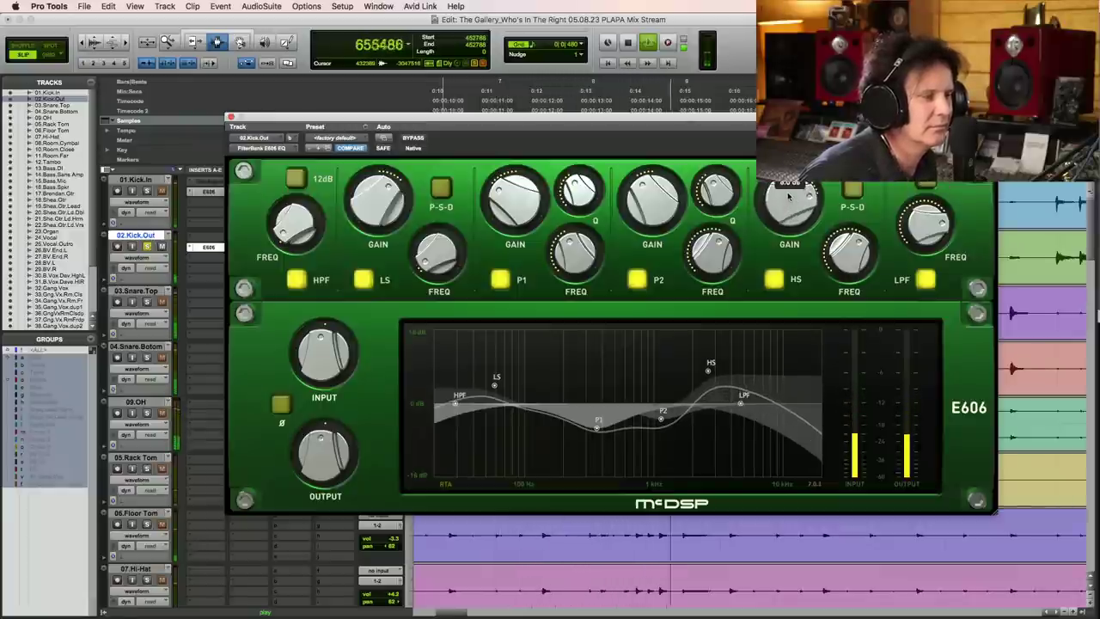
{"action": "scroll", "coordinate": [786, 199], "scroll_direction": "down", "scroll_amount": 4}
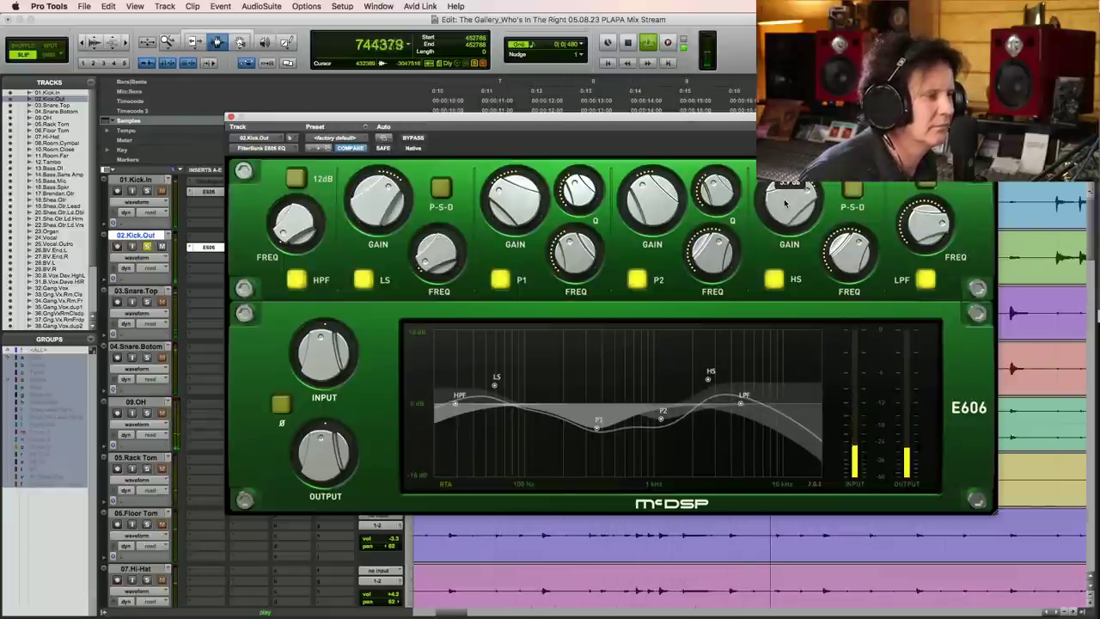
{"action": "key", "text": "space"}
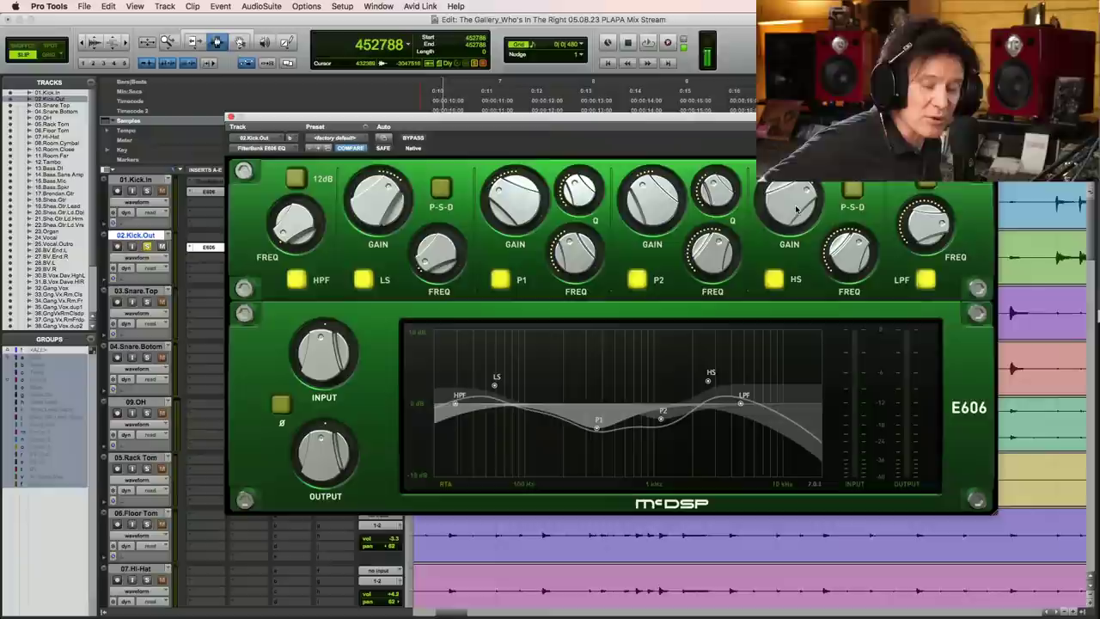
- Solo Kick.In together with Kick.Out and compare the pair with Kick.Out's E606 bypassed and active
{"action": "left_click", "coordinate": [148, 190]}
{"action": "key", "text": "space"}
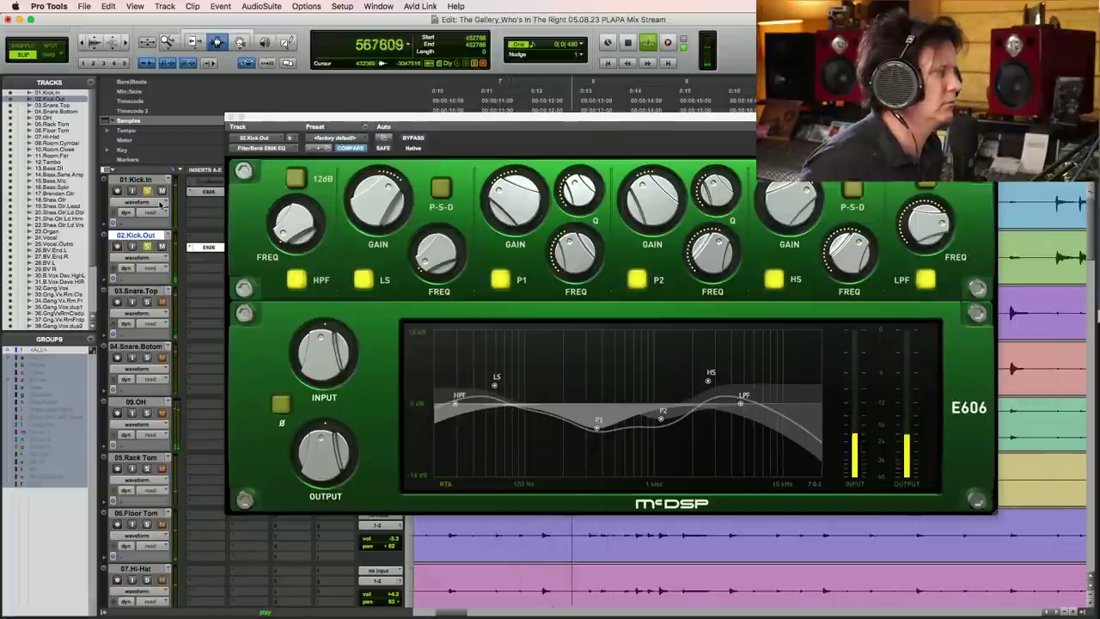
{"action": "left_click", "coordinate": [416, 139]}
{"action": "key", "text": "space"}
{"action": "key", "text": "space"}
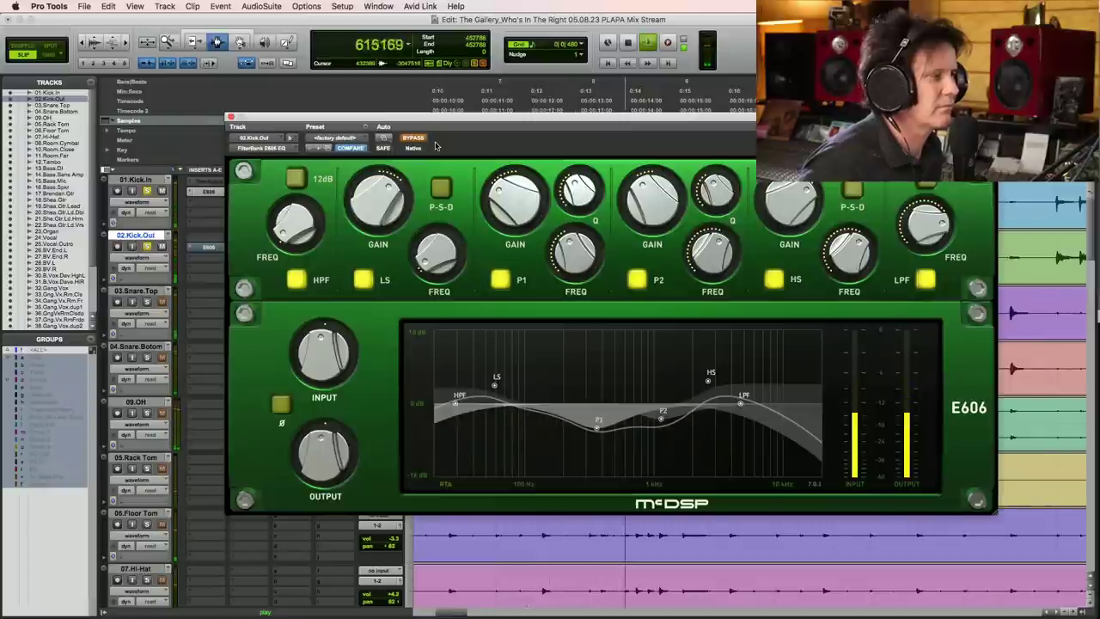
{"action": "key", "text": "space"}
{"action": "left_click", "coordinate": [416, 139]}
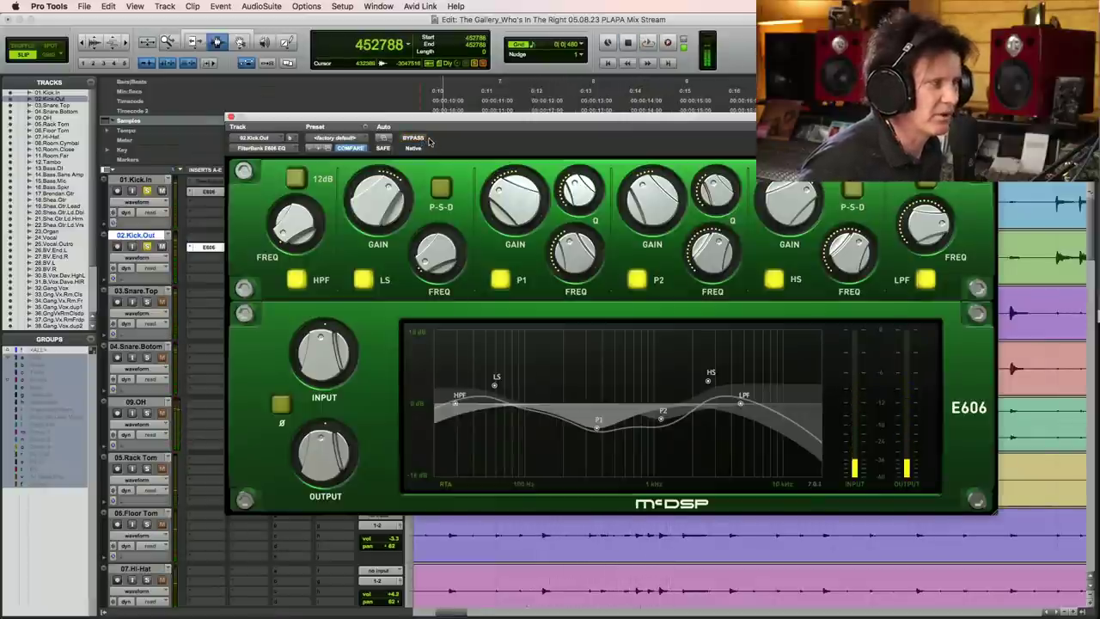
{"action": "key", "text": "space"}
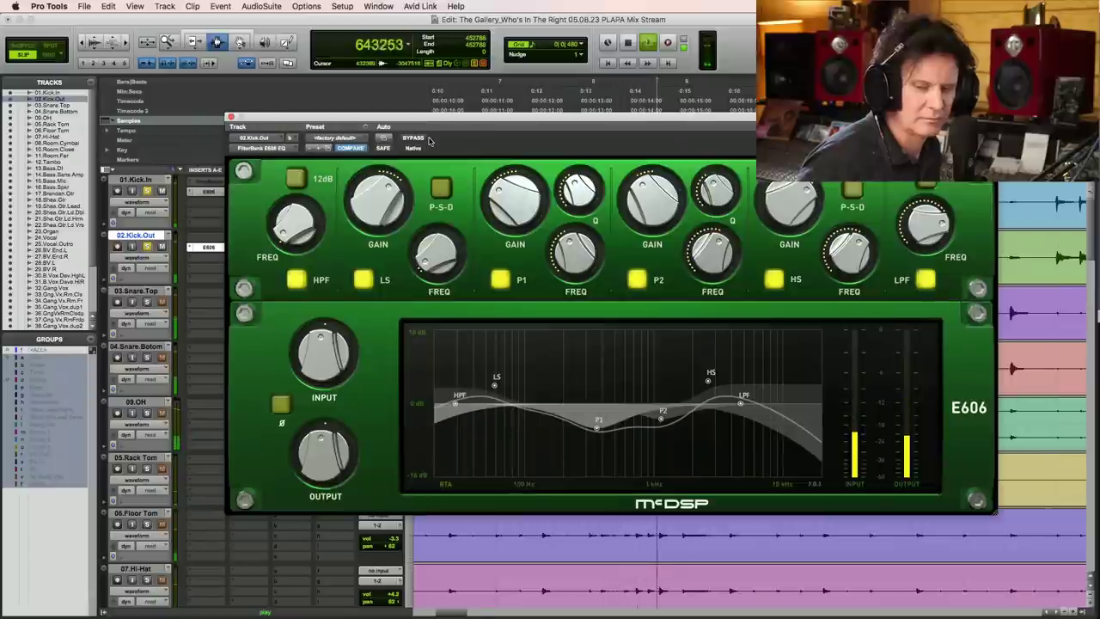
{"action": "key", "text": "space"}
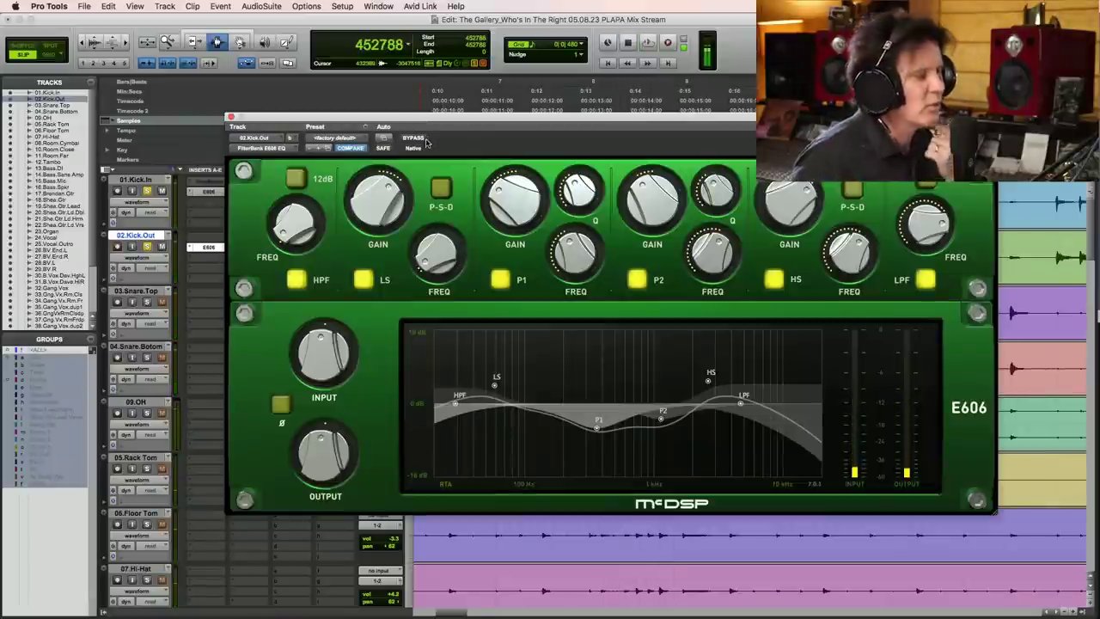
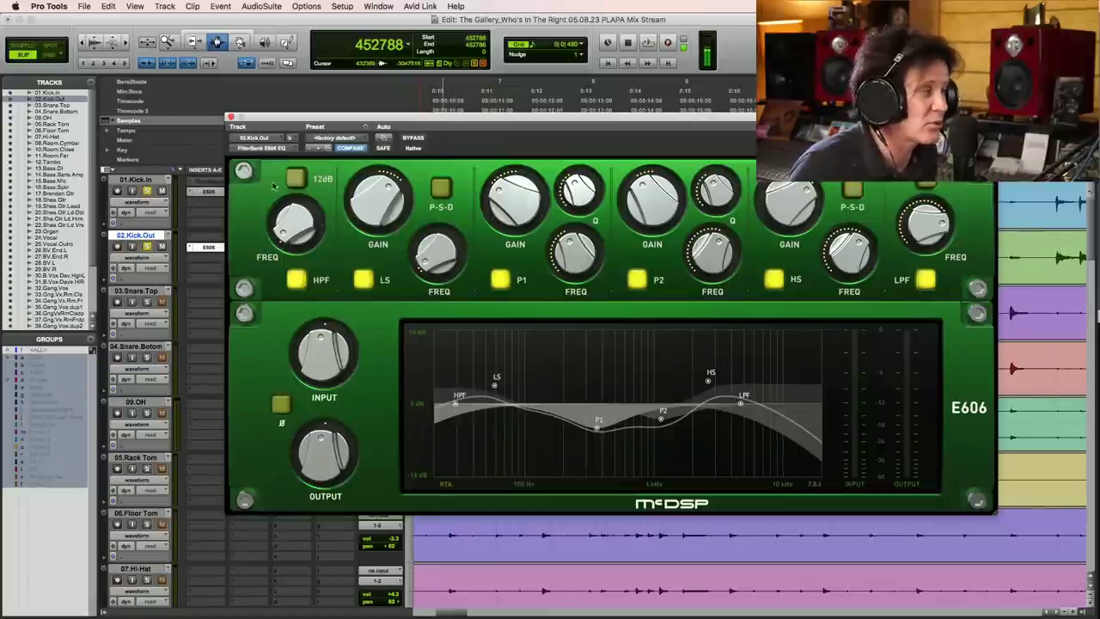
- Raise Kick.Out's P2 frequency slightly and switch off its HS band
{"action": "left_click_drag", "start_coordinate": [710, 256], "coordinate": [710, 247]}
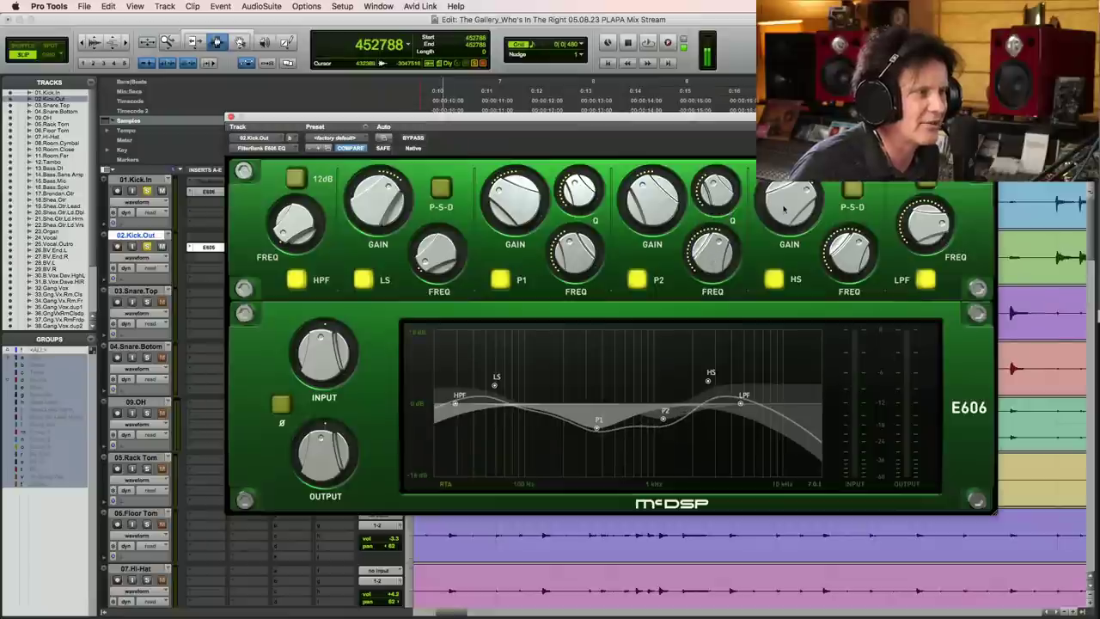
{"action": "left_click", "coordinate": [775, 279]}
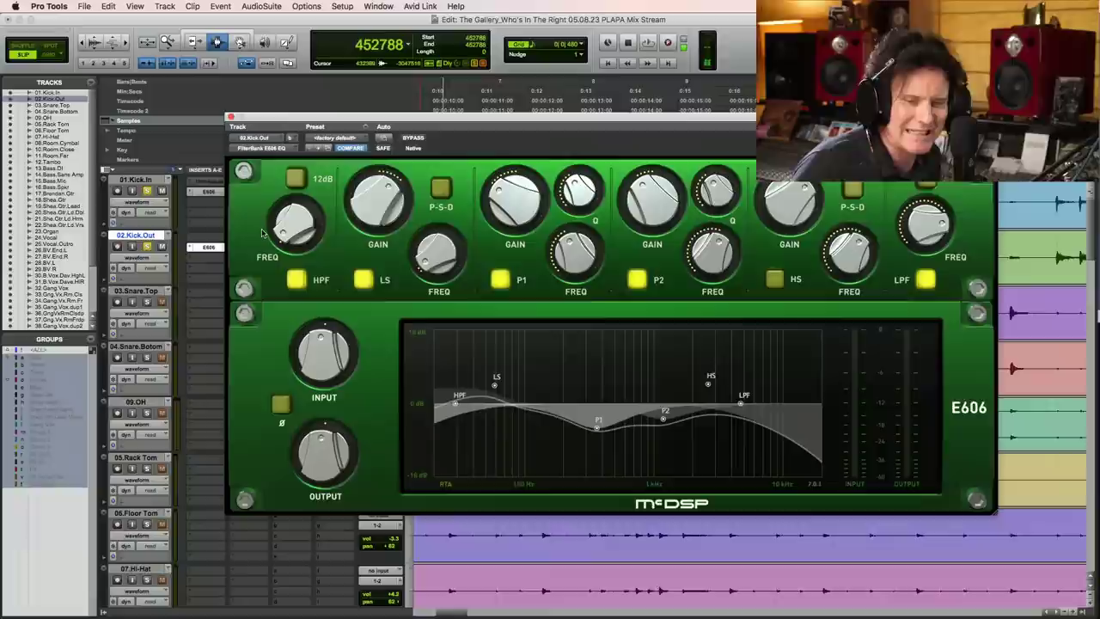
{"action": "key", "text": "space"}
{"action": "key", "text": "space"}
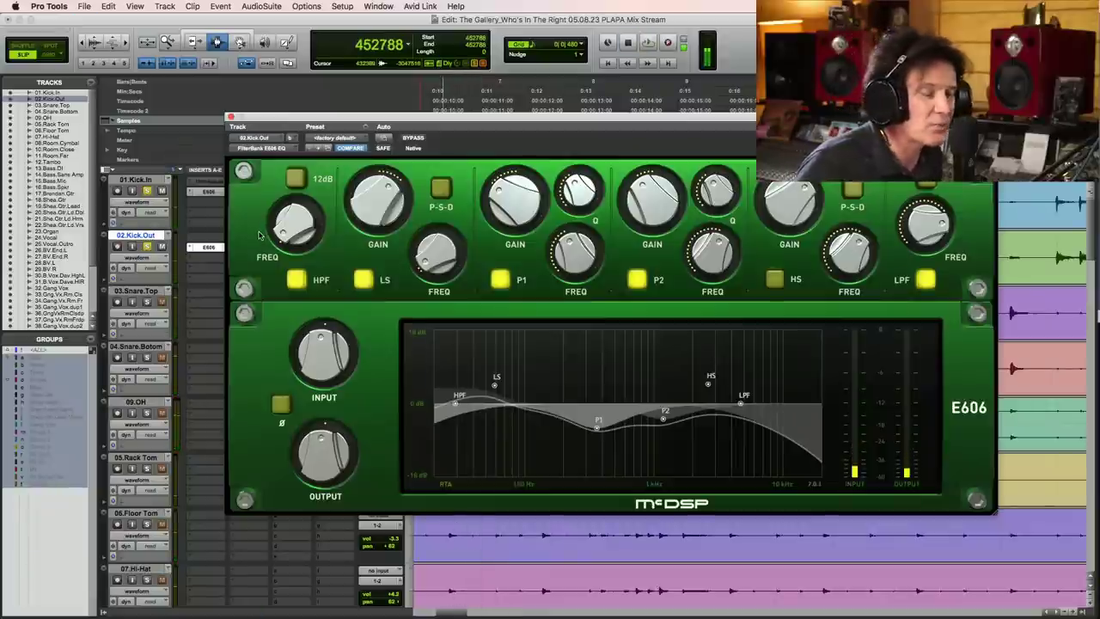
- Play both soloed kick tracks with the revised Kick.Out EQ and save the session
{"action": "key", "text": "space"}
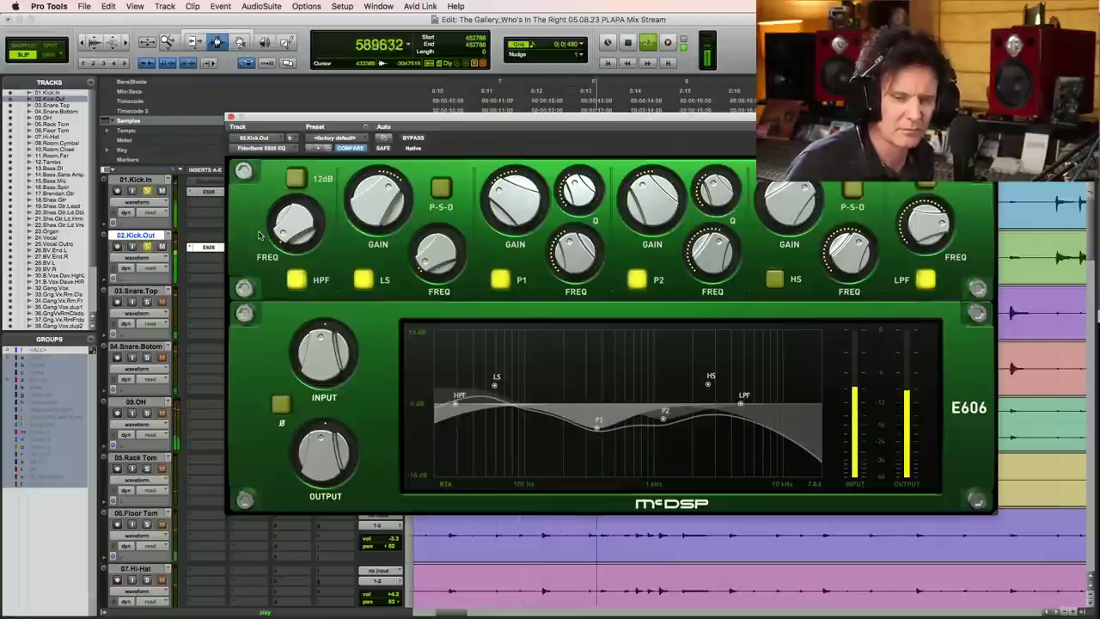
{"action": "key", "text": "space"}
{"action": "key", "text": "space"}
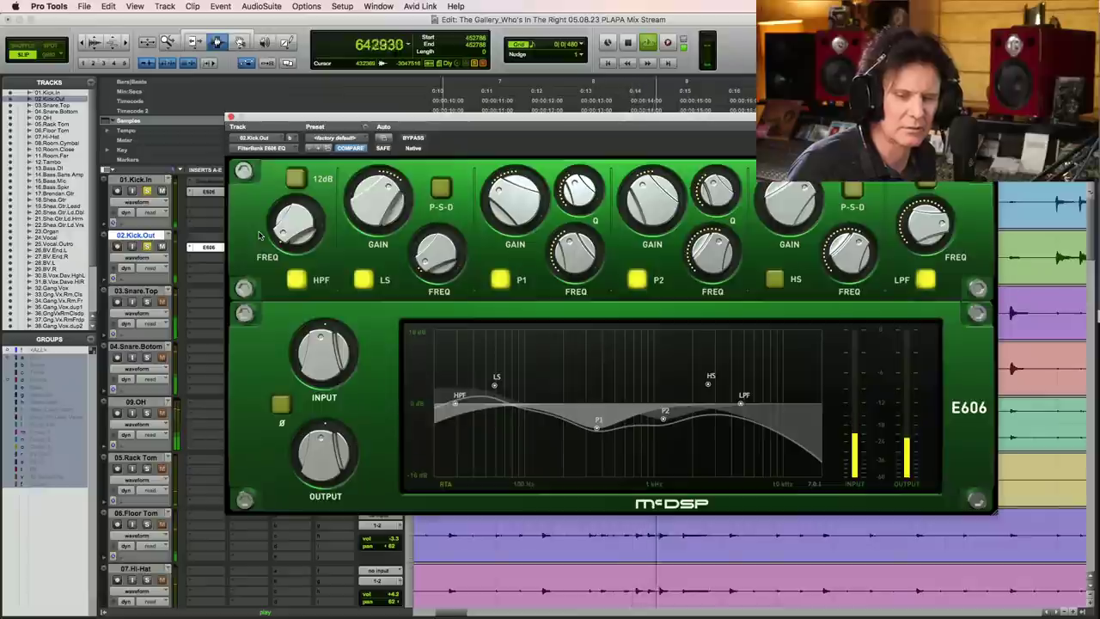
{"action": "key", "text": "super+s"}
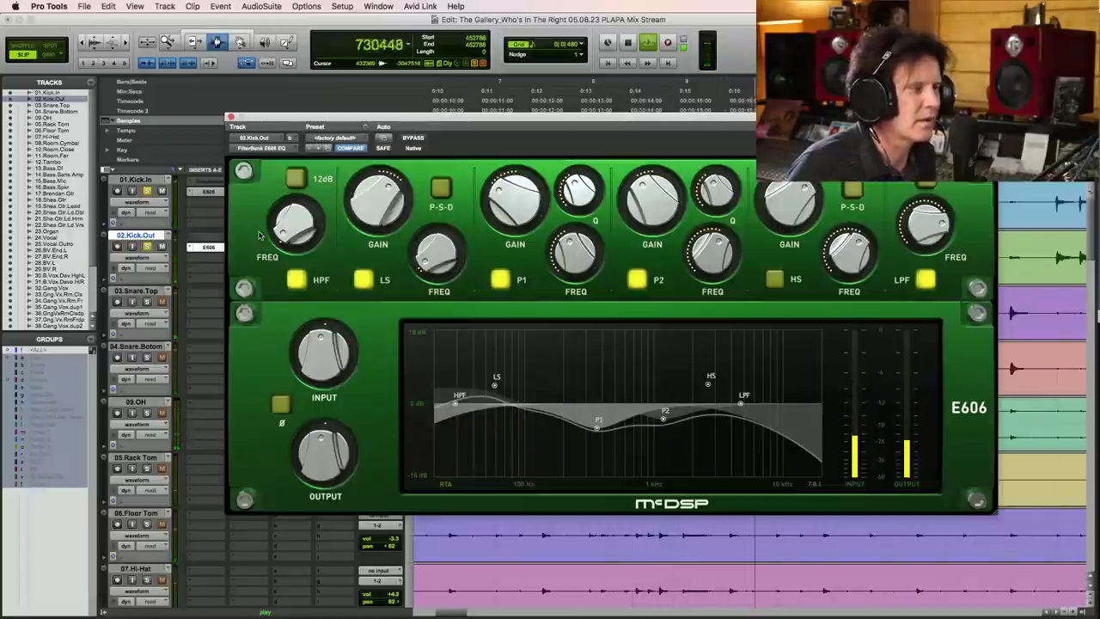
{"action": "key", "text": "space"}
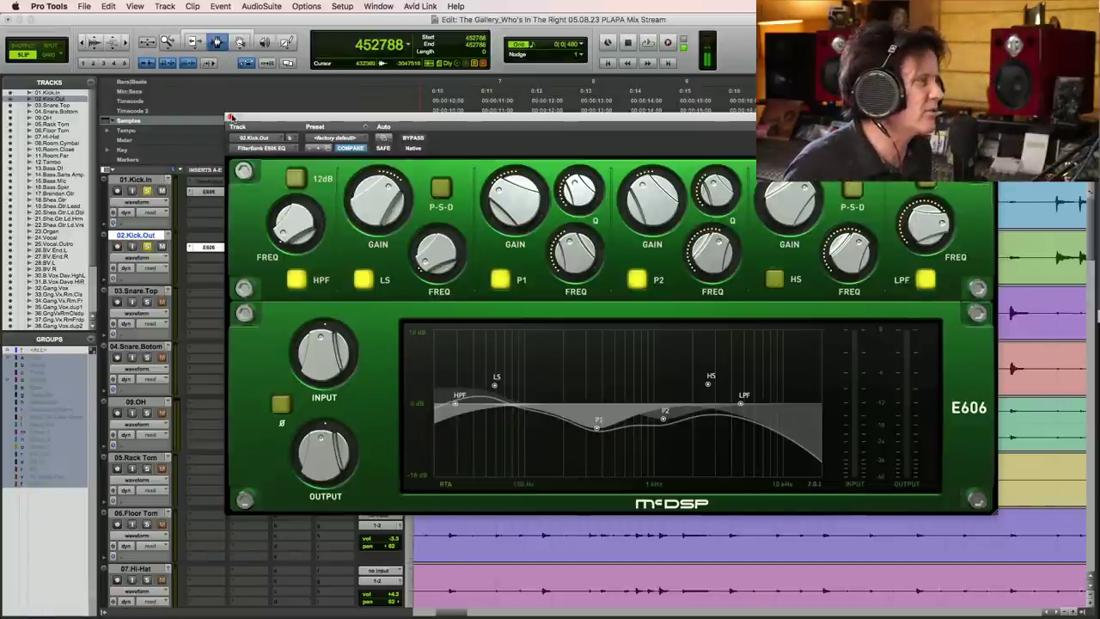
- Close the E606 window and route the outputs of both Kick.In and Kick.Out to Bus 1
{"action": "left_click", "coordinate": [231, 117]}
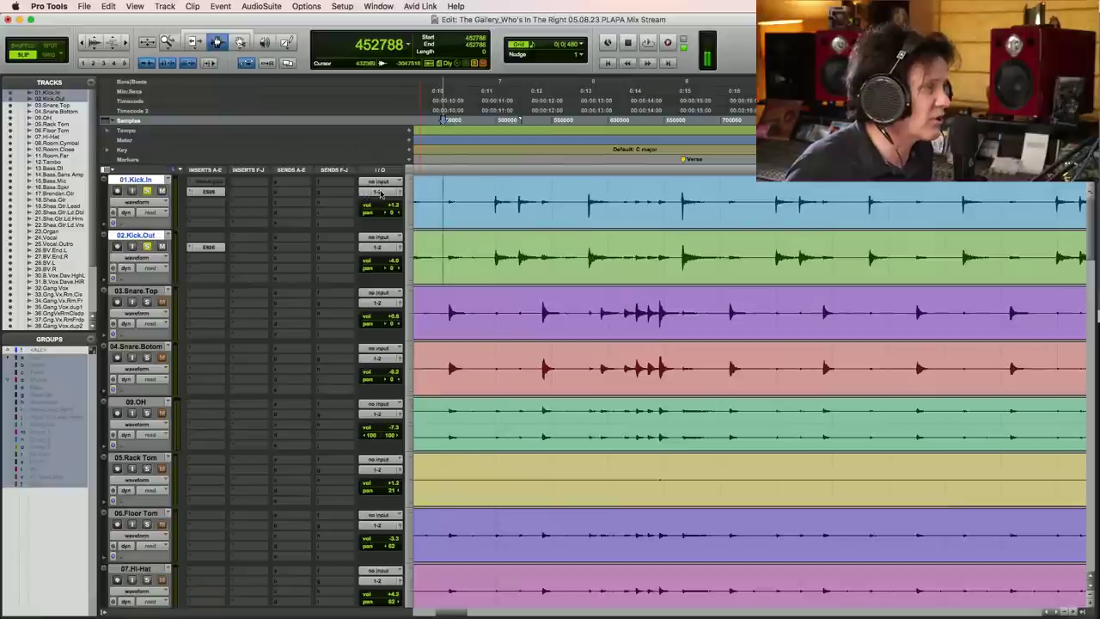
{"action": "left_click", "coordinate": [379, 193]}
{"action": "mouse_move", "coordinate": [379, 201]}
{"action": "left_click", "coordinate": [456, 27], "text": "alt+shift"}
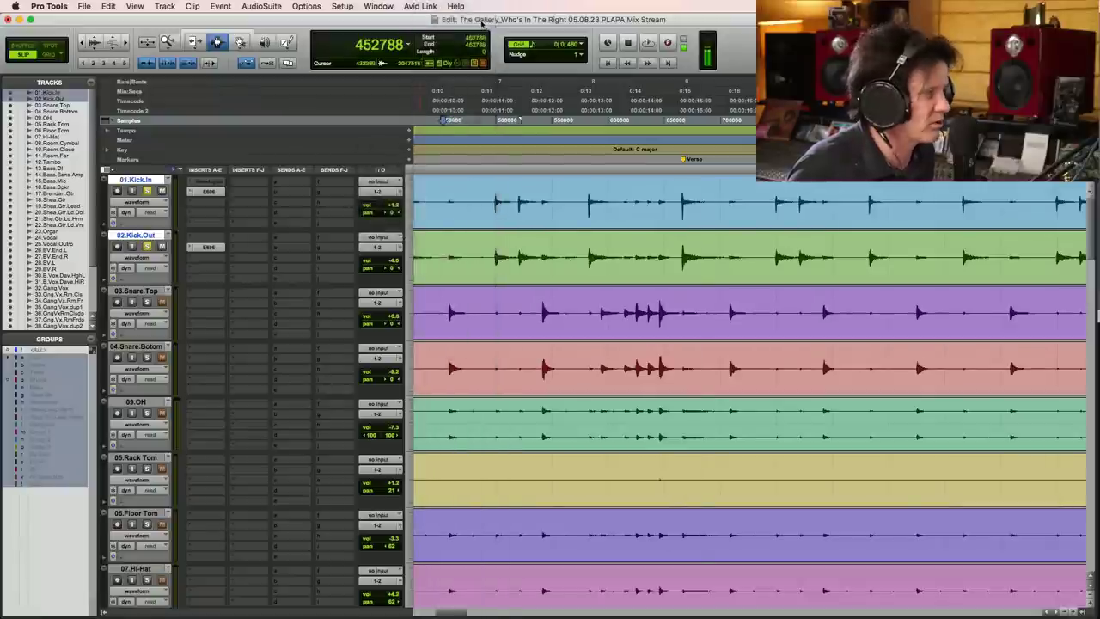
- Create a mono aux track below 02.Kick.Out and name it Kick.Sub
{"action": "key", "text": "super+shift+n"}
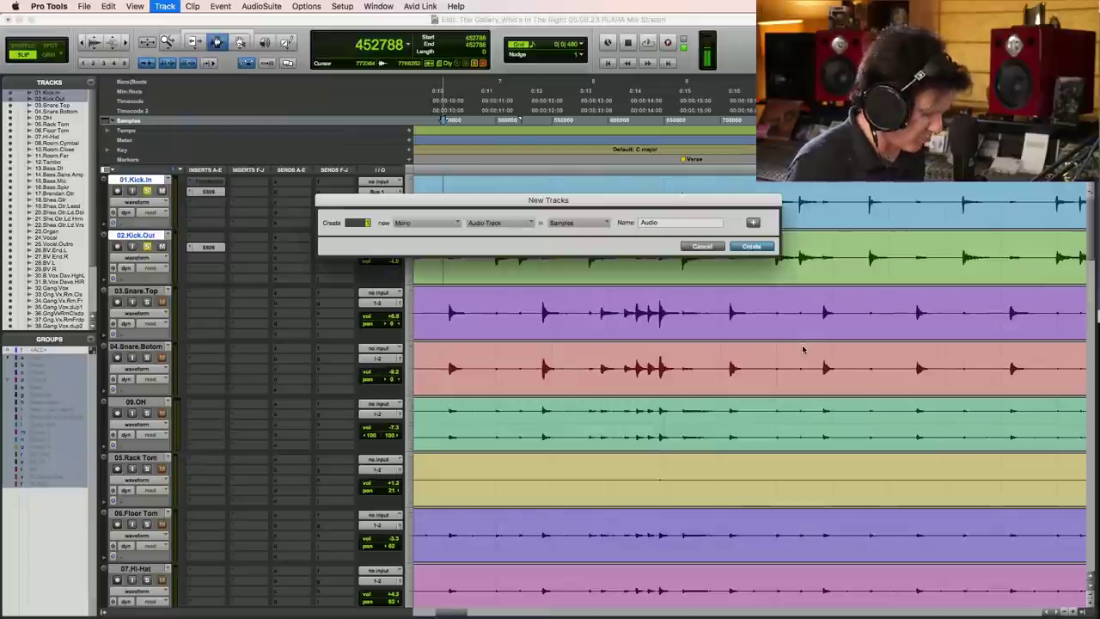
{"action": "key", "text": "Return"}
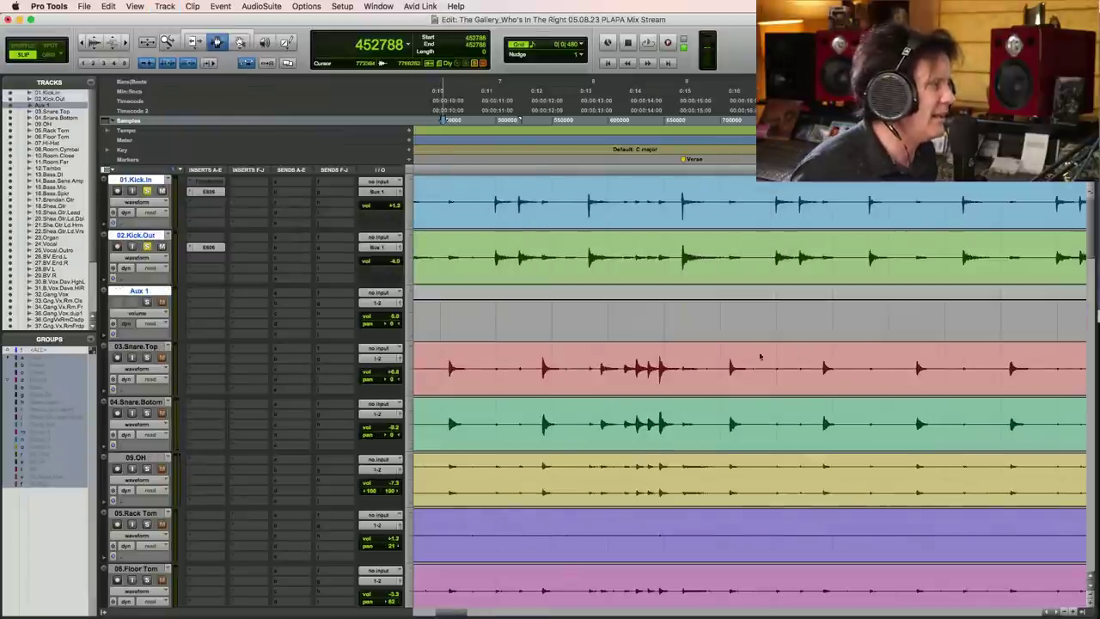
{"action": "double_click", "coordinate": [150, 292]}
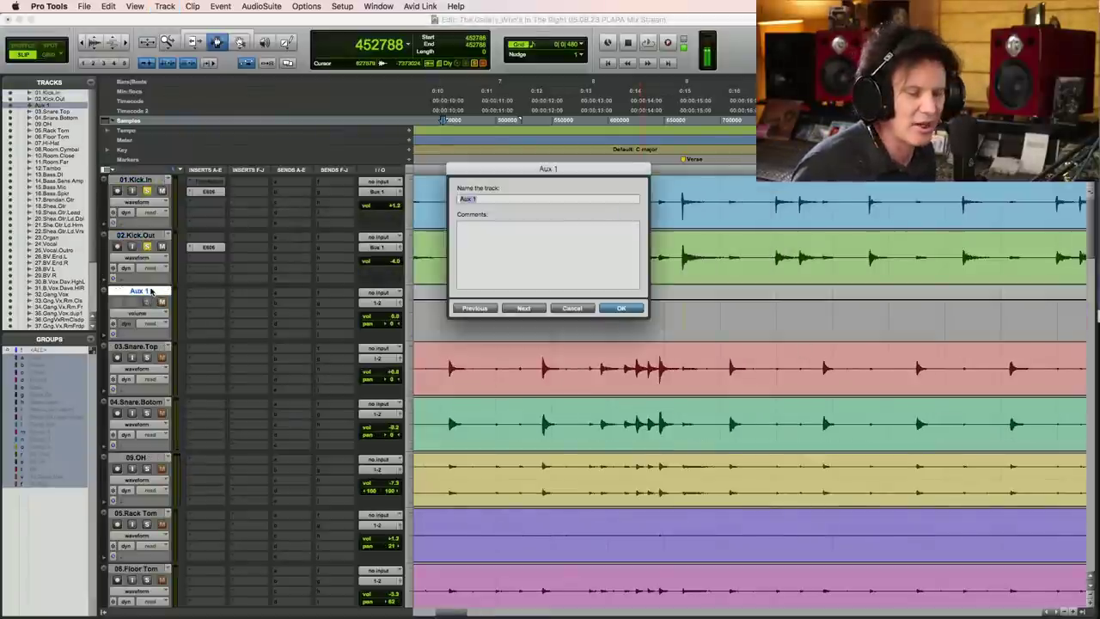
{"action": "type", "text": "KICK"}
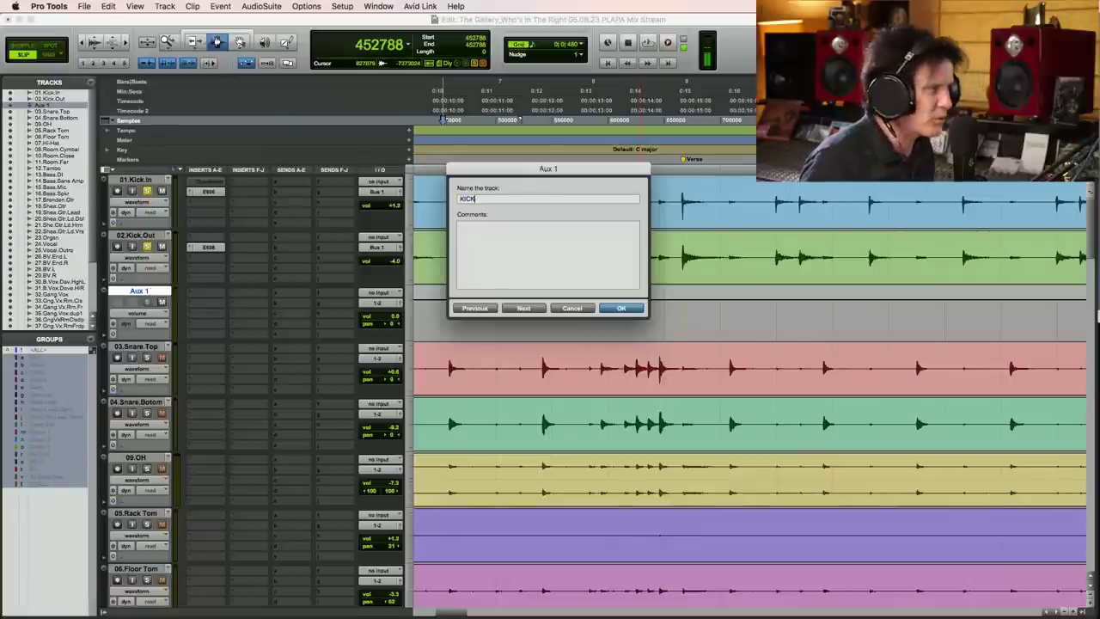
{"action": "key", "text": "BackSpace"}
{"action": "key", "text": "BackSpace"}
{"action": "key", "text": "BackSpace"}
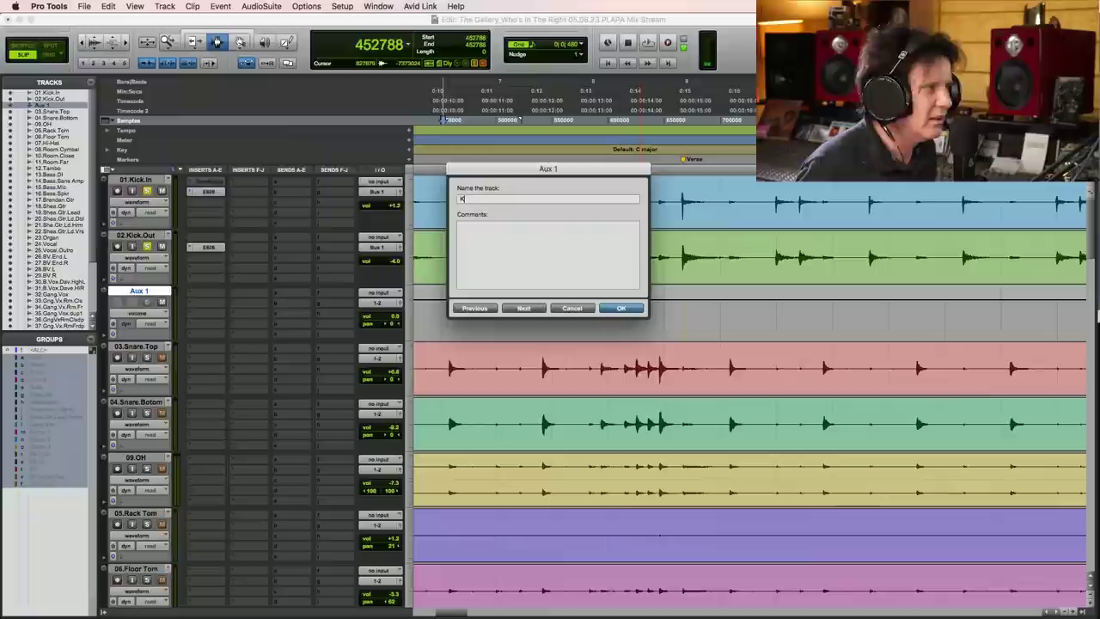
{"action": "type", "text": "ICK"}
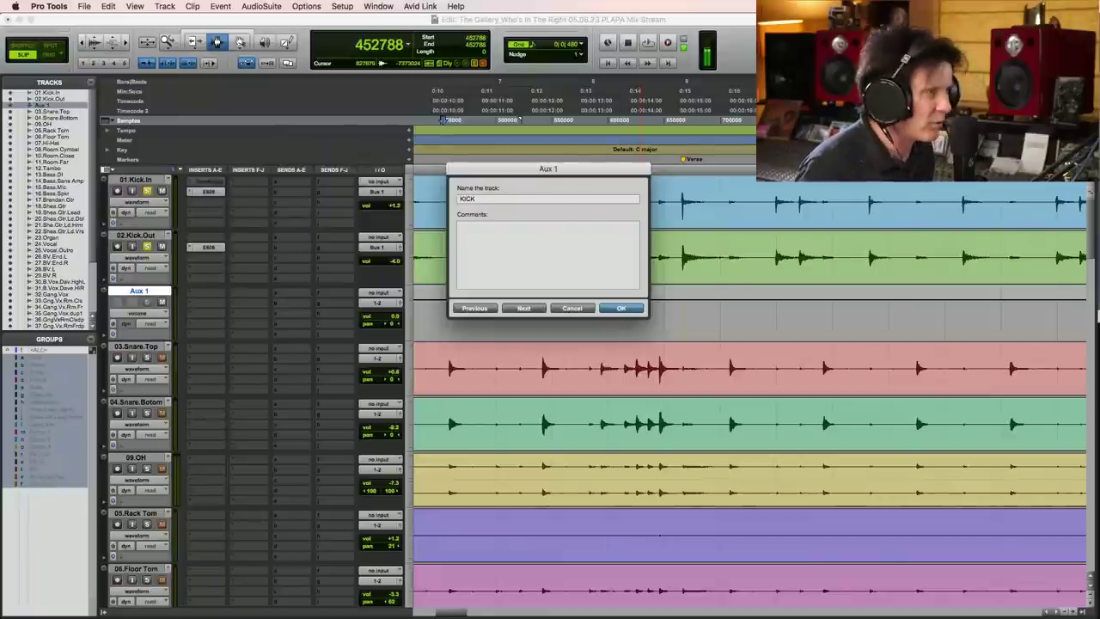
{"action": "key", "text": "BackSpace"}
{"action": "key", "text": "BackSpace"}
{"action": "key", "text": "BackSpace"}
{"action": "type", "text": "ic"}
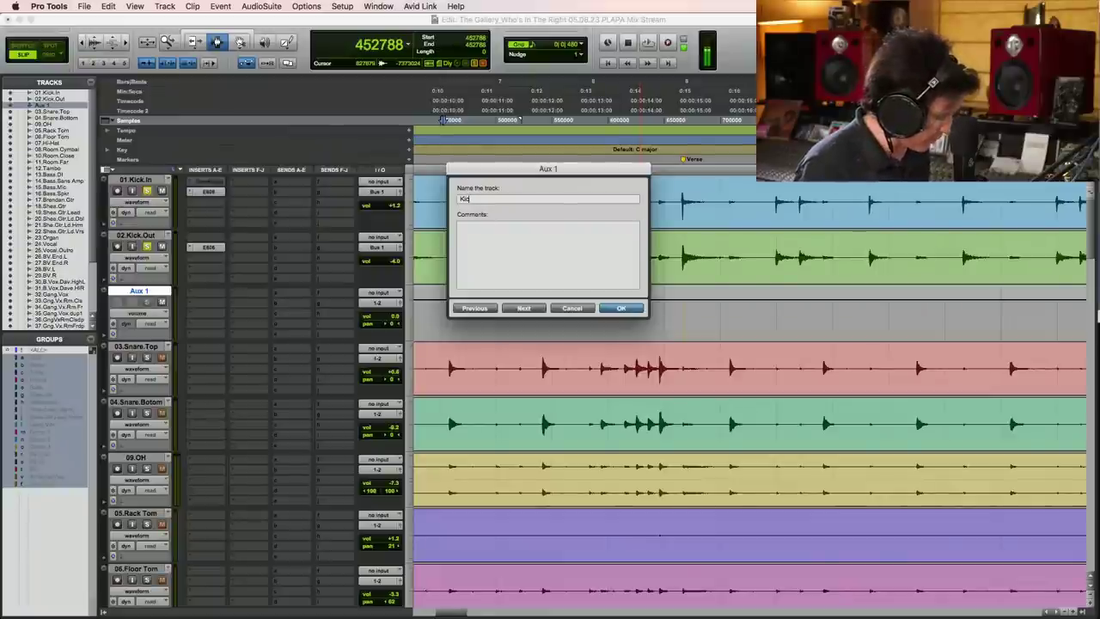
{"action": "type", "text": "k.Sub"}
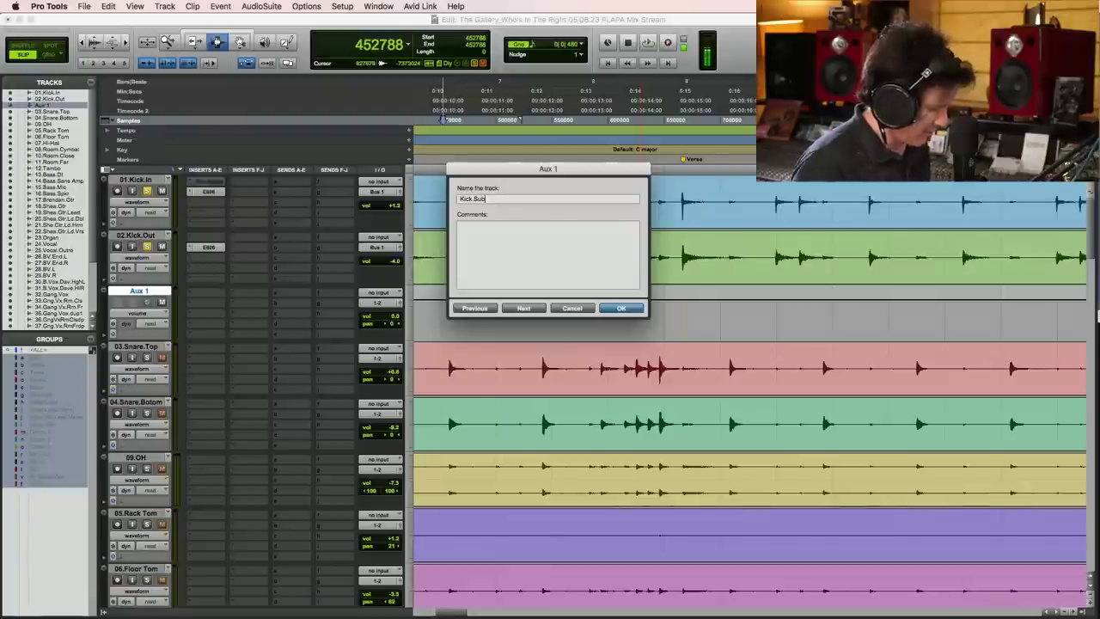
{"action": "key", "text": "Return"}
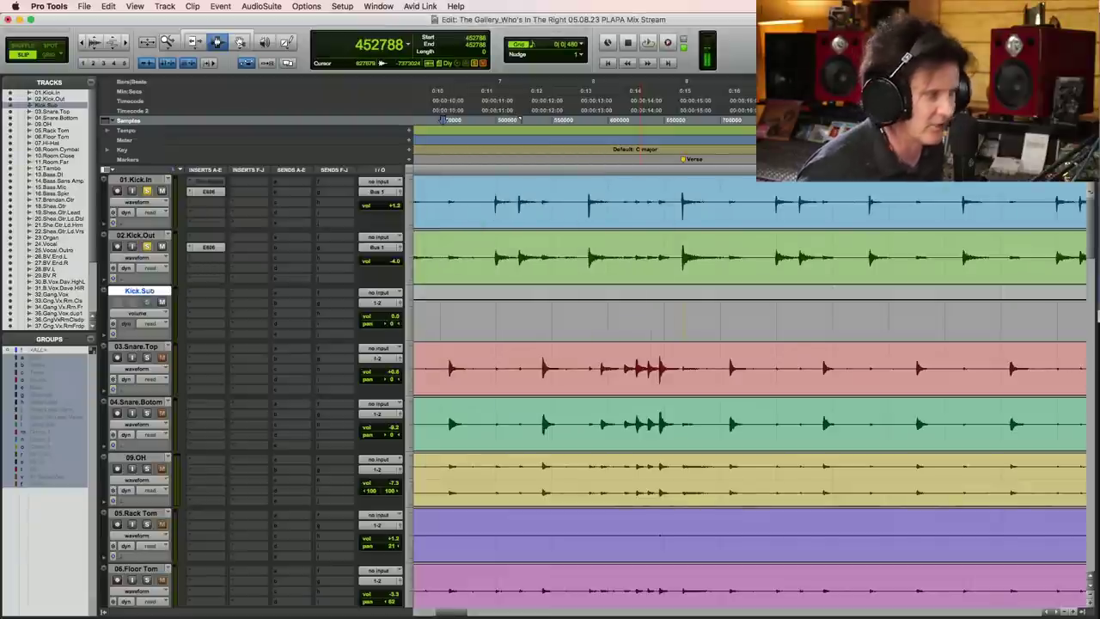
- Place the edit cursor across both Kick.In and Kick.Out at sample 455851, just before the first kick hit
{"action": "left_click", "coordinate": [448, 214]}
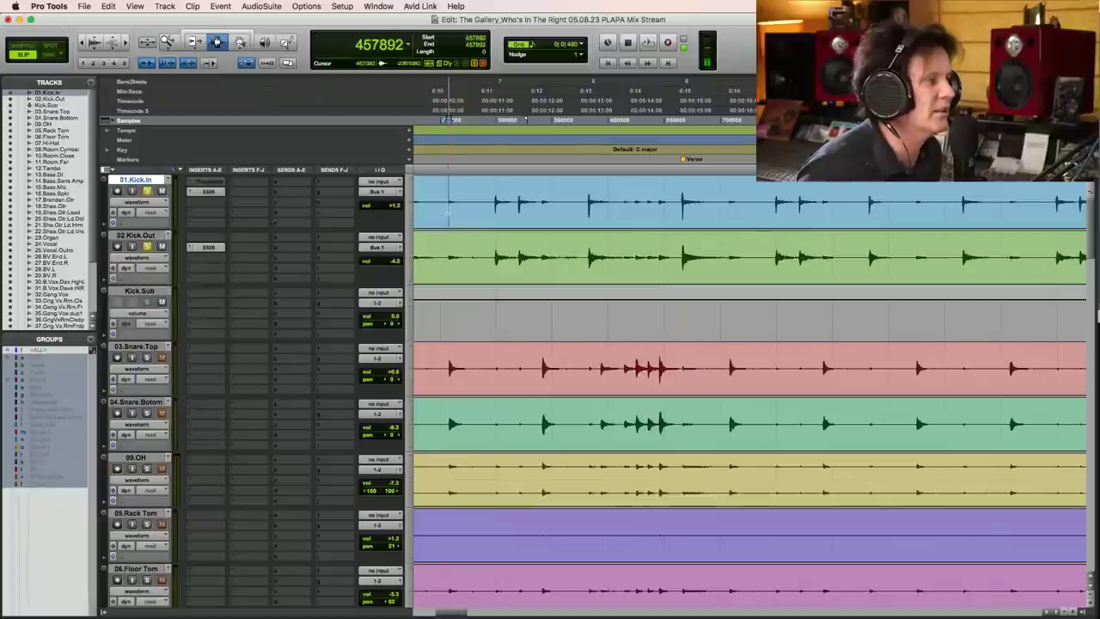
{"action": "left_click", "coordinate": [450, 254], "text": "shift"}
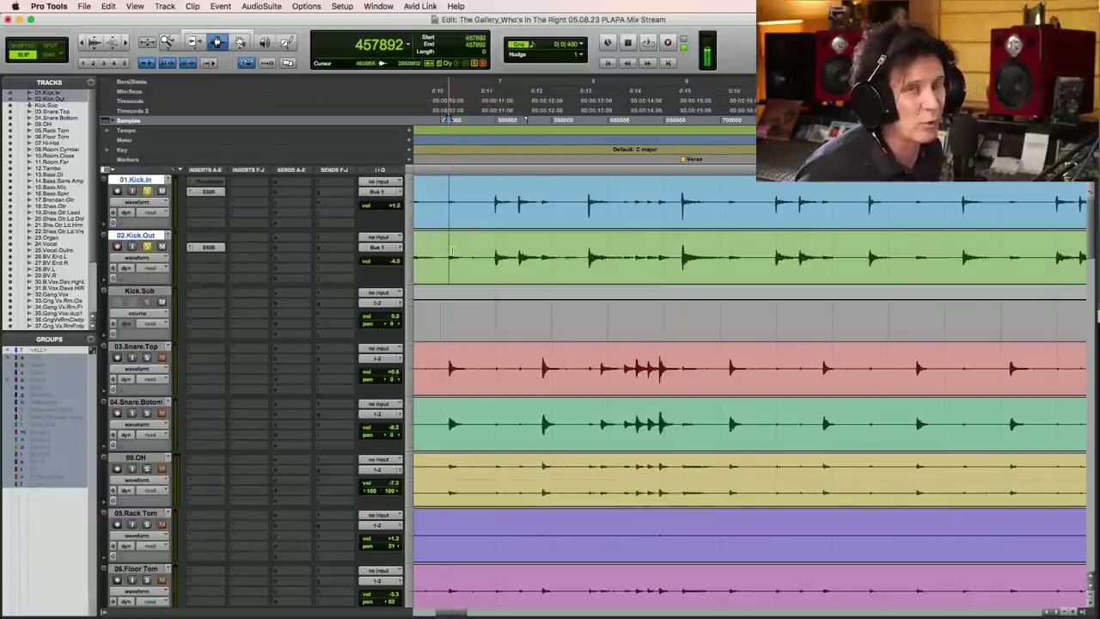
{"action": "left_click", "coordinate": [446, 200]}
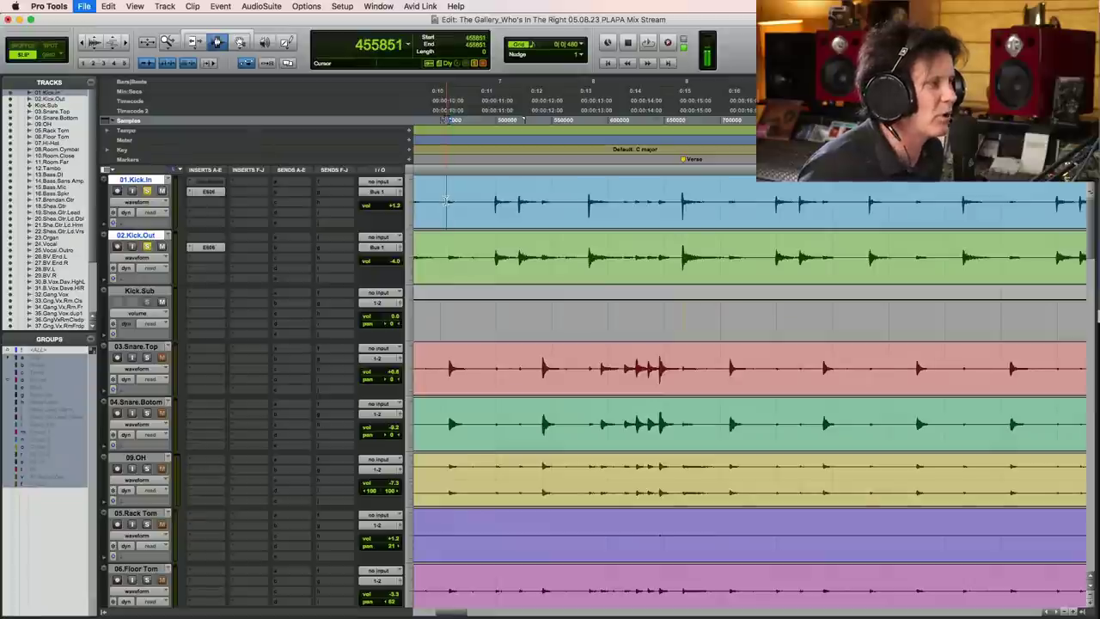
{"action": "left_click", "coordinate": [449, 256], "text": "shift"}
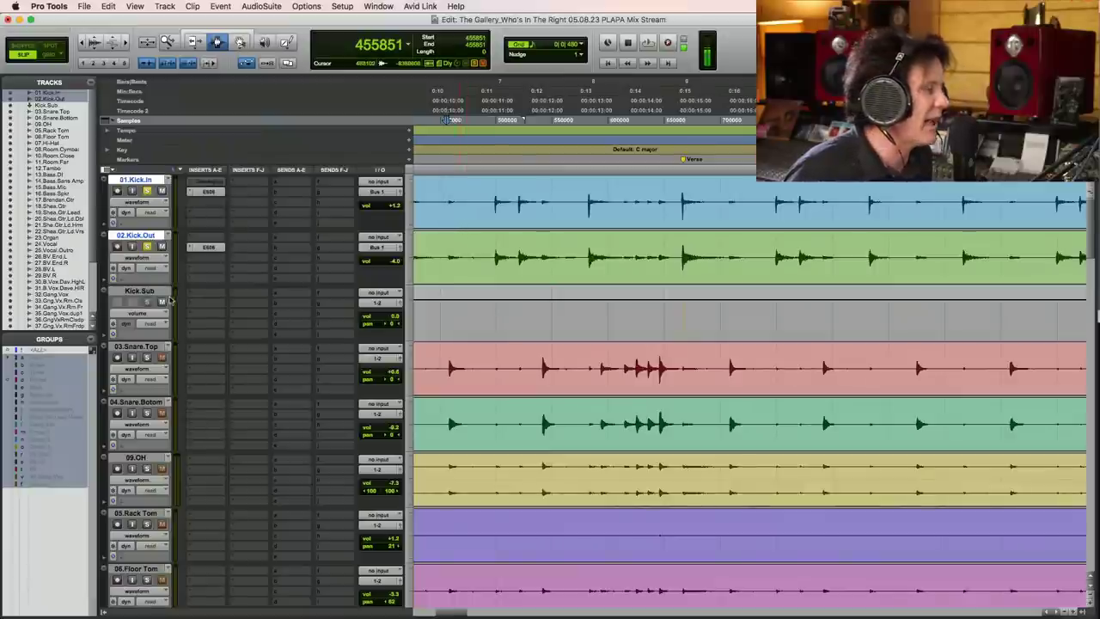
{"action": "left_click", "coordinate": [202, 292]}
{"action": "mouse_move", "coordinate": [226, 292]}
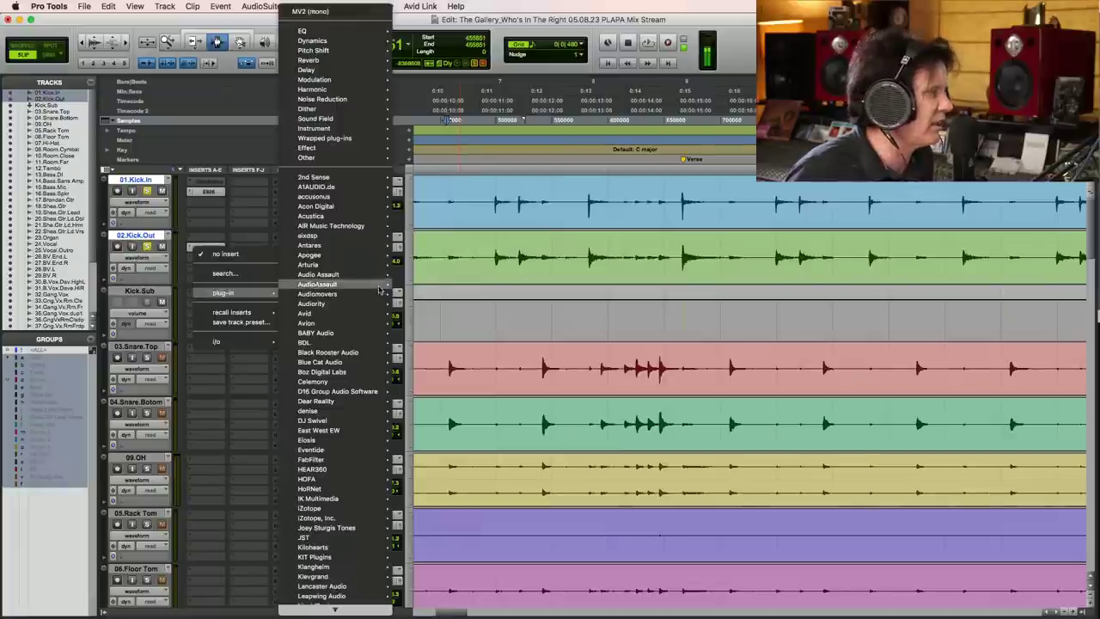
{"action": "mouse_move", "coordinate": [378, 31]}
{"action": "scroll", "coordinate": [453, 595], "scroll_direction": "down", "scroll_amount": 2}
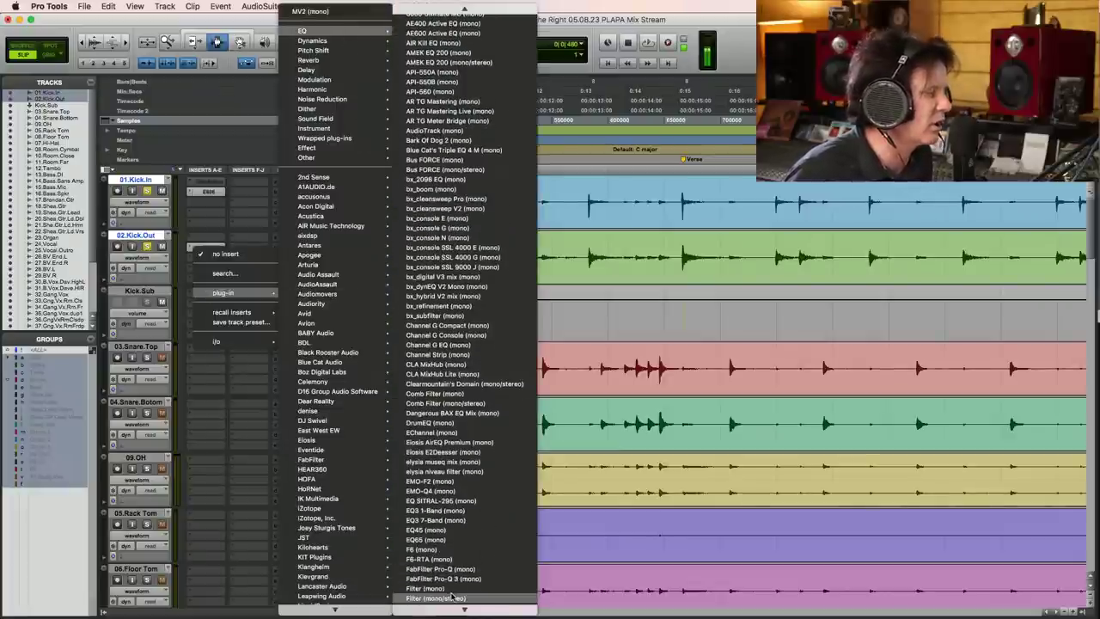
{"action": "scroll", "coordinate": [453, 596], "scroll_direction": "down", "scroll_amount": 8}
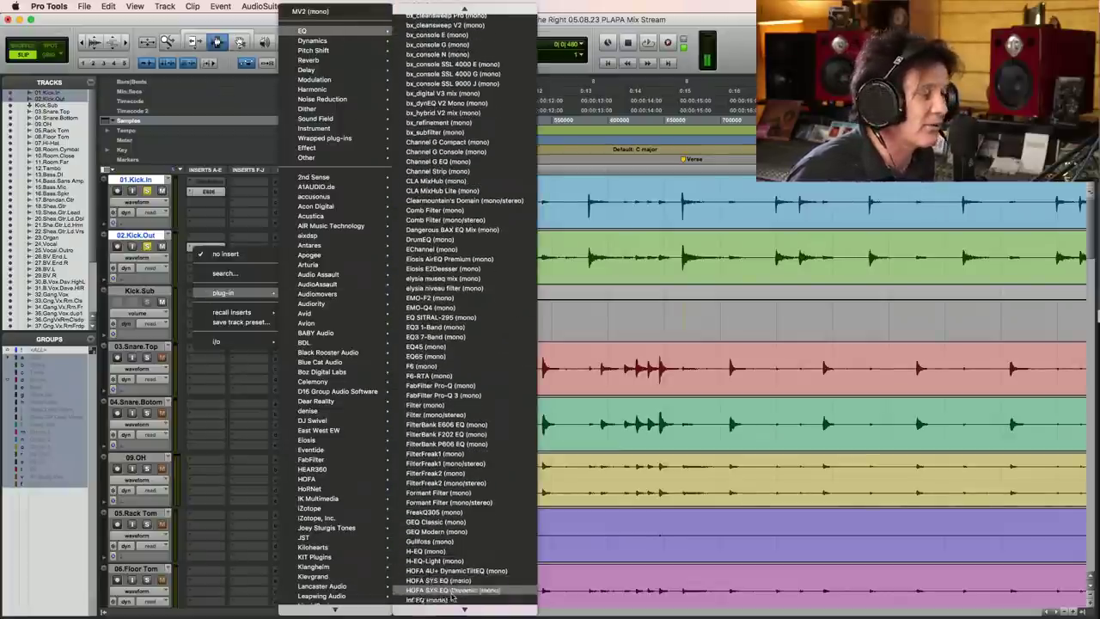
- Copy the E606 EQ insert from Kick.In to the first insert slot of Kick.Sub
{"action": "left_click", "coordinate": [205, 187]}
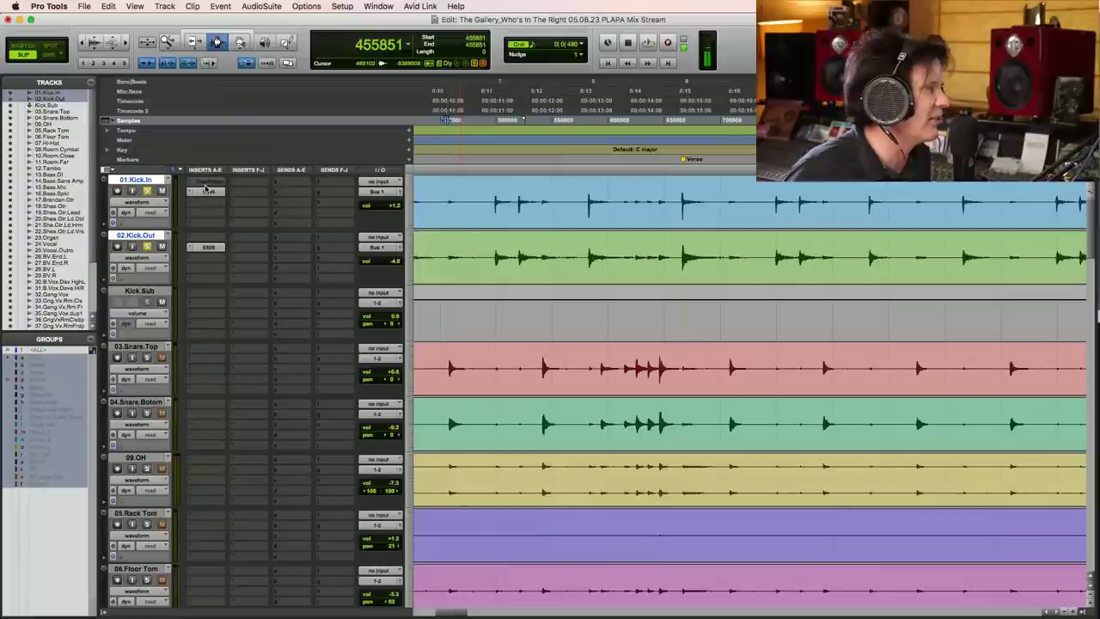
{"action": "left_click_drag", "start_coordinate": [204, 277], "coordinate": [204, 301]}
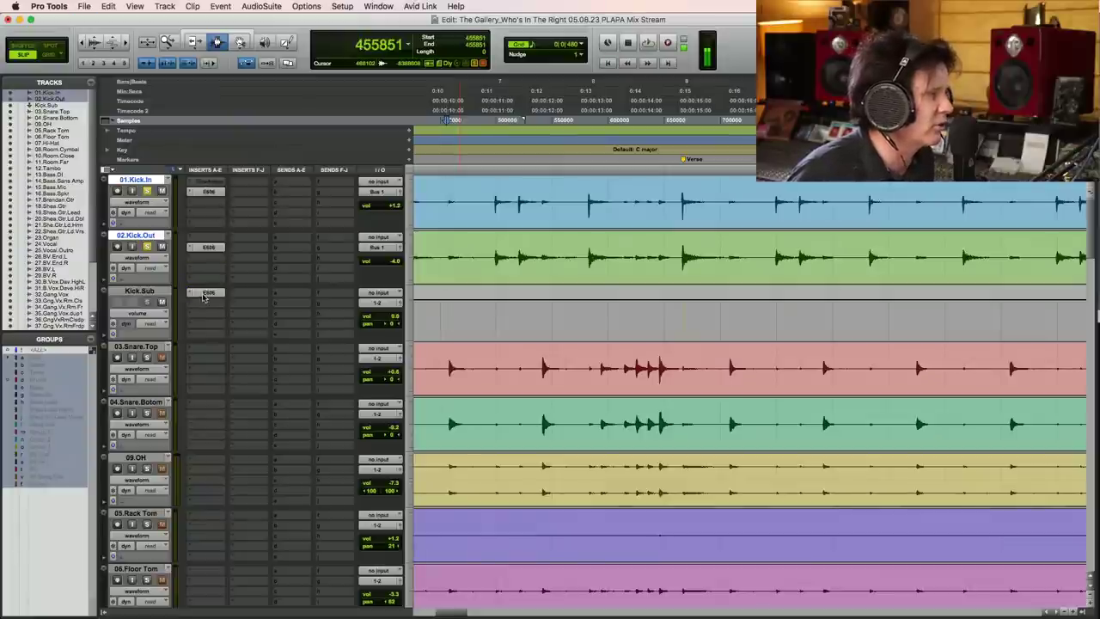
- Open the E606 EQ on the Kick.Sub track and audition the kick through it
{"action": "left_click", "coordinate": [207, 293]}
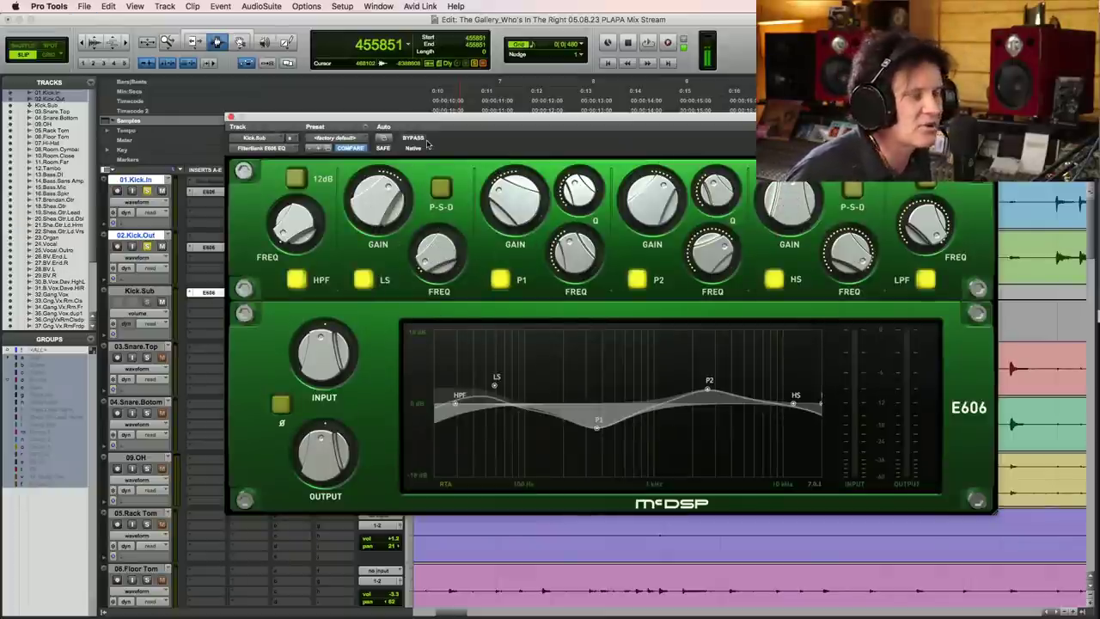
{"action": "key", "text": "space"}
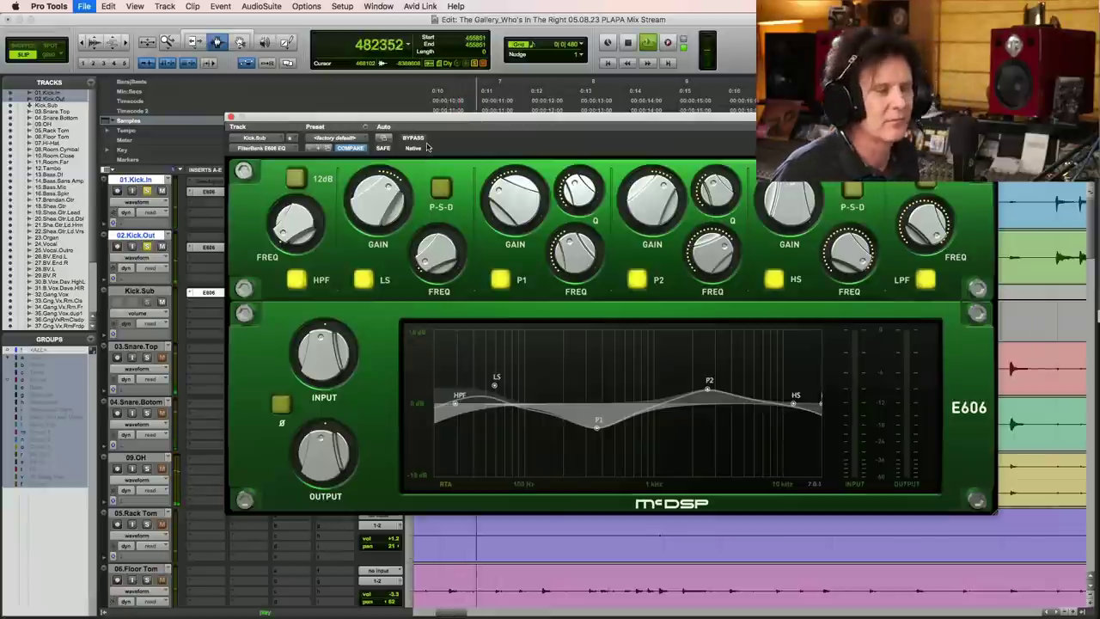
{"action": "key", "text": "space"}
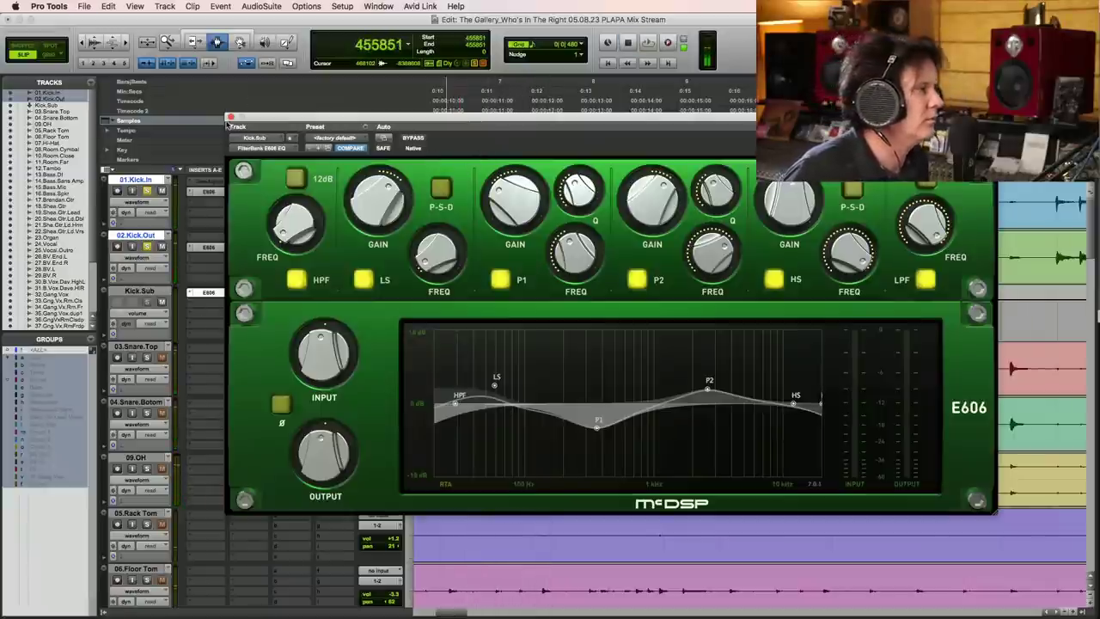
- Set the Kick.Sub track's input to Bus 1 and place the playback start just before the kick hit near 0:11
{"action": "left_click", "coordinate": [231, 118]}
{"action": "left_click", "coordinate": [374, 294]}
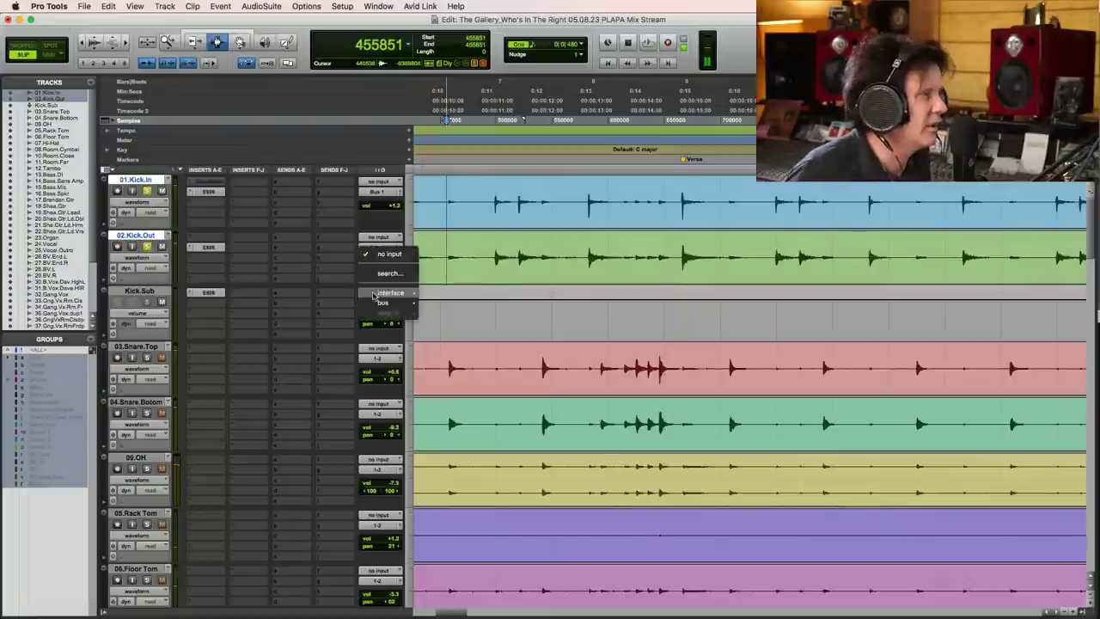
{"action": "left_click", "coordinate": [492, 206]}
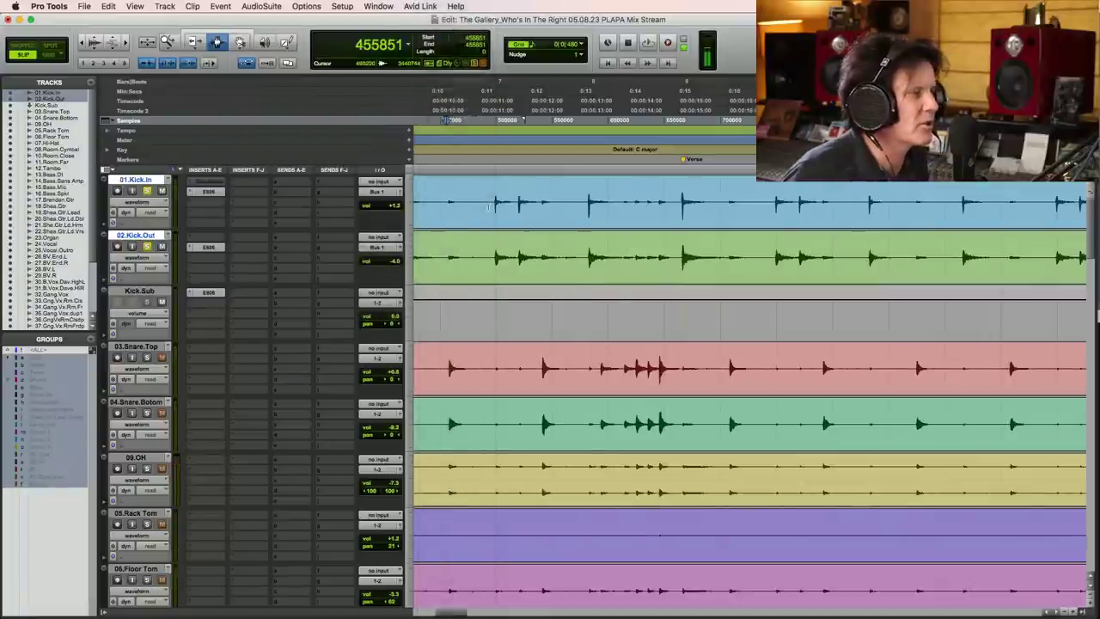
{"action": "left_click", "coordinate": [491, 207]}
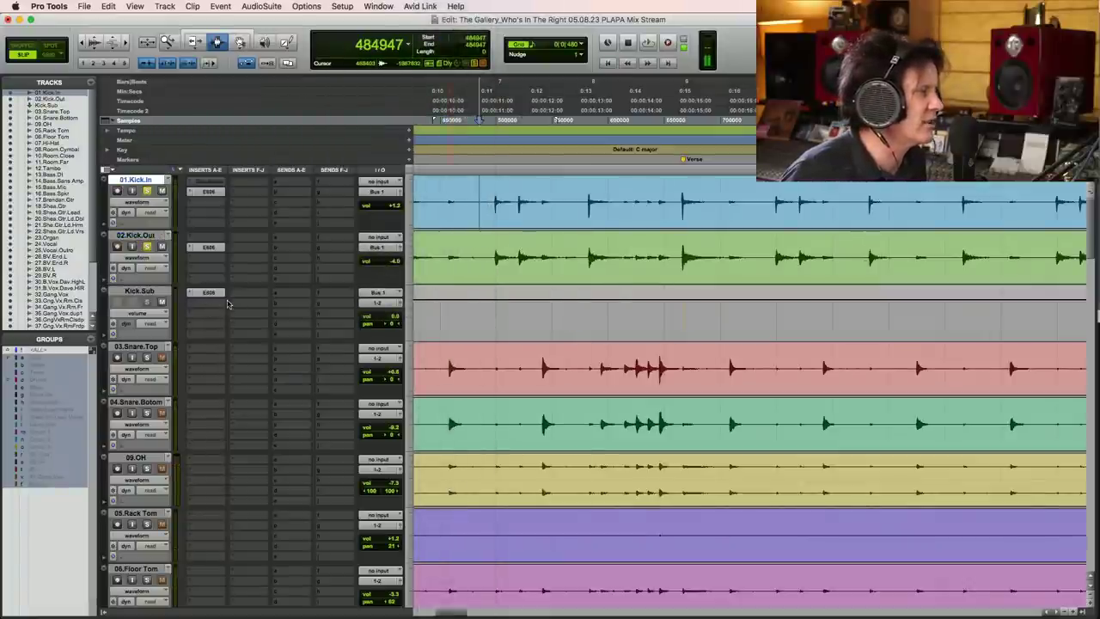
- Audition the Kick.Sub track's E606 EQ, comparing the kick sound with the plug-in bypassed and engaged
{"action": "left_click", "coordinate": [220, 294]}
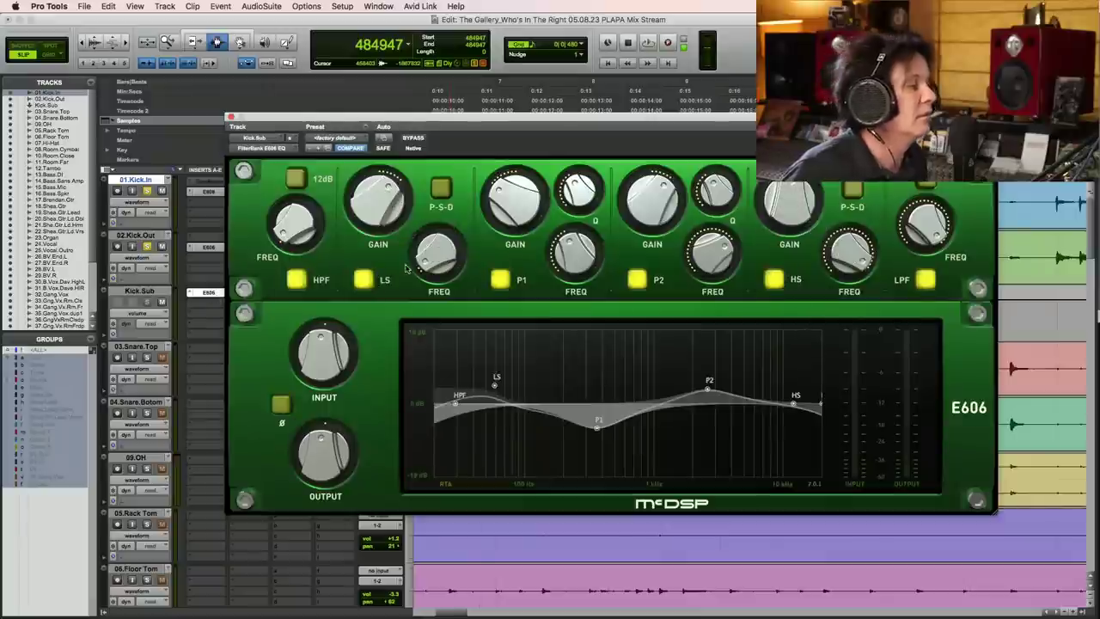
{"action": "key", "text": "space"}
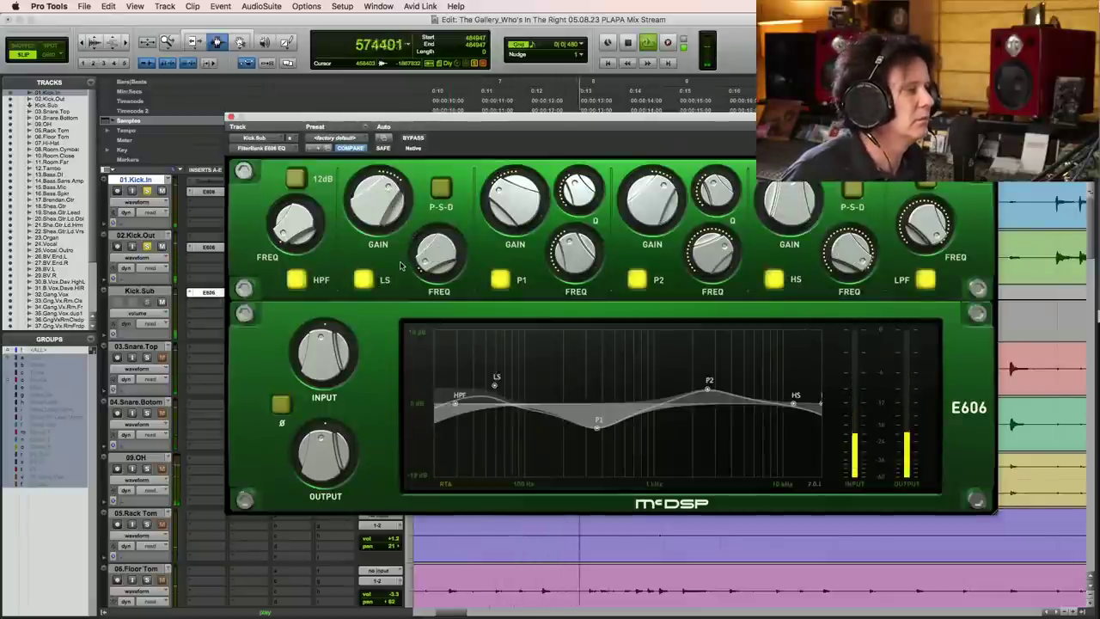
{"action": "key", "text": "space"}
{"action": "left_click", "coordinate": [413, 138]}
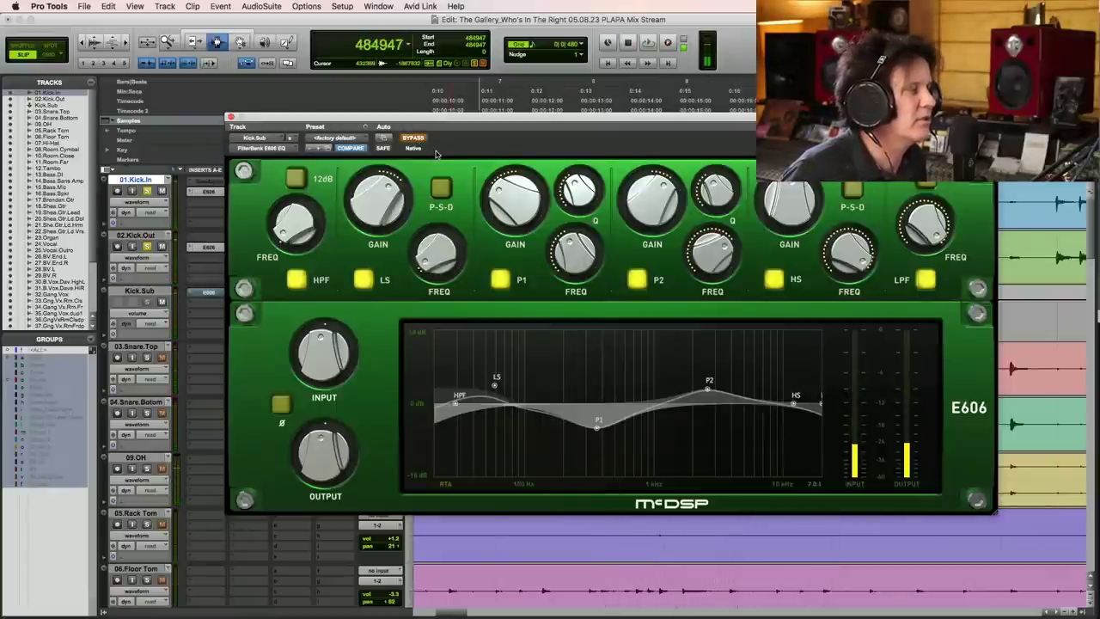
{"action": "key", "text": "space"}
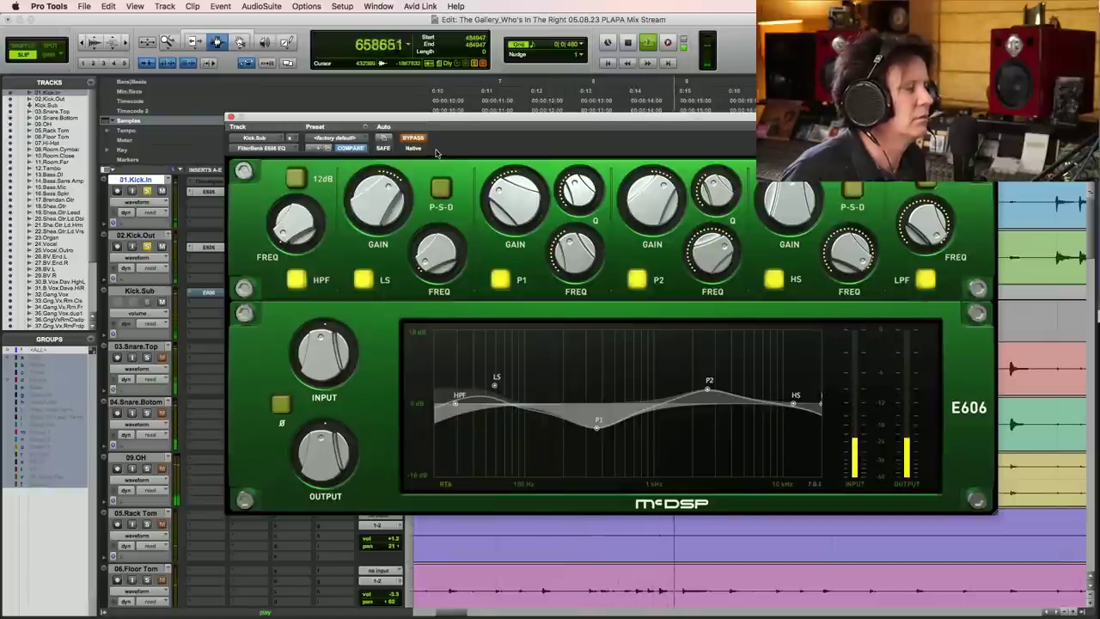
{"action": "left_click", "coordinate": [414, 139]}
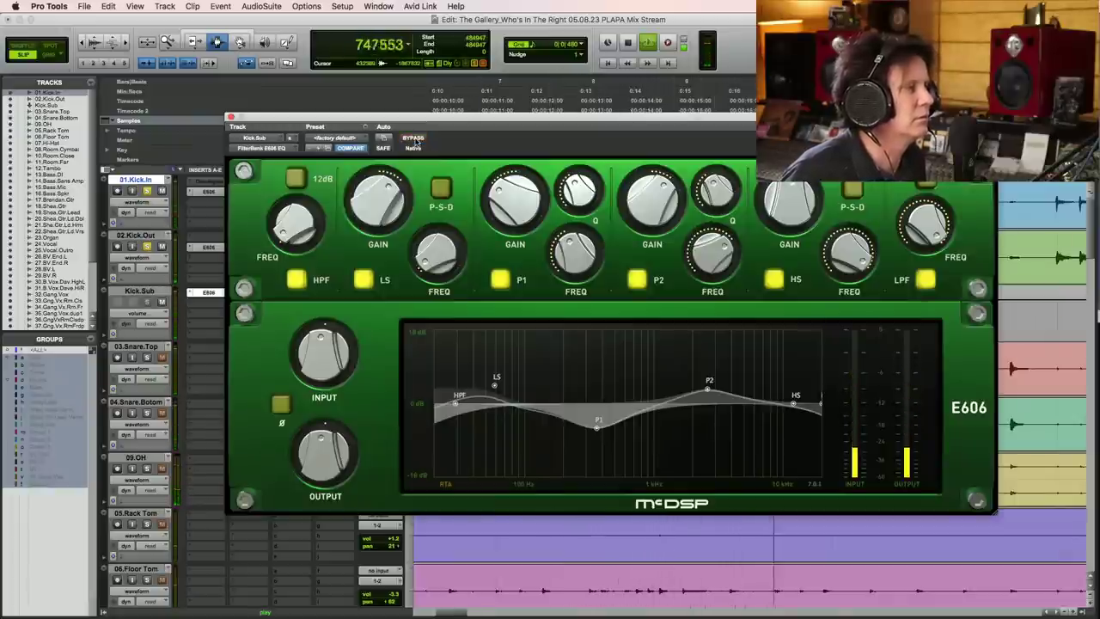
{"action": "key", "text": "space"}
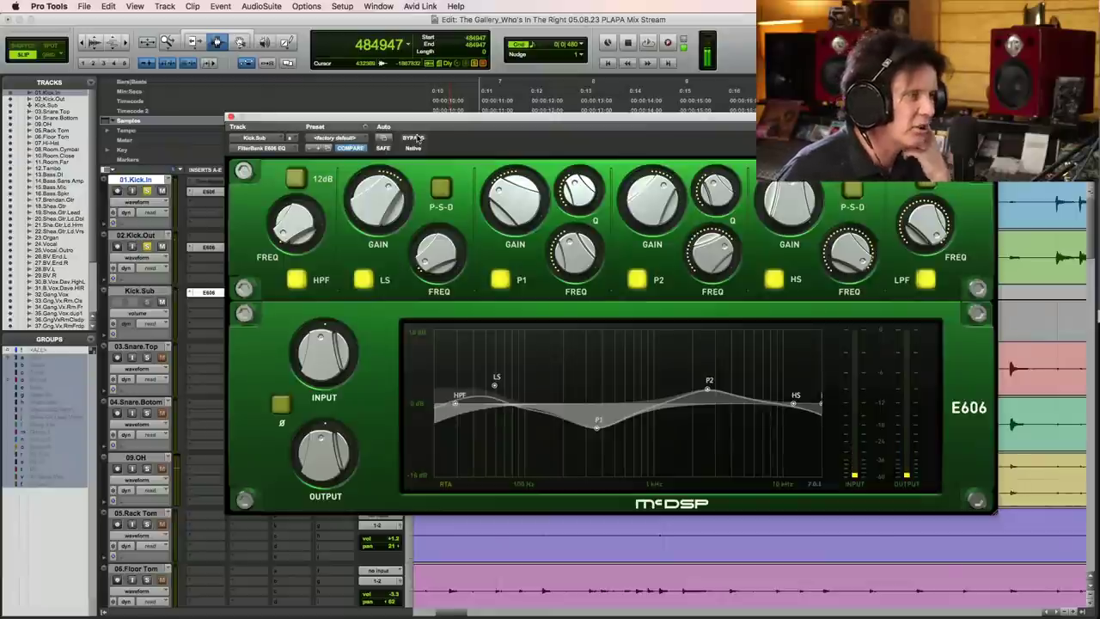
- Reduce the P2 band's boost slightly on the Kick.Sub track's E606 EQ and close the plug-in
{"action": "left_click_drag", "start_coordinate": [660, 211], "coordinate": [654, 214]}
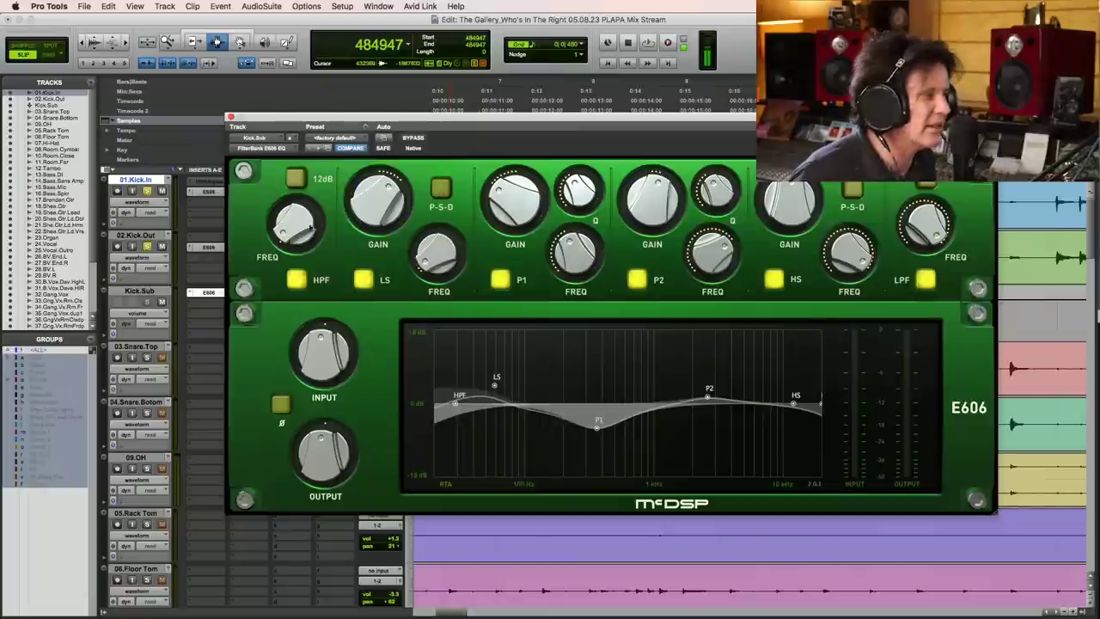
{"action": "mouse_move", "coordinate": [656, 196]}
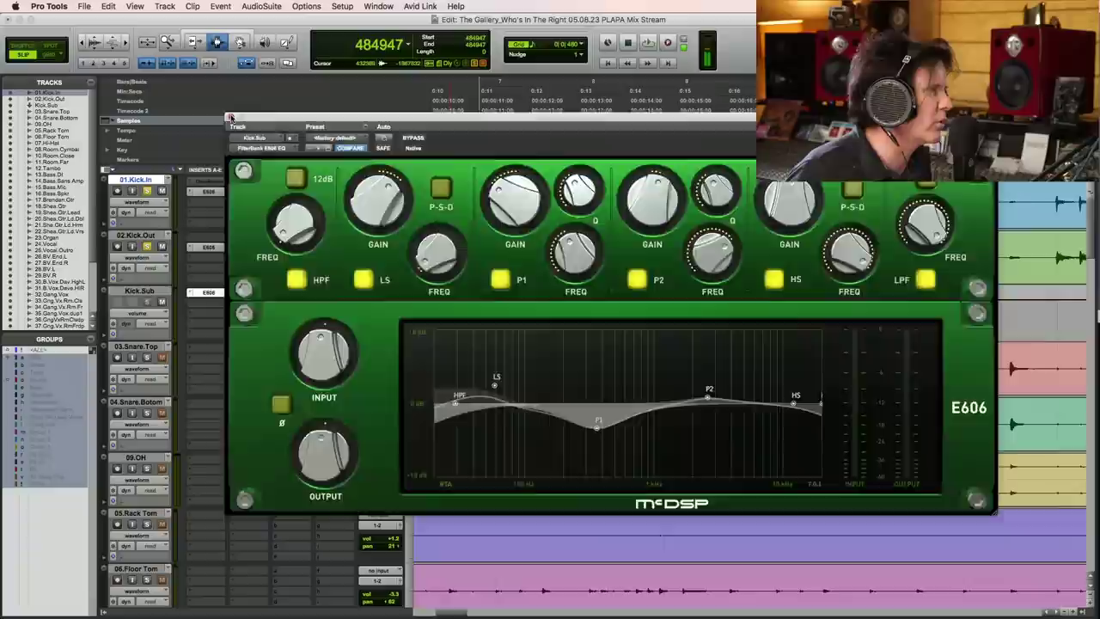
{"action": "left_click", "coordinate": [231, 115]}
- Insert a mono REQ 4 equalizer below the E606 on the Kick.Sub track
{"action": "left_click", "coordinate": [189, 306]}
{"action": "mouse_move", "coordinate": [216, 303]}
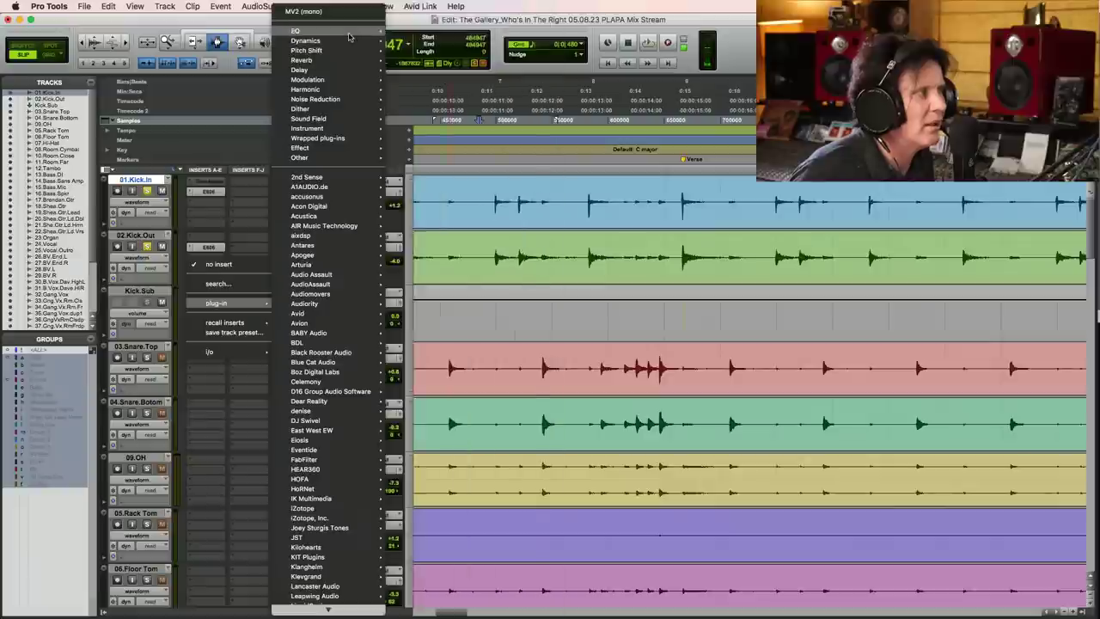
{"action": "mouse_move", "coordinate": [339, 31]}
{"action": "scroll", "coordinate": [483, 431], "scroll_direction": "down", "scroll_amount": 20}
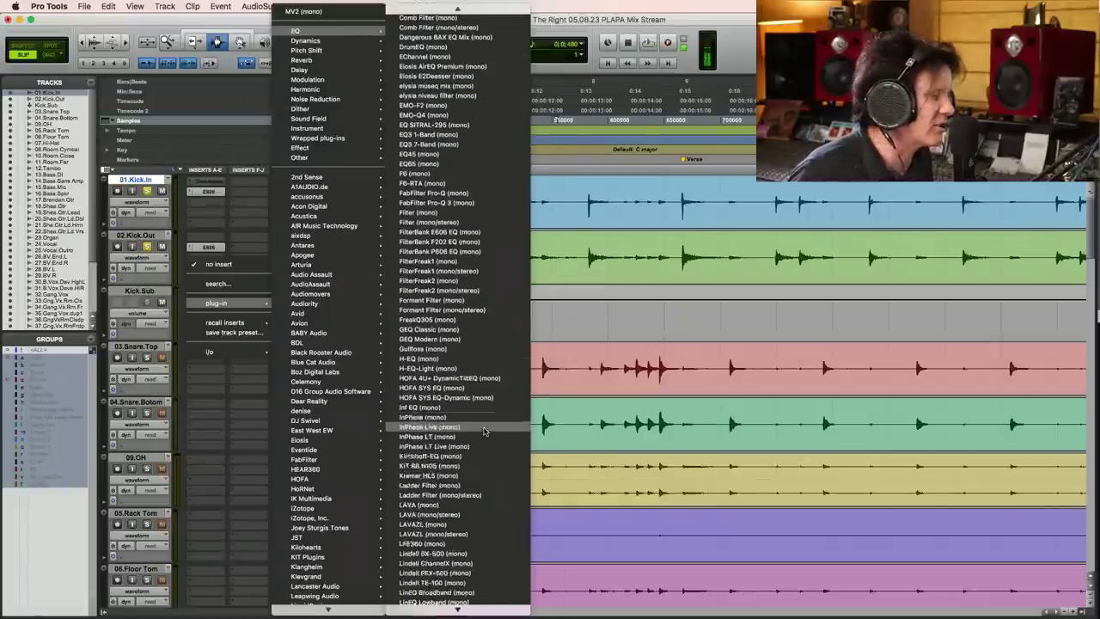
{"action": "scroll", "coordinate": [483, 430], "scroll_direction": "down", "scroll_amount": 5}
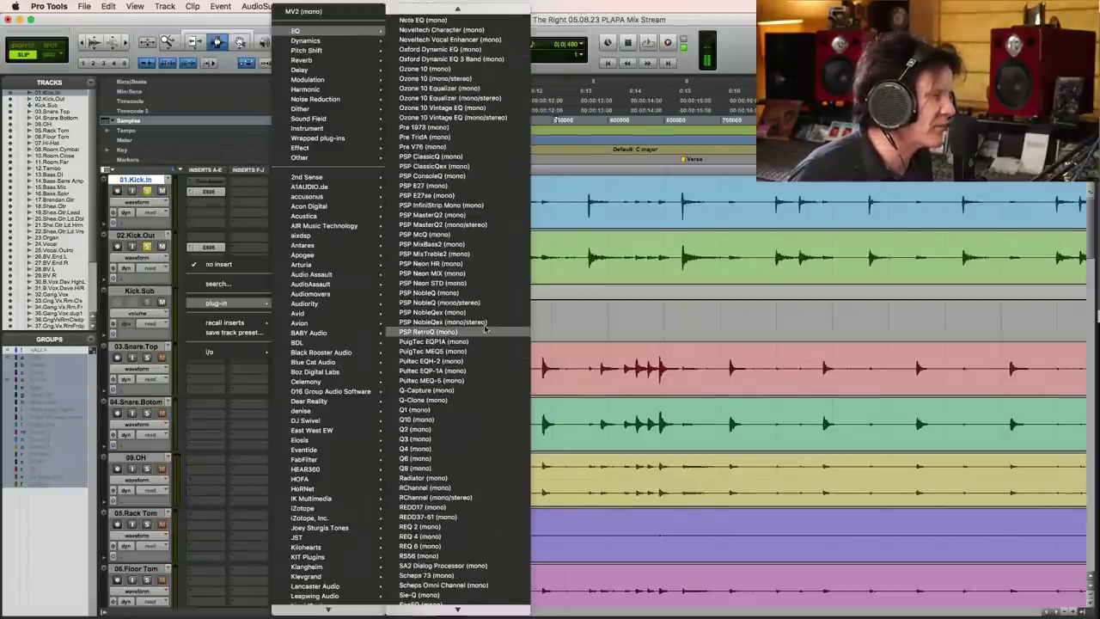
{"action": "left_click", "coordinate": [484, 527]}
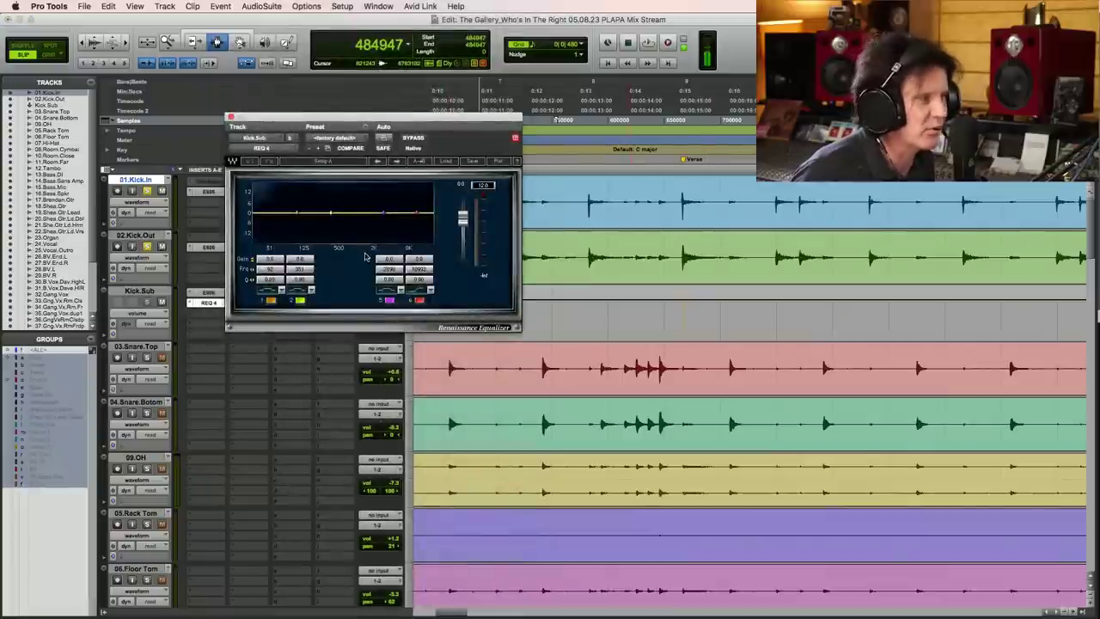
- Set the REQ 4's second band to 100 Hz with a narrow Q and a cut of about 4 dB
{"action": "left_click", "coordinate": [299, 269]}
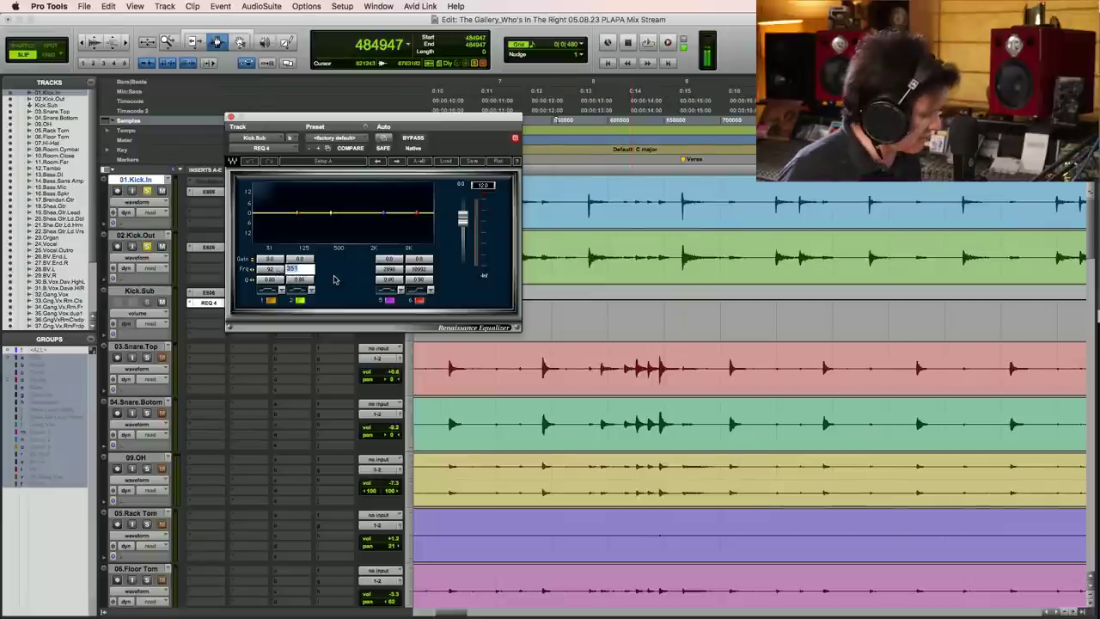
{"action": "key", "text": "Return"}
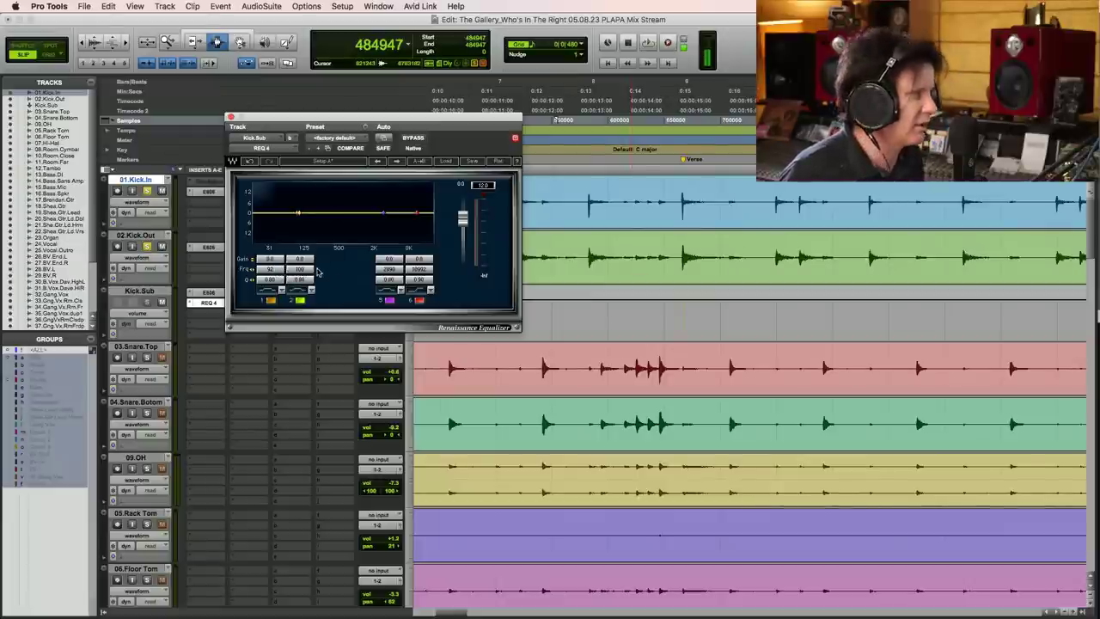
{"action": "left_click", "coordinate": [293, 279]}
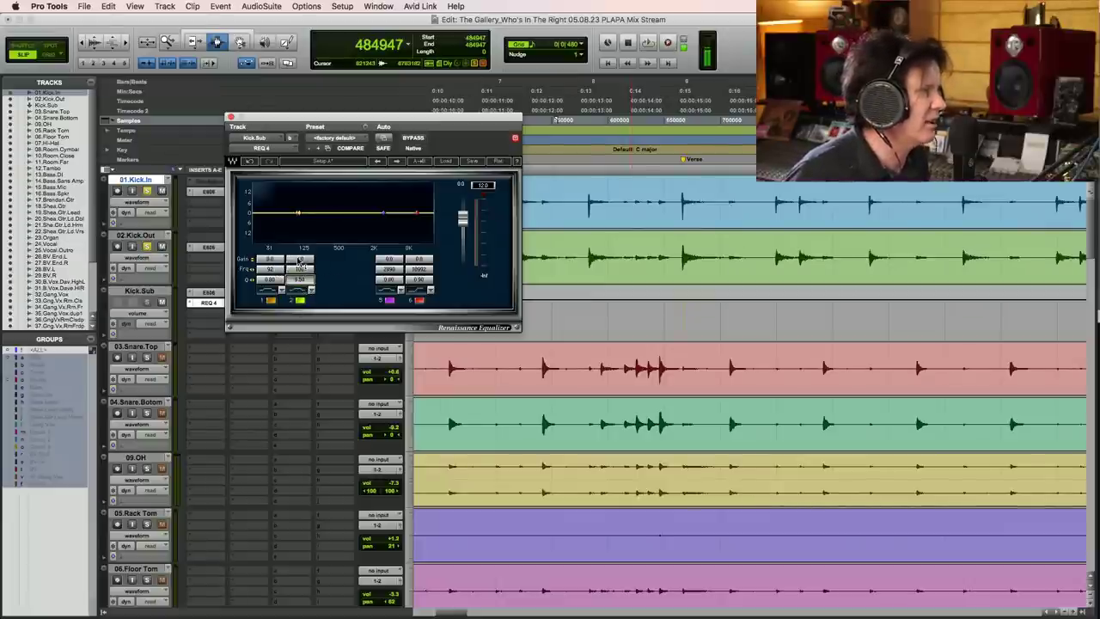
{"action": "left_click", "coordinate": [299, 259]}
- Adjust the second REQ 4 band's Q to about 5.75 while auditioning the kick, and save the session
{"action": "key", "text": "space"}
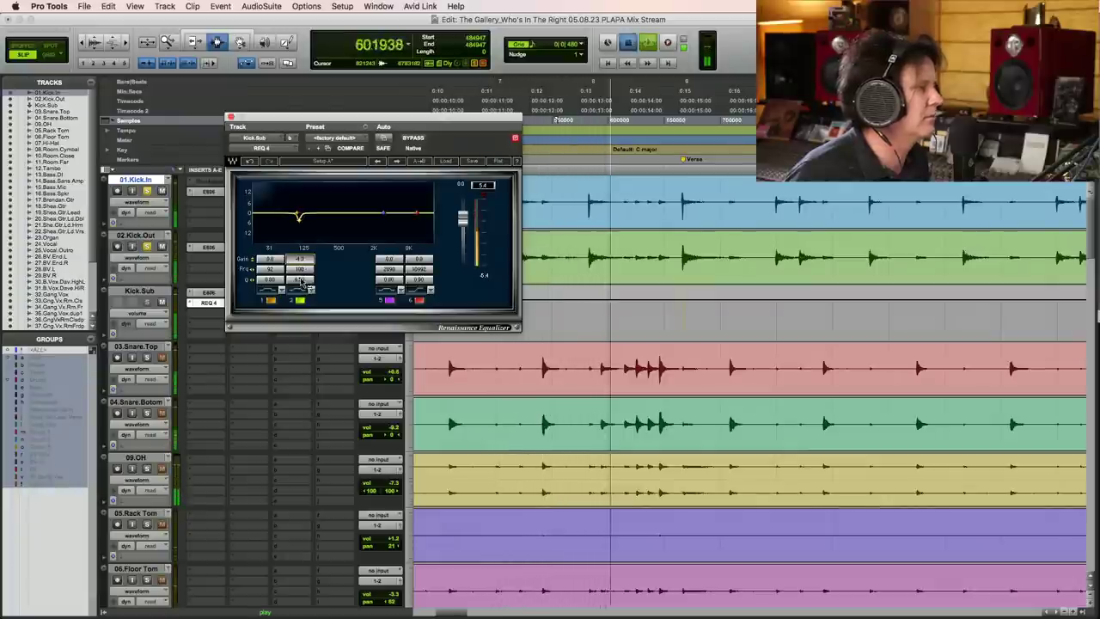
{"action": "key", "text": "space"}
{"action": "key", "text": "space"}
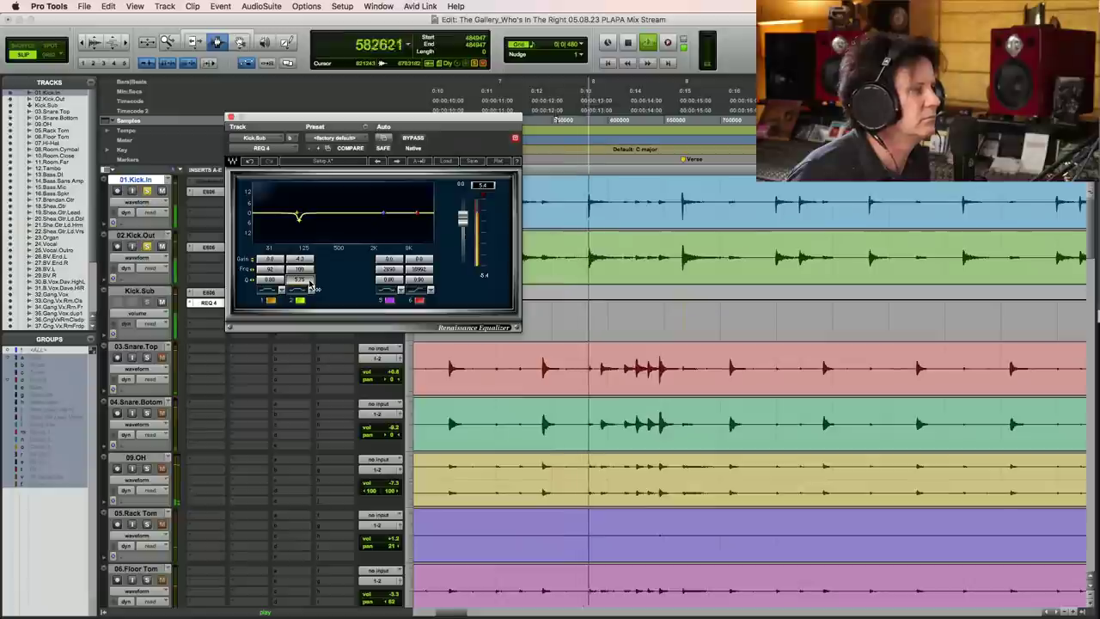
{"action": "key", "text": "super+s"}
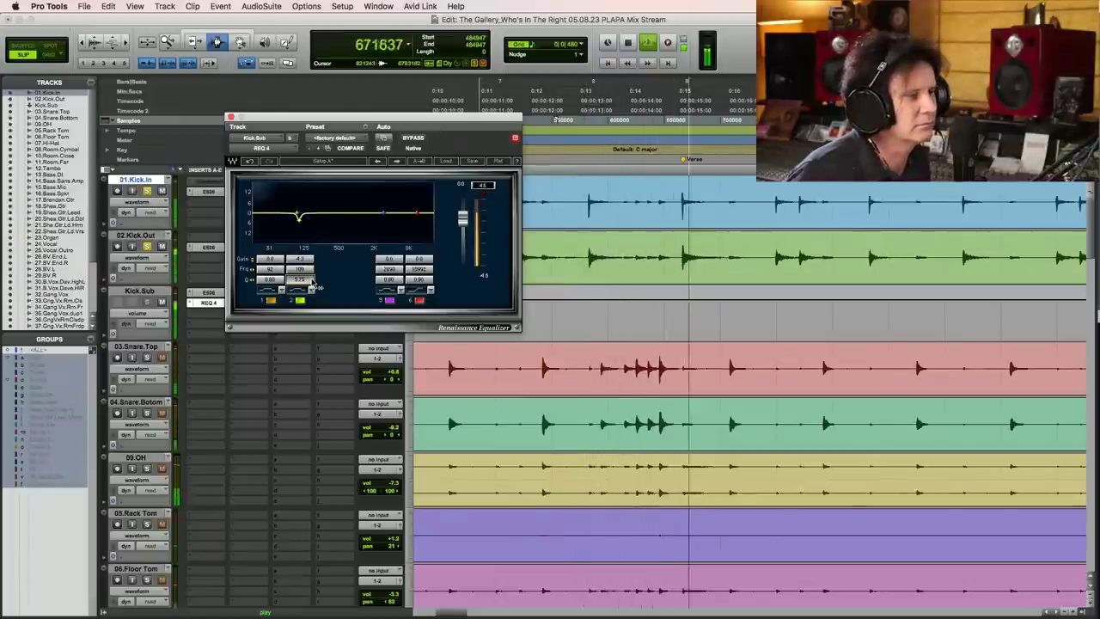
{"action": "key", "text": "space"}
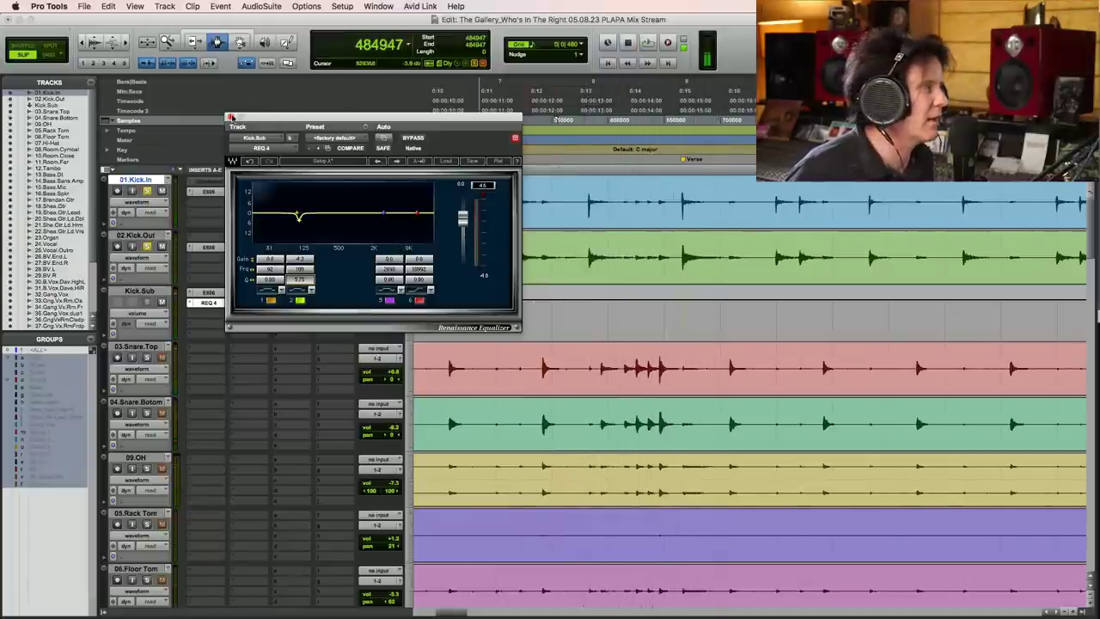
{"action": "left_click", "coordinate": [230, 117]}
- Solo the 13.Bass.DI track and audition it together with the kick tracks
{"action": "scroll", "coordinate": [529, 295], "scroll_direction": "down", "scroll_amount": 8}
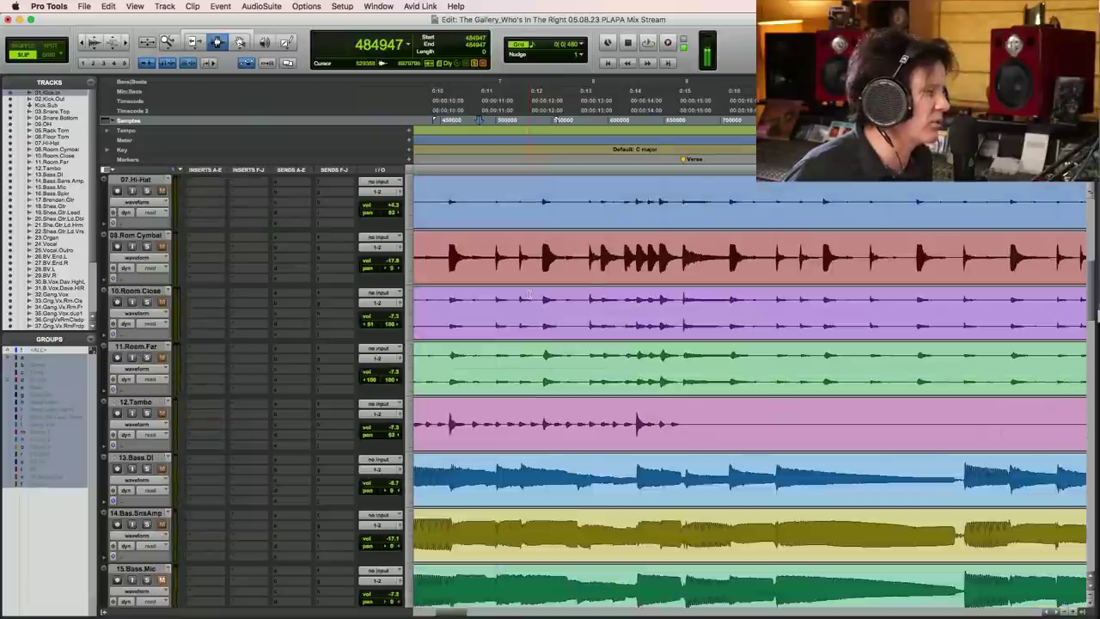
{"action": "scroll", "coordinate": [529, 295], "scroll_direction": "down", "scroll_amount": 5}
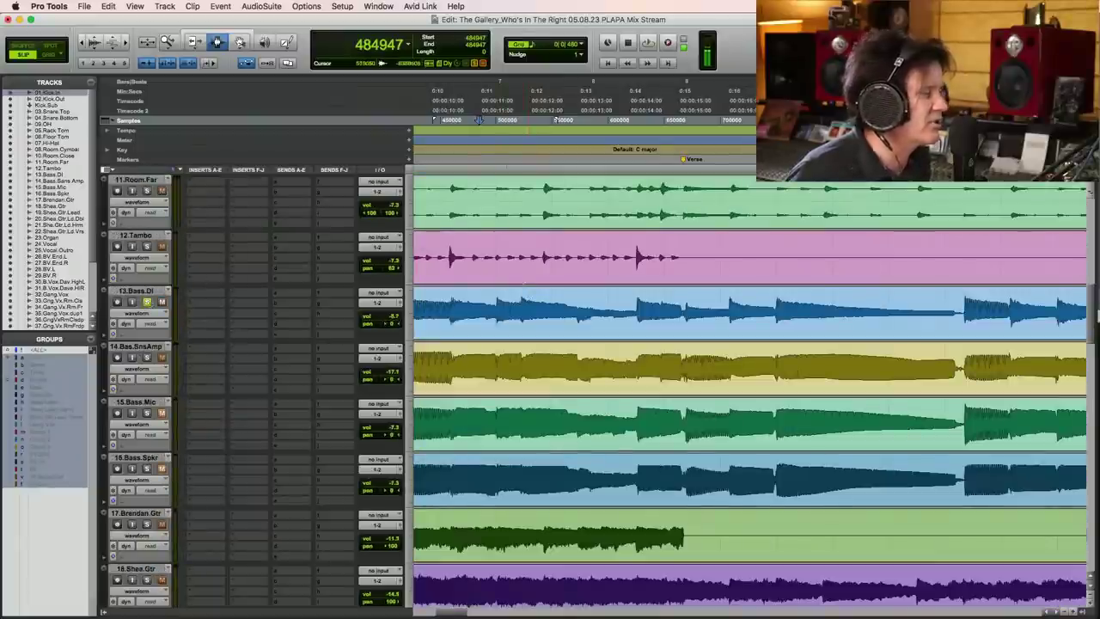
{"action": "key", "text": "space"}
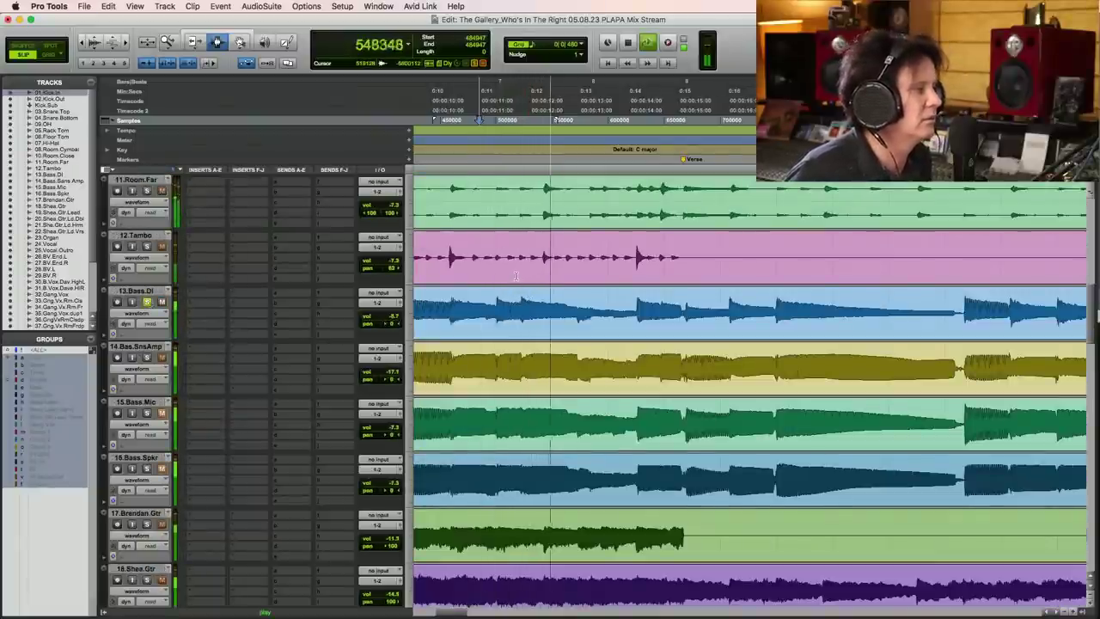
{"action": "key", "text": "F5"}
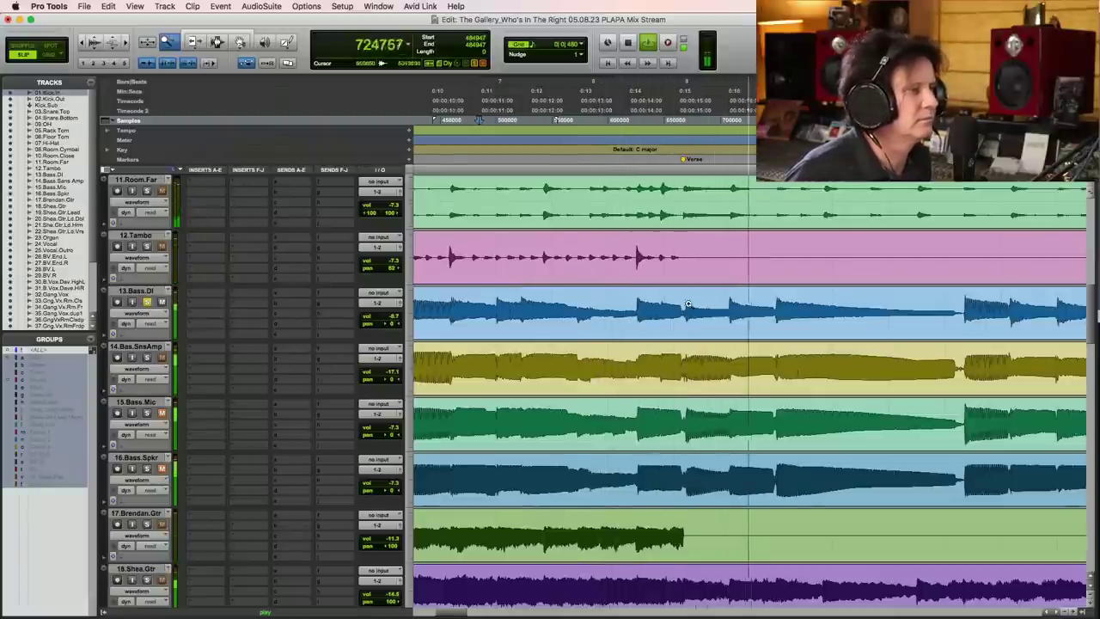
{"action": "left_click", "coordinate": [817, 295]}
{"action": "key", "text": "space"}
- Move the 13.Bass.DI track directly below 02.Kick.Out in the track order
{"action": "left_click", "coordinate": [544, 318]}
{"action": "scroll", "coordinate": [544, 318], "scroll_direction": "up", "scroll_amount": 5}
{"action": "key", "text": "F6"}
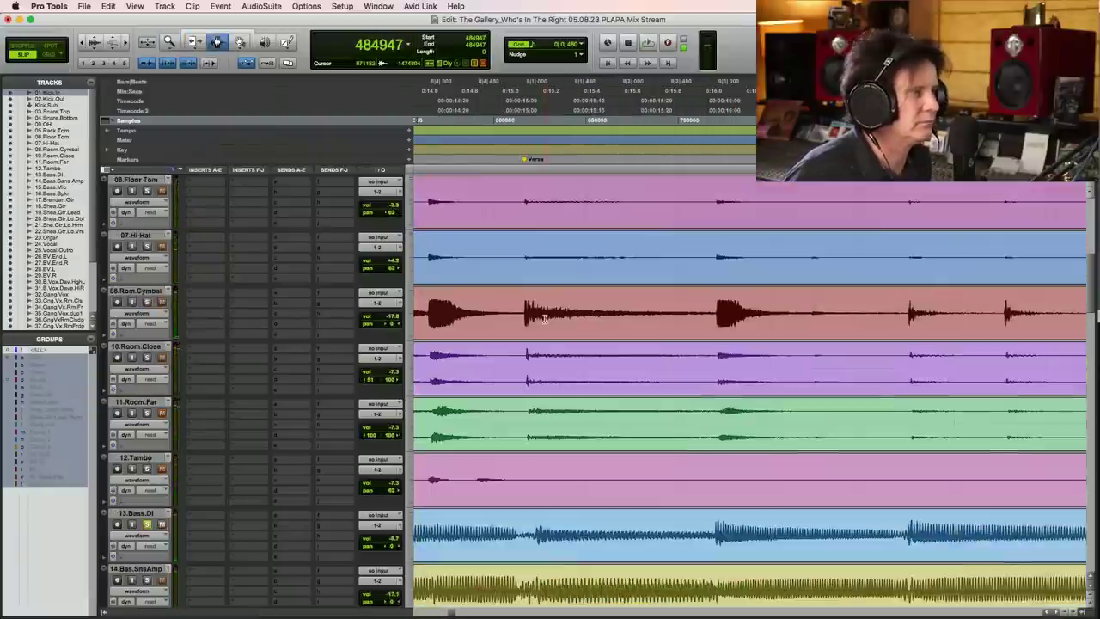
{"action": "scroll", "coordinate": [245, 340], "scroll_direction": "down", "scroll_amount": 3}
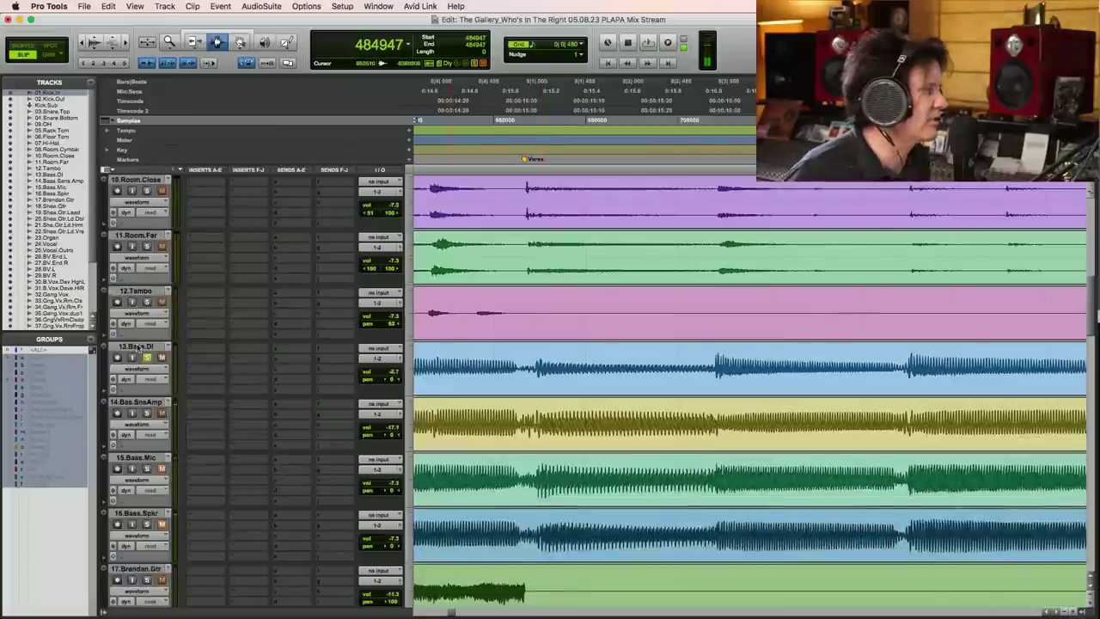
{"action": "scroll", "coordinate": [129, 359], "scroll_direction": "up", "scroll_amount": 9}
{"action": "left_click_drag", "start_coordinate": [142, 292], "coordinate": [190, 275]}
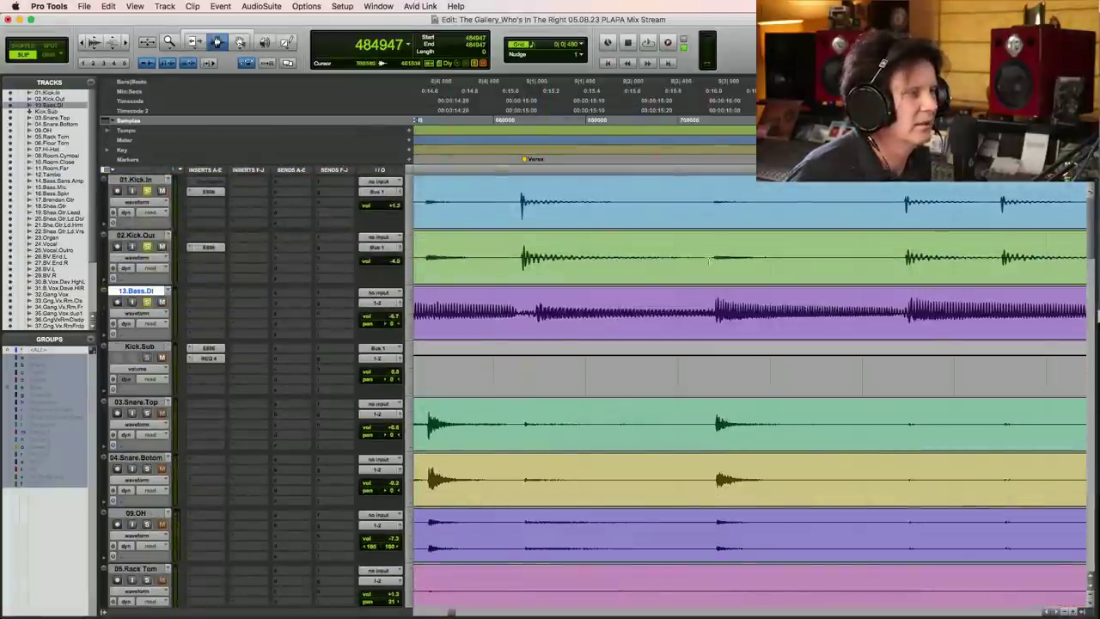
- Place the edit cursor on 13.Bass.DI at the start of the bass note by the Verse marker, just after the kick hit
{"action": "key", "text": "super+bracketleft"}
{"action": "key", "text": "super+bracketleft"}
{"action": "key", "text": "F5"}
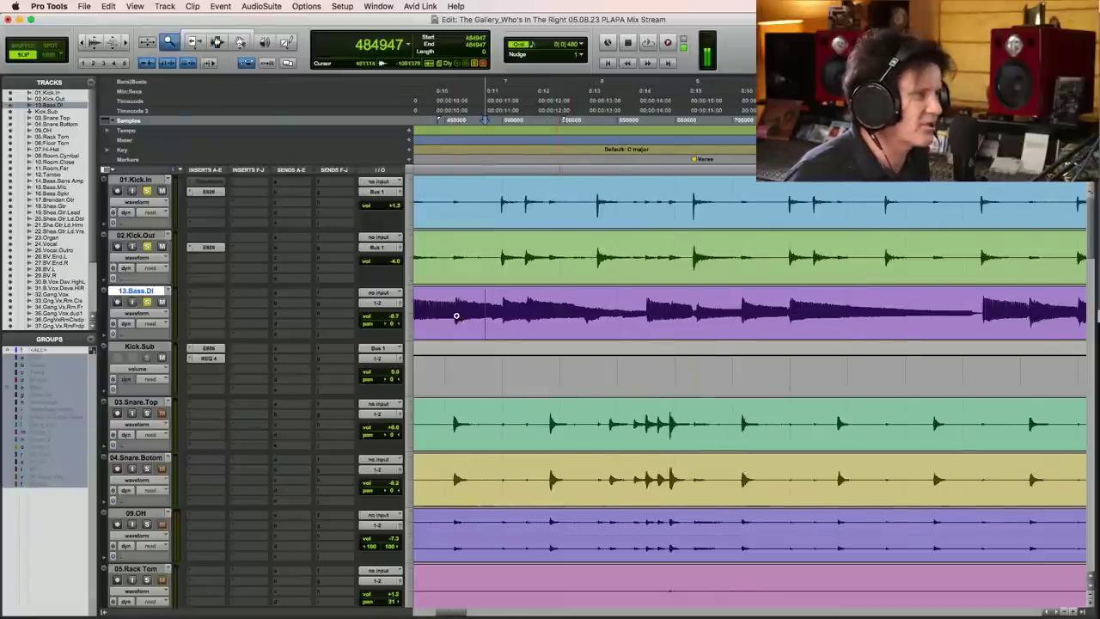
{"action": "left_click_drag", "start_coordinate": [457, 315], "coordinate": [871, 259]}
{"action": "key", "text": "F5"}
{"action": "left_click_drag", "start_coordinate": [1021, 317], "coordinate": [712, 301]}
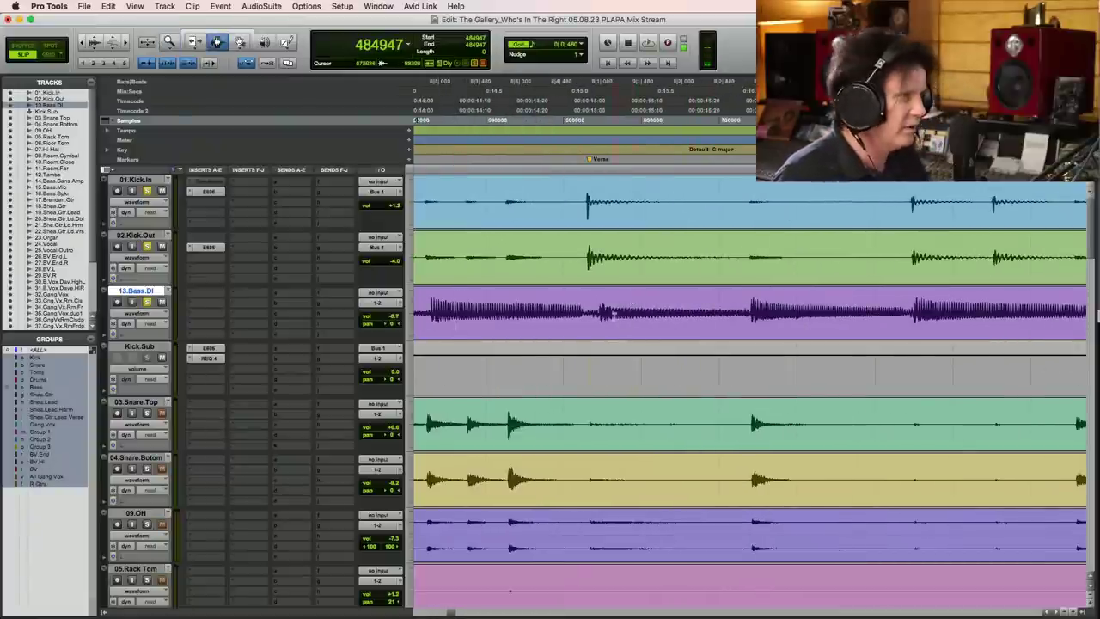
{"action": "left_click", "coordinate": [596, 315]}
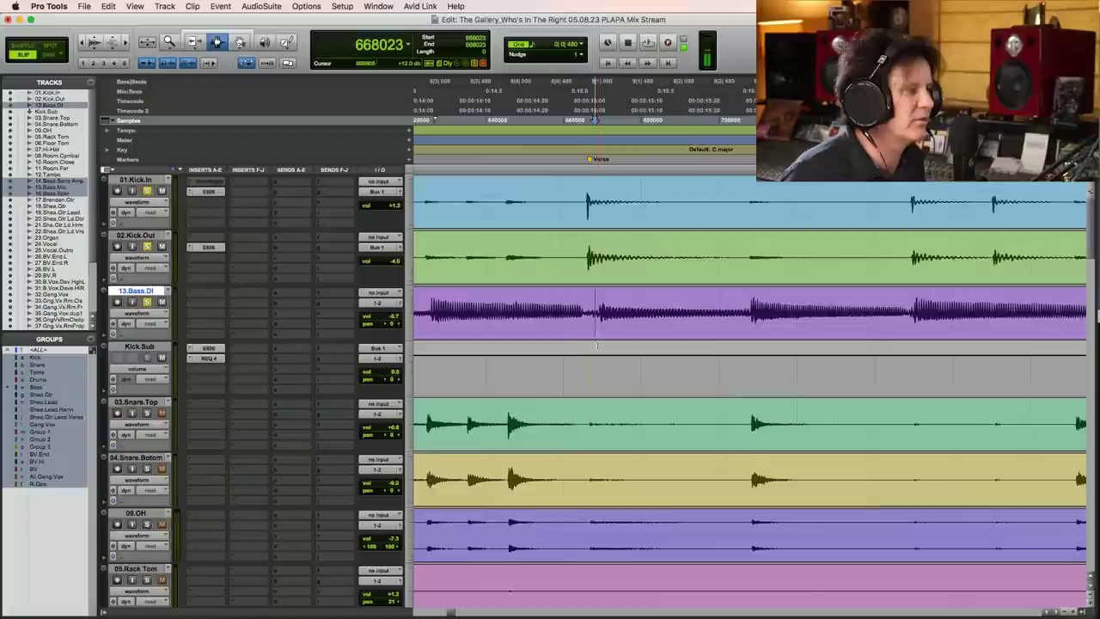
- Separate the late bass note at the Verse marker on 13.Bass.DI and move it earlier to line up with the kick hit
{"action": "scroll", "coordinate": [598, 344], "scroll_direction": "down", "scroll_amount": 8}
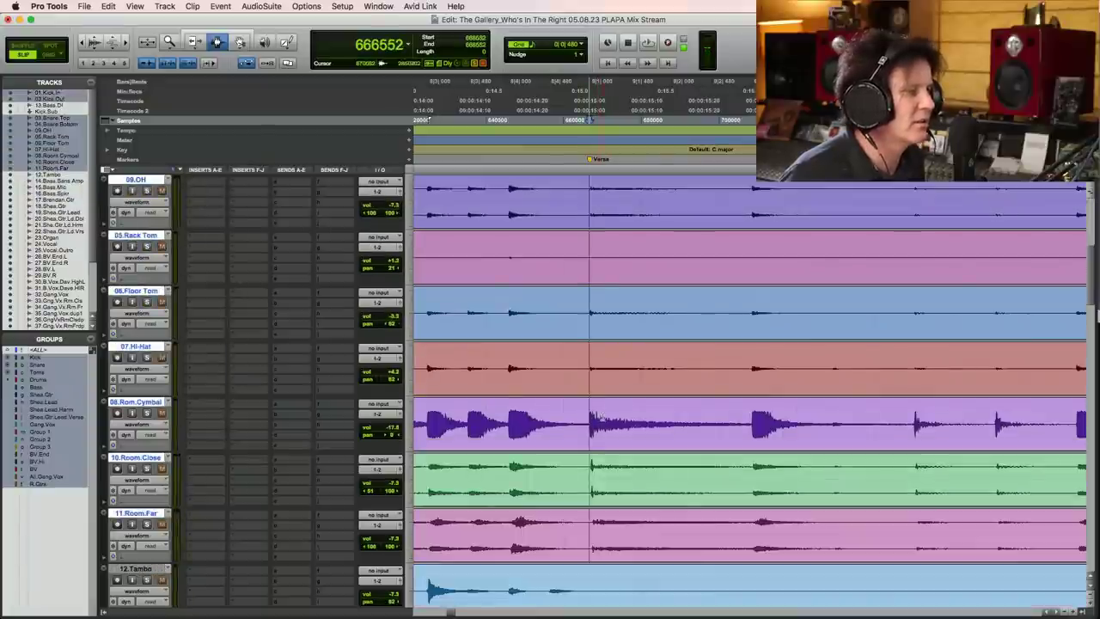
{"action": "scroll", "coordinate": [592, 416], "scroll_direction": "down", "scroll_amount": 4}
{"action": "scroll", "coordinate": [602, 298], "scroll_direction": "up", "scroll_amount": 12}
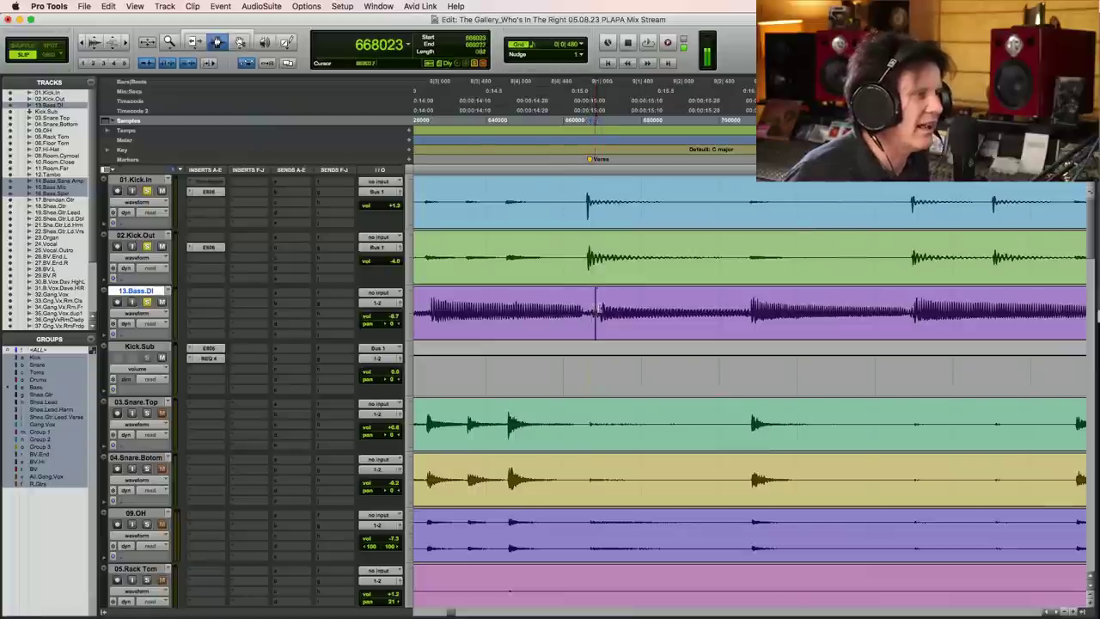
{"action": "left_click_drag", "start_coordinate": [594, 310], "coordinate": [748, 307]}
{"action": "key", "text": "super+e"}
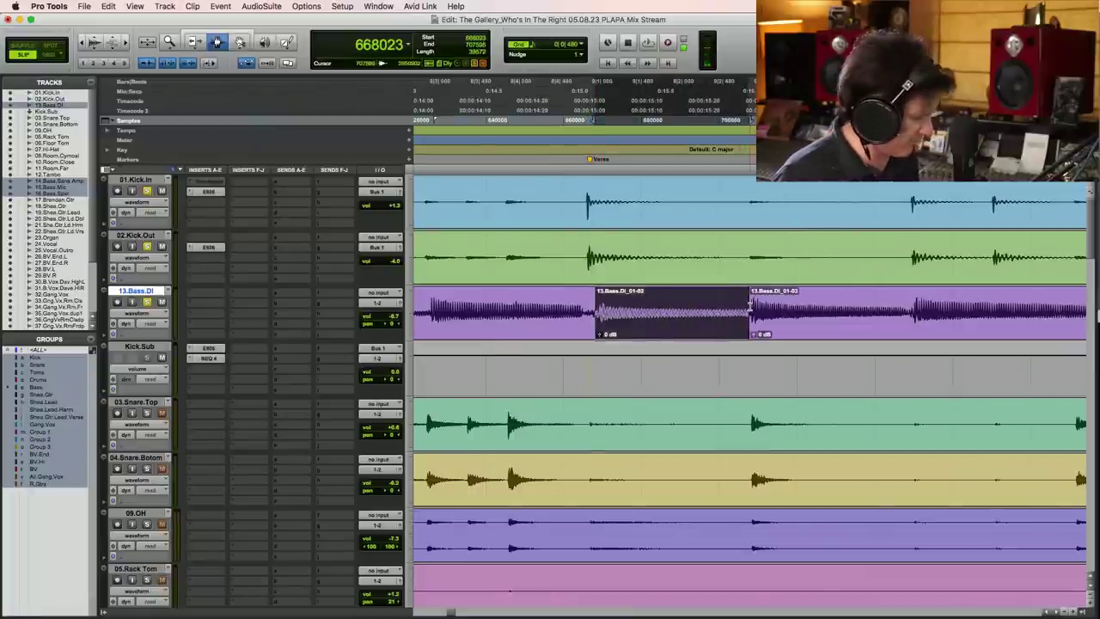
{"action": "key", "text": "super+bracketright"}
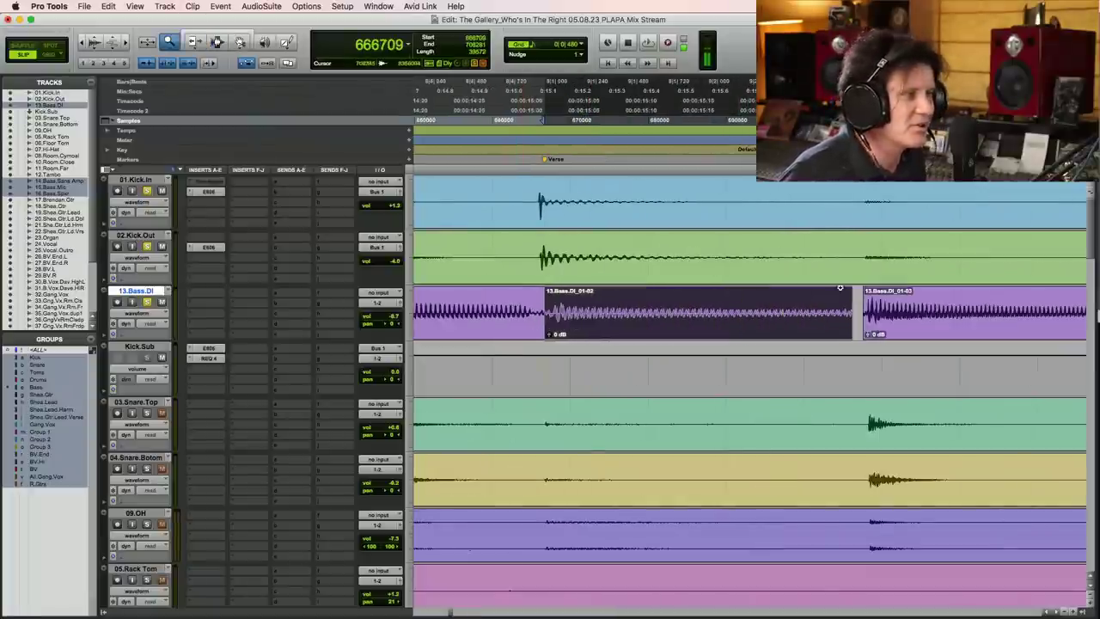
- Fill the gap before the following bass note on 13.Bass.DI with a copy of the sustained tail, and select across the joins
{"action": "key", "text": "super+bracketright"}
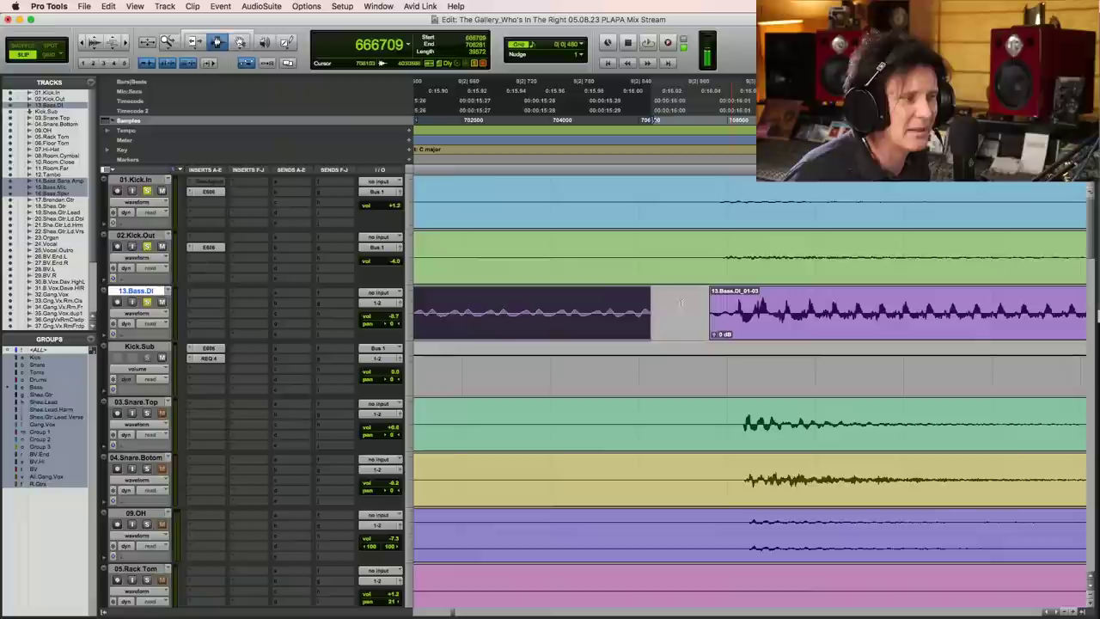
{"action": "left_click", "coordinate": [521, 314]}
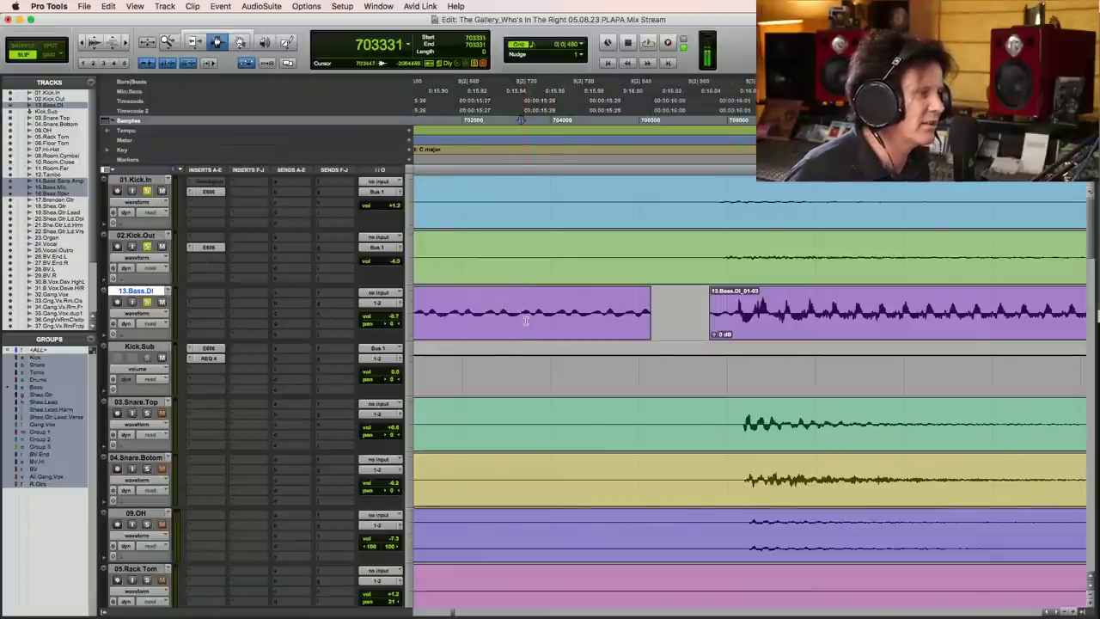
{"action": "left_click", "coordinate": [563, 318]}
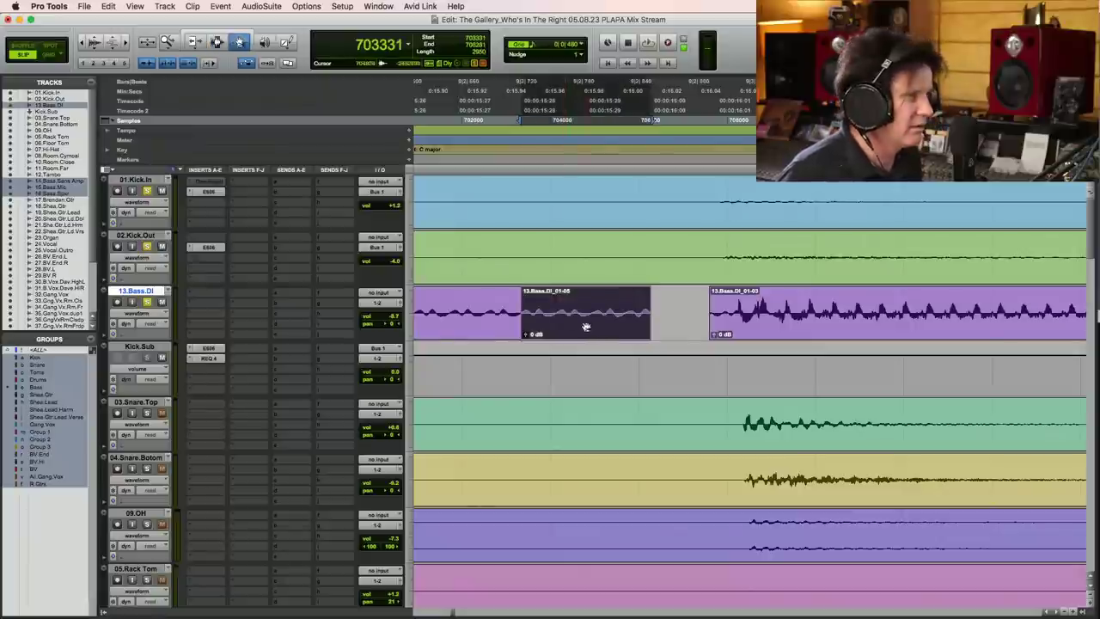
{"action": "left_click_drag", "start_coordinate": [586, 326], "coordinate": [655, 325]}
{"action": "key", "text": "F7"}
{"action": "left_click_drag", "start_coordinate": [478, 323], "coordinate": [894, 298]}
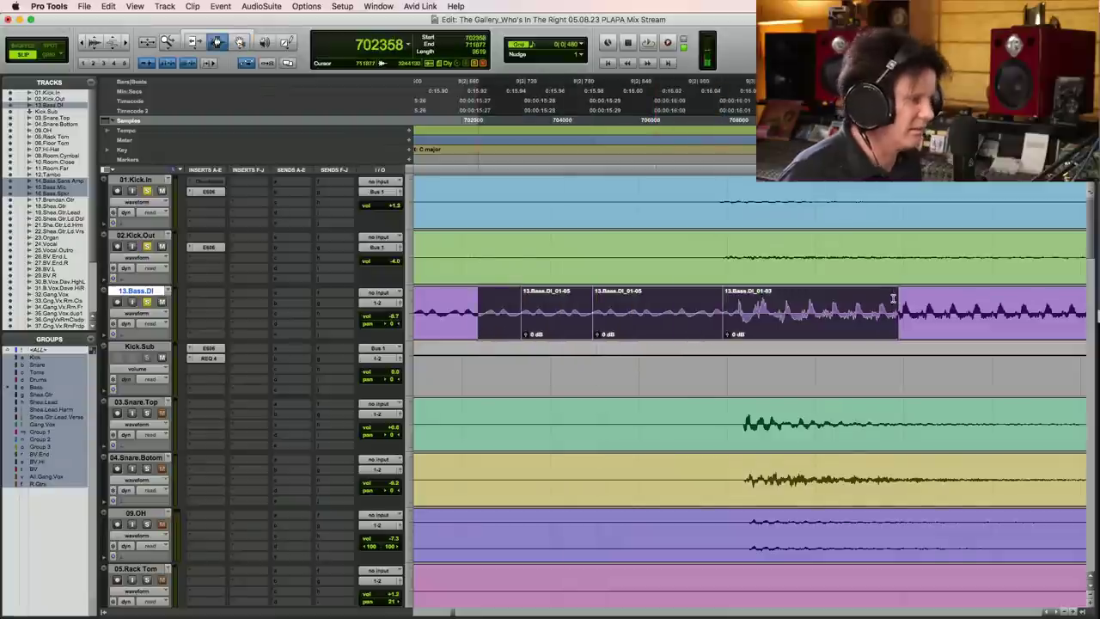
{"action": "key", "text": "super+h"}
- Audition the edited 13.Bass.DI passage against the kick tracks from before the Verse marker onward
{"action": "key", "text": "super+bracketleft"}
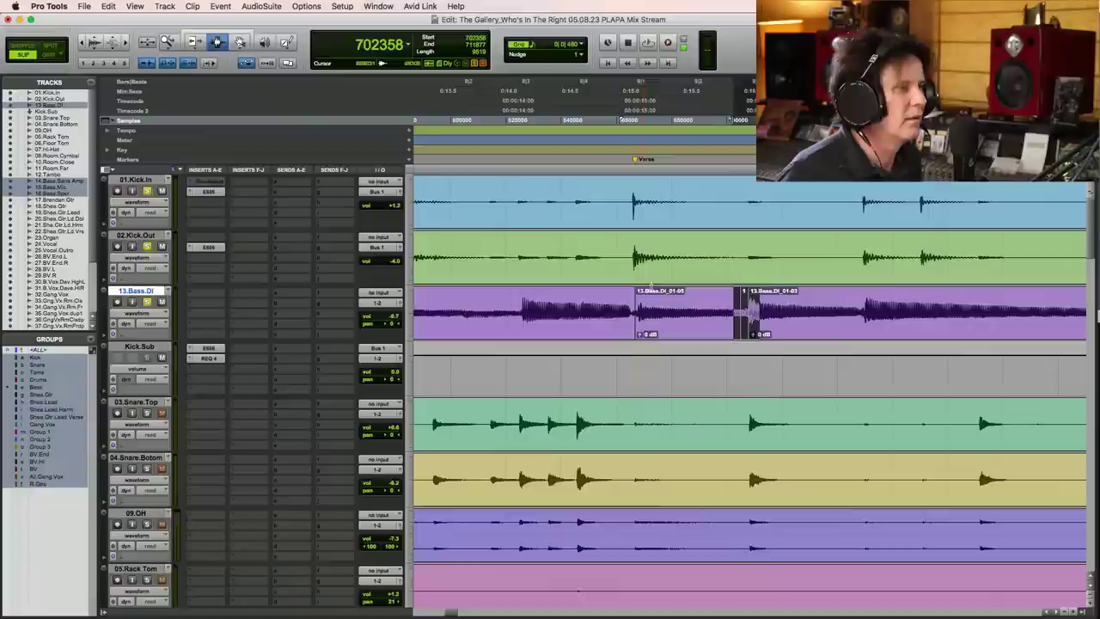
{"action": "left_click", "coordinate": [591, 297]}
{"action": "key", "text": "space"}
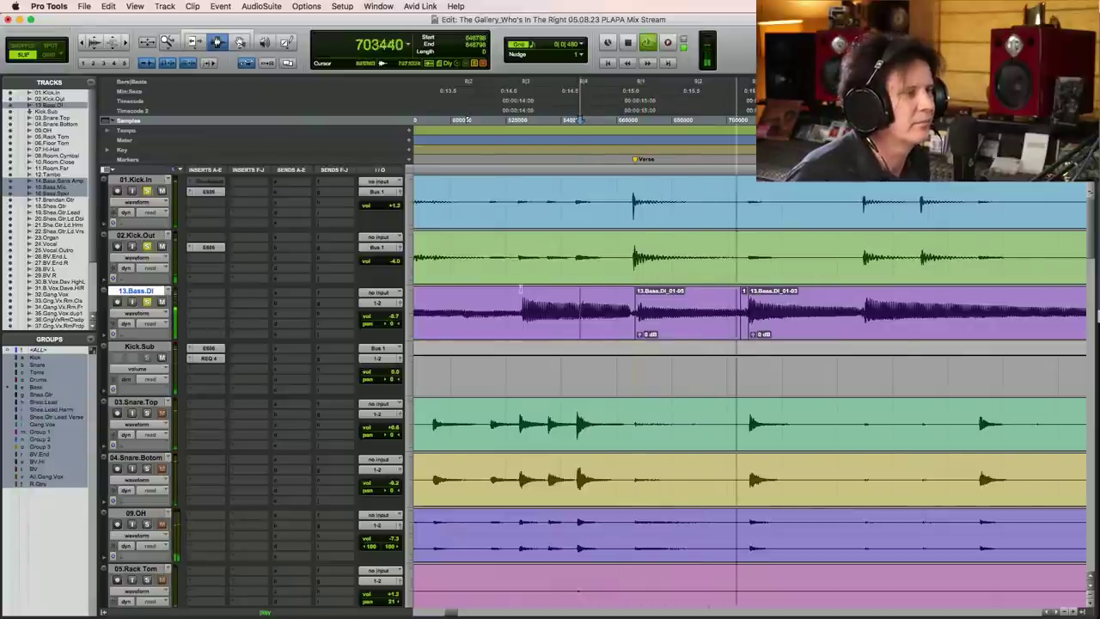
{"action": "left_click", "coordinate": [457, 258]}
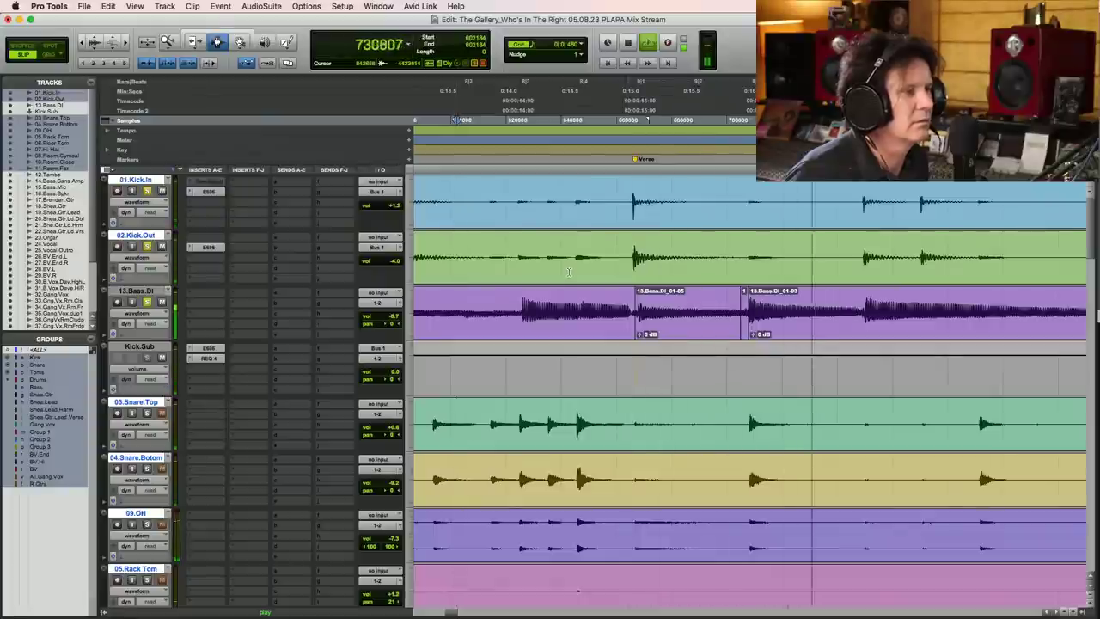
{"action": "key", "text": "super+bracketleft"}
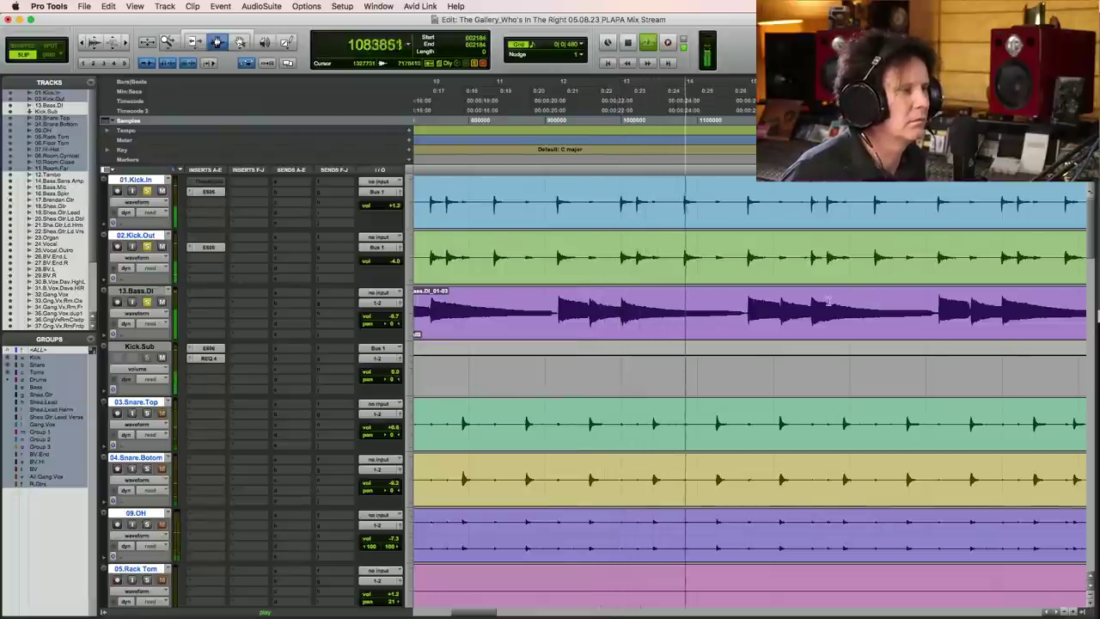
{"action": "key", "text": "space"}
- Place the edit cursor before the Intro marker, save the session, and play the bass and kick from there
{"action": "key", "text": "super+bracketleft"}
{"action": "left_click", "coordinate": [436, 311]}
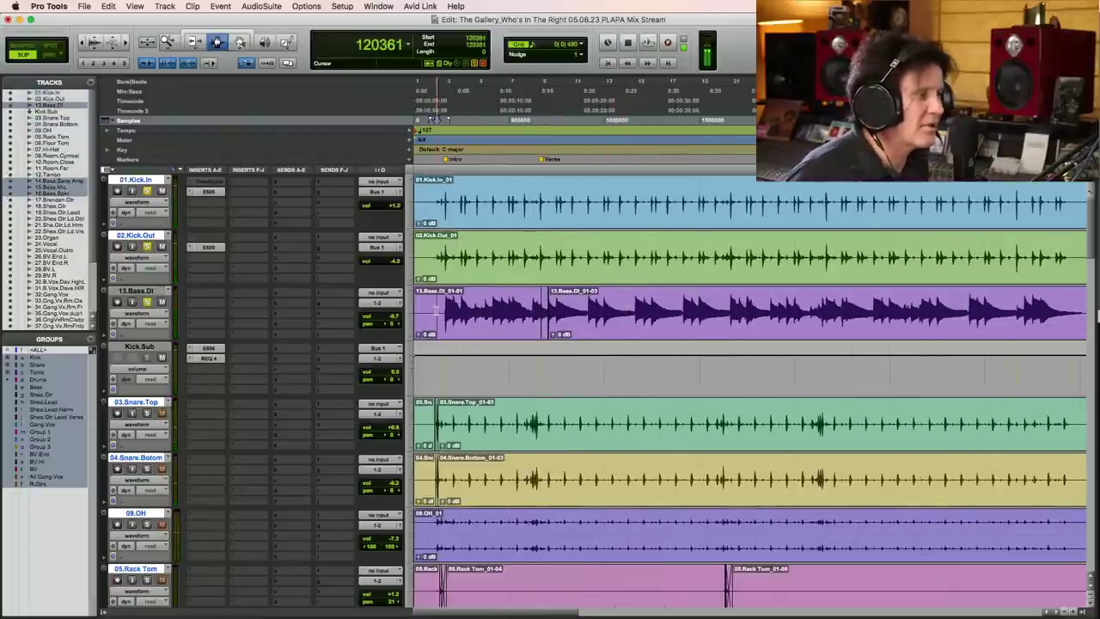
{"action": "key", "text": "super+s"}
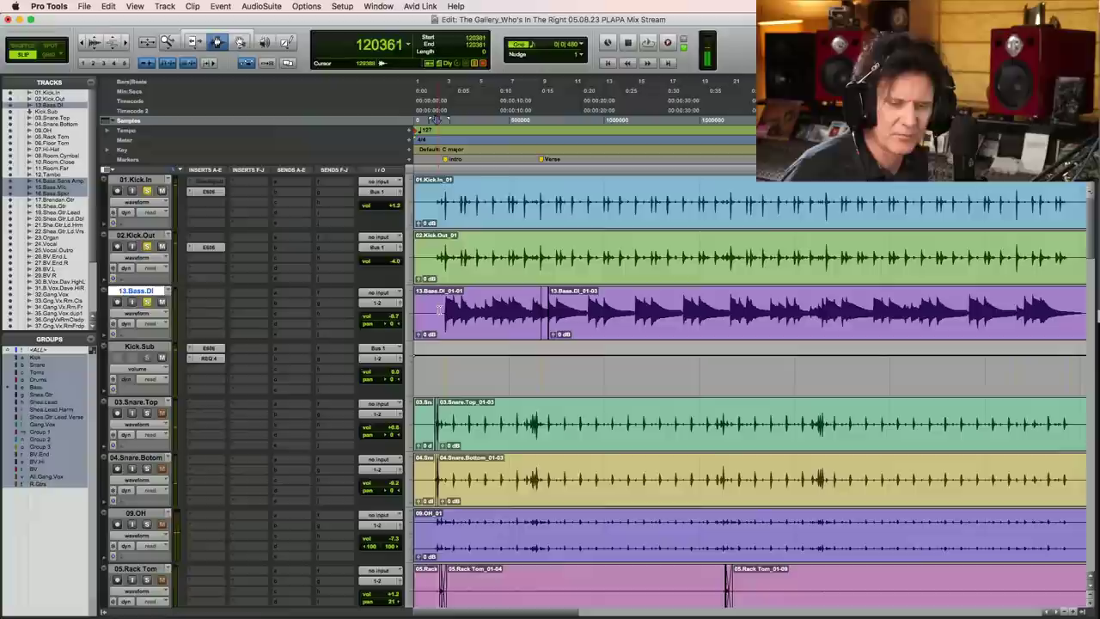
{"action": "key", "text": "space"}
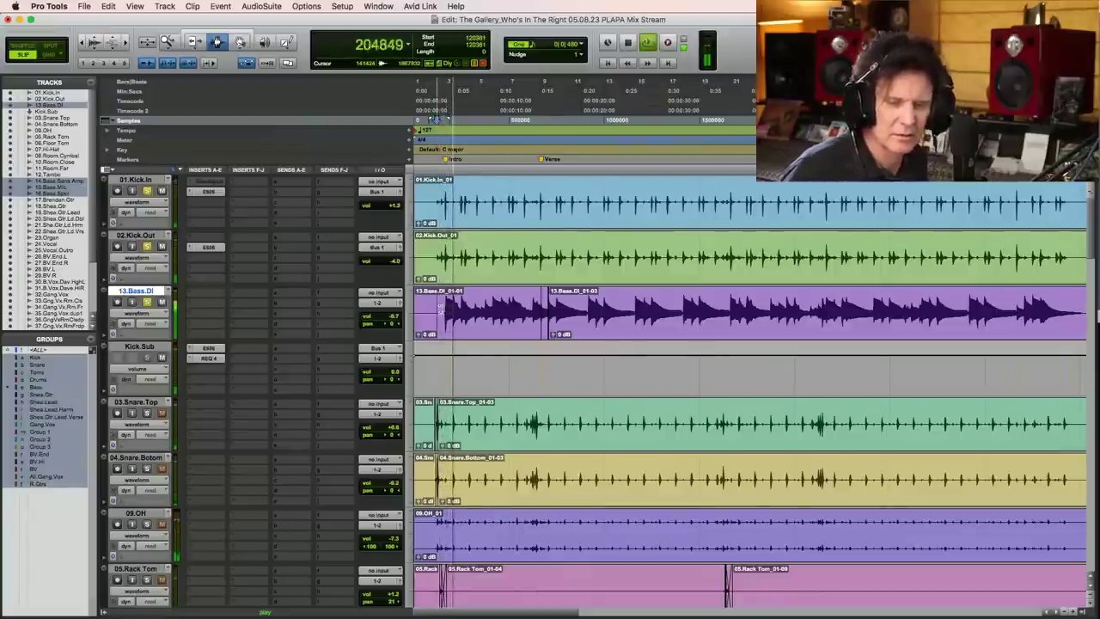
{"action": "key", "text": "space"}
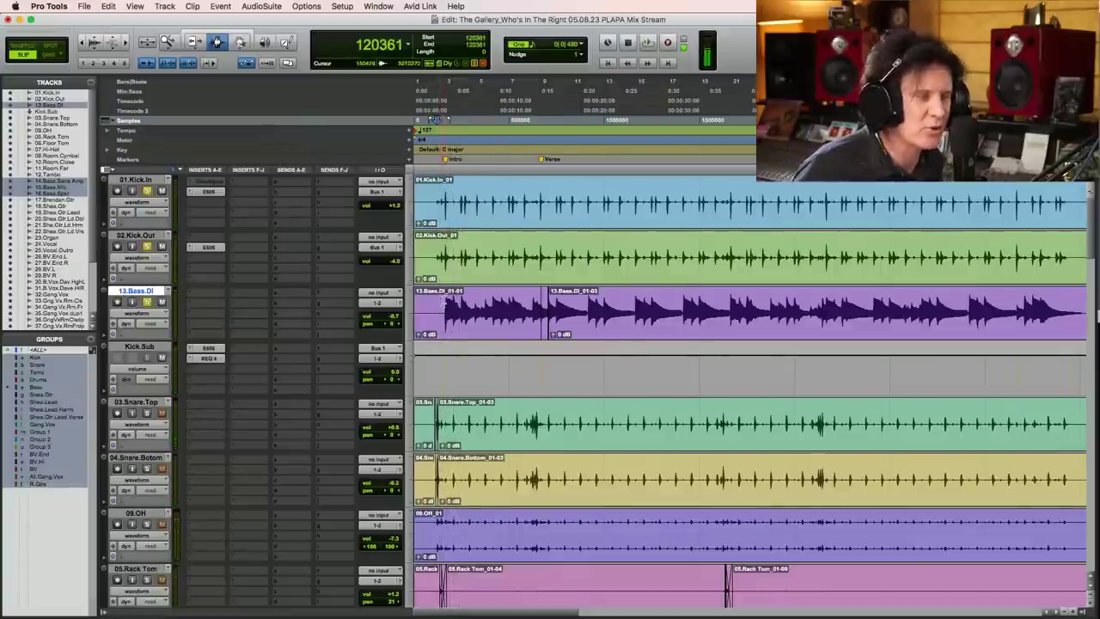
- Place the edit cursor on 13.Bass.DI just before the Intro marker
{"action": "key", "text": "super+bracketright"}
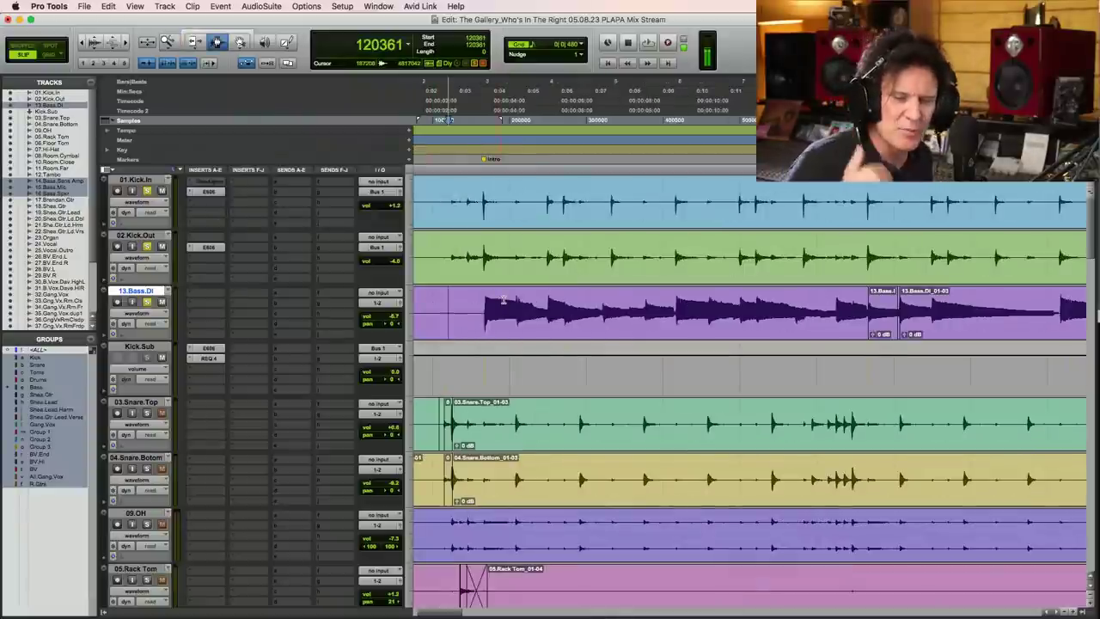
{"action": "left_click", "coordinate": [474, 304]}
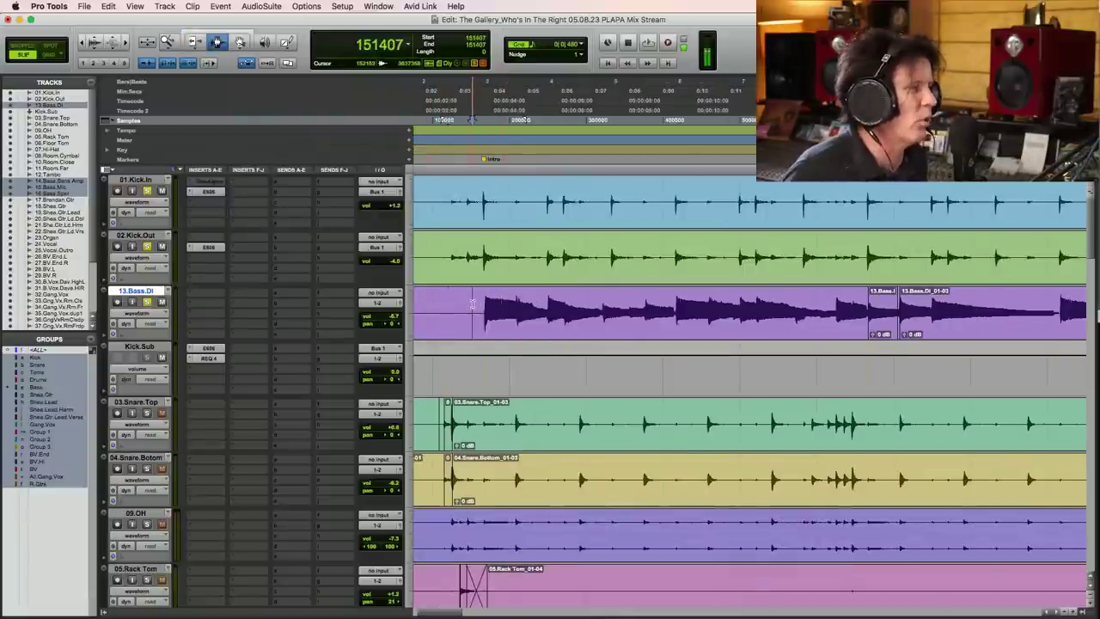
{"action": "scroll", "coordinate": [475, 305], "scroll_direction": "down", "scroll_amount": 10}
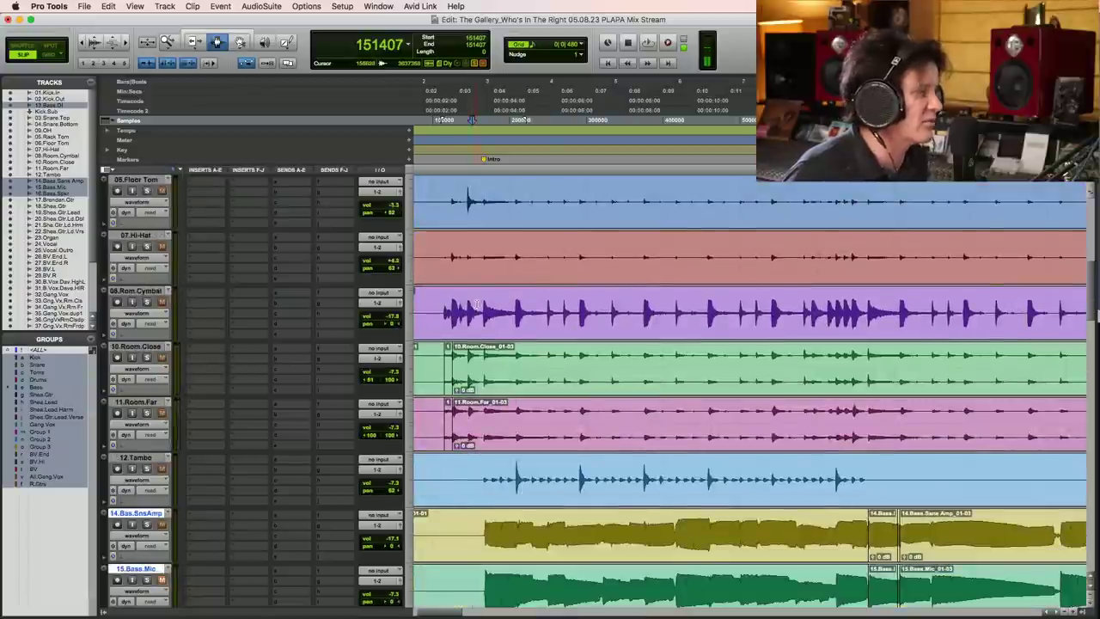
{"action": "scroll", "coordinate": [477, 304], "scroll_direction": "up", "scroll_amount": 5}
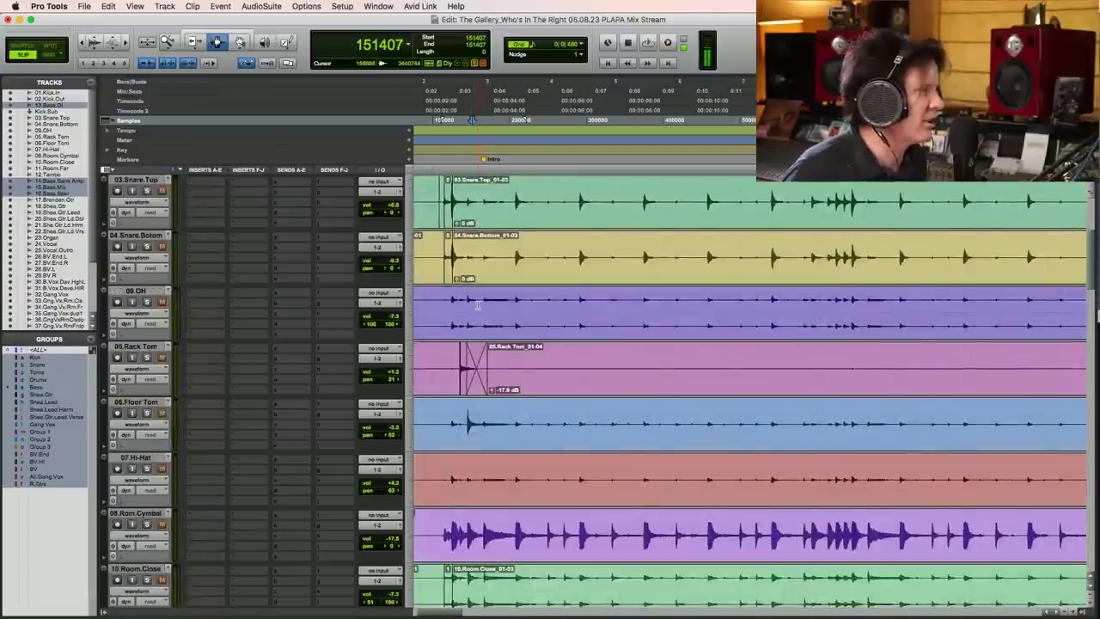
{"action": "scroll", "coordinate": [478, 305], "scroll_direction": "up", "scroll_amount": 3}
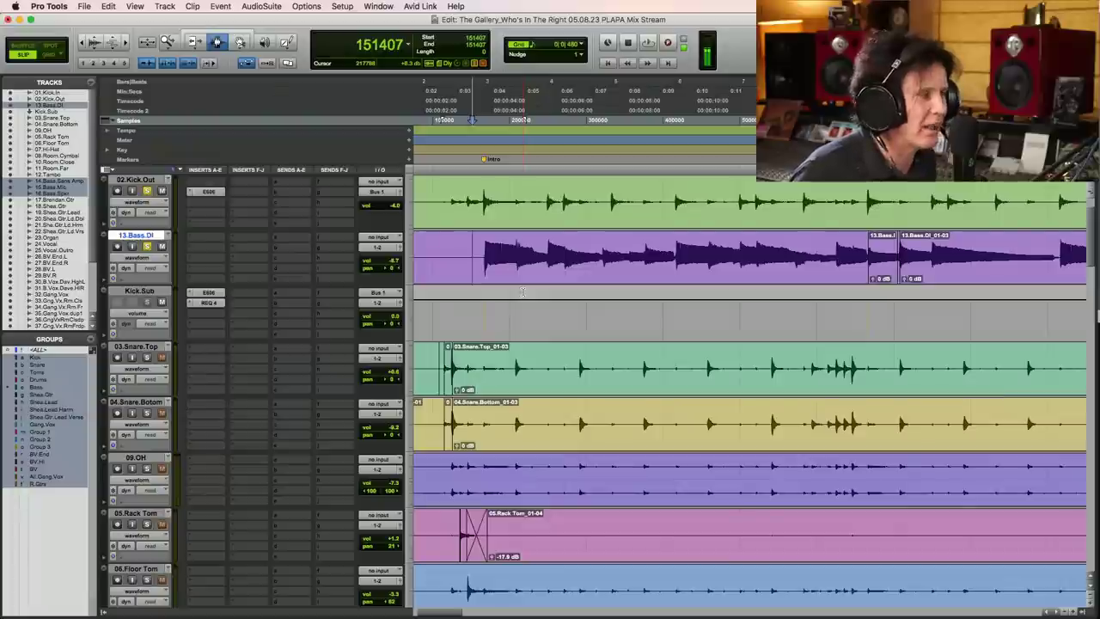
- Audition 03.Snare.Top and 04.Snare.Botom in solo without the kick and bass, leaving only 03.Snare.Top soloed
{"action": "left_click", "coordinate": [146, 357]}
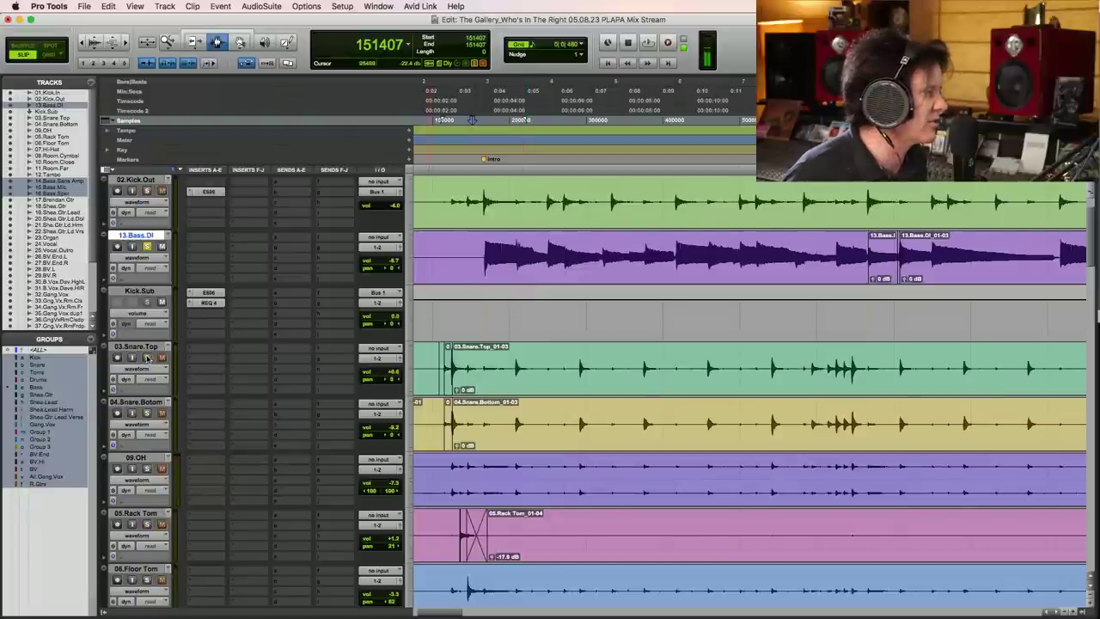
{"action": "left_click", "coordinate": [146, 414]}
{"action": "key", "text": "space"}
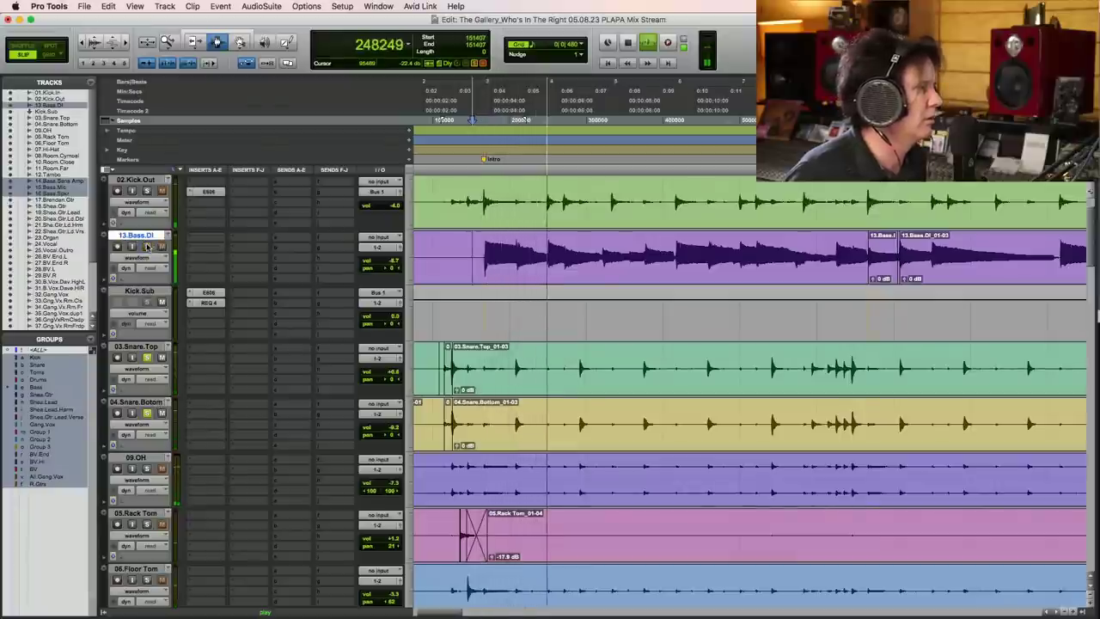
{"action": "scroll", "coordinate": [351, 290], "scroll_direction": "up", "scroll_amount": 2}
{"action": "scroll", "coordinate": [350, 291], "scroll_direction": "down", "scroll_amount": 2}
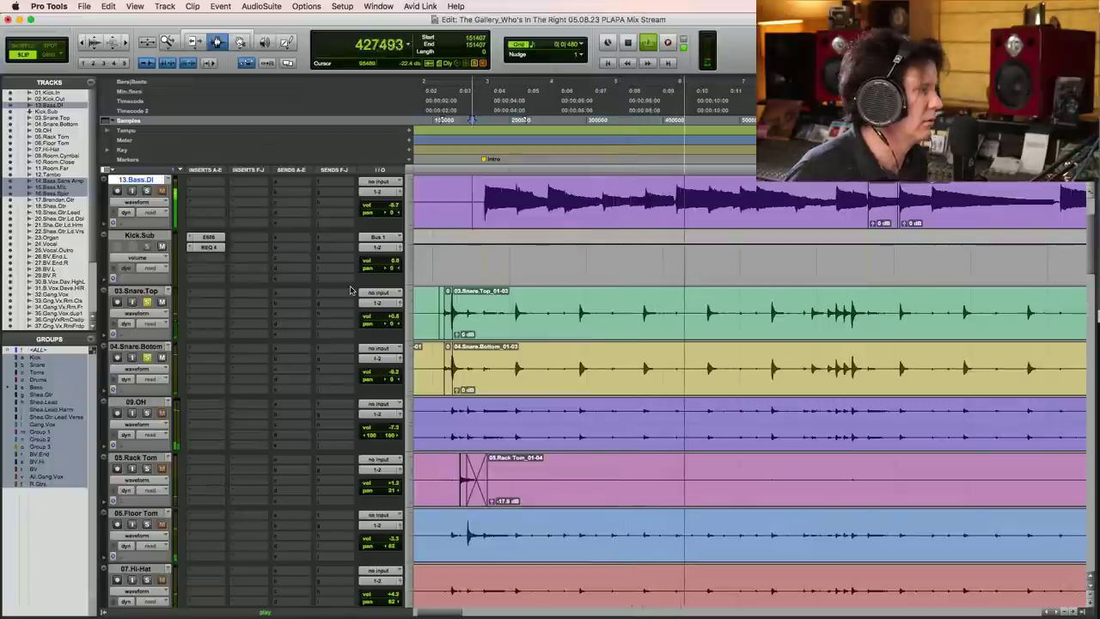
{"action": "key", "text": "space"}
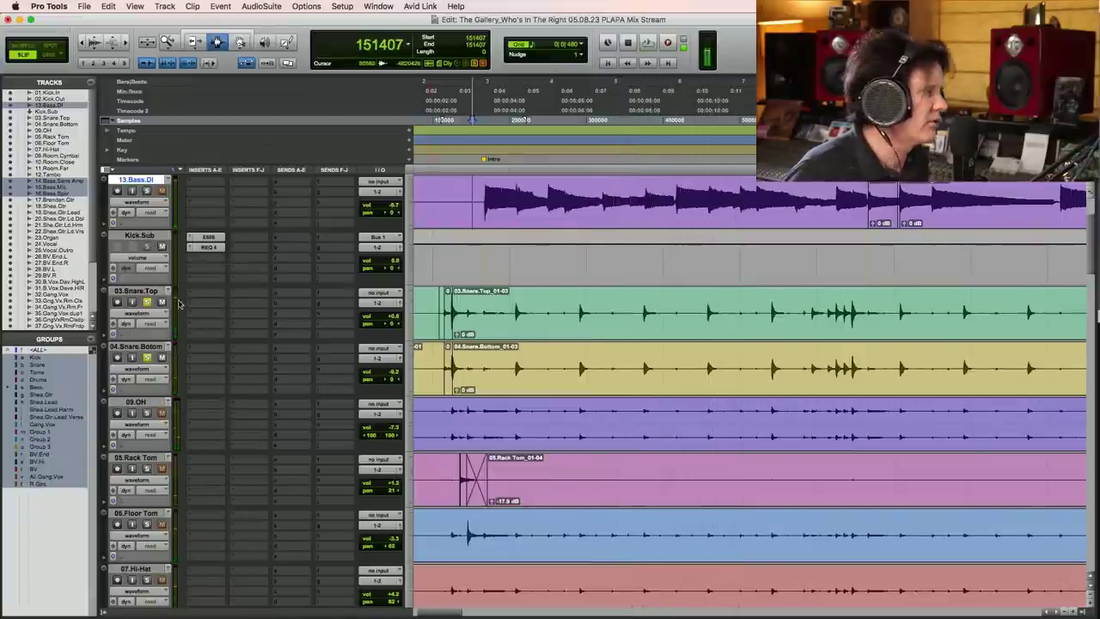
{"action": "left_click", "coordinate": [147, 302]}
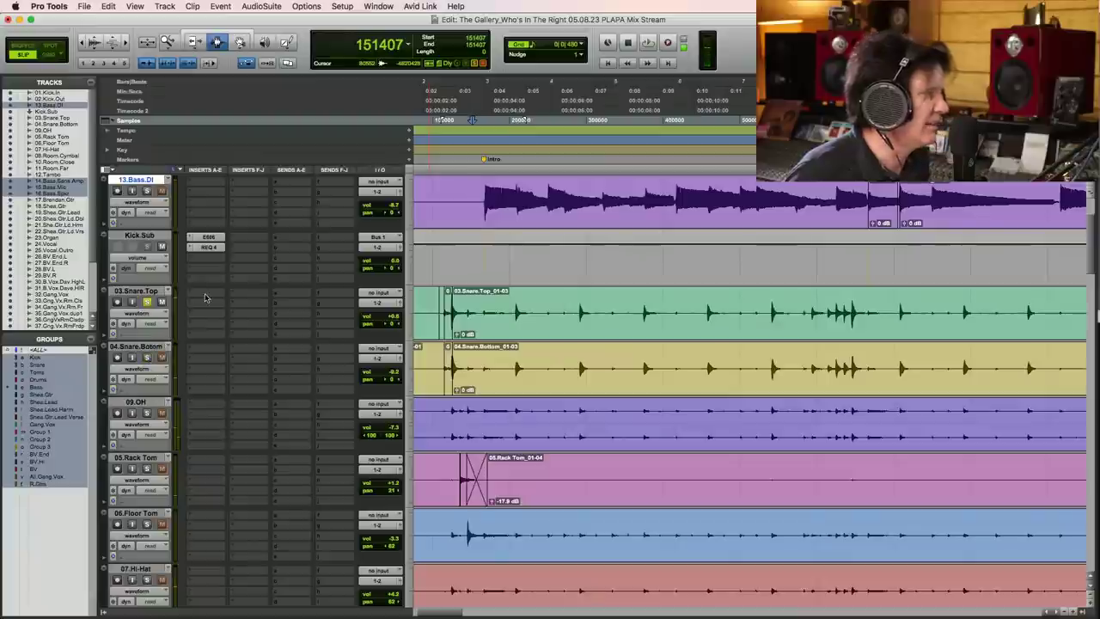
{"action": "left_click", "coordinate": [201, 296]}
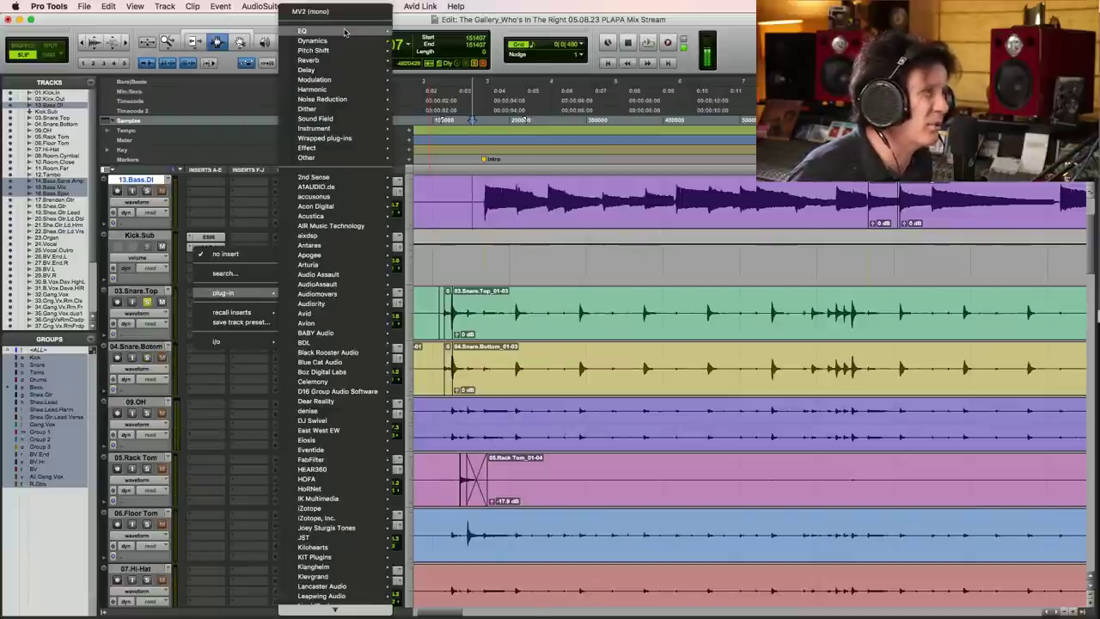
{"action": "mouse_move", "coordinate": [344, 33]}
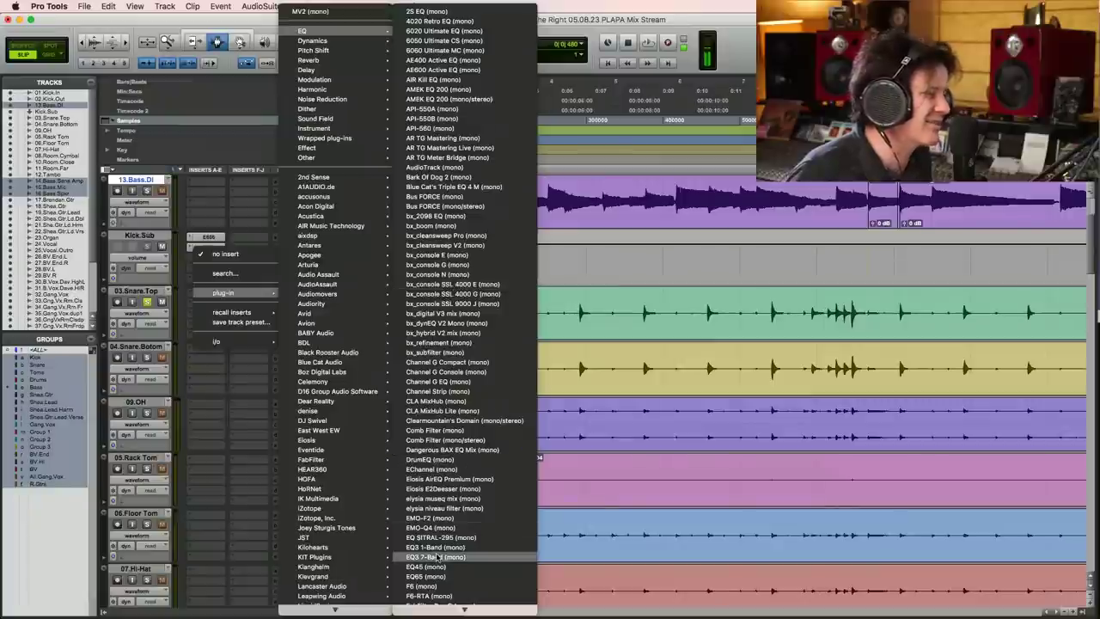
{"action": "scroll", "coordinate": [439, 557], "scroll_direction": "down", "scroll_amount": 3}
{"action": "scroll", "coordinate": [438, 557], "scroll_direction": "down", "scroll_amount": 3}
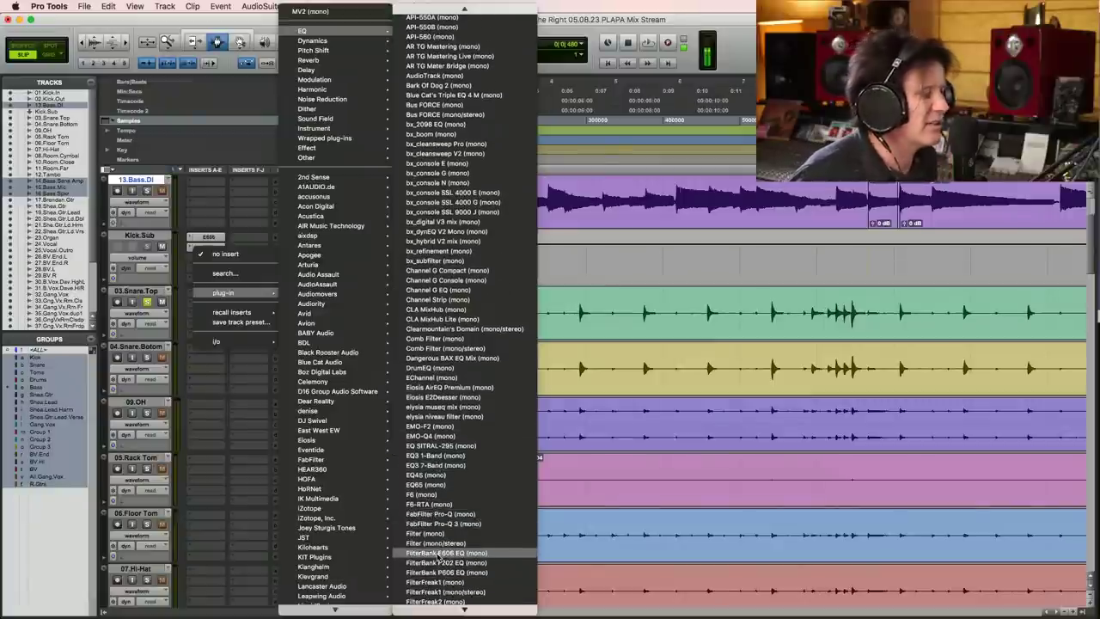
{"action": "scroll", "coordinate": [440, 557], "scroll_direction": "down", "scroll_amount": 2}
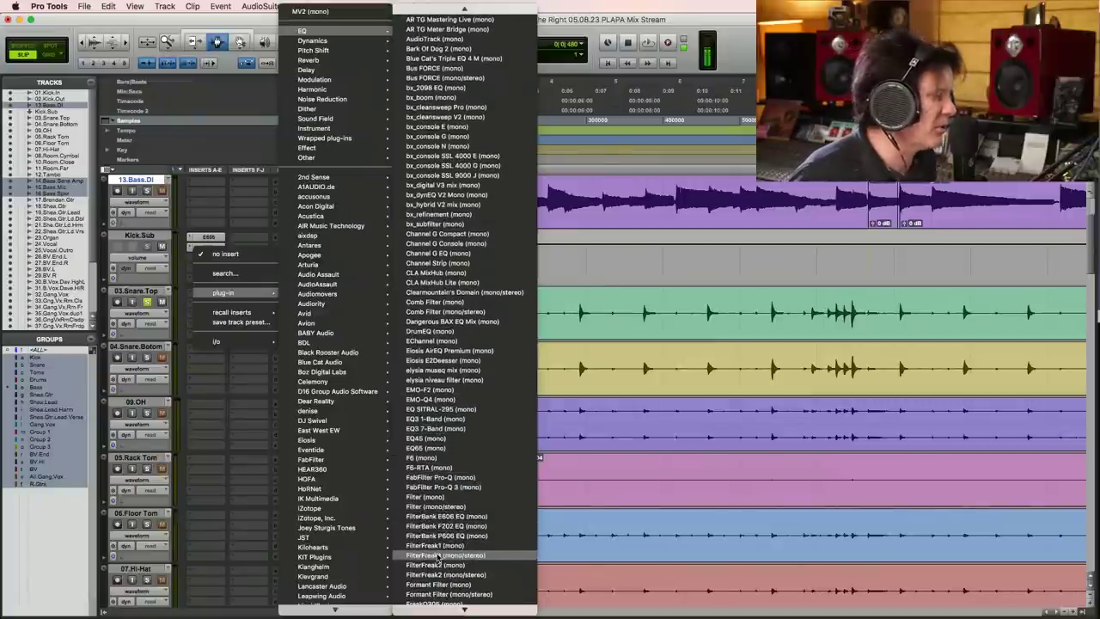
{"action": "left_click", "coordinate": [460, 497]}
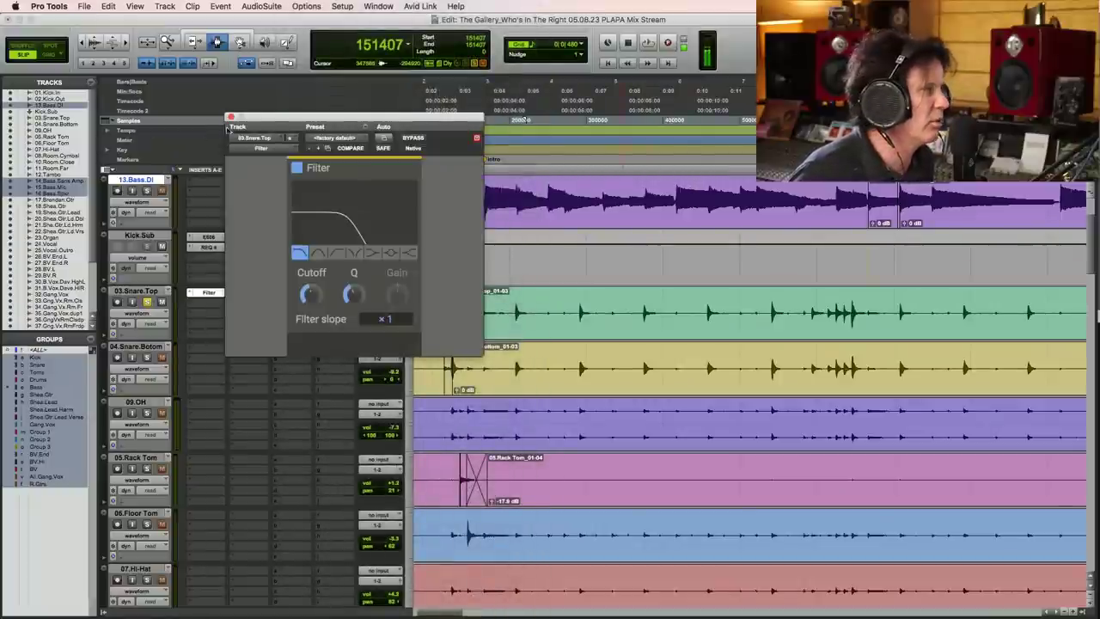
{"action": "left_click", "coordinate": [231, 116]}
- Replace the Filter plug-in on 03.Snare.Top's first insert with the mono McDSP FilterBank E606 EQ
{"action": "left_click", "coordinate": [188, 293]}
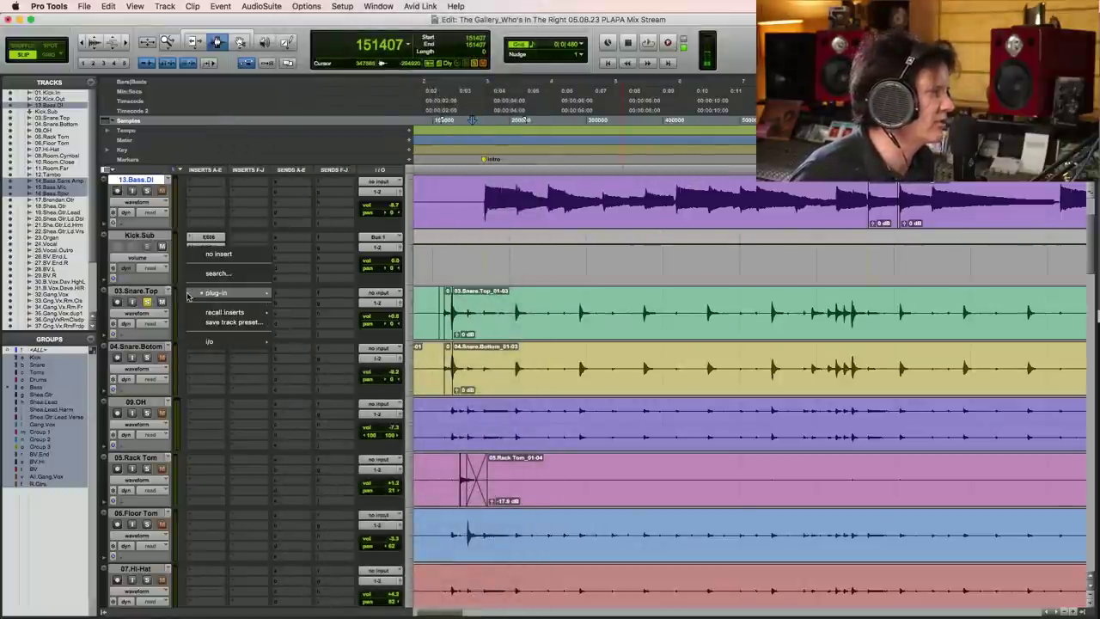
{"action": "mouse_move", "coordinate": [232, 293]}
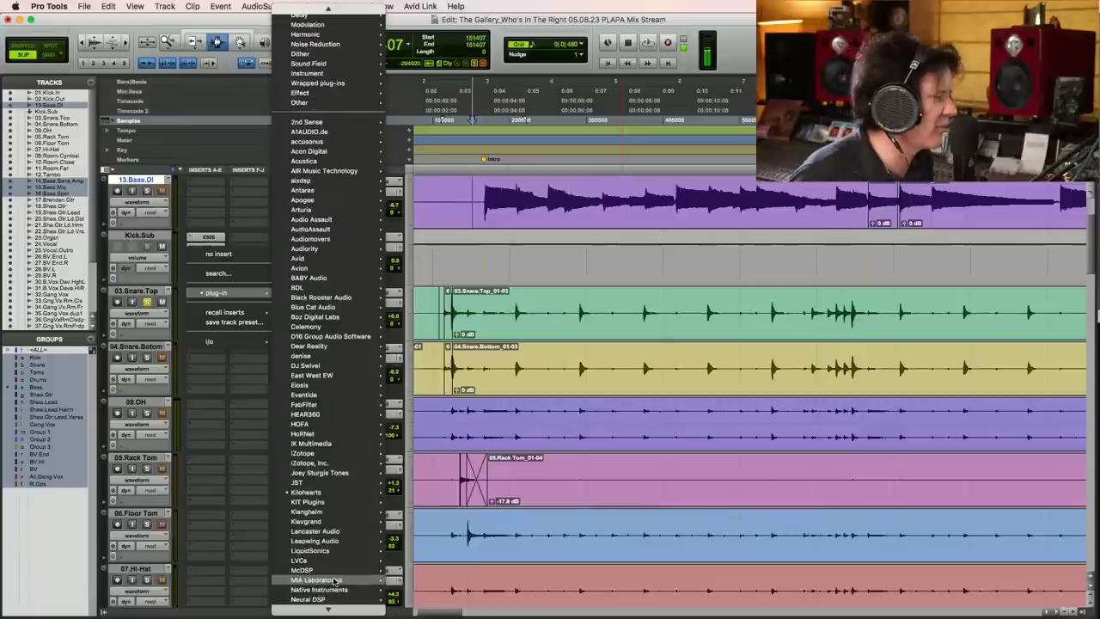
{"action": "scroll", "coordinate": [337, 584], "scroll_direction": "down", "scroll_amount": 3}
{"action": "mouse_move", "coordinate": [348, 526]}
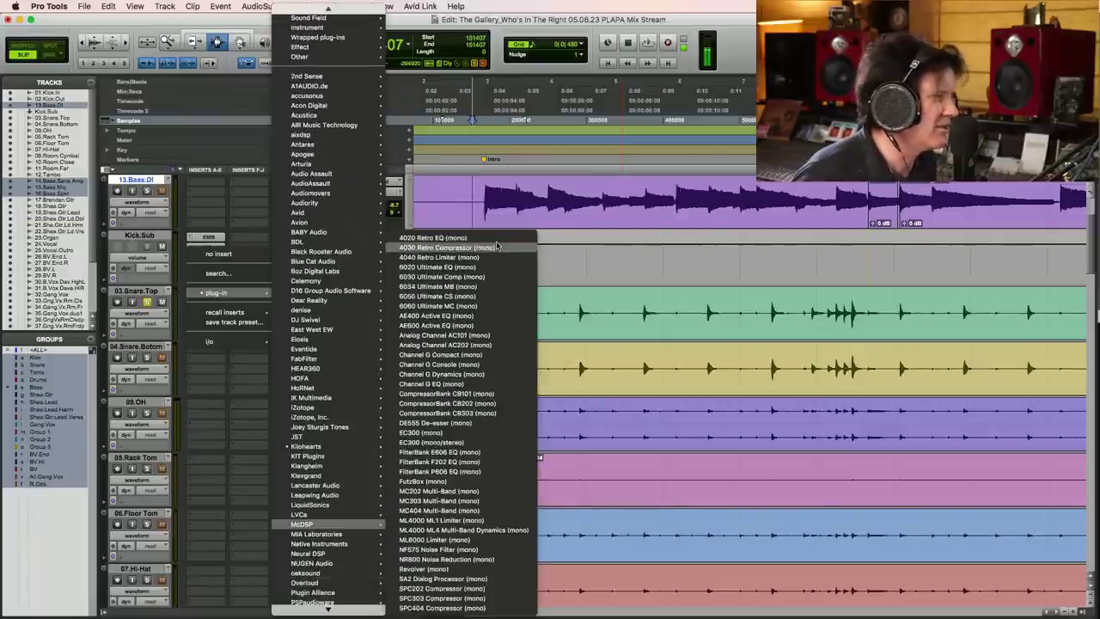
{"action": "left_click", "coordinate": [468, 454]}
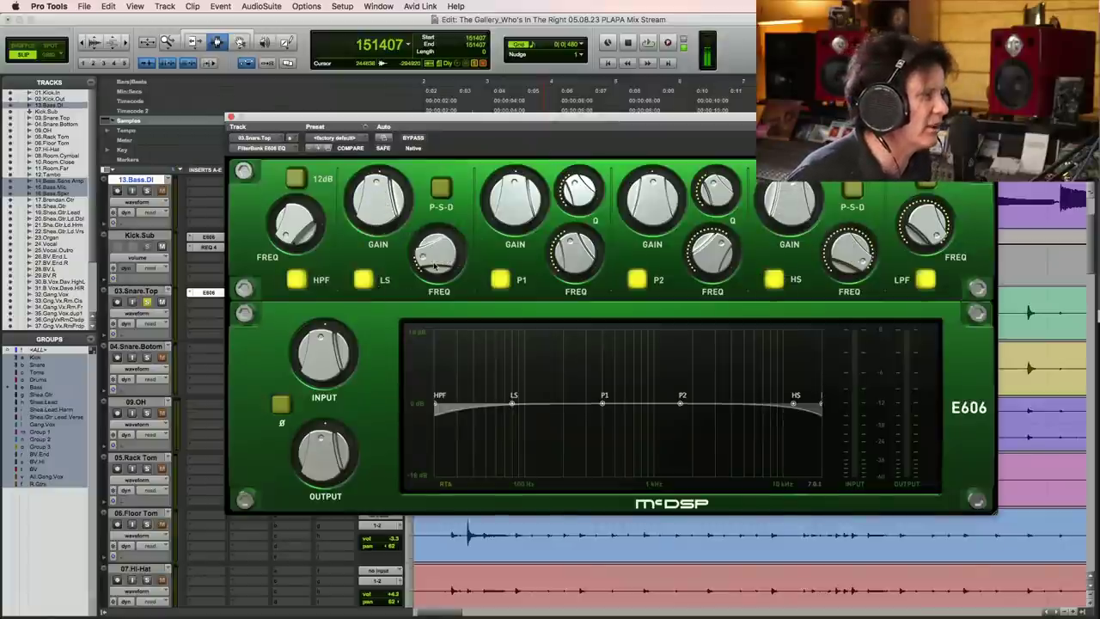
- On 03.Snare.Top's E606, raise the low-shelf frequency, boost the low-shelf gain, and raise the high-pass cutoff while listening
{"action": "left_click_drag", "start_coordinate": [434, 267], "coordinate": [434, 254]}
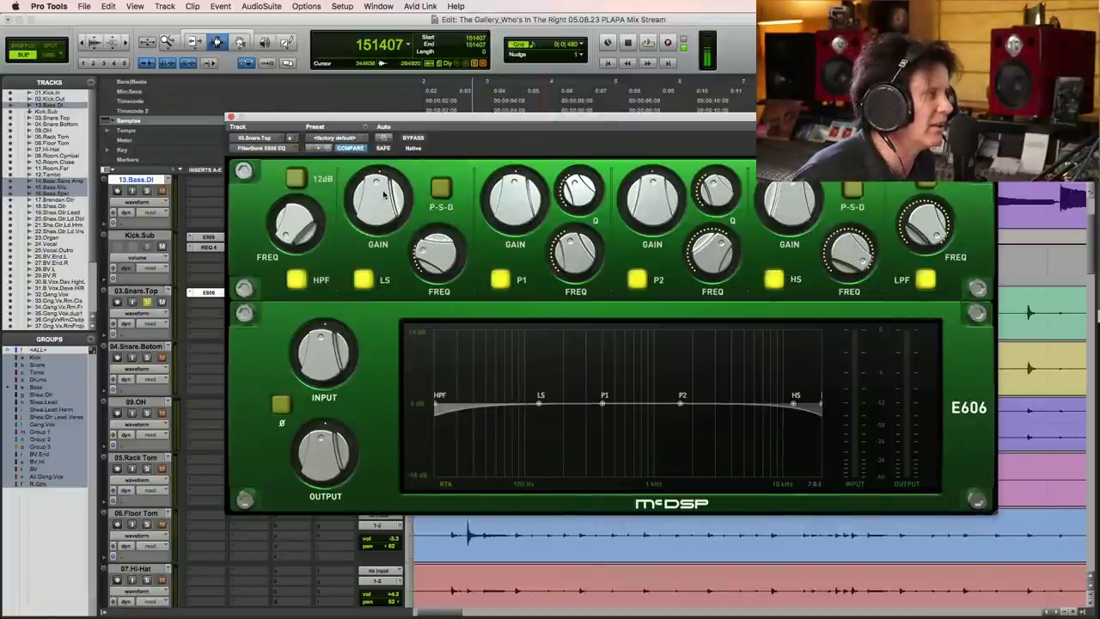
{"action": "left_click_drag", "start_coordinate": [384, 194], "coordinate": [389, 199]}
{"action": "left_click_drag", "start_coordinate": [293, 231], "coordinate": [293, 212]}
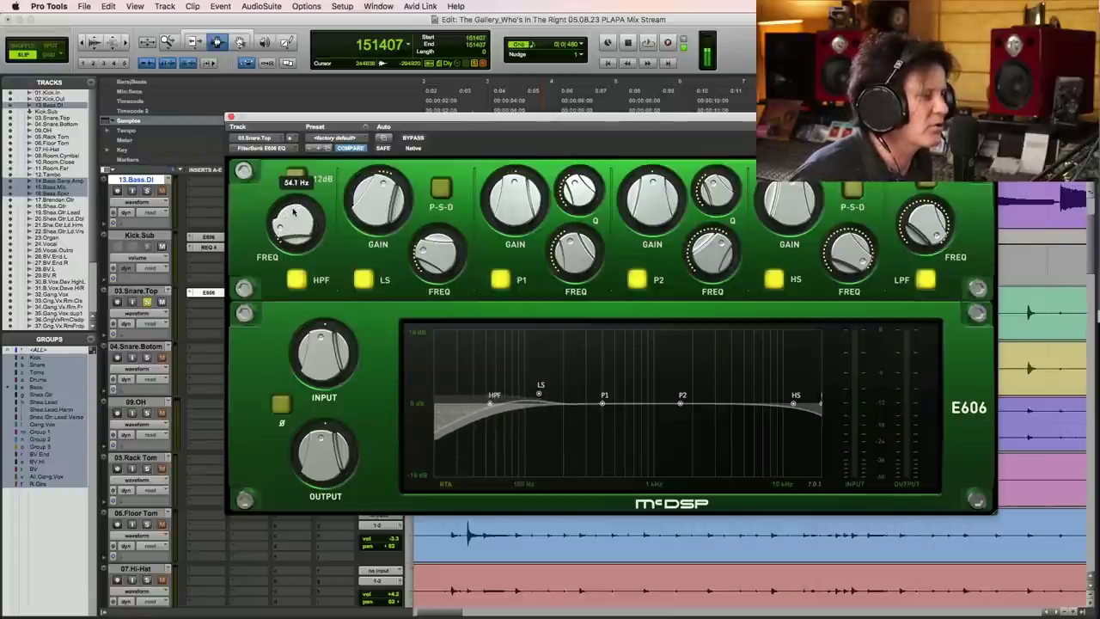
{"action": "left_click", "coordinate": [384, 210]}
{"action": "key", "text": "space"}
{"action": "left_click_drag", "start_coordinate": [384, 210], "coordinate": [384, 204]}
{"action": "left_click_drag", "start_coordinate": [301, 234], "coordinate": [301, 227]}
{"action": "left_click_drag", "start_coordinate": [364, 207], "coordinate": [364, 204]}
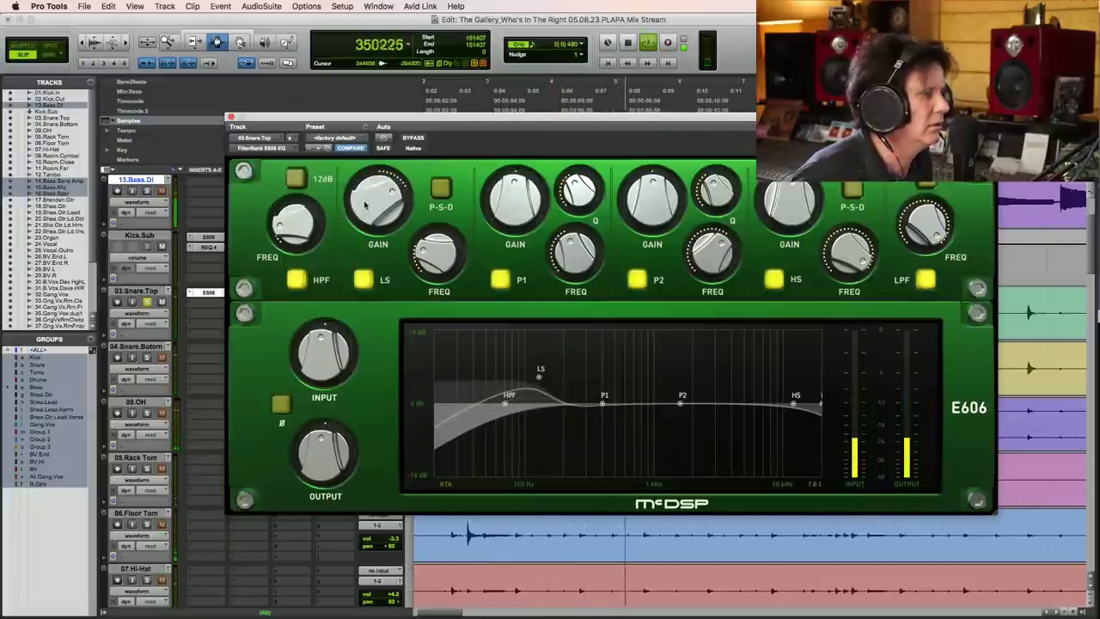
- Compare the soloed 03.Snare.Top with its E606 bypassed and active to judge the low-end changes
{"action": "key", "text": "space"}
{"action": "left_click", "coordinate": [413, 139]}
{"action": "key", "text": "space"}
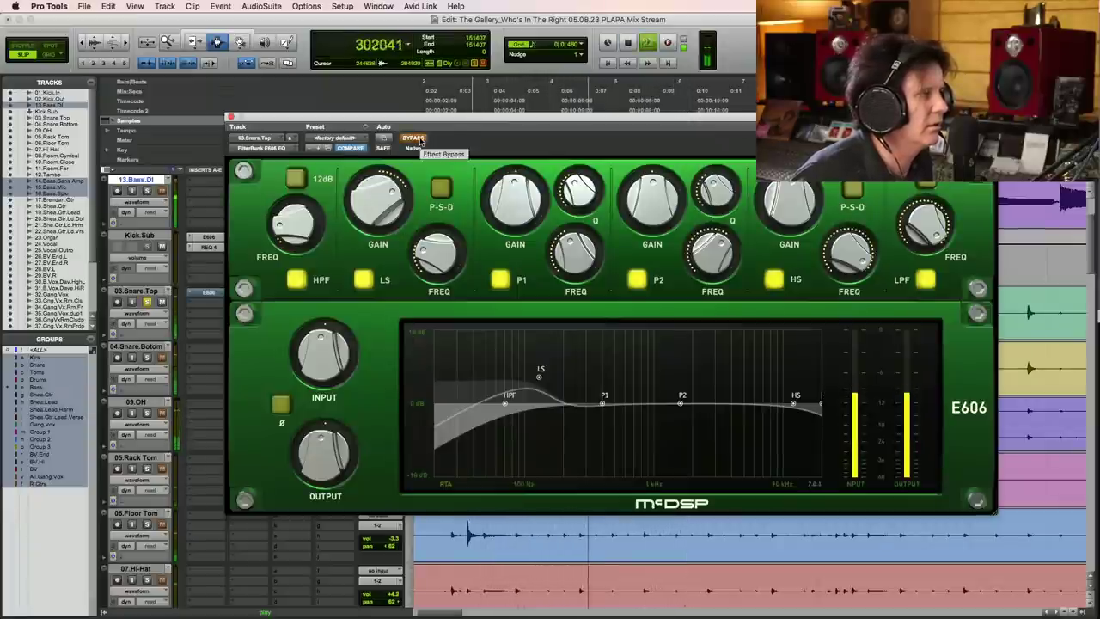
{"action": "left_click", "coordinate": [419, 141]}
{"action": "key", "text": "space"}
{"action": "key", "text": "space"}
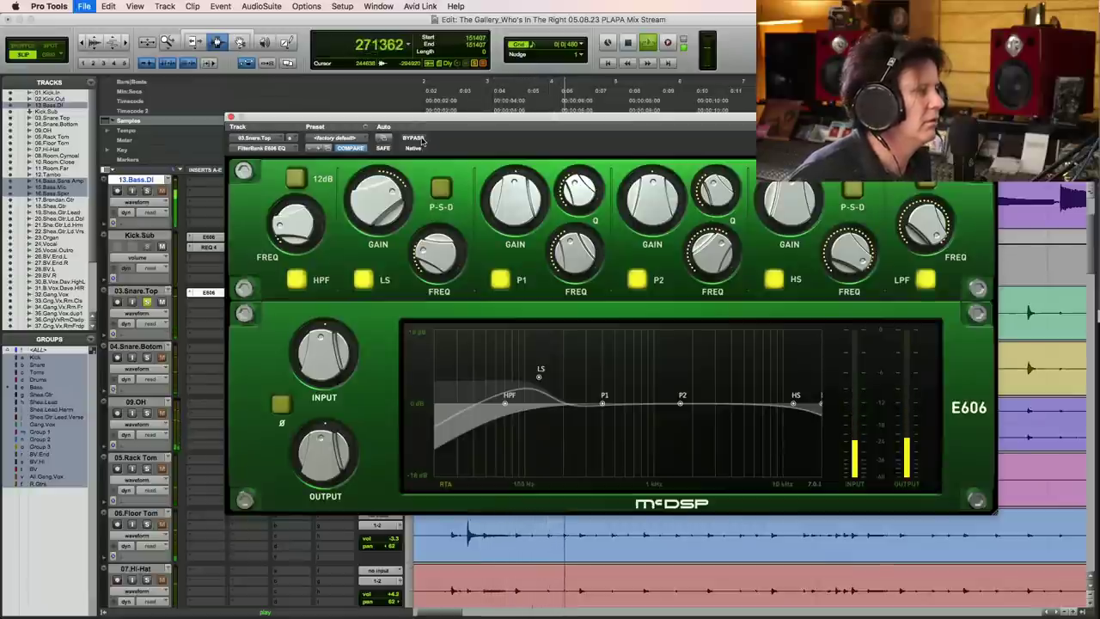
- Nudge up the high-pass and low-shelf frequencies on 03.Snare.Top's E606, and boost its high shelf at a lower frequency
{"action": "left_click_drag", "start_coordinate": [289, 224], "coordinate": [286, 231]}
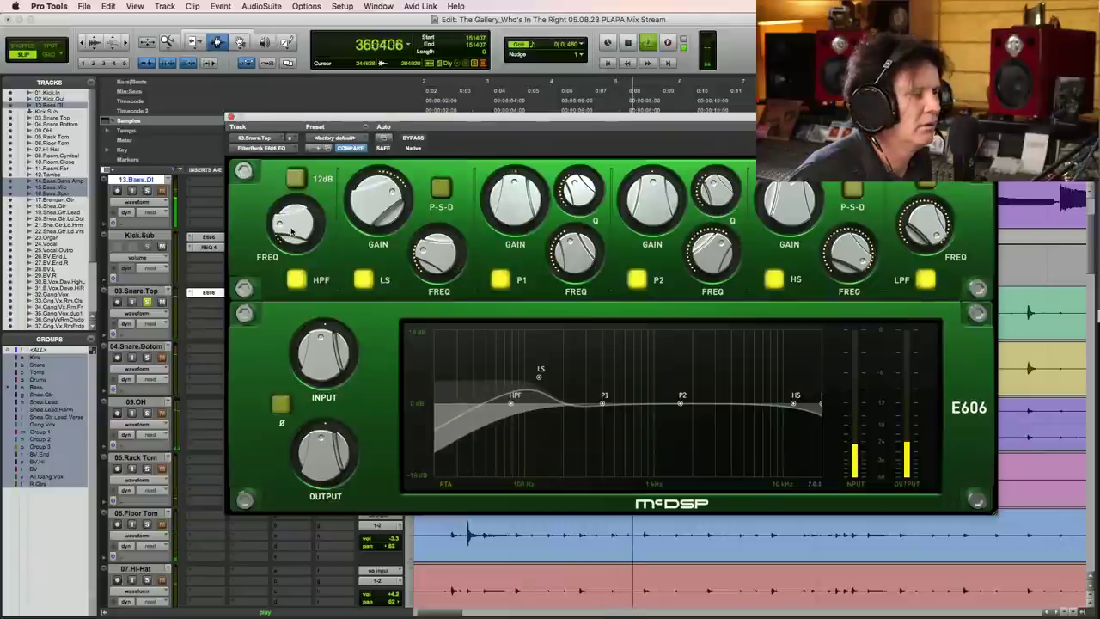
{"action": "left_click_drag", "start_coordinate": [423, 251], "coordinate": [427, 249]}
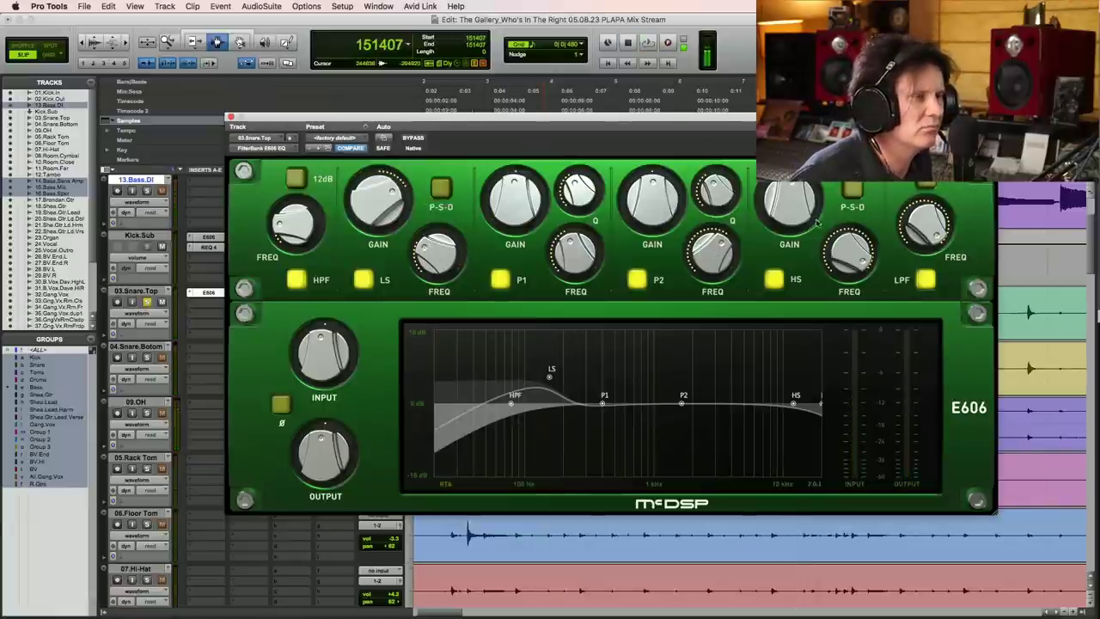
{"action": "left_click_drag", "start_coordinate": [851, 255], "coordinate": [791, 202]}
- Audition 03.Snare.Top while adjusting the high shelf's peak, slope and dip controls, bringing the peak to 100
{"action": "key", "text": "space"}
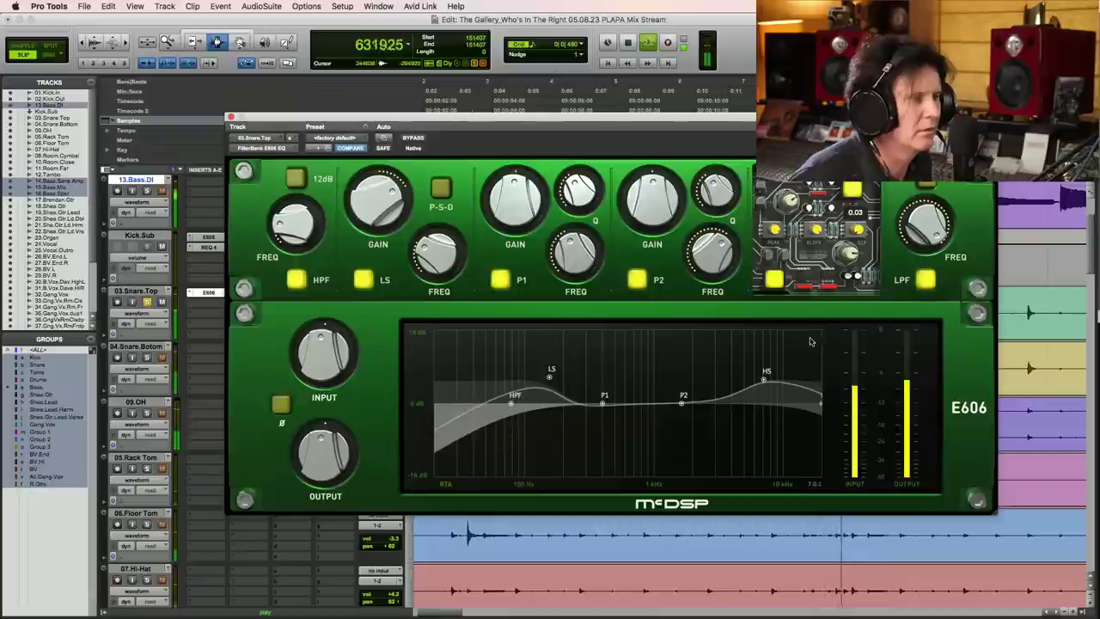
{"action": "key", "text": "space"}
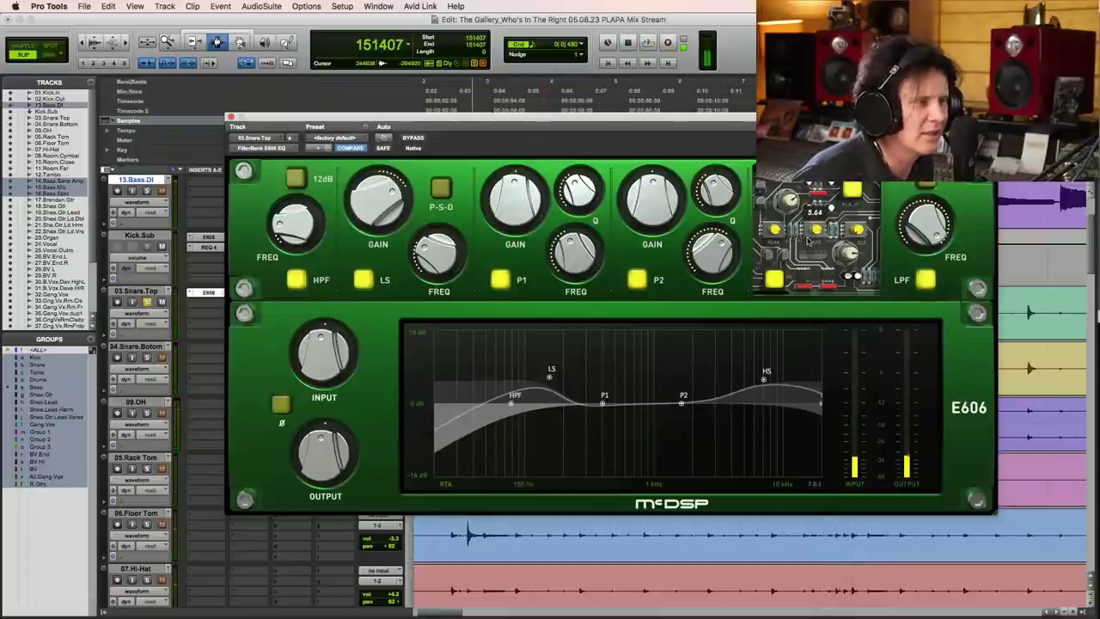
{"action": "key", "text": "space"}
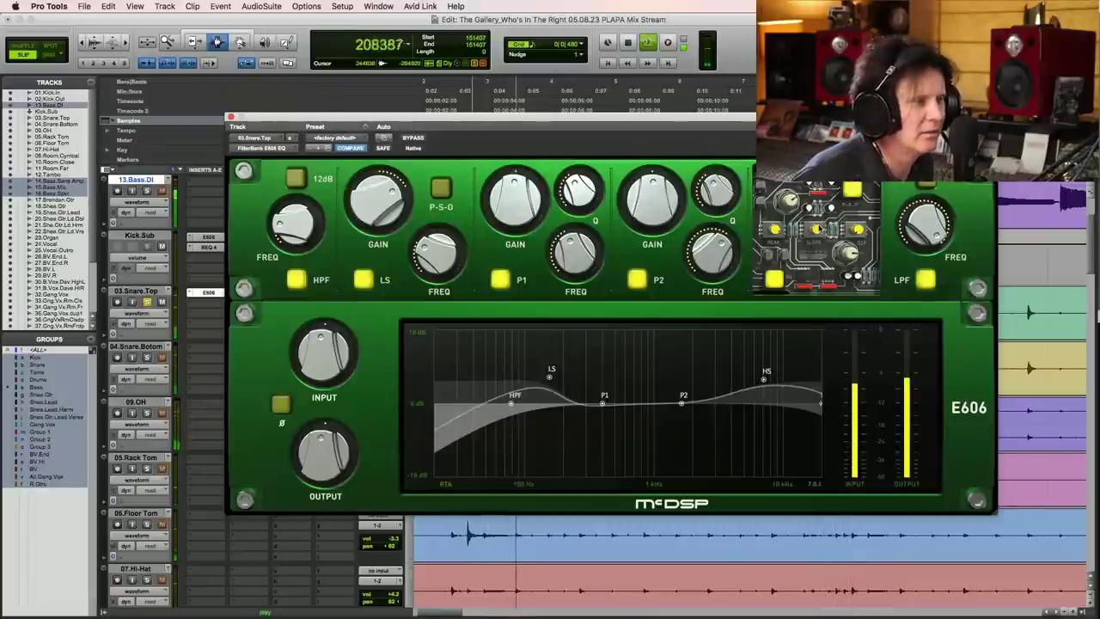
{"action": "key", "text": "space"}
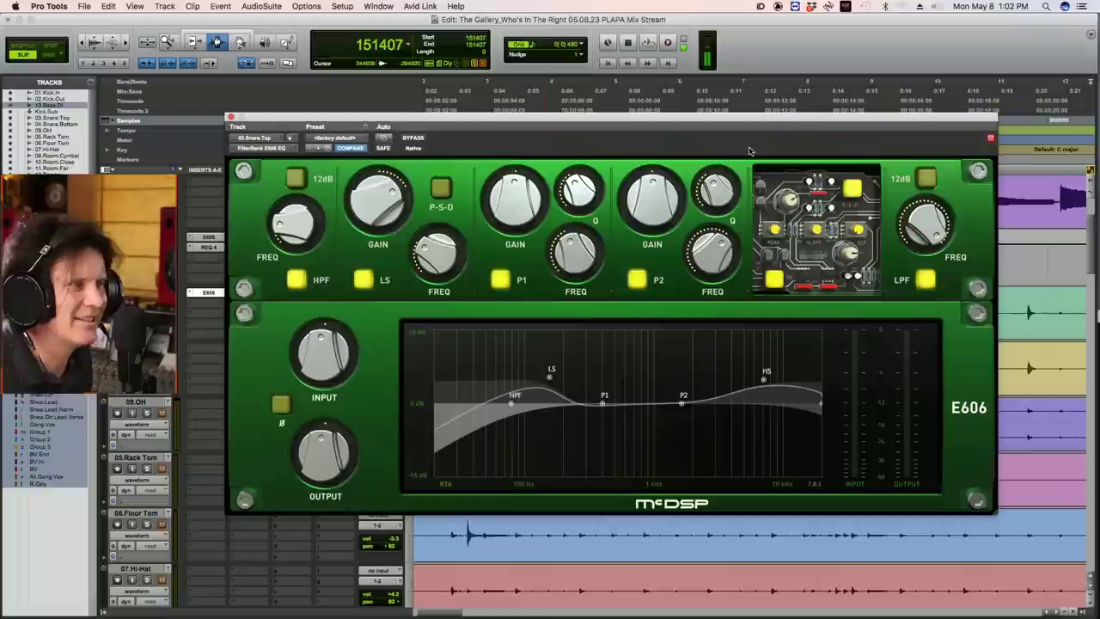
{"action": "key", "text": "space"}
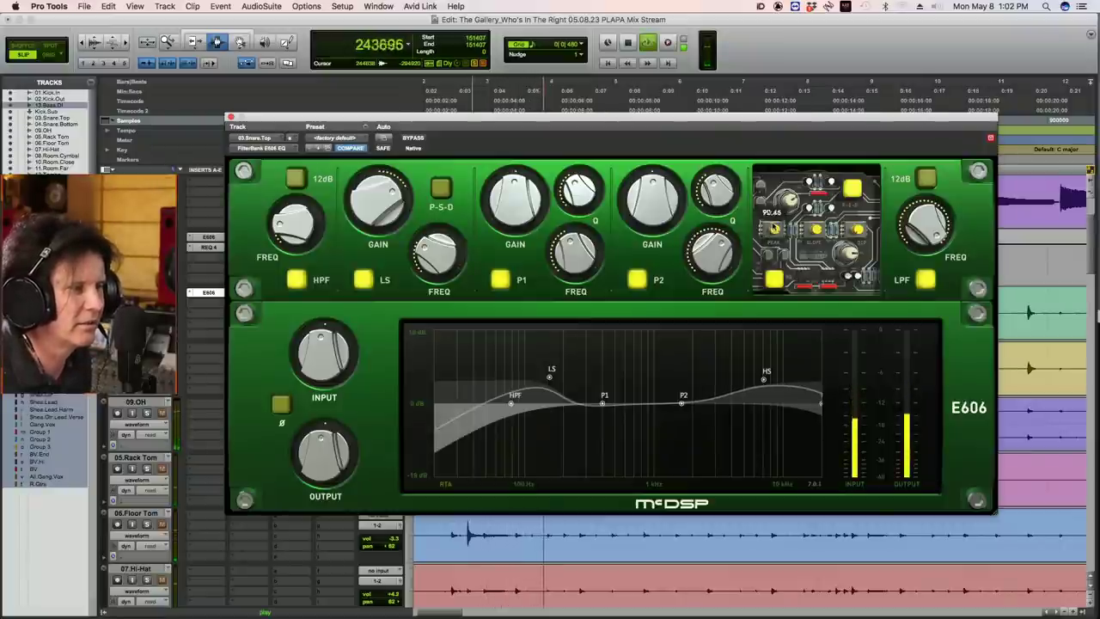
{"action": "mouse_move", "coordinate": [776, 207]}
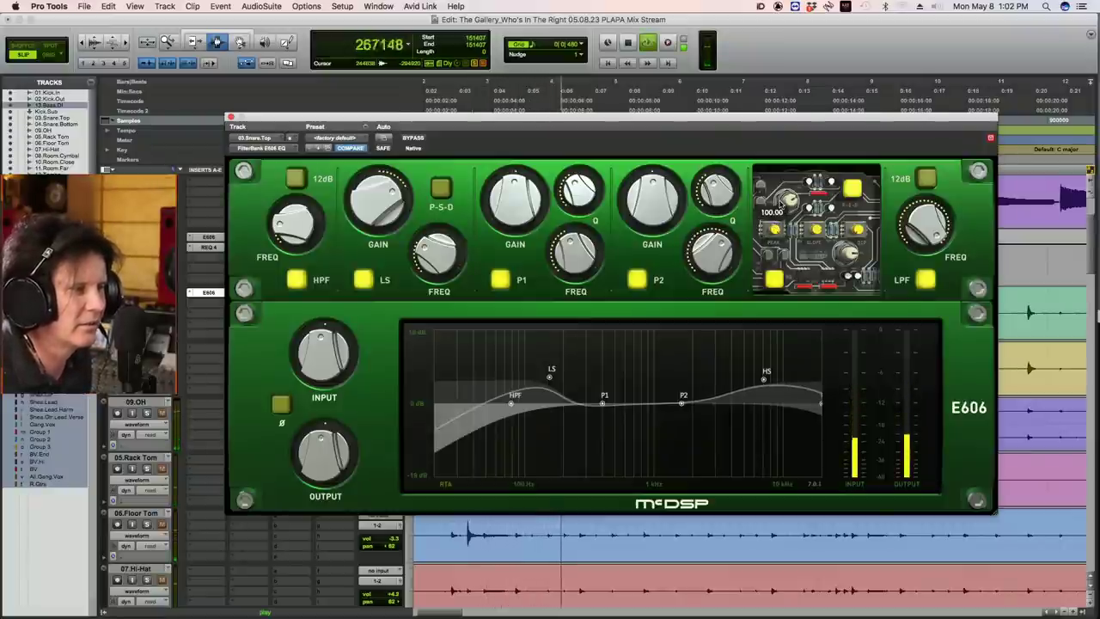
{"action": "key", "text": "space"}
- Compare 03.Snare.Top with the complete EQ bypassed and active, and close the E606 window
{"action": "left_click", "coordinate": [423, 139]}
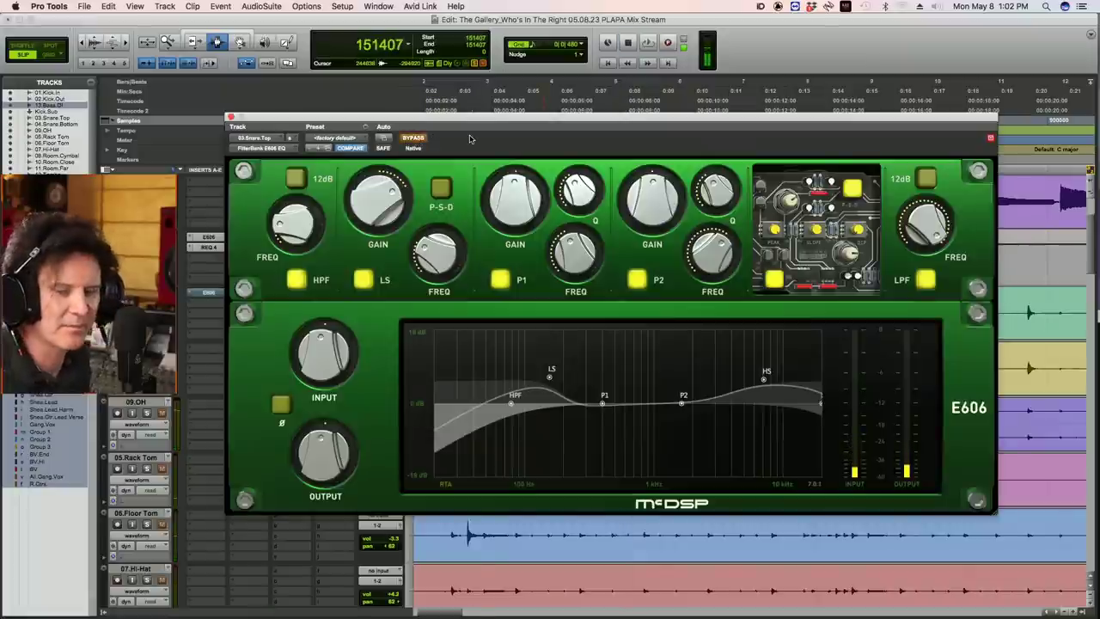
{"action": "key", "text": "space"}
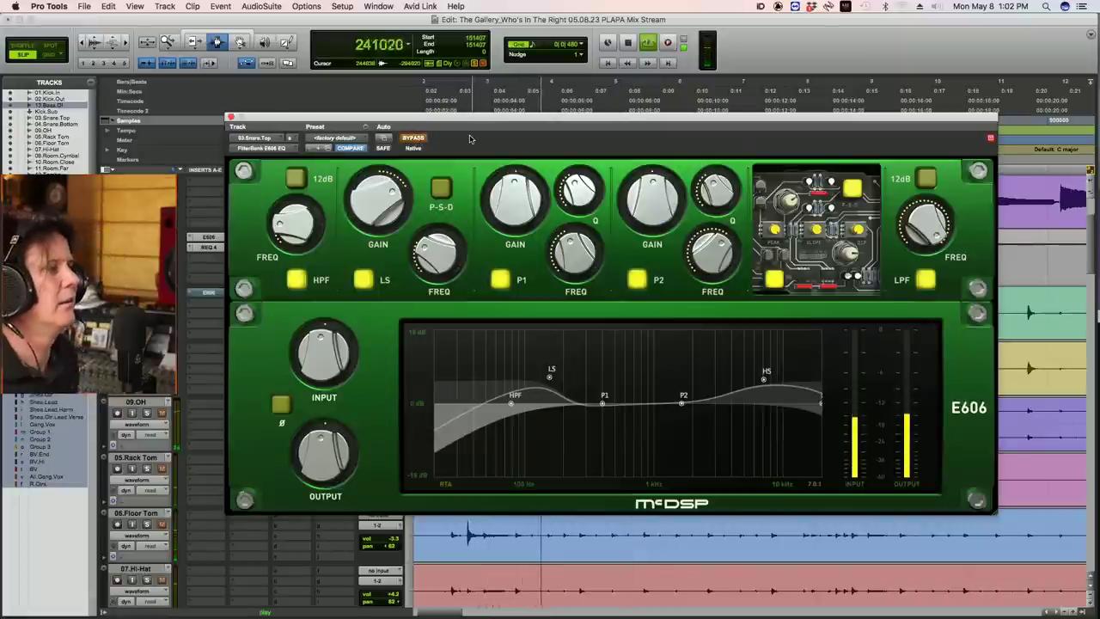
{"action": "key", "text": "space"}
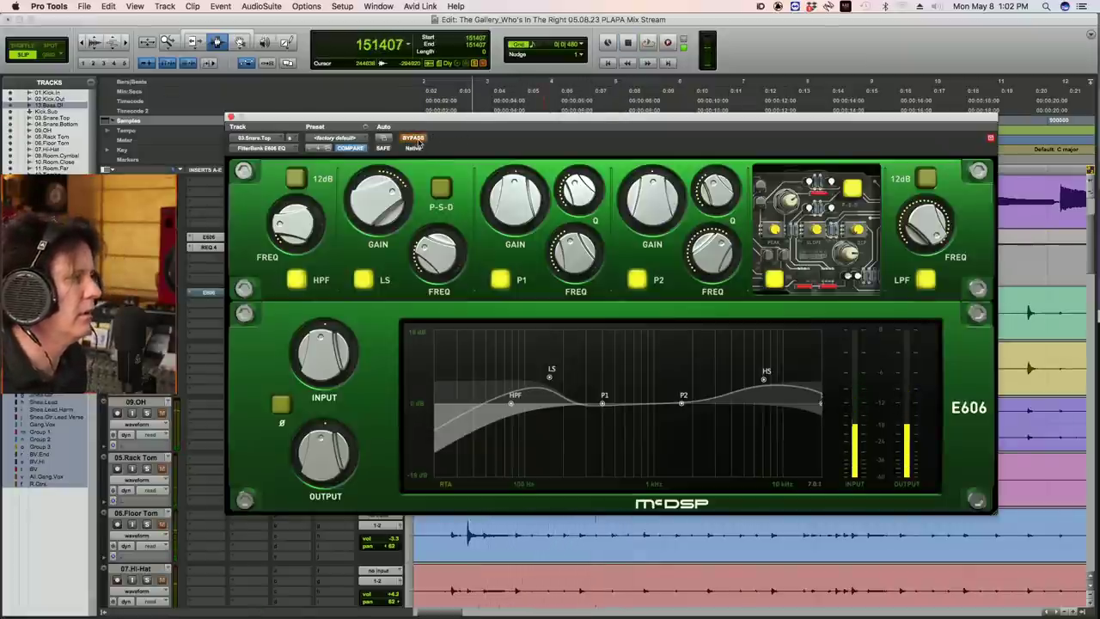
{"action": "left_click", "coordinate": [423, 138]}
{"action": "key", "text": "space"}
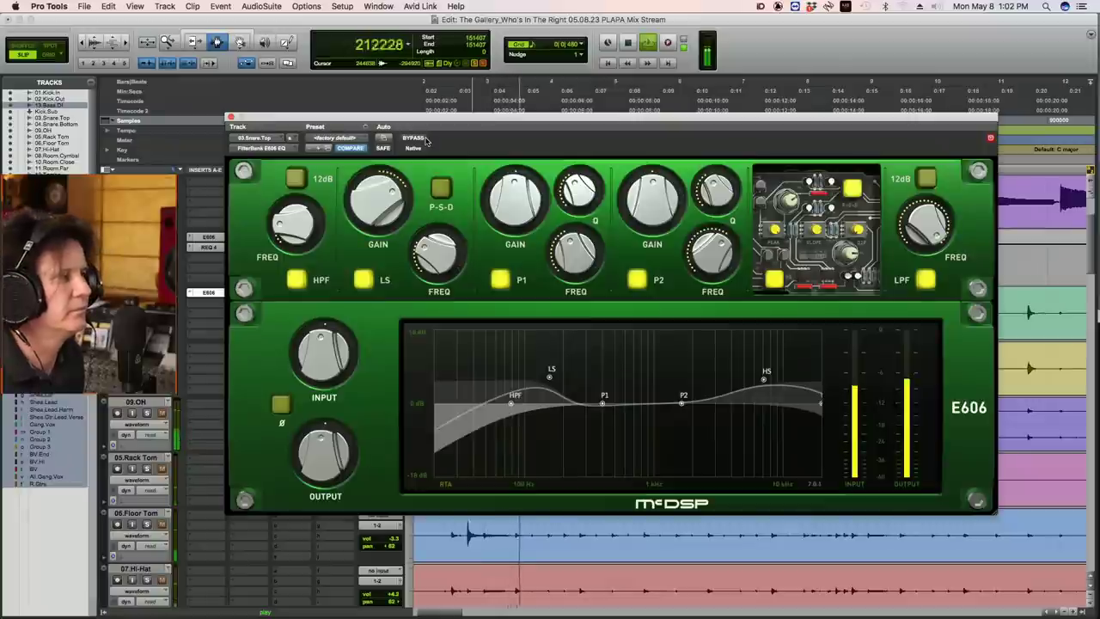
{"action": "left_click", "coordinate": [230, 117]}
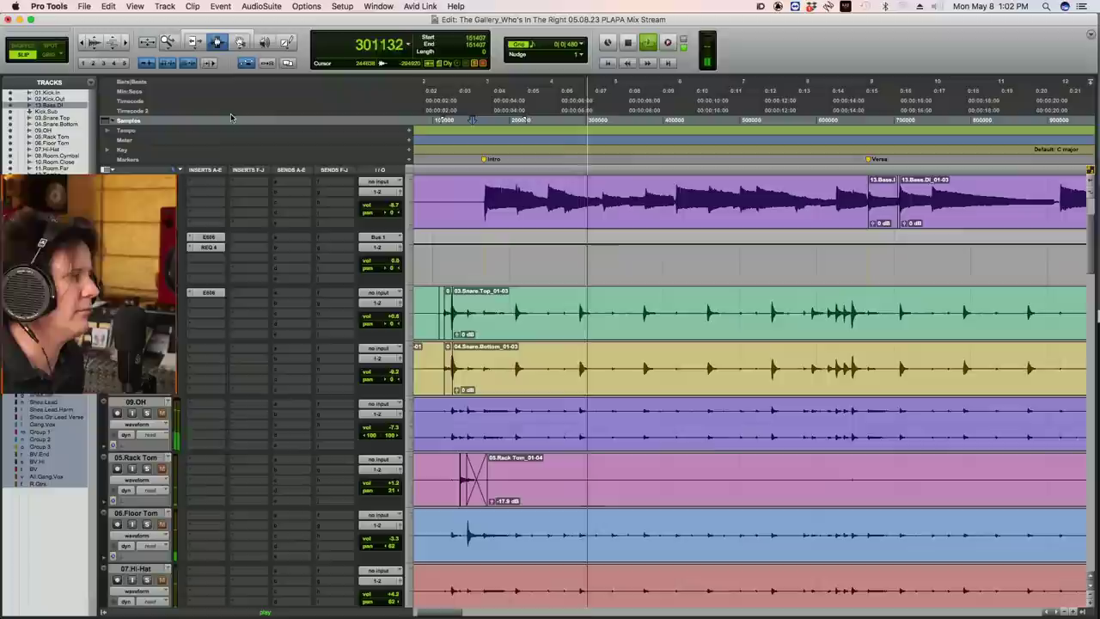
- Solo 04.Snare.Botom in place of 03.Snare.Top and listen to it without EQ
{"action": "key", "text": "space"}
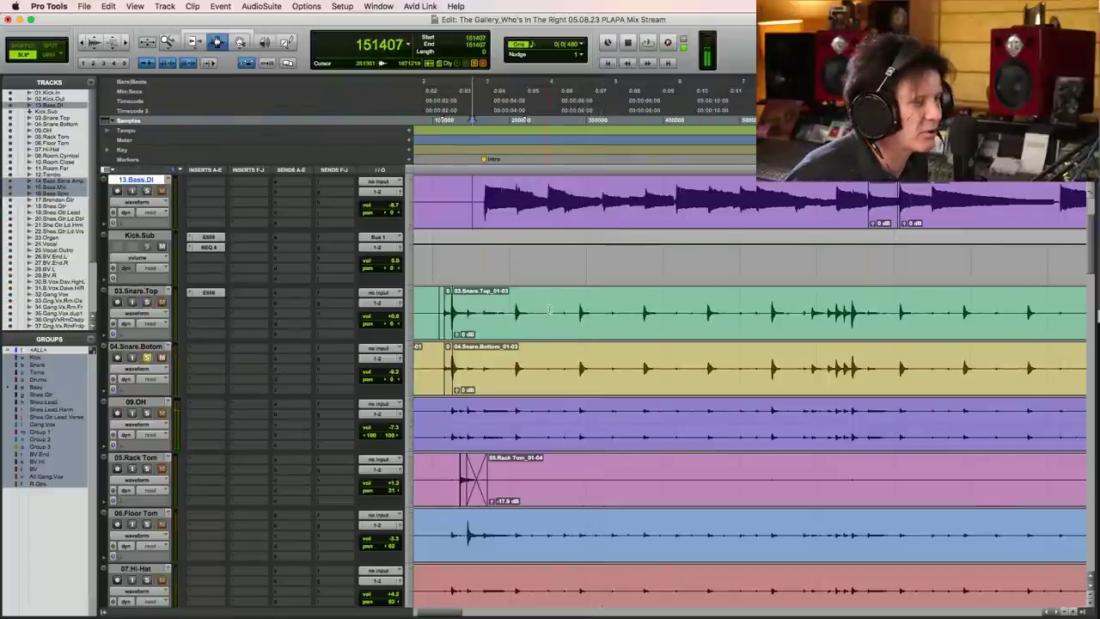
{"action": "key", "text": "space"}
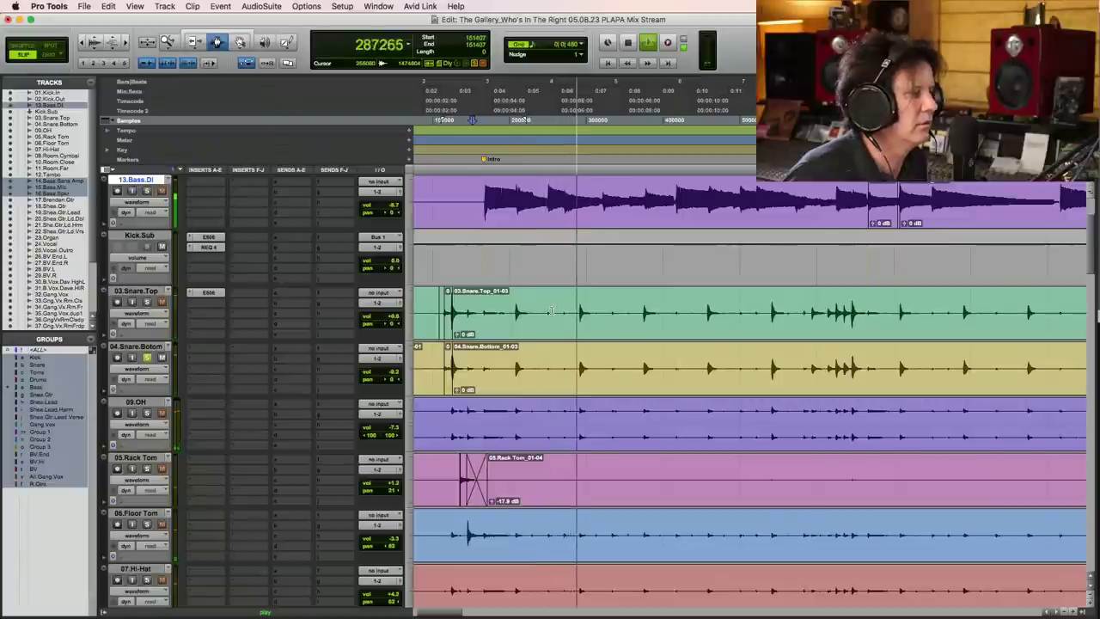
{"action": "key", "text": "space"}
- Copy the E606 EQ with its settings from 03.Snare.Top to the first insert of 04.Snare.Botom and open the copy
{"action": "left_click_drag", "start_coordinate": [209, 294], "coordinate": [207, 354]}
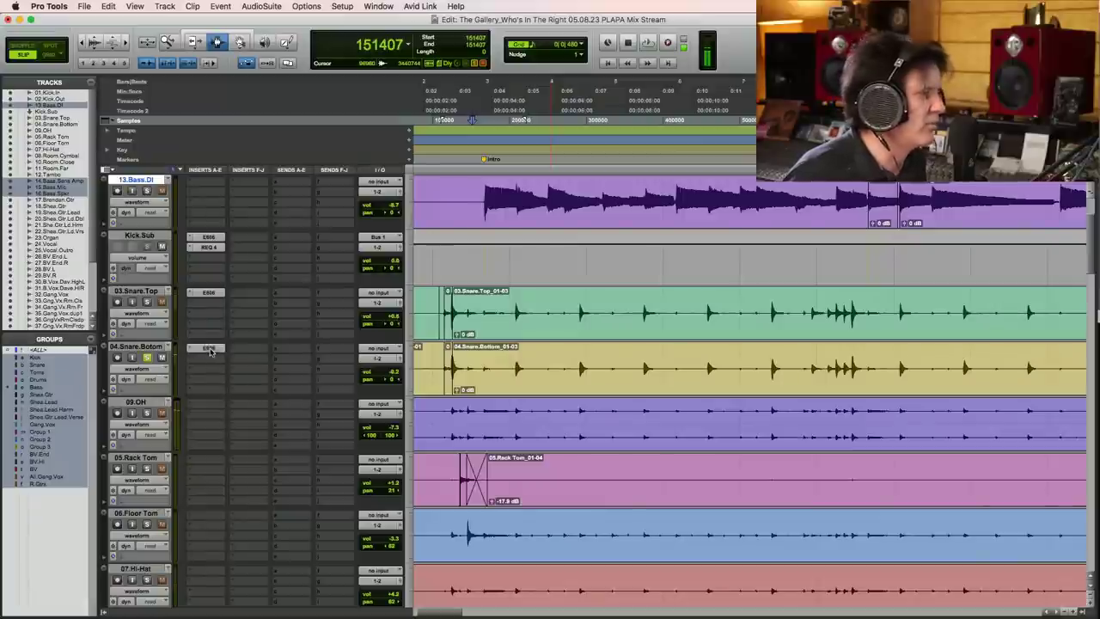
{"action": "left_click", "coordinate": [209, 348]}
{"action": "left_click", "coordinate": [209, 348]}
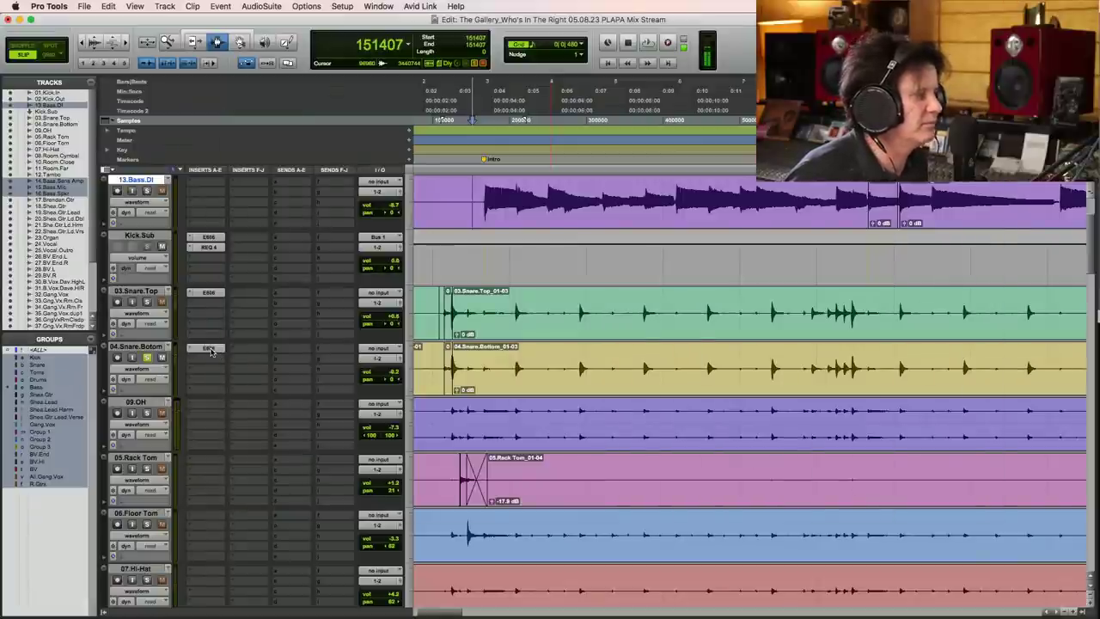
{"action": "left_click", "coordinate": [211, 348]}
- Compare the soloed 04.Snare.Botom with the copied E606 active and bypassed, leaving the EQ active
{"action": "key", "text": "space"}
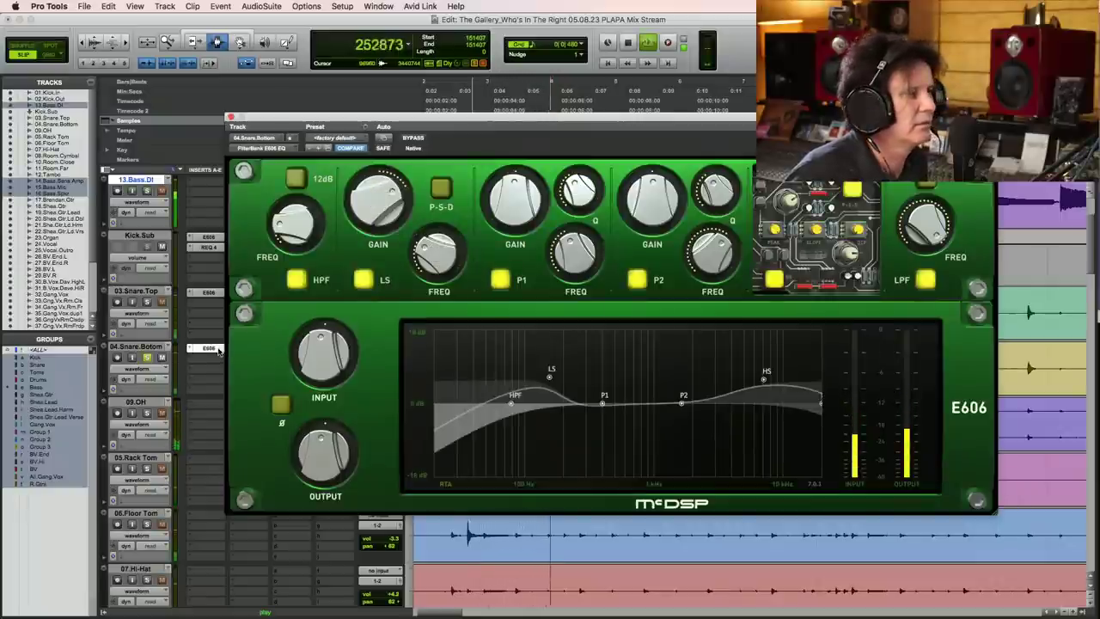
{"action": "key", "text": "space"}
{"action": "left_click", "coordinate": [413, 138]}
{"action": "key", "text": "space"}
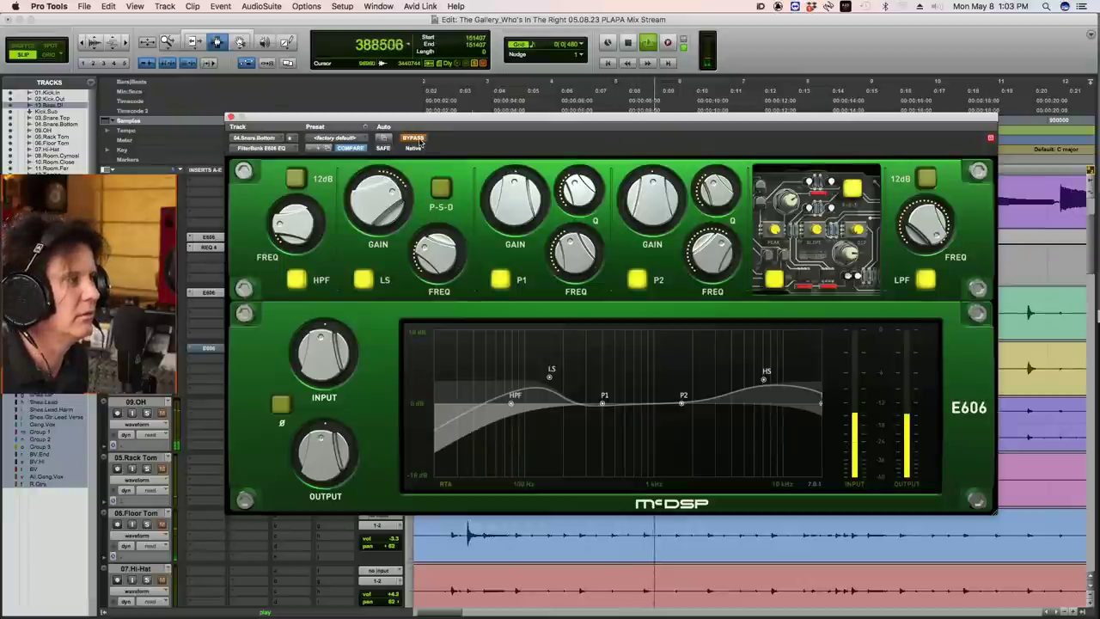
{"action": "left_click", "coordinate": [418, 140]}
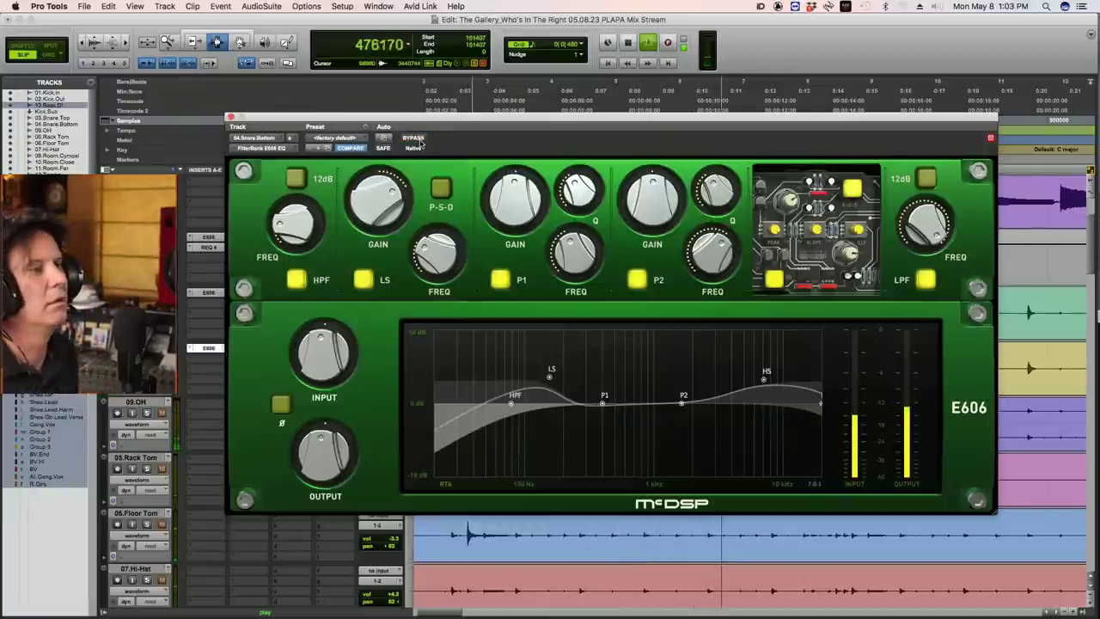
- On 04.Snare.Botom's E606, raise the low-shelf frequency to about 169 Hz, increase its gain, and raise the high-pass cutoff
{"action": "left_click_drag", "start_coordinate": [436, 260], "coordinate": [430, 249]}
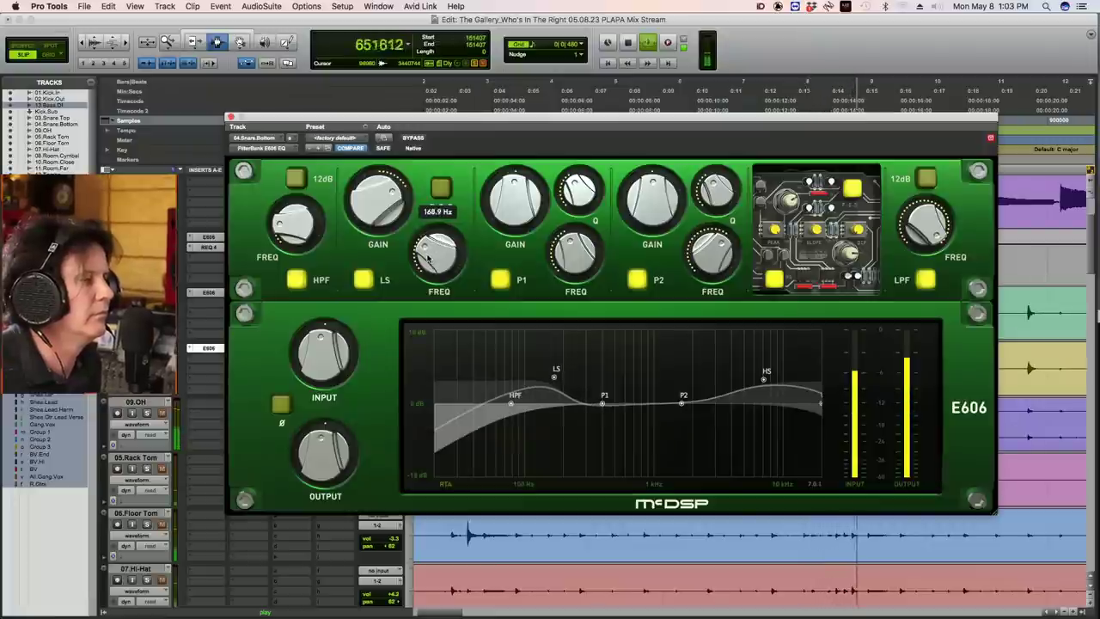
{"action": "mouse_move", "coordinate": [382, 211]}
{"action": "left_mouse_down"}
{"action": "mouse_move", "coordinate": [383, 199]}
{"action": "mouse_move", "coordinate": [379, 210]}
{"action": "left_mouse_up"}
{"action": "left_click_drag", "start_coordinate": [294, 229], "coordinate": [298, 227]}
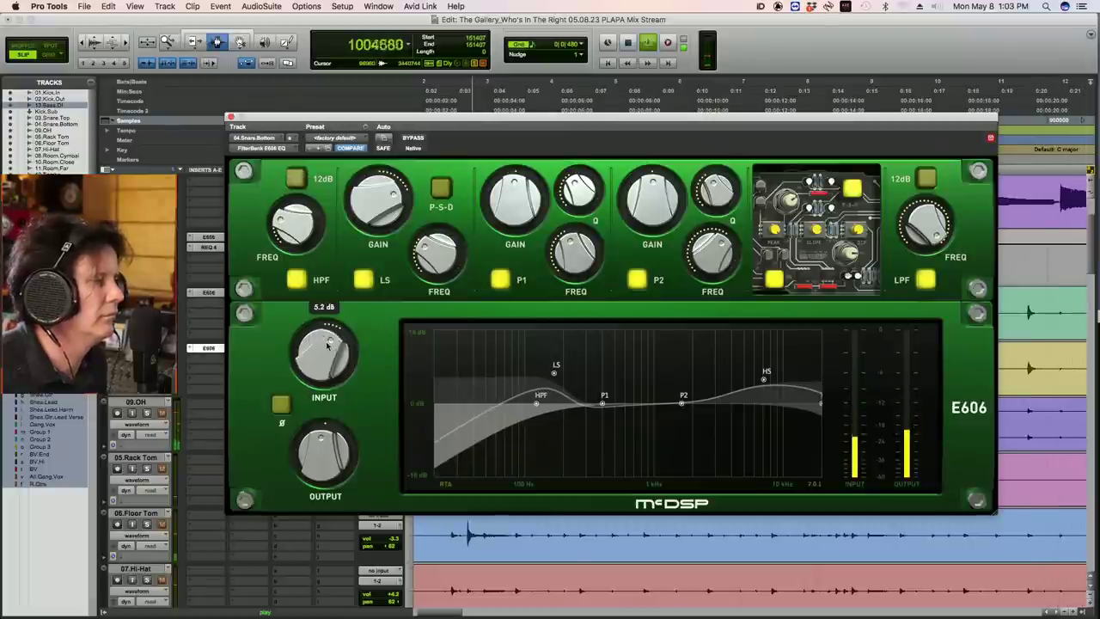
- Try driving 04.Snare.Botom's E606 with 24 dB of input gain and the output lowered to about -16.4 dB
{"action": "left_click_drag", "start_coordinate": [319, 348], "coordinate": [319, 459]}
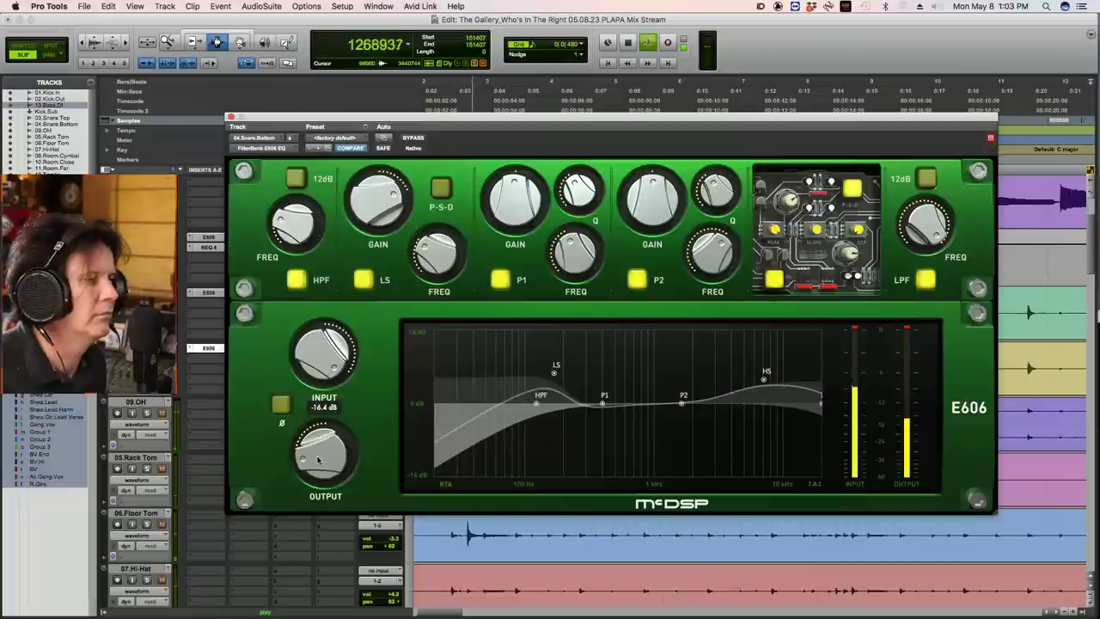
{"action": "left_click_drag", "start_coordinate": [323, 397], "coordinate": [349, 298]}
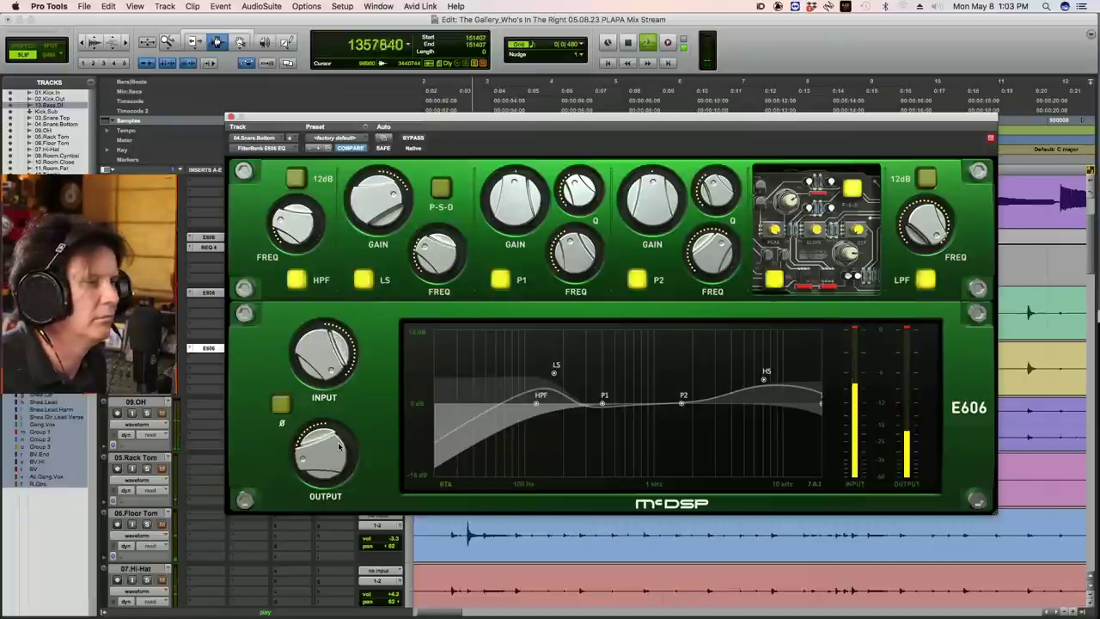
{"action": "key", "text": "space"}
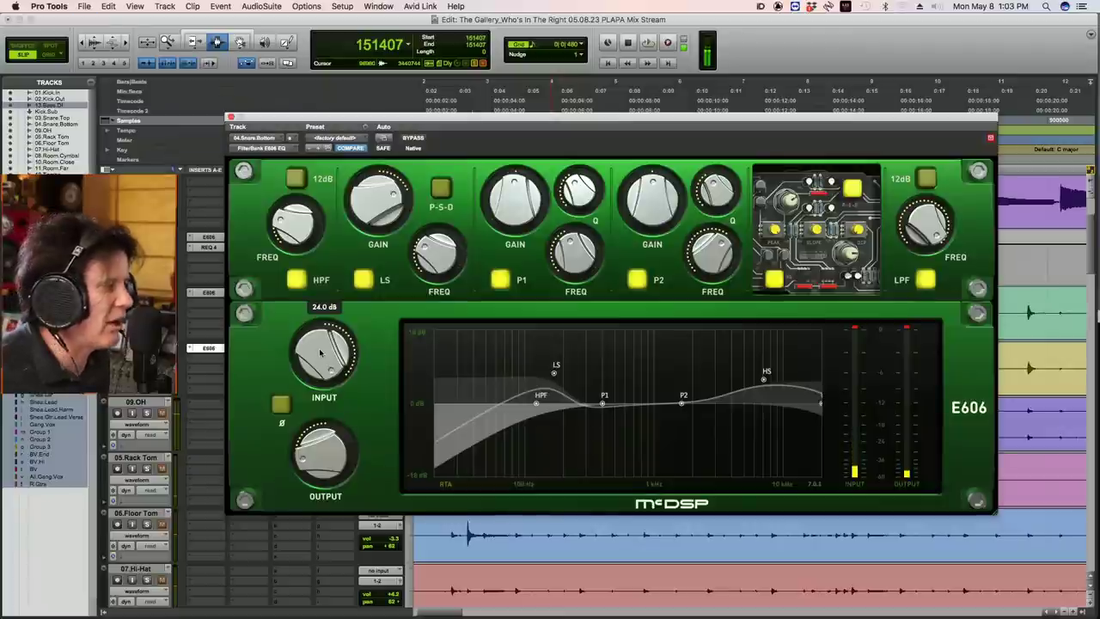
- Set 04.Snare.Botom's E606 input gain to about 9.8 dB, raise the output to balance the level, and close the plug-in window
{"action": "left_click_drag", "start_coordinate": [321, 352], "coordinate": [313, 382]}
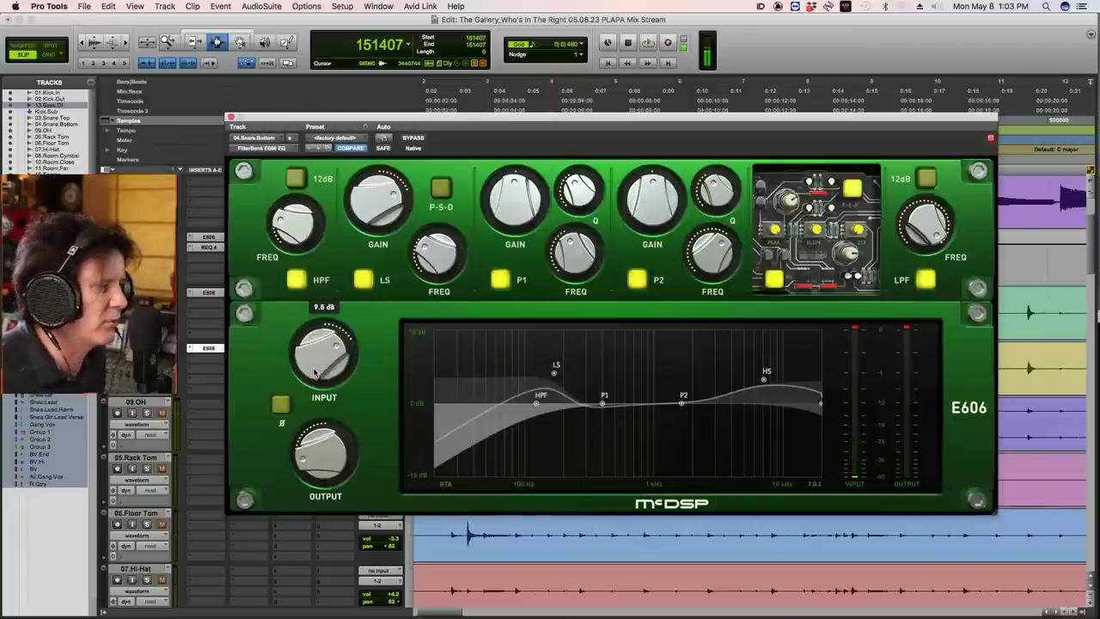
{"action": "key", "text": "space"}
{"action": "left_click_drag", "start_coordinate": [316, 449], "coordinate": [322, 428]}
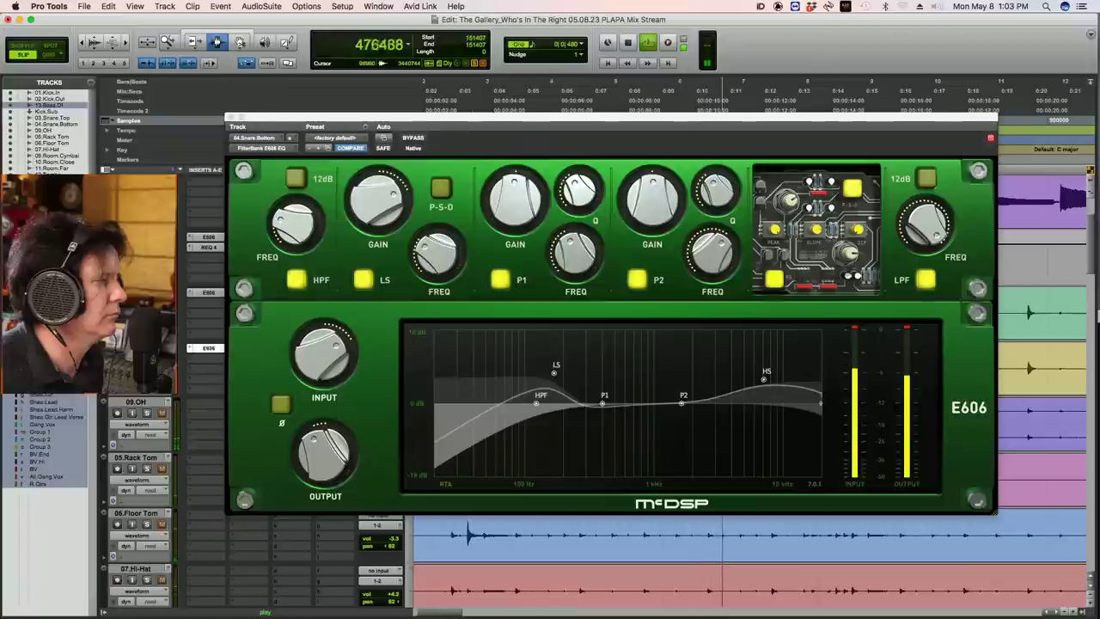
{"action": "left_click", "coordinate": [225, 119]}
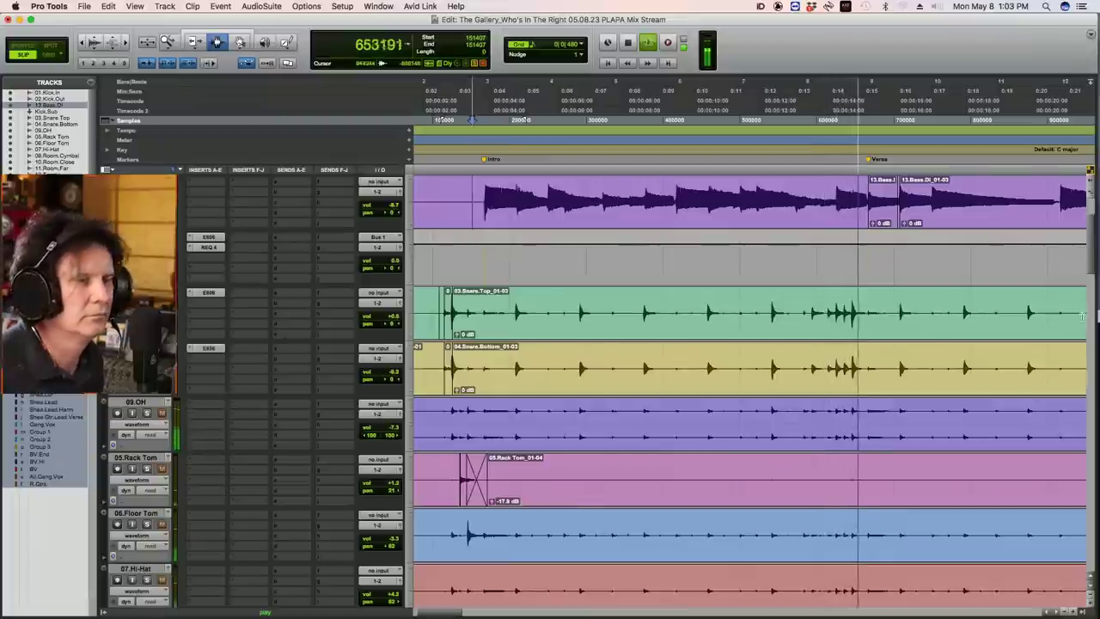
- Solo the kick and both snare tracks, place the edit cursor just before the Intro marker, and play from there
{"action": "key", "text": "space"}
{"action": "scroll", "coordinate": [748, 387], "scroll_direction": "up", "scroll_amount": 3}
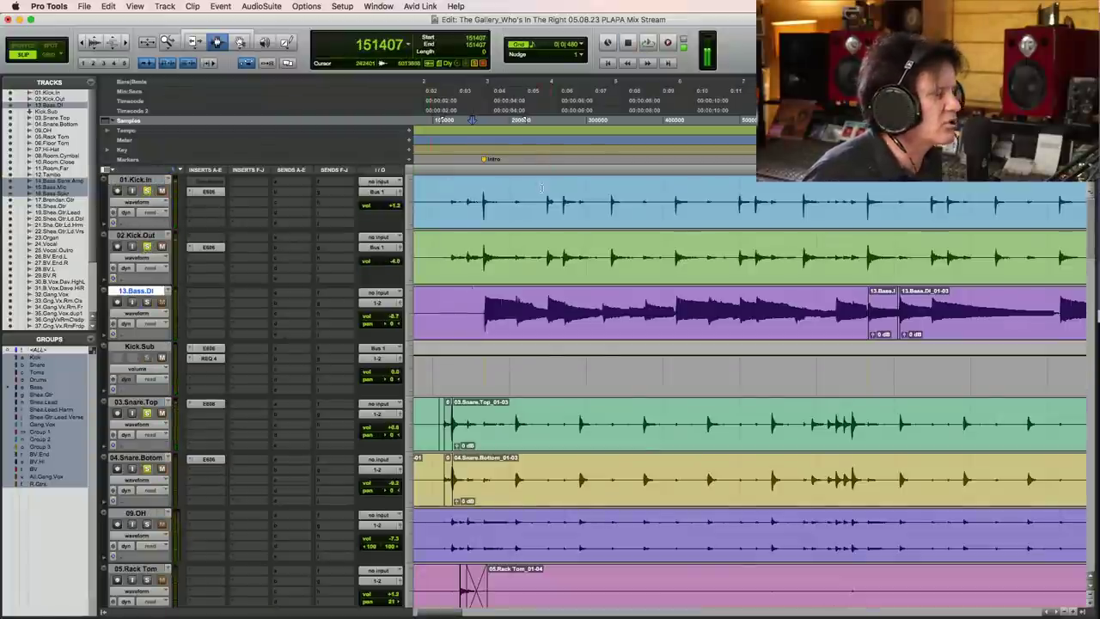
{"action": "left_click", "coordinate": [472, 230]}
{"action": "key", "text": "space"}
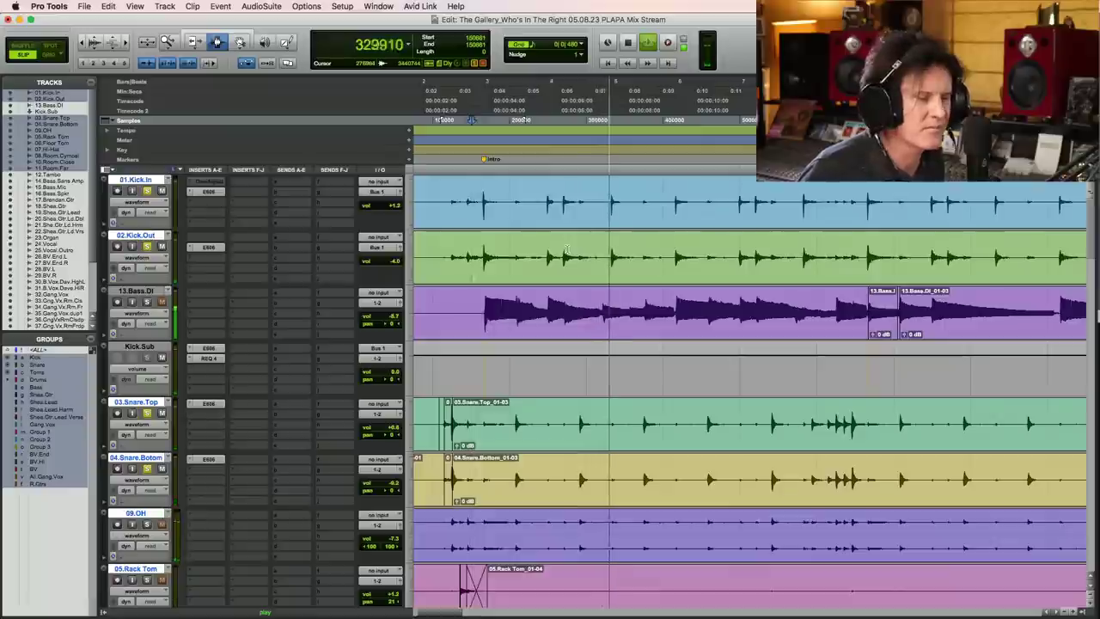
- Stop playback, select 03.Snare.Top and 04.Snare.Botom together, and route both outputs to Bus 2 (Mono)
{"action": "key", "text": "space"}
{"action": "left_click", "coordinate": [513, 423]}
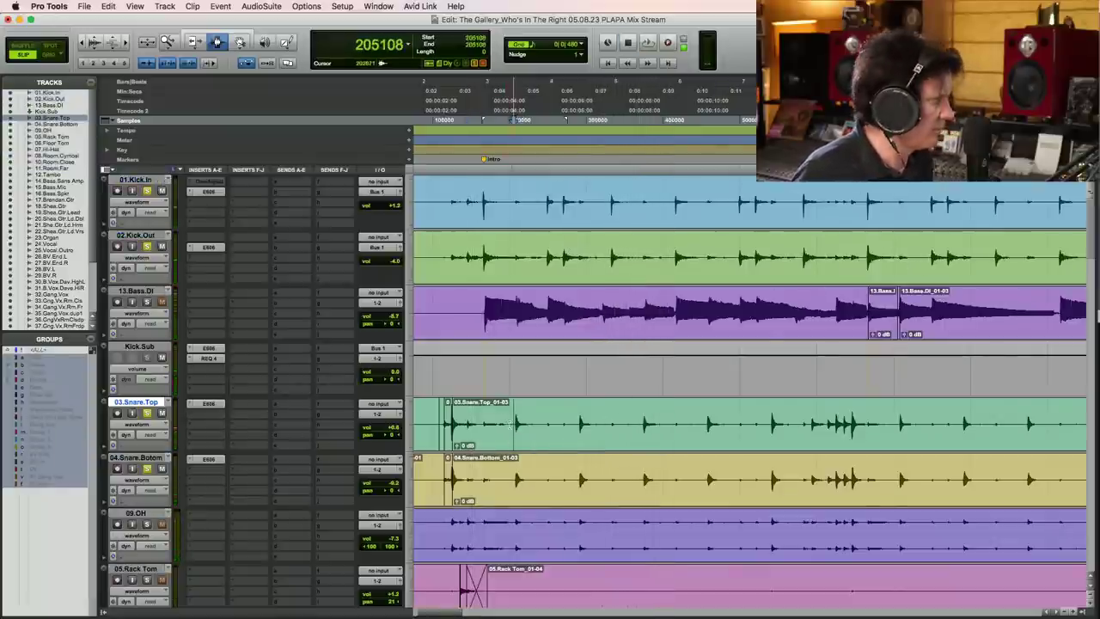
{"action": "left_click", "coordinate": [135, 458], "text": "shift"}
{"action": "left_click", "coordinate": [384, 418]}
{"action": "mouse_move", "coordinate": [386, 424]}
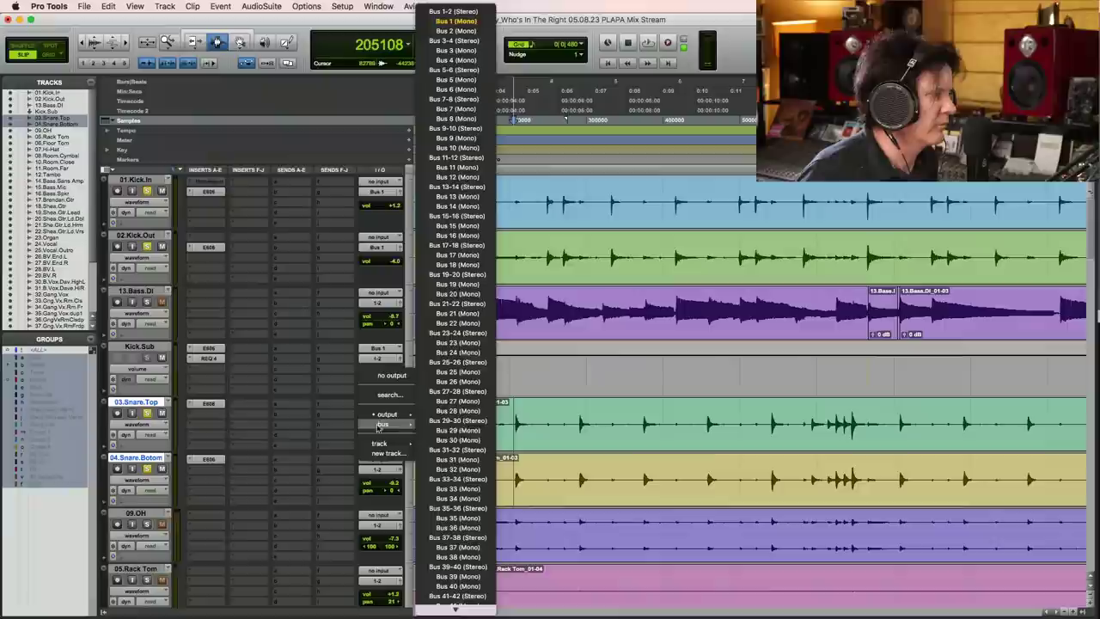
{"action": "left_click", "coordinate": [483, 32], "text": "alt+shift"}
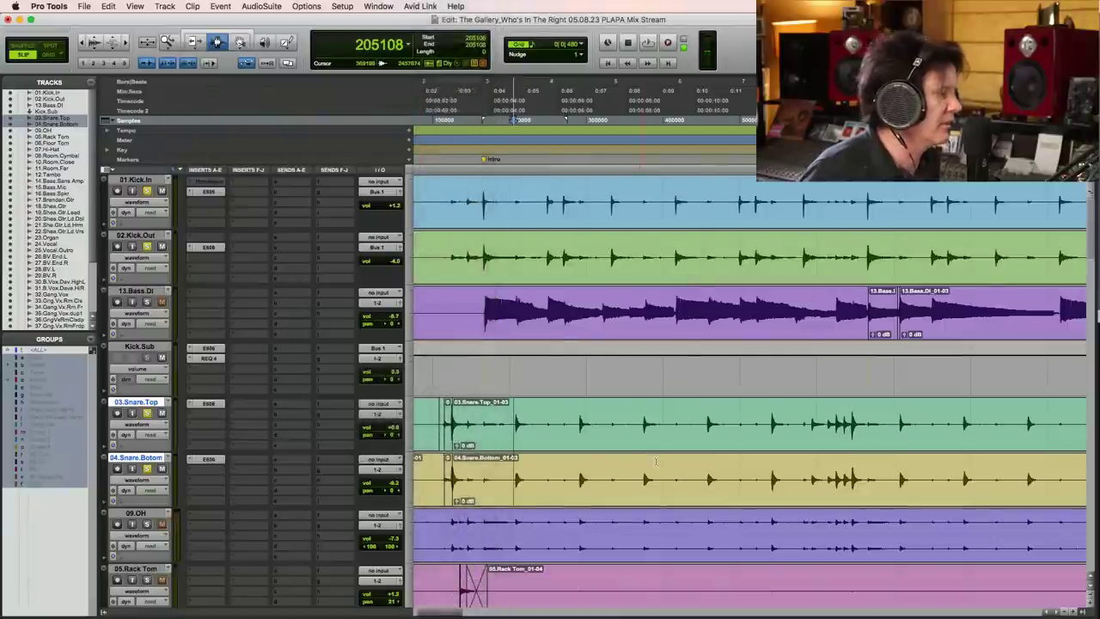
- Create a mono Aux Input track, set its input to Bus 2, and name it Snare.Sub
{"action": "key", "text": "super+shift+n"}
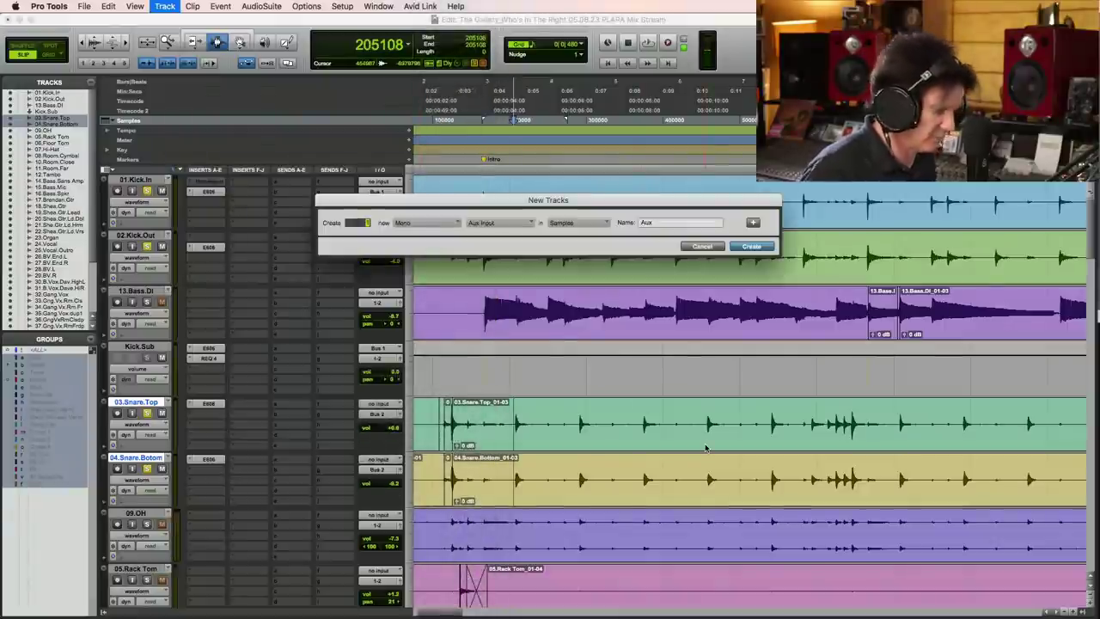
{"action": "key", "text": "Return"}
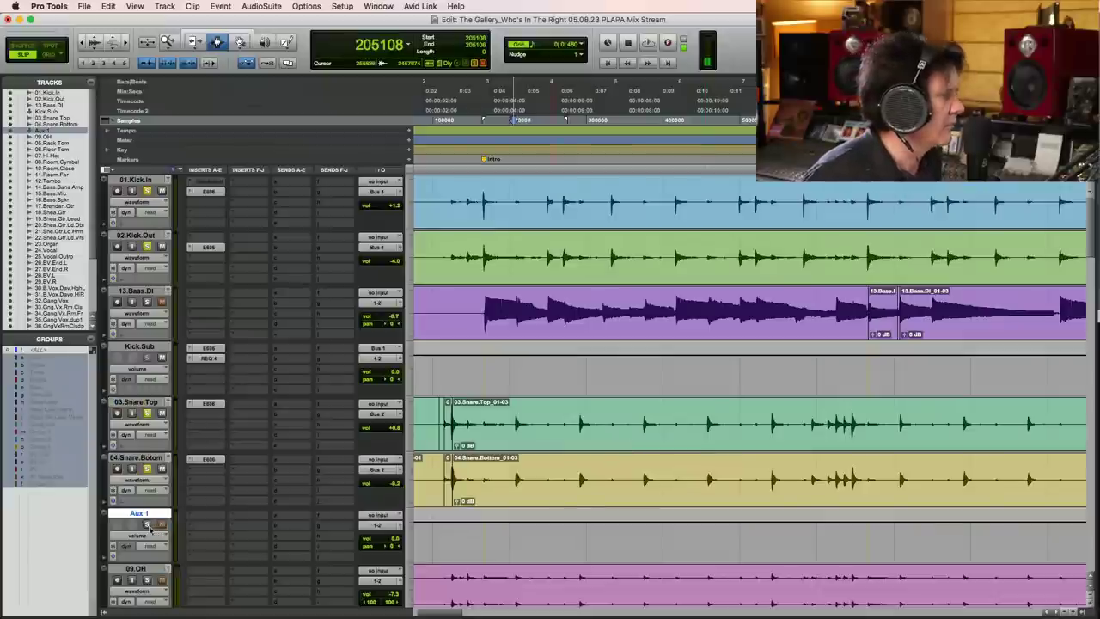
{"action": "left_click", "coordinate": [379, 514]}
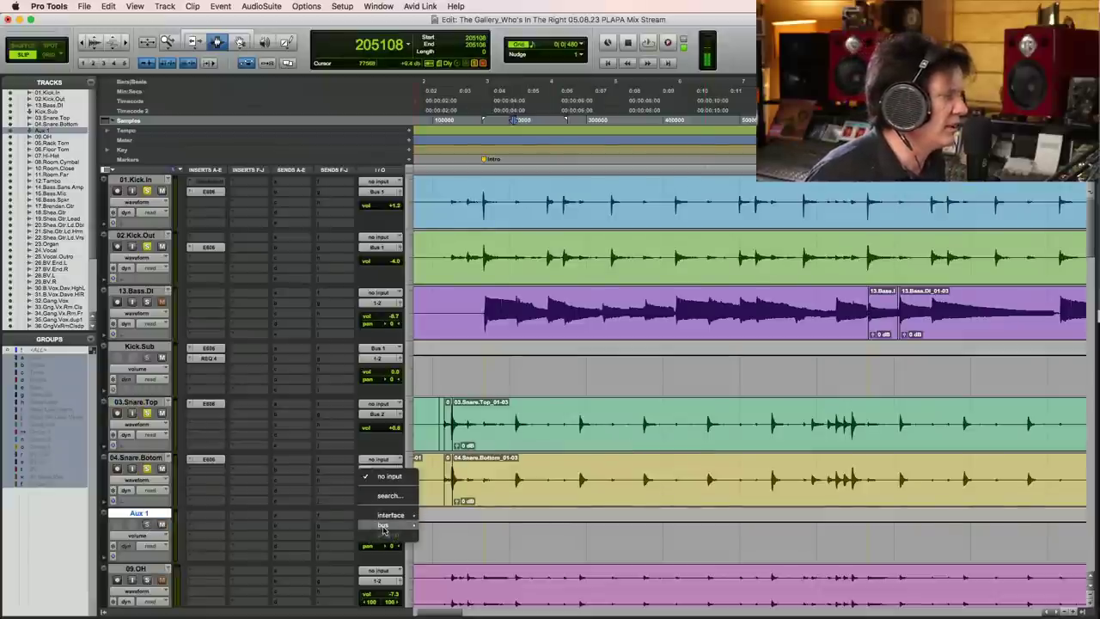
{"action": "mouse_move", "coordinate": [389, 525]}
{"action": "left_click", "coordinate": [460, 31]}
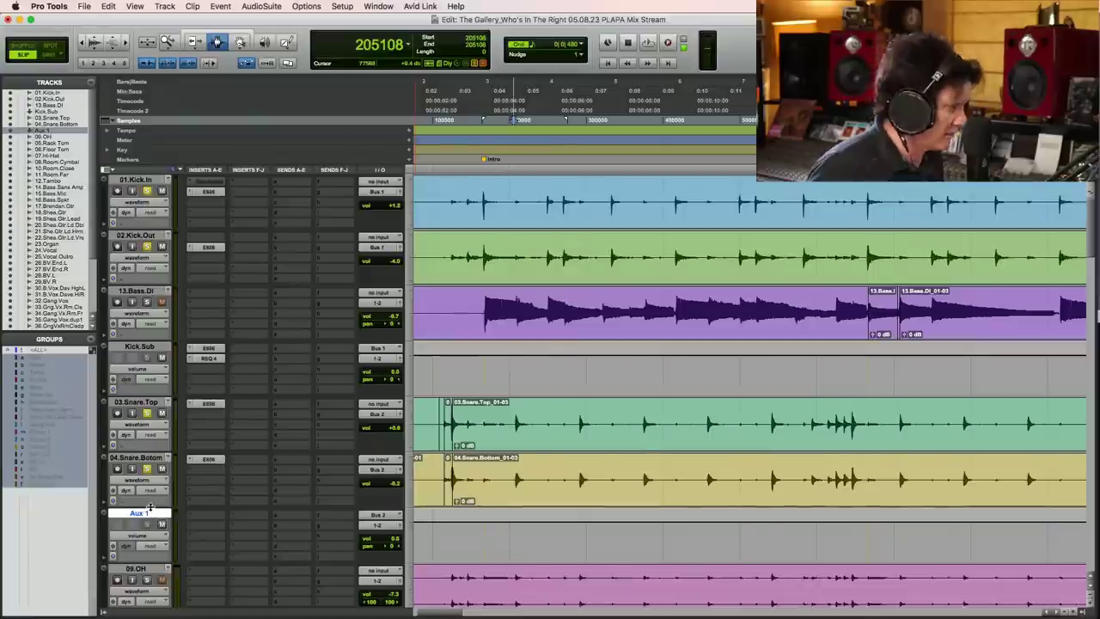
{"action": "double_click", "coordinate": [148, 514]}
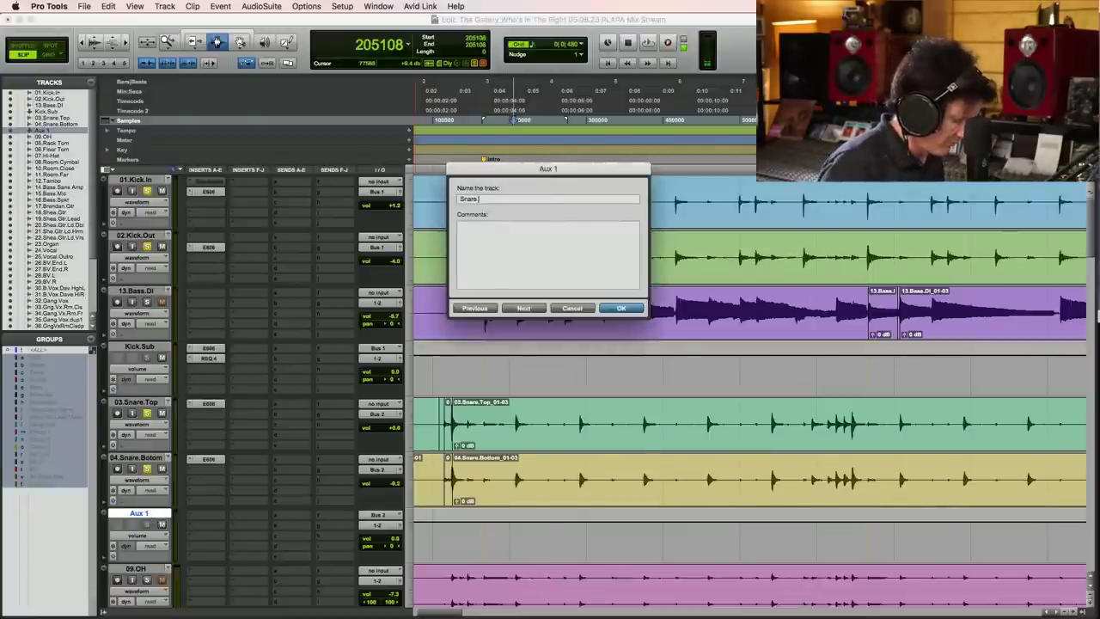
{"action": "key", "text": "Escape"}
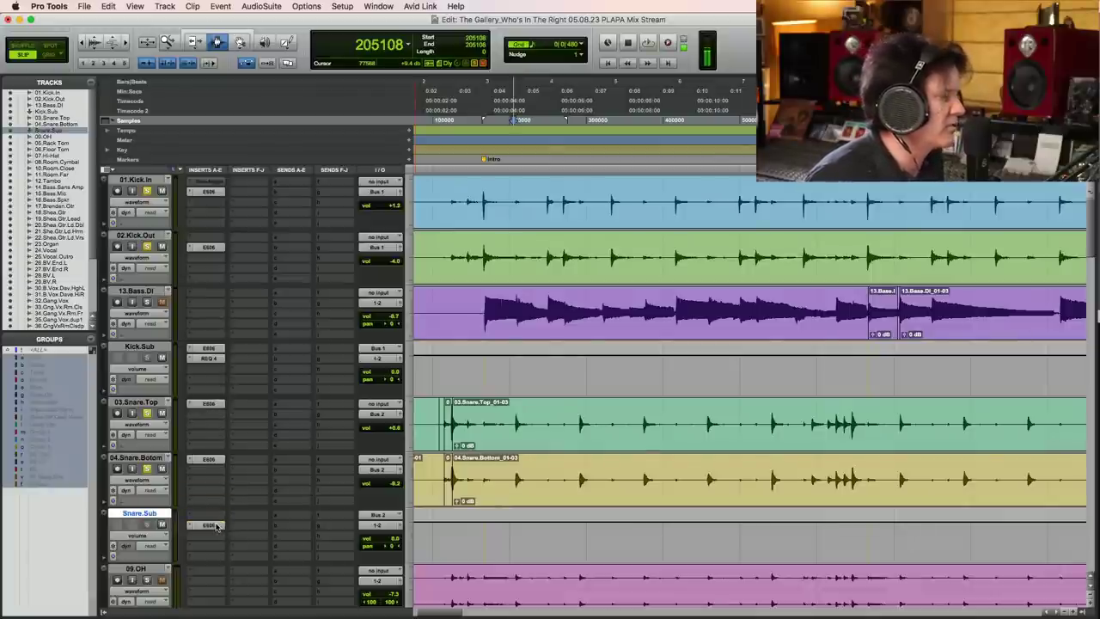
- Open Snare.Sub's E606, audition the snares with the EQ engaged and bypassed, and save the session
{"action": "left_click", "coordinate": [216, 526]}
{"action": "left_click", "coordinate": [220, 528]}
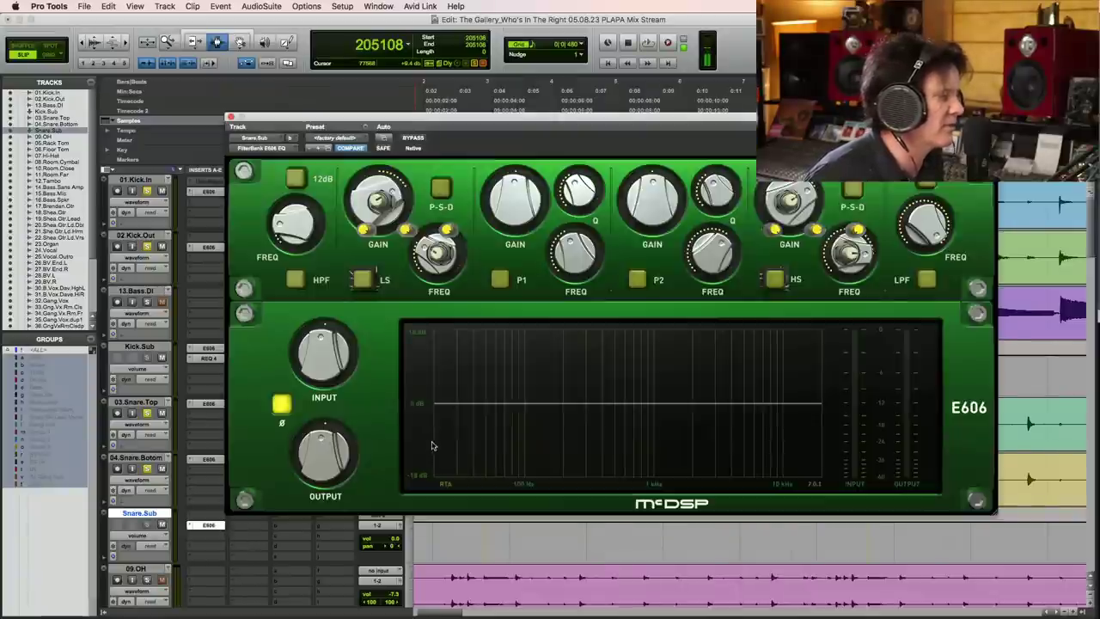
{"action": "key", "text": "space"}
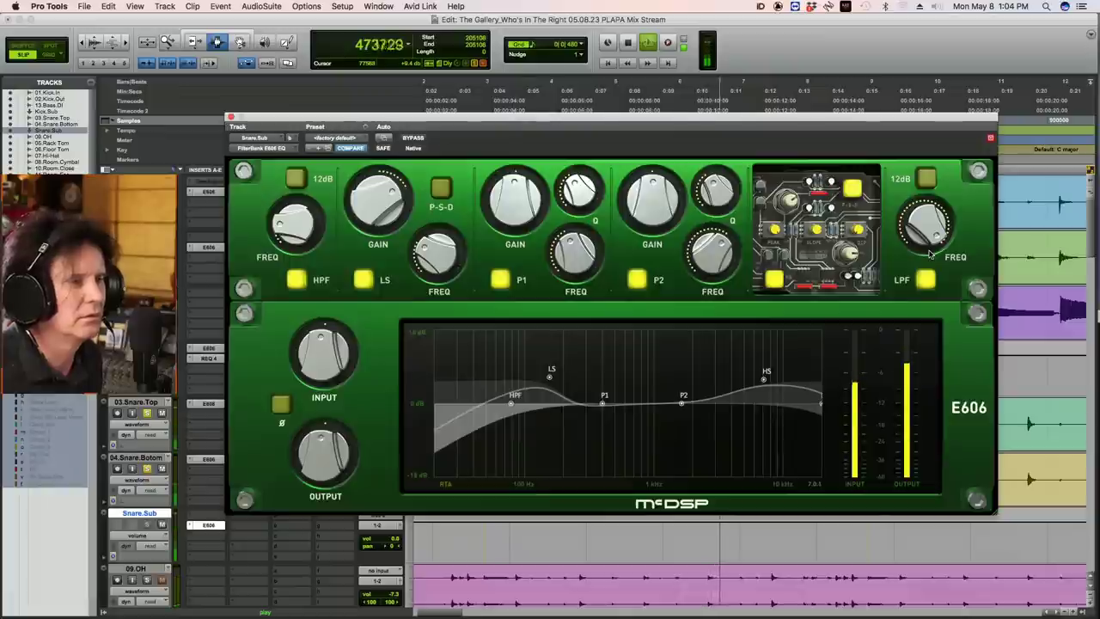
{"action": "key", "text": "space"}
{"action": "left_click", "coordinate": [412, 137]}
{"action": "key", "text": "space"}
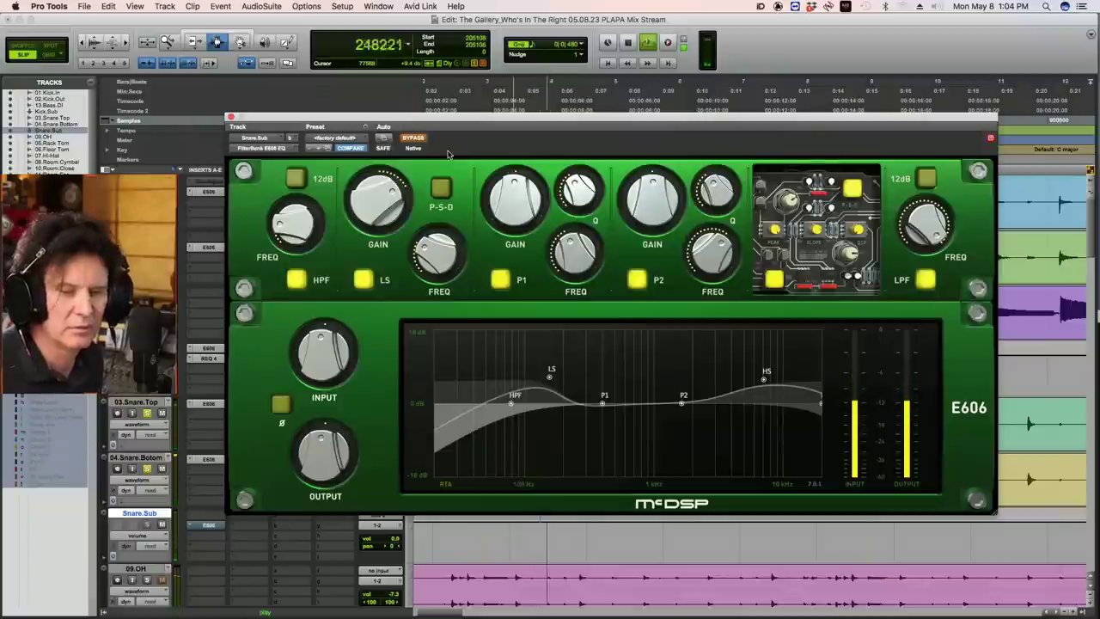
{"action": "key", "text": "space"}
{"action": "key", "text": "super+s"}
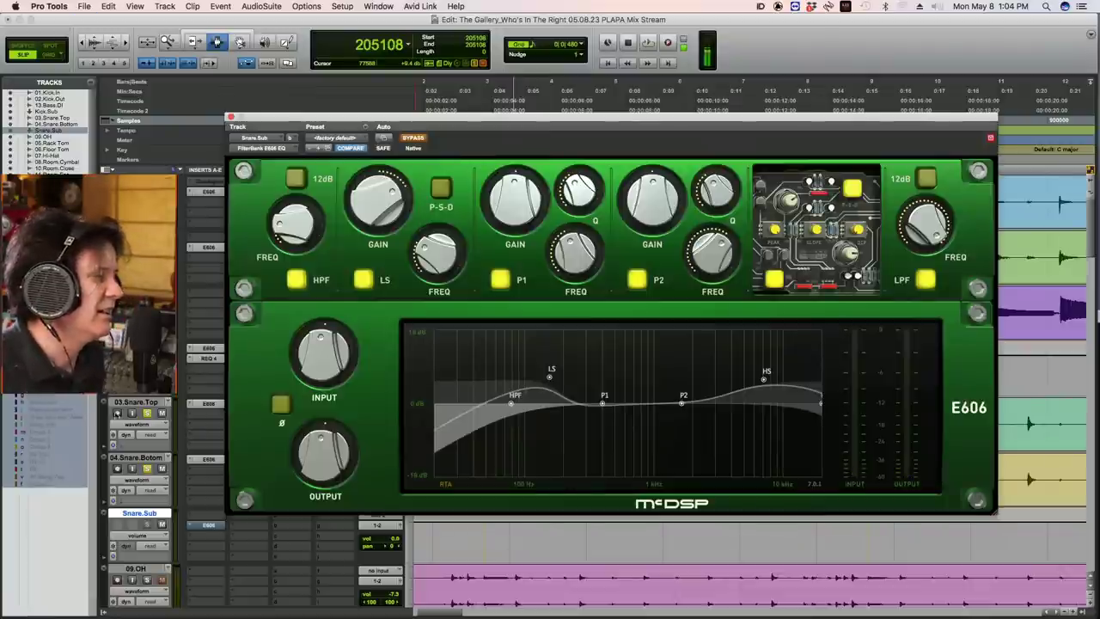
- Take both snare tracks out of solo, audition them with Snare.Sub's E606 bypassed, and re-engage the EQ
{"action": "left_click", "coordinate": [147, 468]}
{"action": "key", "text": "space"}
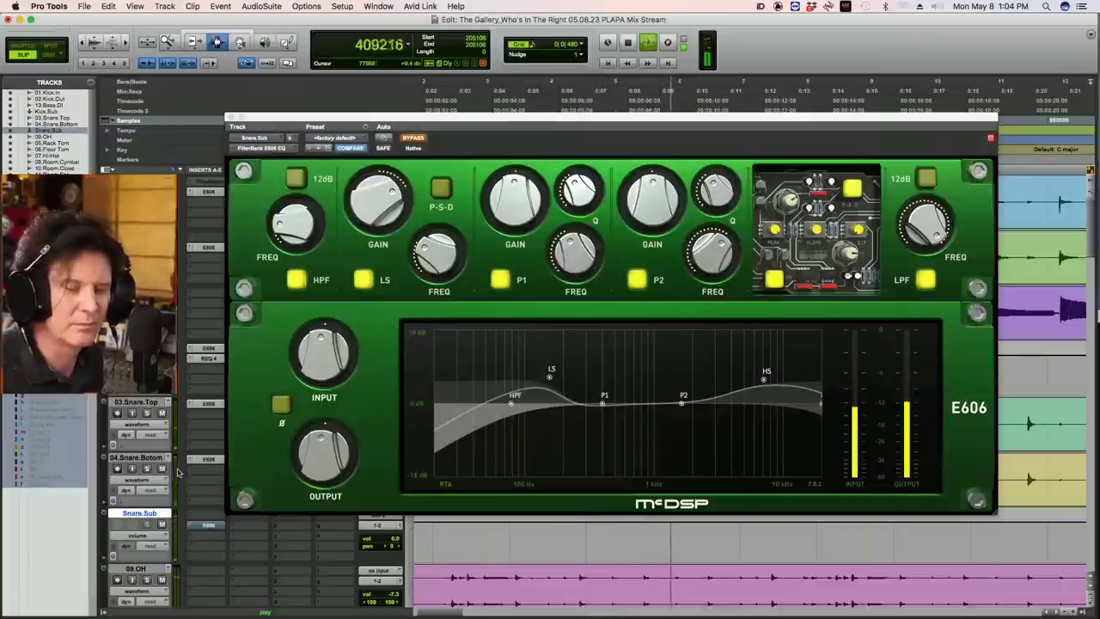
{"action": "left_click", "coordinate": [414, 148]}
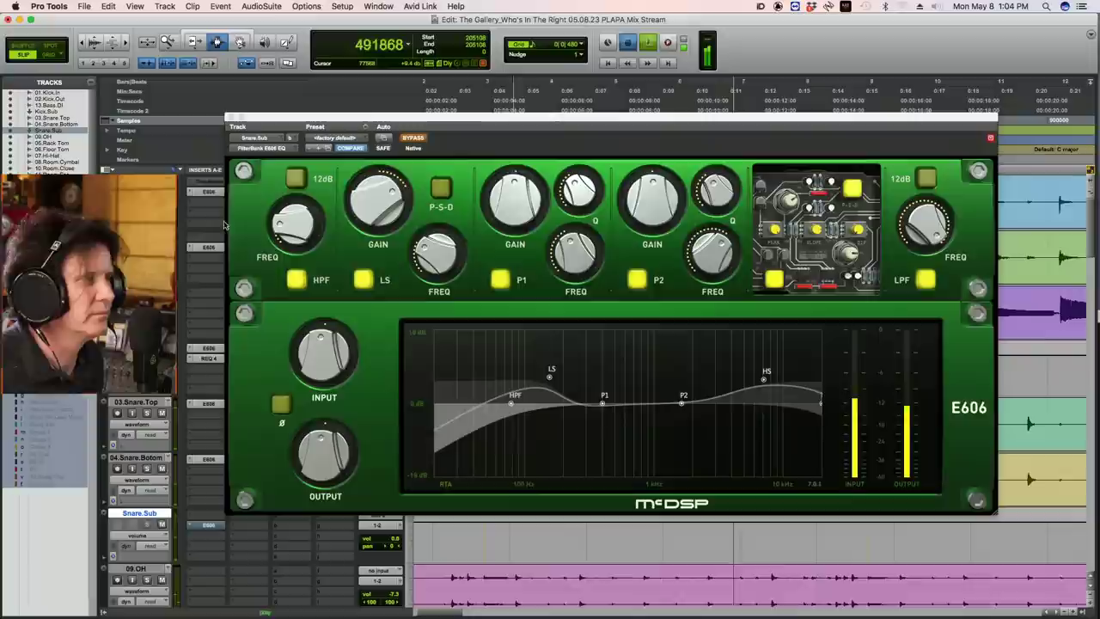
{"action": "key", "text": "space"}
{"action": "left_click", "coordinate": [413, 138]}
- During playback, trim the output of Snare.Sub's E606 slightly, turn off the high shelf's P-S-D controls, and reduce the high-shelf gain
{"action": "key", "text": "space"}
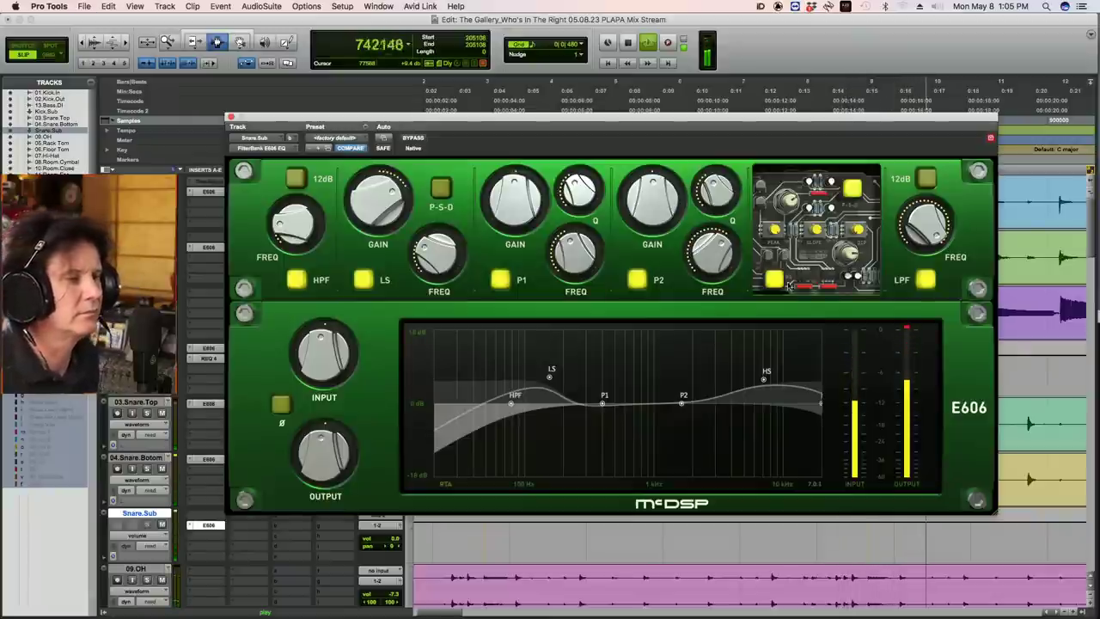
{"action": "mouse_move", "coordinate": [318, 450]}
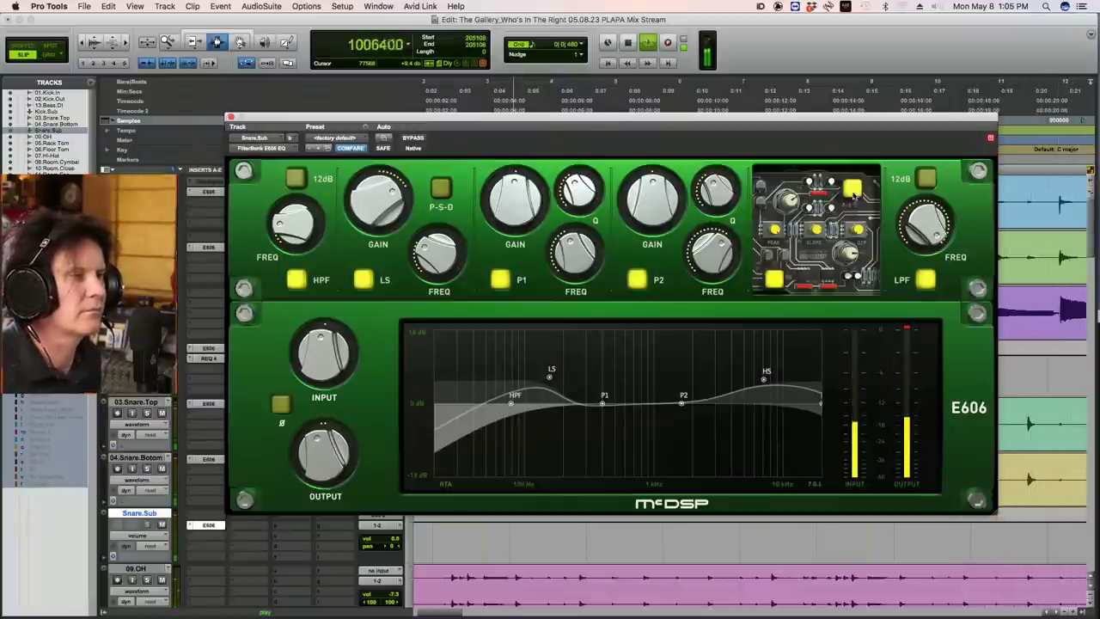
{"action": "left_click", "coordinate": [854, 193]}
{"action": "left_click_drag", "start_coordinate": [789, 210], "coordinate": [786, 214]}
{"action": "key", "text": "space"}
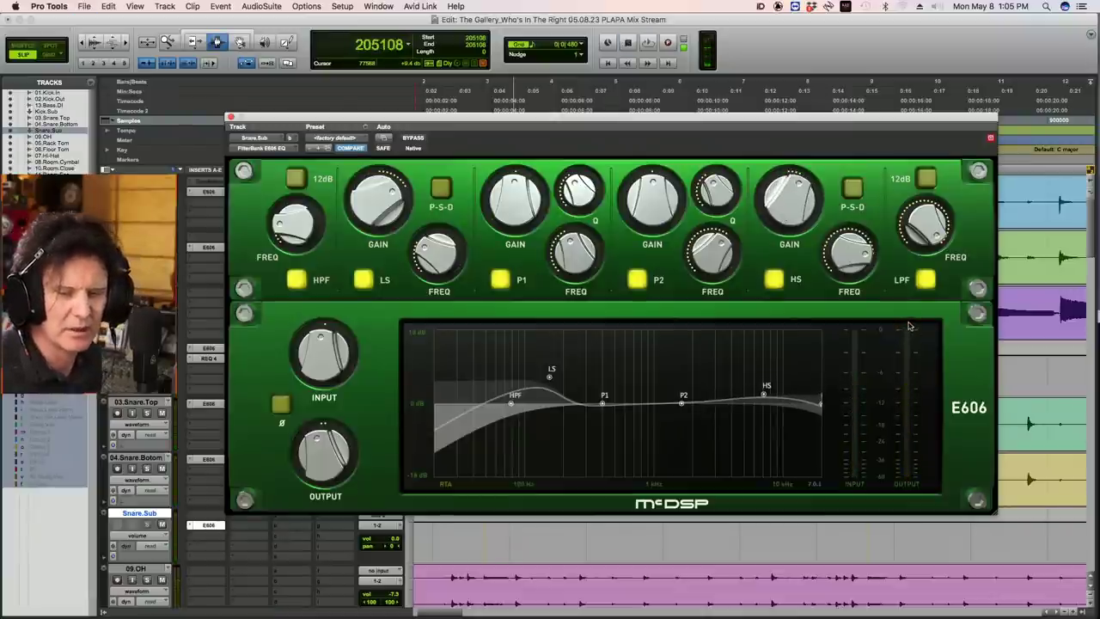
- Solo the grouped drum tracks during playback, close Snare.Sub's E606 window, and stop
{"action": "key", "text": "space"}
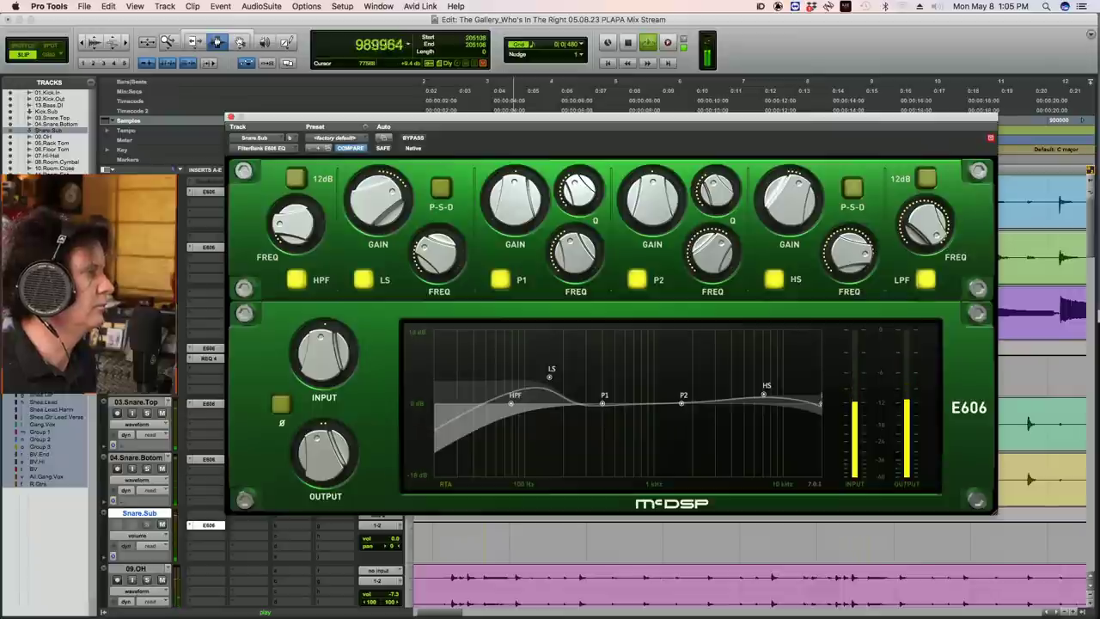
{"action": "left_click", "coordinate": [147, 414]}
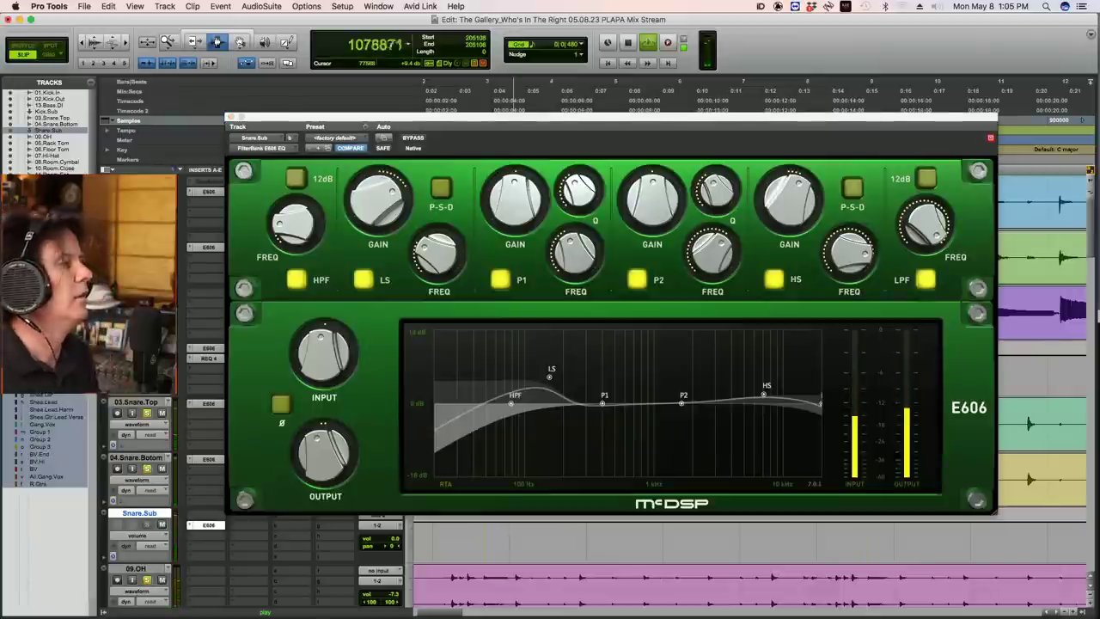
{"action": "left_click", "coordinate": [230, 117]}
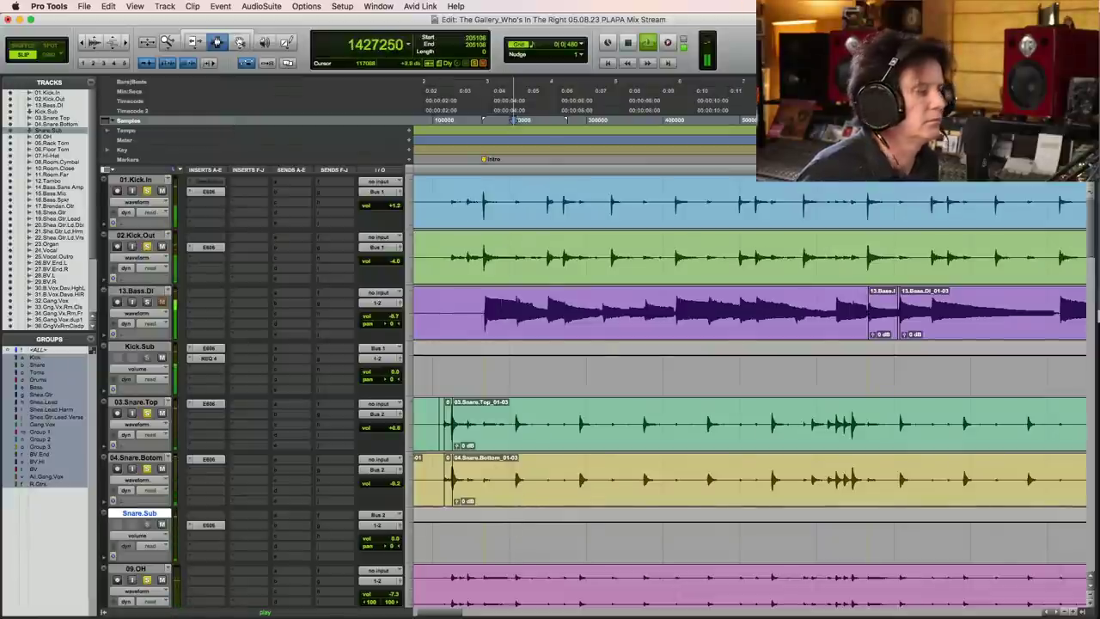
{"action": "key", "text": "space"}
- Create a stereo Aux Input track below Snare.Sub and name it Snare.Verb
{"action": "key", "text": "shift+super+n"}
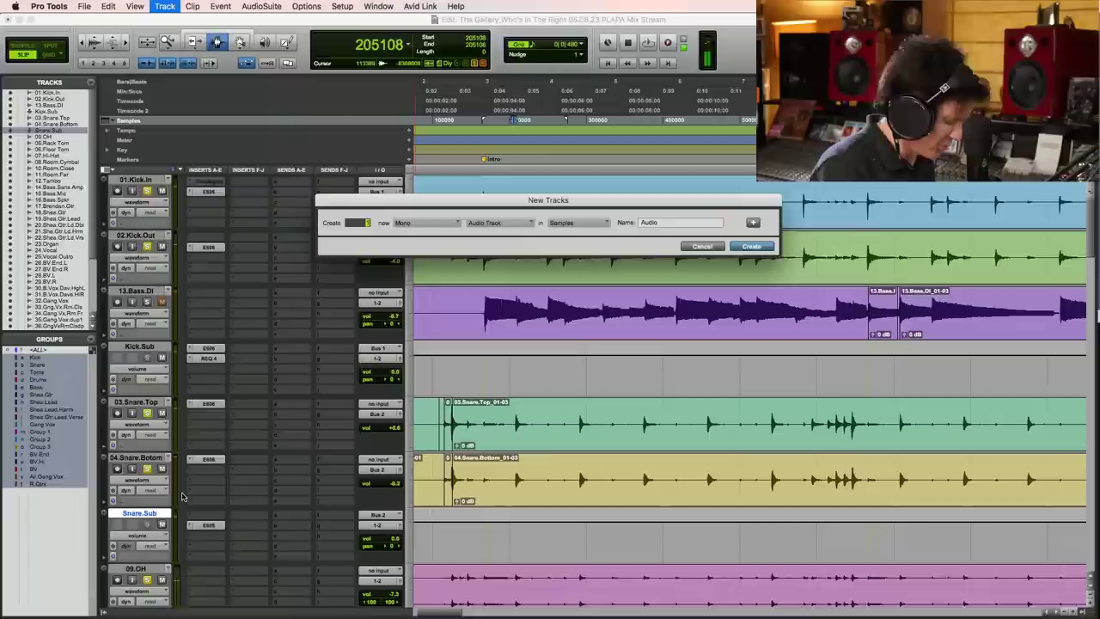
{"action": "key", "text": "super+Down"}
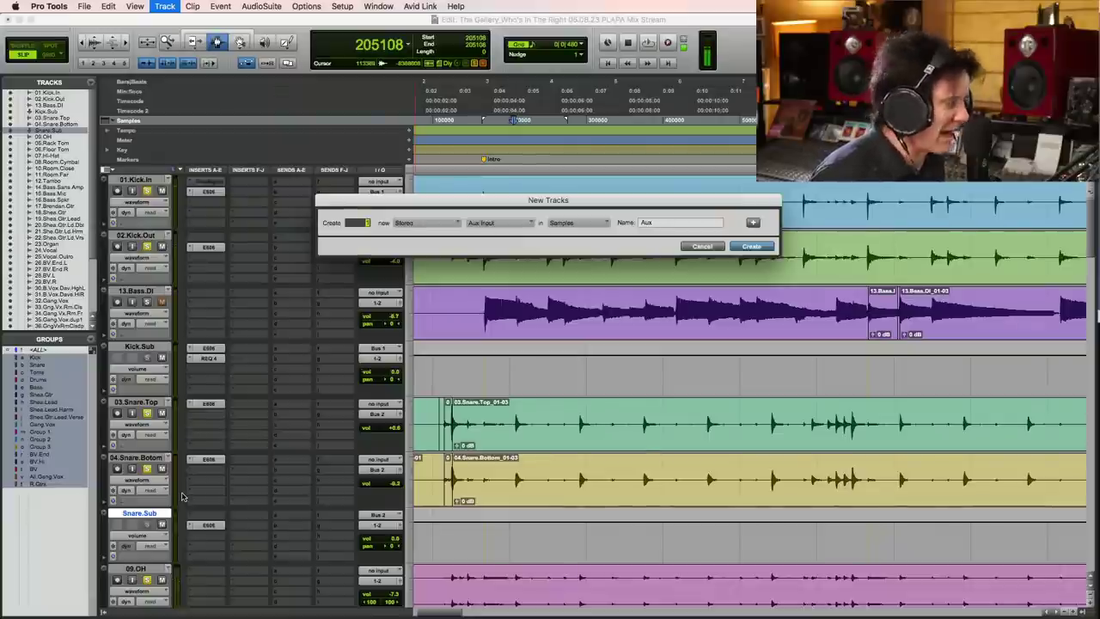
{"action": "key", "text": "Return"}
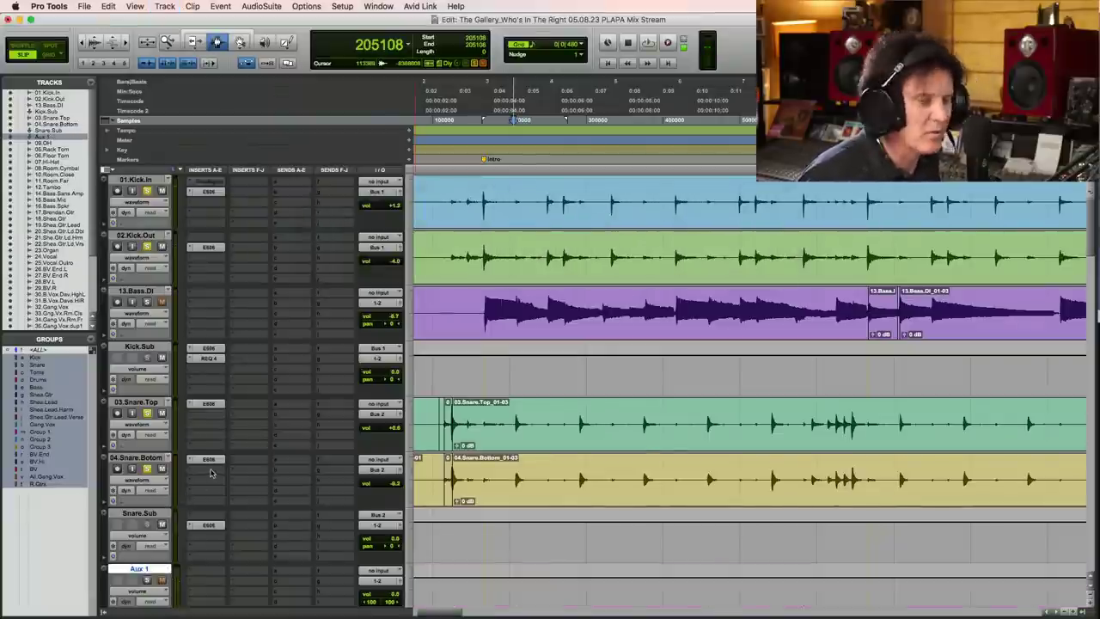
{"action": "double_click", "coordinate": [152, 569]}
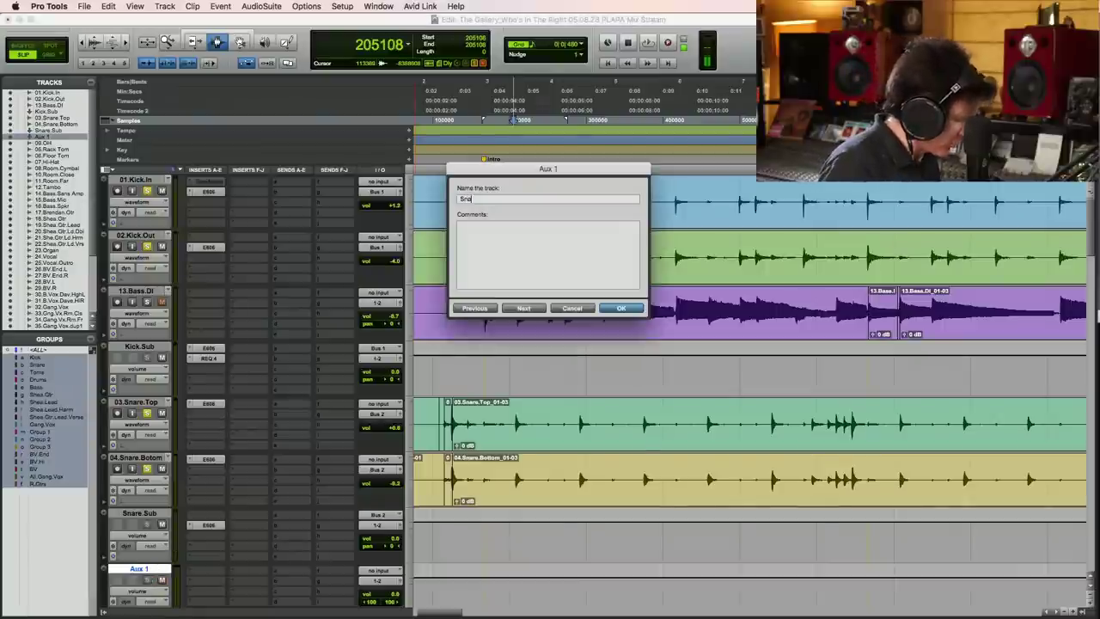
{"action": "type", "text": "Snare.Ver"}
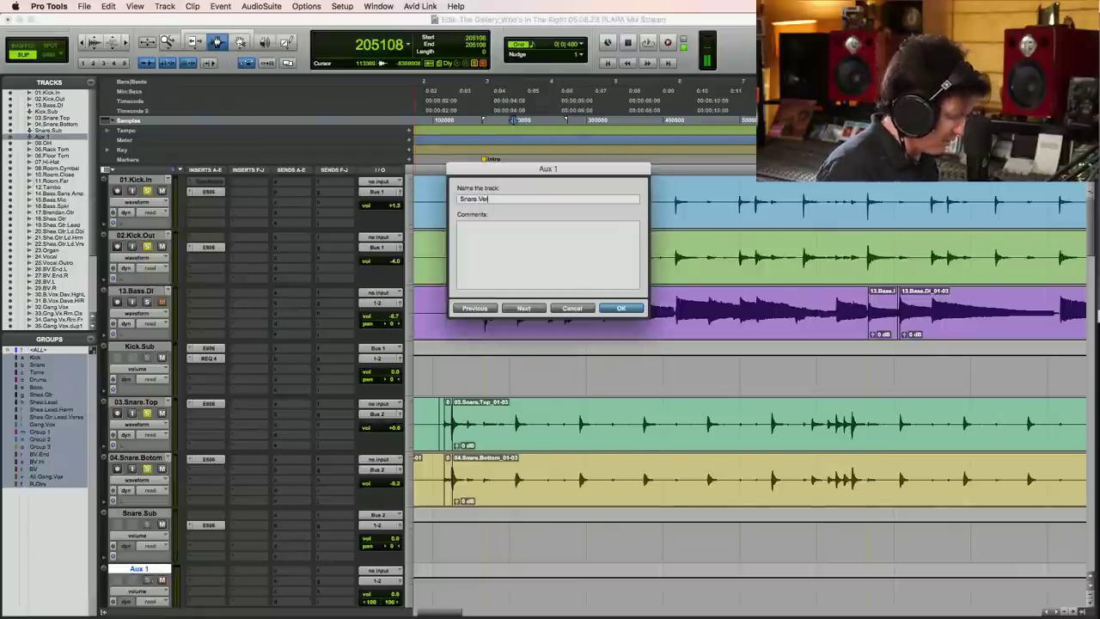
{"action": "type", "text": "b"}
{"action": "key", "text": "Return"}
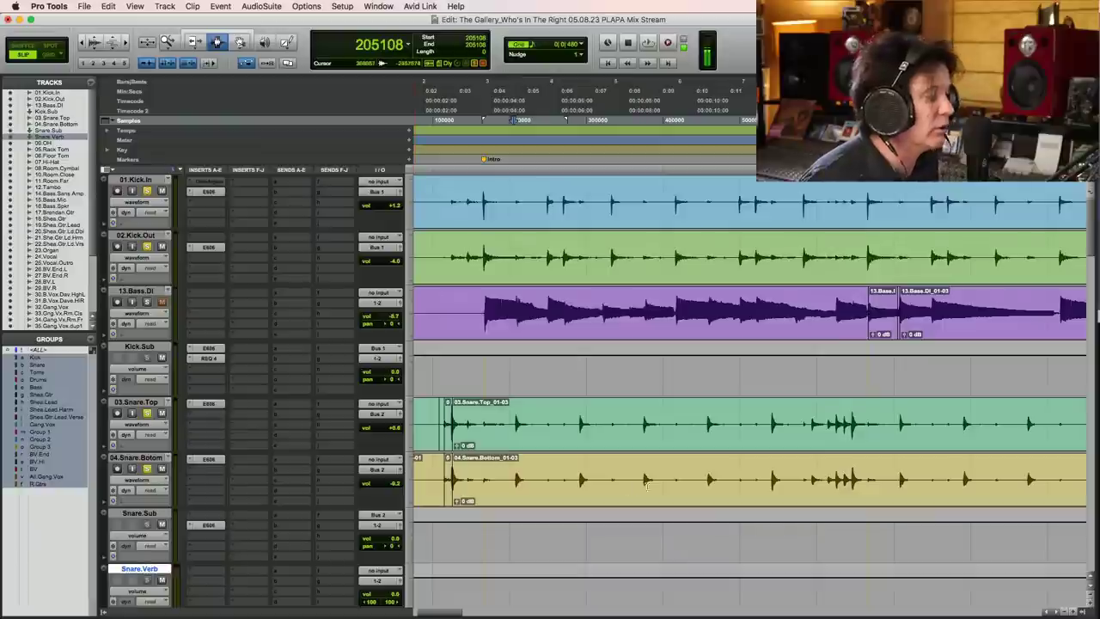
- Set Snare.Verb's input to Bus 3-4 and add a send from 03.Snare.Top to Bus 3-4 at 0.0 dB
{"action": "scroll", "coordinate": [1093, 248], "scroll_direction": "down", "scroll_amount": 5}
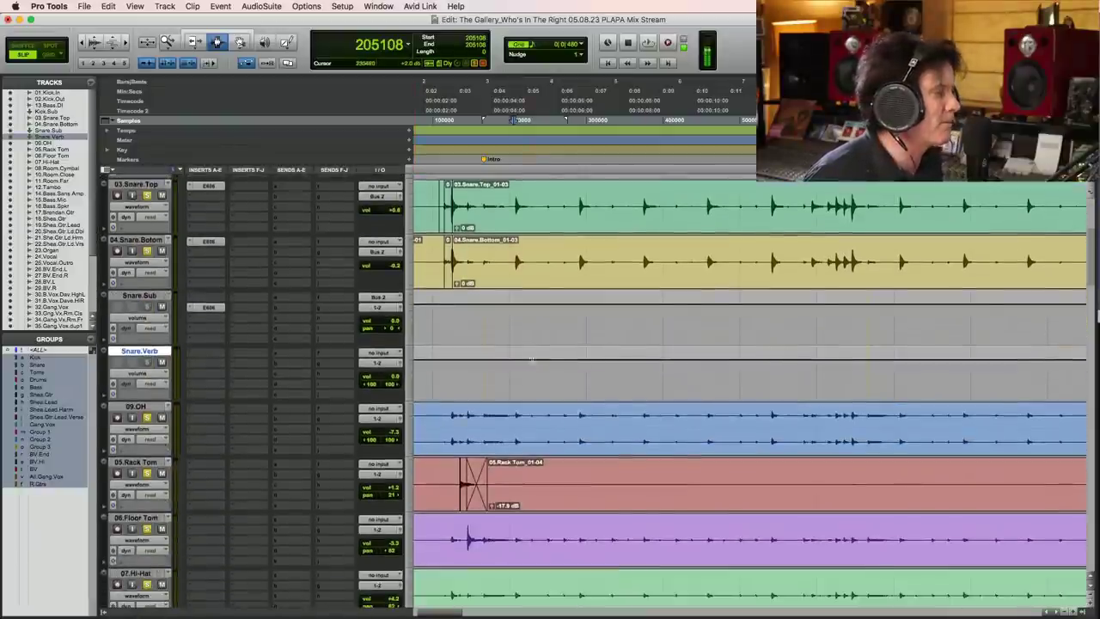
{"action": "left_click", "coordinate": [382, 362]}
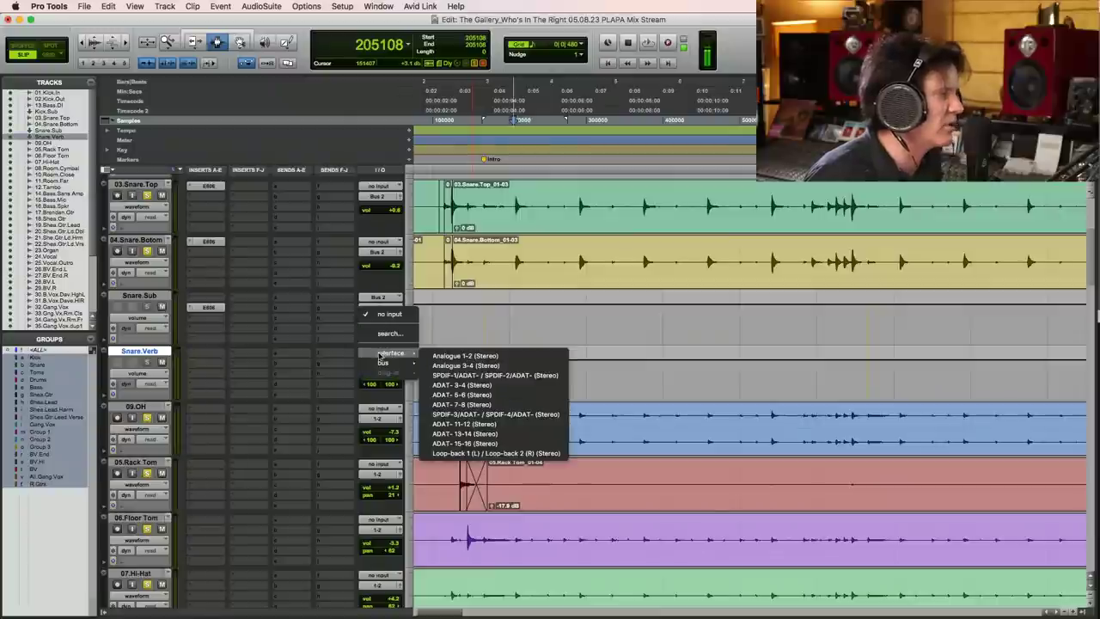
{"action": "mouse_move", "coordinate": [387, 363]}
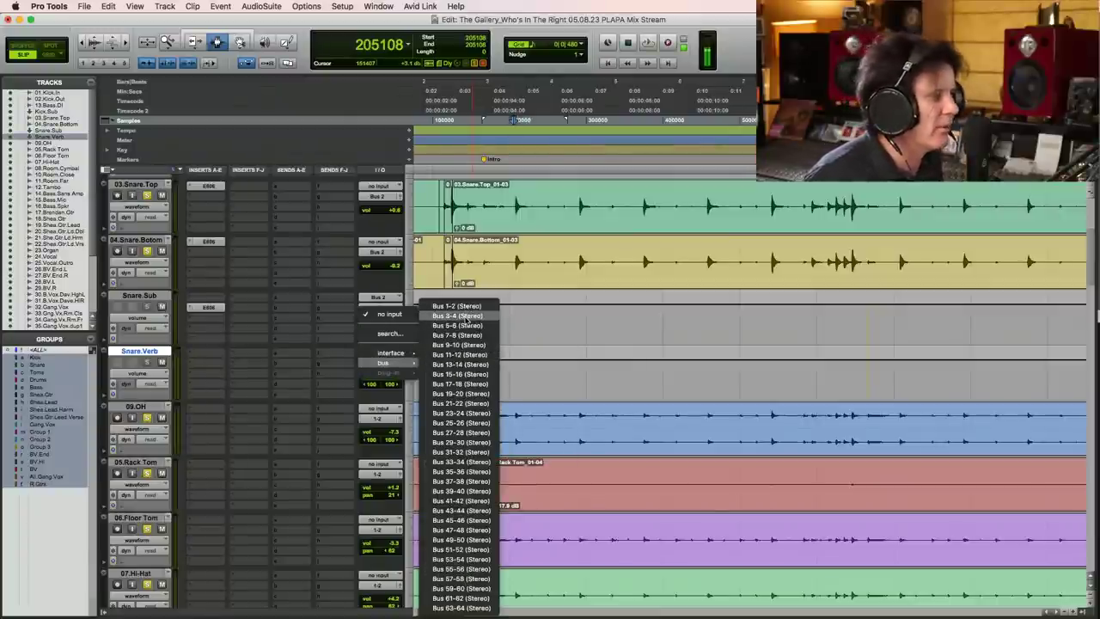
{"action": "left_click", "coordinate": [462, 306]}
{"action": "left_click", "coordinate": [292, 187]}
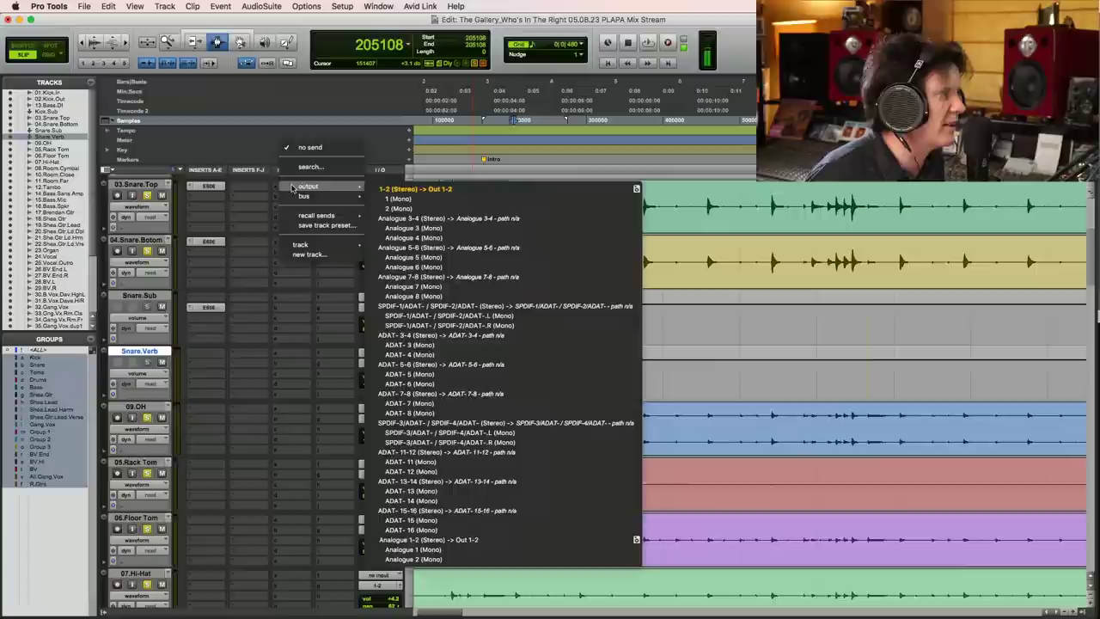
{"action": "mouse_move", "coordinate": [326, 196]}
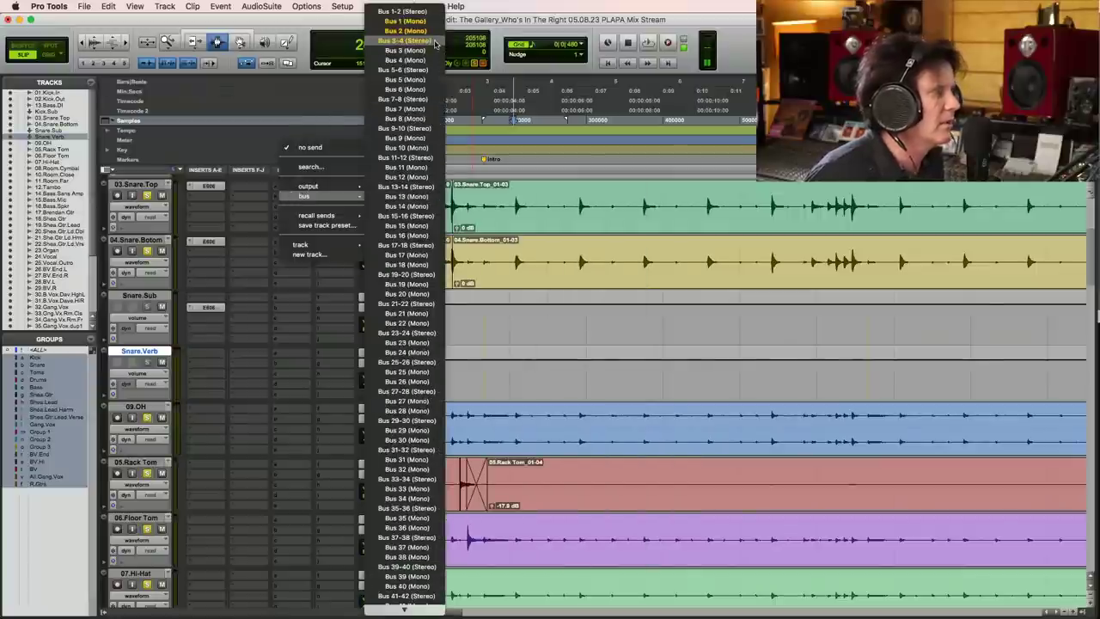
{"action": "left_click", "coordinate": [404, 40]}
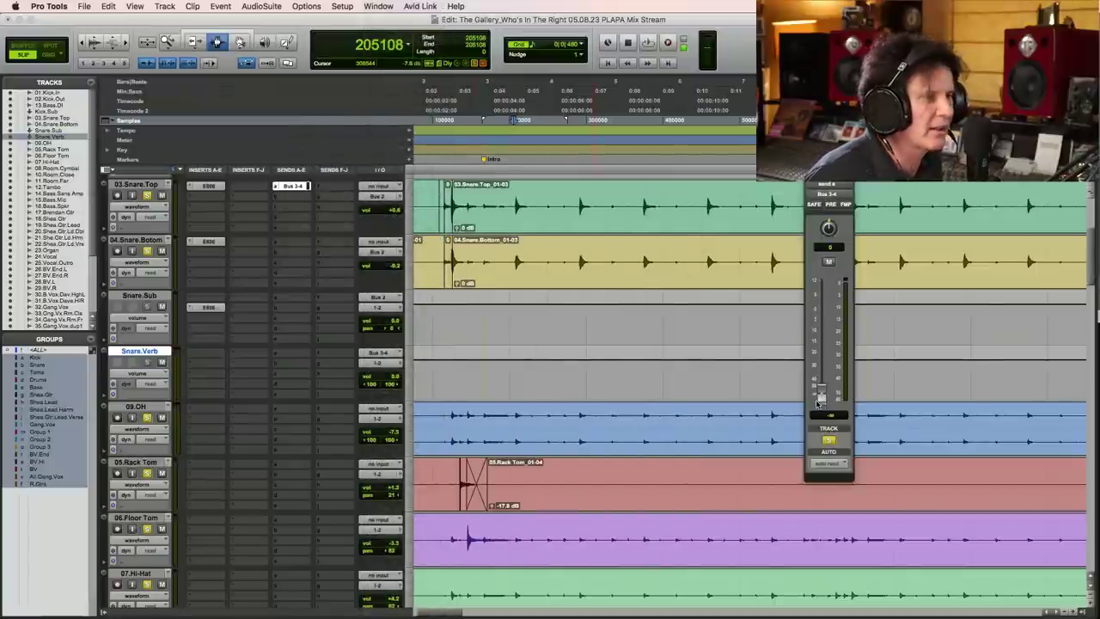
- Insert the stereo multichannel D-Verb plug-in in the first insert slot of Snare.Verb
{"action": "left_click", "coordinate": [204, 357]}
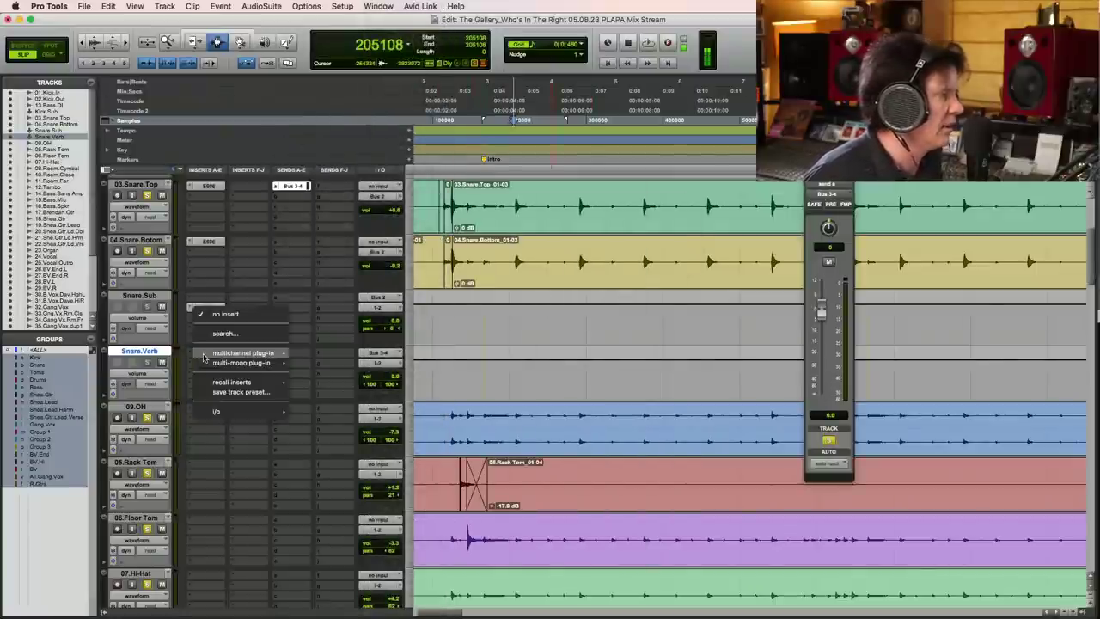
{"action": "mouse_move", "coordinate": [250, 354]}
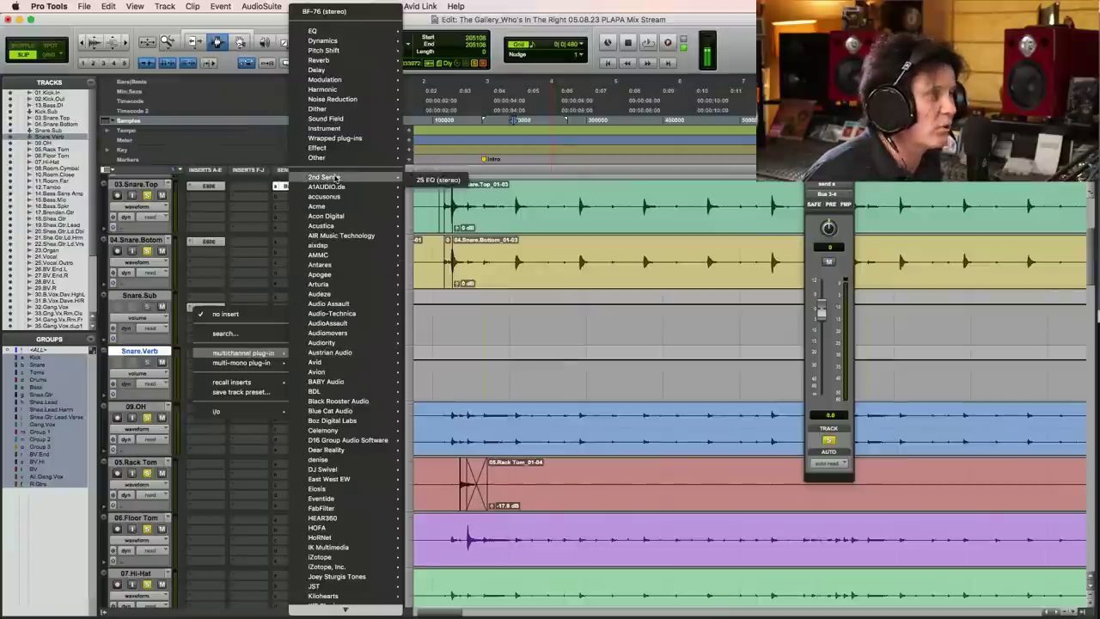
{"action": "mouse_move", "coordinate": [344, 362]}
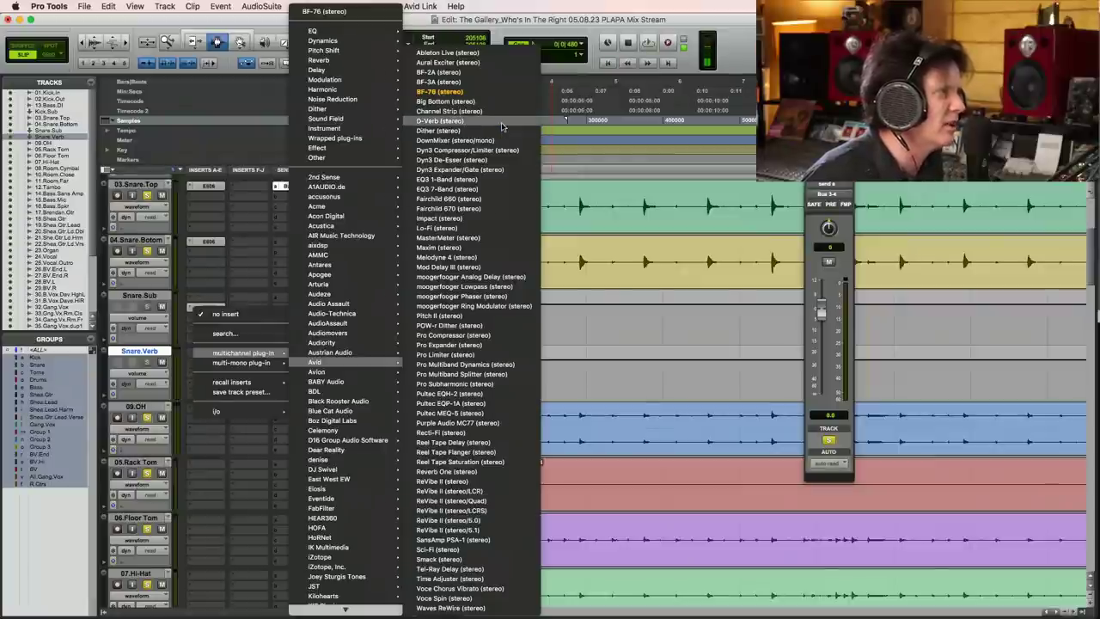
{"action": "left_click", "coordinate": [617, 140]}
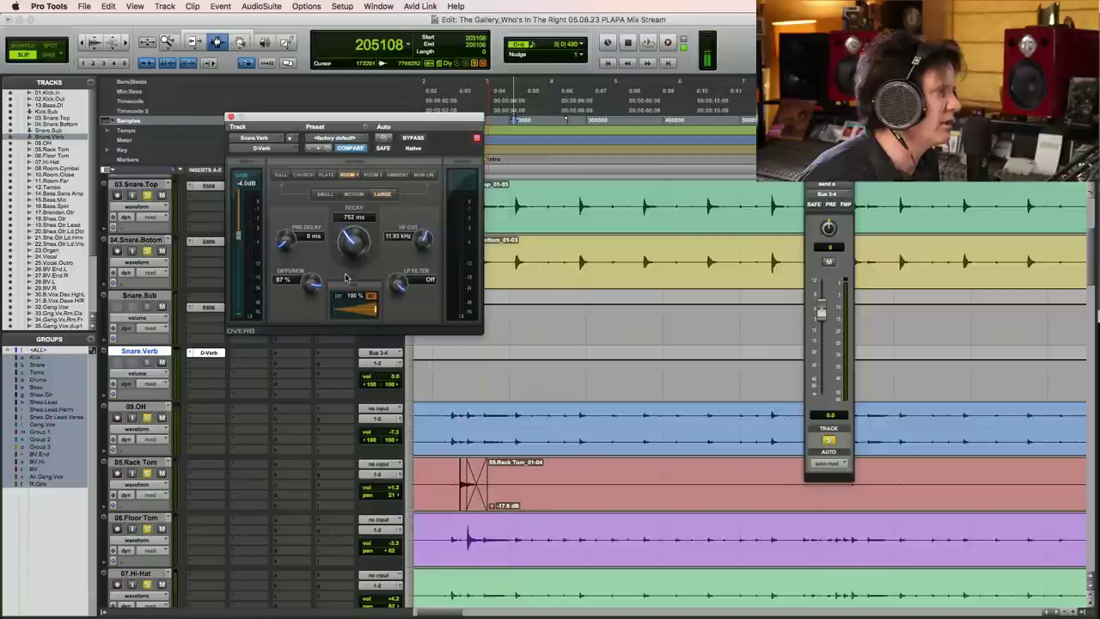
- Compare the drums with and without Snare.Verb during playback, close the D-Verb and send windows, and stop
{"action": "key", "text": "space"}
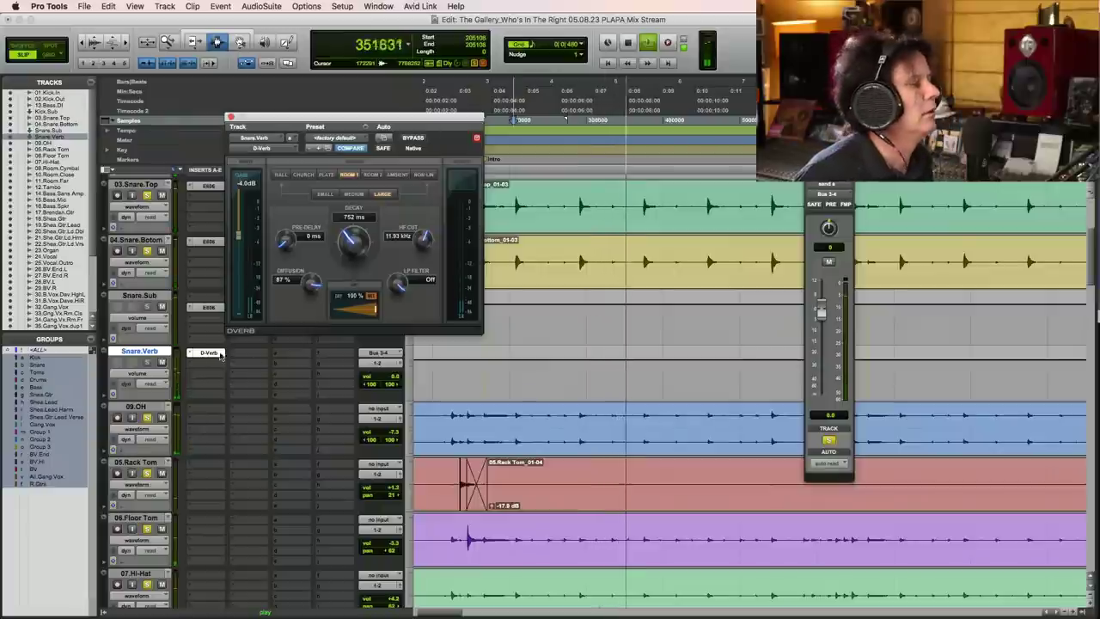
{"action": "left_click", "coordinate": [161, 362]}
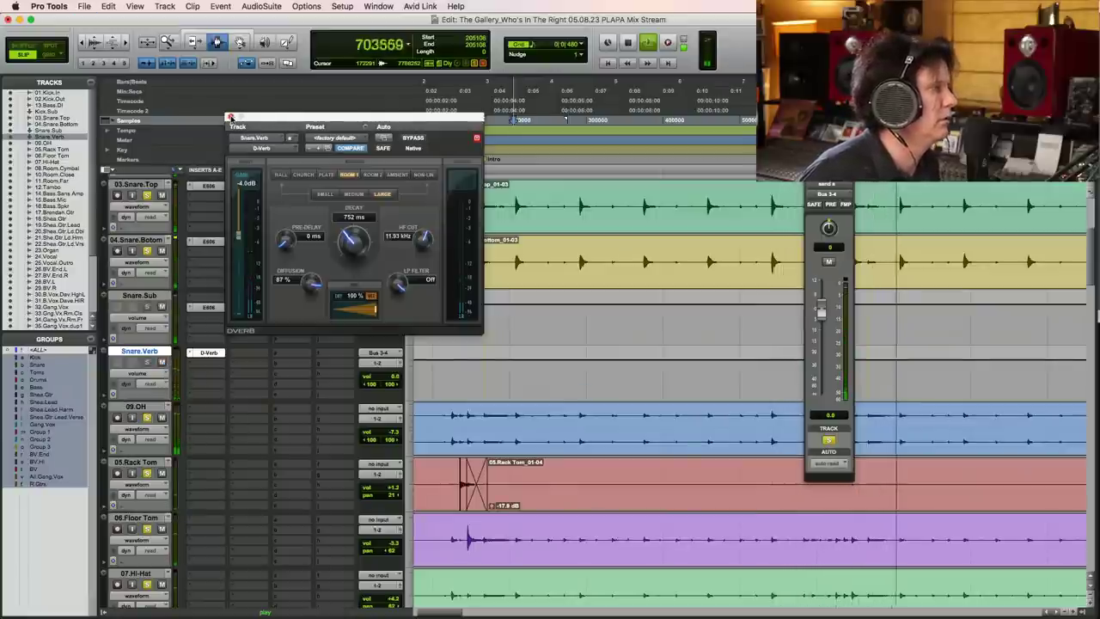
{"action": "left_click", "coordinate": [230, 117]}
{"action": "left_click", "coordinate": [307, 185]}
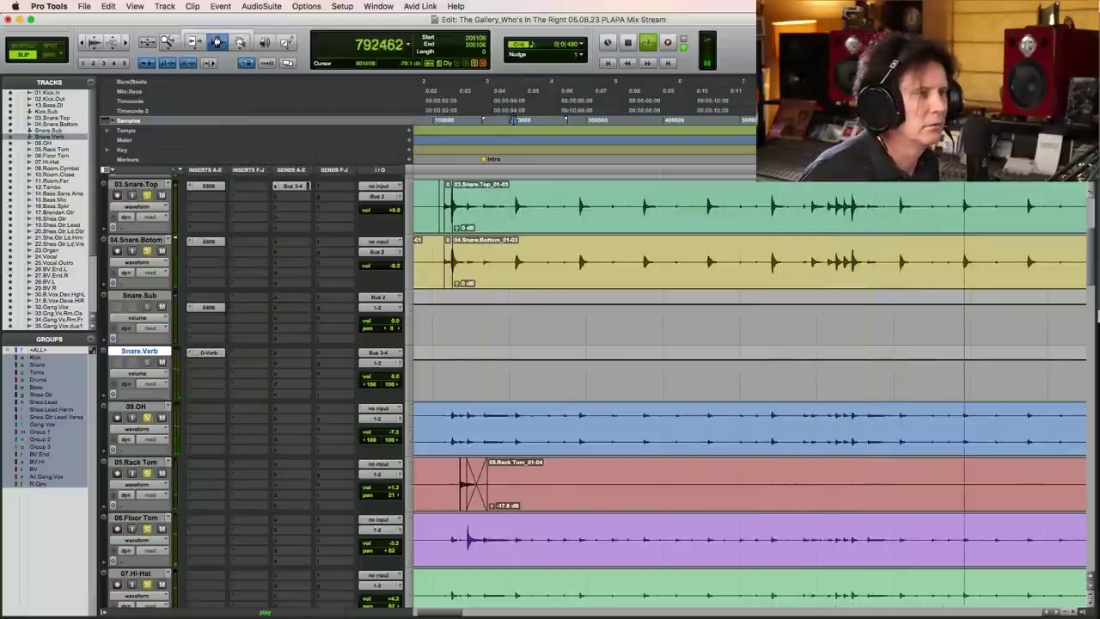
{"action": "key", "text": "space"}
- Play the drums and set the playback start just before the first hit on 06.Floor Tom
{"action": "scroll", "coordinate": [1092, 272], "scroll_direction": "down", "scroll_amount": 2}
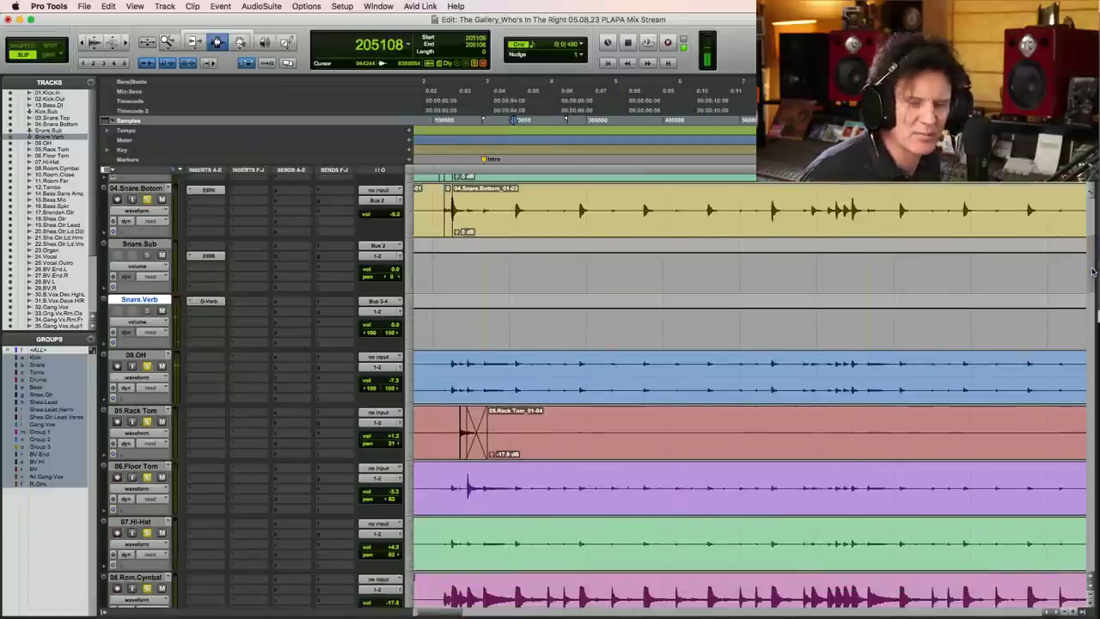
{"action": "key", "text": "space"}
{"action": "mouse_move", "coordinate": [1097, 258]}
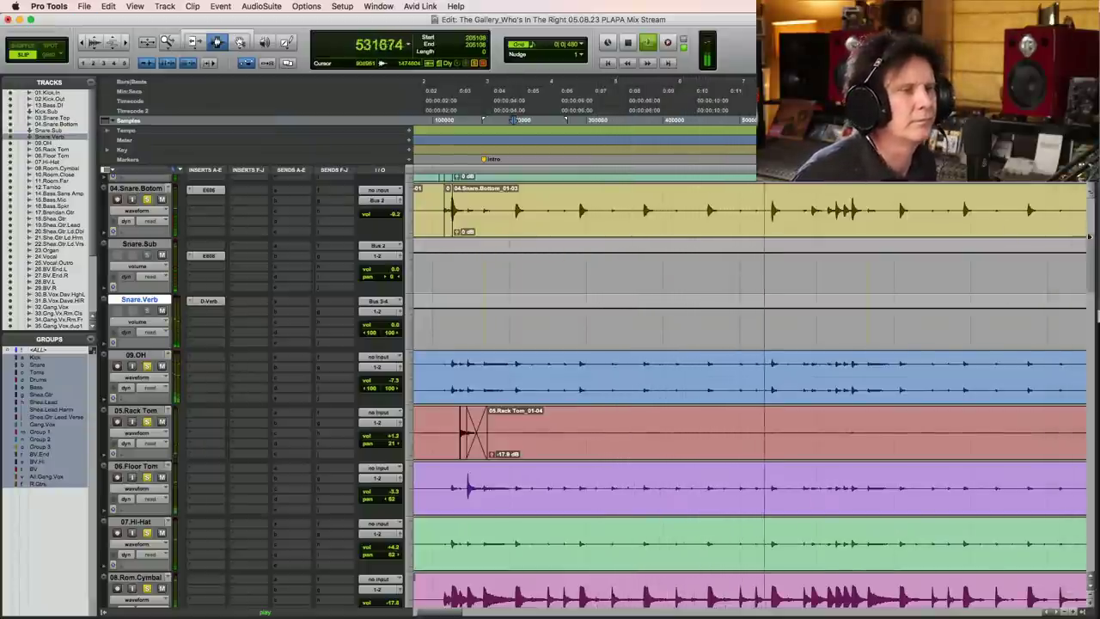
{"action": "scroll", "coordinate": [1092, 245], "scroll_direction": "down", "scroll_amount": 2}
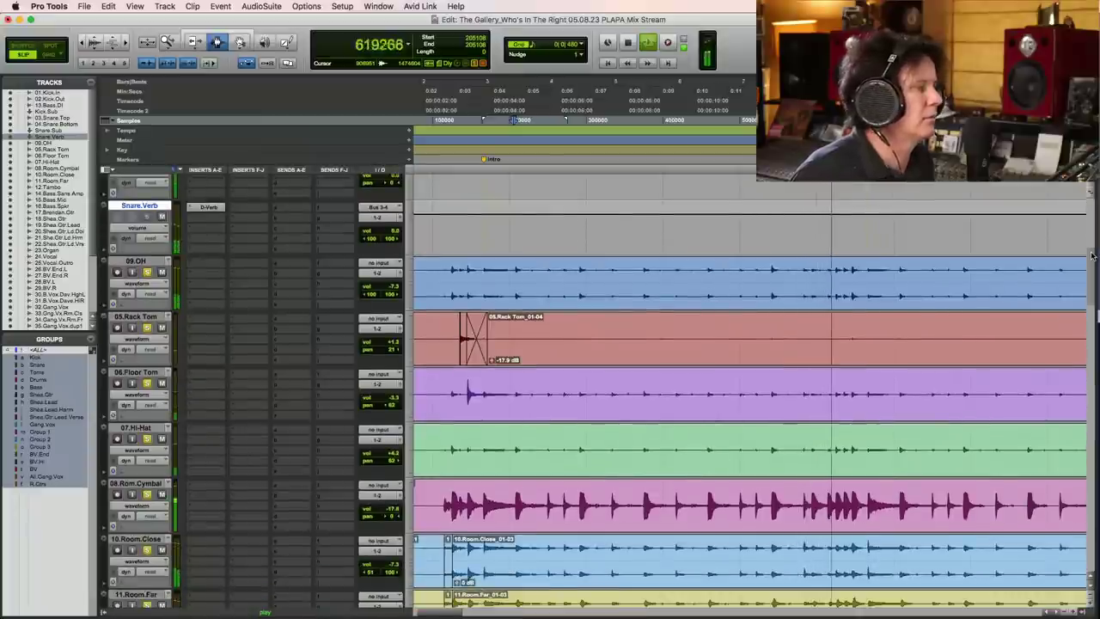
{"action": "left_click", "coordinate": [440, 398]}
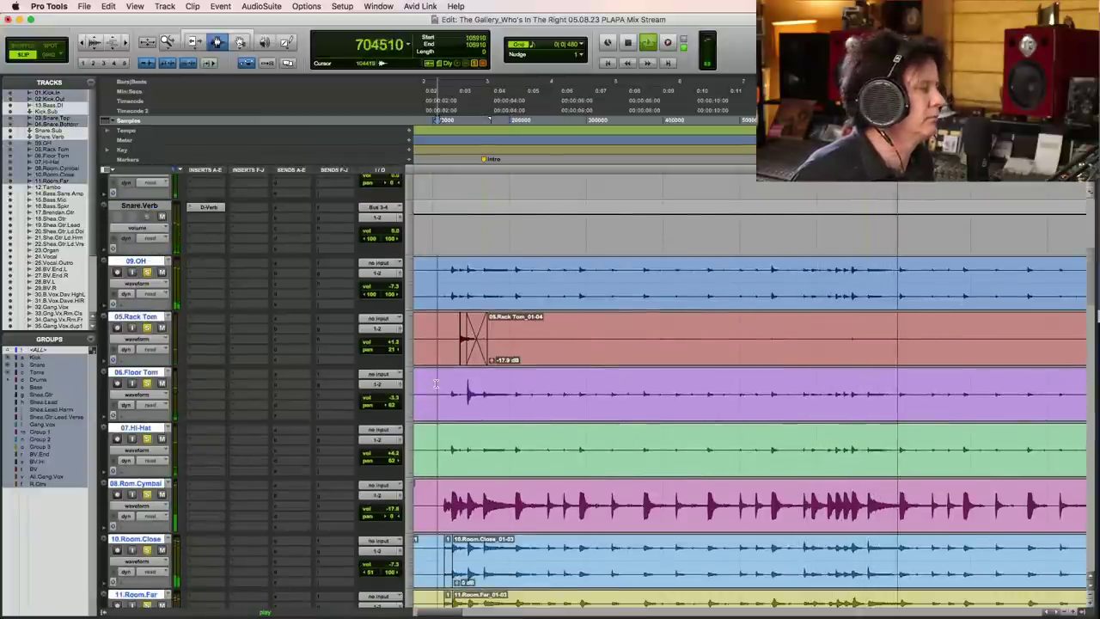
{"action": "key", "text": "space"}
- Listen to the drum mix from the new start point while reviewing the drum and snare tracks, and stop playback
{"action": "key", "text": "space"}
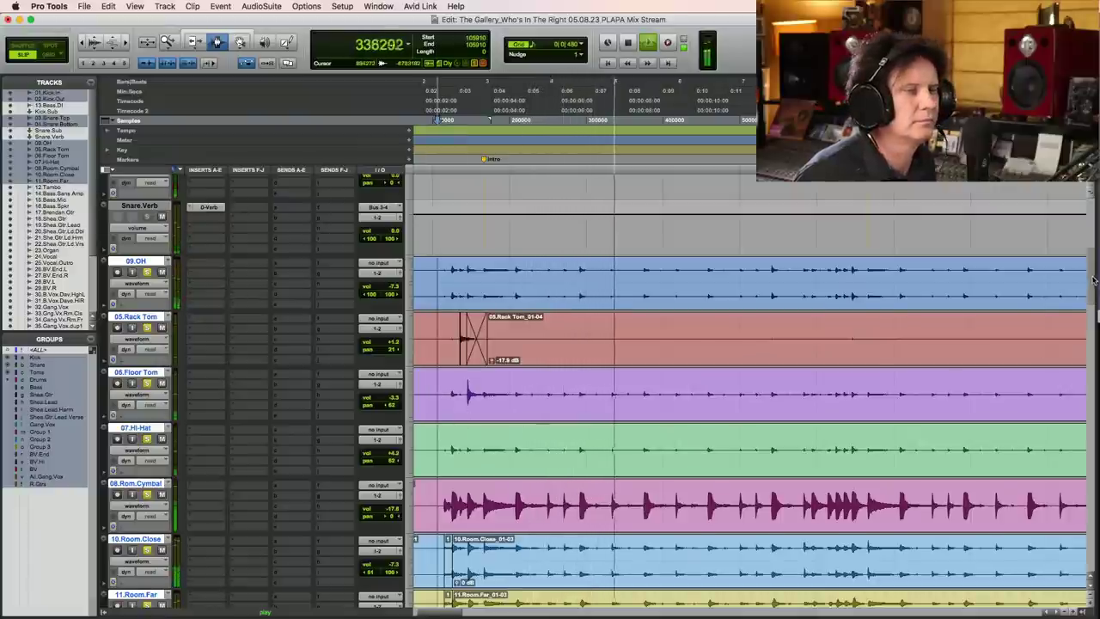
{"action": "scroll", "coordinate": [176, 472], "scroll_direction": "down", "scroll_amount": 1}
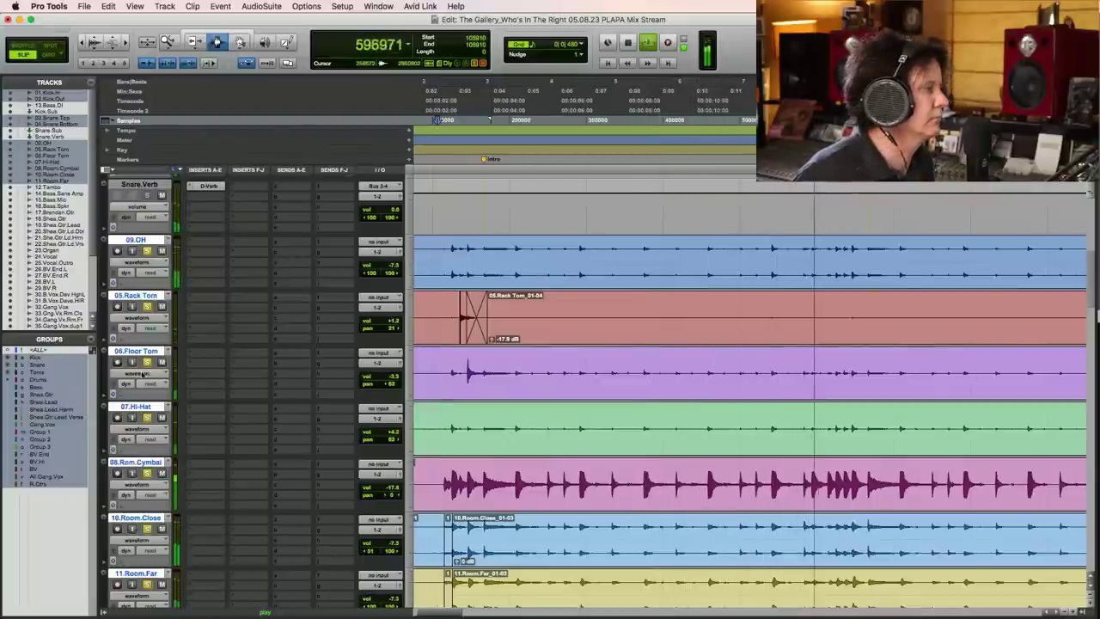
{"action": "key", "text": "space"}
{"action": "key", "text": "space"}
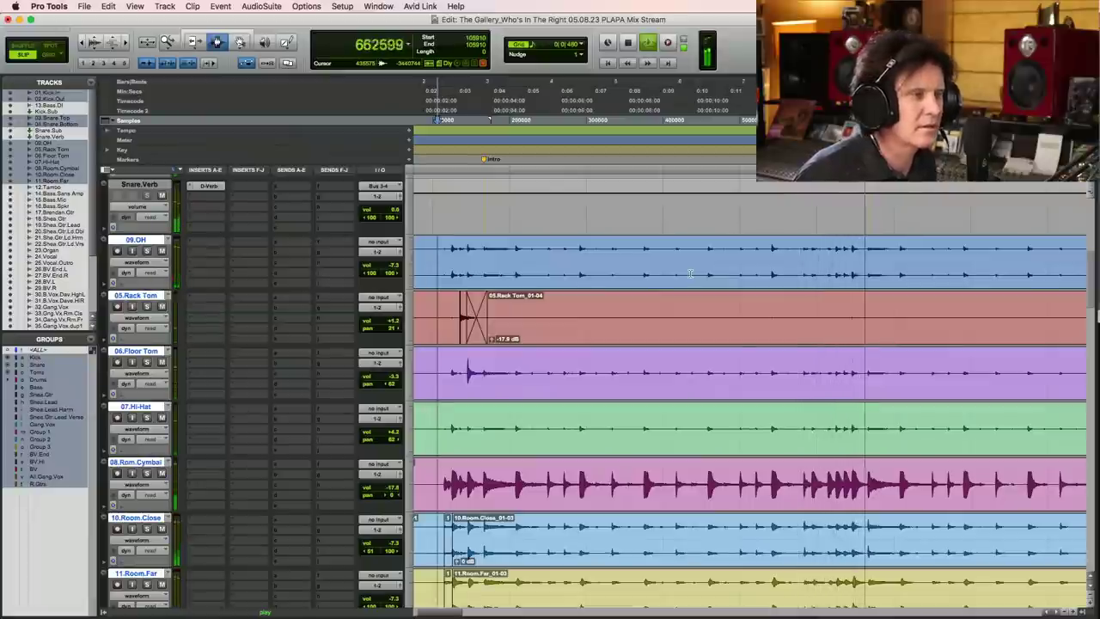
{"action": "scroll", "coordinate": [1091, 257], "scroll_direction": "down", "scroll_amount": 1}
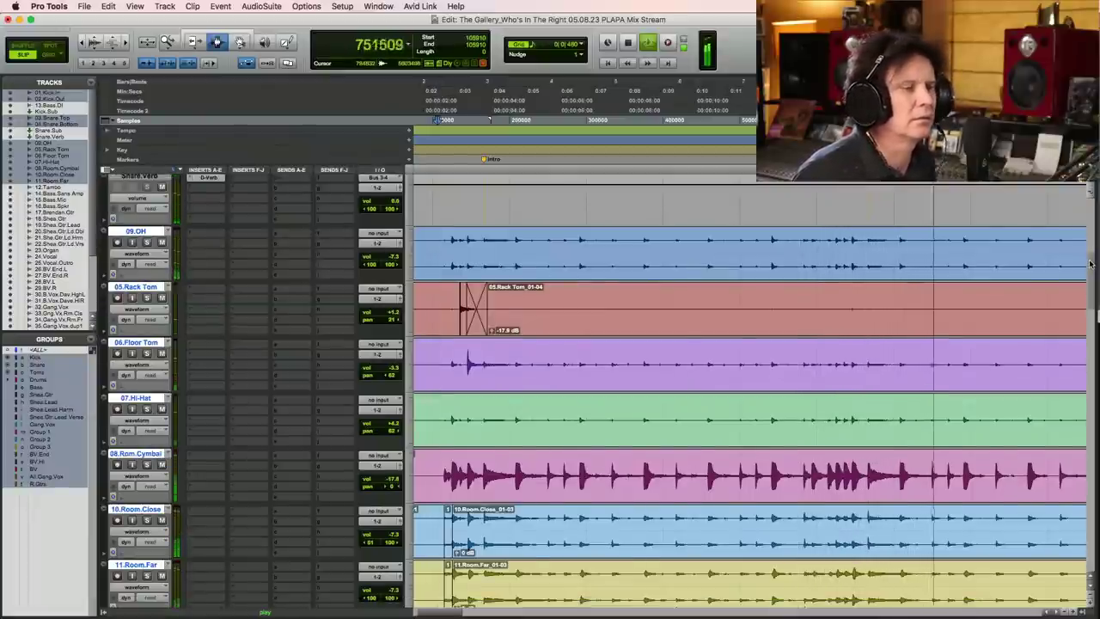
{"action": "scroll", "coordinate": [1090, 263], "scroll_direction": "up", "scroll_amount": 5}
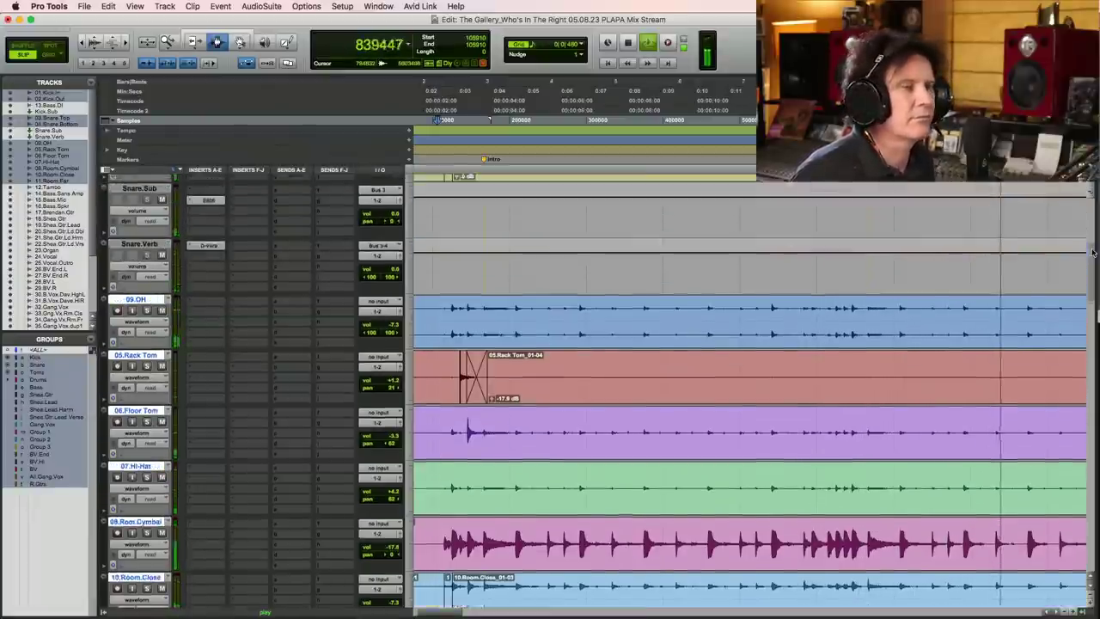
{"action": "scroll", "coordinate": [1095, 231], "scroll_direction": "up", "scroll_amount": 4}
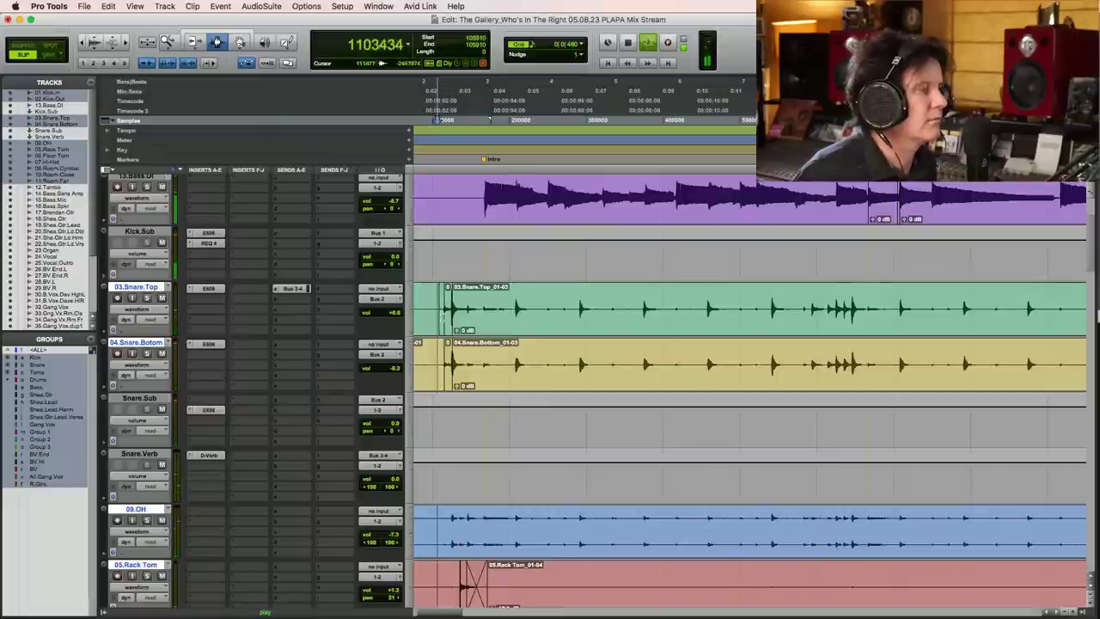
{"action": "key", "text": "space"}
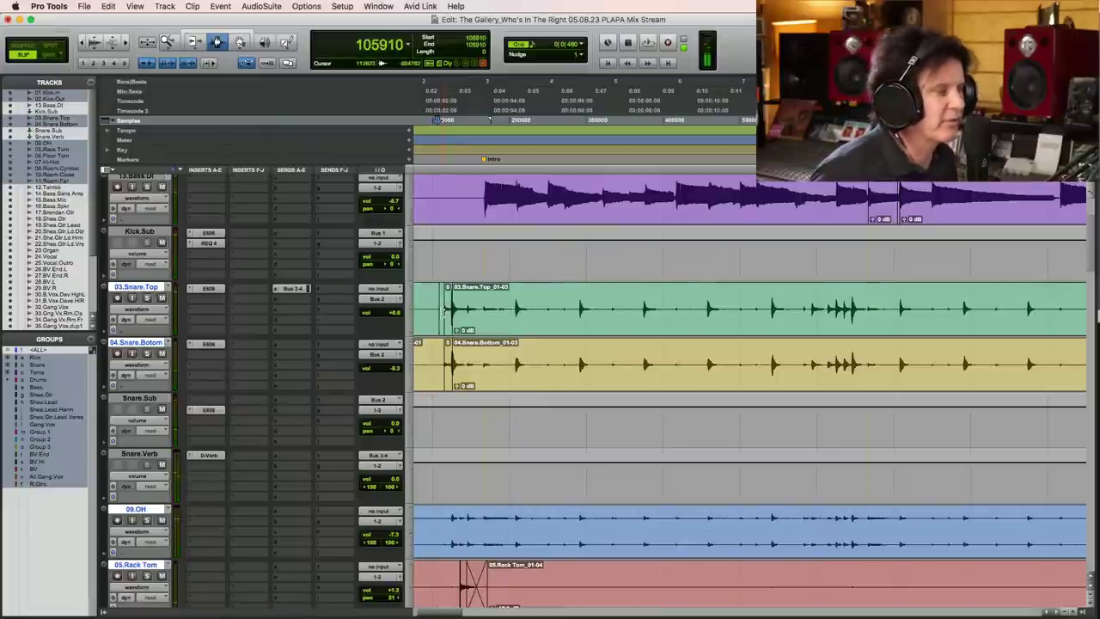
- Duplicate the Snare.Sub track with its inserts, sends, automation and group assignments, placing the copy directly after it
{"action": "left_click", "coordinate": [153, 398]}
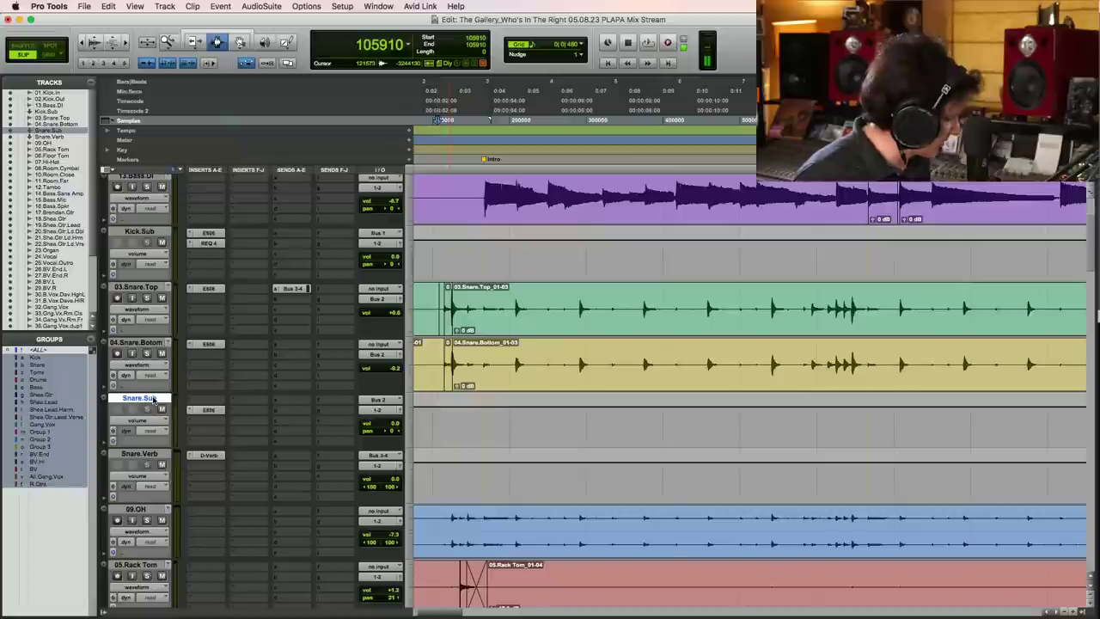
{"action": "key", "text": "alt+shift+d"}
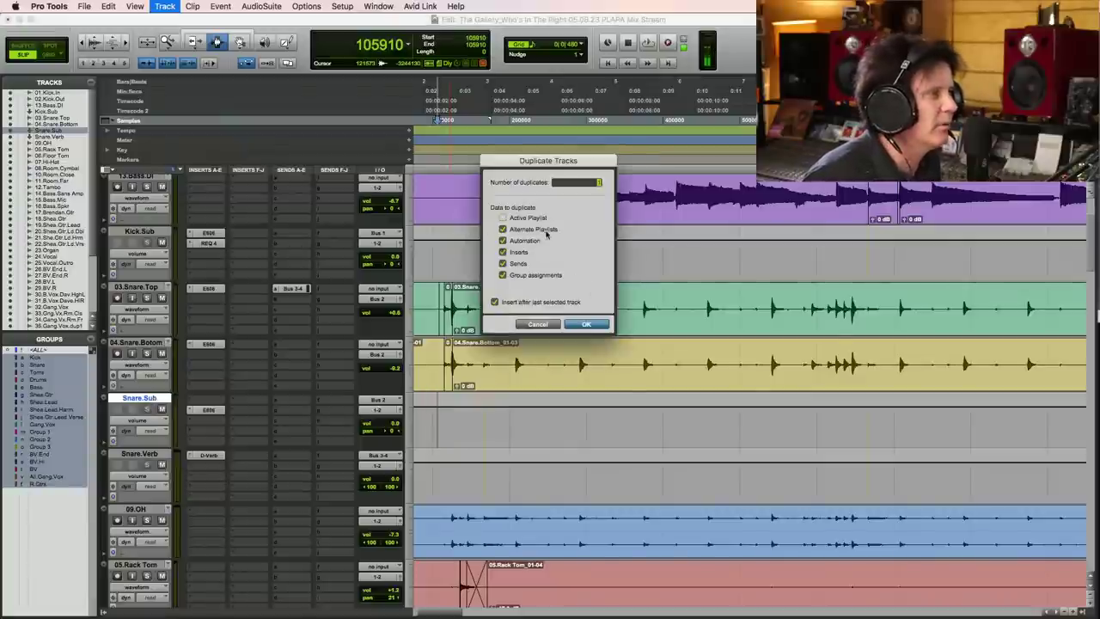
{"action": "left_click", "coordinate": [587, 324]}
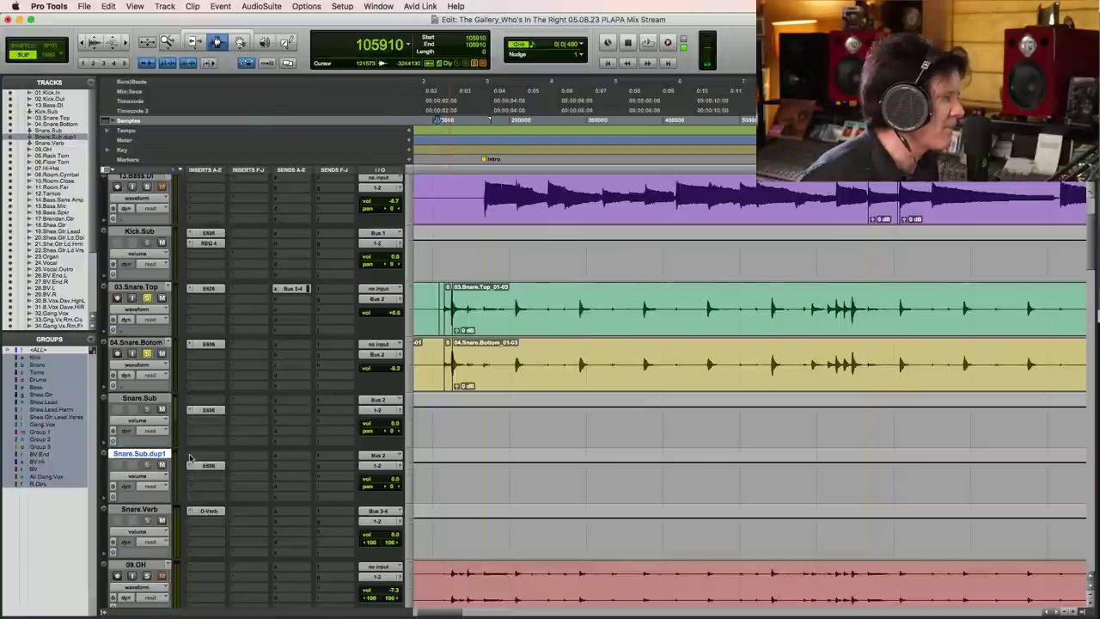
- Insert the mono RCompressor dynamics plug-in on Snare.Sub.dup1, in the slot above E606
{"action": "left_click", "coordinate": [191, 458]}
{"action": "mouse_move", "coordinate": [219, 456]}
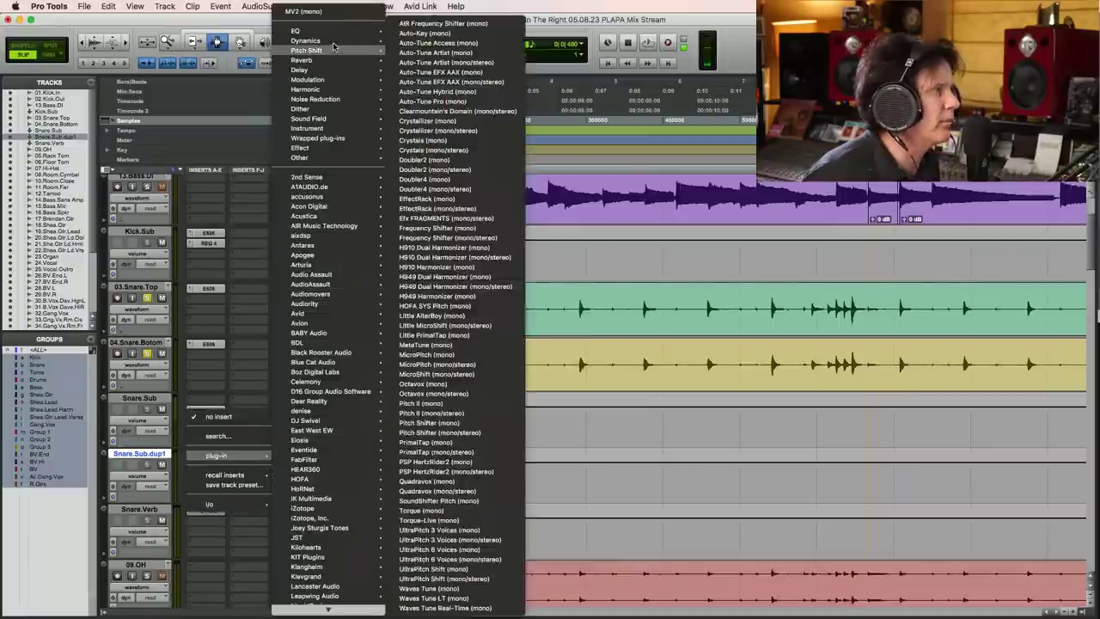
{"action": "mouse_move", "coordinate": [309, 41]}
{"action": "scroll", "coordinate": [463, 517], "scroll_direction": "down", "scroll_amount": 10}
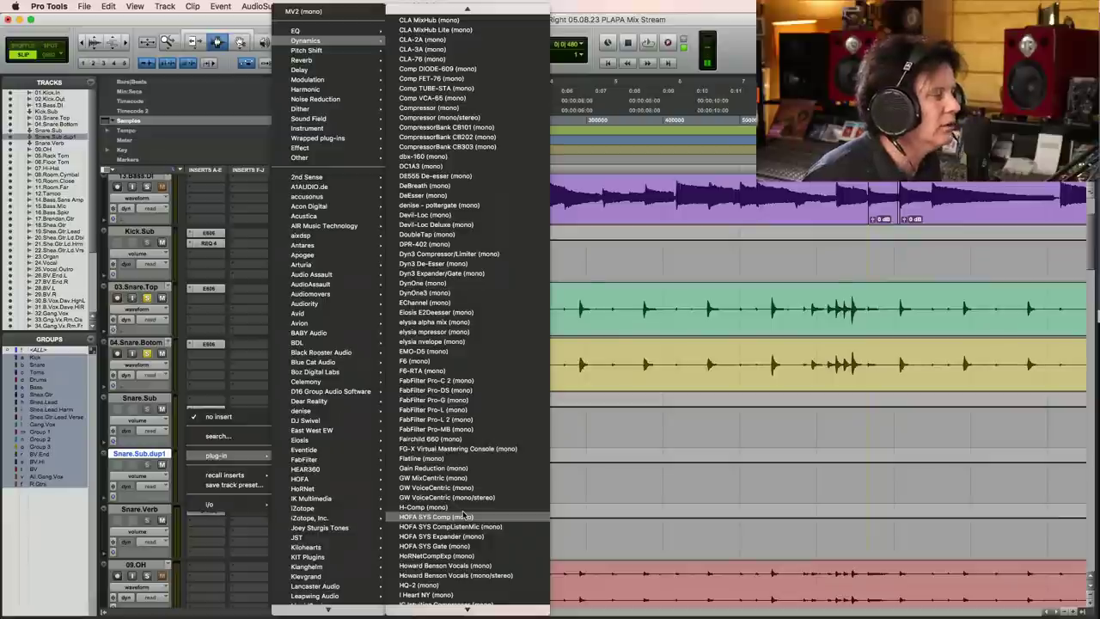
{"action": "scroll", "coordinate": [463, 517], "scroll_direction": "down", "scroll_amount": 8}
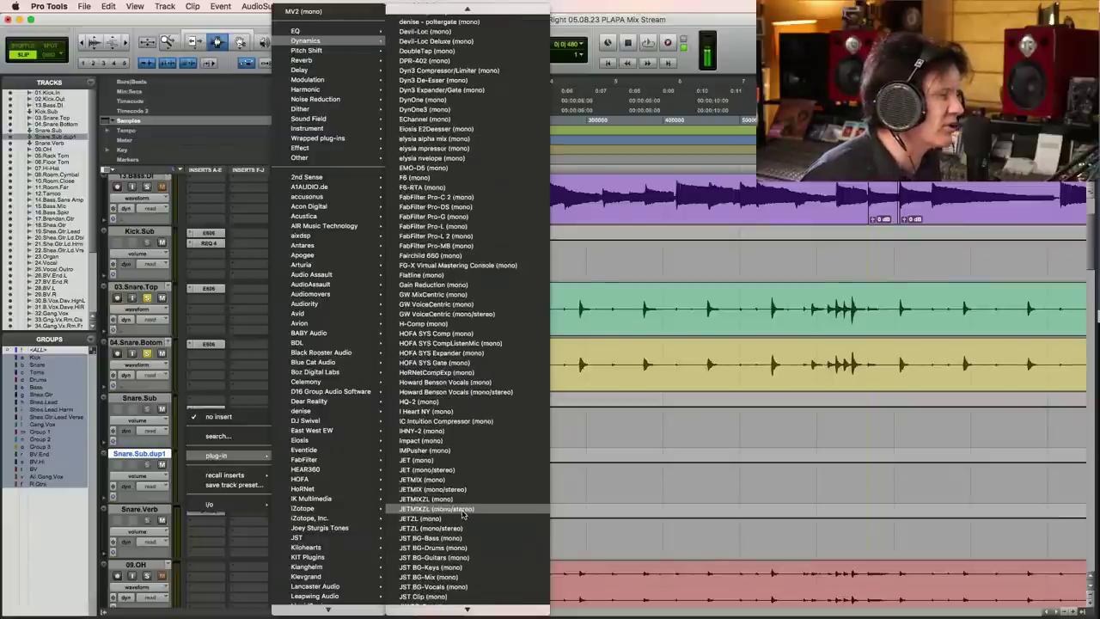
{"action": "scroll", "coordinate": [463, 514], "scroll_direction": "down", "scroll_amount": 14}
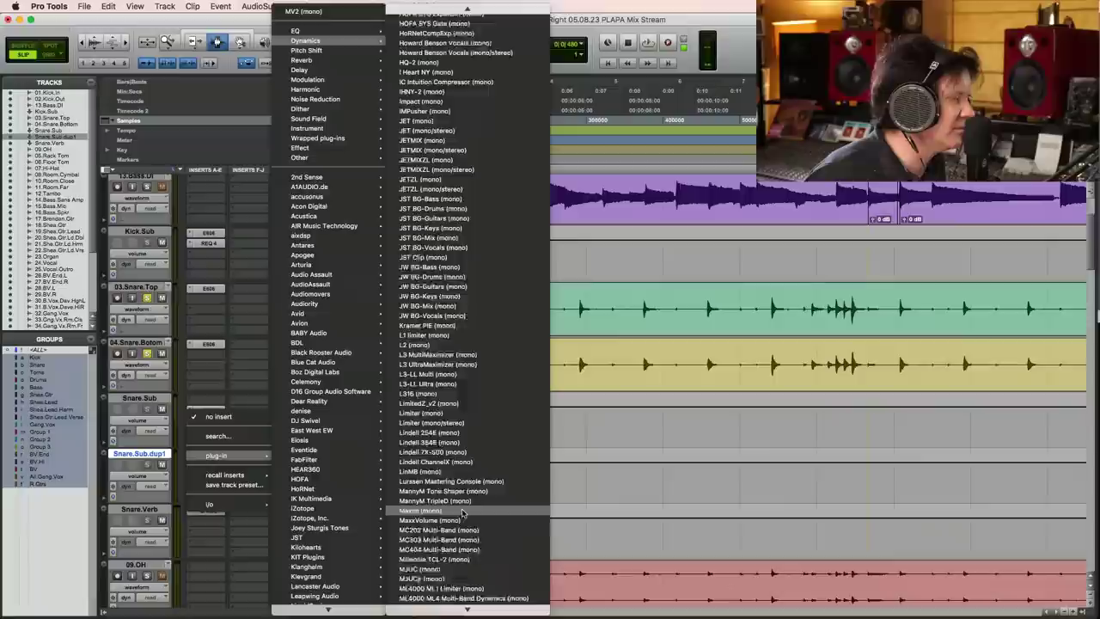
{"action": "scroll", "coordinate": [463, 514], "scroll_direction": "down", "scroll_amount": 5}
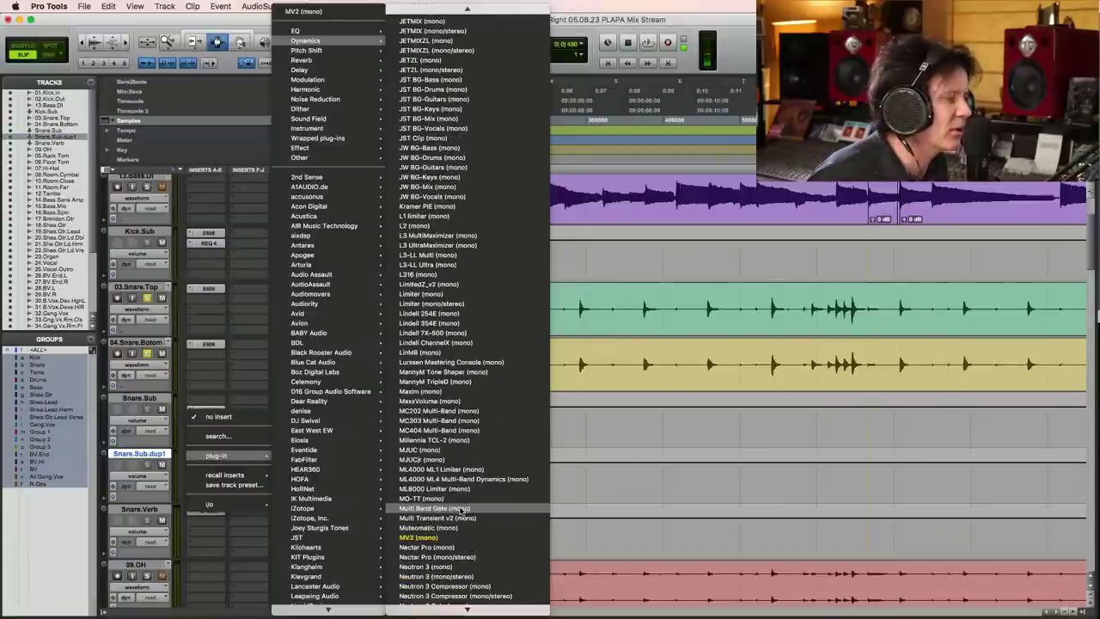
{"action": "scroll", "coordinate": [464, 511], "scroll_direction": "up", "scroll_amount": 20}
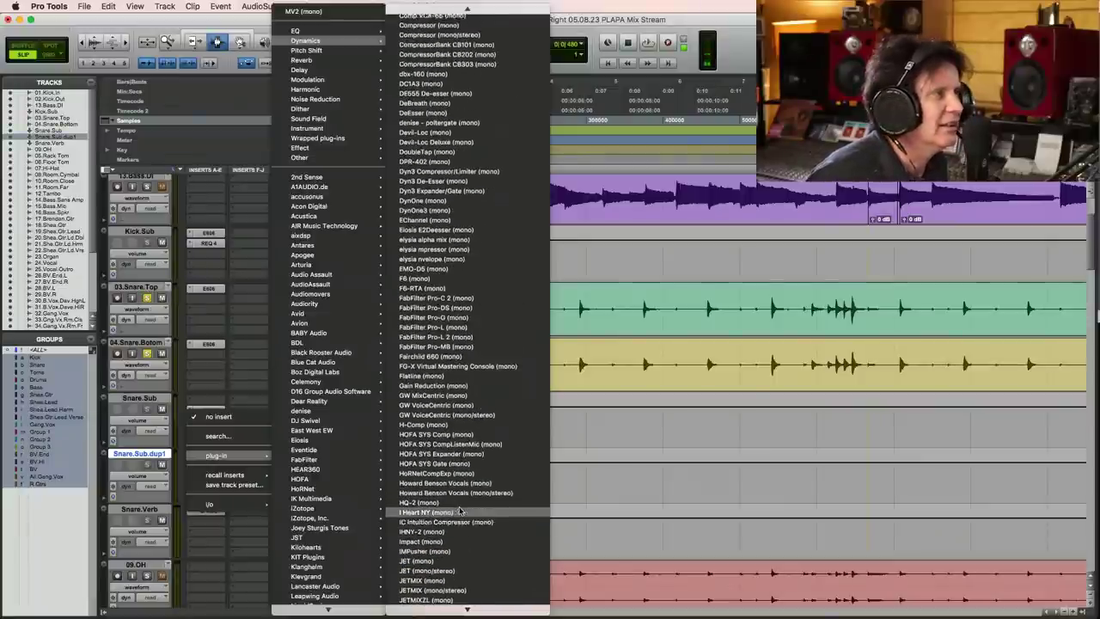
{"action": "scroll", "coordinate": [460, 509], "scroll_direction": "up", "scroll_amount": 12}
{"action": "scroll", "coordinate": [472, 344], "scroll_direction": "down", "scroll_amount": 12}
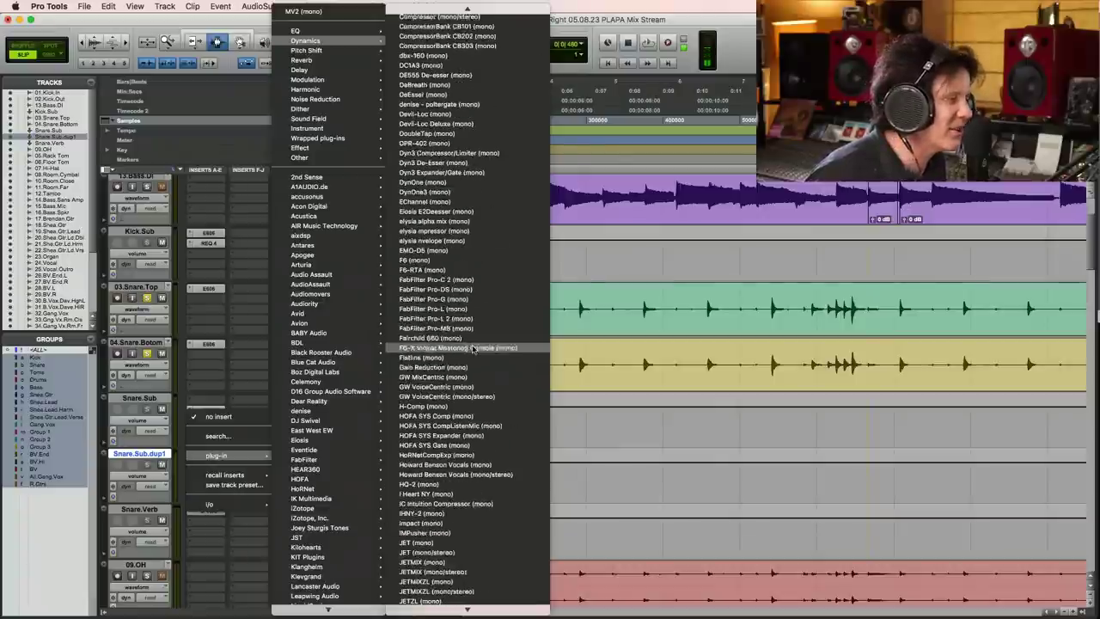
{"action": "scroll", "coordinate": [472, 347], "scroll_direction": "down", "scroll_amount": 20}
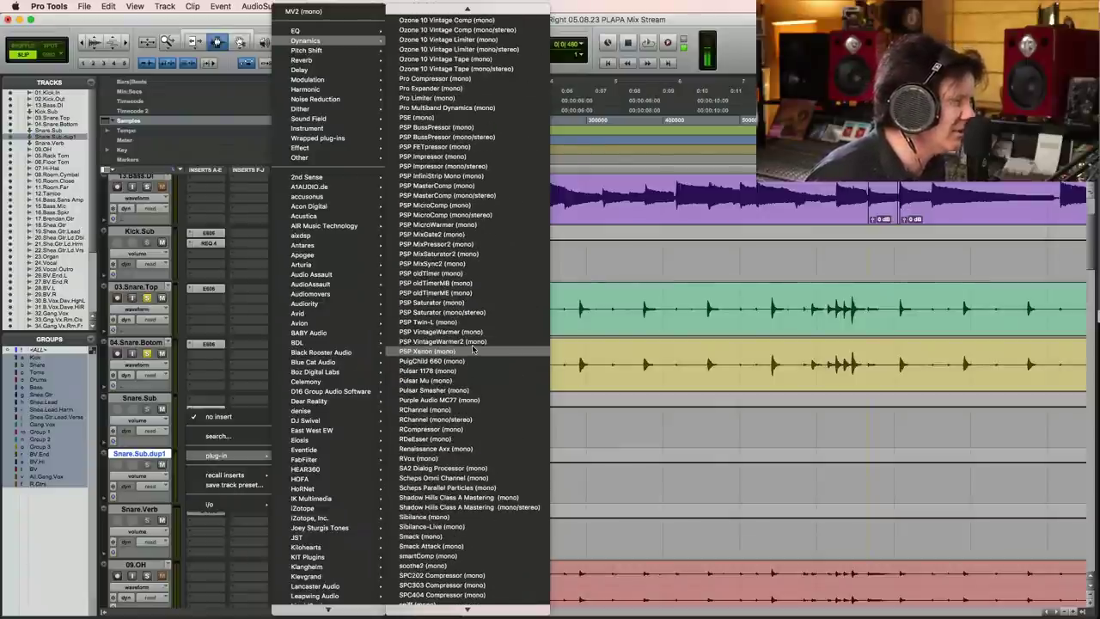
{"action": "left_click", "coordinate": [570, 311]}
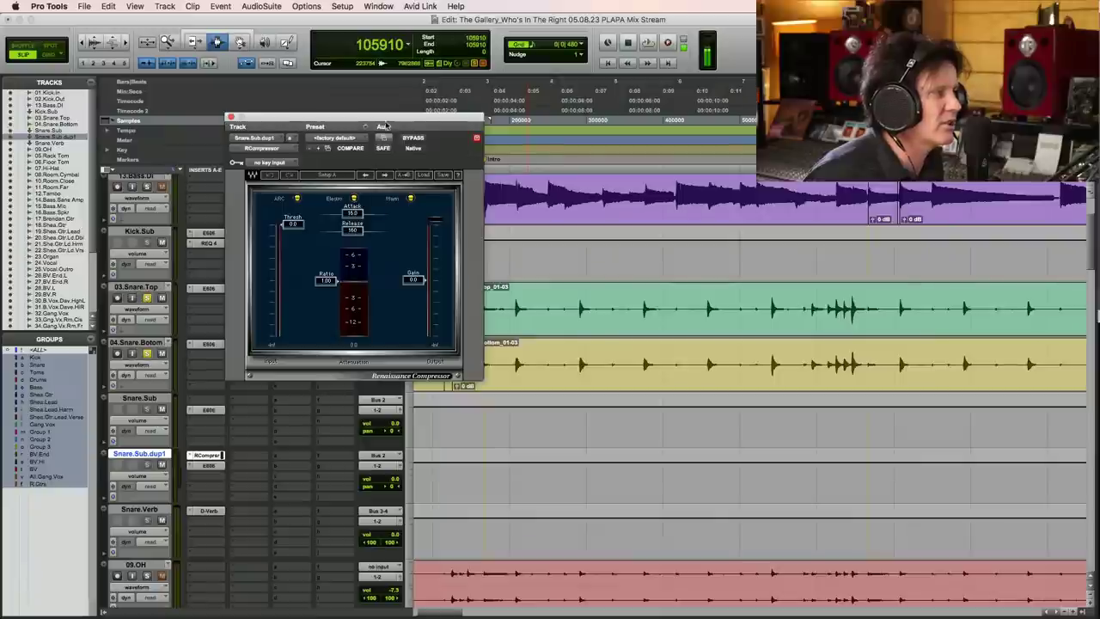
- Raise RCompressor's ratio and, with Snare.Sub muted during playback, lower the compressor's threshold to -22.1
{"action": "left_click_drag", "start_coordinate": [387, 126], "coordinate": [619, 137]}
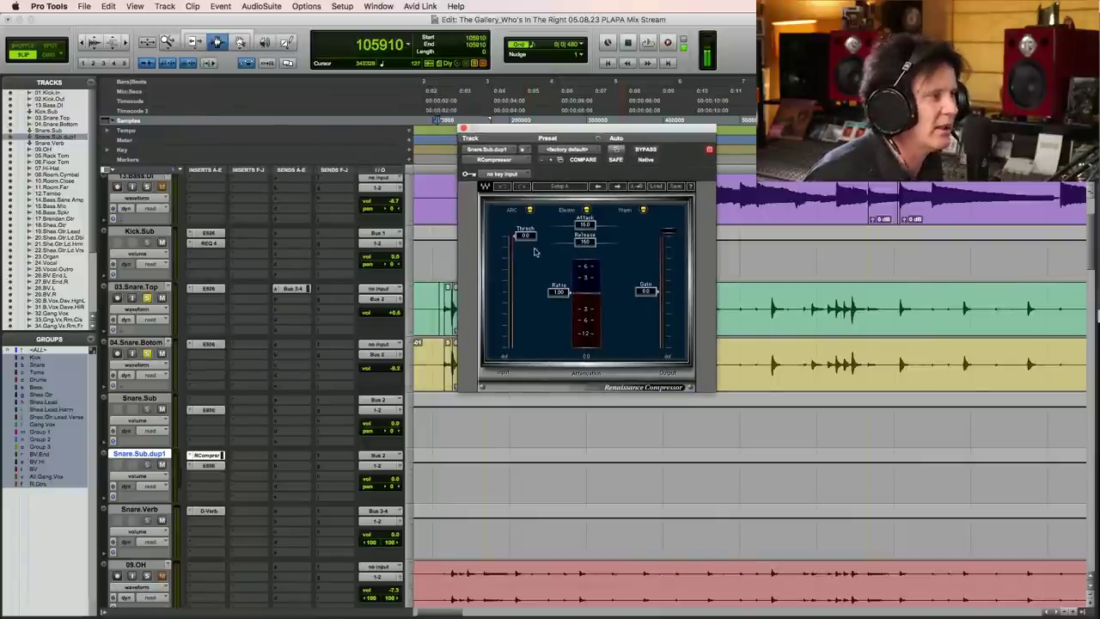
{"action": "left_click_drag", "start_coordinate": [558, 295], "coordinate": [561, 301]}
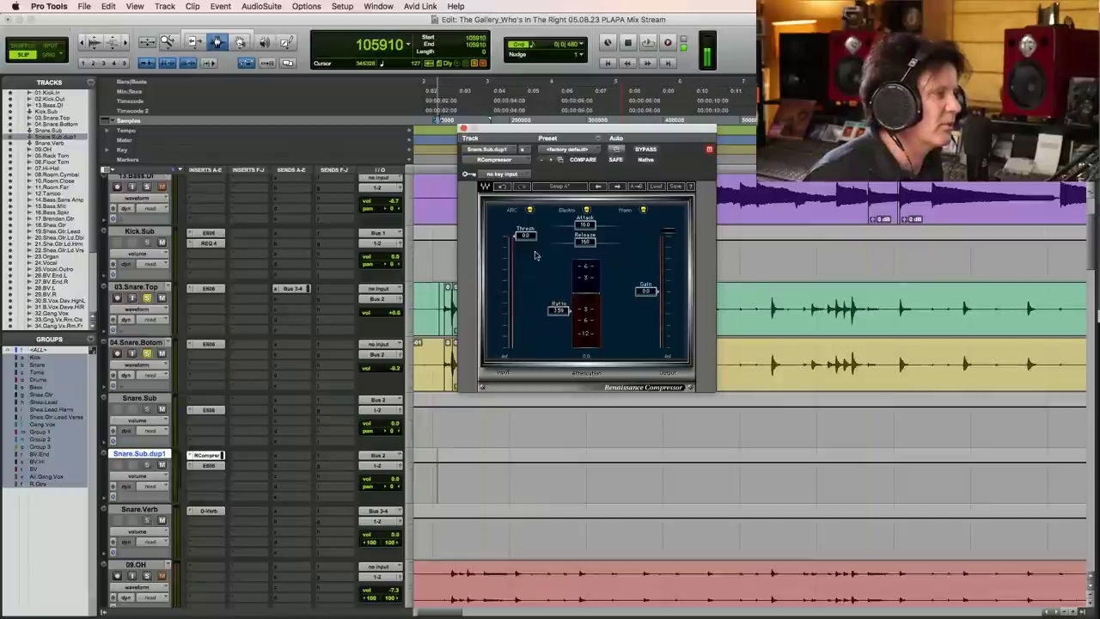
{"action": "left_click", "coordinate": [162, 410]}
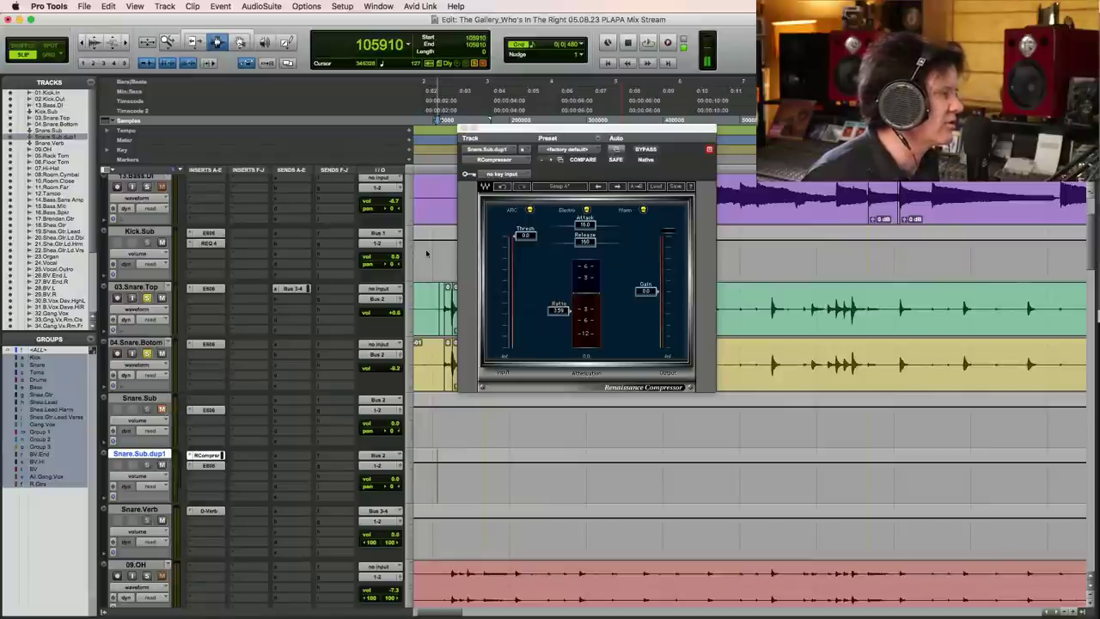
{"action": "key", "text": "space"}
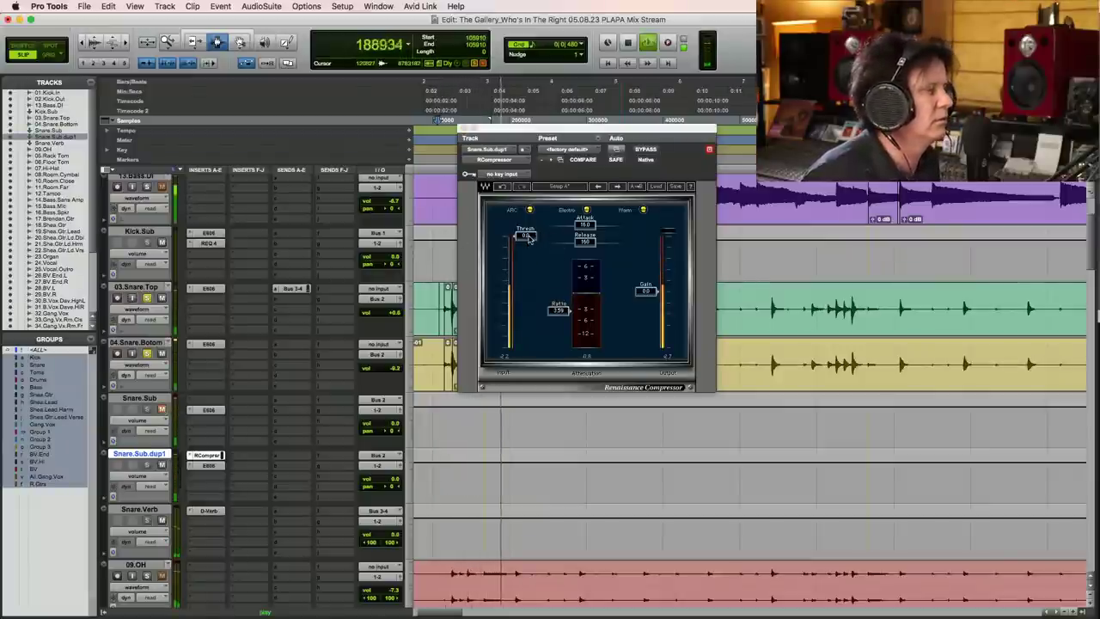
{"action": "left_click_drag", "start_coordinate": [528, 239], "coordinate": [527, 280]}
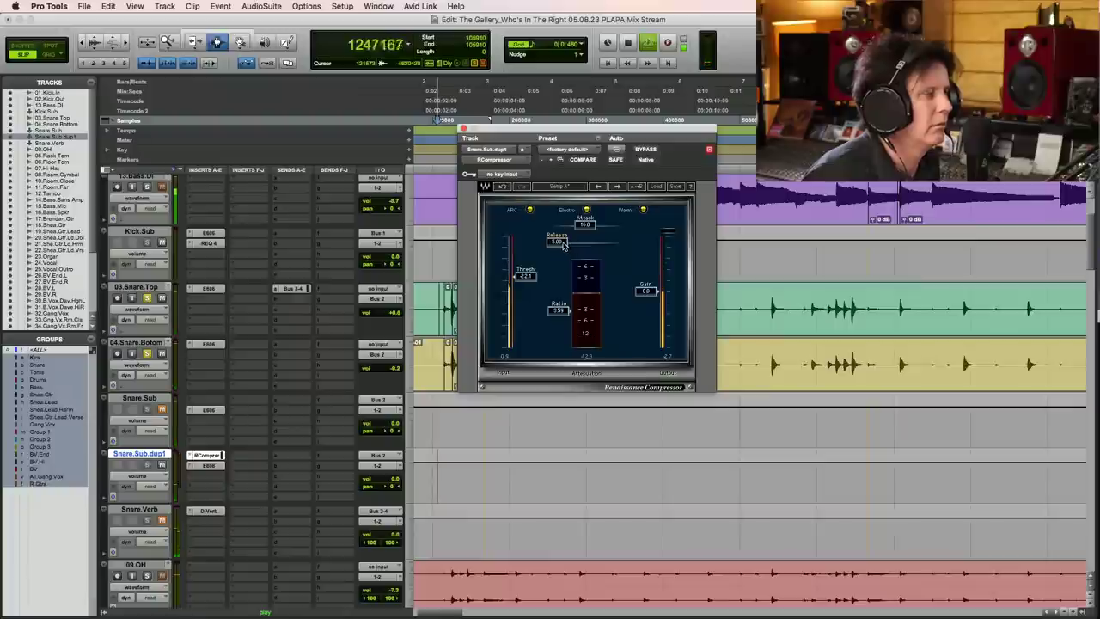
- Lower RCompressor's threshold on Snare.Sub.dup1 to -32.5 during playback and stop the playback
{"action": "left_click_drag", "start_coordinate": [519, 287], "coordinate": [520, 307]}
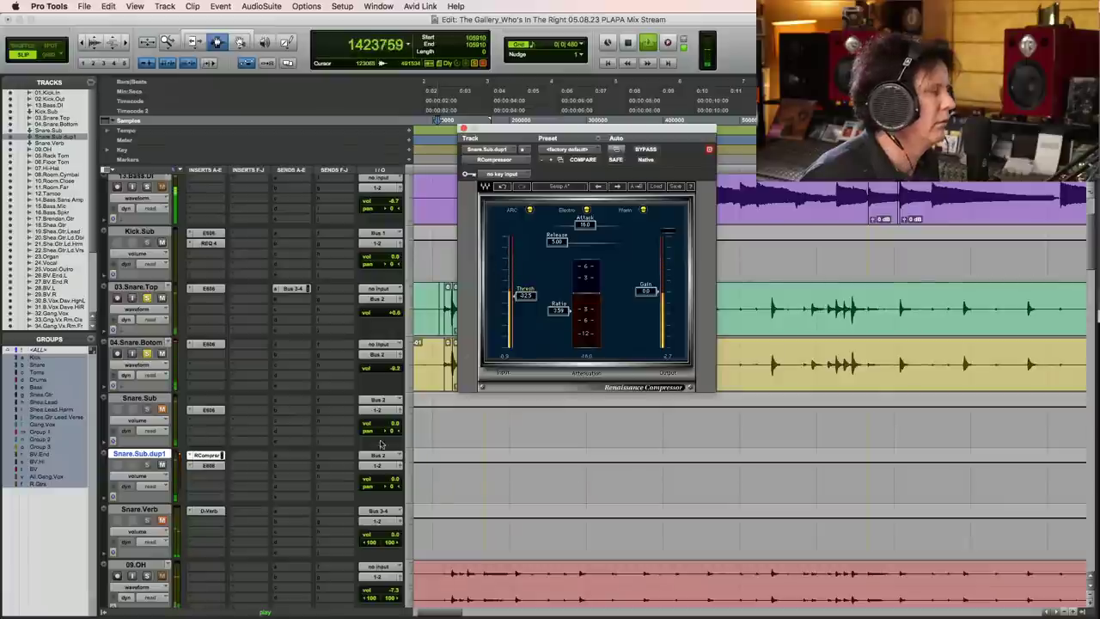
{"action": "key", "text": "space"}
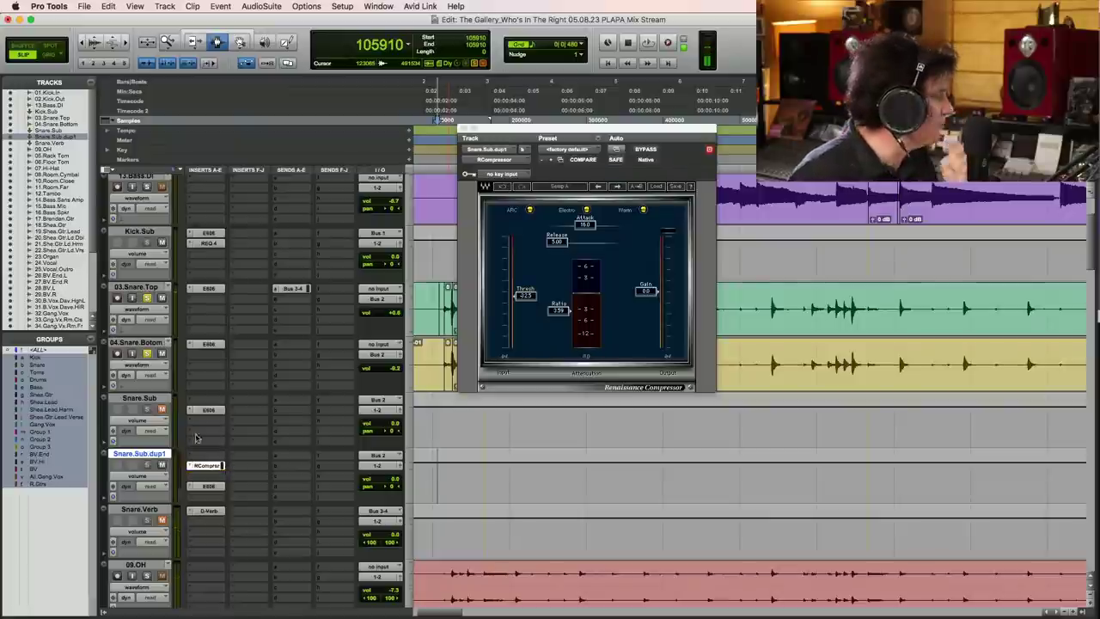
- Place a second RCompressor with the same settings in the first insert slot of Snare.Sub.dup1, ahead of the existing one
{"action": "left_click", "coordinate": [189, 461]}
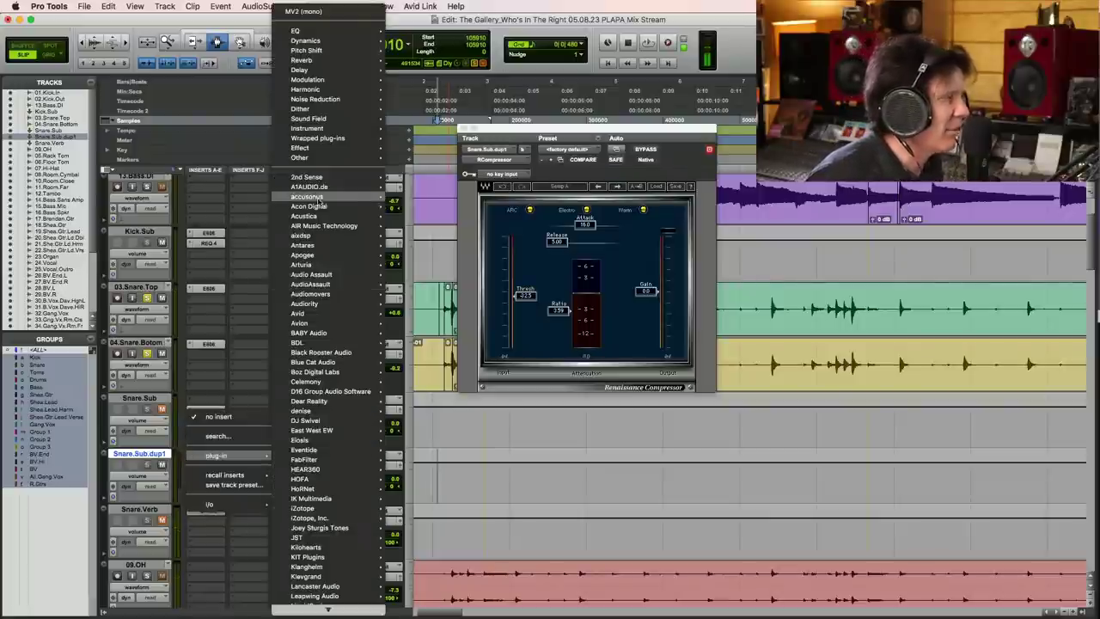
{"action": "mouse_move", "coordinate": [306, 42]}
{"action": "scroll", "coordinate": [502, 548], "scroll_direction": "down", "scroll_amount": 10}
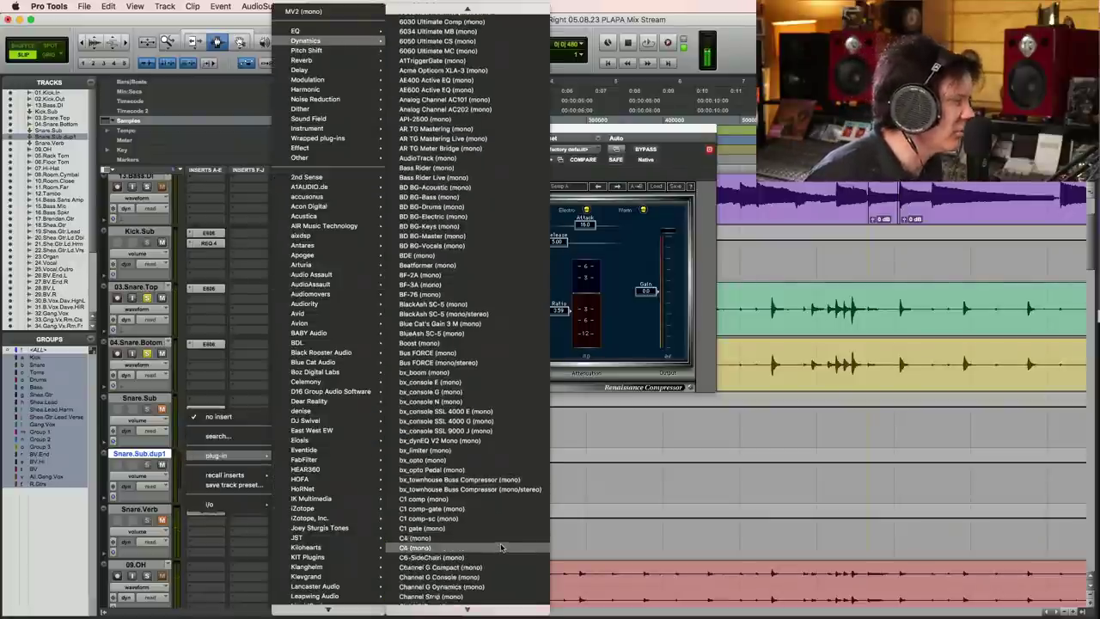
{"action": "left_click", "coordinate": [502, 548]}
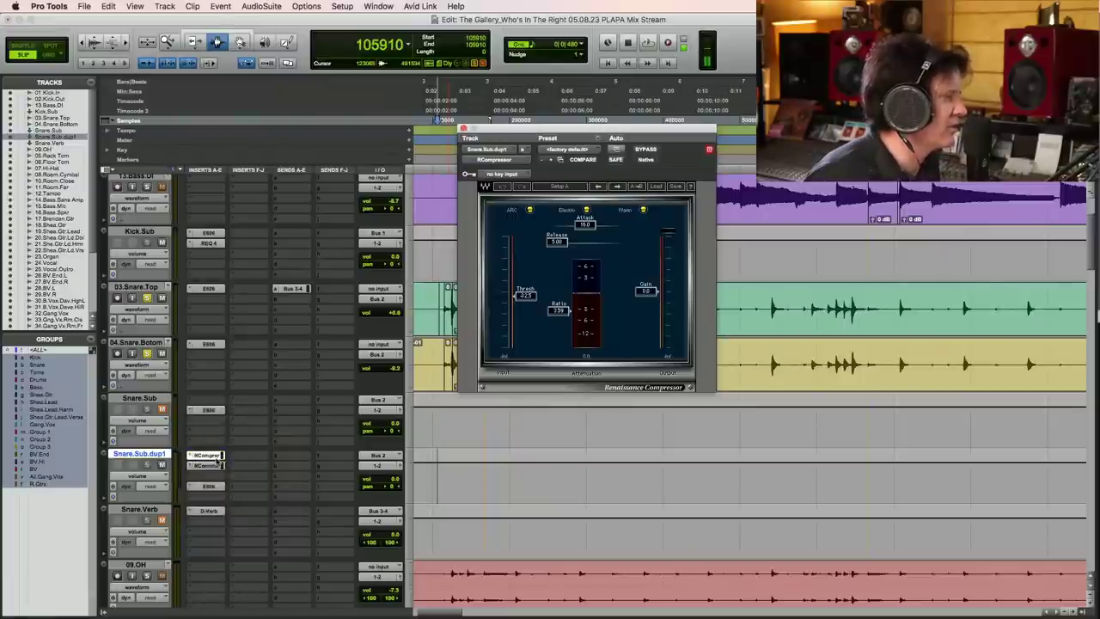
- Set the key input of the first RCompressor on Snare.Sub.dup1 to Bus 5
{"action": "left_click", "coordinate": [513, 174]}
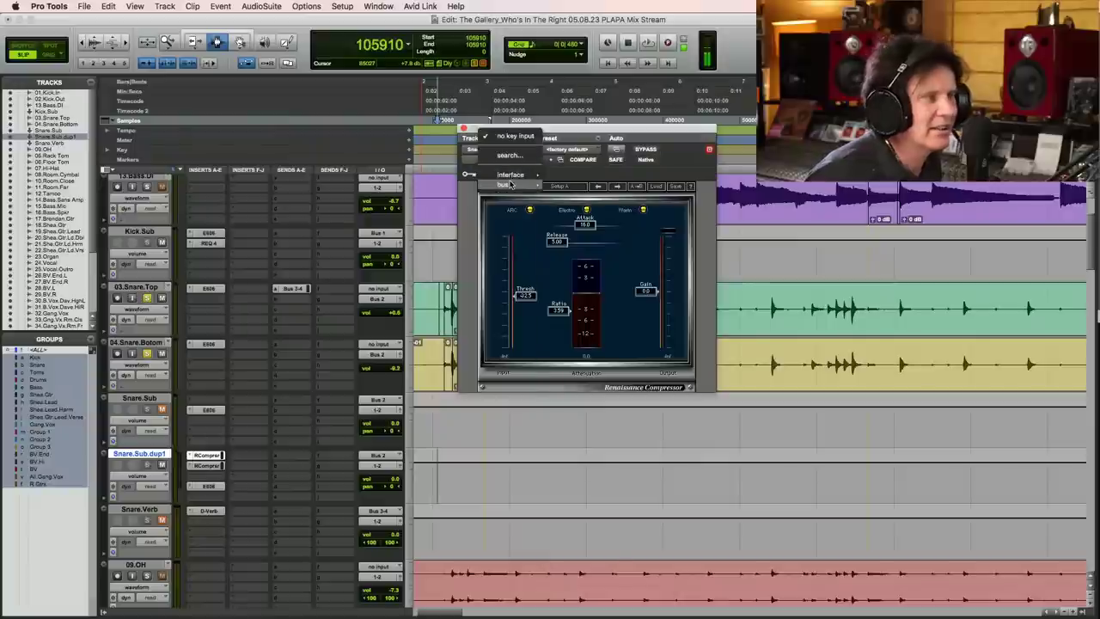
{"action": "mouse_move", "coordinate": [516, 183]}
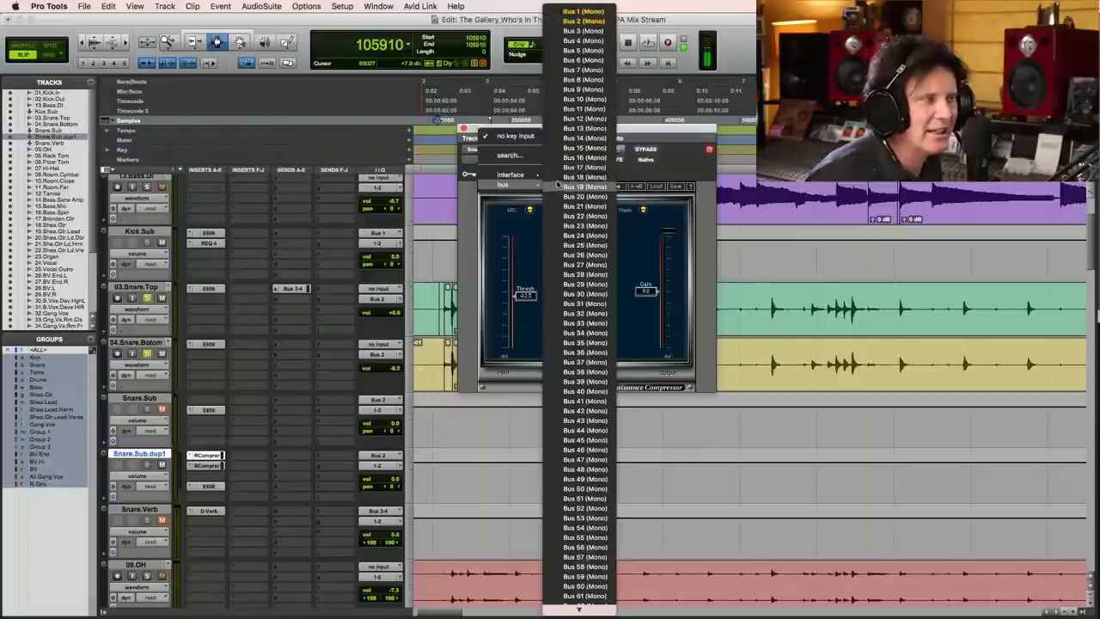
{"action": "left_click", "coordinate": [584, 51]}
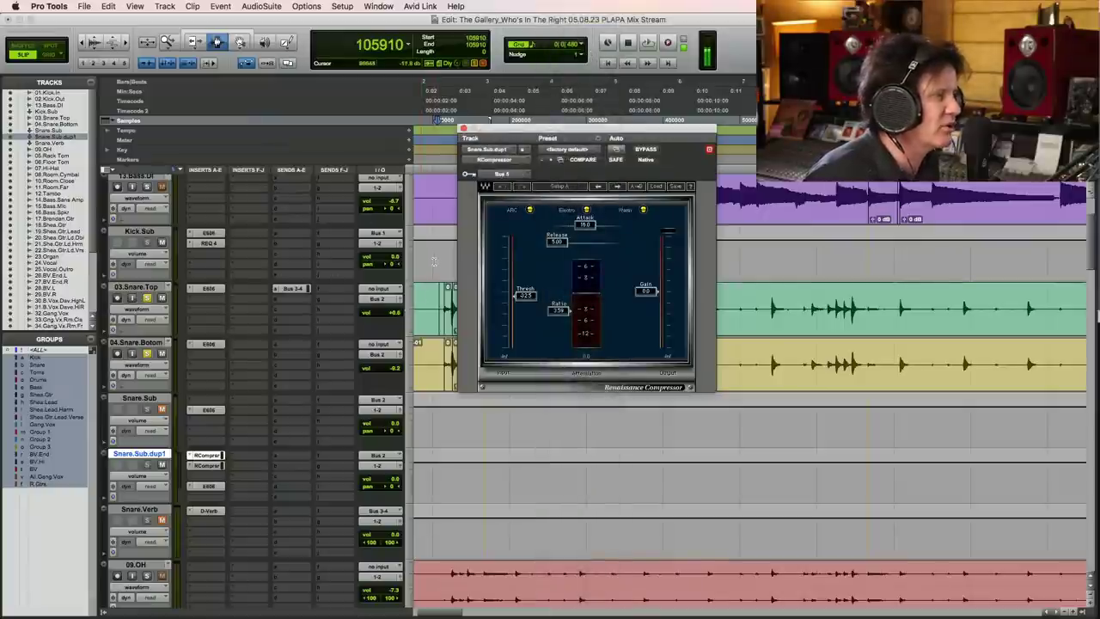
- Add a pre-fader send to Bus 5 at 0.0 dB on the 01.Kick.In track
{"action": "scroll", "coordinate": [434, 260], "scroll_direction": "up", "scroll_amount": 3}
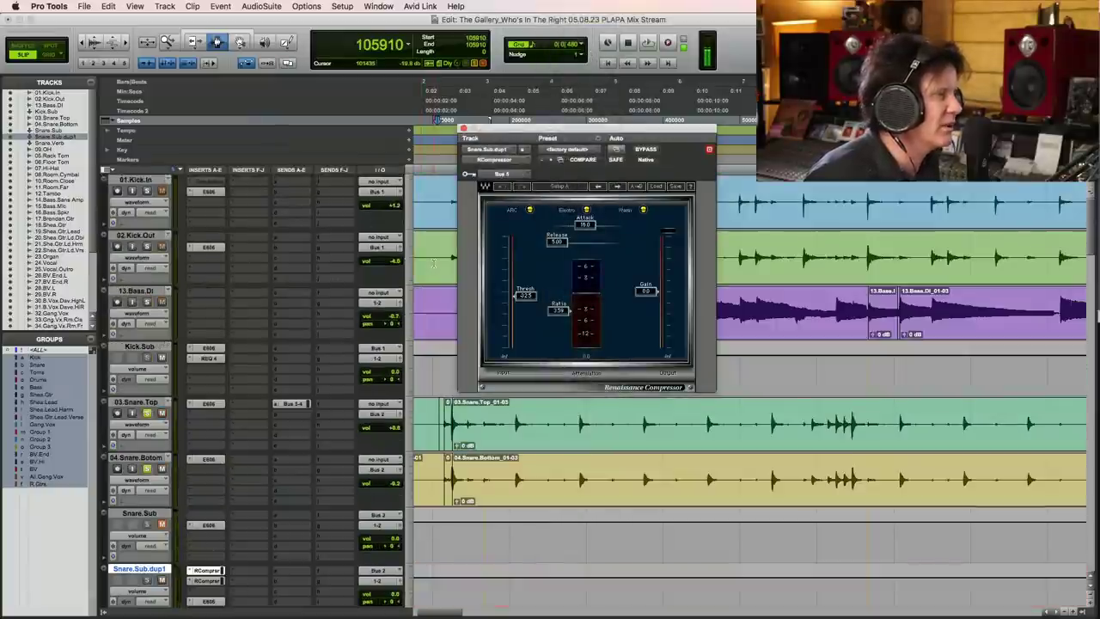
{"action": "left_click", "coordinate": [292, 182]}
{"action": "mouse_move", "coordinate": [308, 191]}
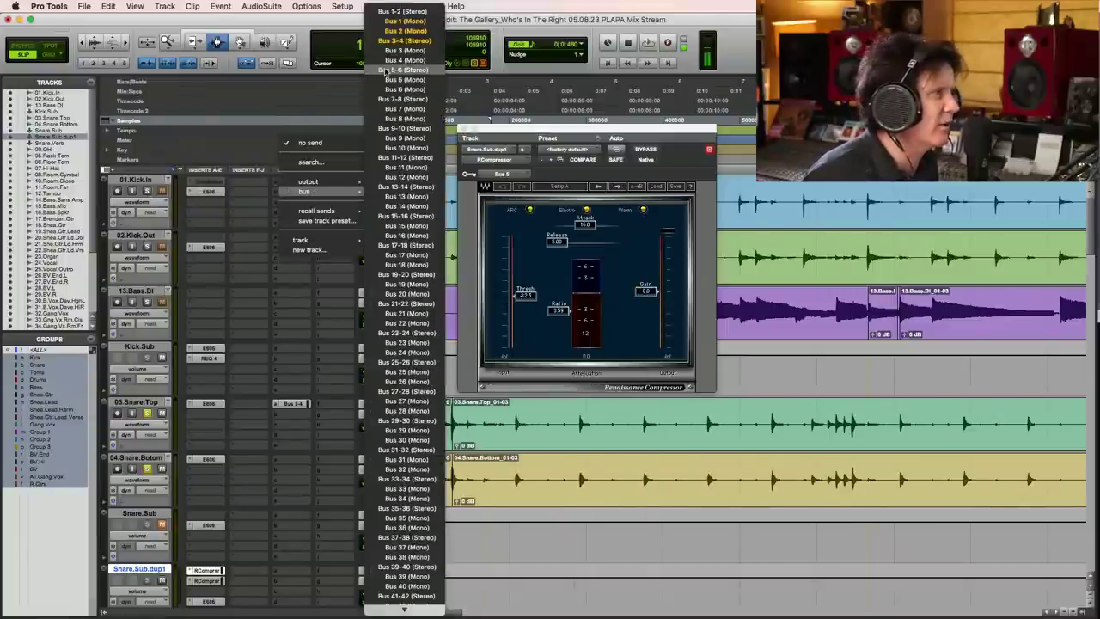
{"action": "left_click", "coordinate": [405, 79]}
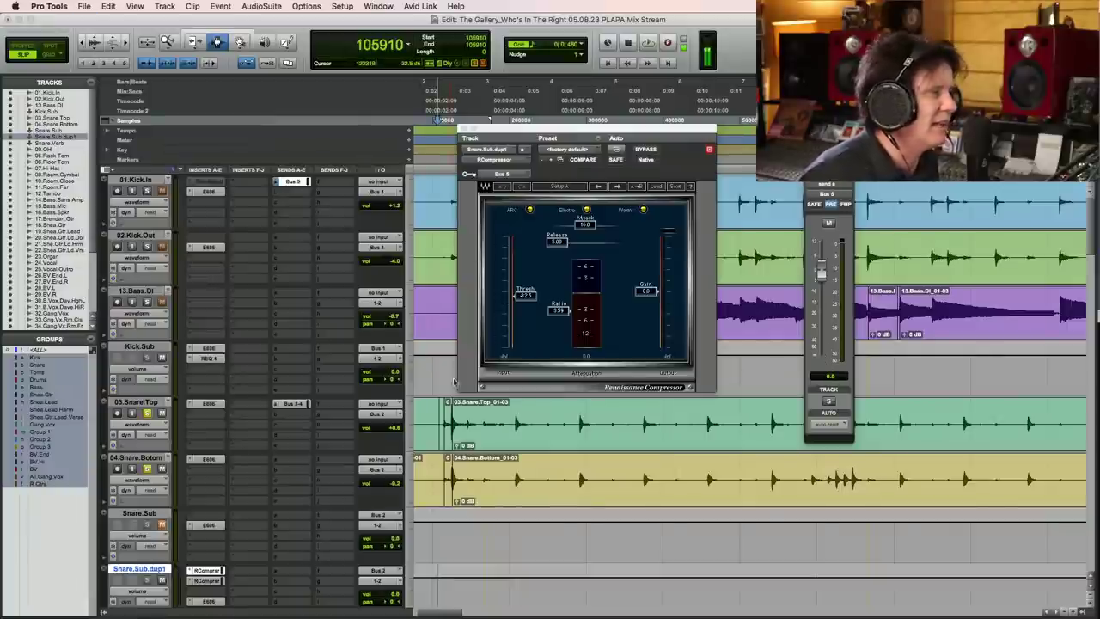
- Raise the kick-keyed RCompressor's threshold to -31.0 during playback, stop, and close the plug-in window
{"action": "key", "text": "space"}
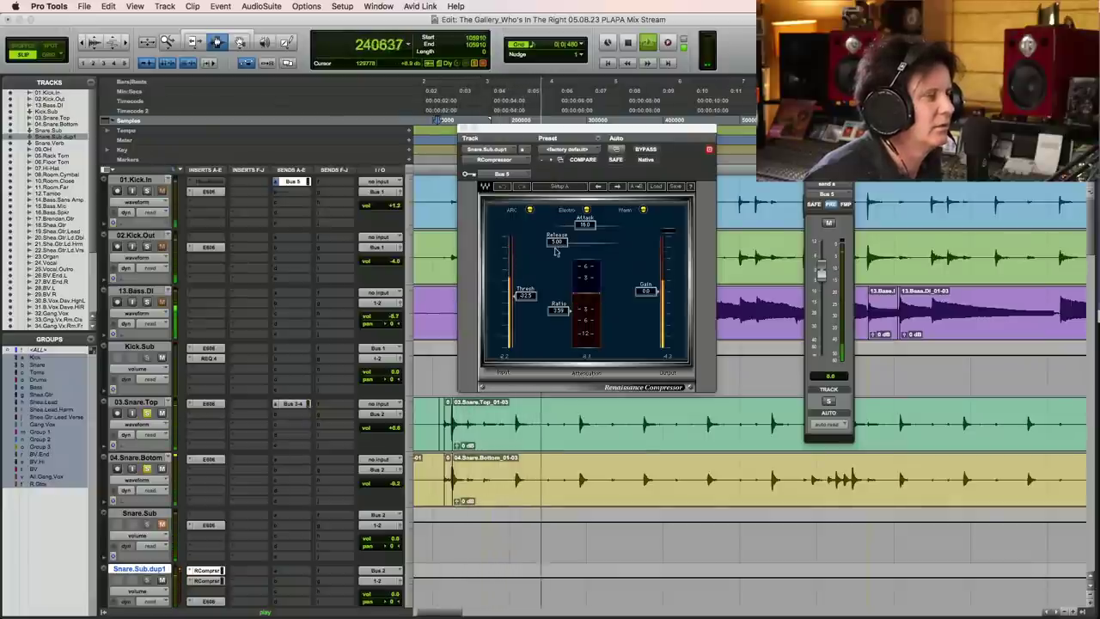
{"action": "left_click_drag", "start_coordinate": [525, 295], "coordinate": [525, 284]}
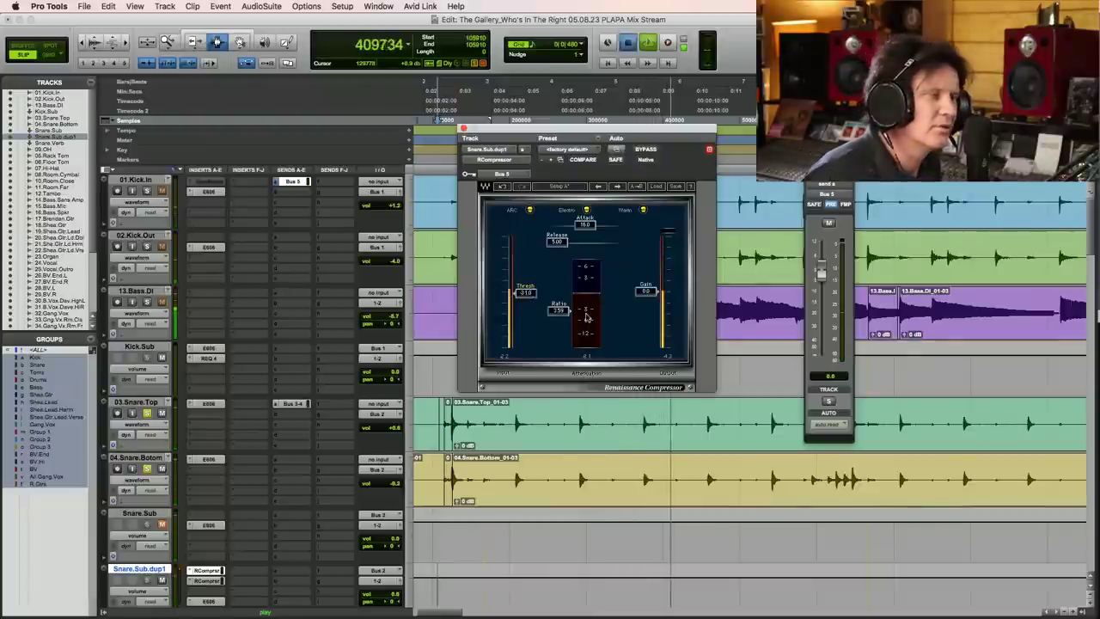
{"action": "key", "text": "space"}
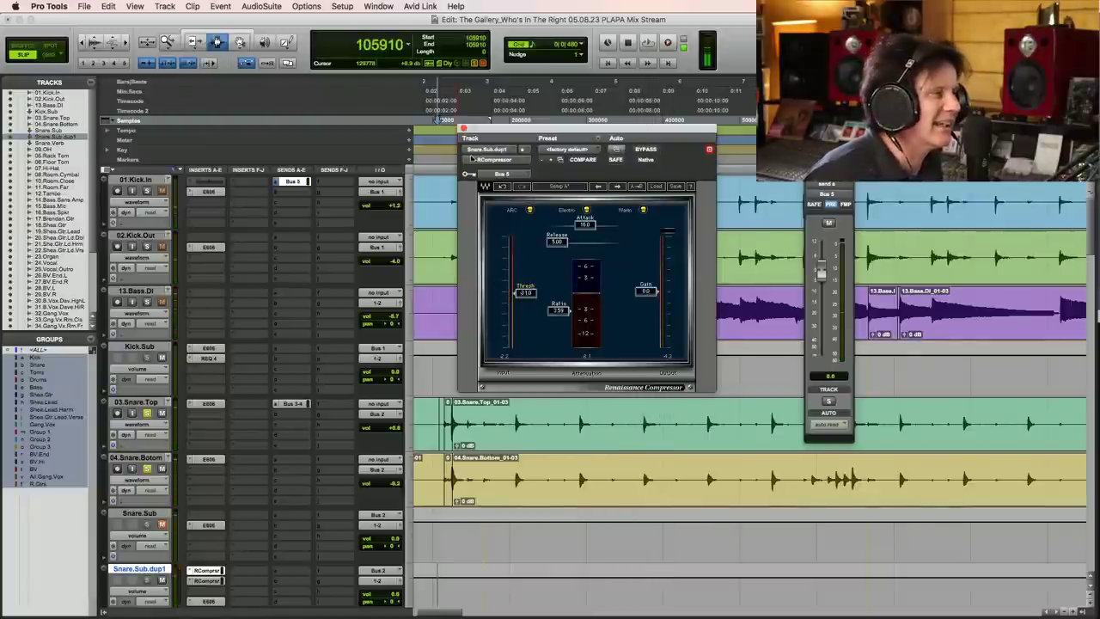
{"action": "left_click", "coordinate": [463, 129]}
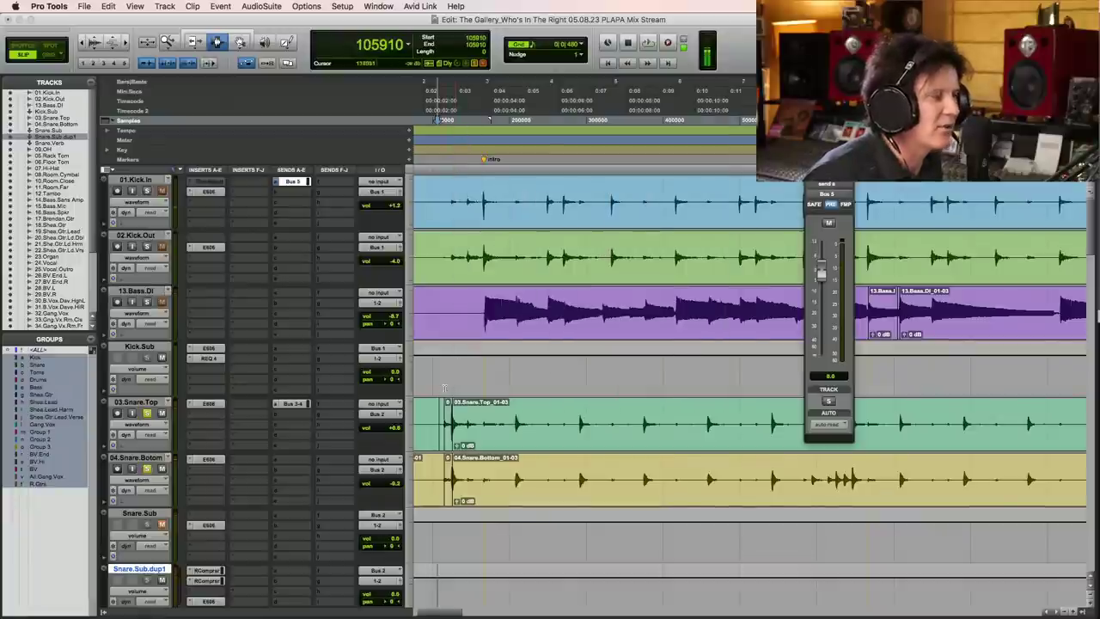
- Set the start point at sample 109640 on Kick.Sub, listen to the ducked snare submix, and stop playback
{"action": "left_click", "coordinate": [441, 392]}
{"action": "key", "text": "space"}
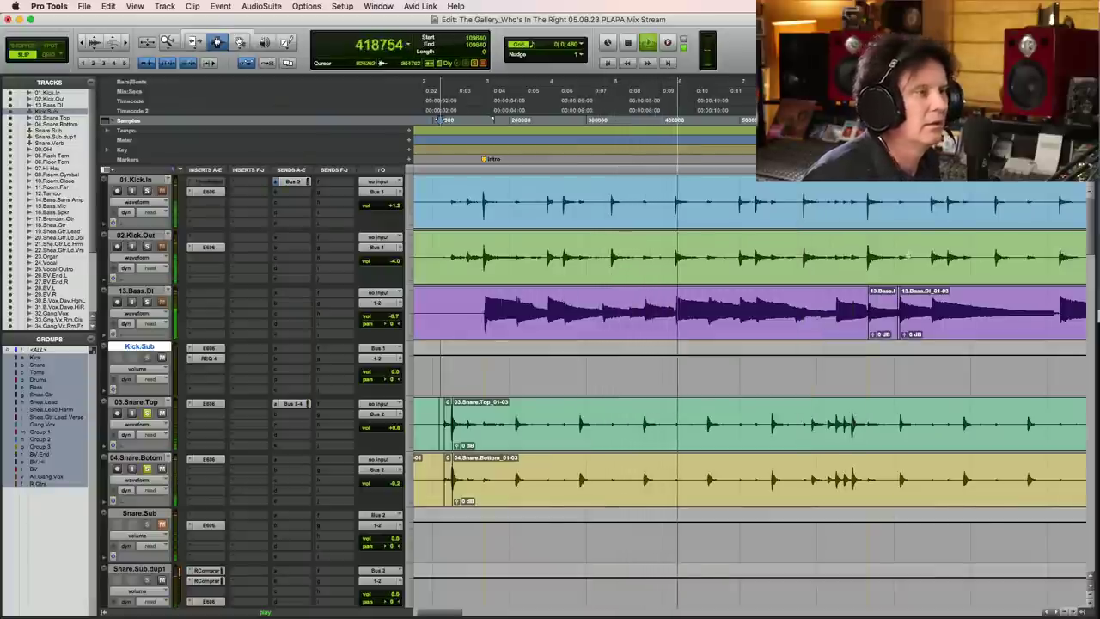
{"action": "key", "text": "space"}
{"action": "scroll", "coordinate": [198, 420], "scroll_direction": "down", "scroll_amount": 10}
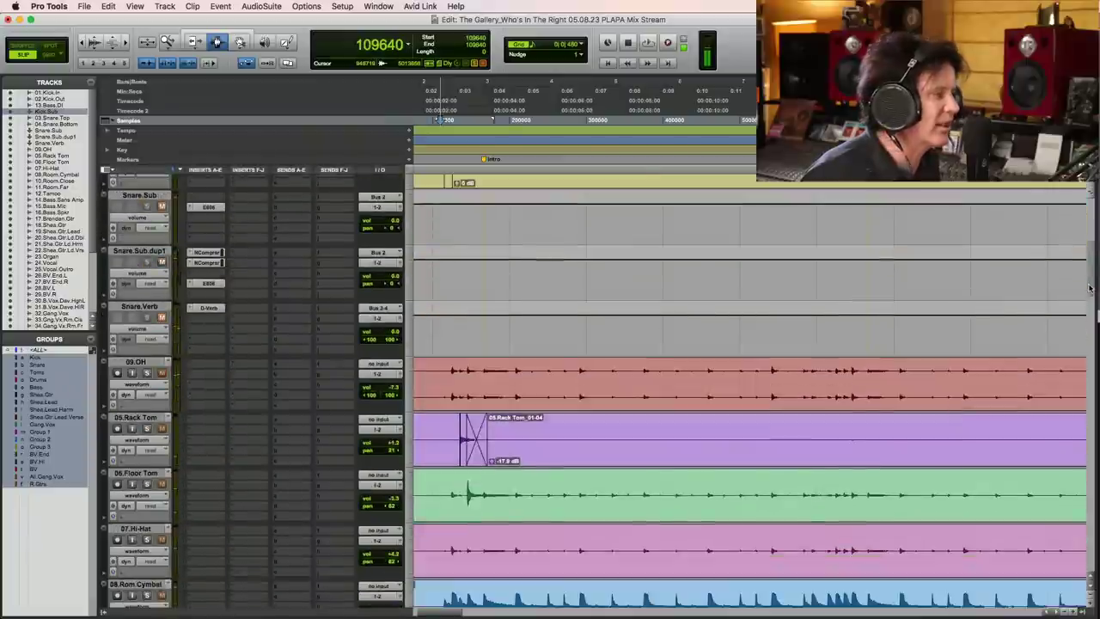
{"action": "scroll", "coordinate": [198, 420], "scroll_direction": "up", "scroll_amount": 7}
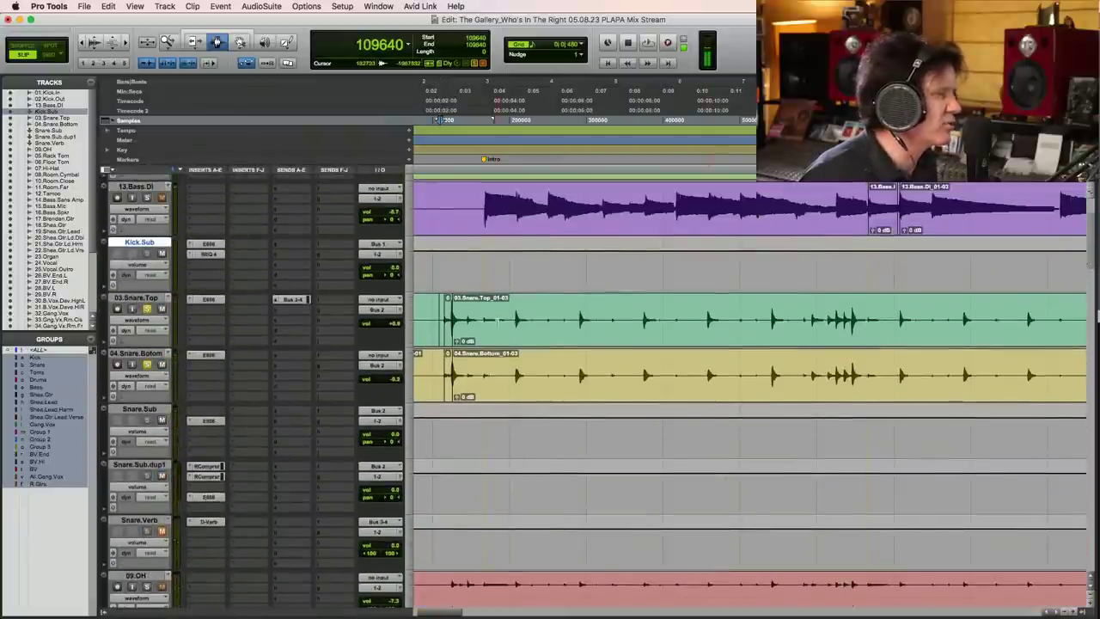
- Unmute Snare.Sub and mute Snare.Sub.dup1 to compare the two snare submixes during playback, and save the session
{"action": "key", "text": "space"}
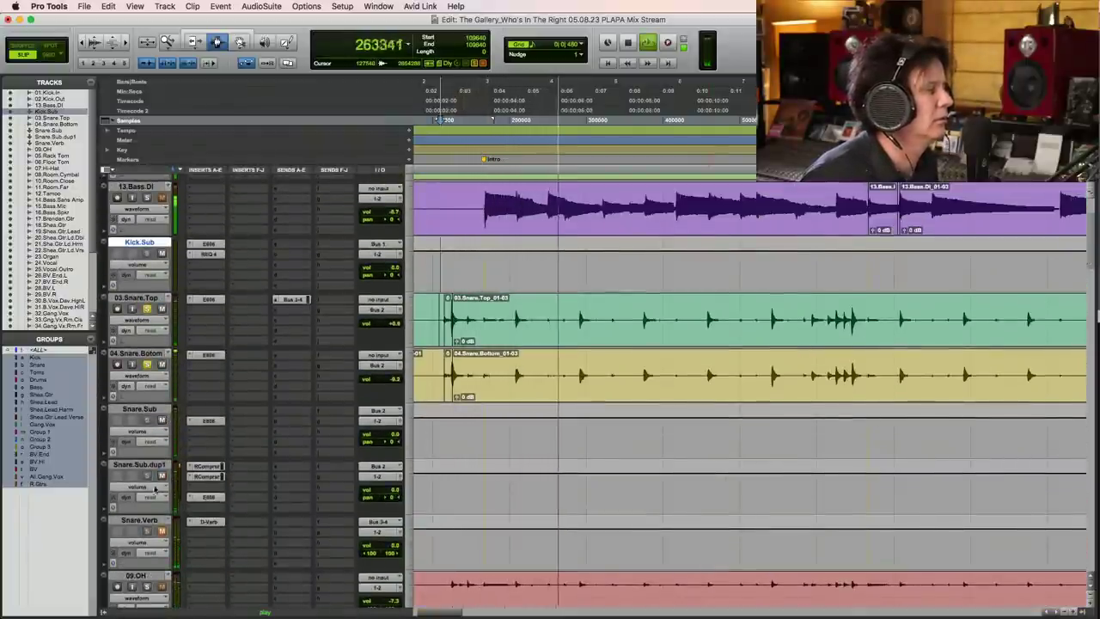
{"action": "key", "text": "space"}
{"action": "key", "text": "space"}
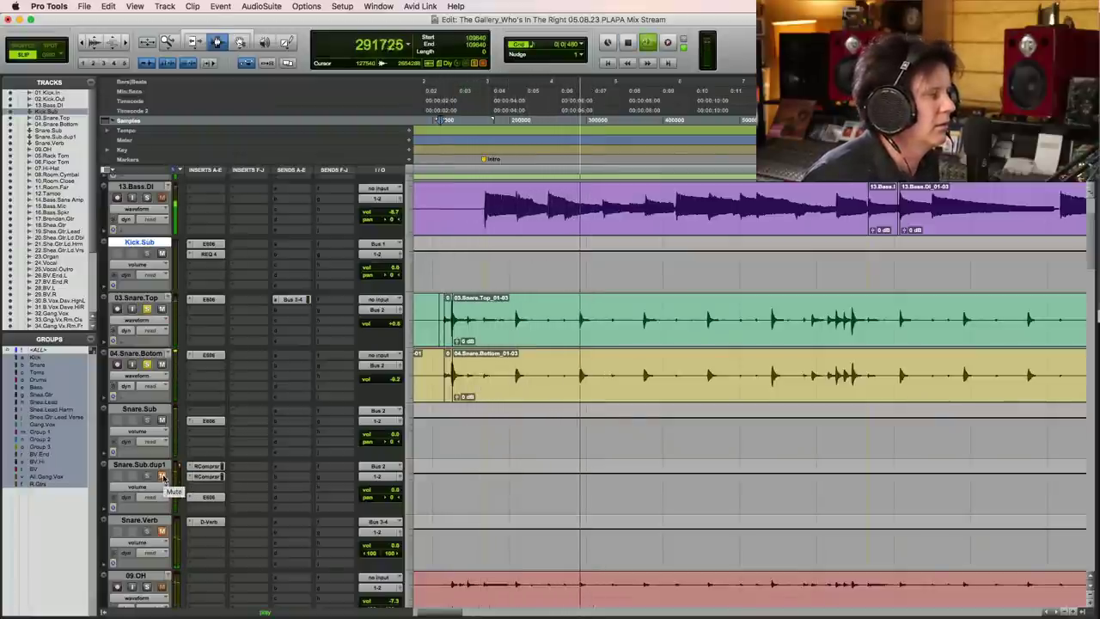
{"action": "key", "text": "space"}
{"action": "key", "text": "super+s"}
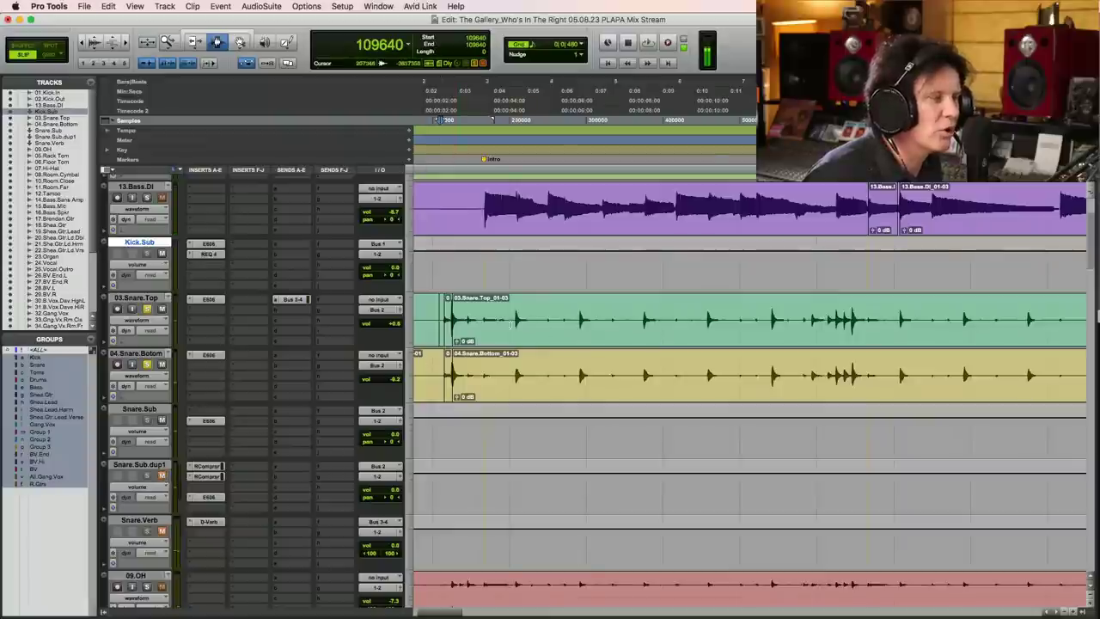
- Unmute Snare.Sub.dup1 and listen to both snare submixes together from a new start point at sample 198396
{"action": "left_click", "coordinate": [510, 323]}
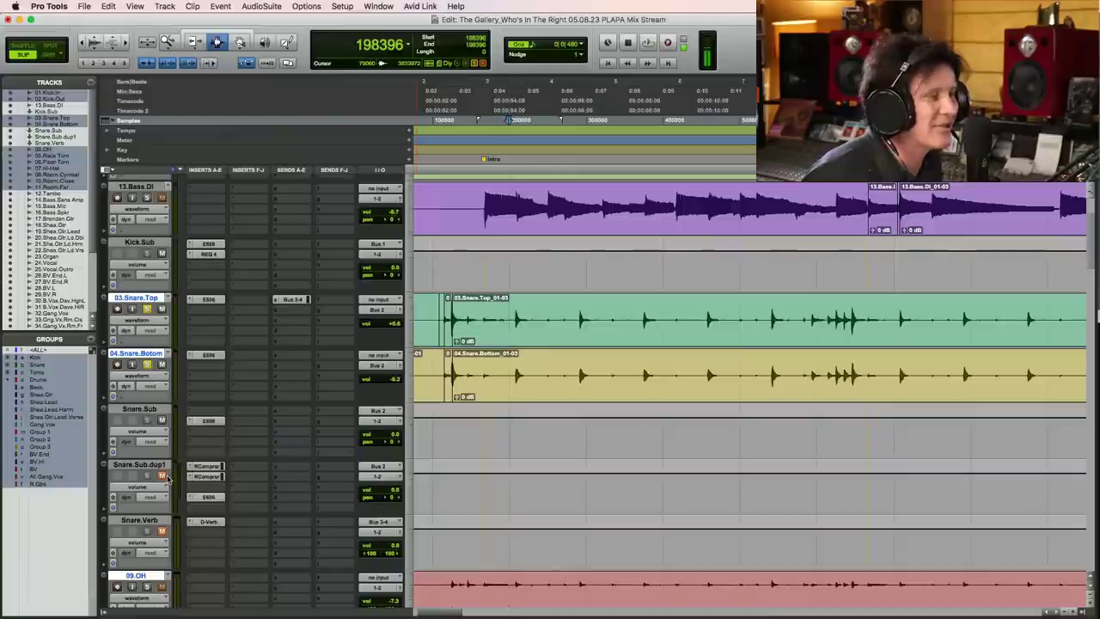
{"action": "key", "text": "space"}
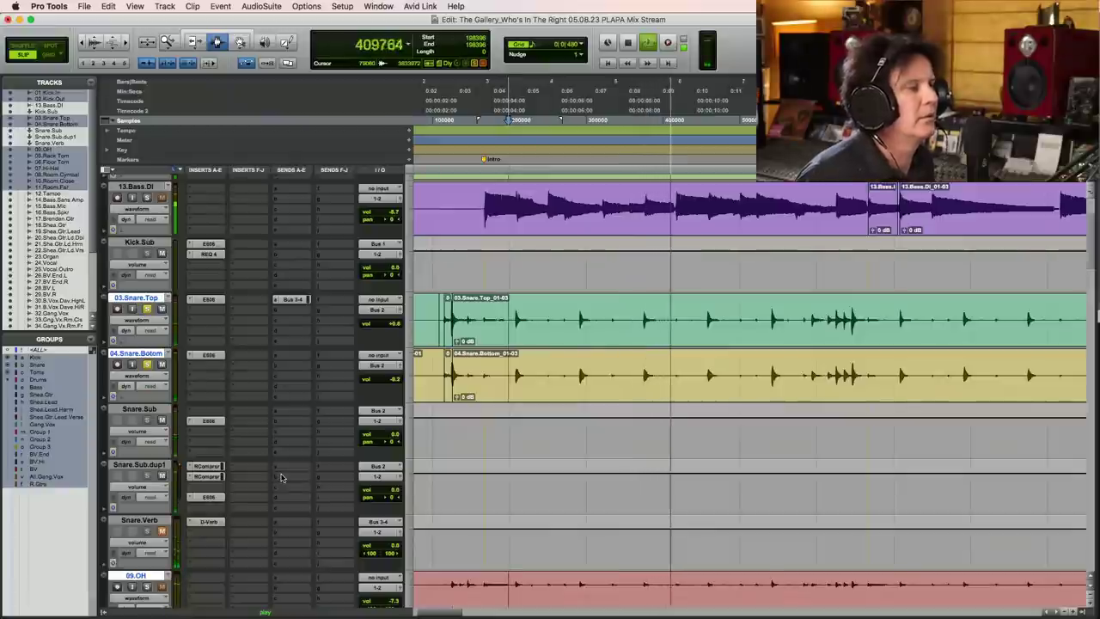
{"action": "key", "text": "space"}
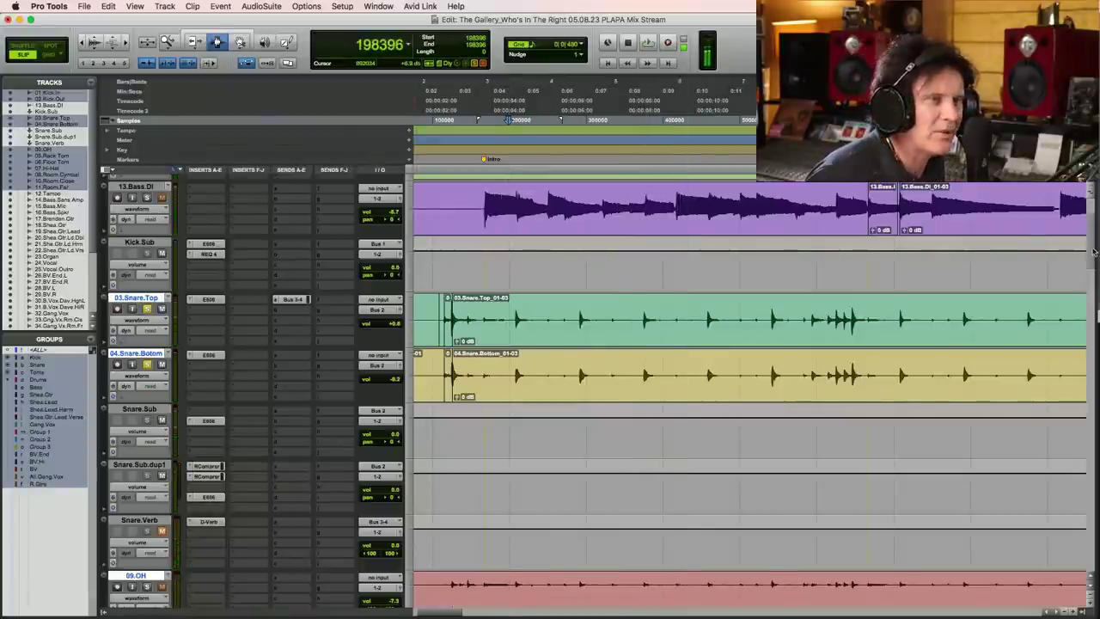
- Solo 01.Kick.In and 02.Kick.Out alongside the snares and play the mix from the current start point
{"action": "scroll", "coordinate": [1093, 251], "scroll_direction": "up", "scroll_amount": 3}
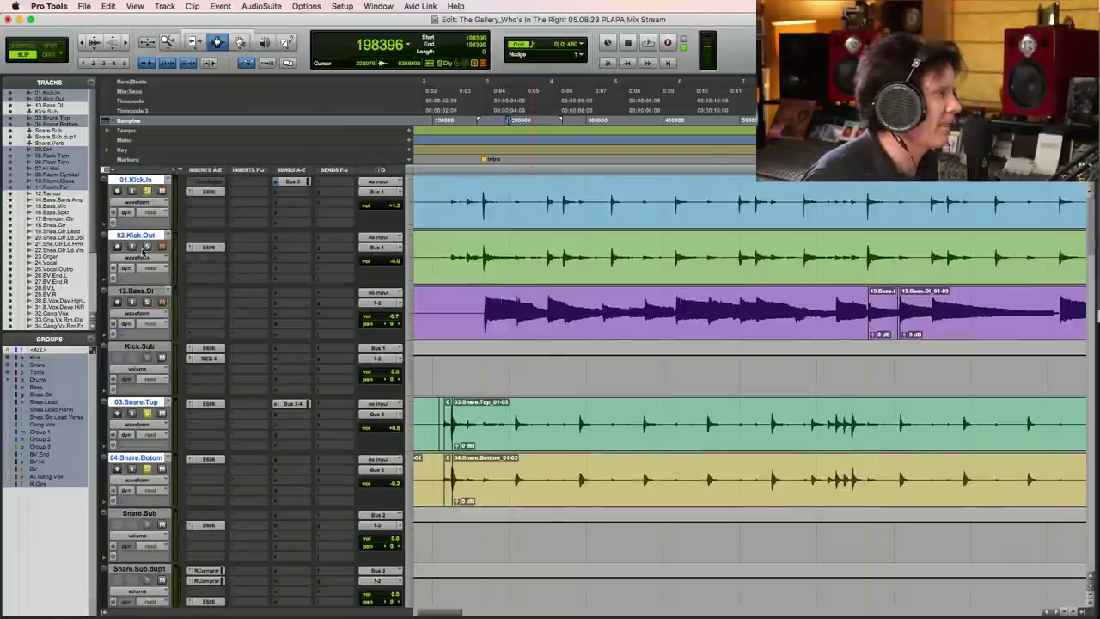
{"action": "key", "text": "space"}
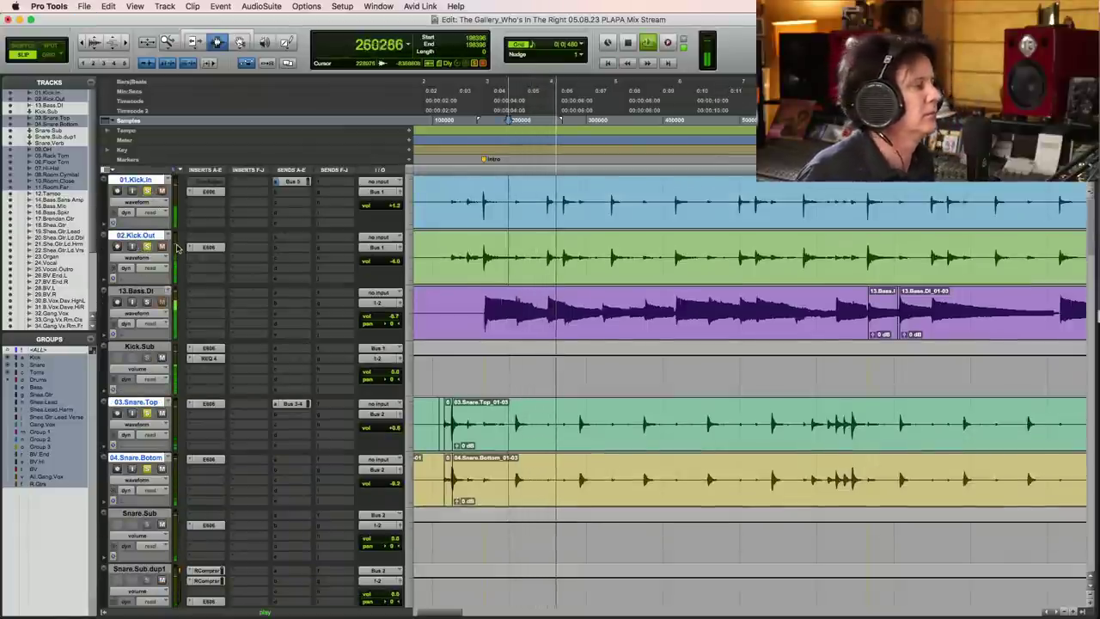
{"action": "key", "text": "space"}
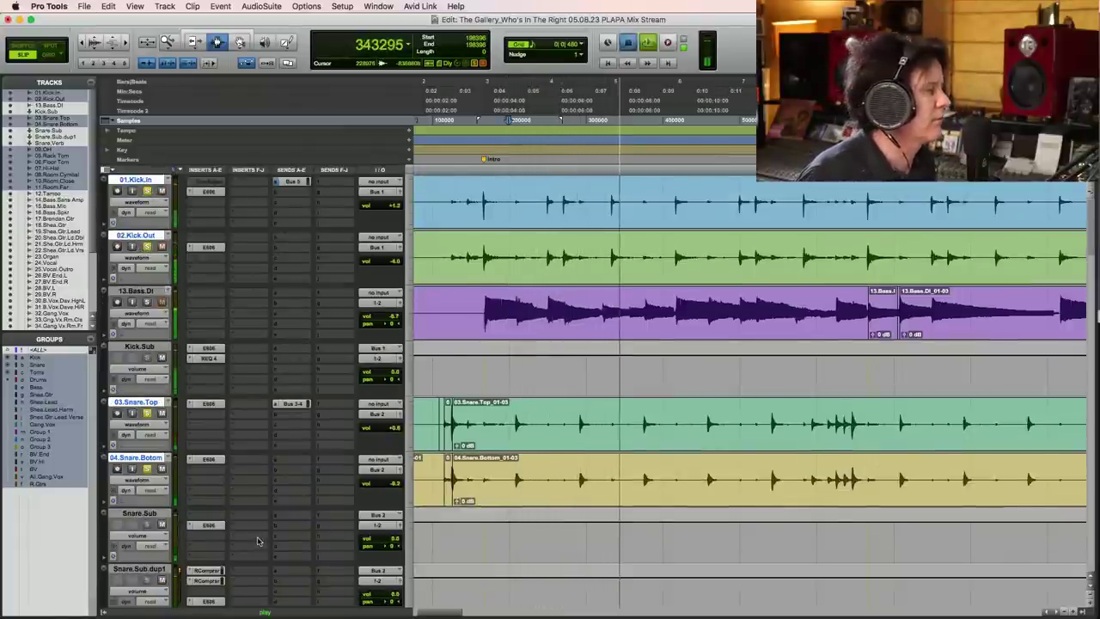
- Unmute Snare.Verb and solo 09.OH and 05.Rack Tom, listen to the drum mix, and save the session
{"action": "scroll", "coordinate": [257, 541], "scroll_direction": "down", "scroll_amount": 3}
{"action": "key", "text": "space"}
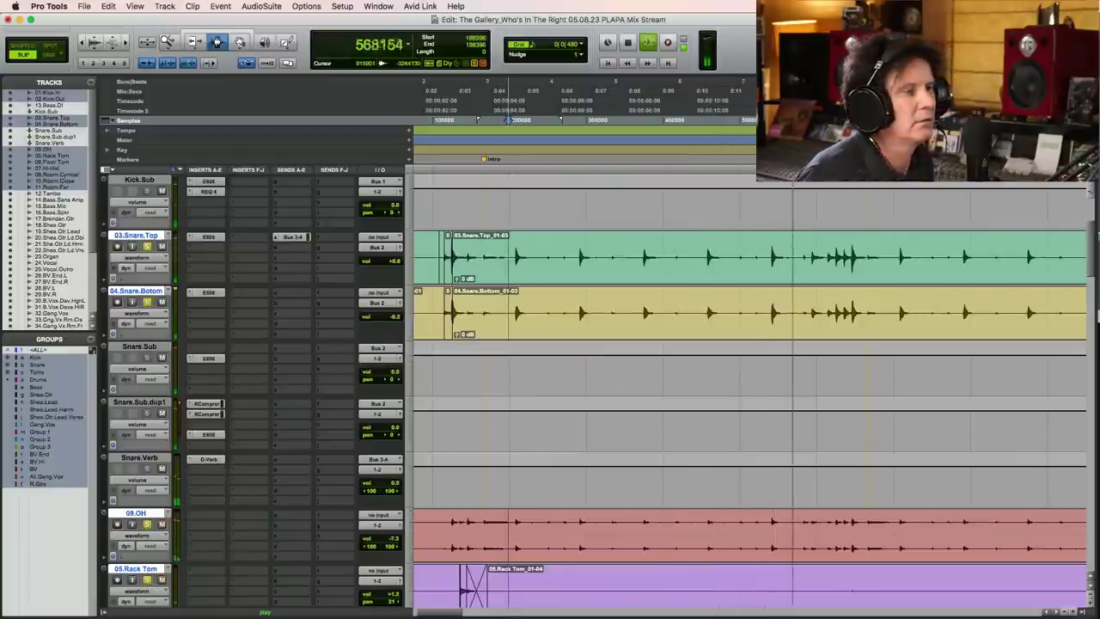
{"action": "scroll", "coordinate": [1094, 249], "scroll_direction": "up", "scroll_amount": 3}
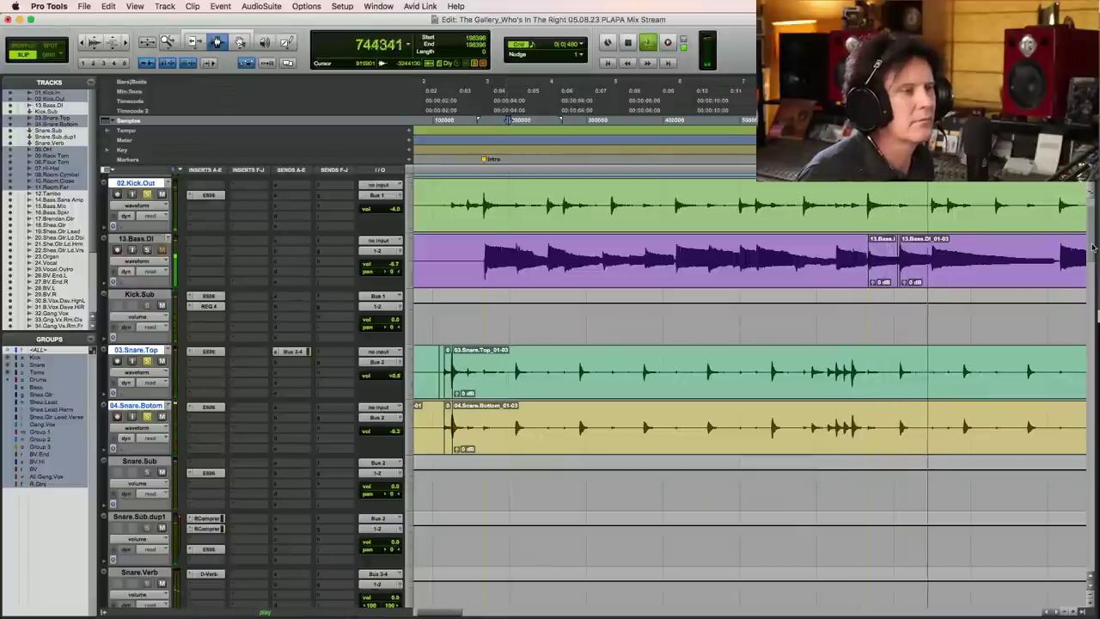
{"action": "scroll", "coordinate": [1093, 253], "scroll_direction": "down", "scroll_amount": 2}
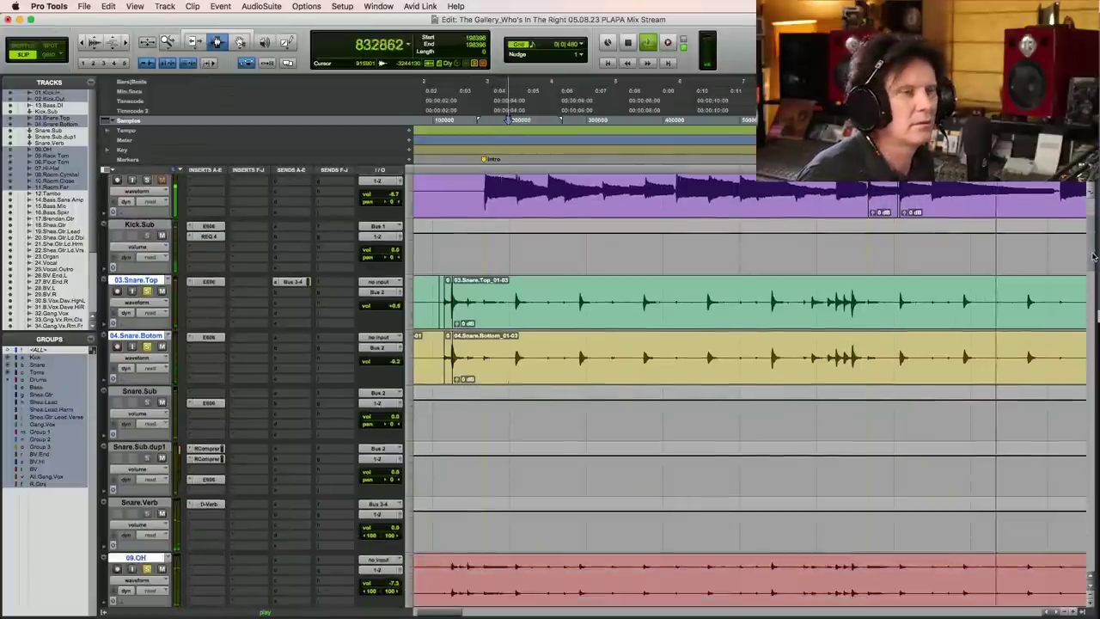
{"action": "key", "text": "space"}
{"action": "key", "text": "super+s"}
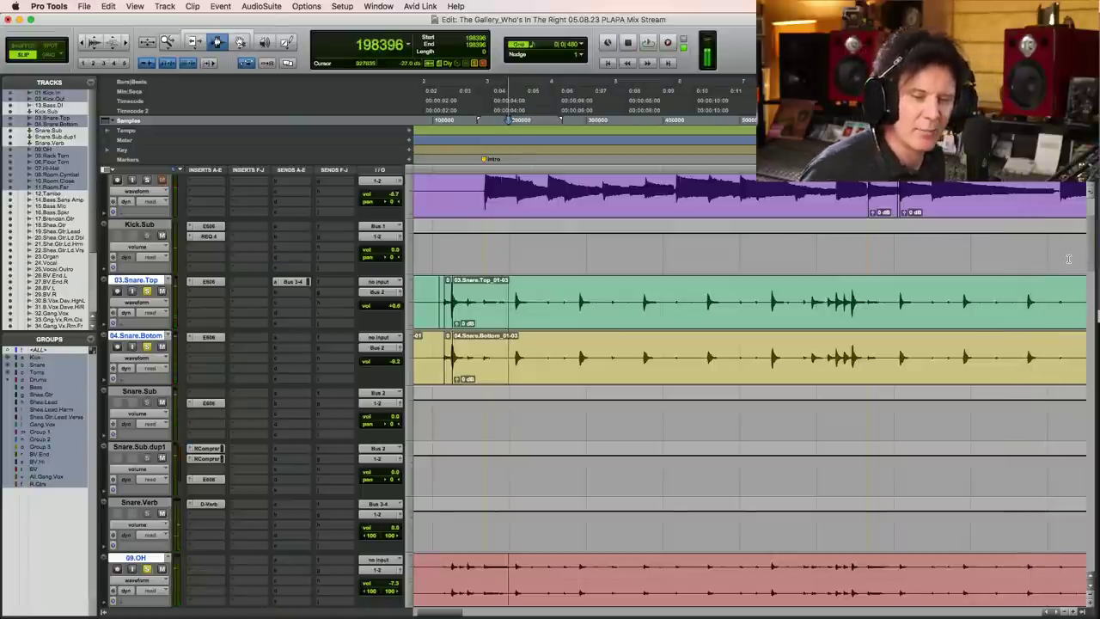
- Replay the drum mix briefly, stop, and move the start point to sample 163341 where the bass enters
{"action": "mouse_move", "coordinate": [1096, 258]}
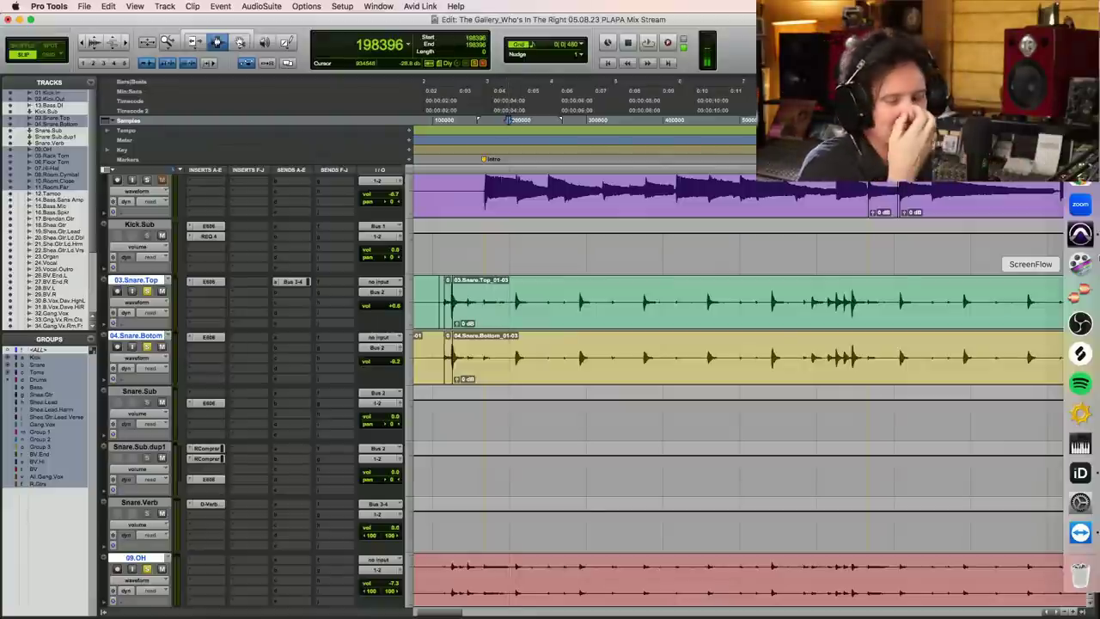
{"action": "key", "text": "space"}
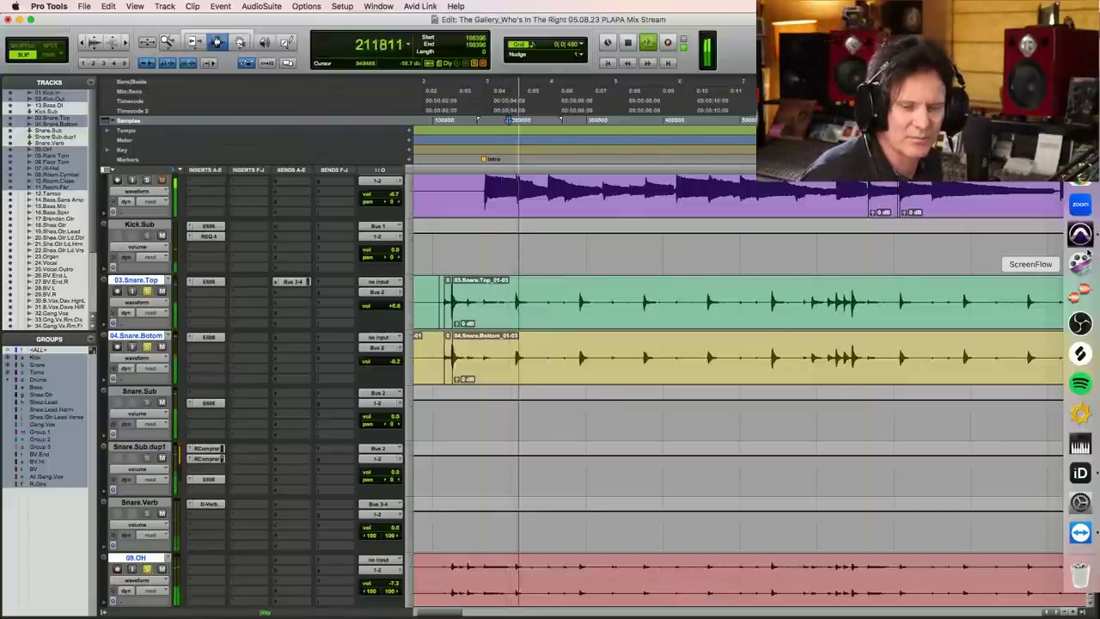
{"action": "key", "text": "space"}
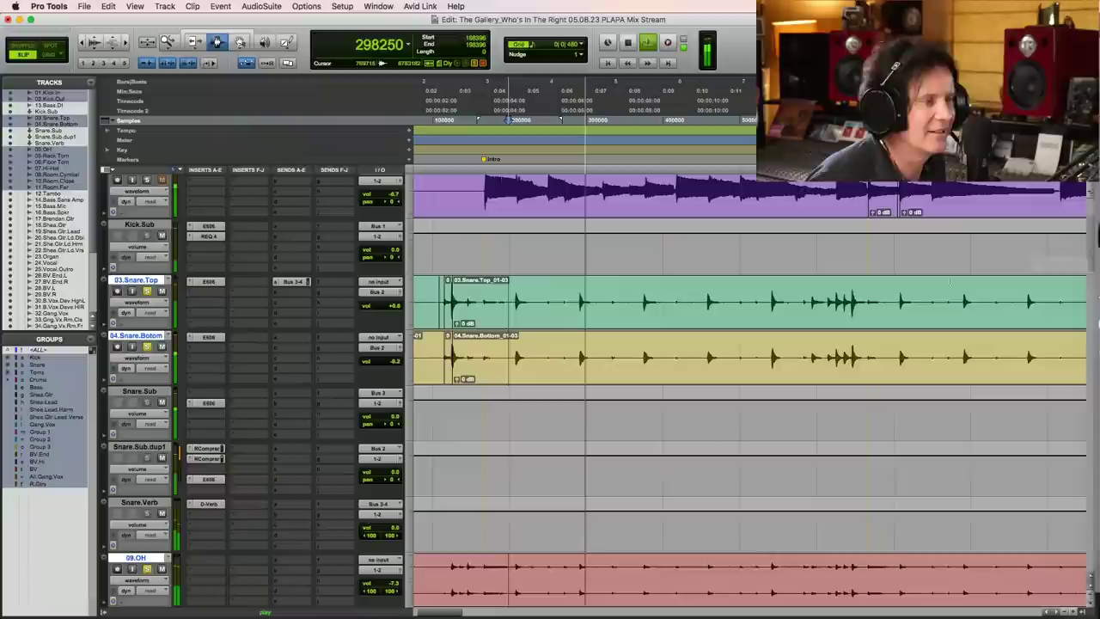
{"action": "left_click", "coordinate": [485, 183]}
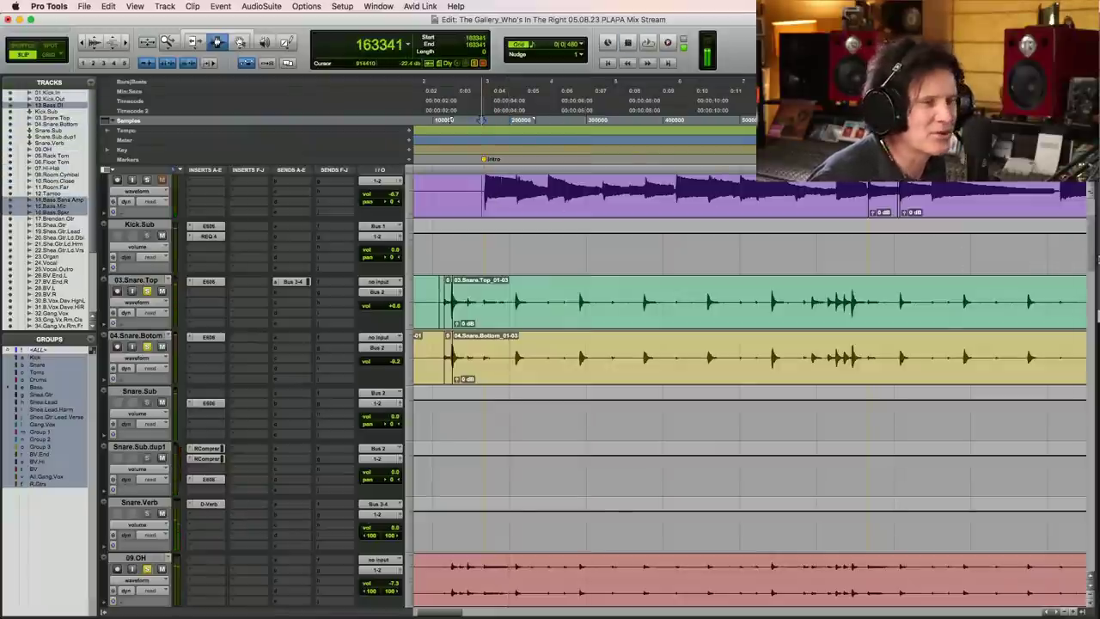
- Listen to the drum mix briefly from the bass entrance and again from a start point at sample 158120
{"action": "left_click_drag", "start_coordinate": [1093, 245], "coordinate": [1095, 189]}
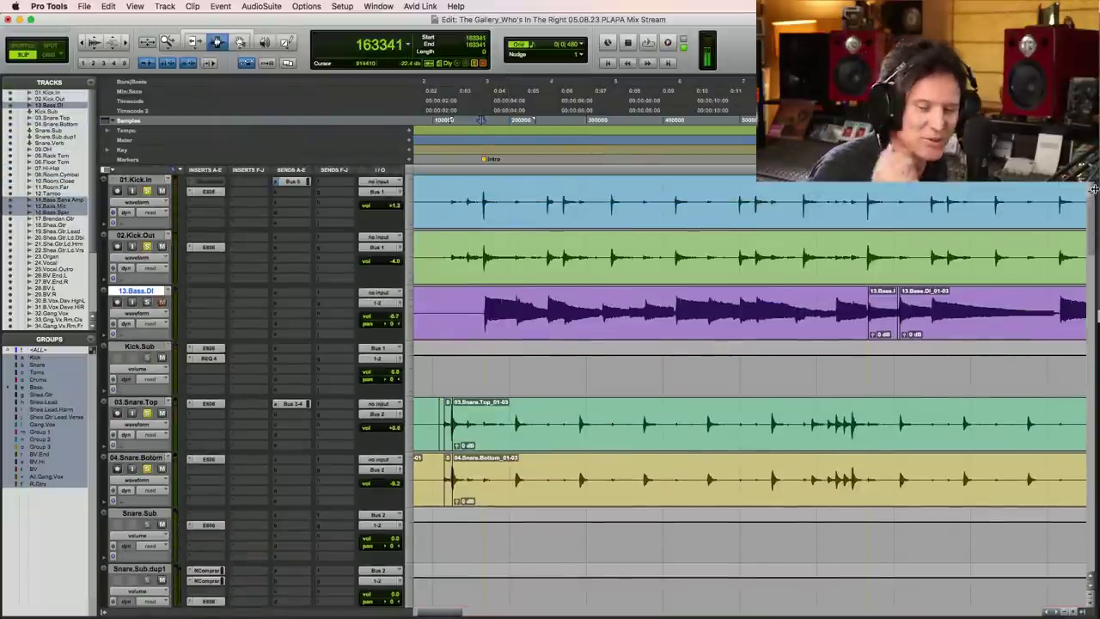
{"action": "key", "text": "space"}
{"action": "key", "text": "space"}
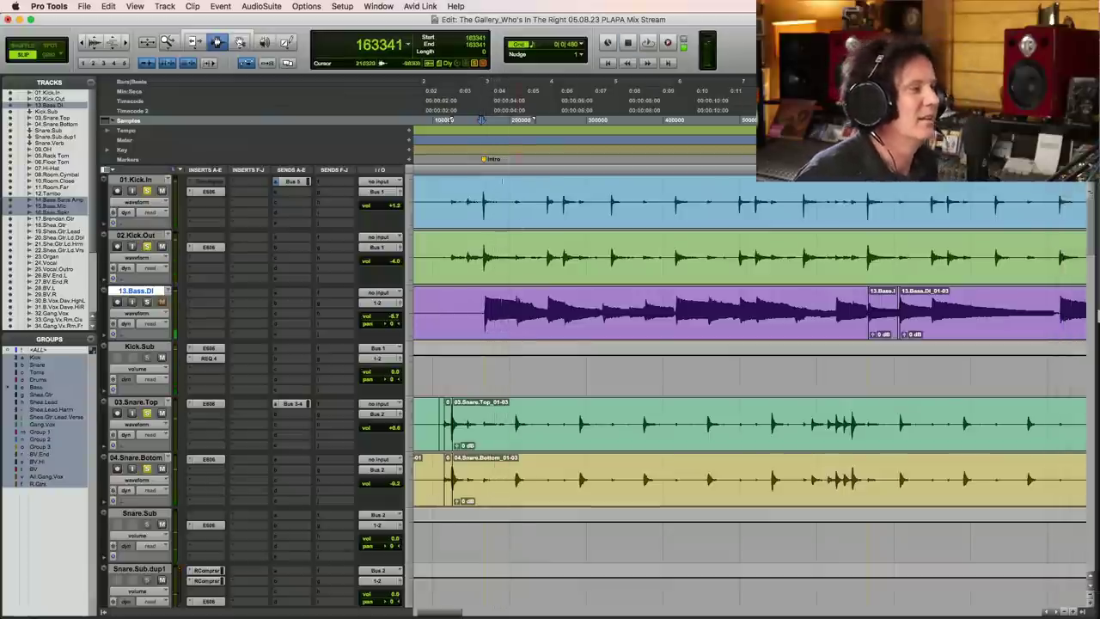
{"action": "left_click", "coordinate": [477, 195]}
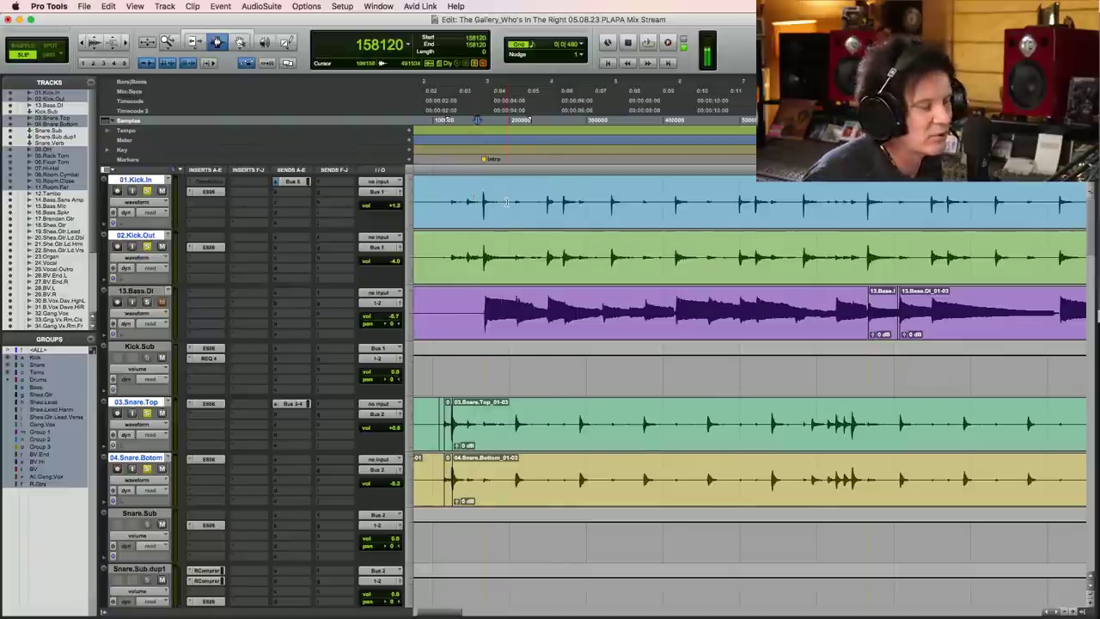
{"action": "key", "text": "space"}
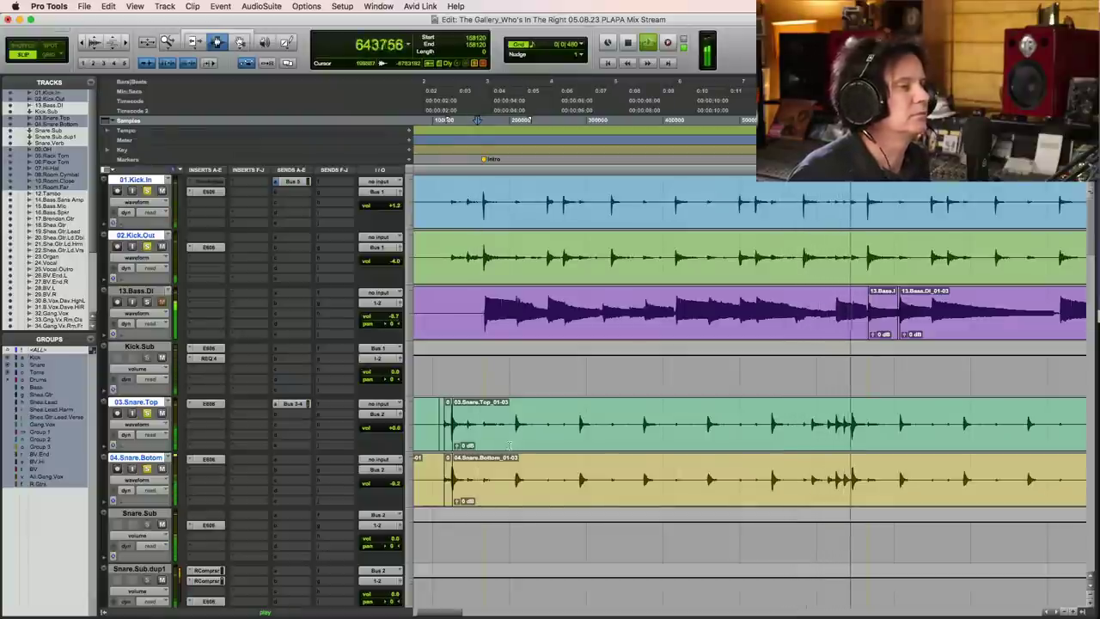
{"action": "key", "text": "space"}
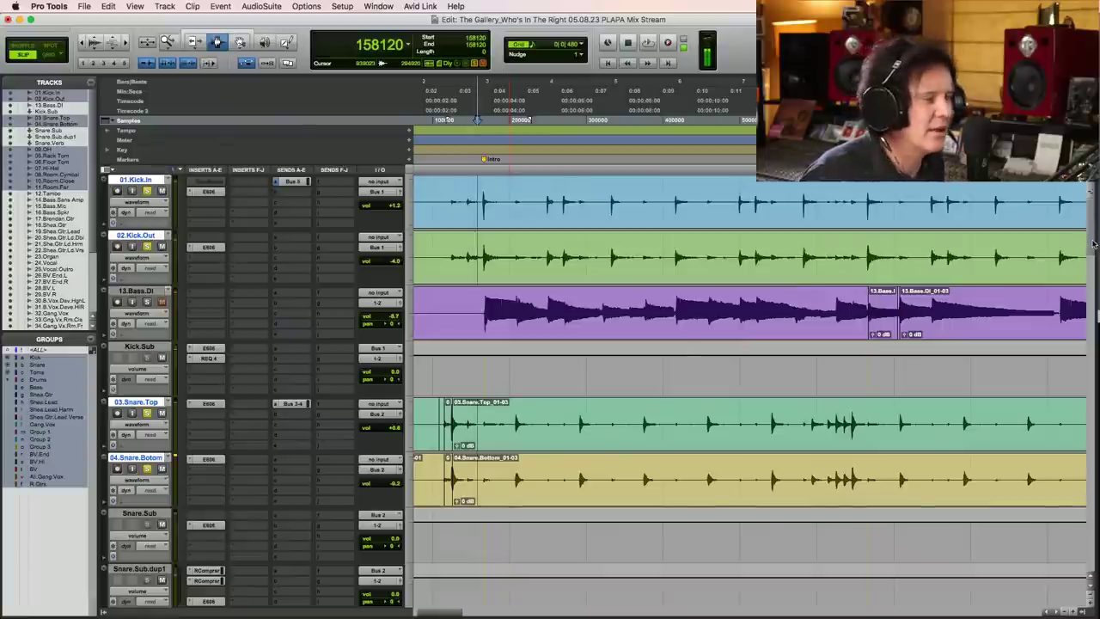
- Insert the stereo REQ 2 equalizer on the 10.Room.Close track
{"action": "left_click", "coordinate": [151, 347]}
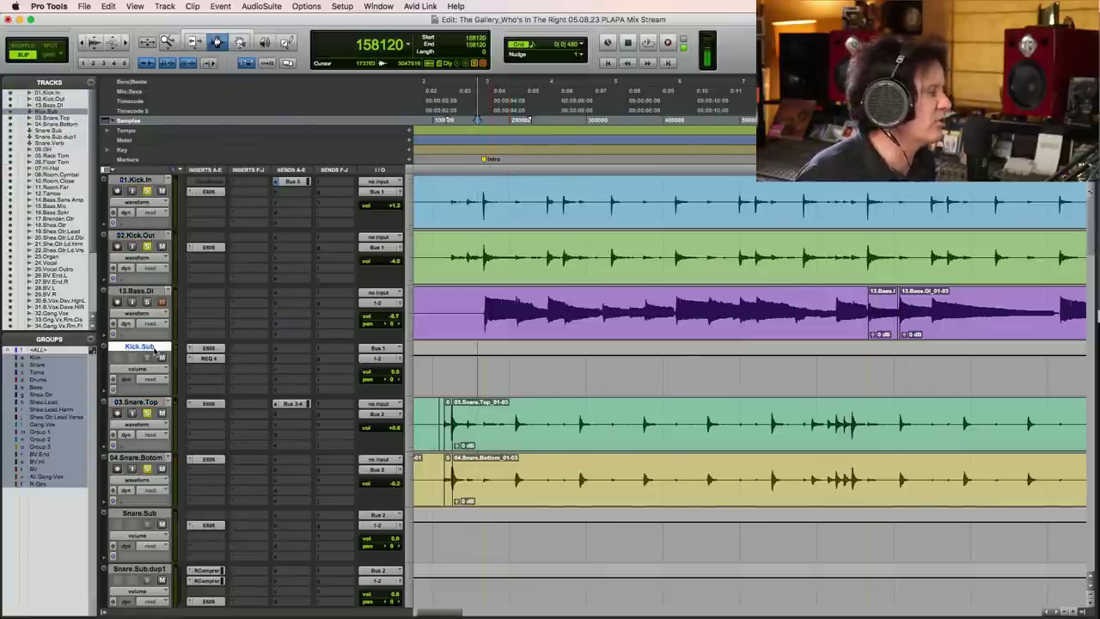
{"action": "left_click_drag", "start_coordinate": [1092, 241], "coordinate": [1093, 318]}
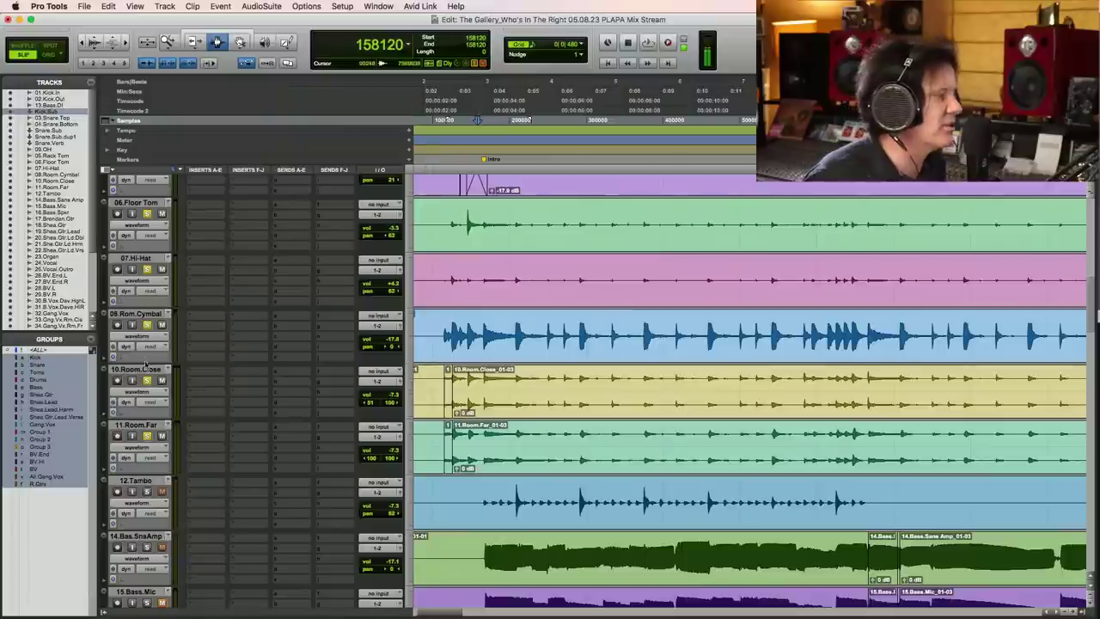
{"action": "left_click", "coordinate": [202, 374]}
{"action": "mouse_move", "coordinate": [243, 372]}
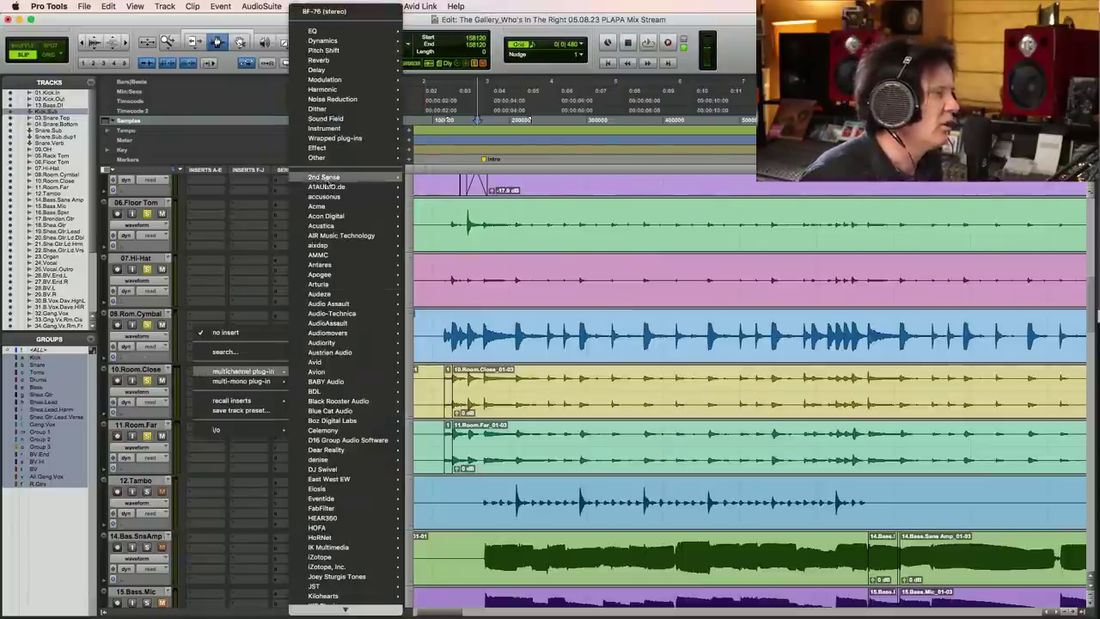
{"action": "mouse_move", "coordinate": [313, 31]}
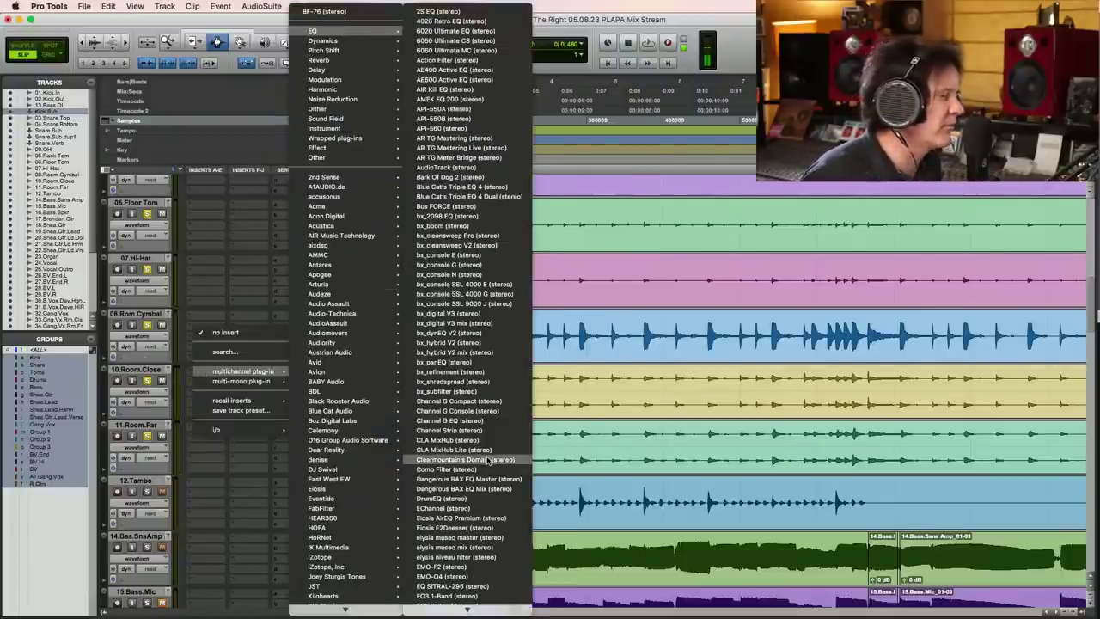
{"action": "scroll", "coordinate": [486, 458], "scroll_direction": "down", "scroll_amount": 5}
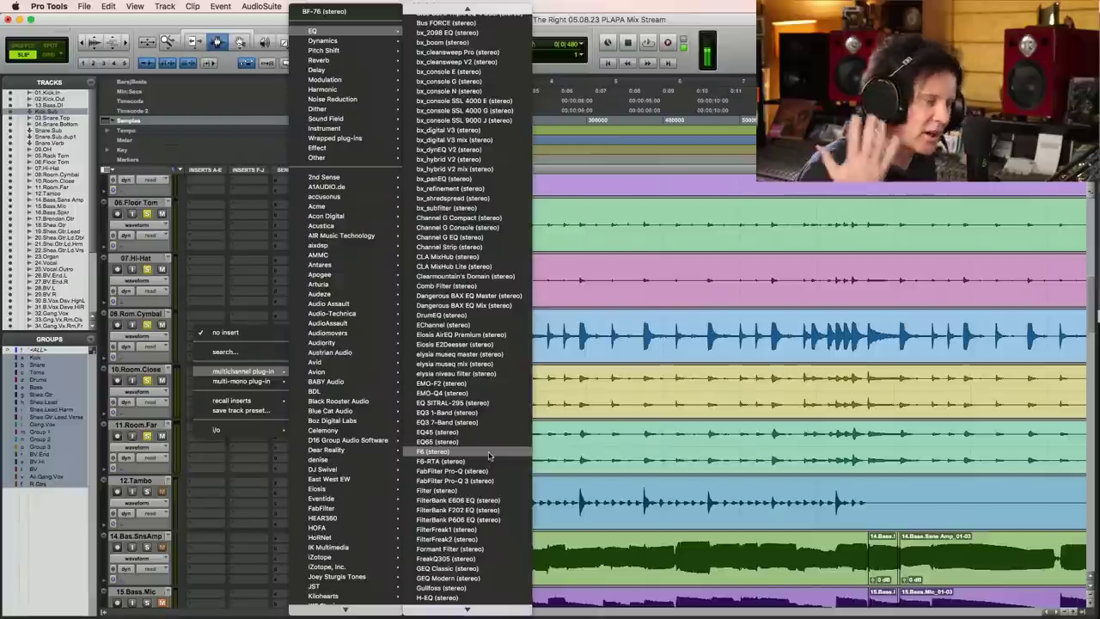
{"action": "scroll", "coordinate": [501, 489], "scroll_direction": "down", "scroll_amount": 10}
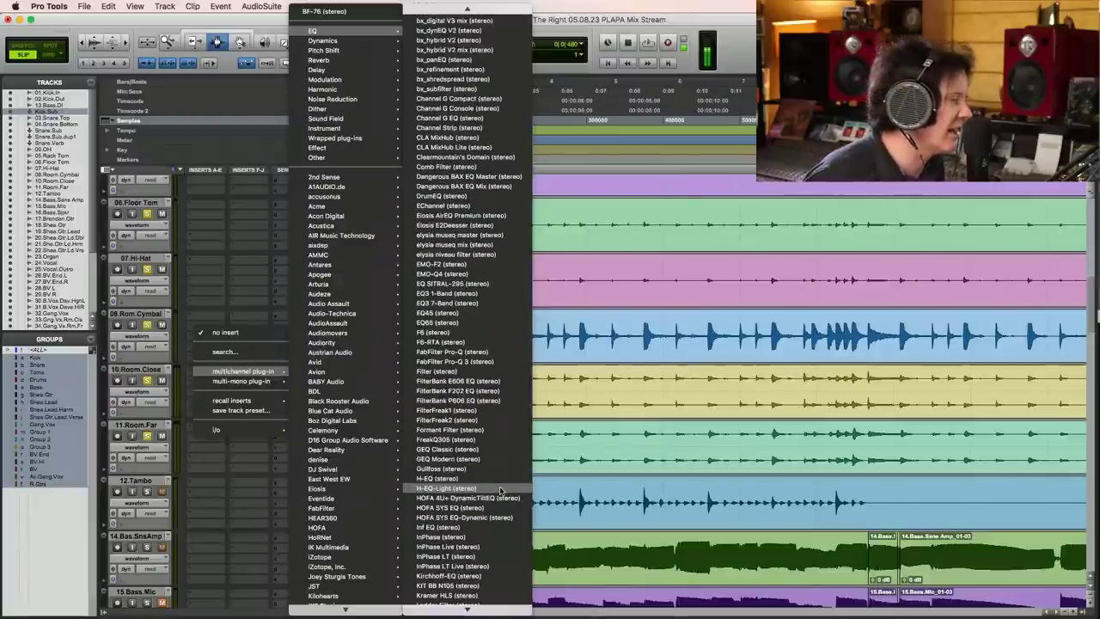
{"action": "scroll", "coordinate": [501, 490], "scroll_direction": "down", "scroll_amount": 20}
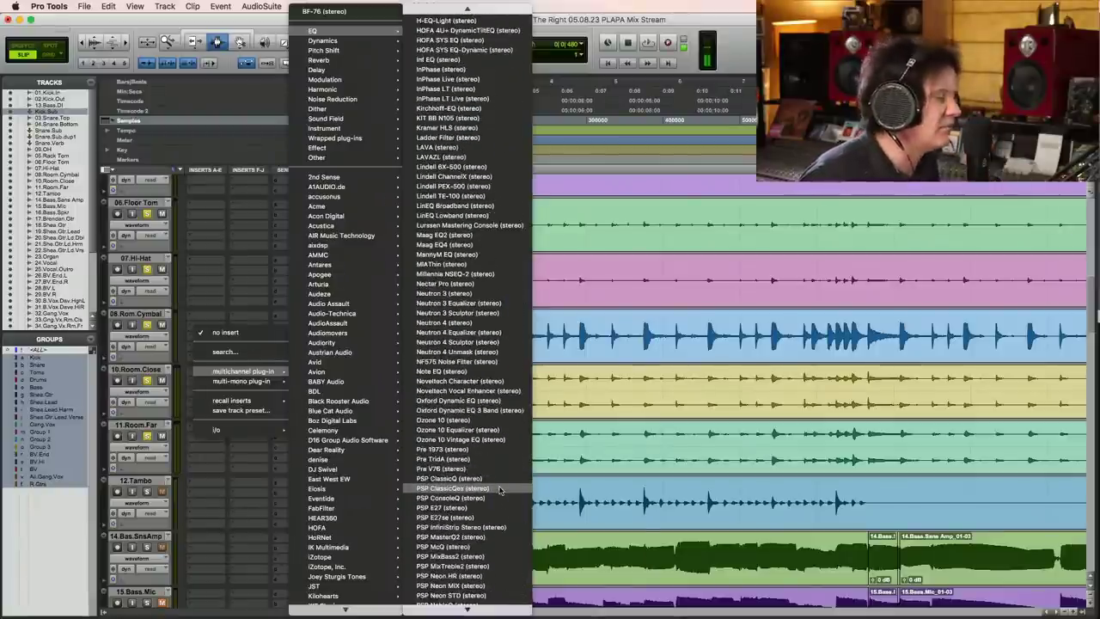
{"action": "left_click", "coordinate": [481, 543]}
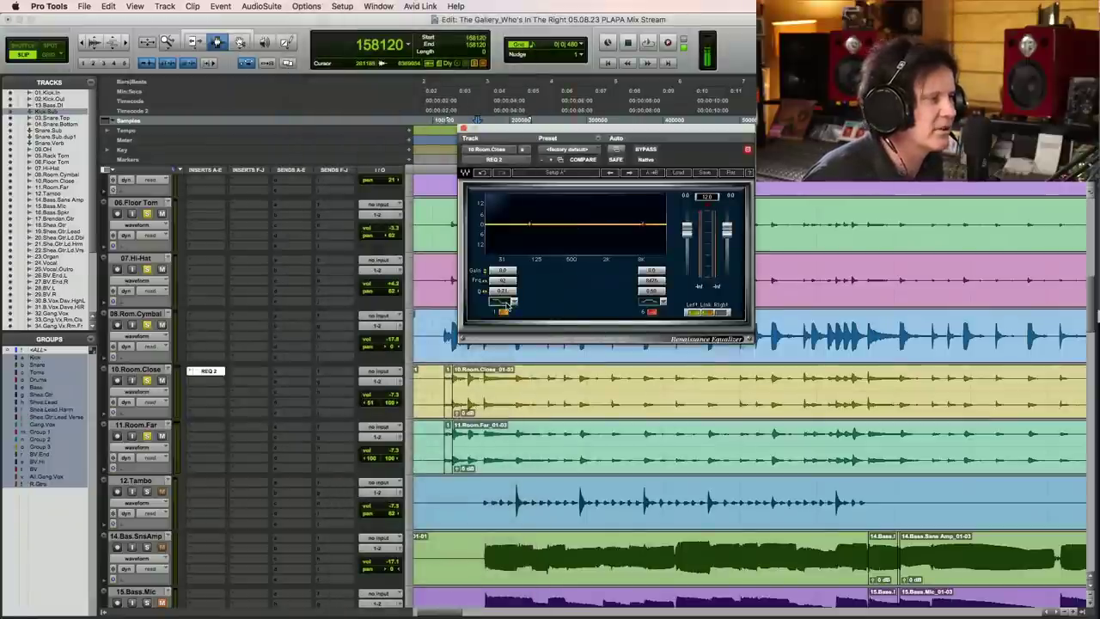
- High-pass 10.Room.Close at about 106 Hz, cut 4.2 dB around 358 Hz, and copy the REQ 2 to 11.Room.Far
{"action": "left_click_drag", "start_coordinate": [508, 289], "coordinate": [509, 282]}
{"action": "left_click", "coordinate": [658, 291]}
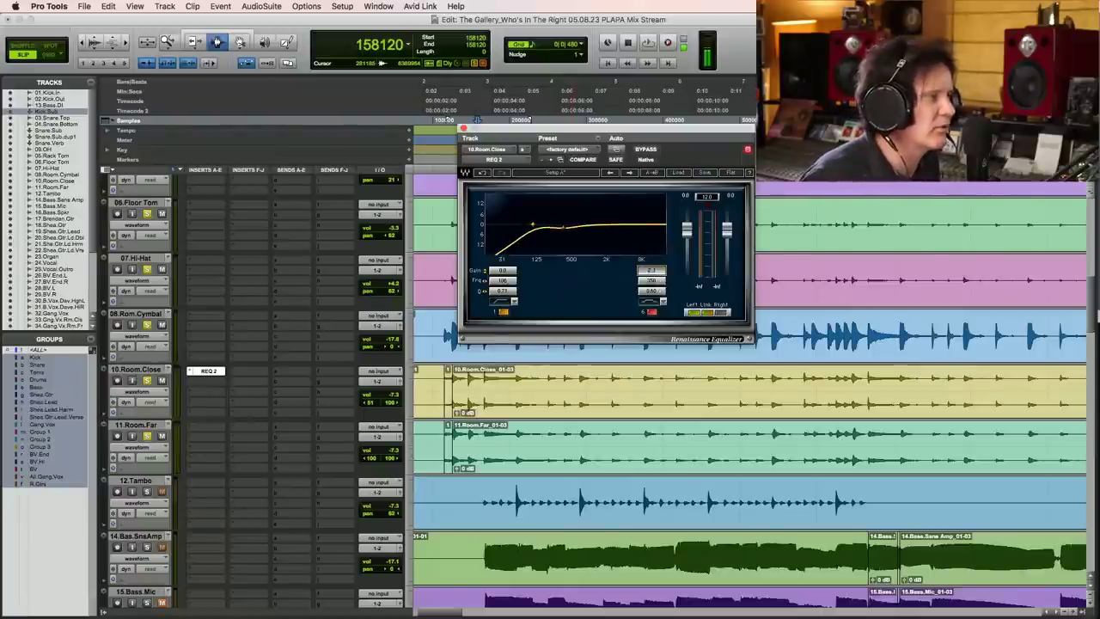
{"action": "left_click", "coordinate": [206, 371]}
- Compare the drum mix from sample 105910 with both room-mic REQ 2 equalizers active, bypassed, and active again
{"action": "left_click", "coordinate": [460, 396]}
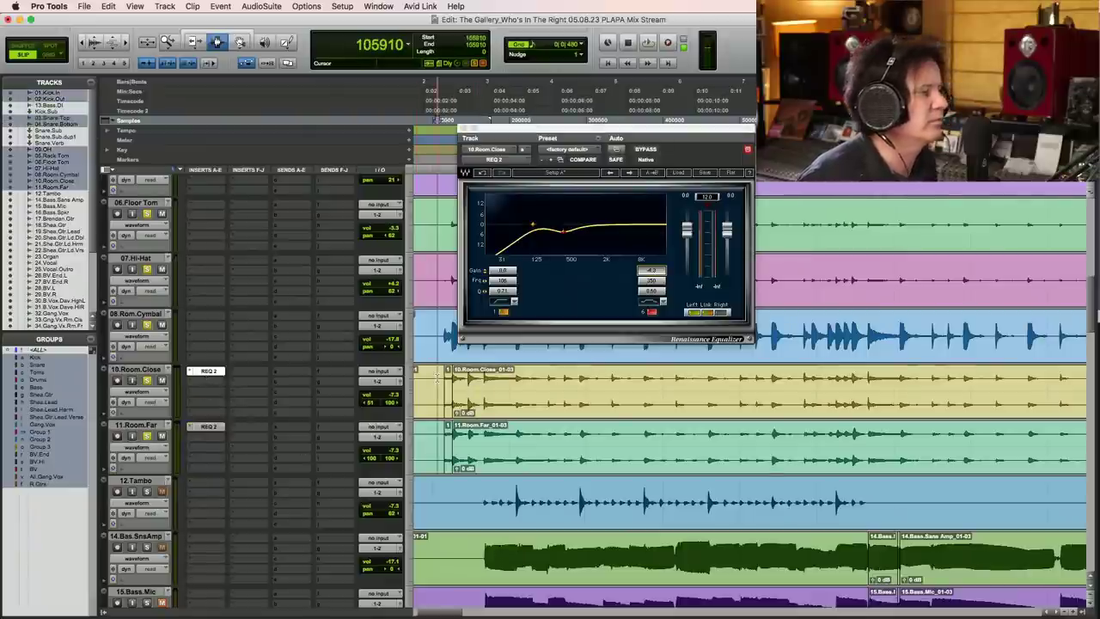
{"action": "key", "text": "space"}
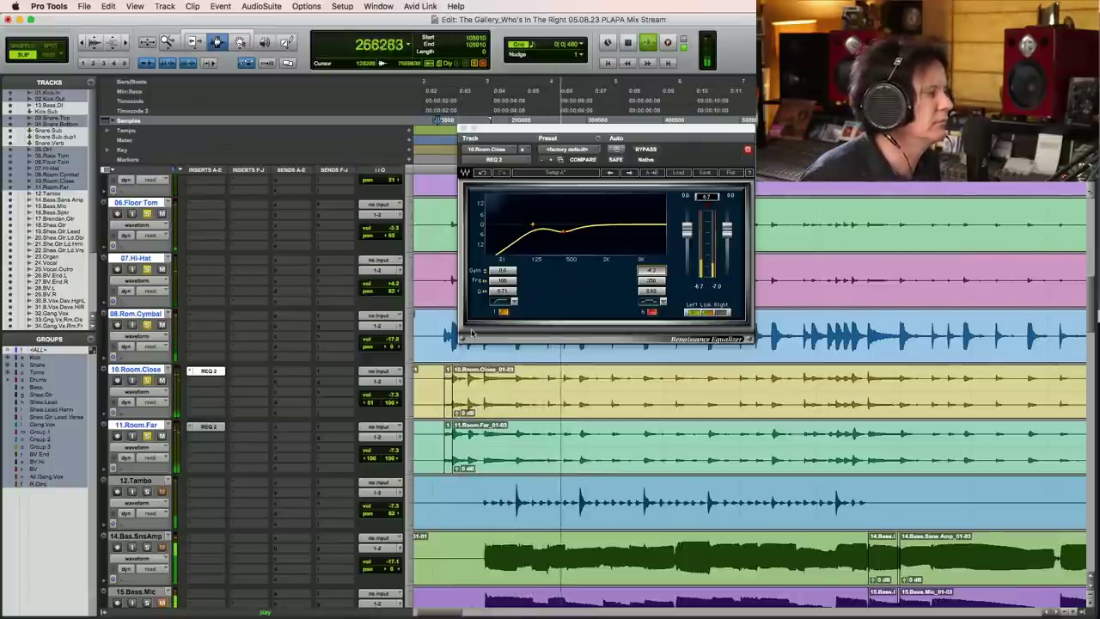
{"action": "key", "text": "space"}
{"action": "left_click", "coordinate": [212, 374], "text": "super"}
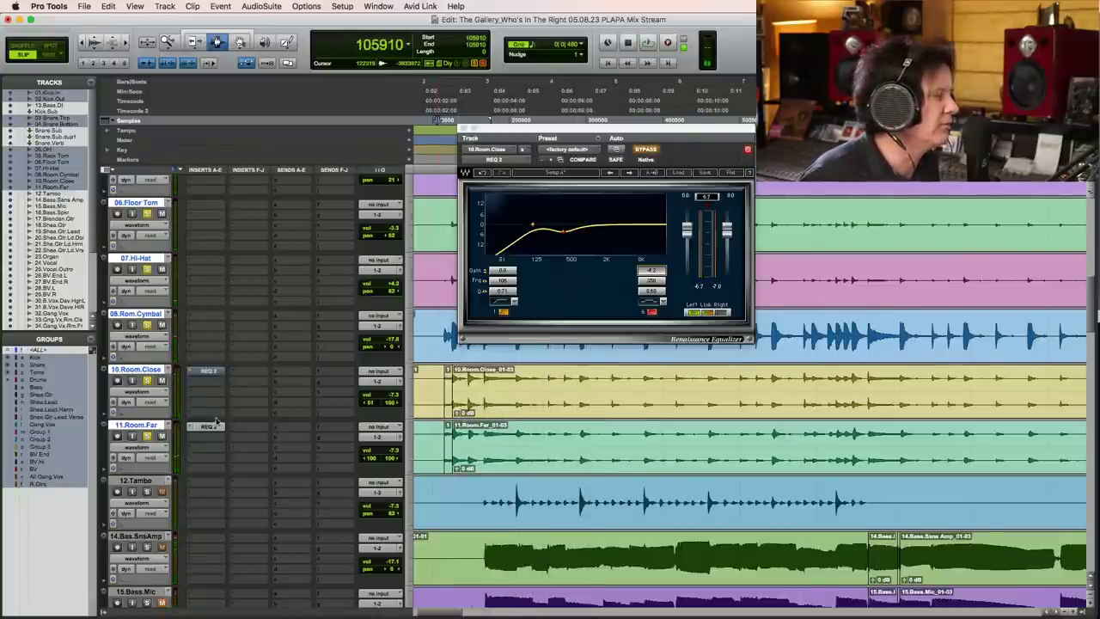
{"action": "key", "text": "space"}
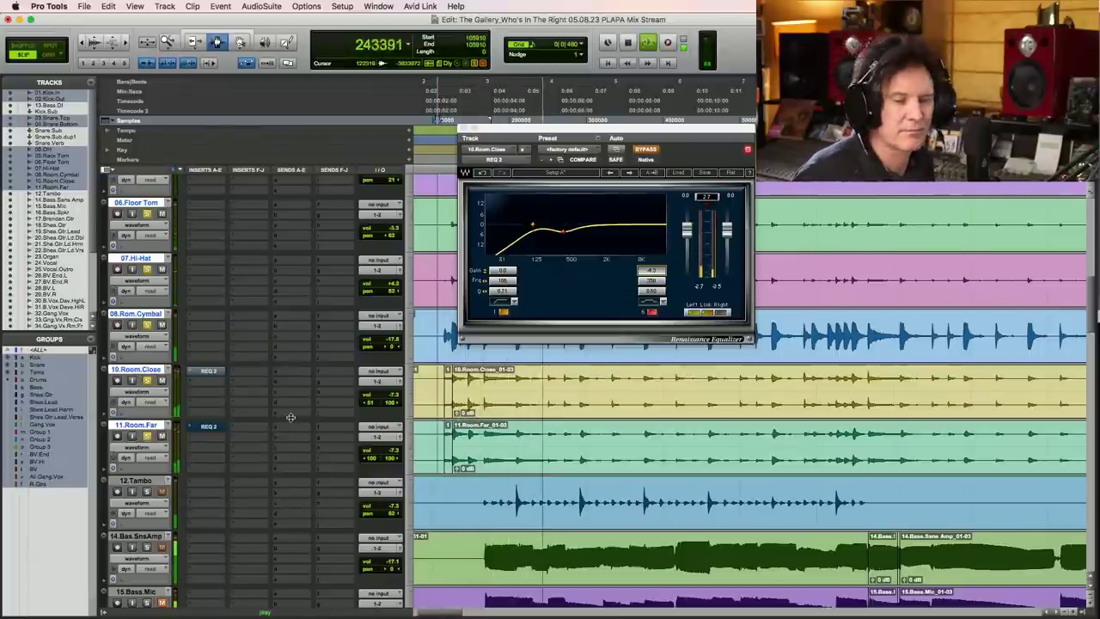
{"action": "key", "text": "space"}
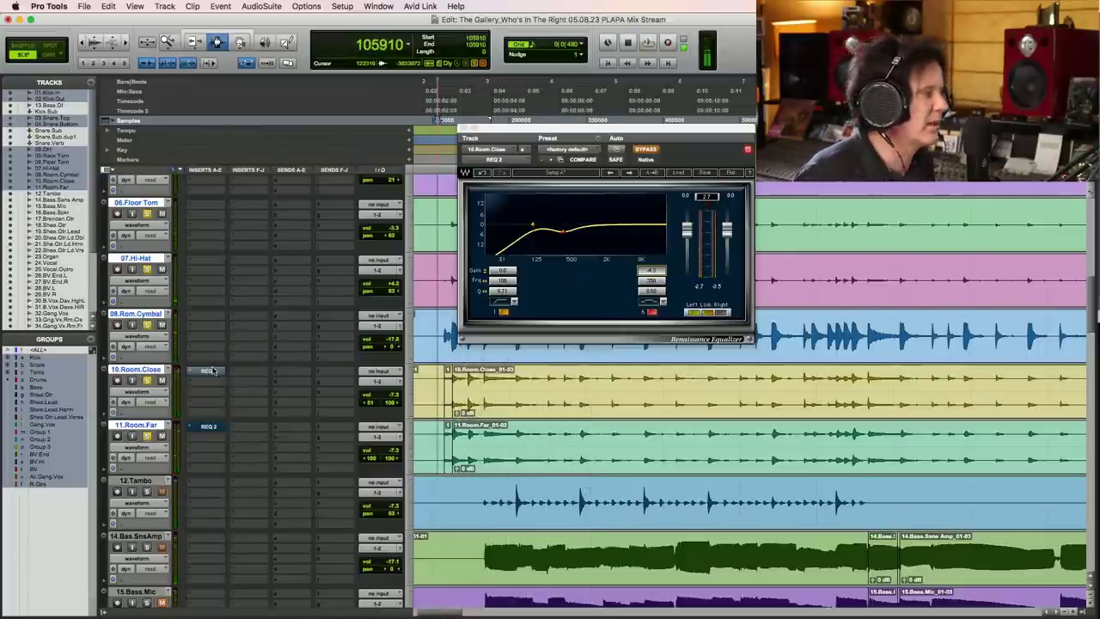
{"action": "left_click", "coordinate": [211, 375], "text": "super"}
{"action": "key", "text": "space"}
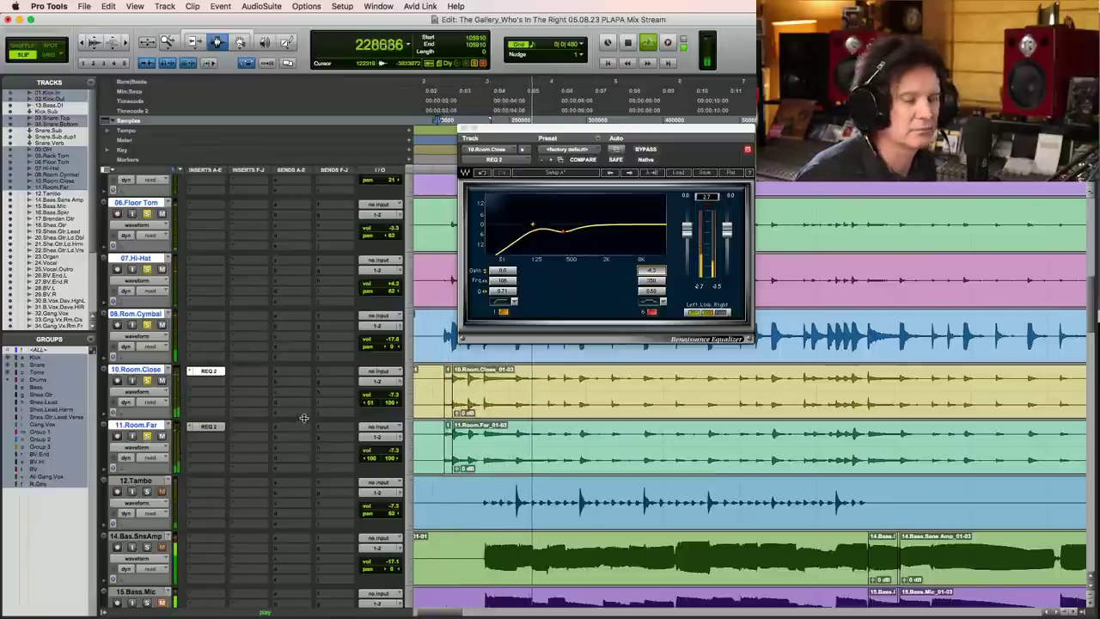
{"action": "key", "text": "space"}
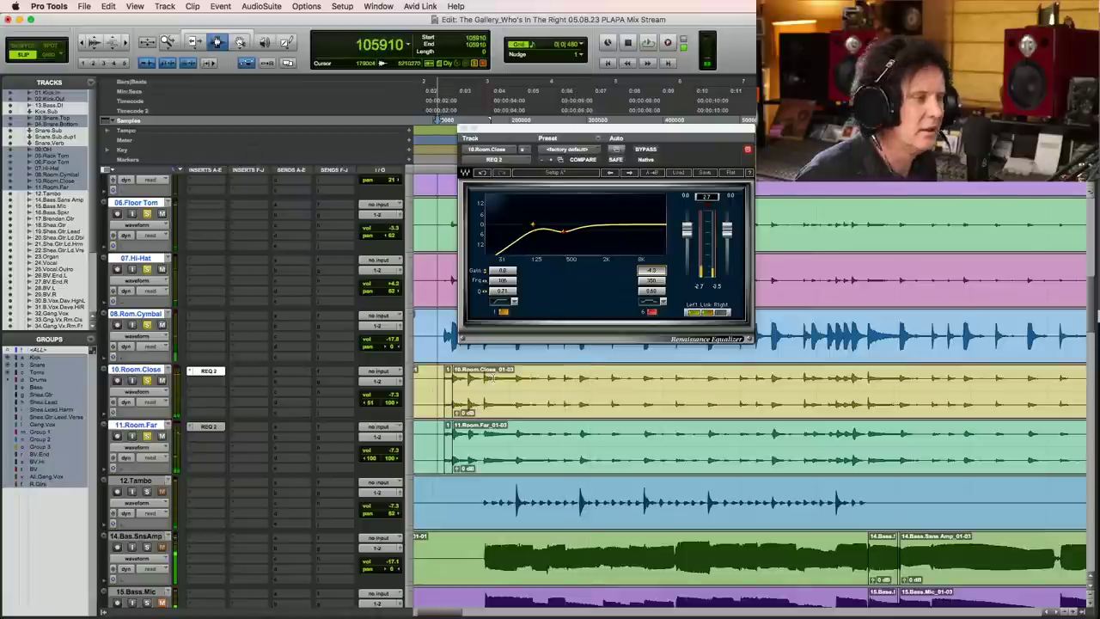
- Raise the high-pass frequency of the 10.Room.Close REQ 2 to 125 Hz, copy it to 11.Room.Far, and close the plug-in
{"action": "left_click", "coordinate": [509, 387]}
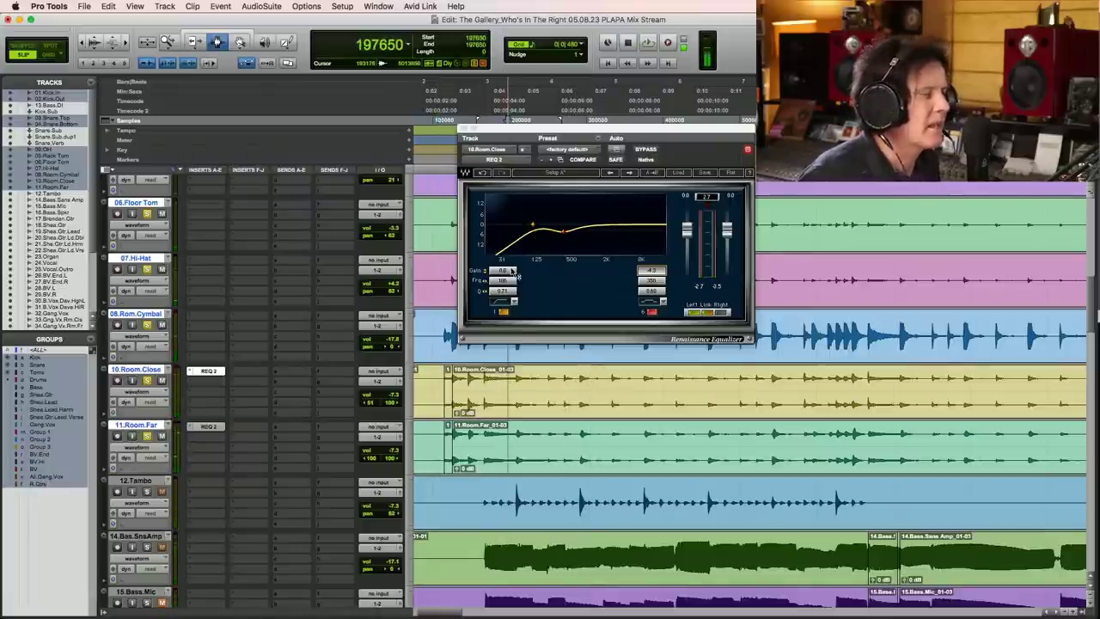
{"action": "left_click", "coordinate": [507, 284]}
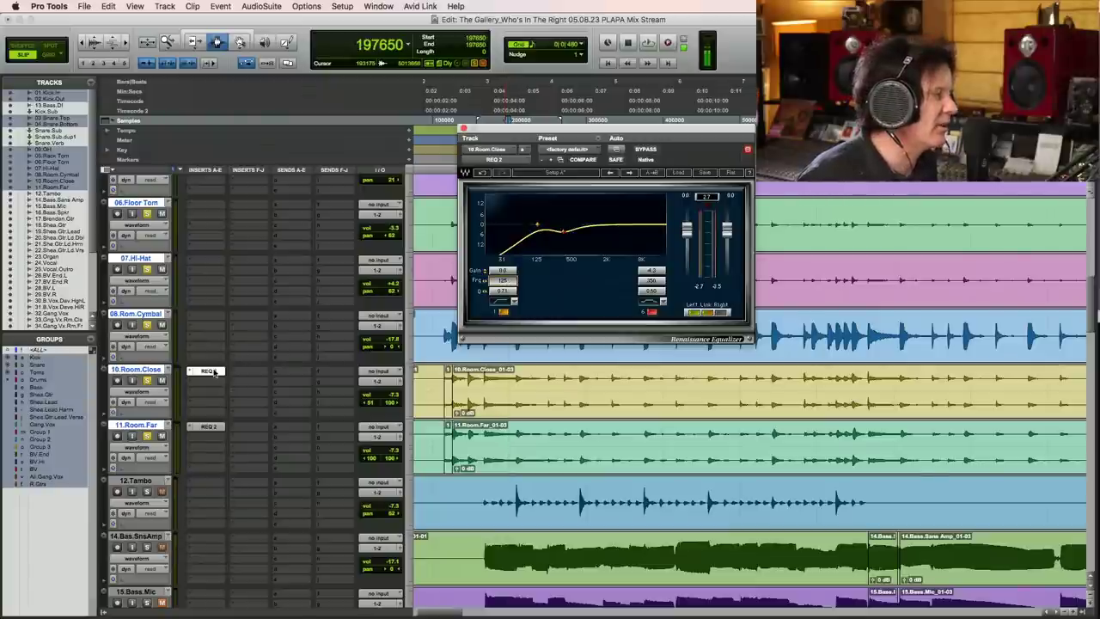
{"action": "left_click", "coordinate": [210, 425]}
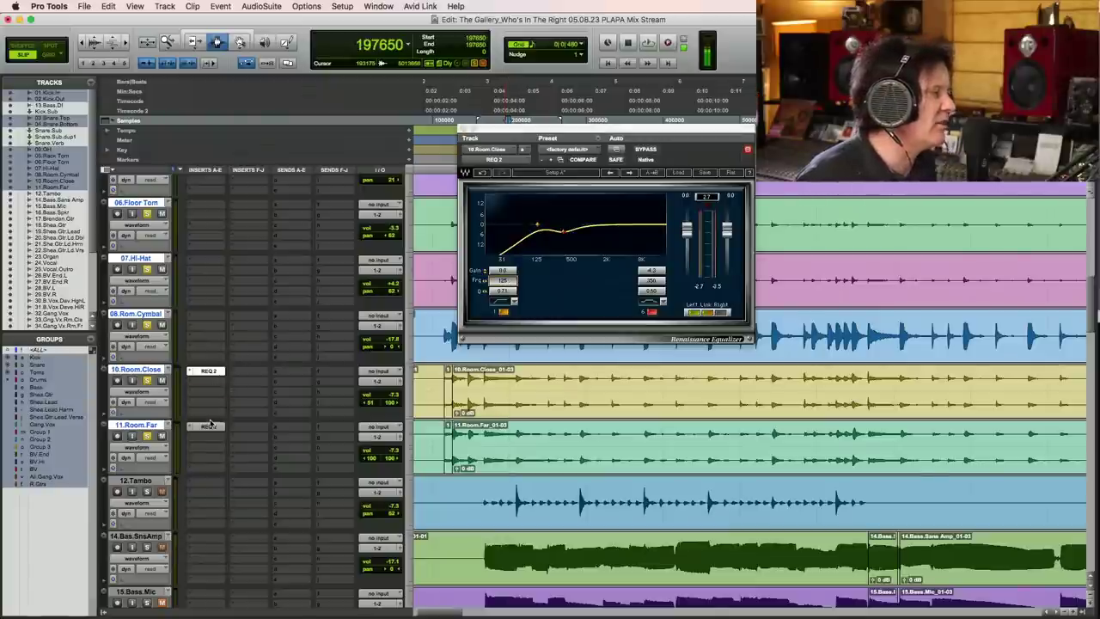
{"action": "left_click", "coordinate": [465, 127]}
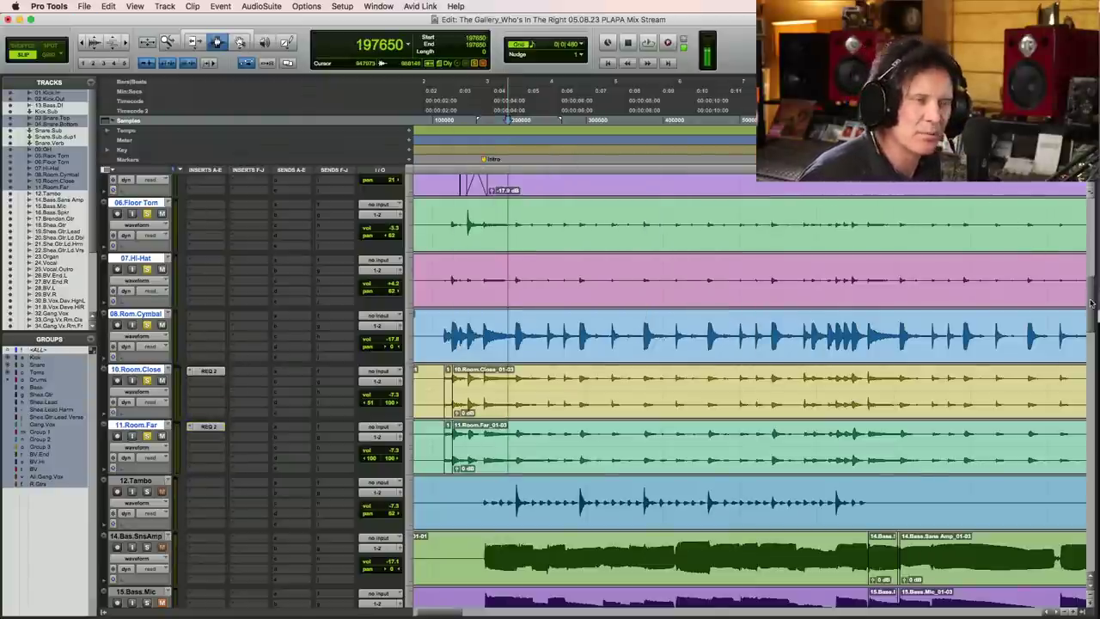
- Move the start point to sample 120082 and copy the REQ 2 equalizer from 10.Room.Close to the 09.OH track
{"action": "left_click_drag", "start_coordinate": [1092, 303], "coordinate": [1092, 193]}
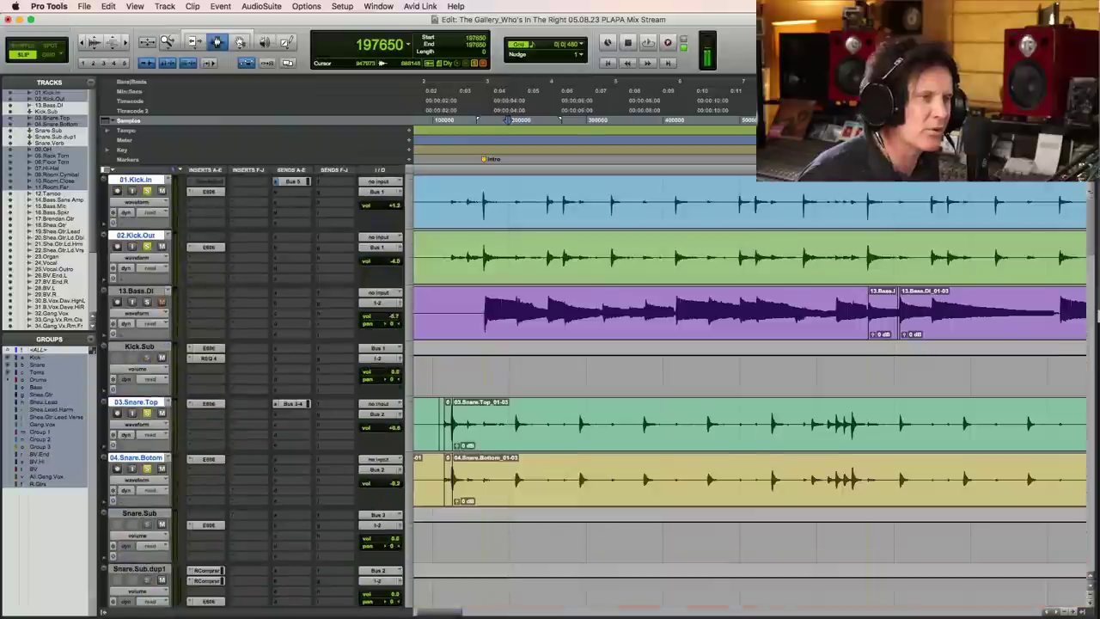
{"action": "left_click", "coordinate": [483, 207]}
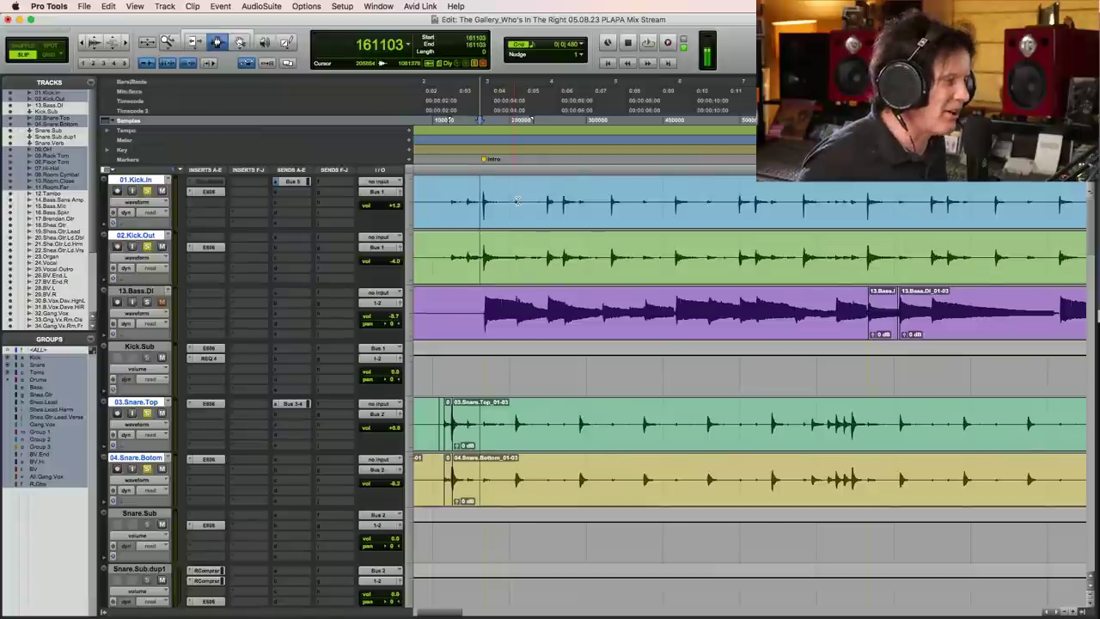
{"action": "left_click", "coordinate": [448, 258]}
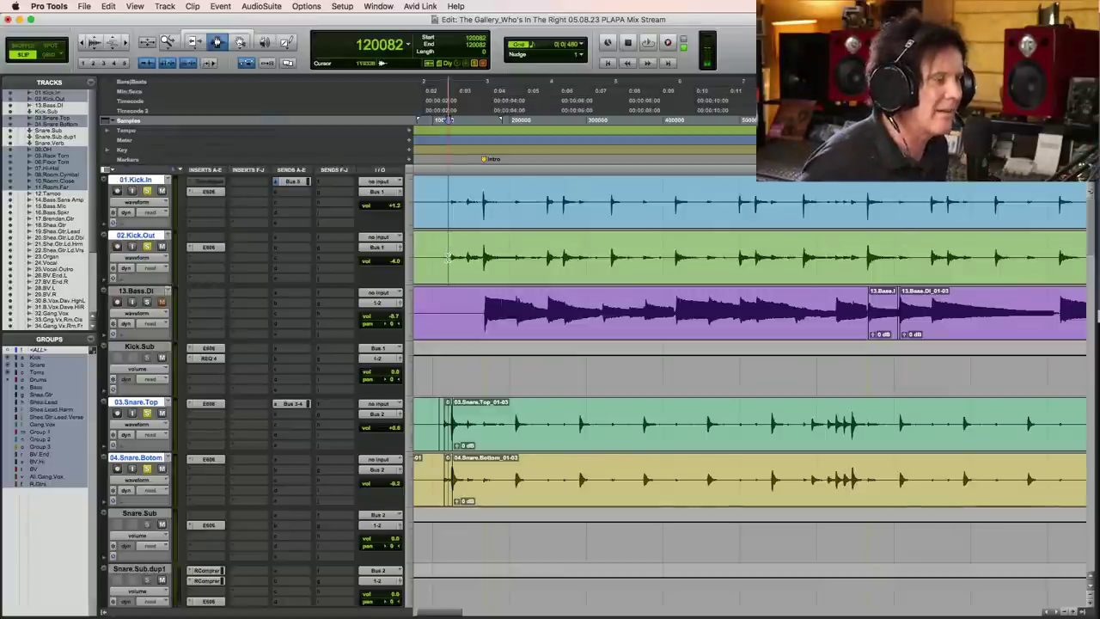
{"action": "scroll", "coordinate": [1093, 257], "scroll_direction": "down", "scroll_amount": 10}
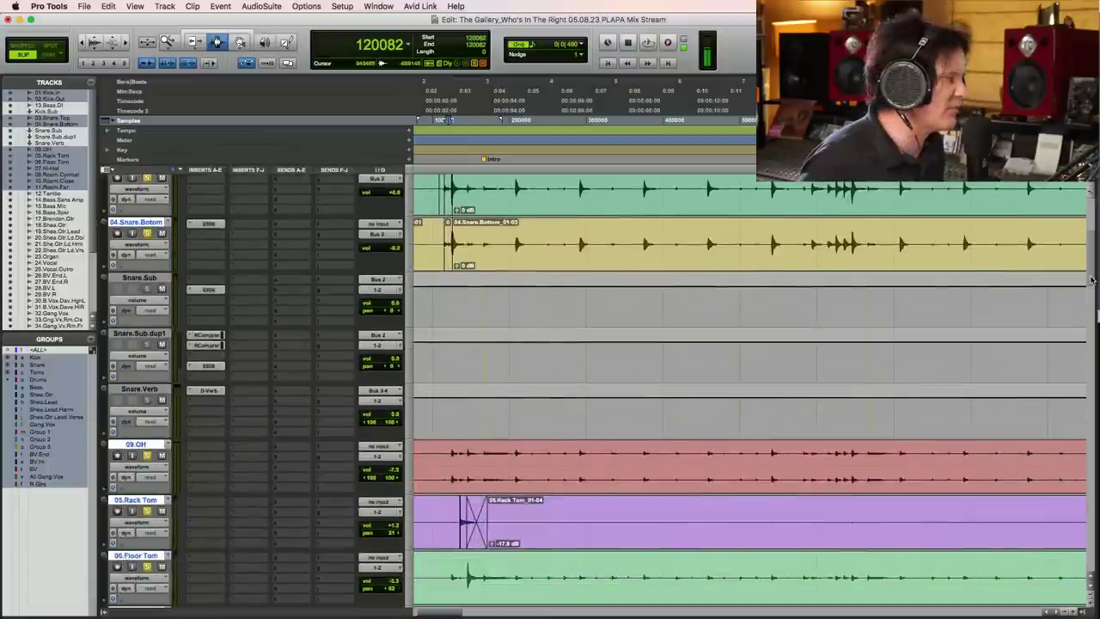
{"action": "scroll", "coordinate": [1095, 301], "scroll_direction": "down", "scroll_amount": 4}
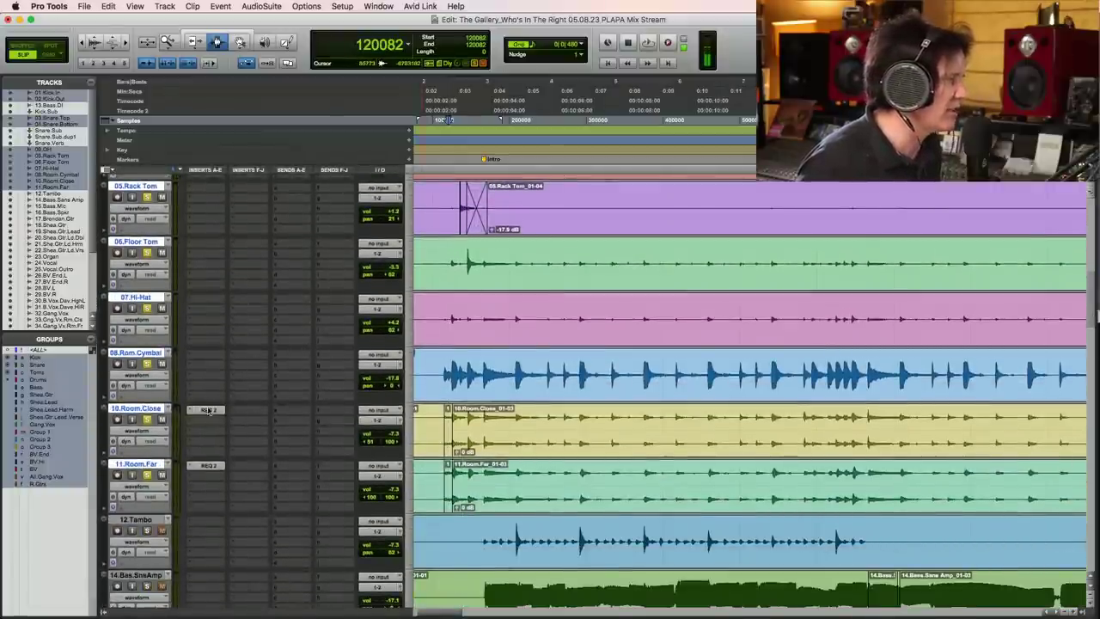
{"action": "scroll", "coordinate": [208, 410], "scroll_direction": "up", "scroll_amount": 5}
{"action": "left_click_drag", "start_coordinate": [219, 392], "coordinate": [220, 392]}
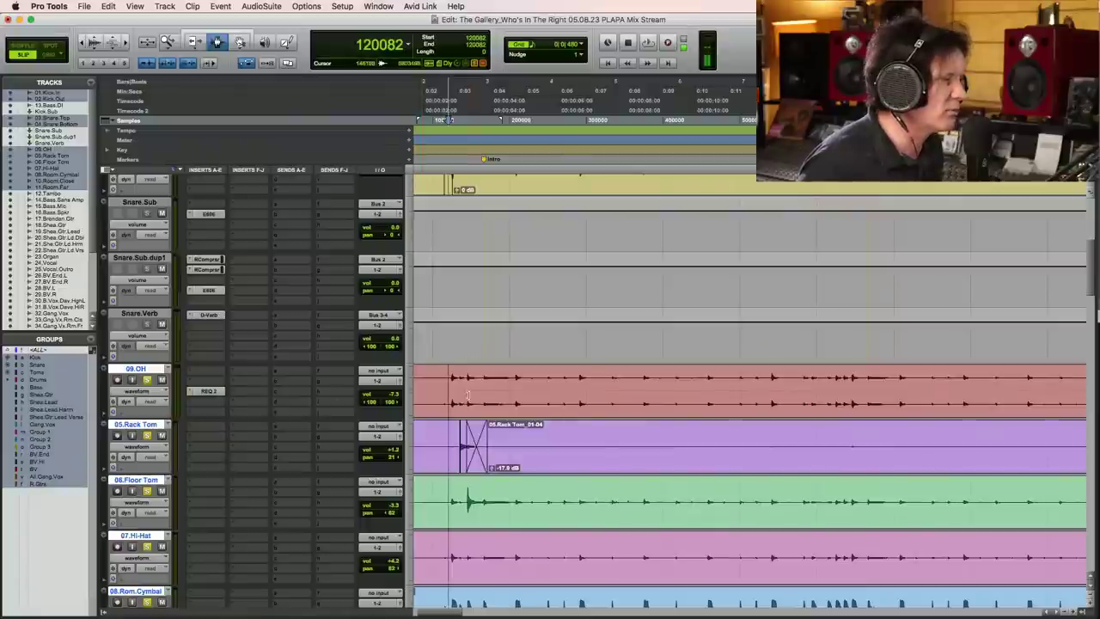
- Play the mix from sample 111131, set the Kick.Sub volume to +1.2 dB, and save the session
{"action": "left_click", "coordinate": [441, 389]}
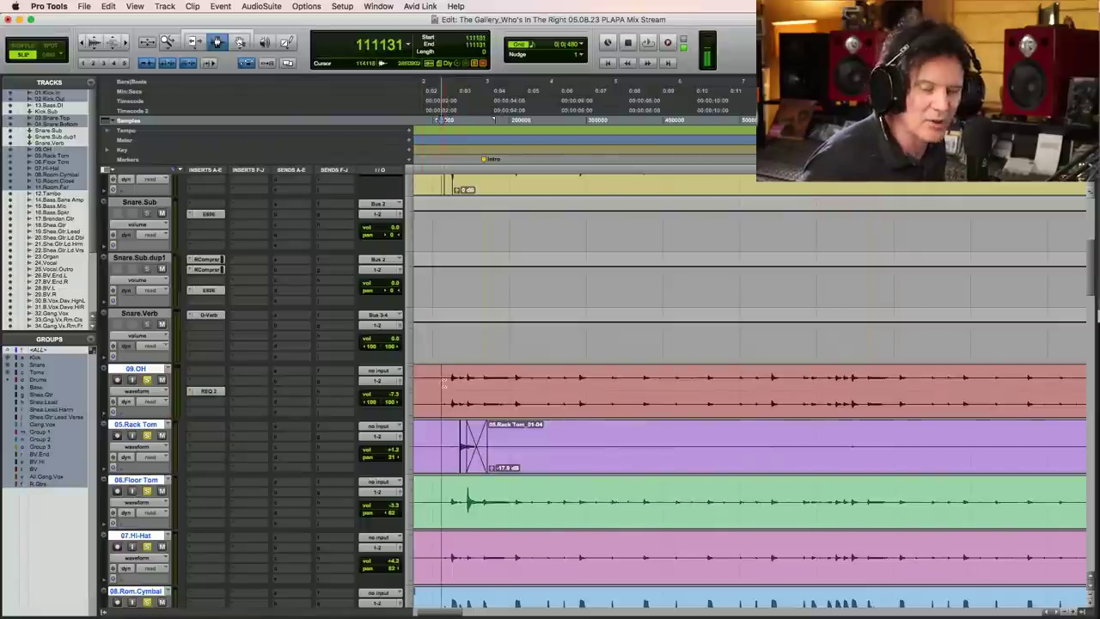
{"action": "key", "text": "space"}
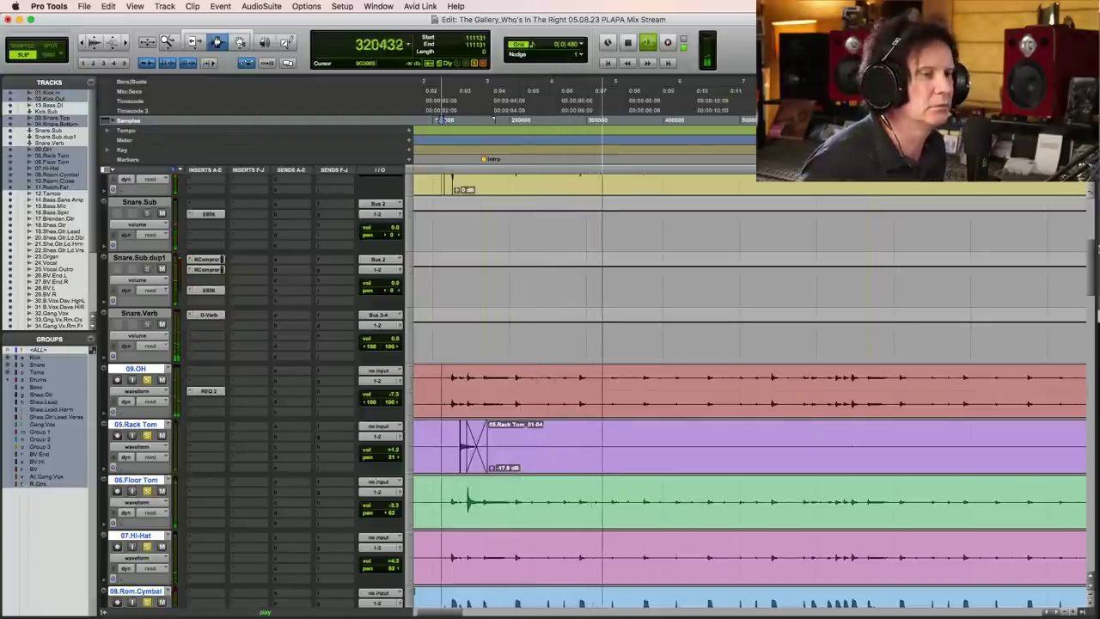
{"action": "scroll", "coordinate": [1096, 220], "scroll_direction": "up", "scroll_amount": 10}
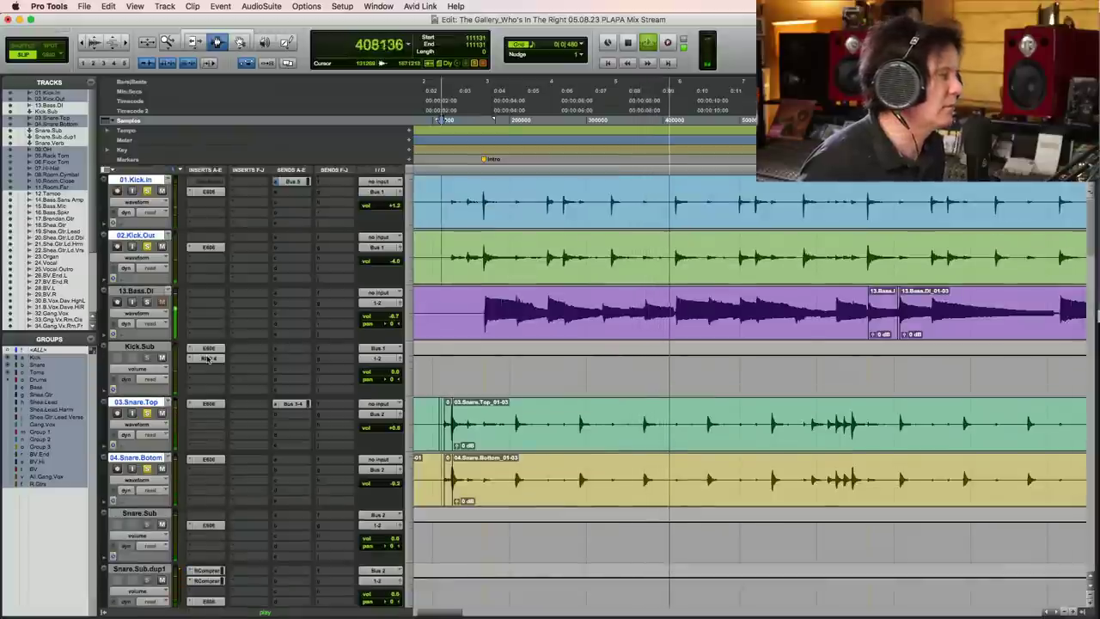
{"action": "left_click", "coordinate": [395, 375]}
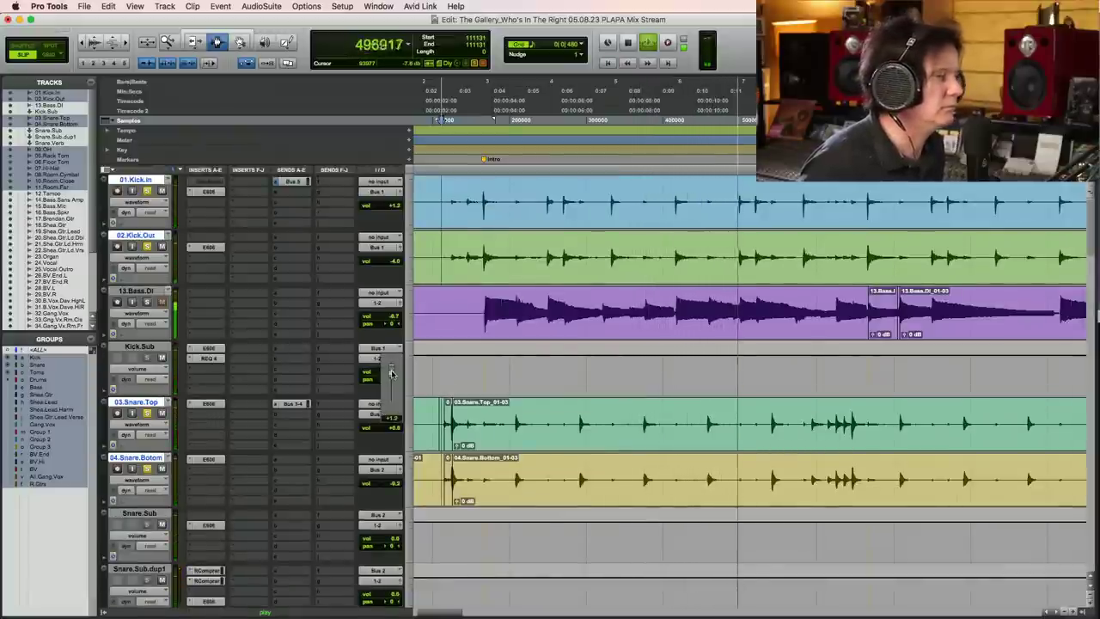
{"action": "left_click_drag", "start_coordinate": [391, 371], "coordinate": [393, 374]}
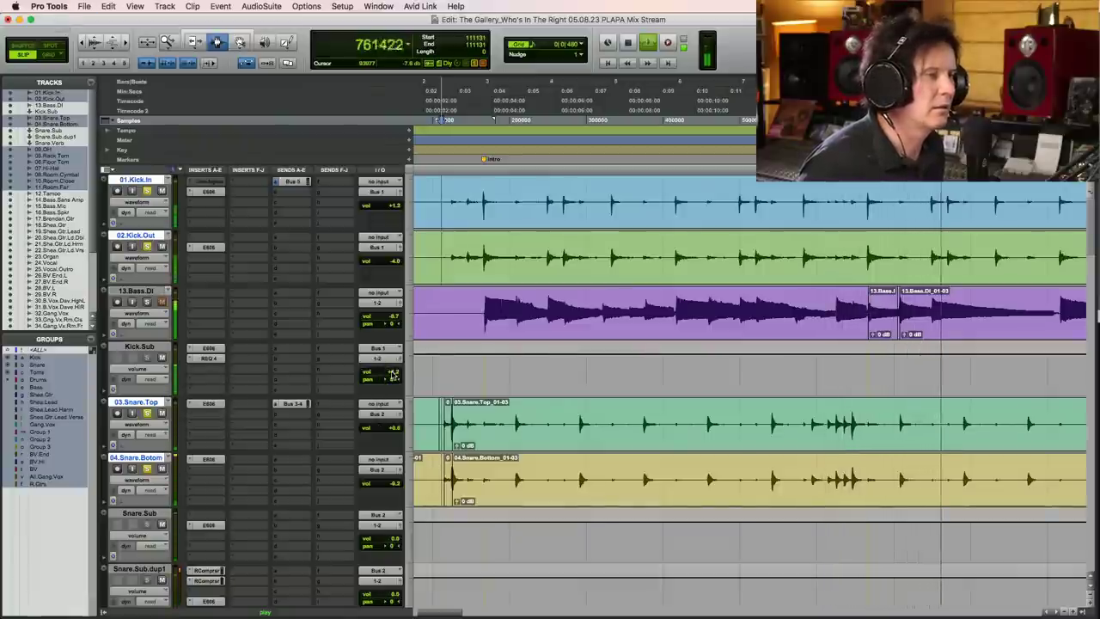
{"action": "key", "text": "super+s"}
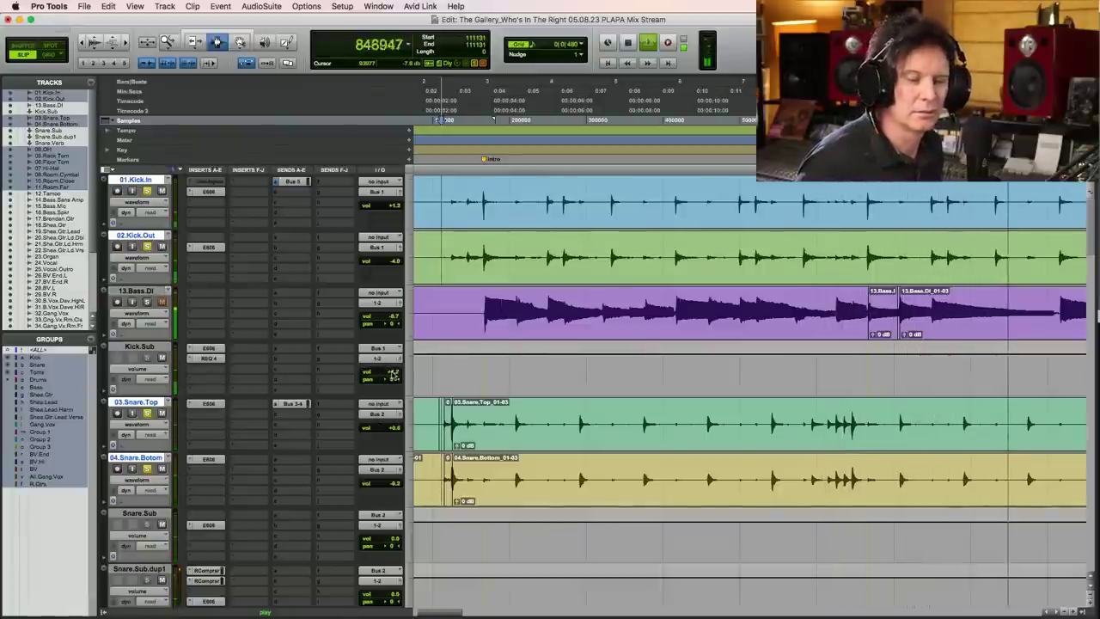
{"action": "key", "text": "space"}
- Duplicate the Kick.Sub track once and shift the duplicate's inserts down to free its first insert slot
{"action": "left_click", "coordinate": [149, 346]}
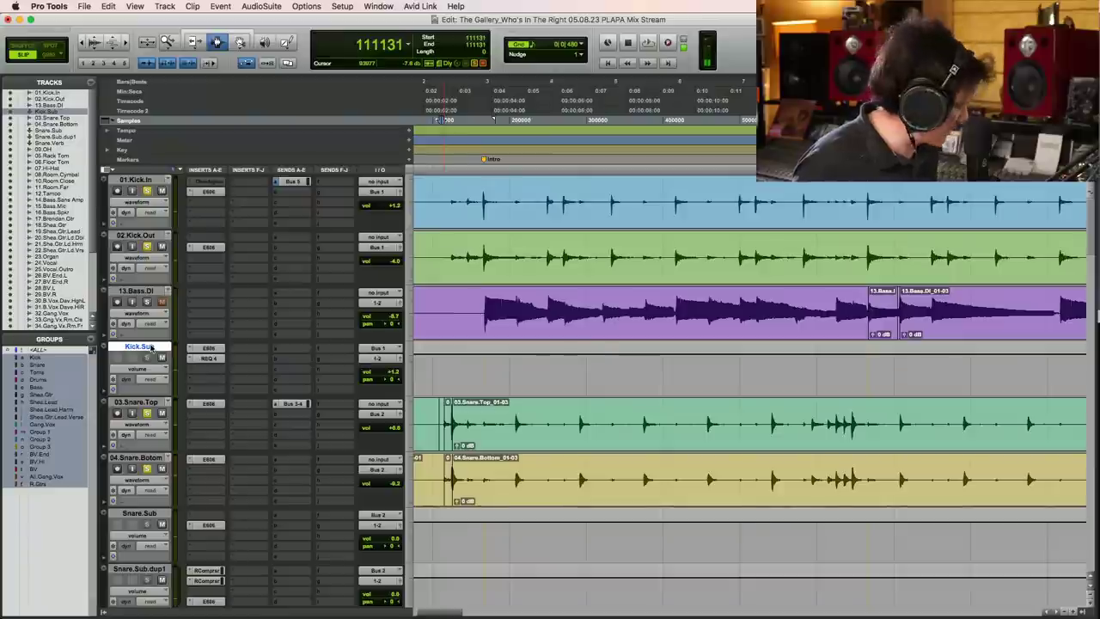
{"action": "key", "text": "alt+shift+d"}
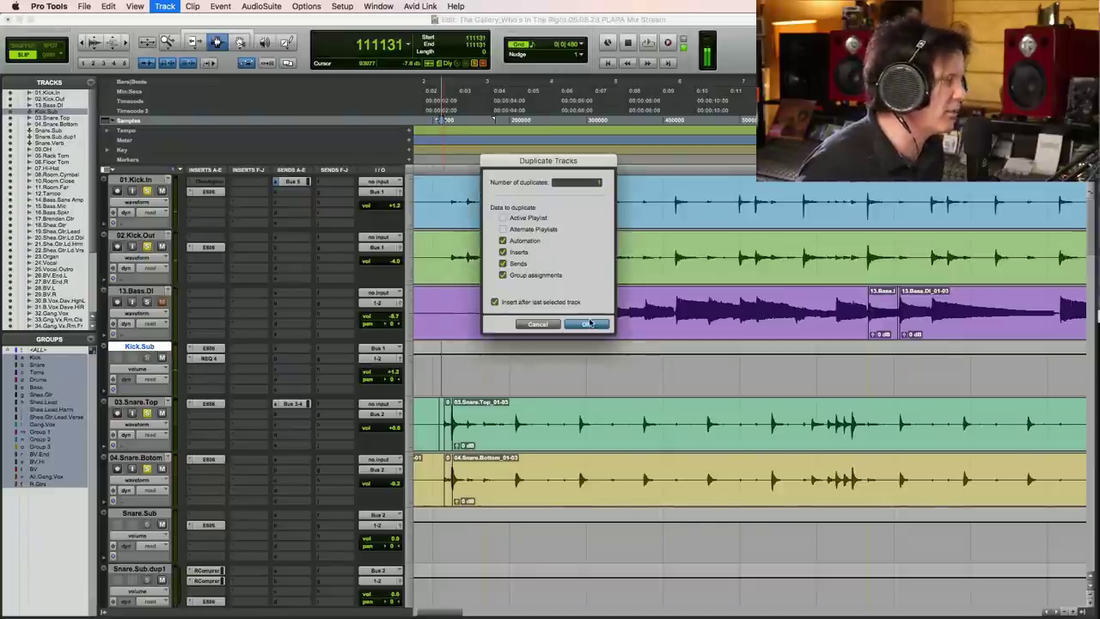
{"action": "left_click", "coordinate": [588, 324]}
{"action": "left_click_drag", "start_coordinate": [208, 419], "coordinate": [208, 414]}
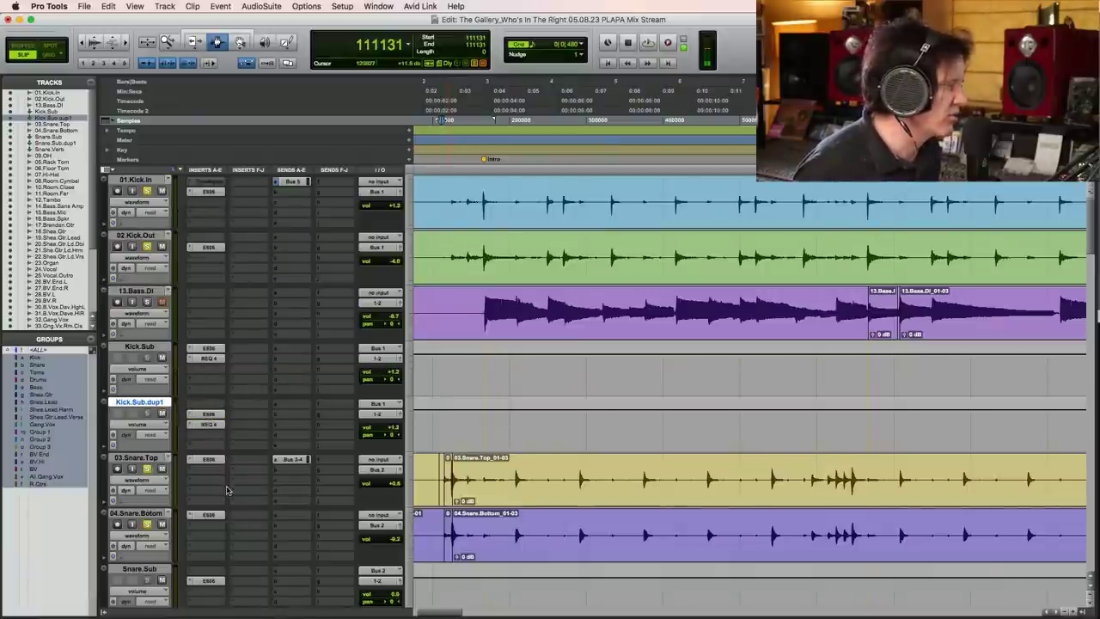
- Insert the mono RCompressor in the first insert slot of Kick.Sub.dup1
{"action": "left_click", "coordinate": [189, 405]}
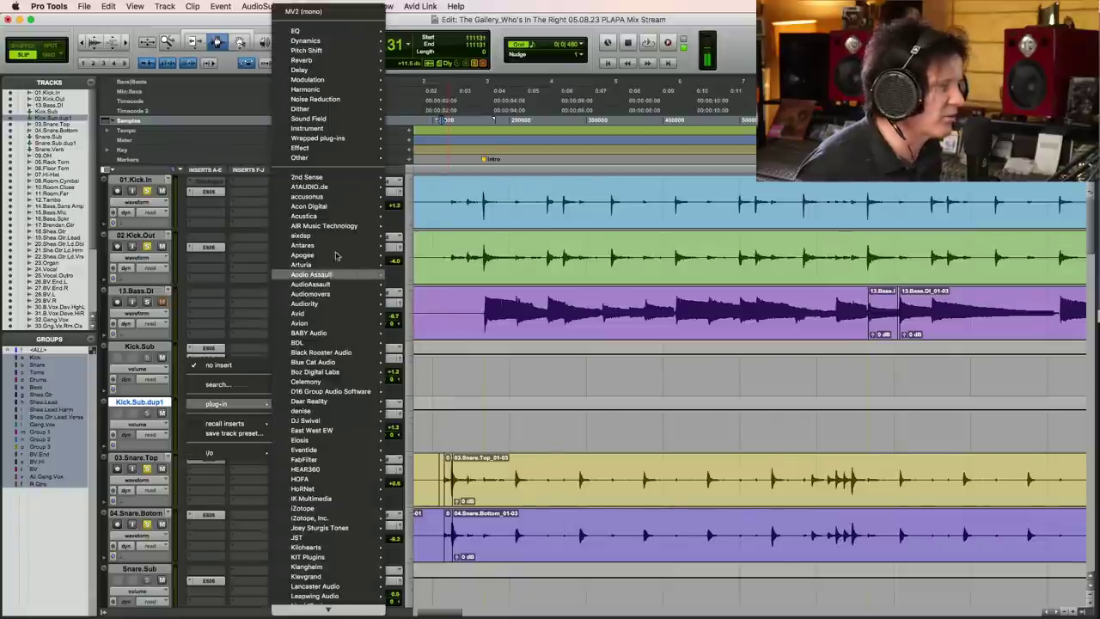
{"action": "mouse_move", "coordinate": [339, 40]}
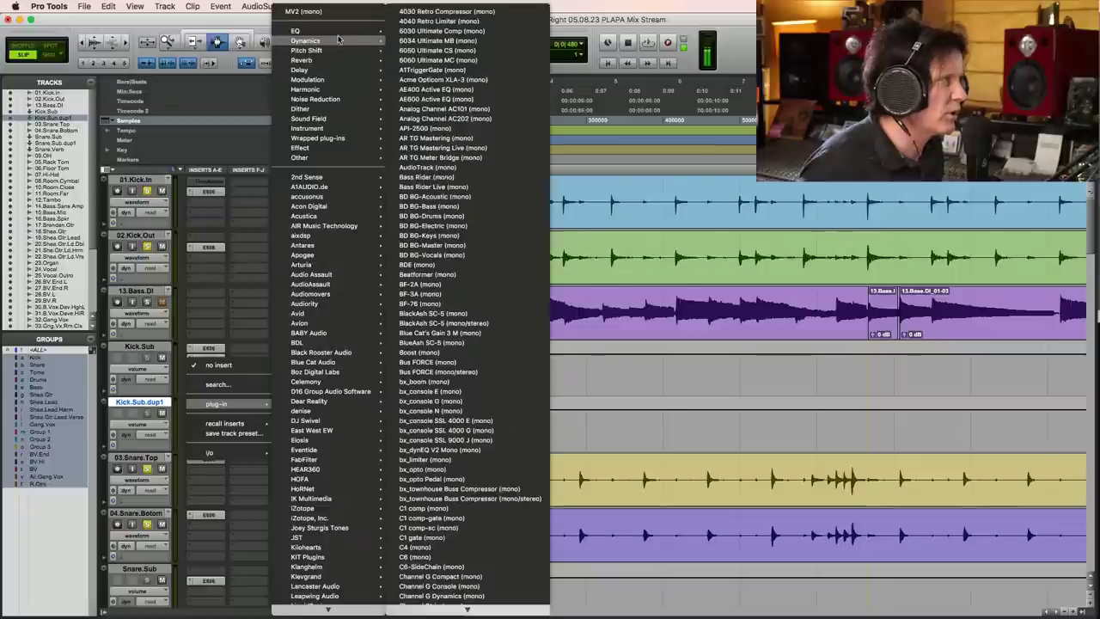
{"action": "scroll", "coordinate": [471, 601], "scroll_direction": "down", "scroll_amount": 5}
{"action": "scroll", "coordinate": [471, 601], "scroll_direction": "down", "scroll_amount": 10}
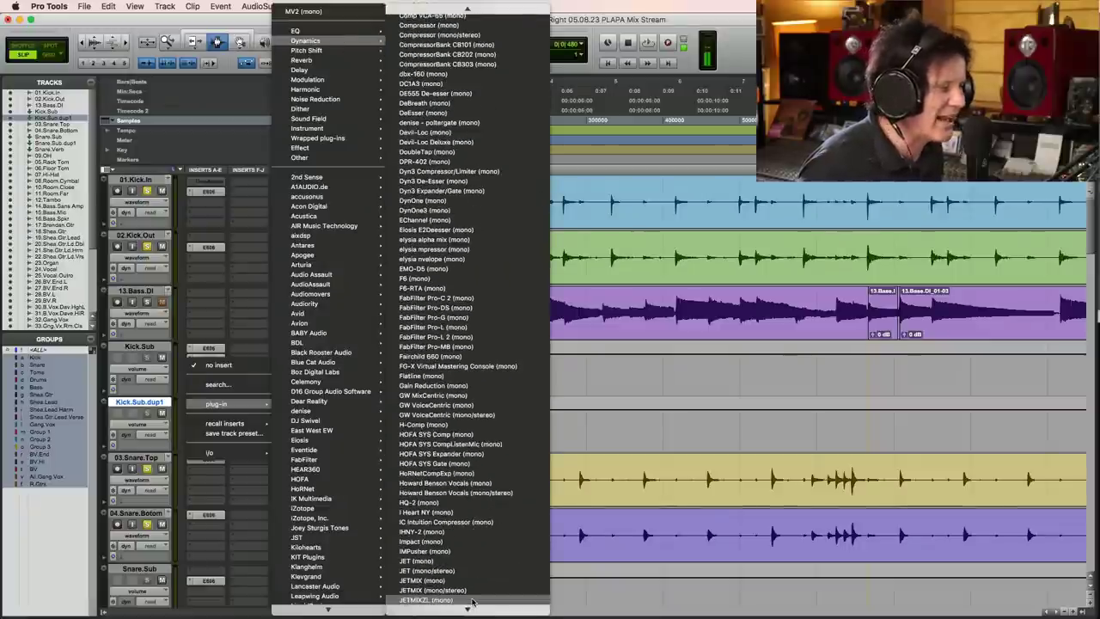
{"action": "scroll", "coordinate": [471, 602], "scroll_direction": "down", "scroll_amount": 7}
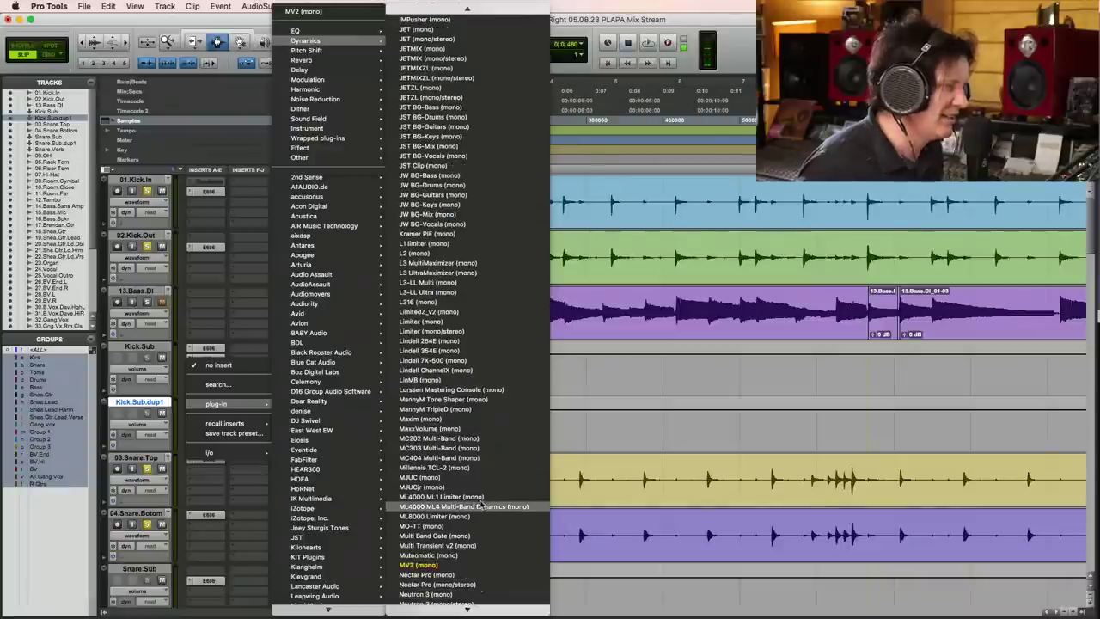
{"action": "scroll", "coordinate": [481, 505], "scroll_direction": "down", "scroll_amount": 10}
{"action": "scroll", "coordinate": [481, 505], "scroll_direction": "down", "scroll_amount": 8}
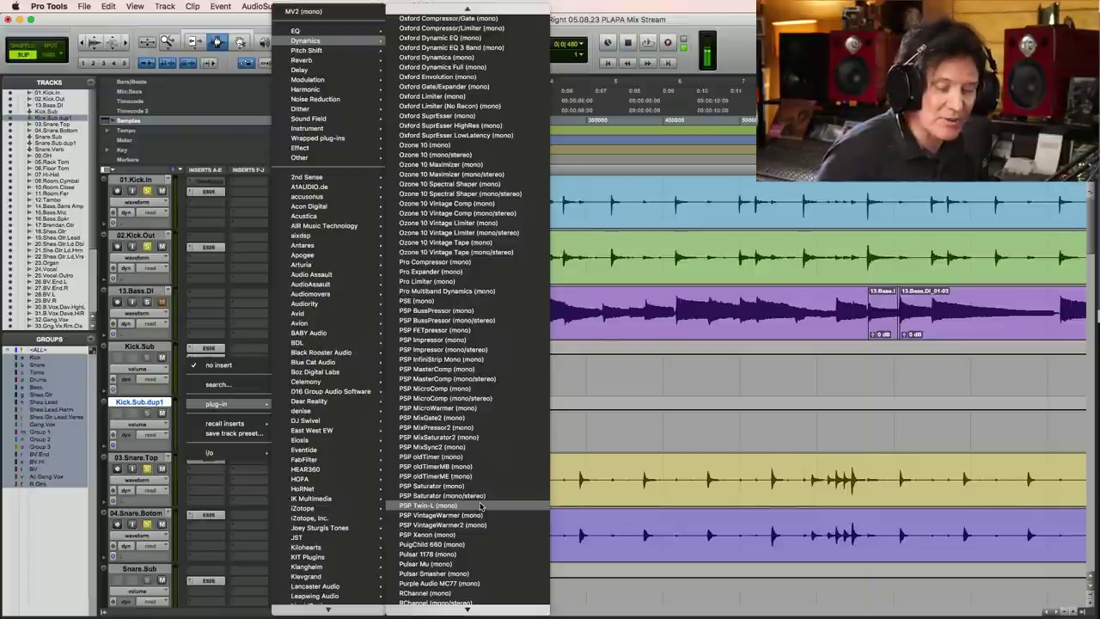
{"action": "scroll", "coordinate": [481, 506], "scroll_direction": "down", "scroll_amount": 2}
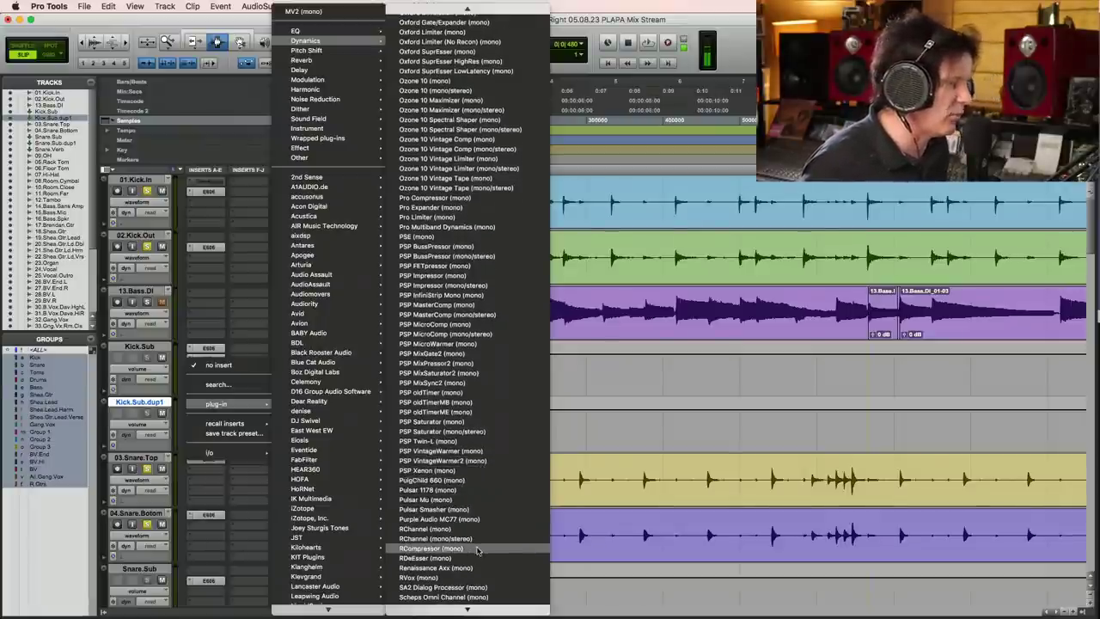
{"action": "left_click", "coordinate": [478, 548]}
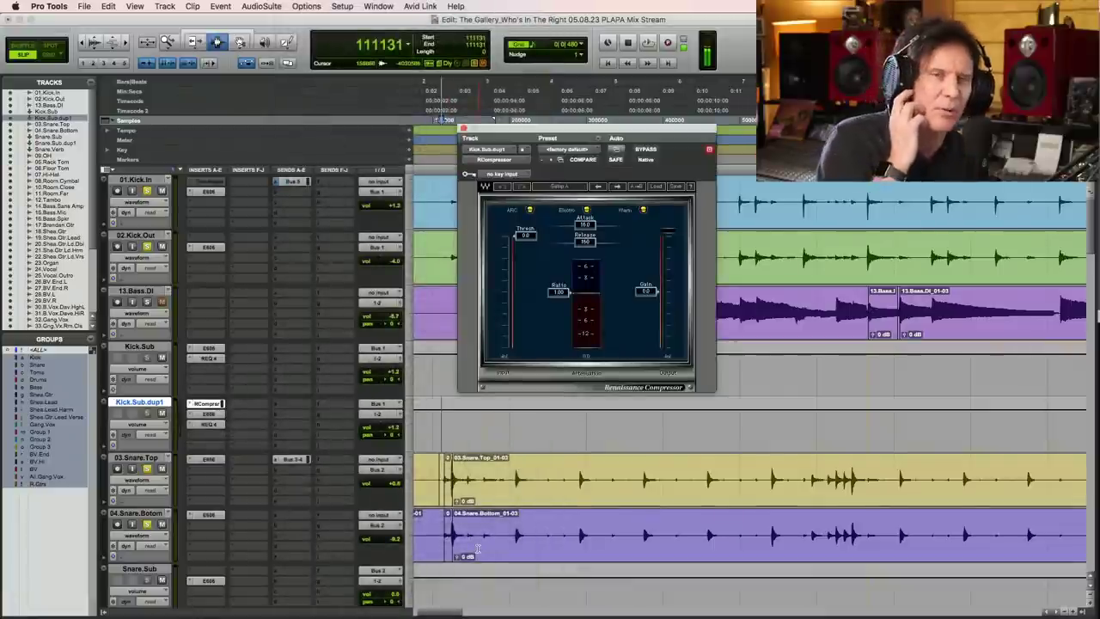
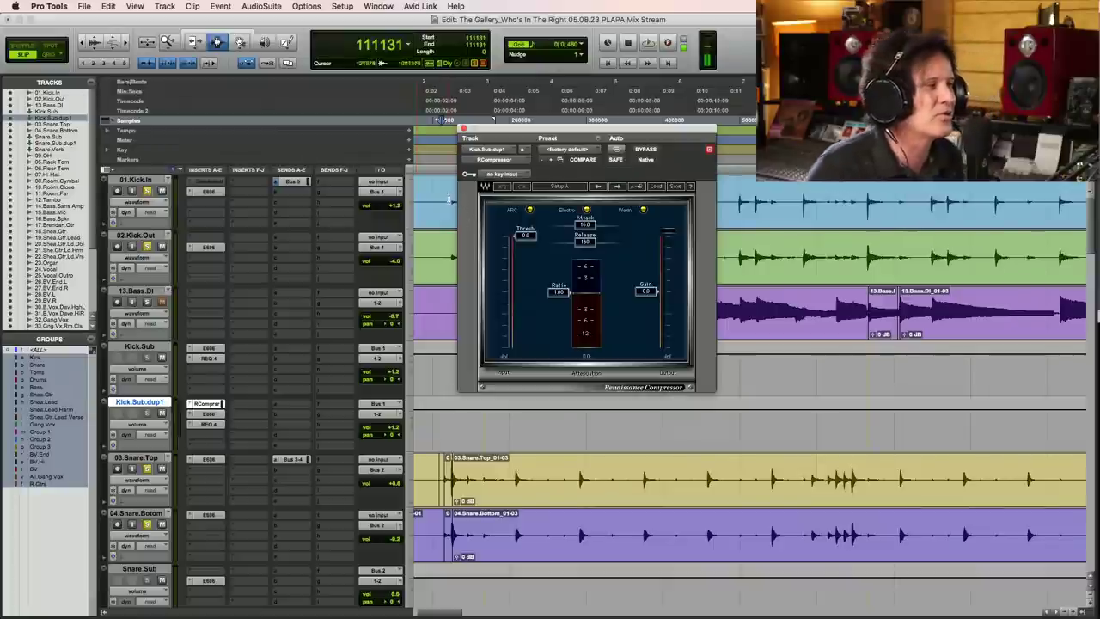
- Set the Kick.Sub.dup1 RCompressor to a -17.9 dB threshold and 10.92 ratio while playing from sample 120827
{"action": "left_click", "coordinate": [449, 198]}
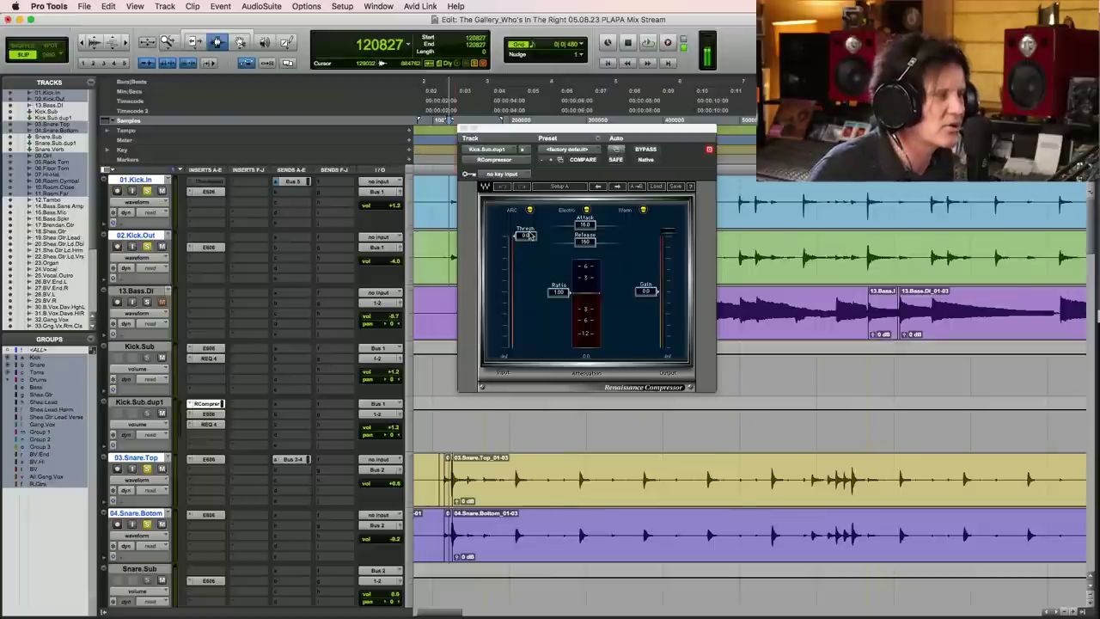
{"action": "key", "text": "space"}
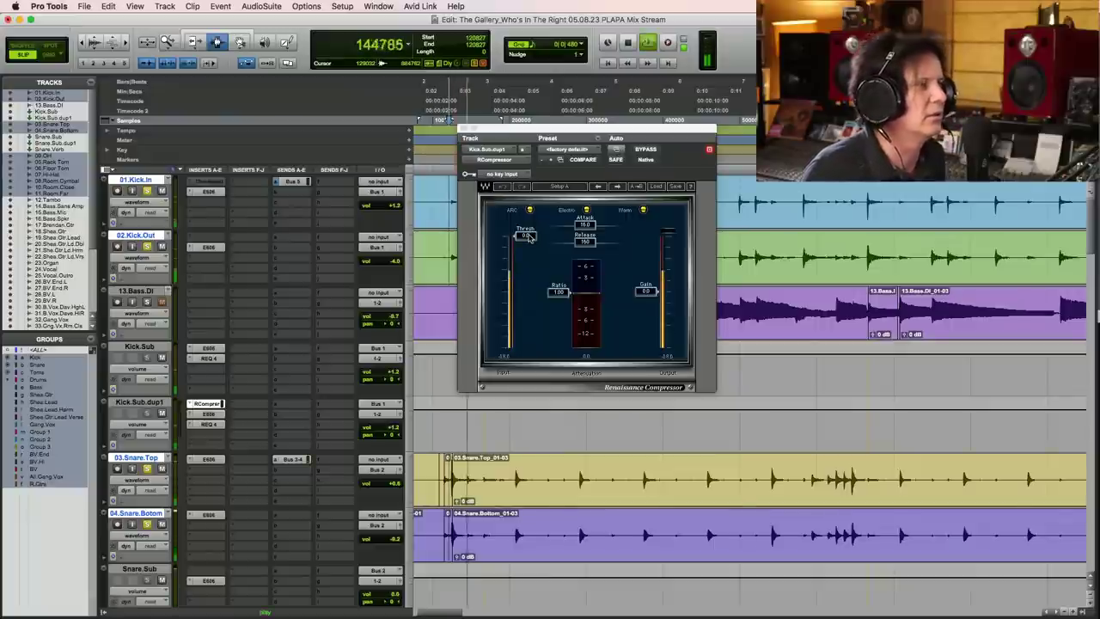
{"action": "left_click_drag", "start_coordinate": [529, 238], "coordinate": [560, 325]}
{"action": "key", "text": "space"}
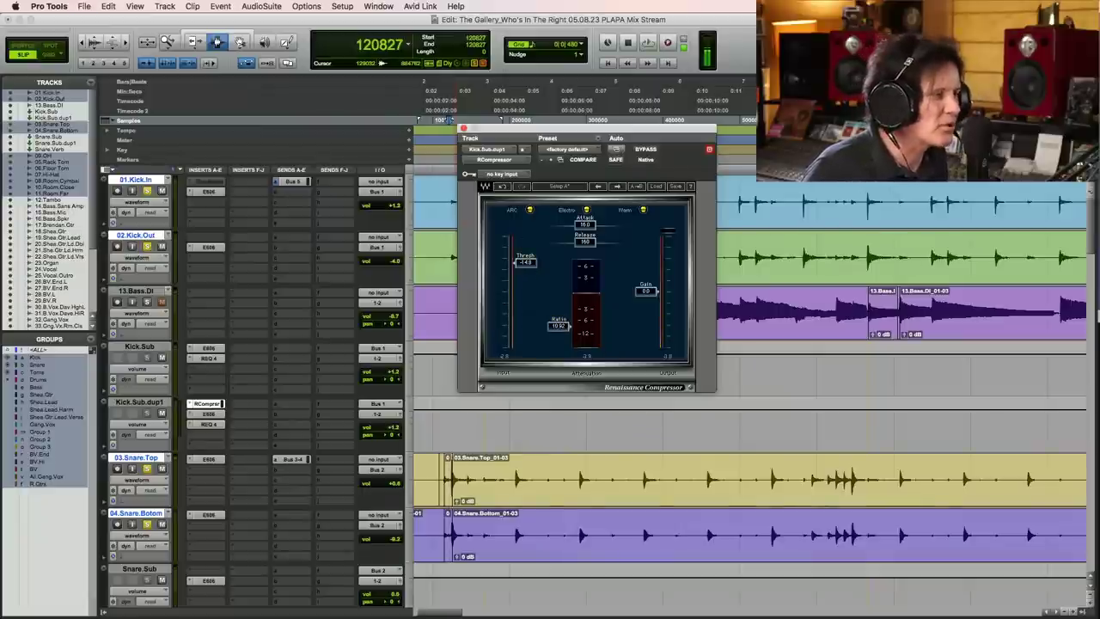
{"action": "left_click_drag", "start_coordinate": [525, 261], "coordinate": [529, 265]}
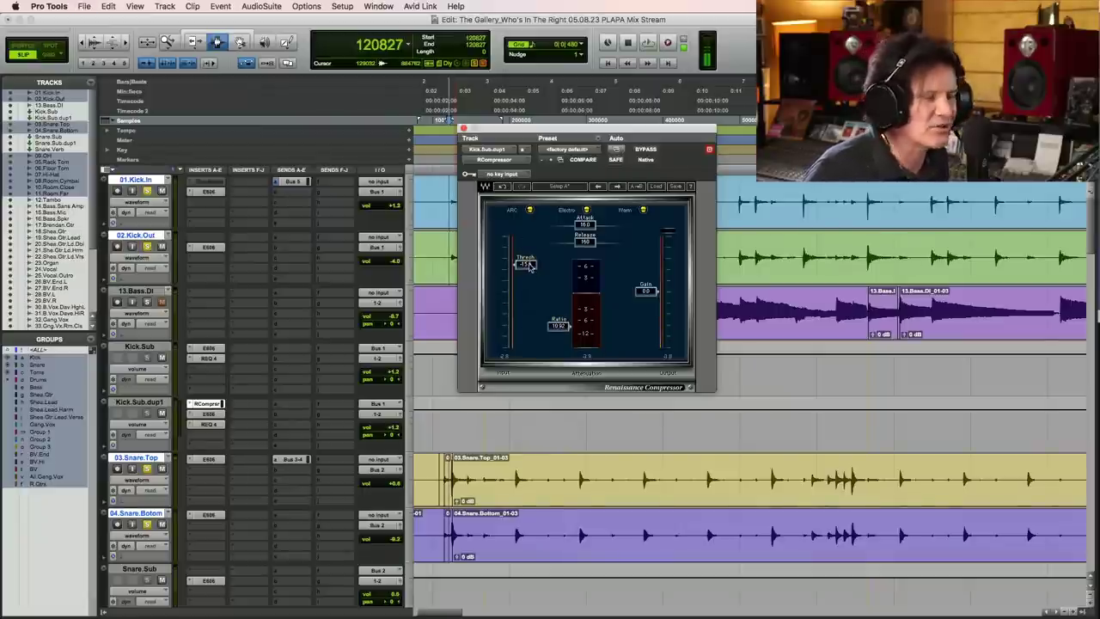
{"action": "key", "text": "space"}
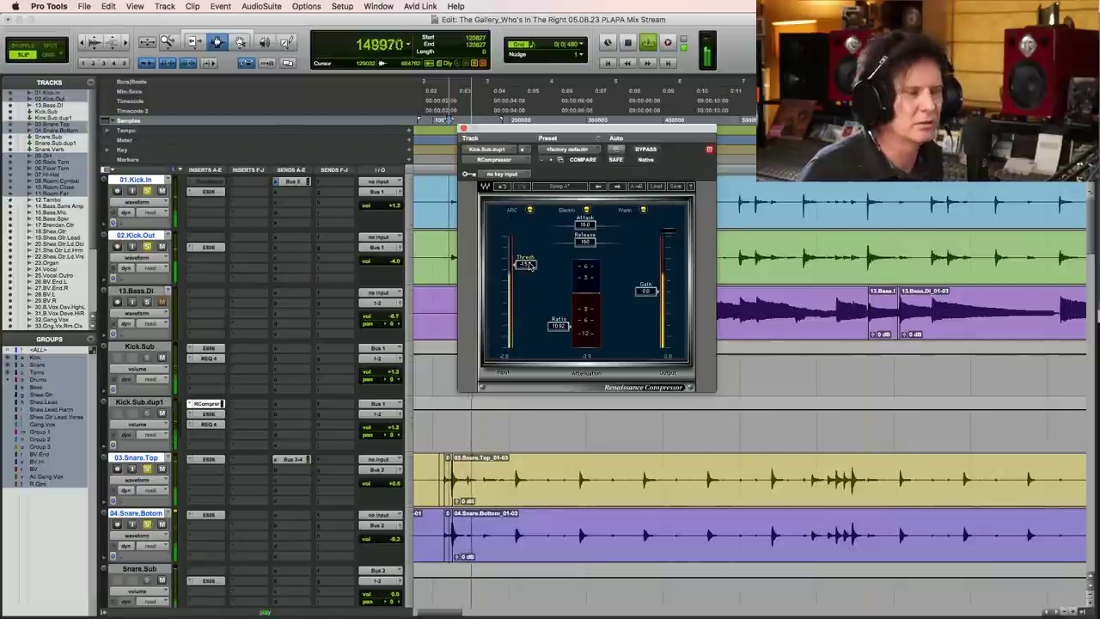
{"action": "left_click_drag", "start_coordinate": [529, 265], "coordinate": [529, 270]}
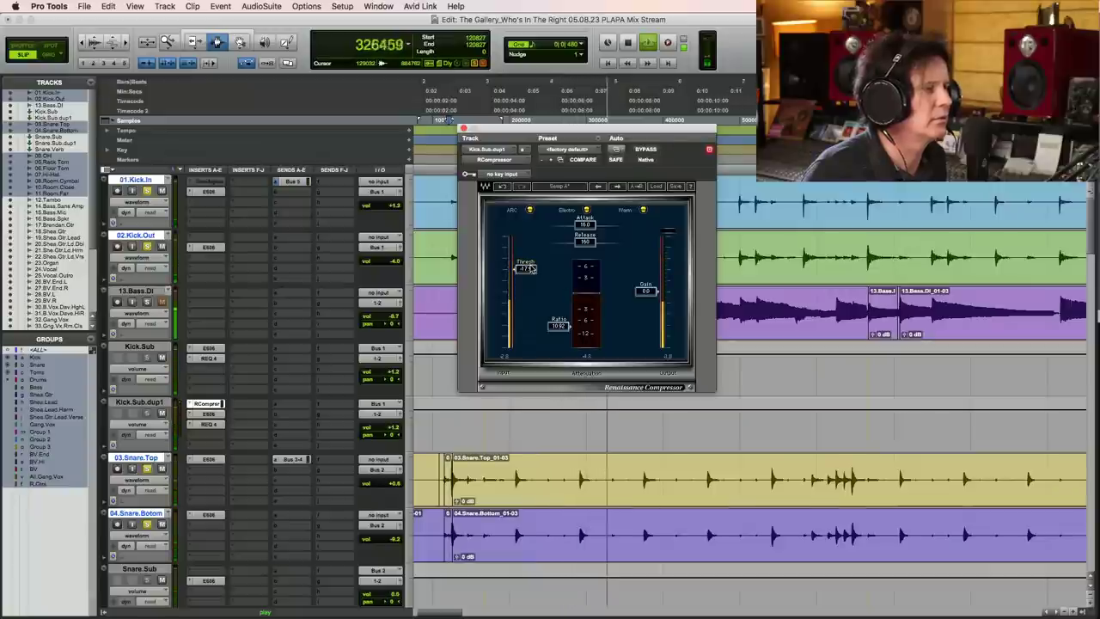
{"action": "key", "text": "space"}
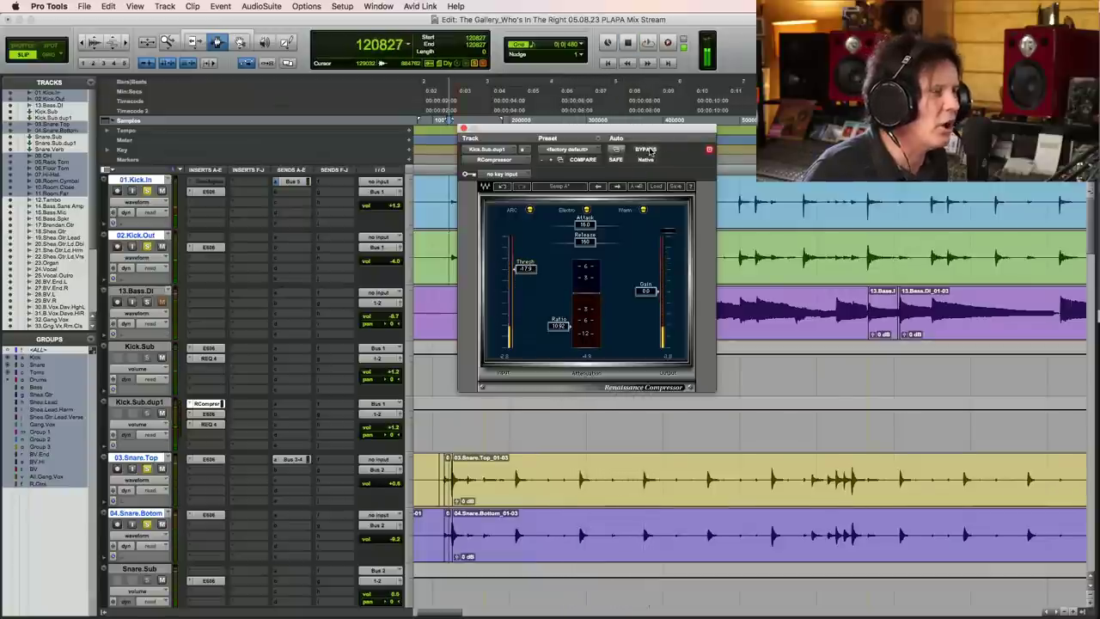
- Compare playback from sample 120827 with the Kick.Sub.dup1 compressor bypassed and active again
{"action": "left_click", "coordinate": [651, 150]}
{"action": "key", "text": "space"}
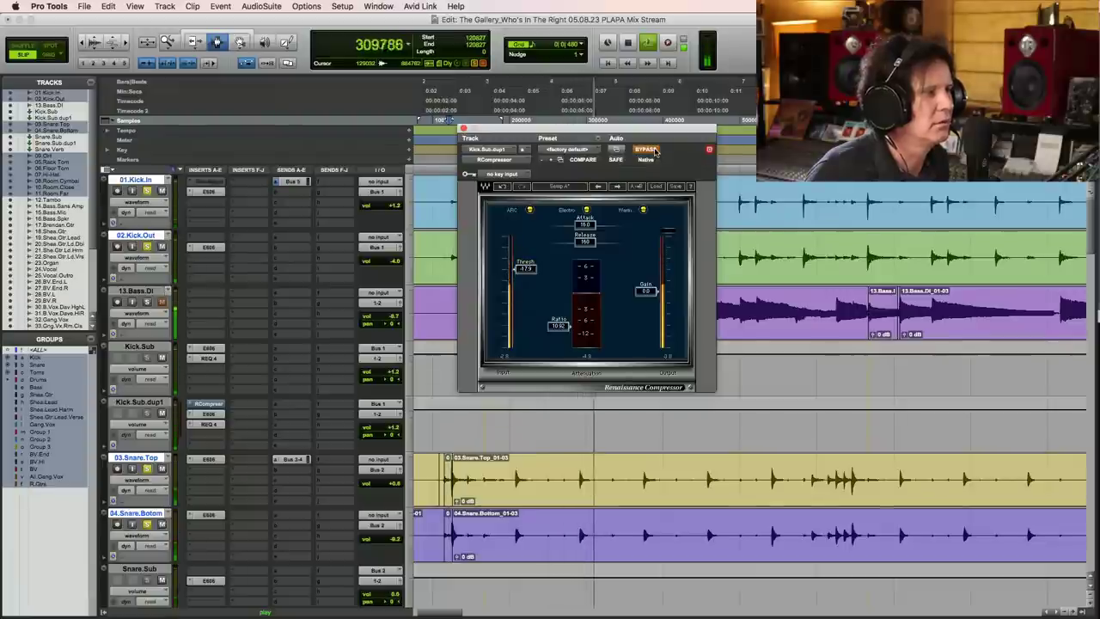
{"action": "key", "text": "space"}
{"action": "left_click", "coordinate": [650, 151]}
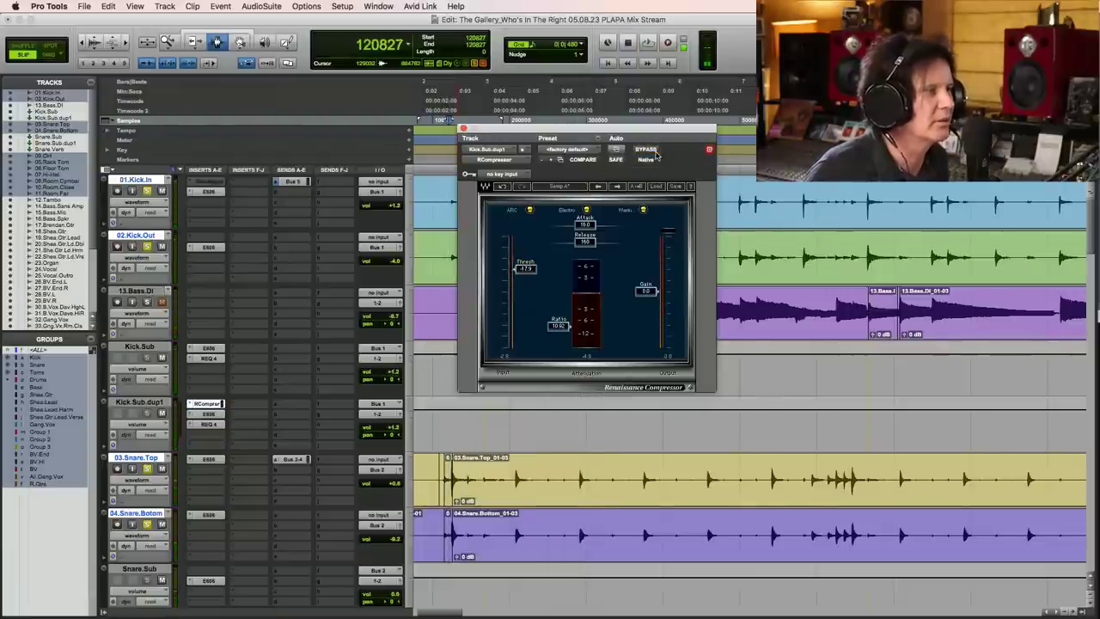
{"action": "key", "text": "space"}
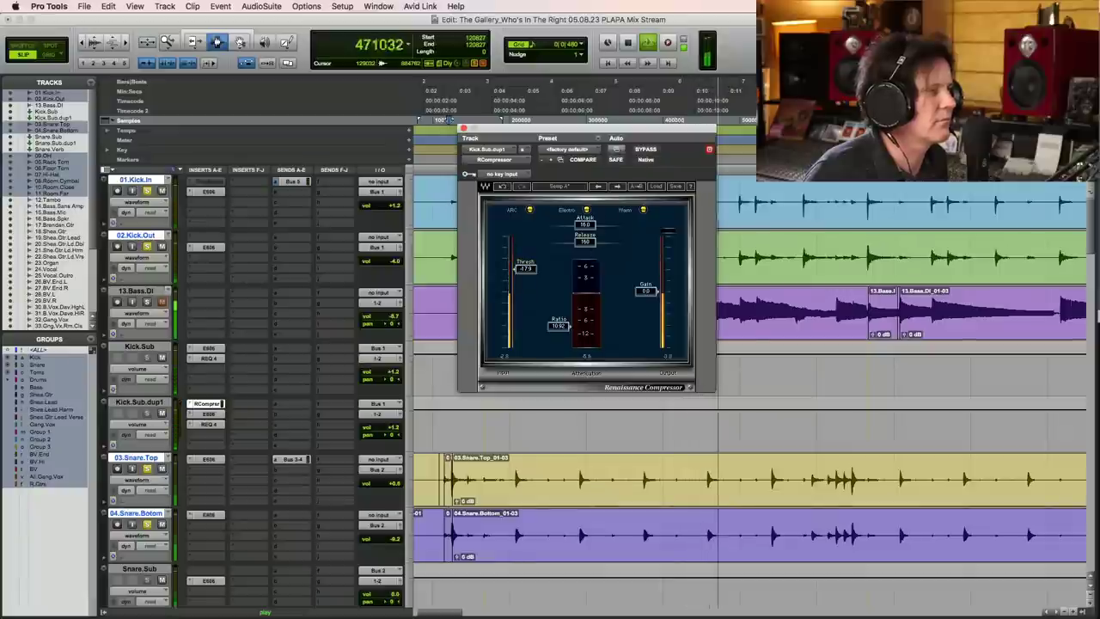
- Shorten the Kick.Sub.dup1 compressor's release to about 81.5 ms and set its gain to -0.5 dB
{"action": "mouse_move", "coordinate": [585, 241]}
{"action": "left_mouse_down"}
{"action": "mouse_move", "coordinate": [585, 267]}
{"action": "mouse_move", "coordinate": [584, 252]}
{"action": "left_mouse_up"}
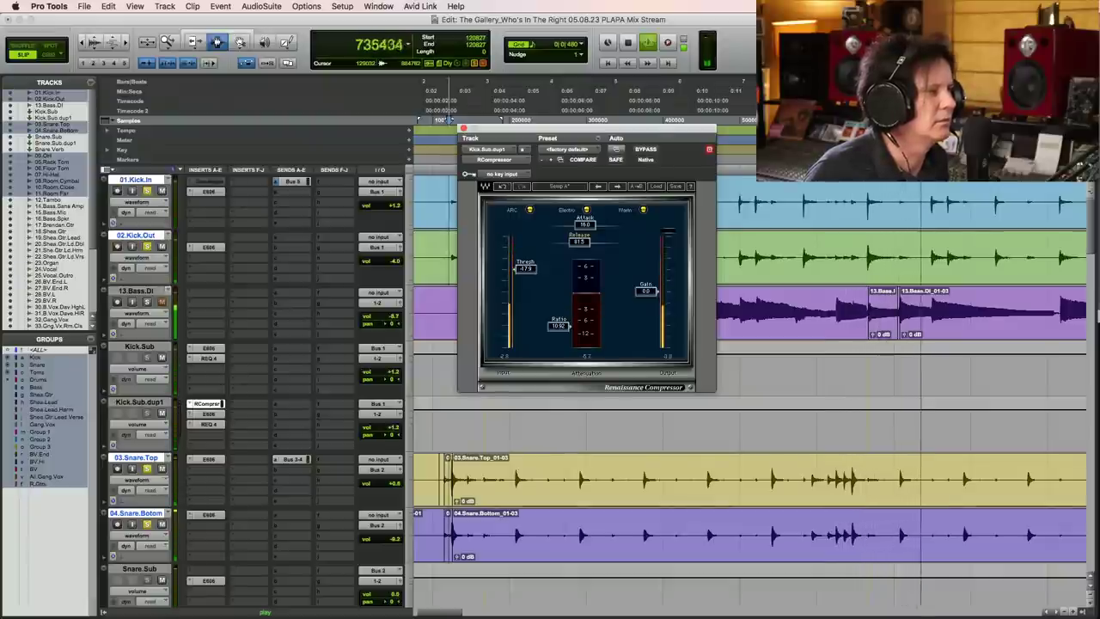
{"action": "left_click_drag", "start_coordinate": [583, 241], "coordinate": [583, 244]}
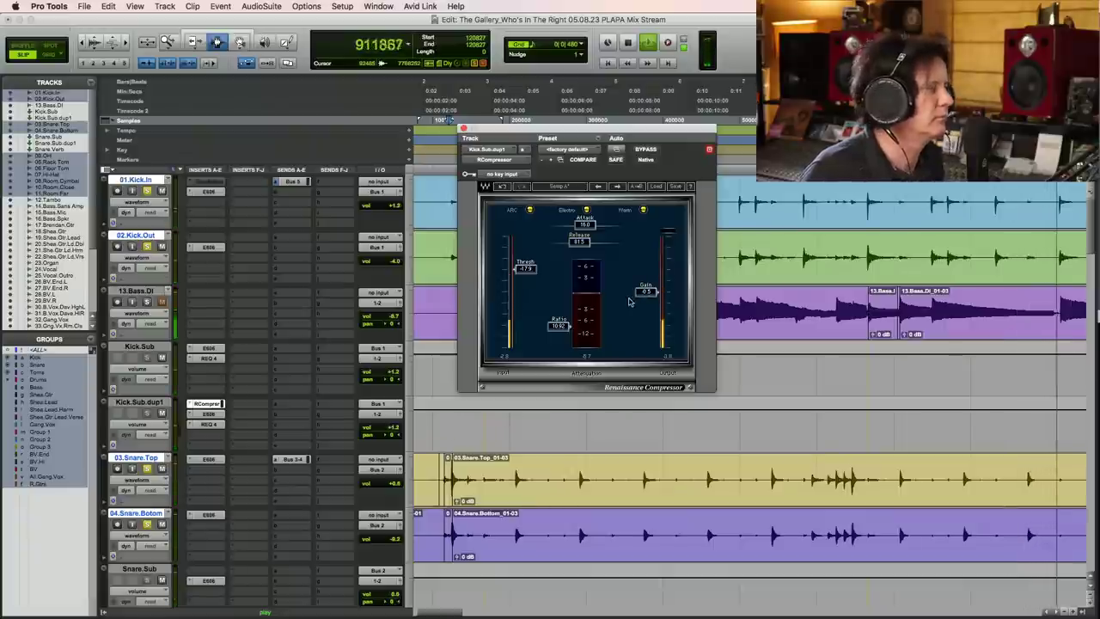
{"action": "key", "text": "space"}
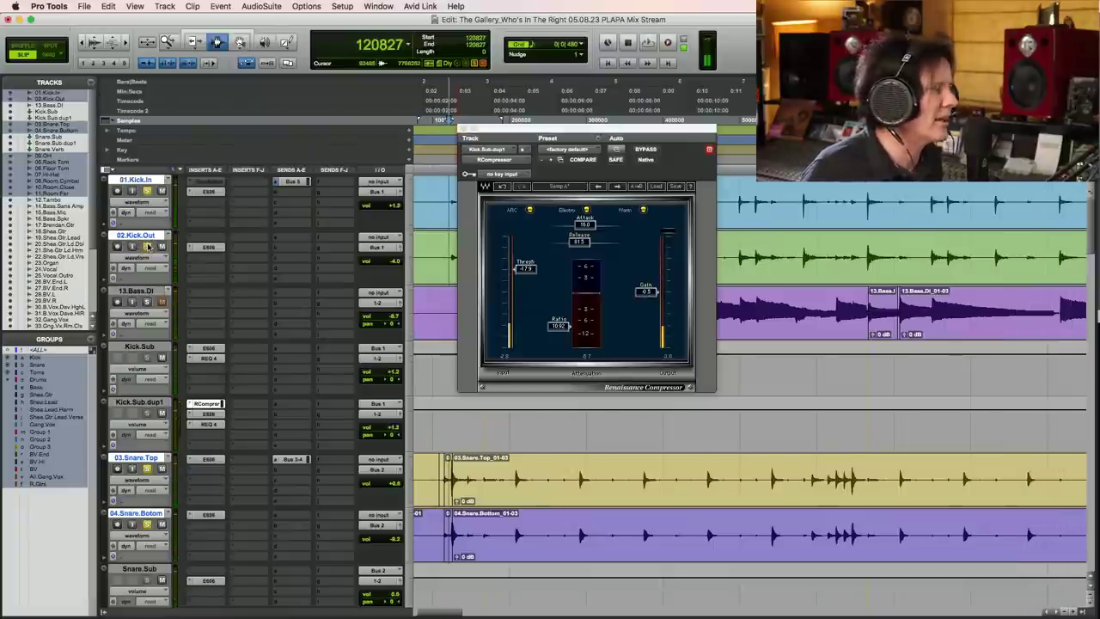
- Unsolo the drum tracks, play the full mix from sample 120827, and close the compressor plug-in
{"action": "key", "text": "space"}
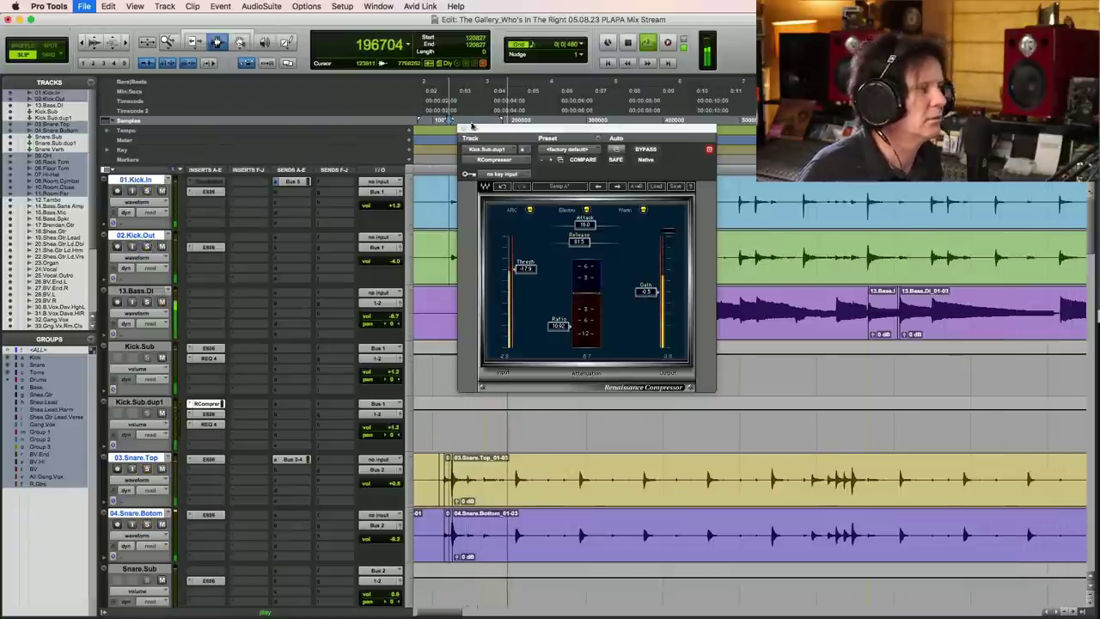
{"action": "left_click", "coordinate": [463, 130]}
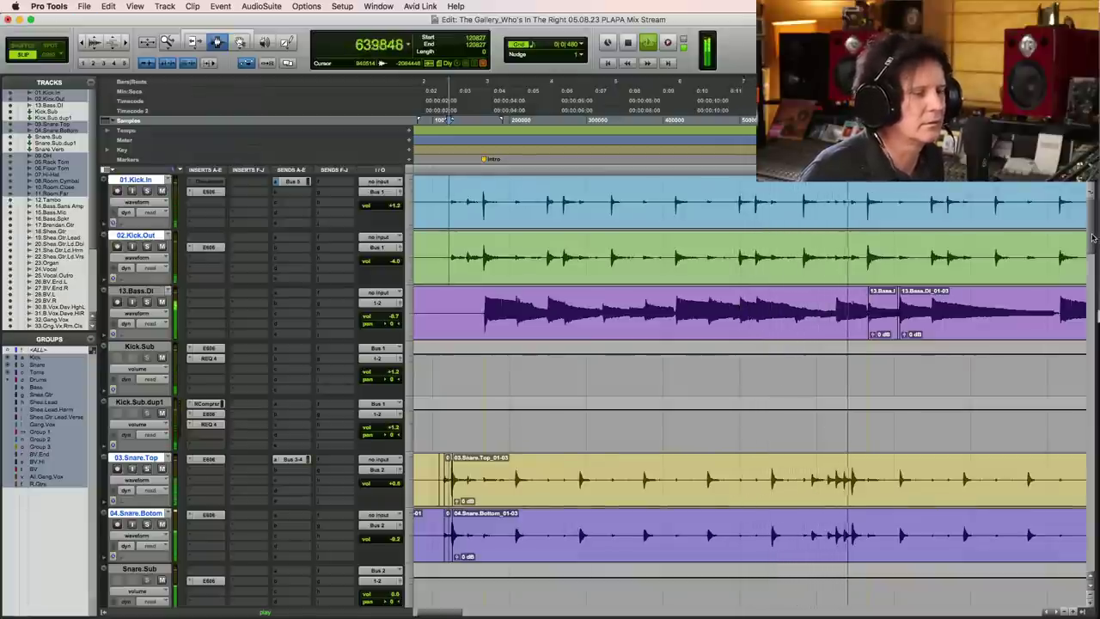
{"action": "key", "text": "space"}
- Move the start point to sample 586237 and audition the snare in the full mix
{"action": "scroll", "coordinate": [1090, 261], "scroll_direction": "down", "scroll_amount": 5}
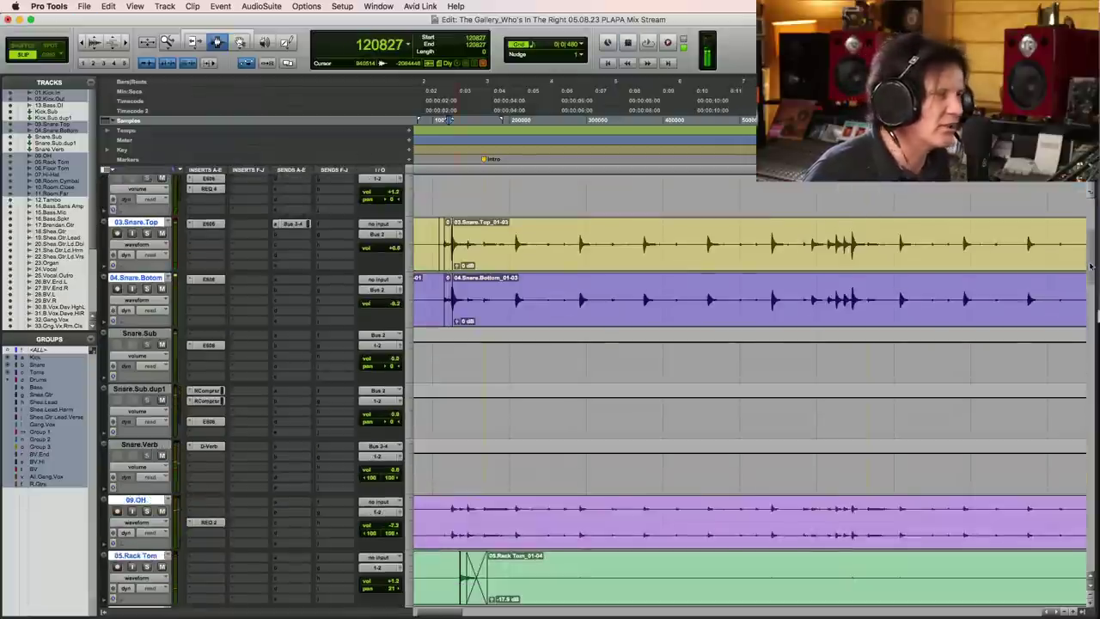
{"action": "scroll", "coordinate": [1093, 255], "scroll_direction": "up", "scroll_amount": 2}
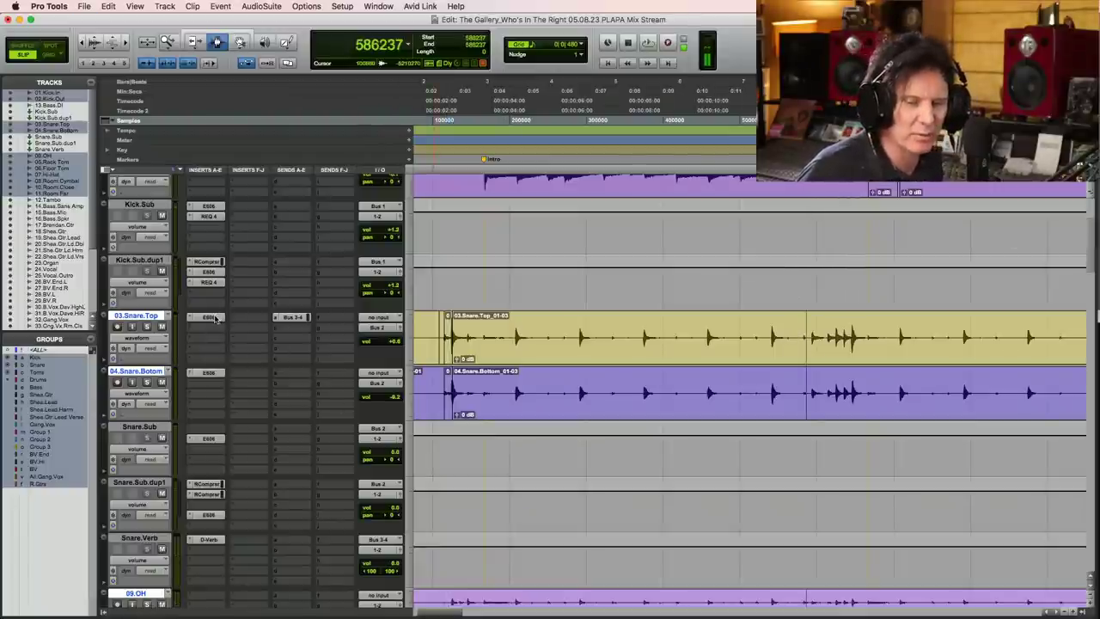
{"action": "key", "text": "space"}
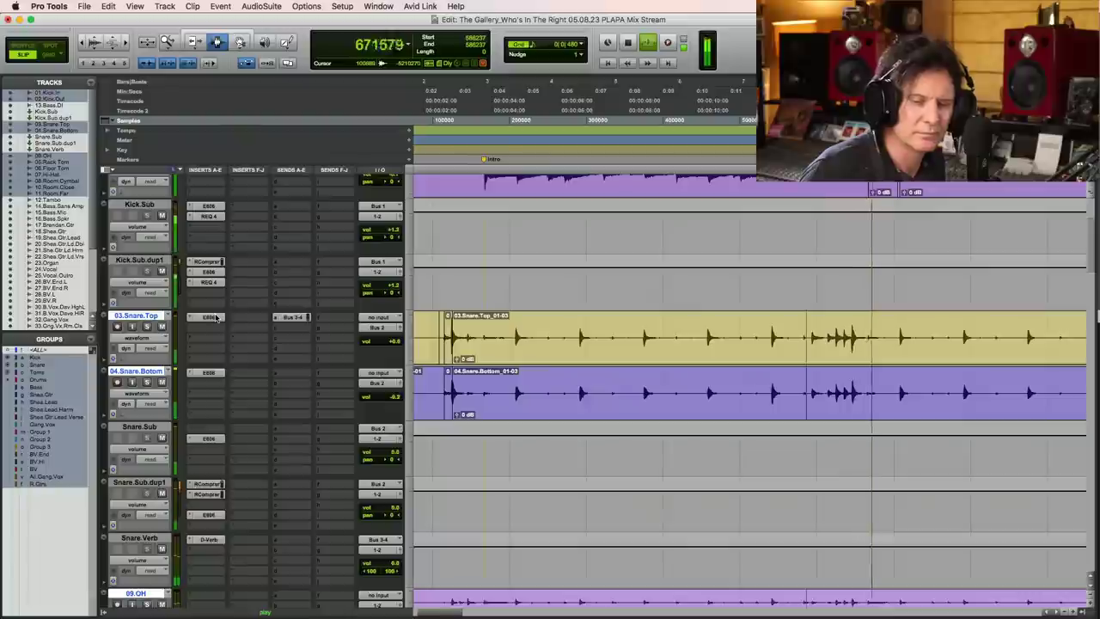
- Replay the full mix from sample 586237 and save the session
{"action": "key", "text": "space"}
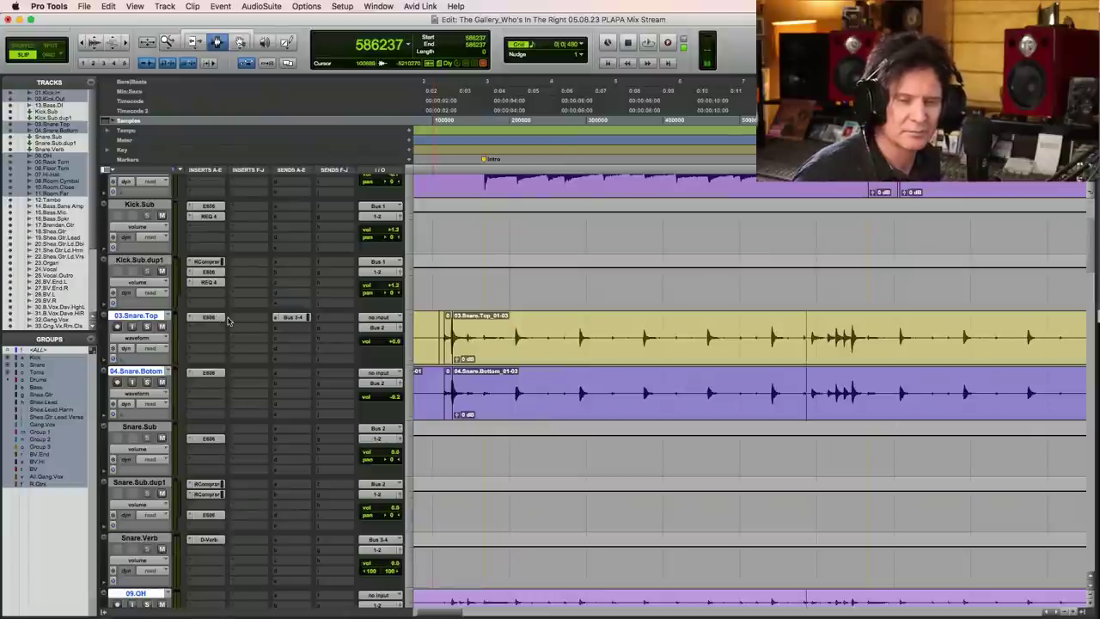
{"action": "key", "text": "space"}
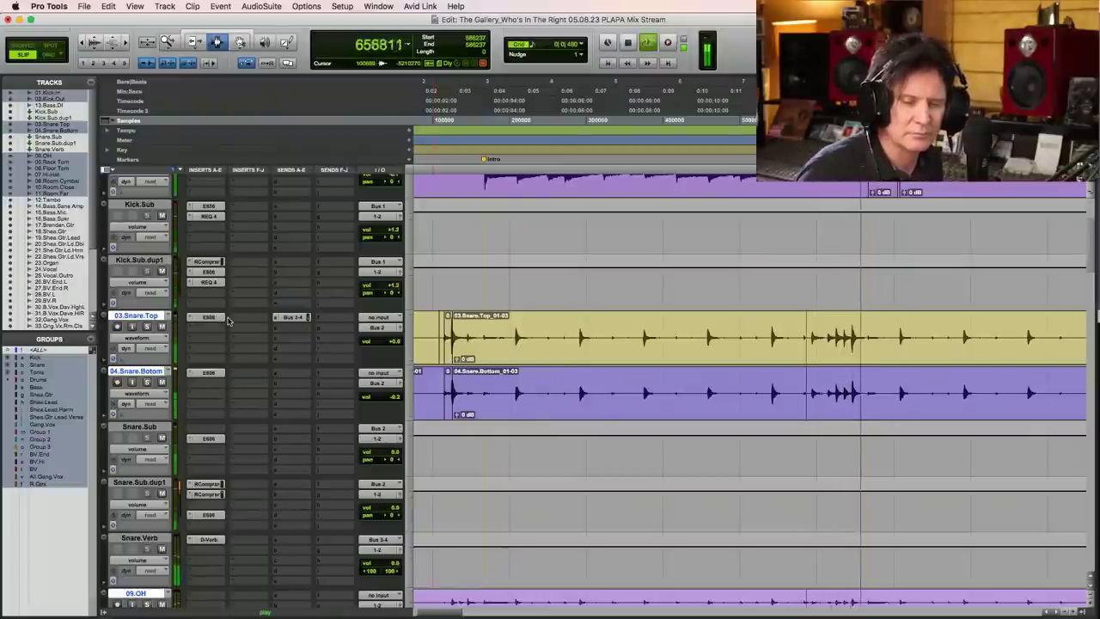
{"action": "key", "text": "super+s"}
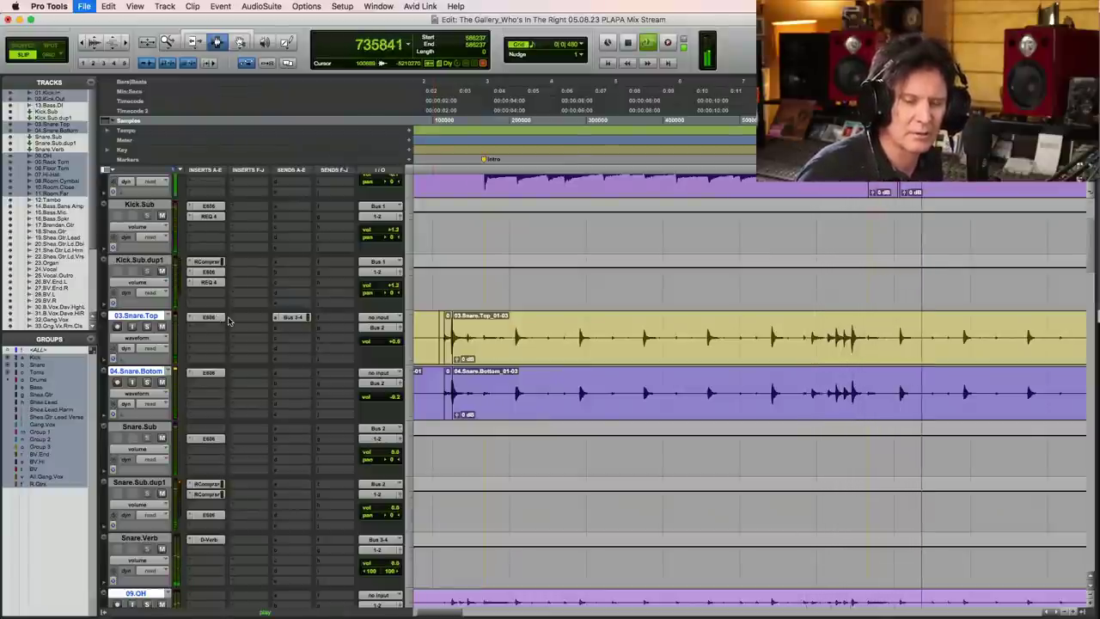
{"action": "key", "text": "space"}
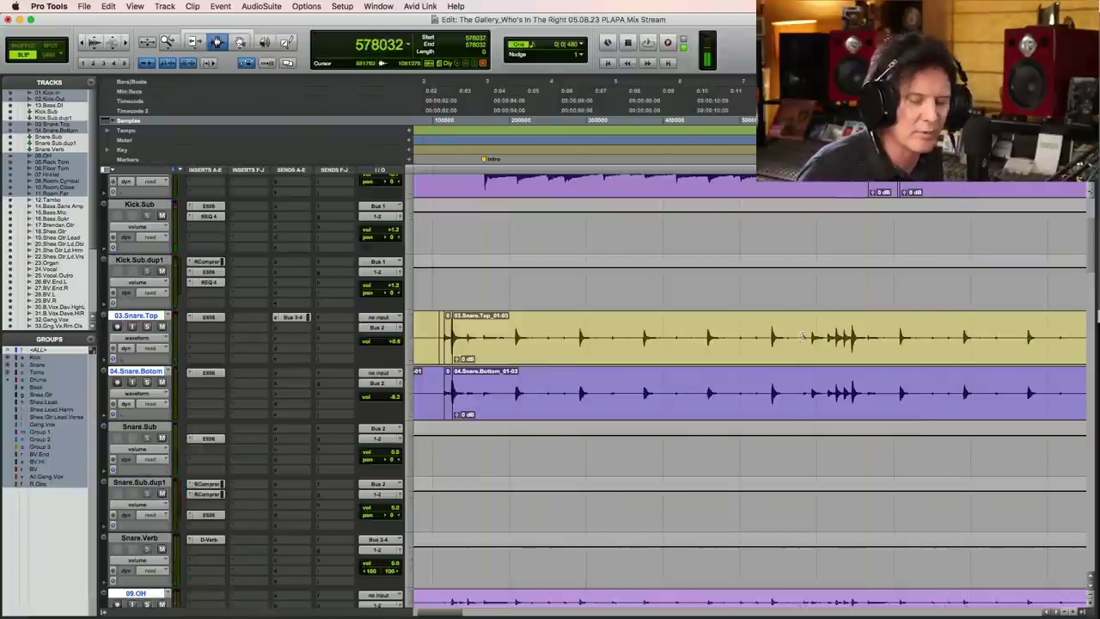
- Play the full mix from sample 578032 while reviewing the drum and bass tracks, saving the session before and after
{"action": "key", "text": "super+s"}
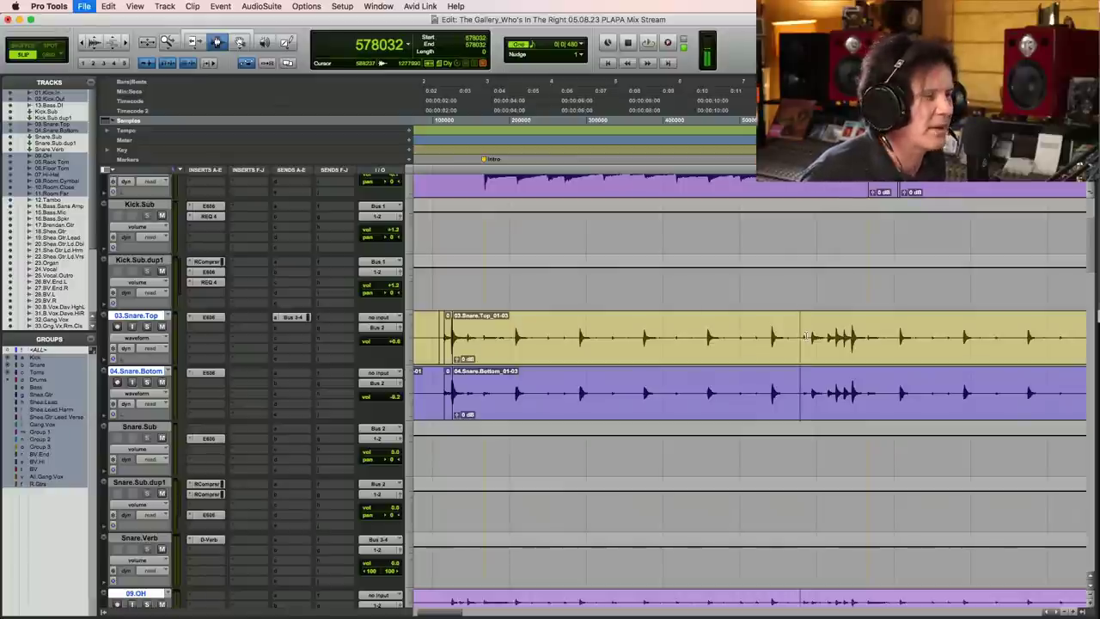
{"action": "key", "text": "space"}
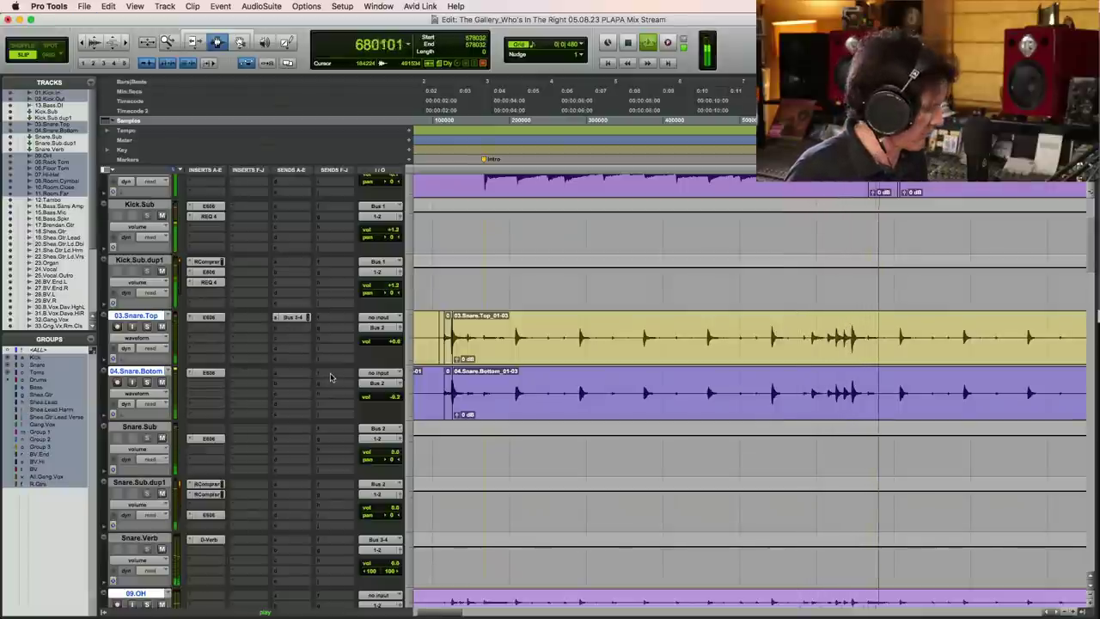
{"action": "key", "text": "r"}
{"action": "key", "text": "r"}
{"action": "key", "text": "r"}
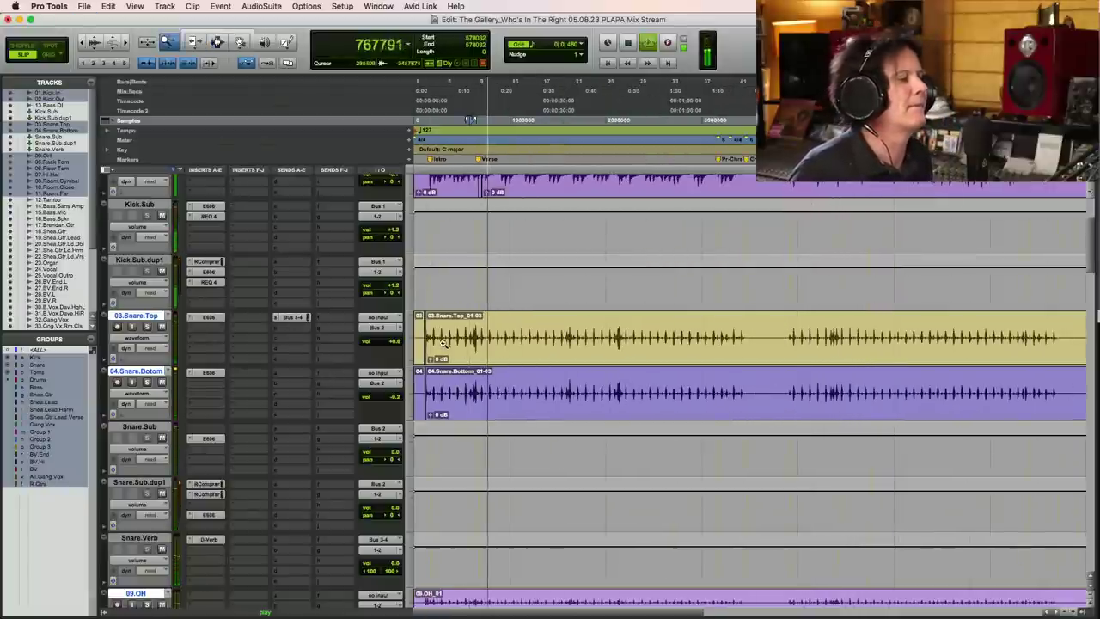
{"action": "key", "text": "t"}
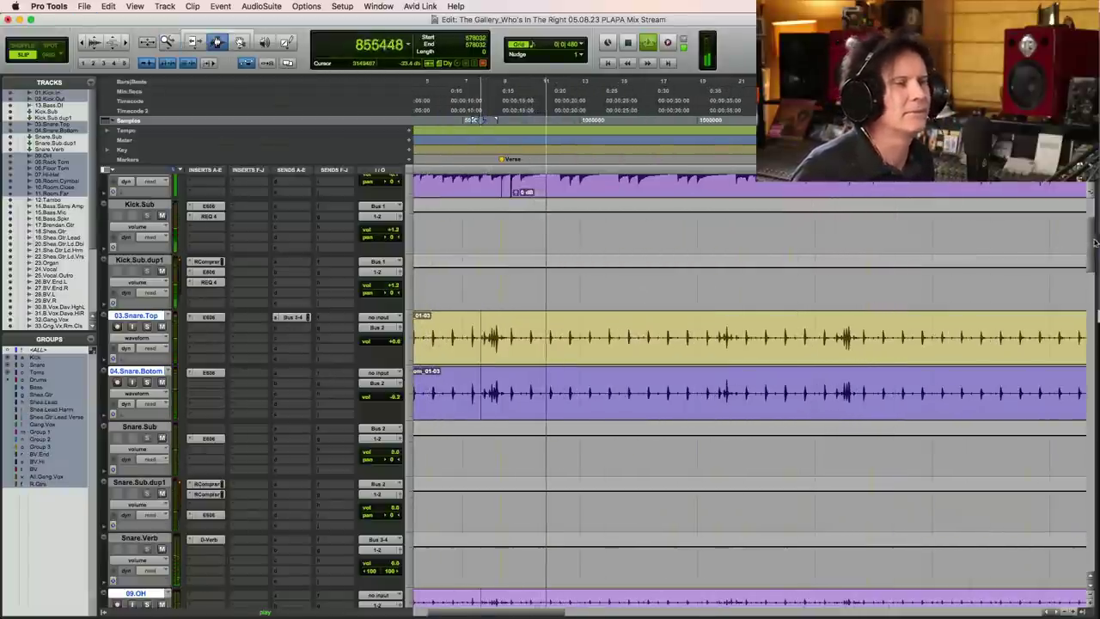
{"action": "scroll", "coordinate": [1083, 243], "scroll_direction": "up", "scroll_amount": 3}
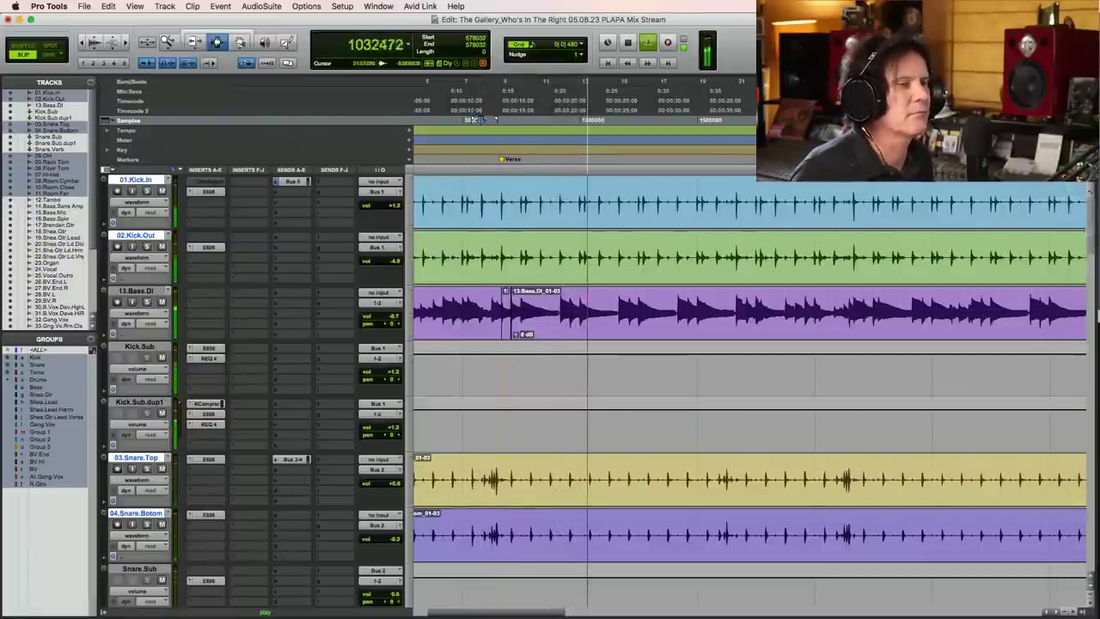
{"action": "scroll", "coordinate": [1098, 314], "scroll_direction": "down", "scroll_amount": 10}
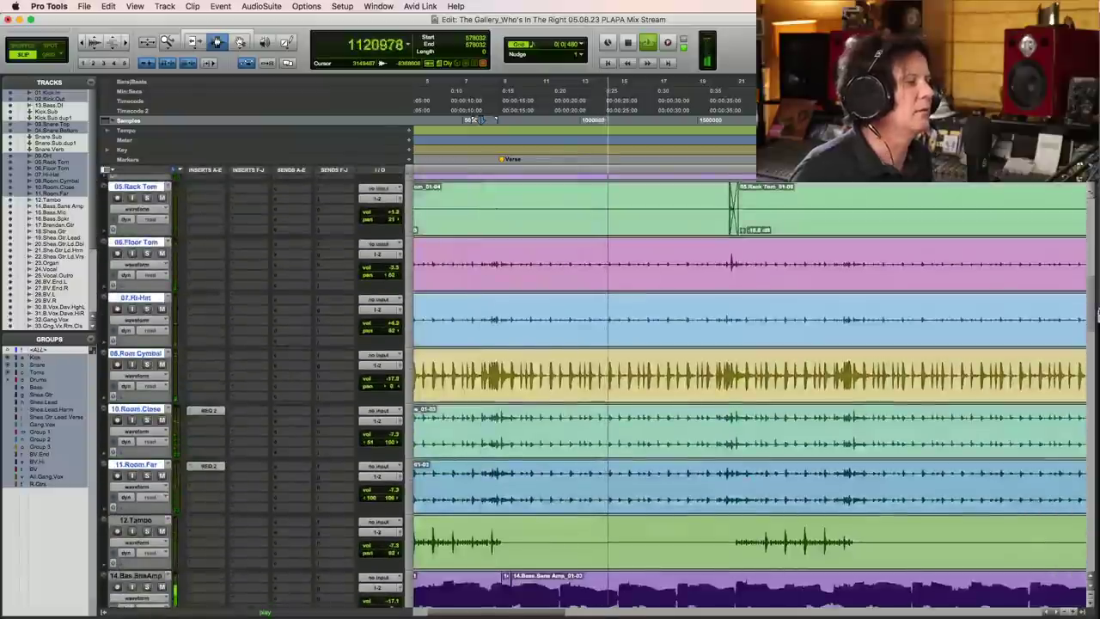
{"action": "scroll", "coordinate": [1097, 314], "scroll_direction": "down", "scroll_amount": 5}
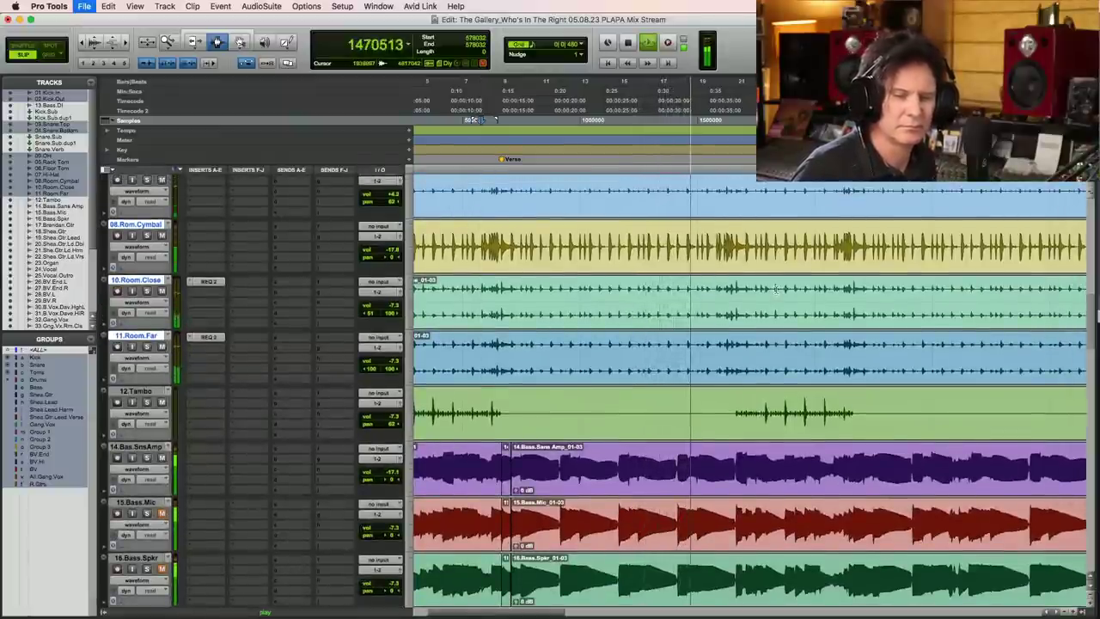
{"action": "key", "text": "space"}
{"action": "key", "text": "super+s"}
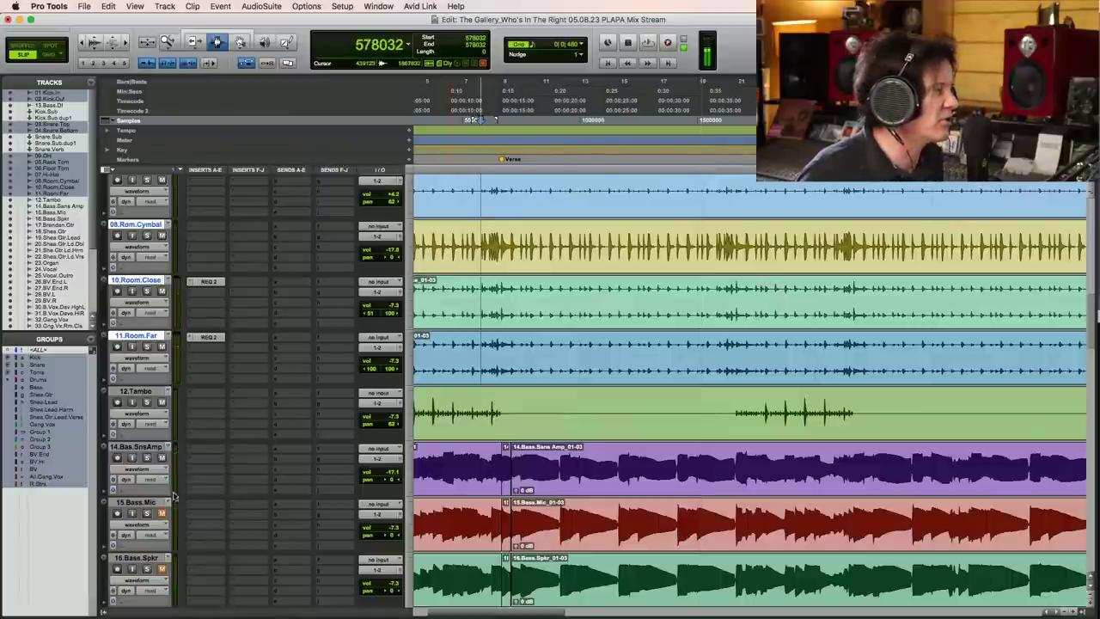
- Move the 14.Bas.SnsAmp, 15.Bass.Mic and 16.Bass.Spkr tracks directly below 13.Bass.DI
{"action": "left_click", "coordinate": [486, 467]}
{"action": "left_click_drag", "start_coordinate": [158, 446], "coordinate": [218, 354]}
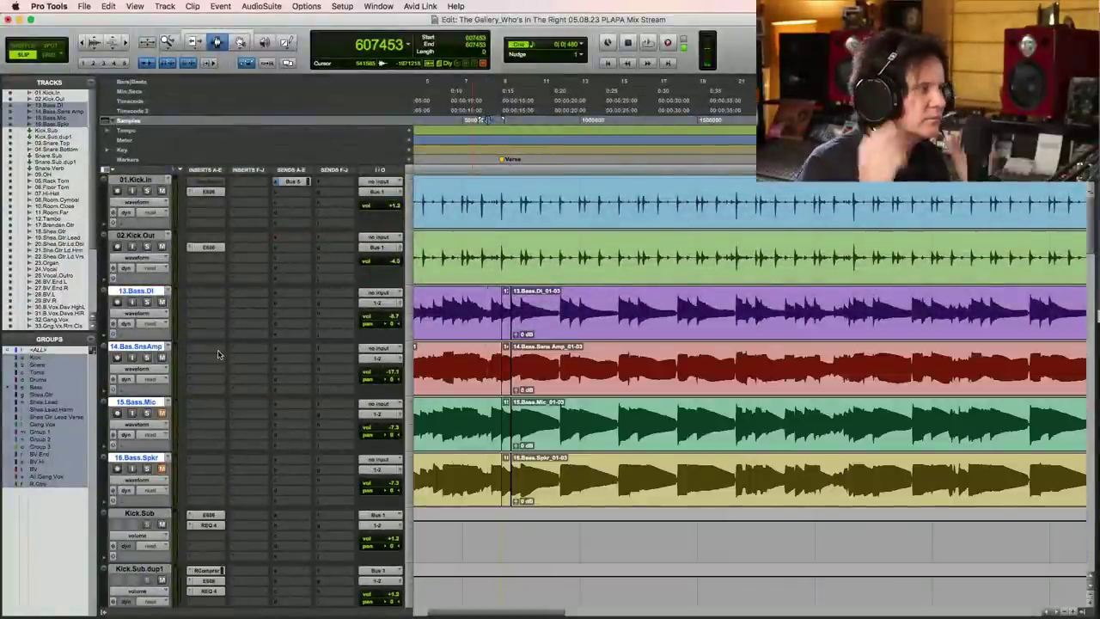
{"action": "key", "text": "alt+a"}
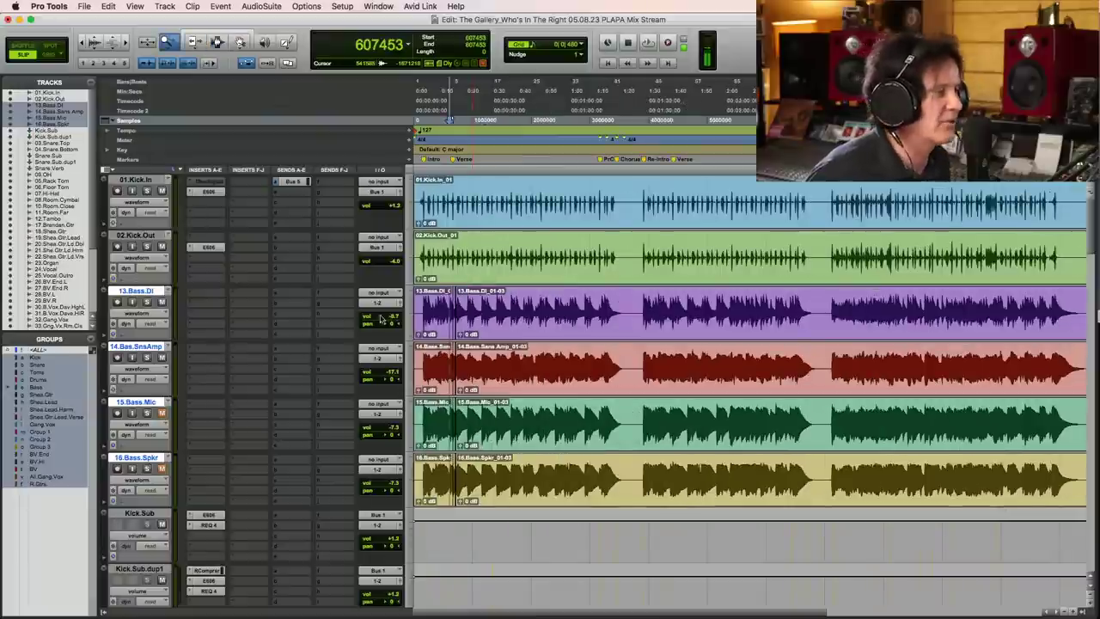
- Separate the first bass note at the Intro marker on all four bass tracks and shift it earlier to start at sample 166677
{"action": "key", "text": "t"}
{"action": "key", "text": "t"}
{"action": "left_click", "coordinate": [481, 316]}
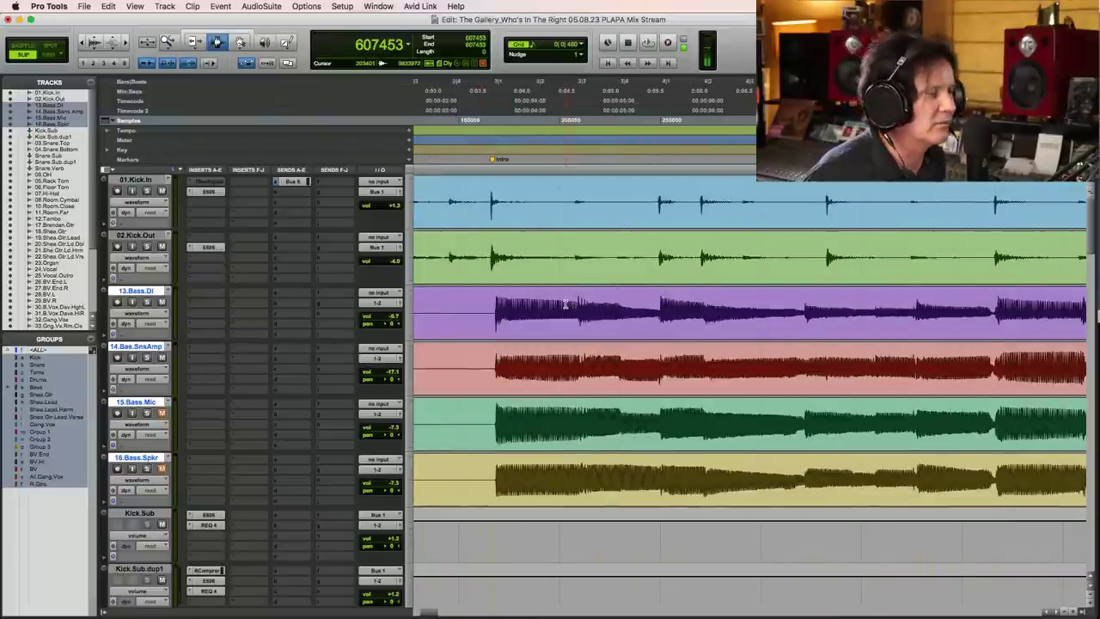
{"action": "key", "text": "t"}
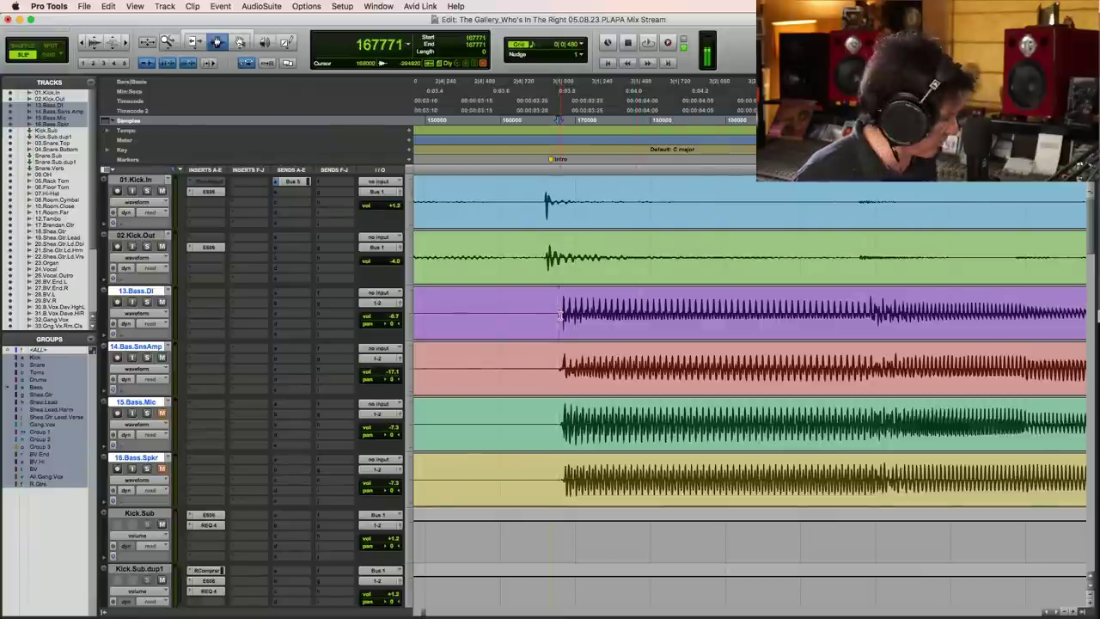
{"action": "key", "text": "r"}
{"action": "key", "text": "r"}
{"action": "key", "text": "r"}
{"action": "key", "text": "r"}
{"action": "key", "text": "t"}
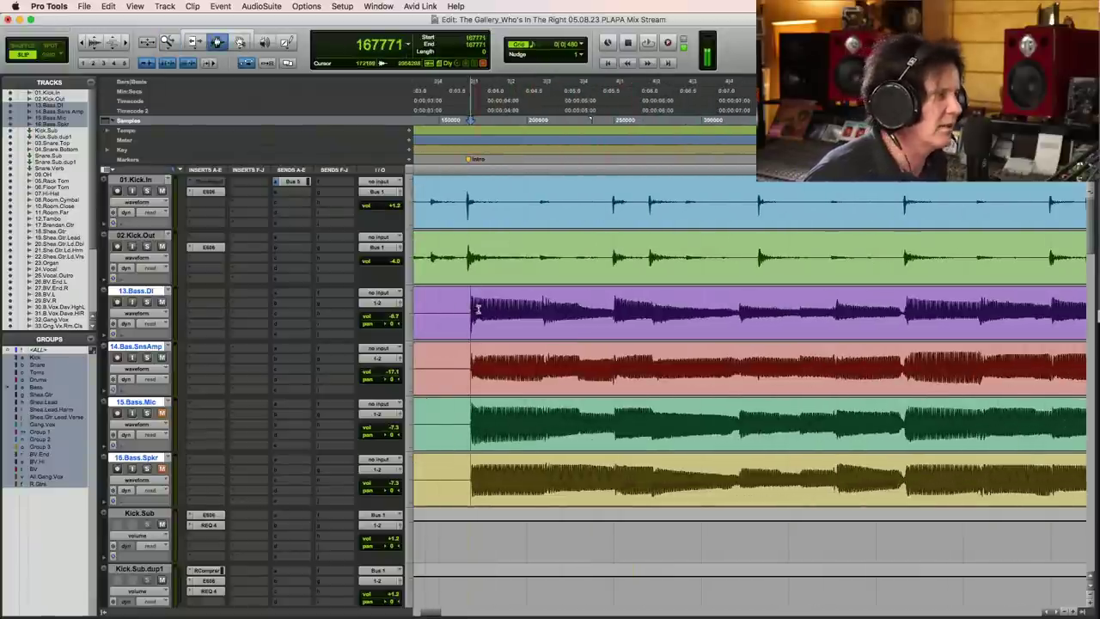
{"action": "key", "text": "t"}
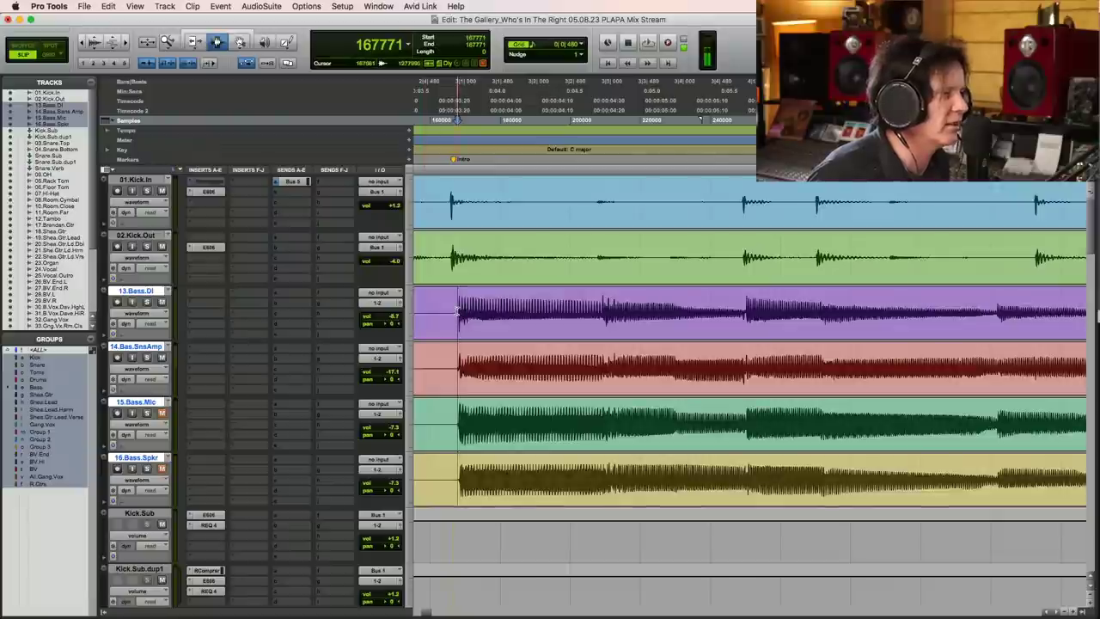
{"action": "left_click_drag", "start_coordinate": [458, 311], "coordinate": [598, 310]}
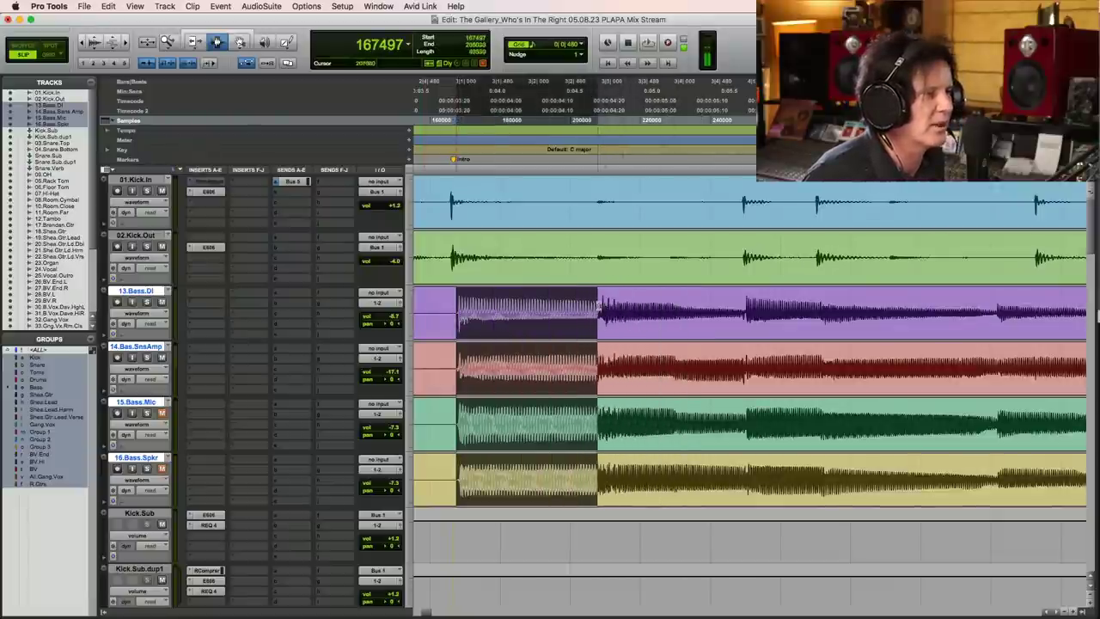
{"action": "key", "text": "super+e"}
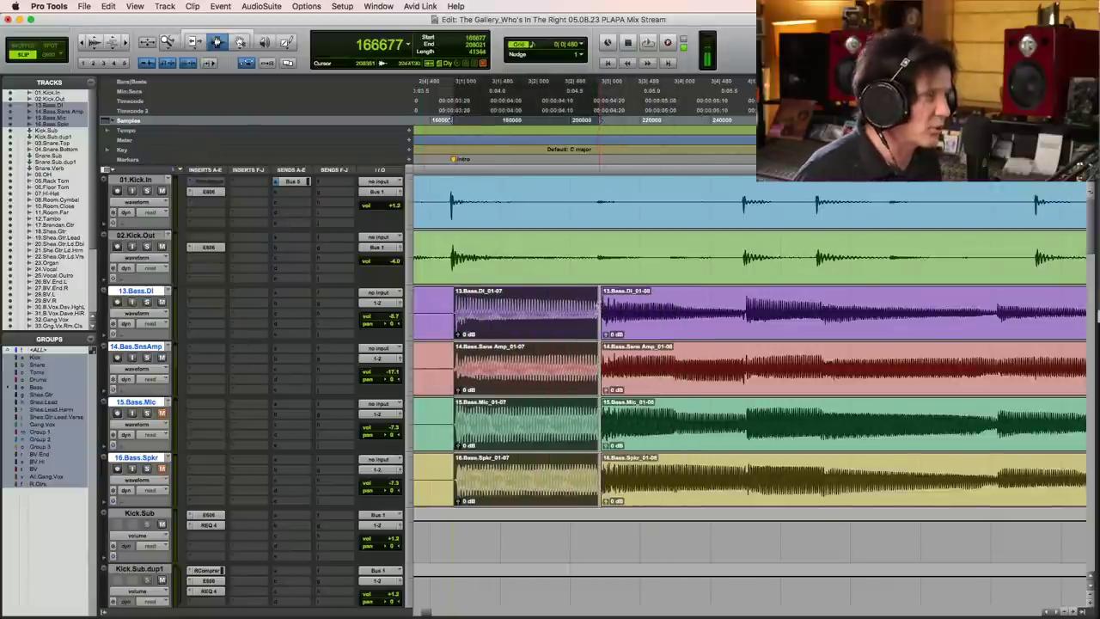
- Split off the shifted bass note's tail on all four tracks and place a copy forward to fill the gap before the next clip
{"action": "key", "text": "F5"}
{"action": "left_click_drag", "start_coordinate": [558, 318], "coordinate": [654, 311]}
{"action": "left_click", "coordinate": [563, 314]}
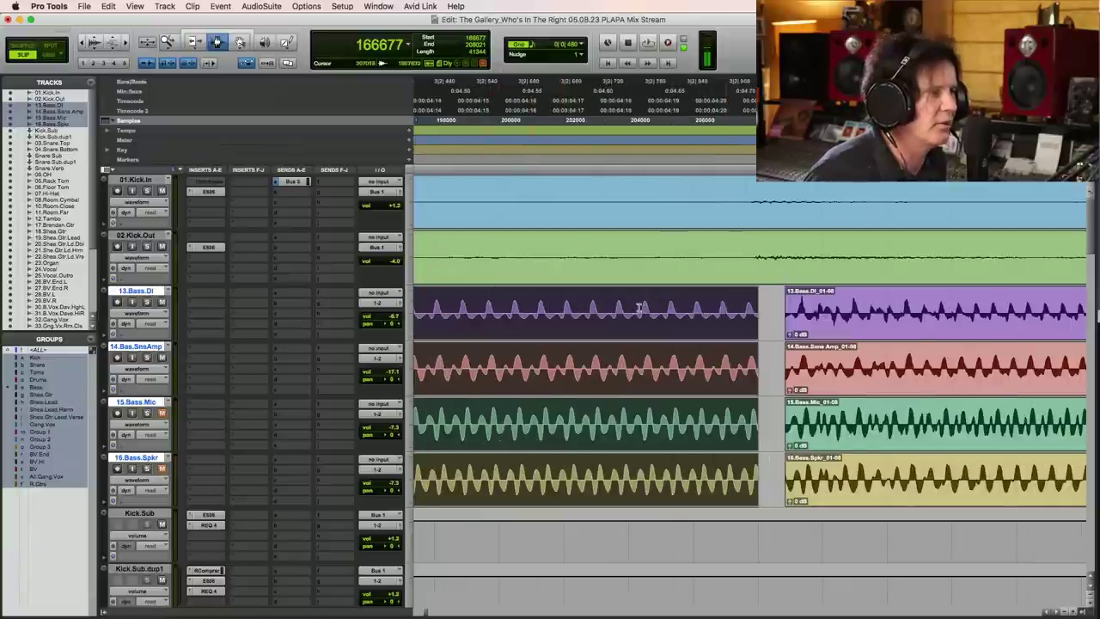
{"action": "left_click", "coordinate": [614, 320]}
{"action": "key", "text": "super+e"}
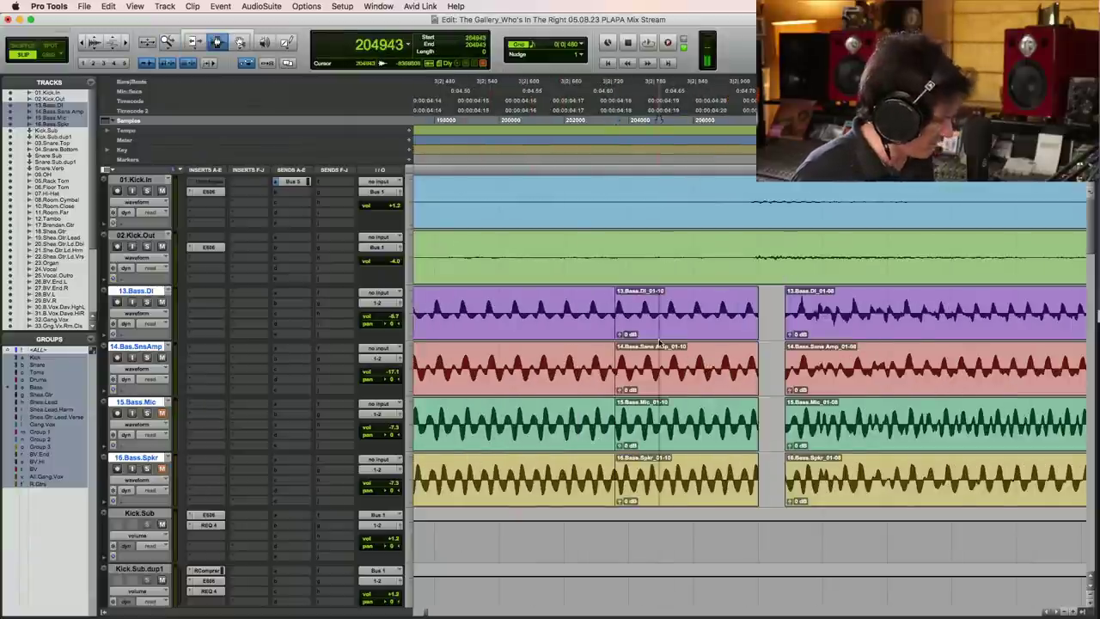
{"action": "key", "text": "F8"}
{"action": "left_click", "coordinate": [688, 348]}
{"action": "left_click_drag", "start_coordinate": [671, 341], "coordinate": [700, 338]}
{"action": "key", "text": "F7"}
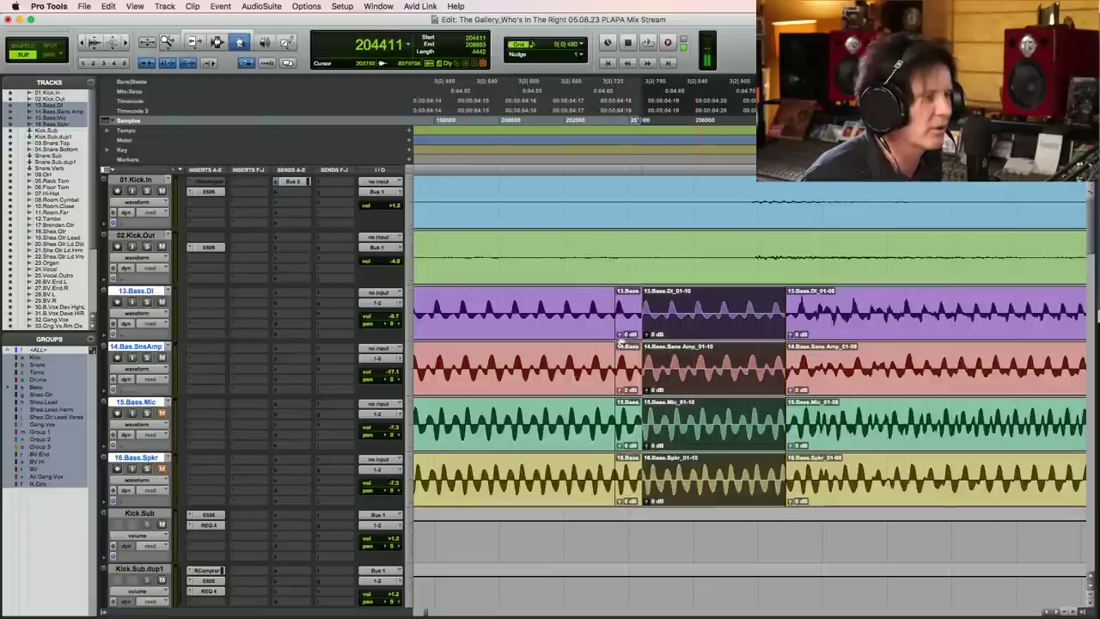
{"action": "left_click_drag", "start_coordinate": [559, 337], "coordinate": [873, 316]}
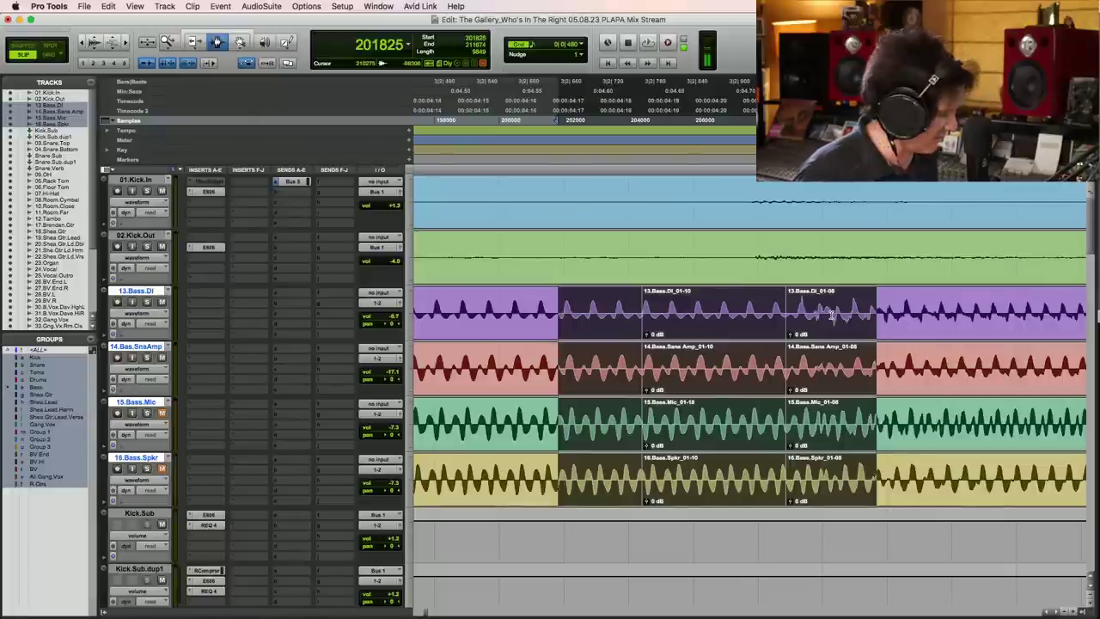
- Audition the edited bass entry with the mix from sample 159150
{"action": "key", "text": "super+bracketleft"}
{"action": "key", "text": "super+bracketleft"}
{"action": "key", "text": "super+bracketleft"}
{"action": "left_click", "coordinate": [554, 320]}
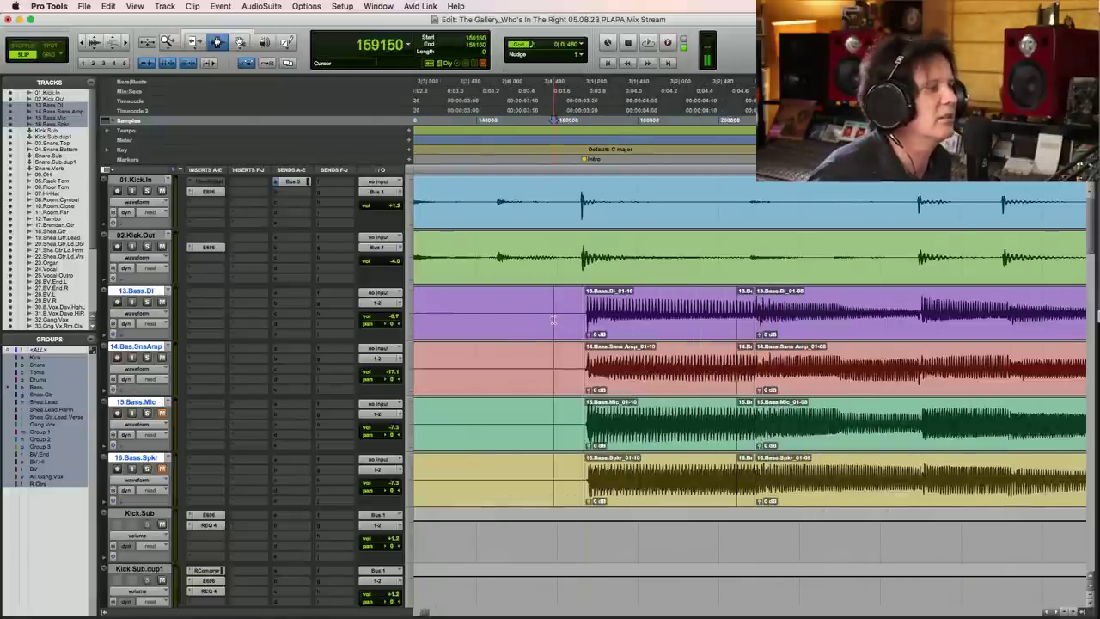
{"action": "key", "text": "space"}
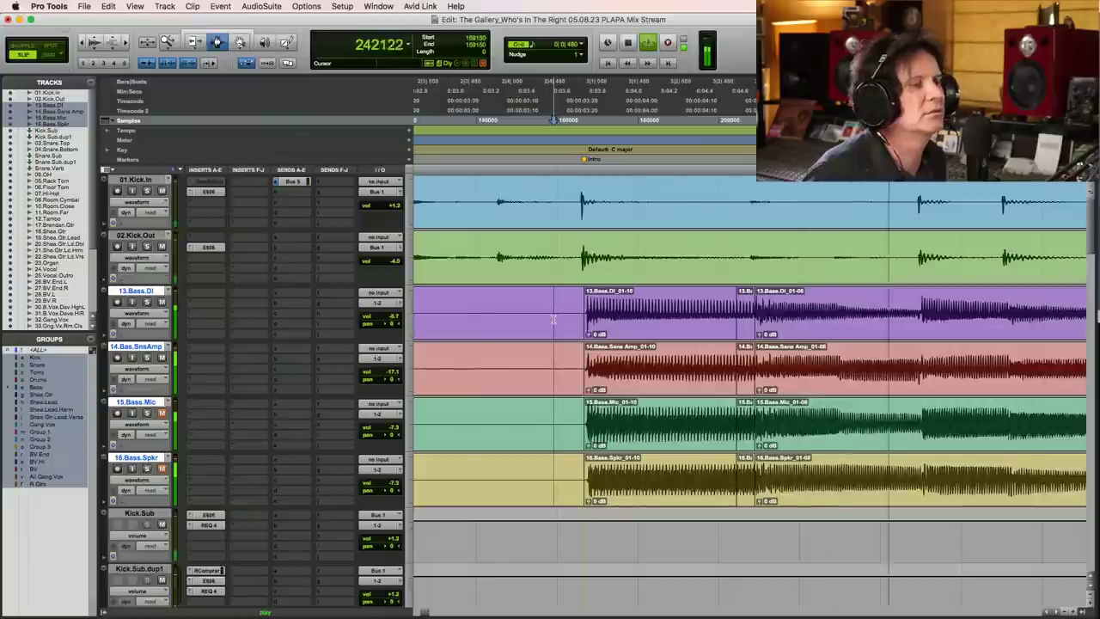
{"action": "key", "text": "space"}
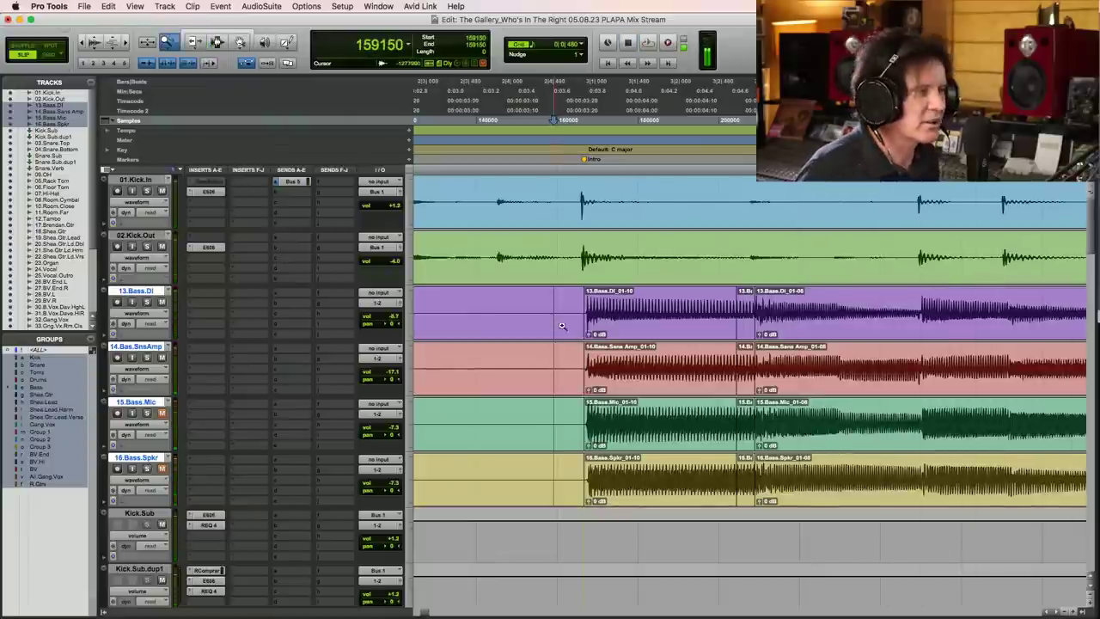
- Move the start point to sample 117415 and listen to the bass entry against the kick in the intro
{"action": "key", "text": "super+bracketright"}
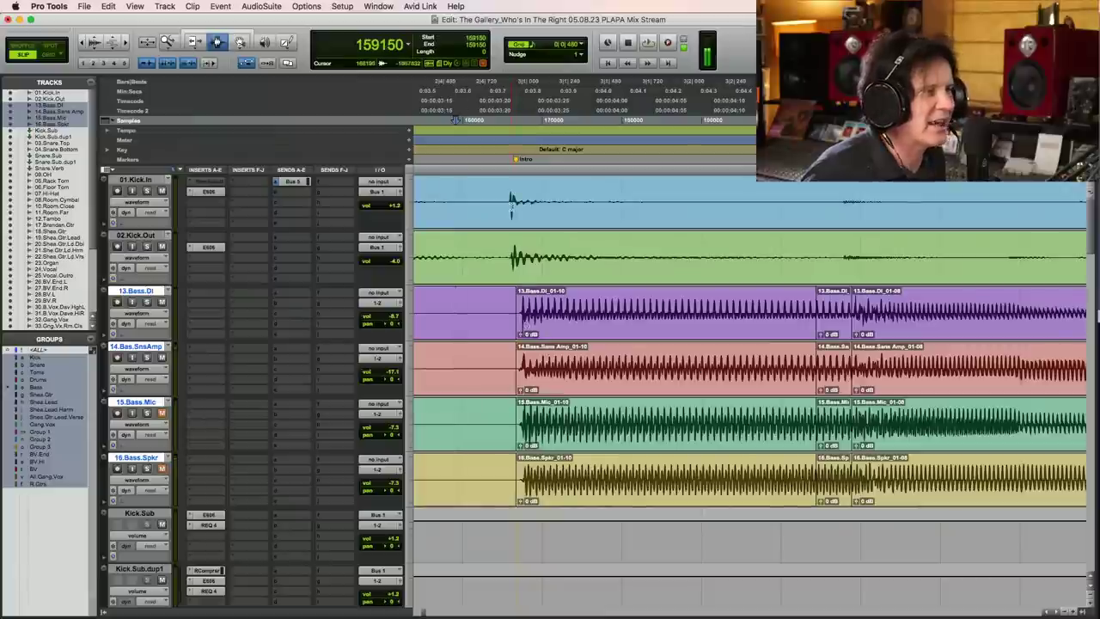
{"action": "key", "text": "super+bracketleft"}
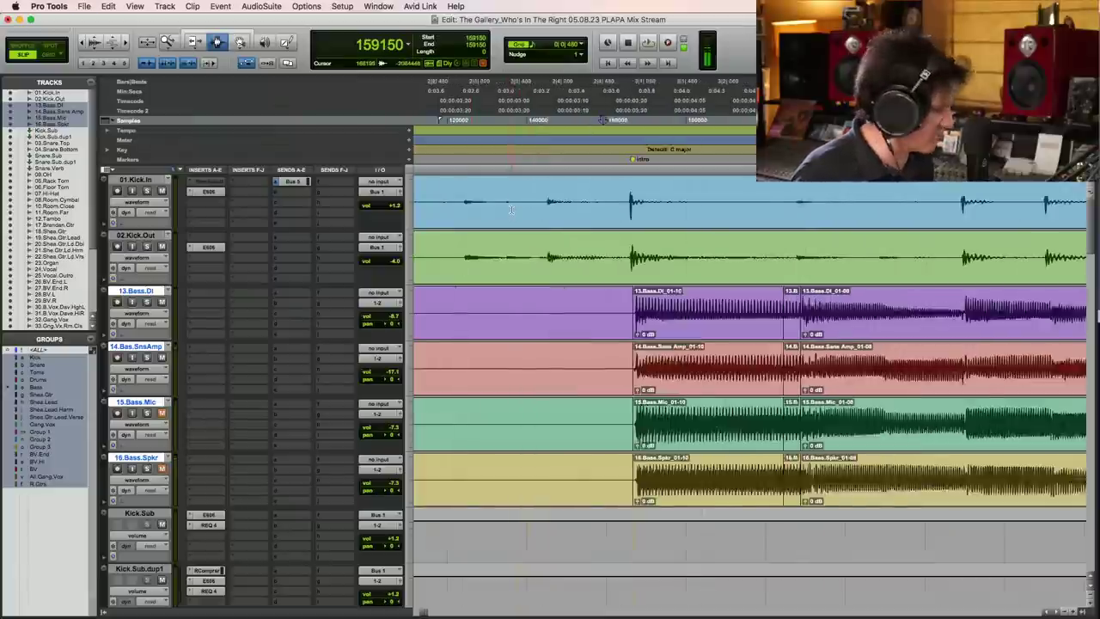
{"action": "left_click", "coordinate": [472, 255]}
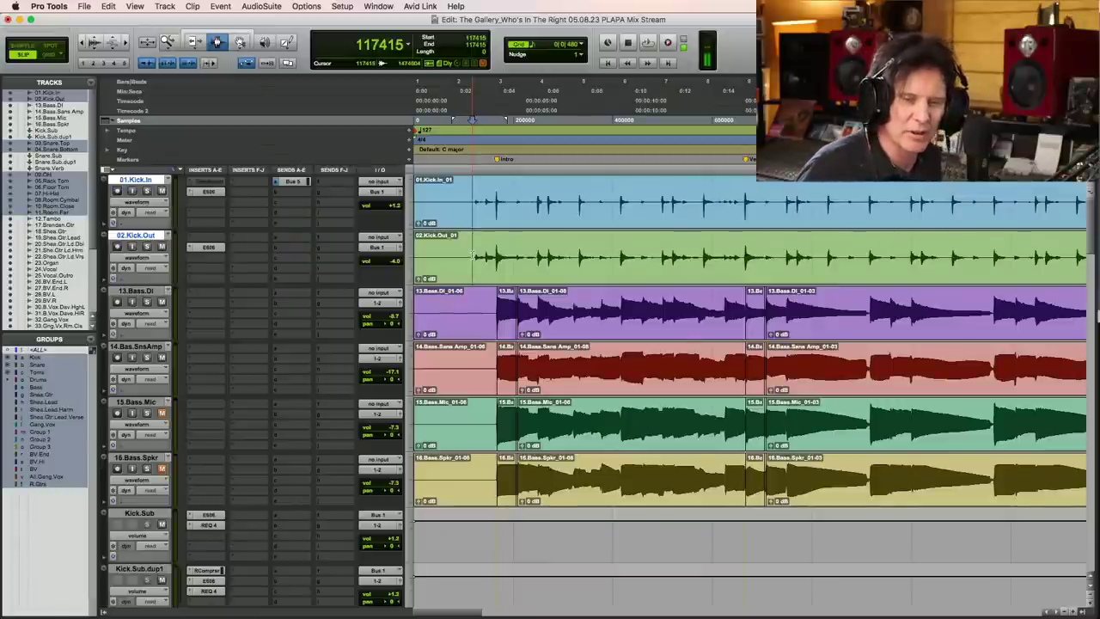
{"action": "key", "text": "space"}
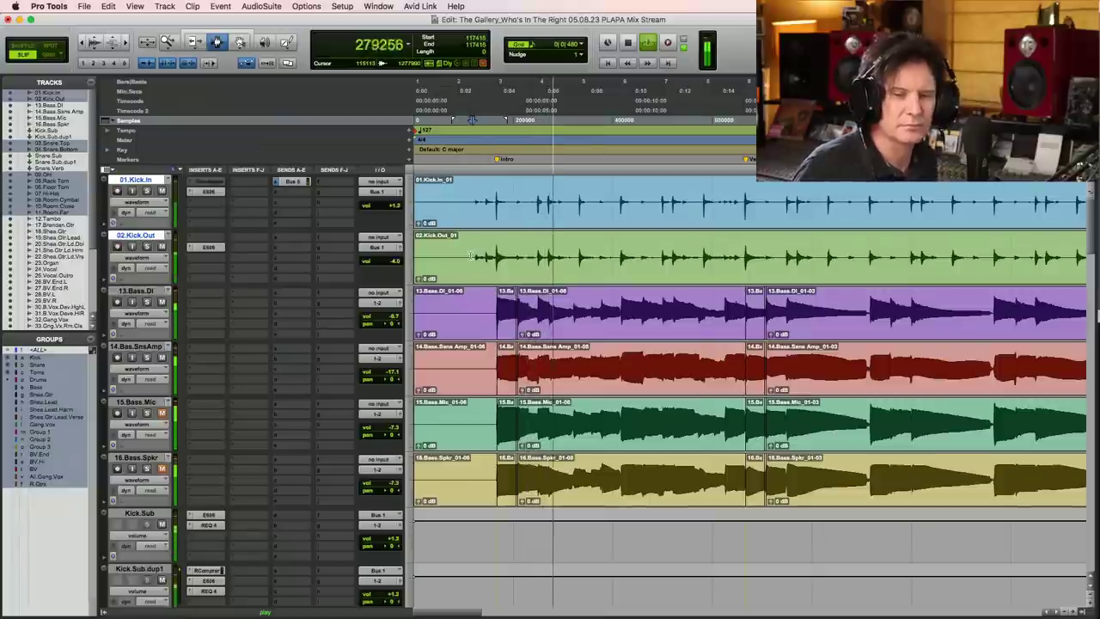
{"action": "key", "text": "space"}
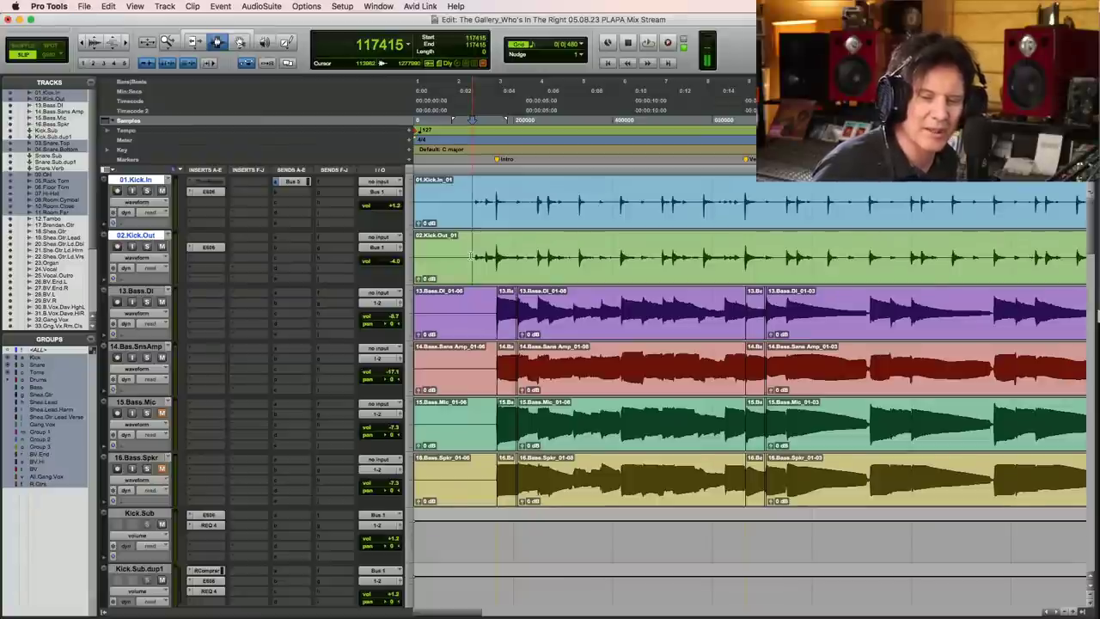
- Replay the intro from sample 117415, set the start point at sample 142764, and save the session
{"action": "key", "text": "space"}
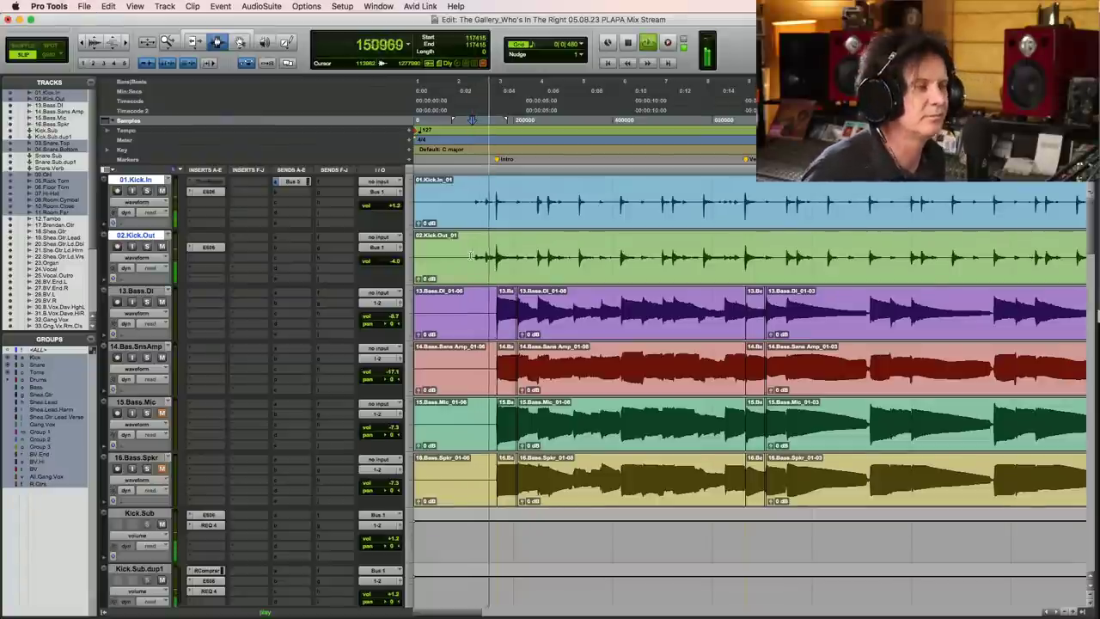
{"action": "key", "text": "super+bracketright"}
{"action": "key", "text": "space"}
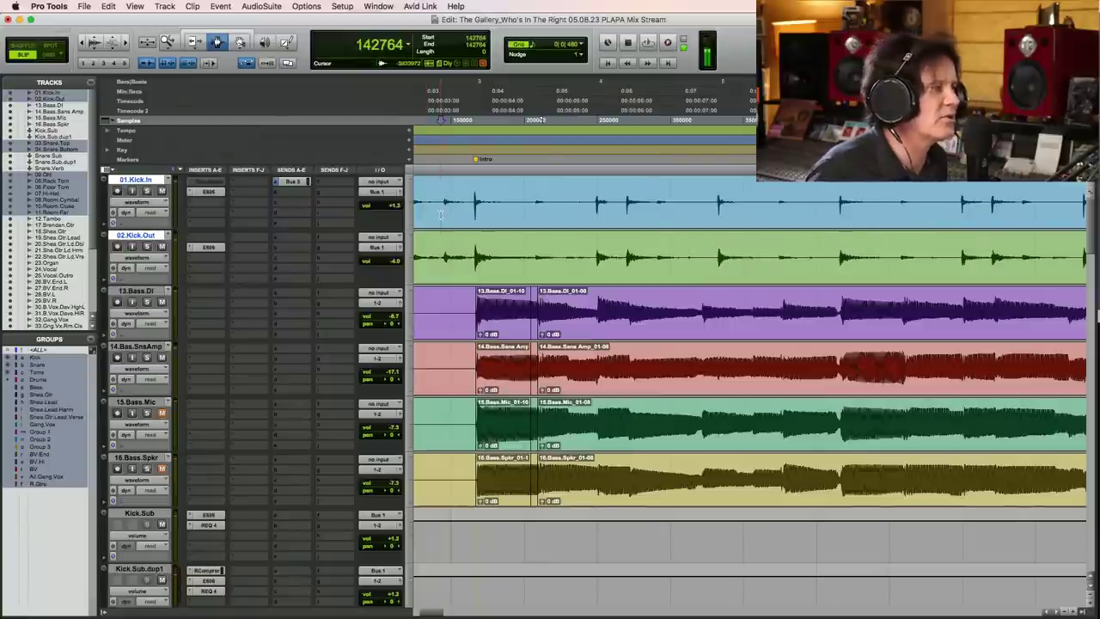
{"action": "key", "text": "super+s"}
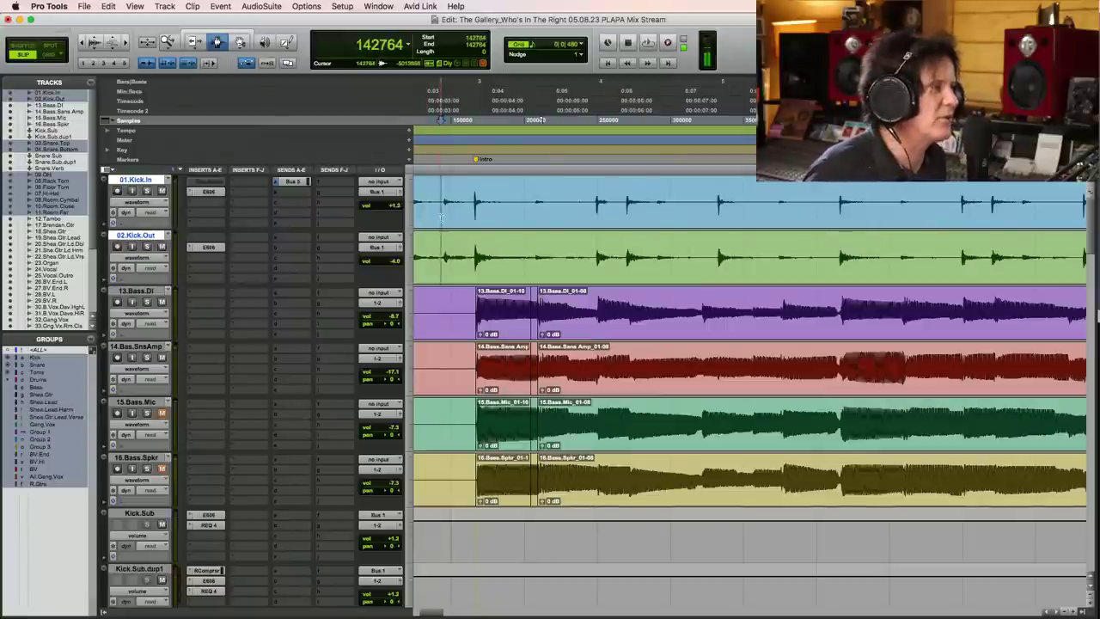
- Set the start point at sample 144990, just ahead of the bass entry, and audition the intro from there
{"action": "left_click_drag", "start_coordinate": [430, 217], "coordinate": [562, 223]}
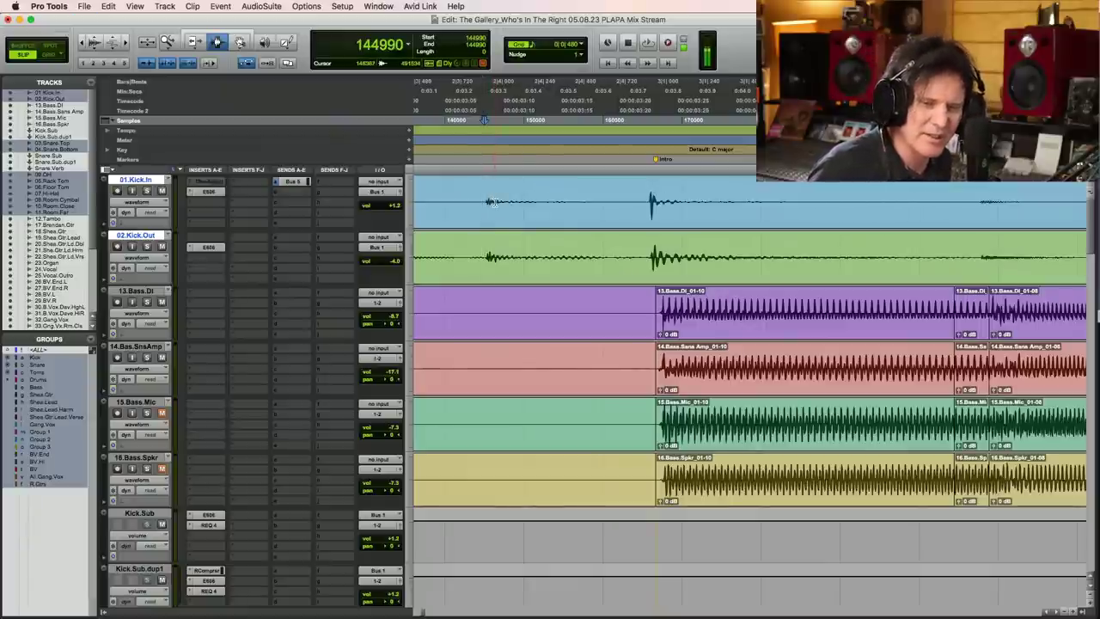
{"action": "key", "text": "space"}
{"action": "key", "text": "space"}
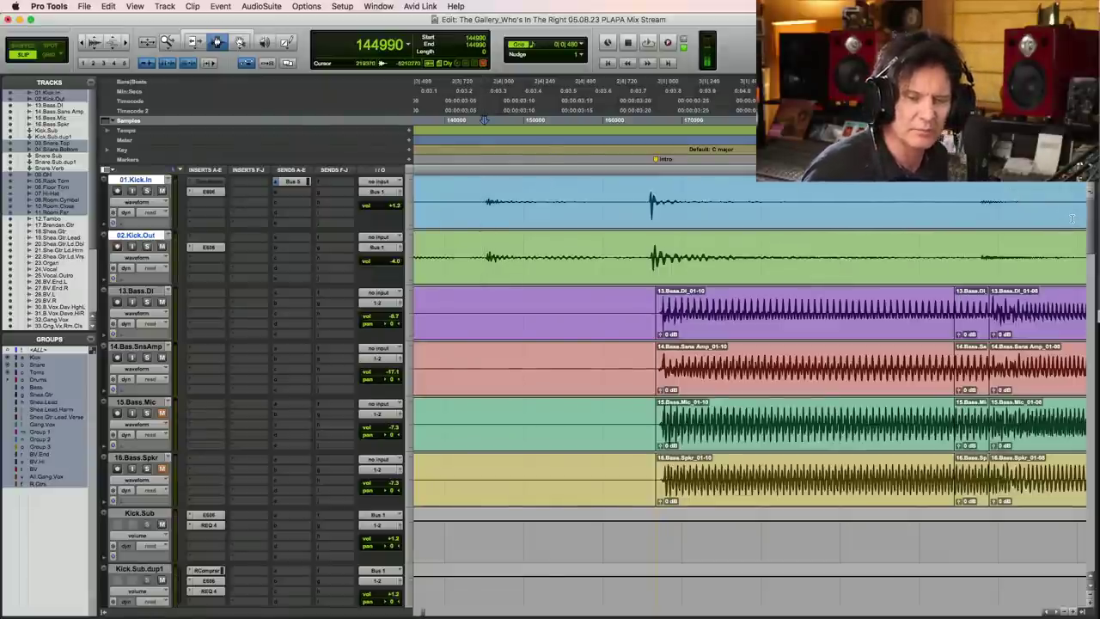
{"action": "key", "text": "space"}
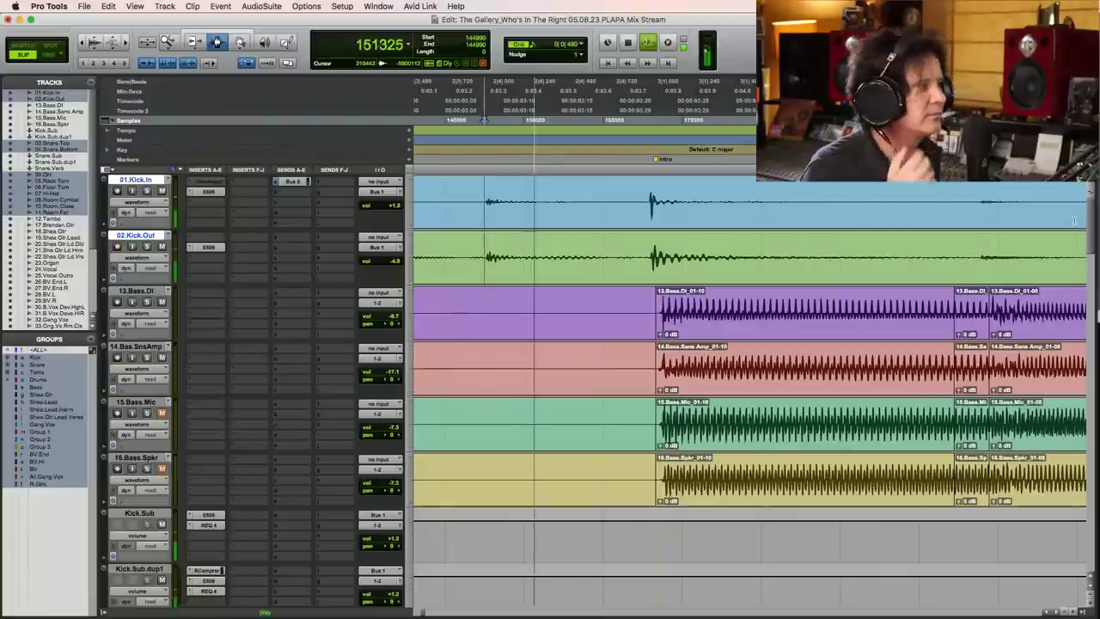
{"action": "key", "text": "r"}
{"action": "key", "text": "r"}
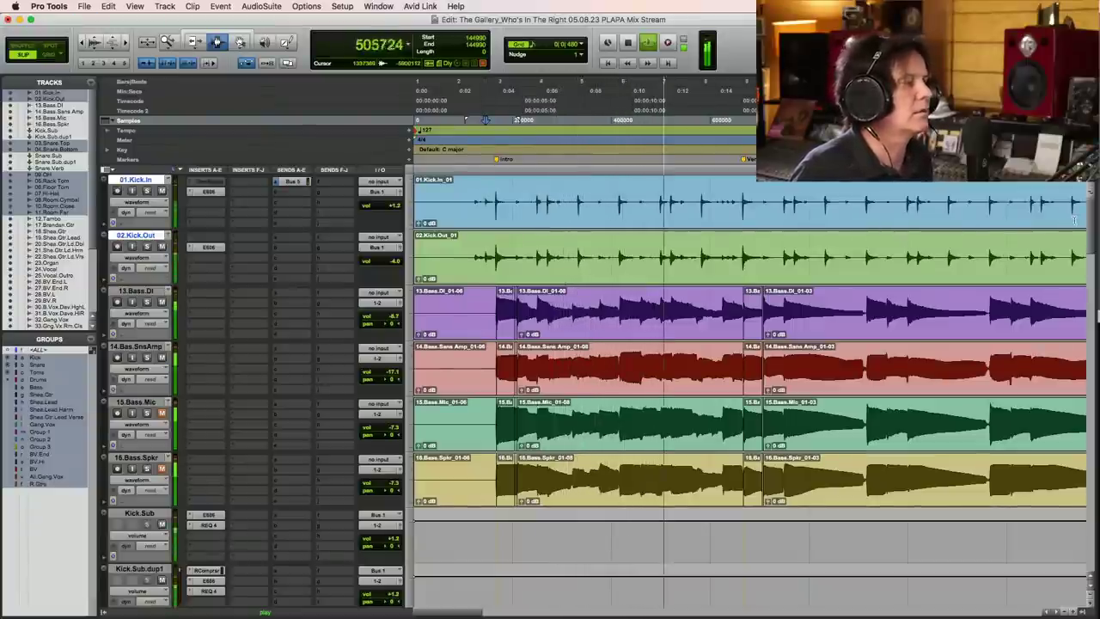
- Look over the room, guitar, organ and vocal tracks further down the session
{"action": "left_click_drag", "start_coordinate": [1090, 238], "coordinate": [1080, 353]}
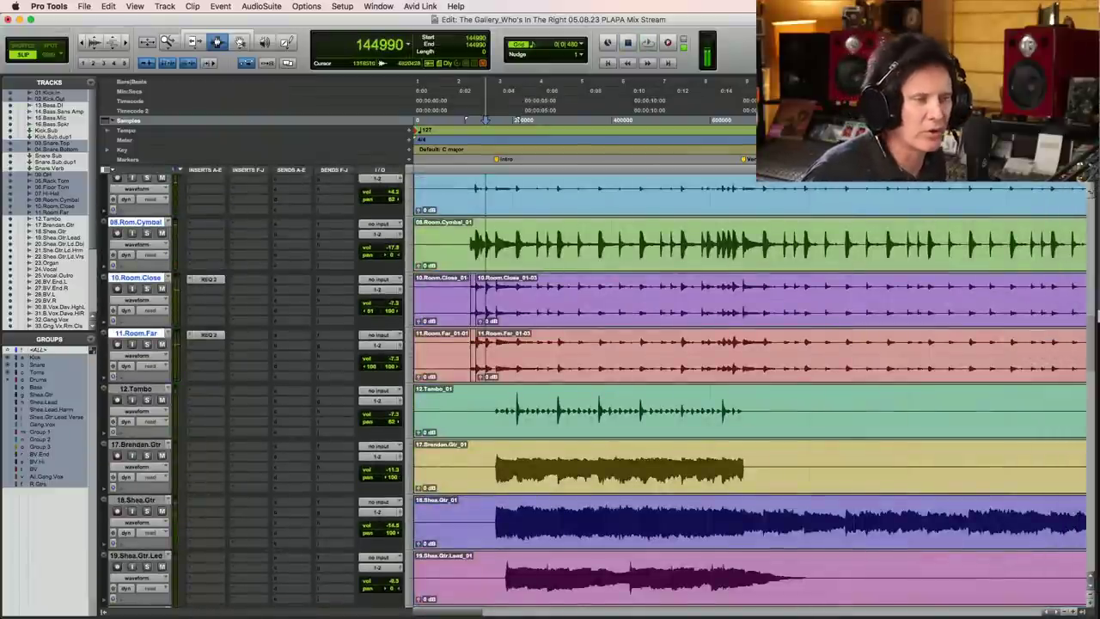
{"action": "scroll", "coordinate": [1095, 351], "scroll_direction": "down", "scroll_amount": 15}
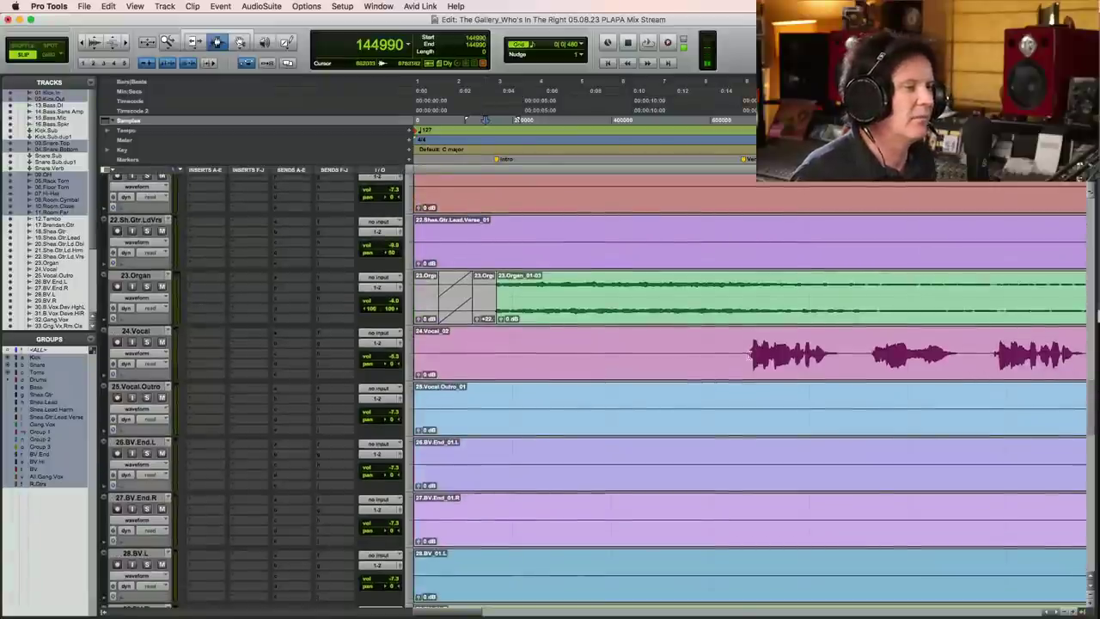
{"action": "left_click", "coordinate": [135, 331]}
{"action": "left_click", "coordinate": [196, 335]}
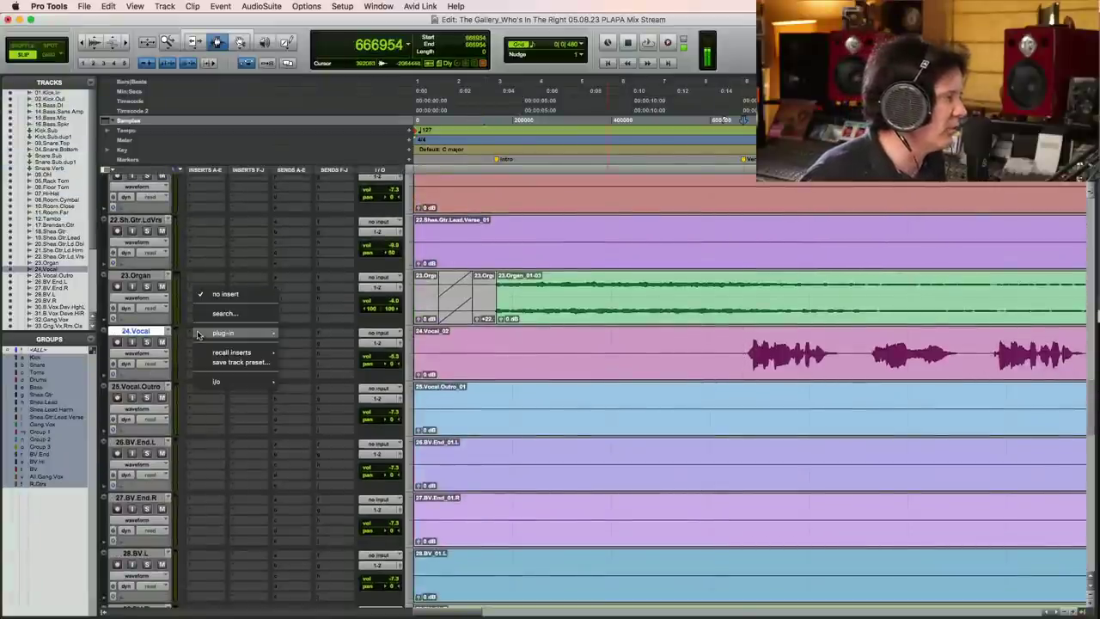
{"action": "mouse_move", "coordinate": [226, 332]}
{"action": "mouse_move", "coordinate": [340, 43]}
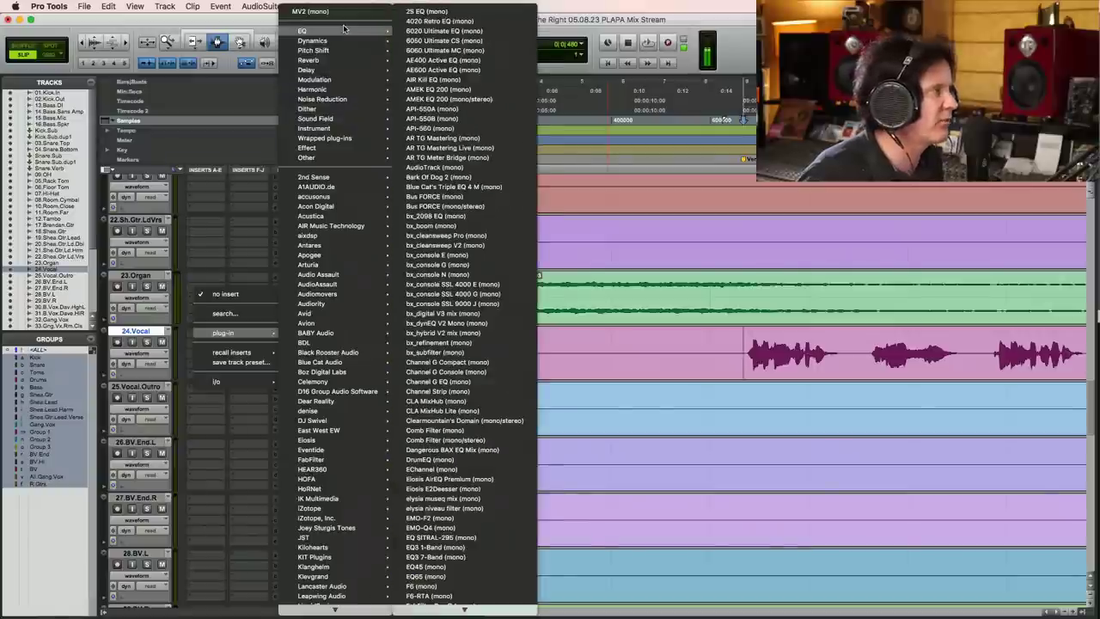
{"action": "scroll", "coordinate": [456, 473], "scroll_direction": "down", "scroll_amount": 5}
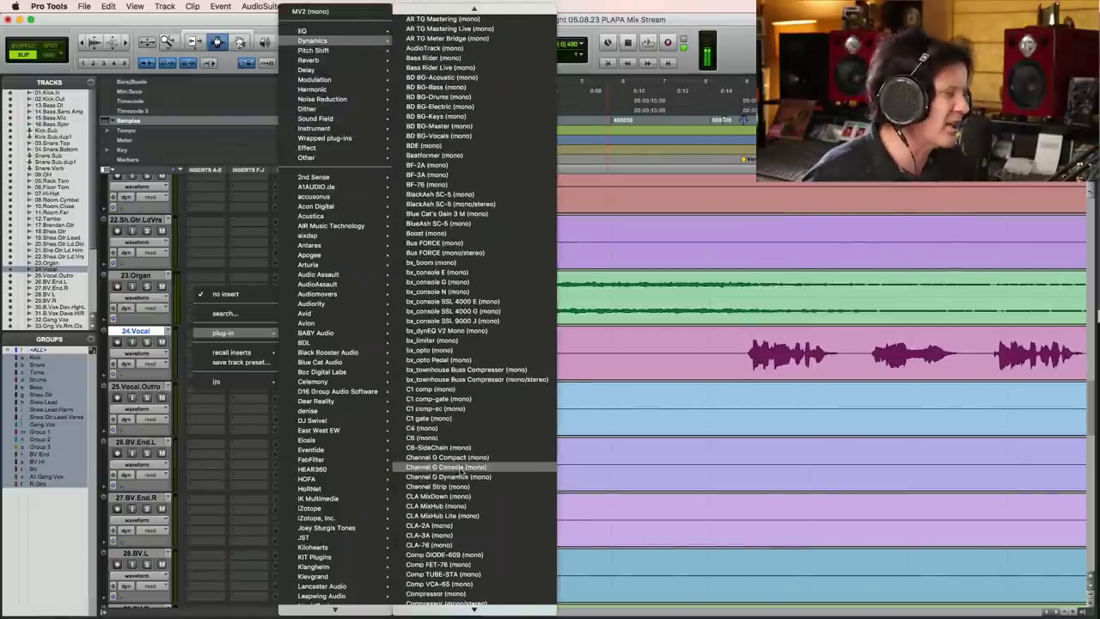
{"action": "scroll", "coordinate": [461, 471], "scroll_direction": "down", "scroll_amount": 3}
{"action": "scroll", "coordinate": [461, 472], "scroll_direction": "down", "scroll_amount": 3}
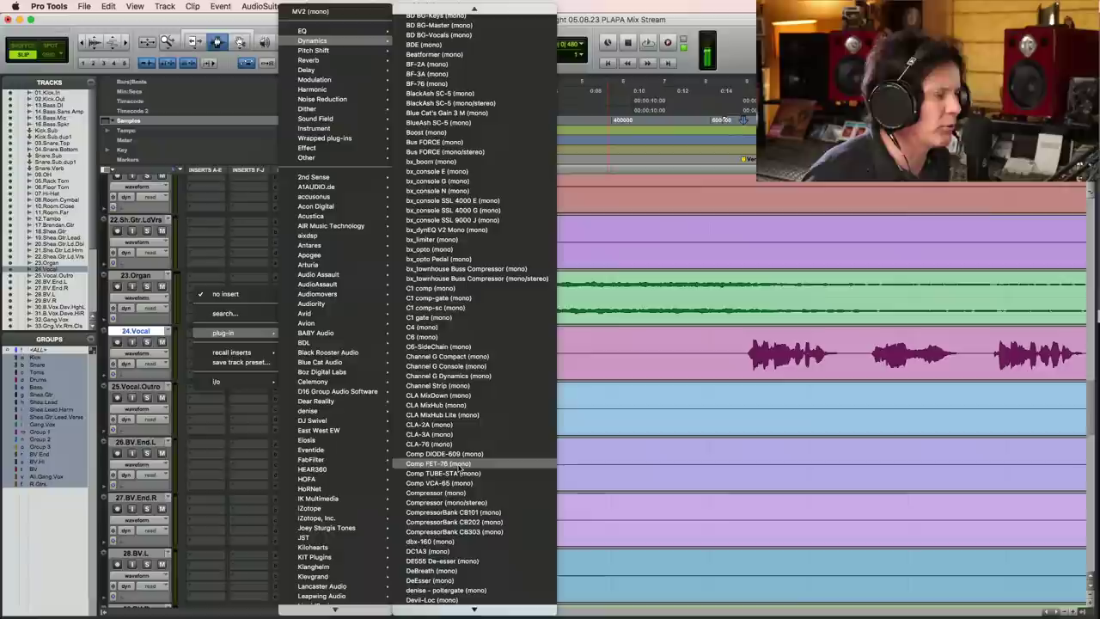
{"action": "scroll", "coordinate": [462, 471], "scroll_direction": "down", "scroll_amount": 20}
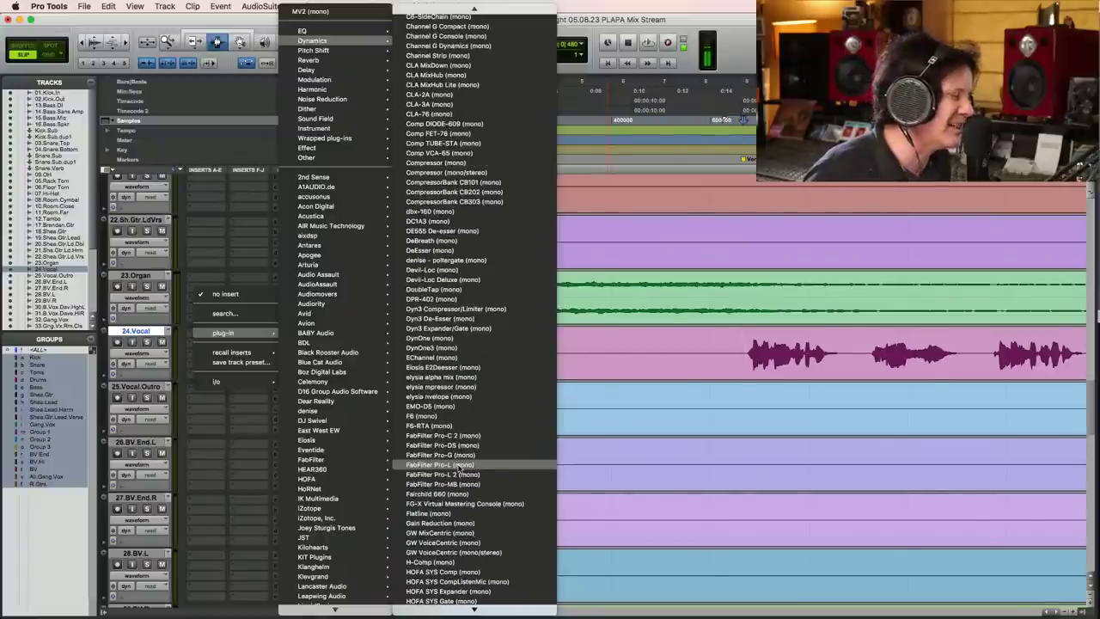
{"action": "scroll", "coordinate": [461, 470], "scroll_direction": "down", "scroll_amount": 20}
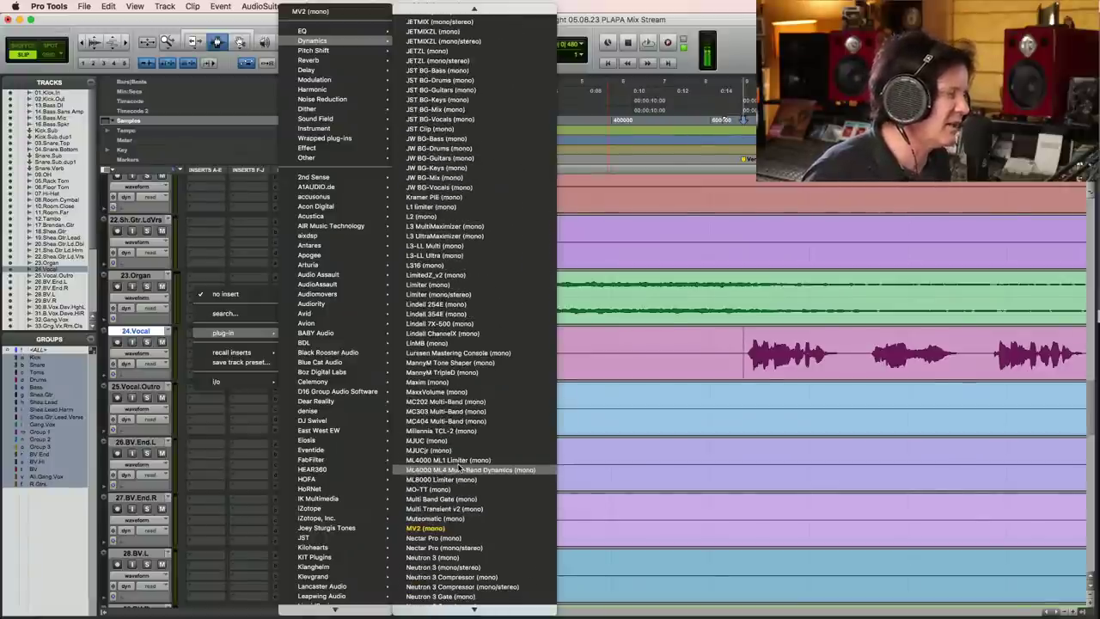
{"action": "scroll", "coordinate": [462, 470], "scroll_direction": "down", "scroll_amount": 20}
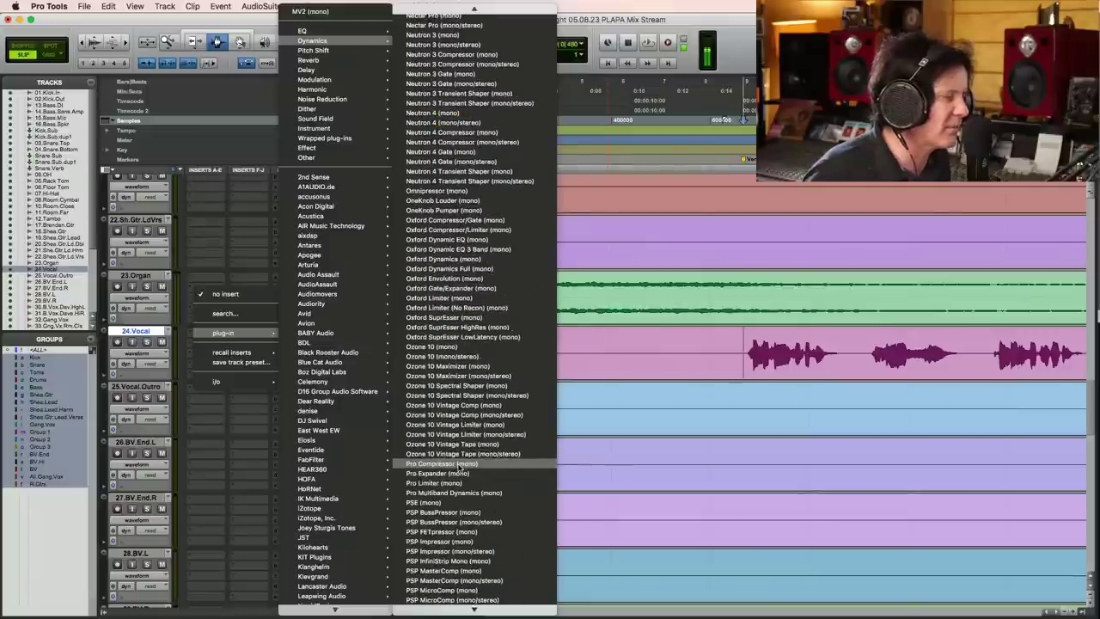
{"action": "scroll", "coordinate": [459, 468], "scroll_direction": "down", "scroll_amount": 12}
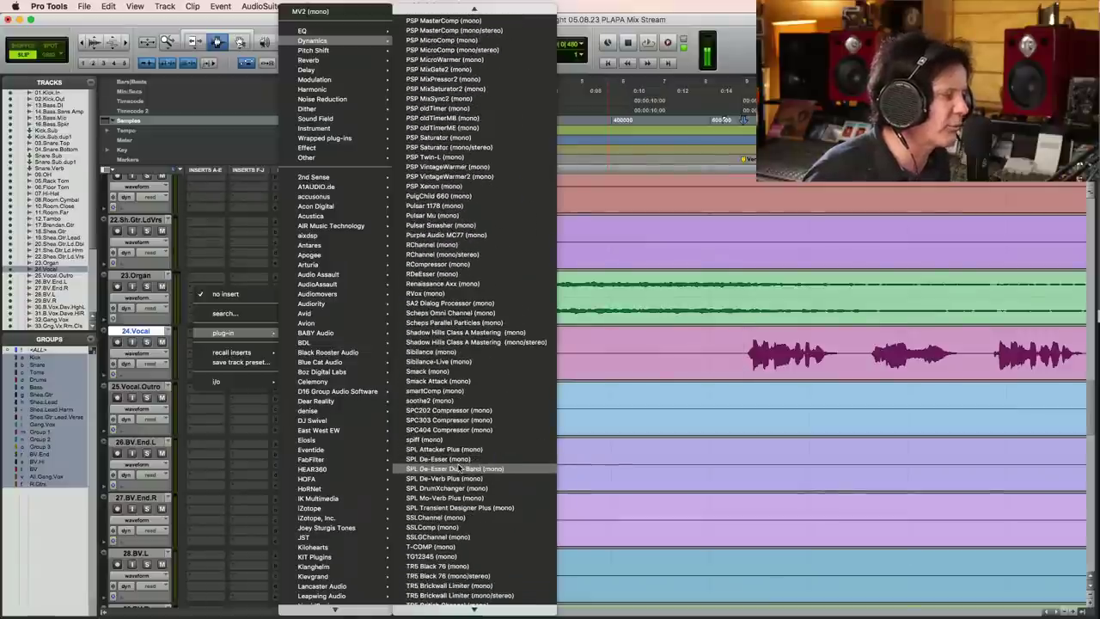
{"action": "scroll", "coordinate": [462, 469], "scroll_direction": "down", "scroll_amount": 2}
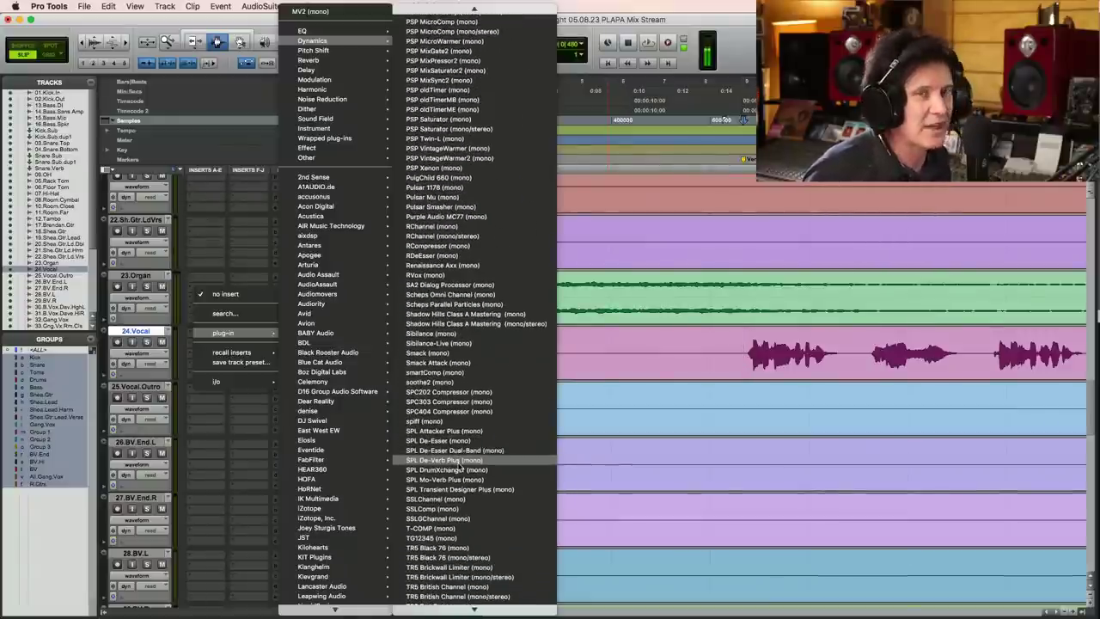
{"action": "scroll", "coordinate": [461, 468], "scroll_direction": "down", "scroll_amount": 11}
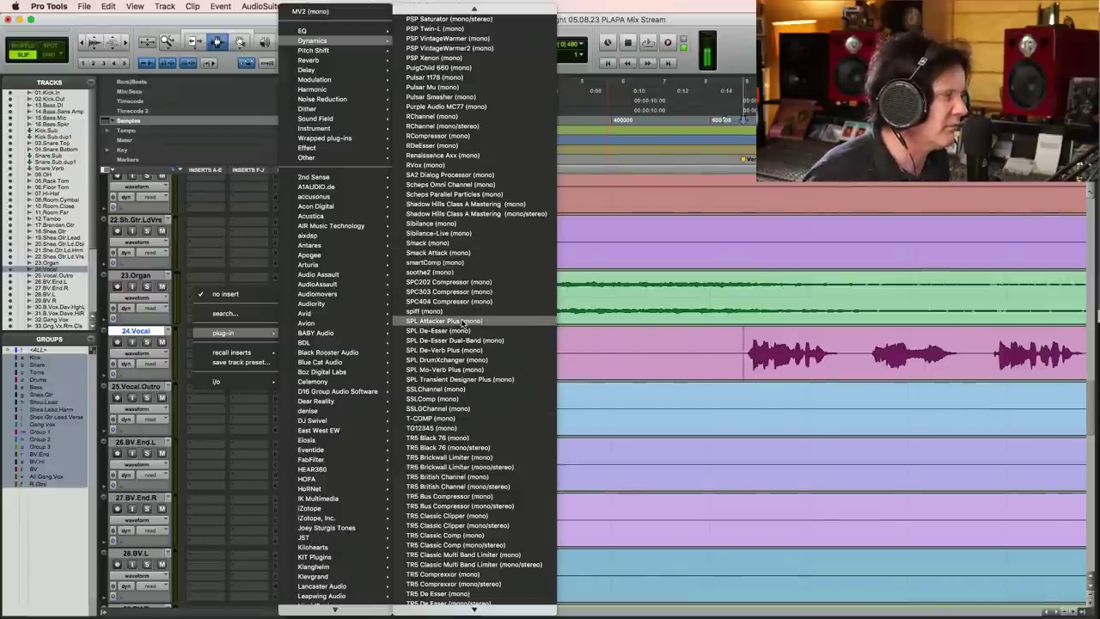
{"action": "left_click", "coordinate": [596, 277]}
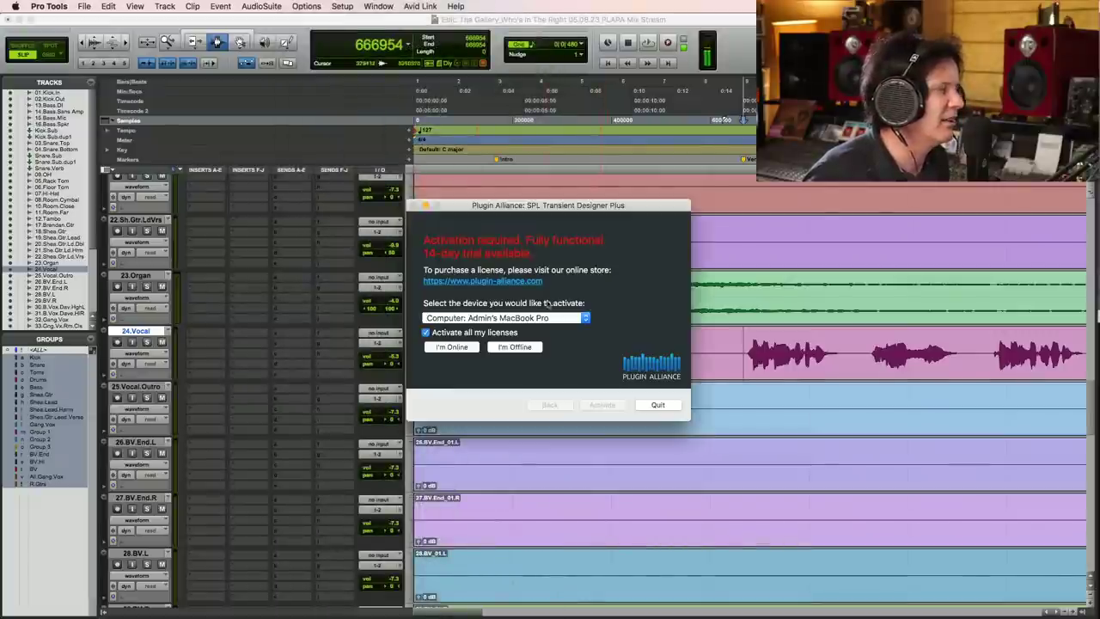
{"action": "left_click", "coordinate": [669, 409]}
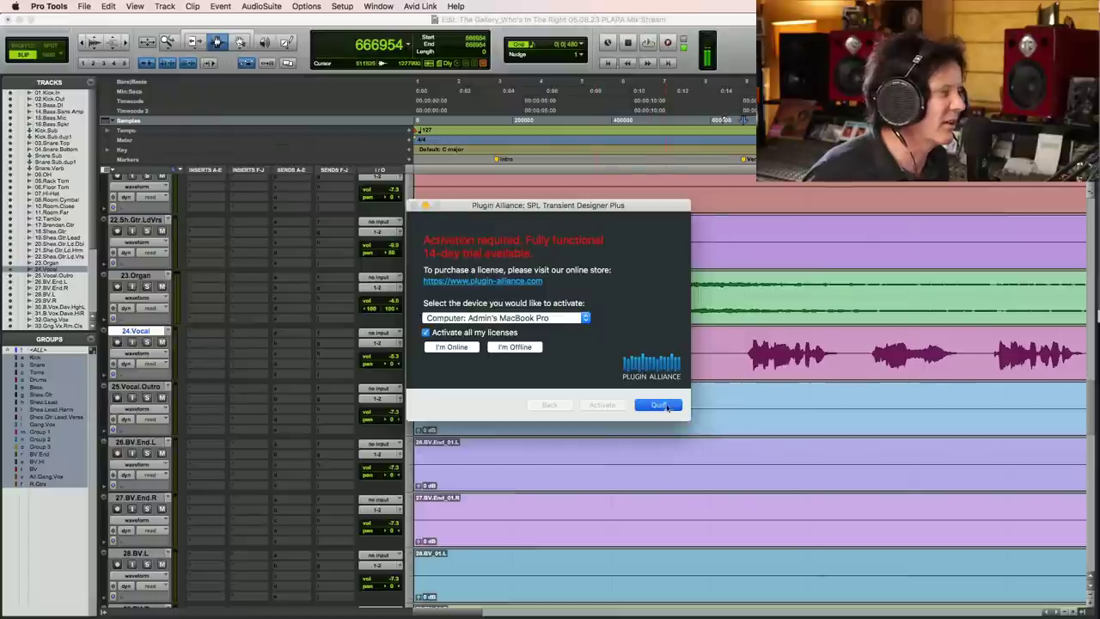
{"action": "left_click", "coordinate": [639, 263]}
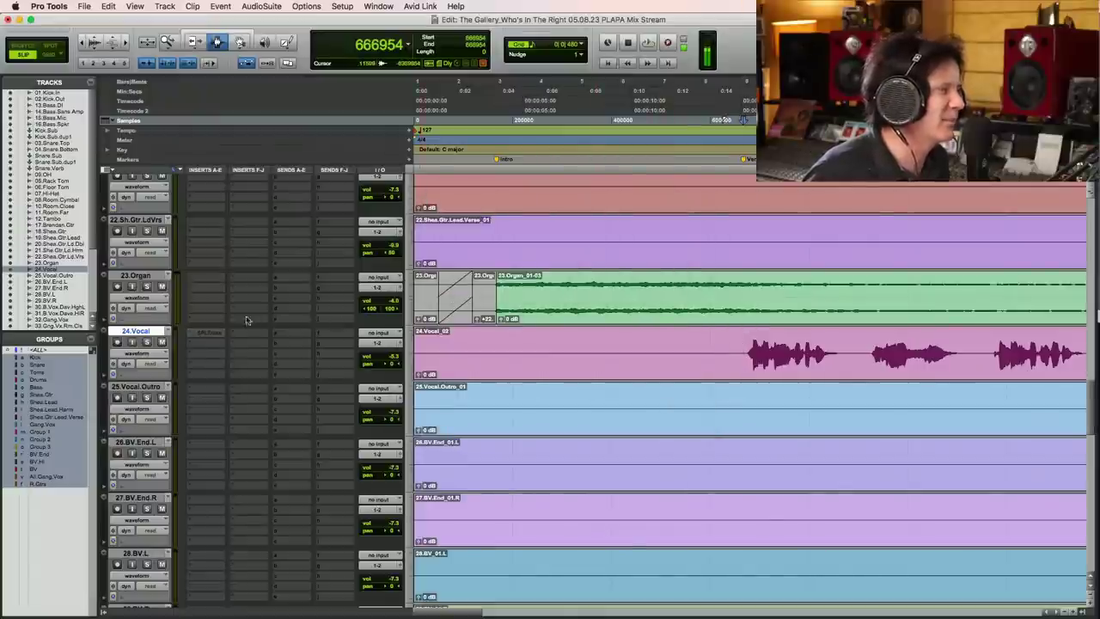
- Insert the mono RChannel dynamics plug-in in the first insert slot of the 24.Vocal track
{"action": "left_click", "coordinate": [191, 334]}
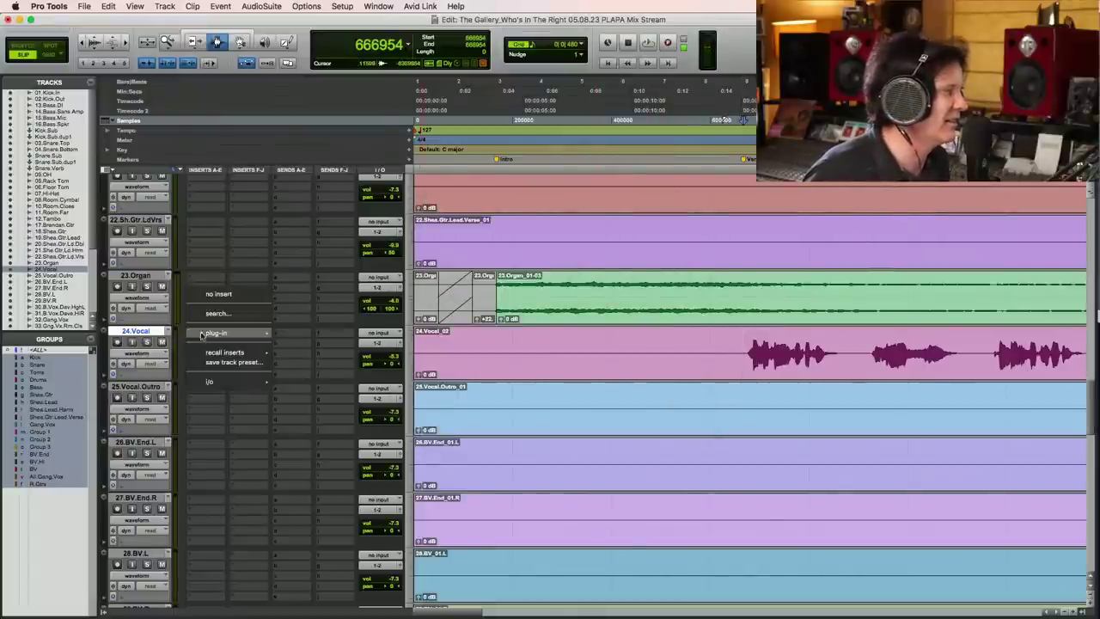
{"action": "mouse_move", "coordinate": [329, 263]}
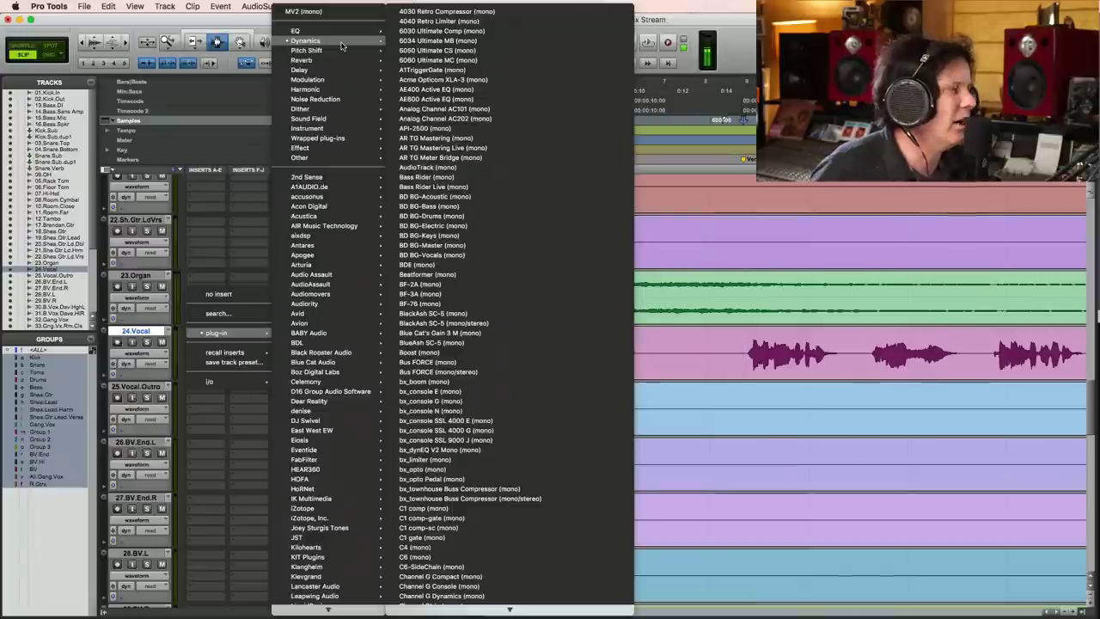
{"action": "scroll", "coordinate": [490, 416], "scroll_direction": "down", "scroll_amount": 10}
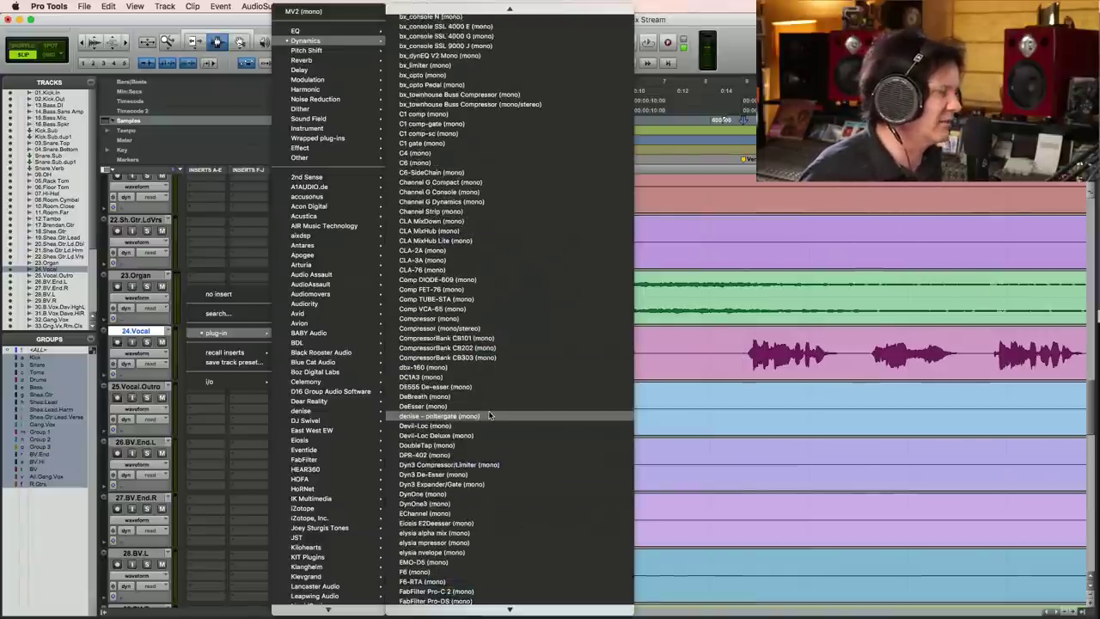
{"action": "scroll", "coordinate": [490, 416], "scroll_direction": "down", "scroll_amount": 20}
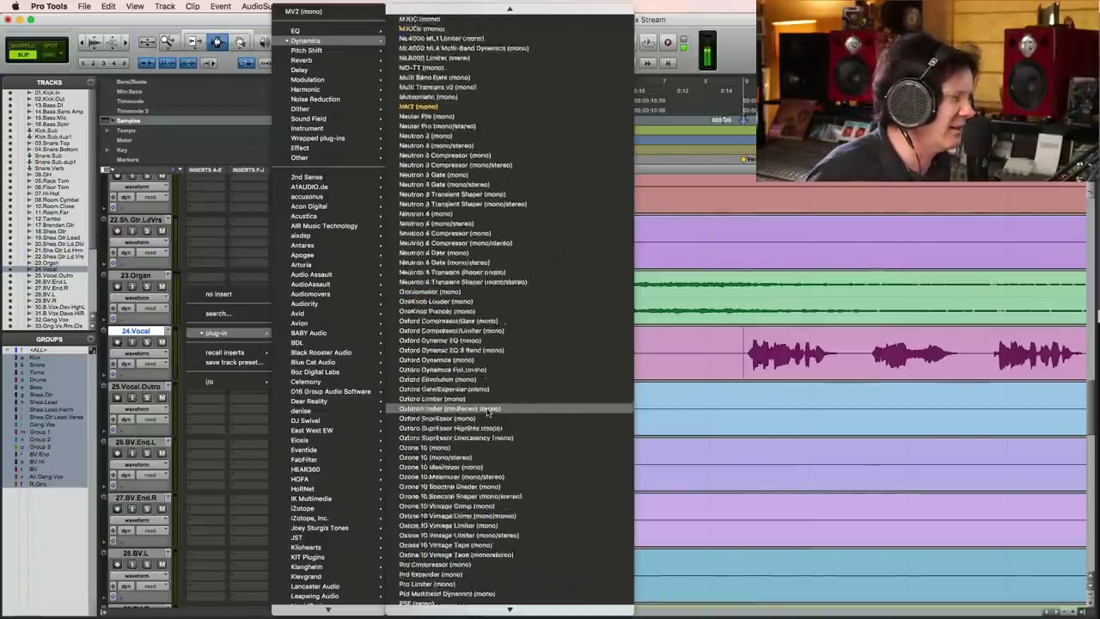
{"action": "scroll", "coordinate": [488, 414], "scroll_direction": "down", "scroll_amount": 4}
{"action": "scroll", "coordinate": [488, 413], "scroll_direction": "up", "scroll_amount": 8}
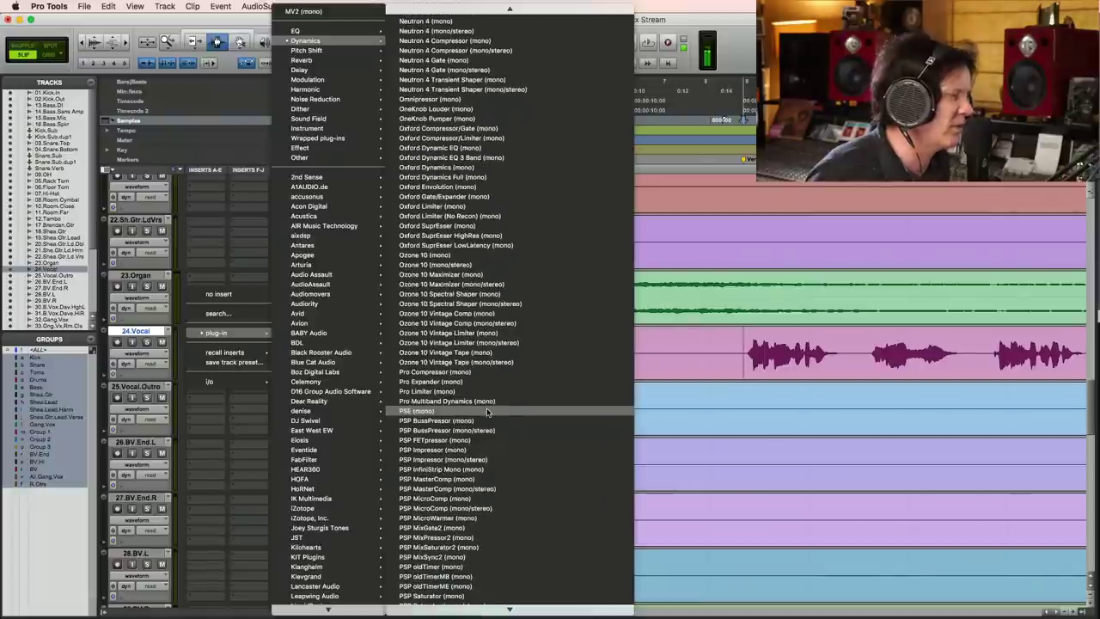
{"action": "scroll", "coordinate": [487, 414], "scroll_direction": "up", "scroll_amount": 10}
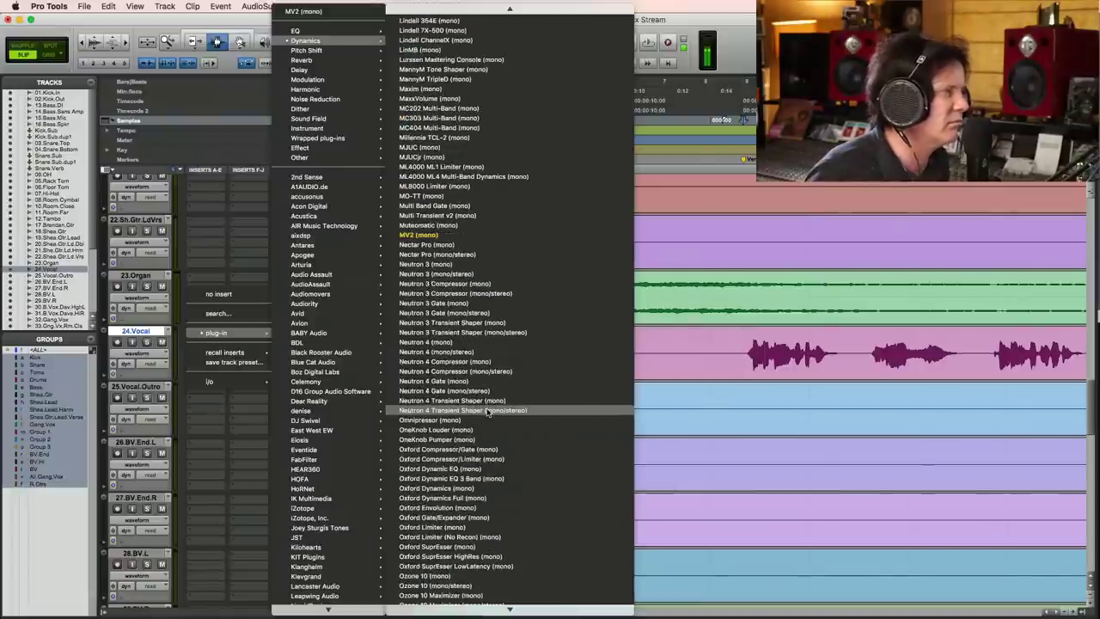
{"action": "scroll", "coordinate": [487, 411], "scroll_direction": "up", "scroll_amount": 18}
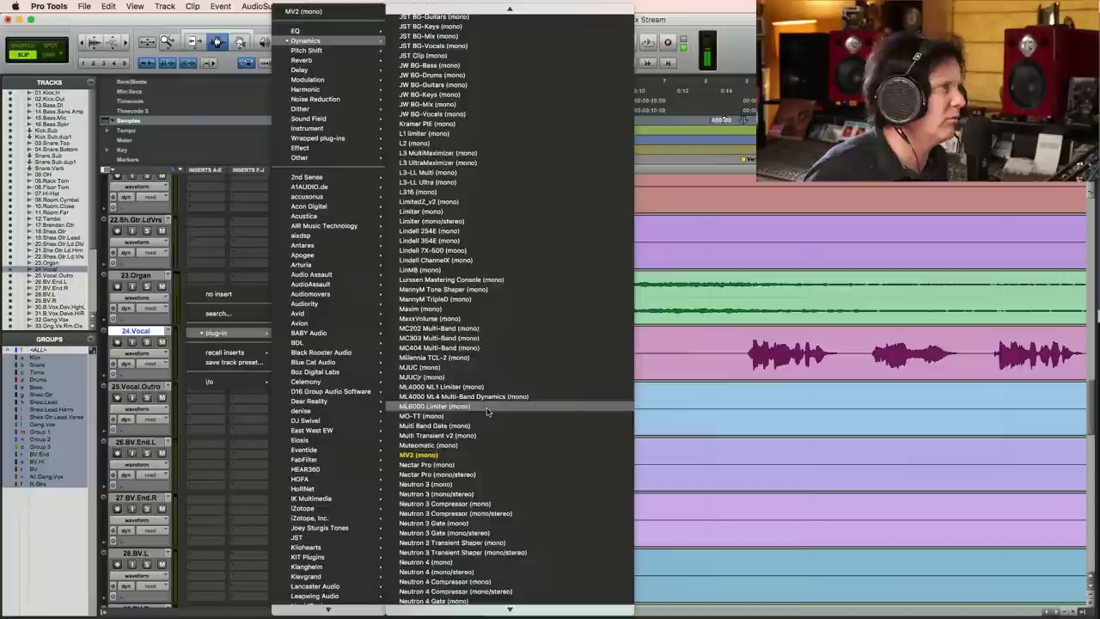
{"action": "scroll", "coordinate": [487, 412], "scroll_direction": "up", "scroll_amount": 2}
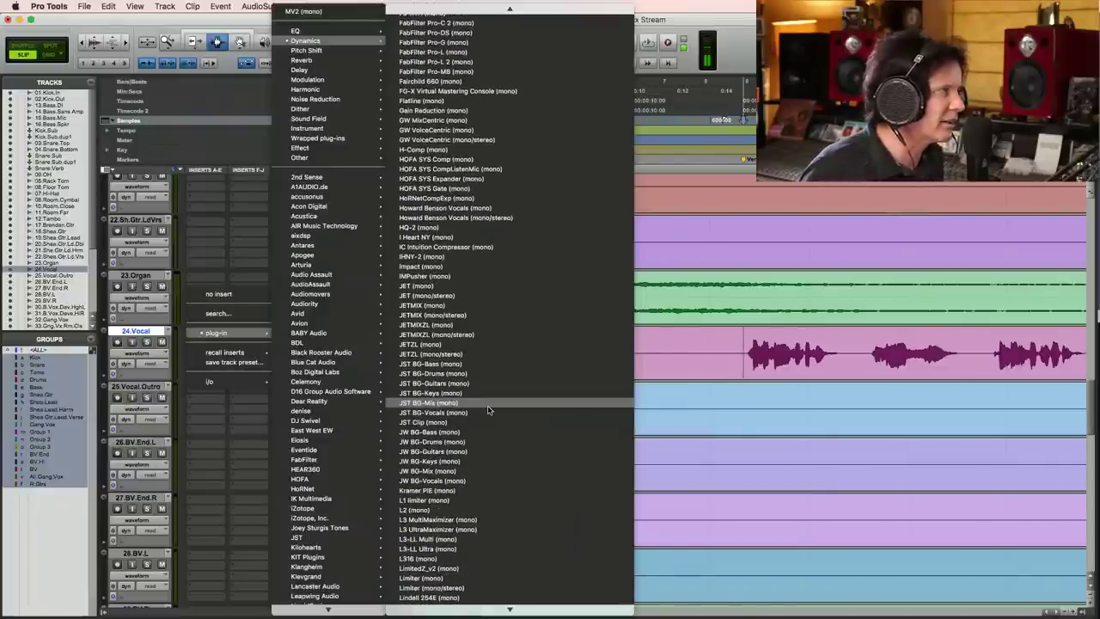
{"action": "scroll", "coordinate": [487, 410], "scroll_direction": "down", "scroll_amount": 18}
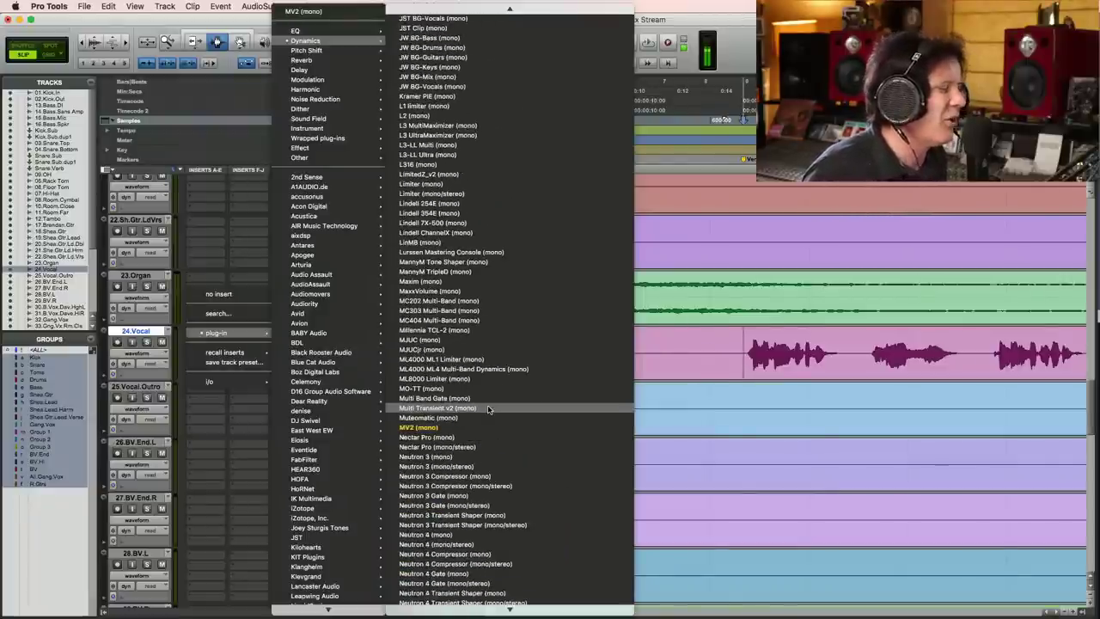
{"action": "scroll", "coordinate": [487, 410], "scroll_direction": "down", "scroll_amount": 20}
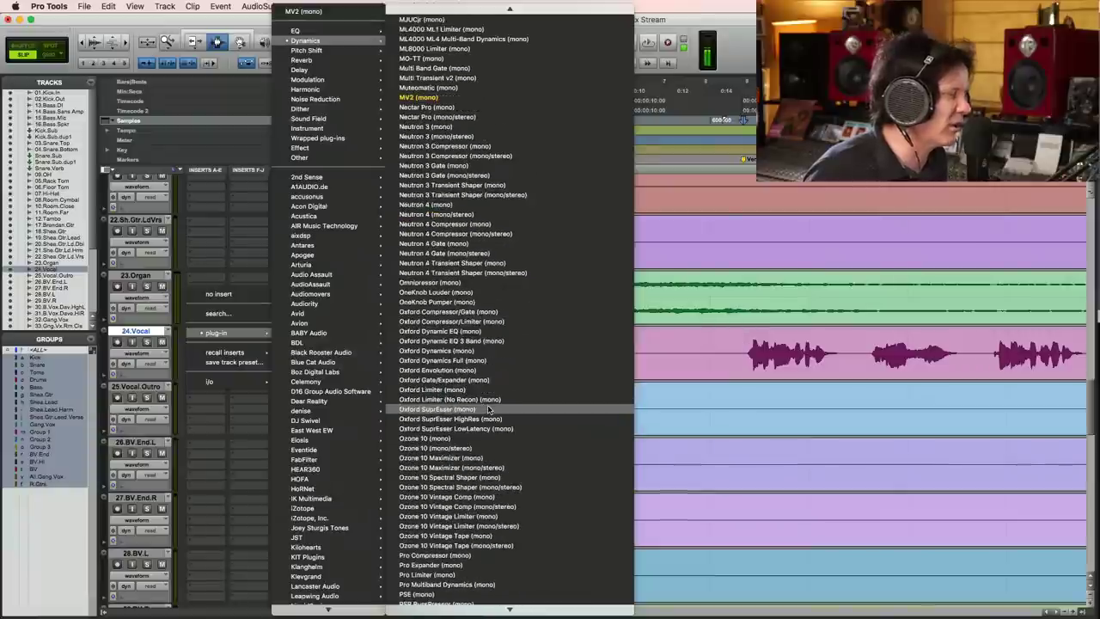
{"action": "scroll", "coordinate": [488, 410], "scroll_direction": "down", "scroll_amount": 16}
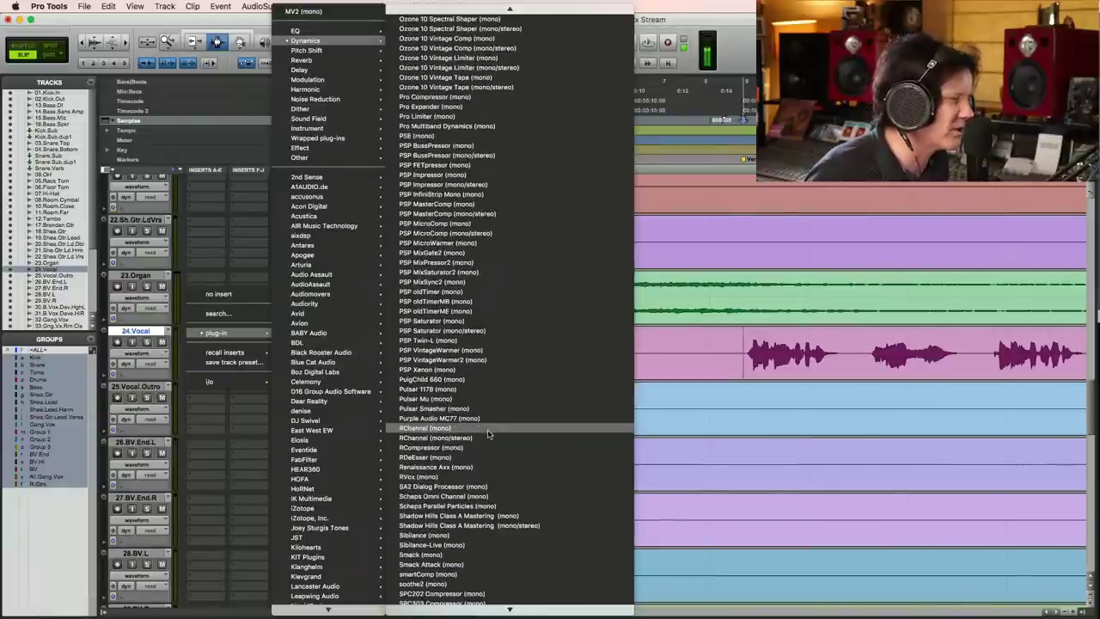
{"action": "left_click", "coordinate": [483, 428]}
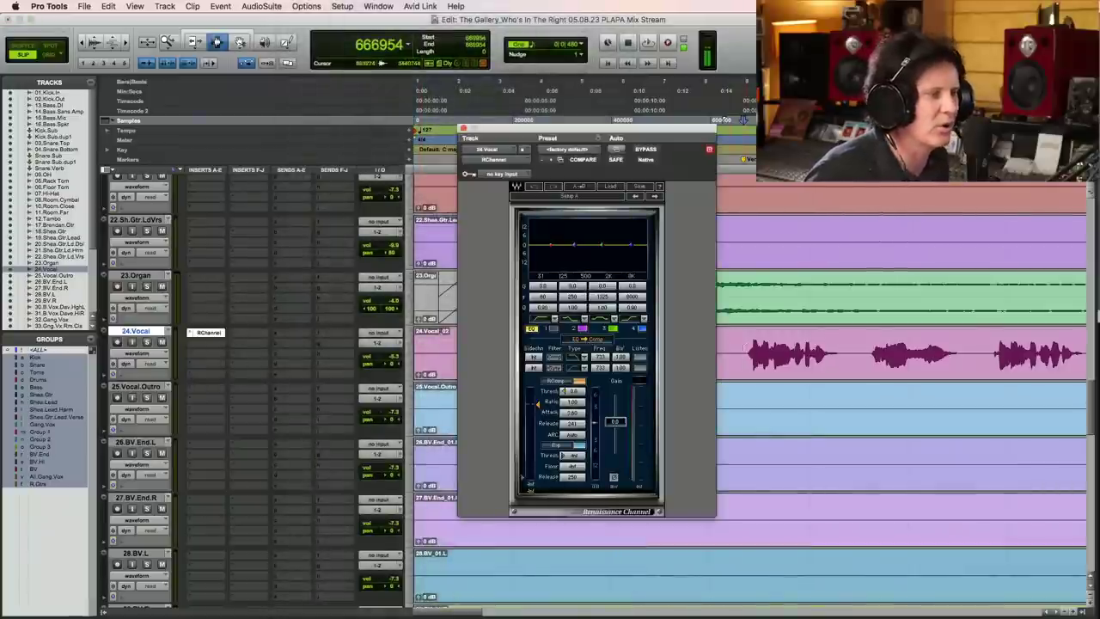
- Play from just before the first vocal phrase and high-pass the vocal at 64 Hz using RChannel's first EQ band
{"action": "left_click", "coordinate": [739, 351]}
{"action": "key", "text": "space"}
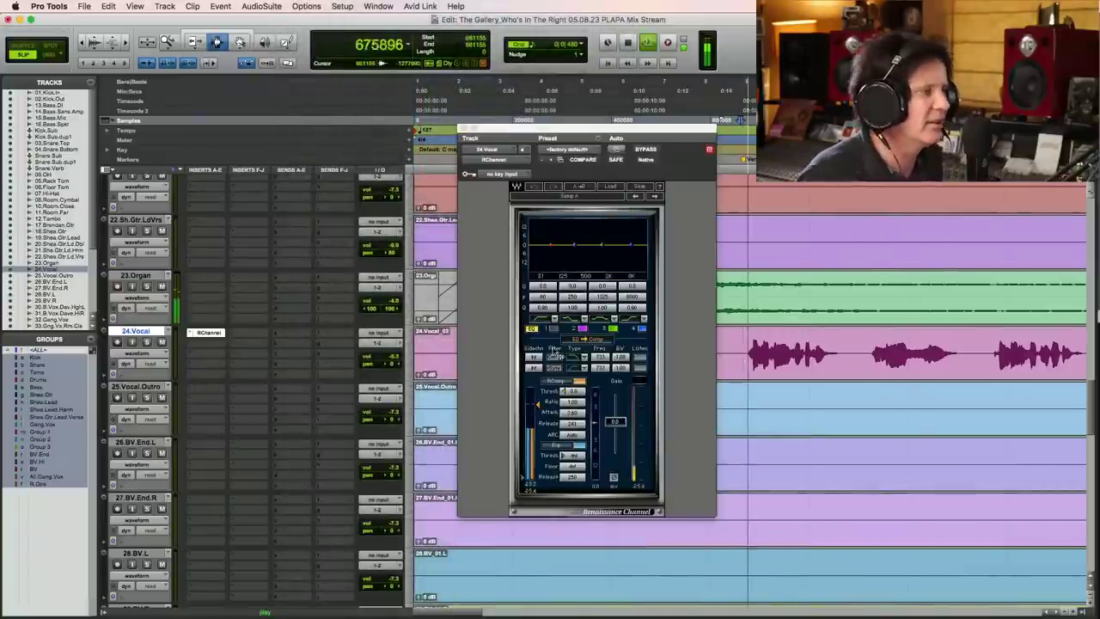
{"action": "left_click", "coordinate": [565, 277]}
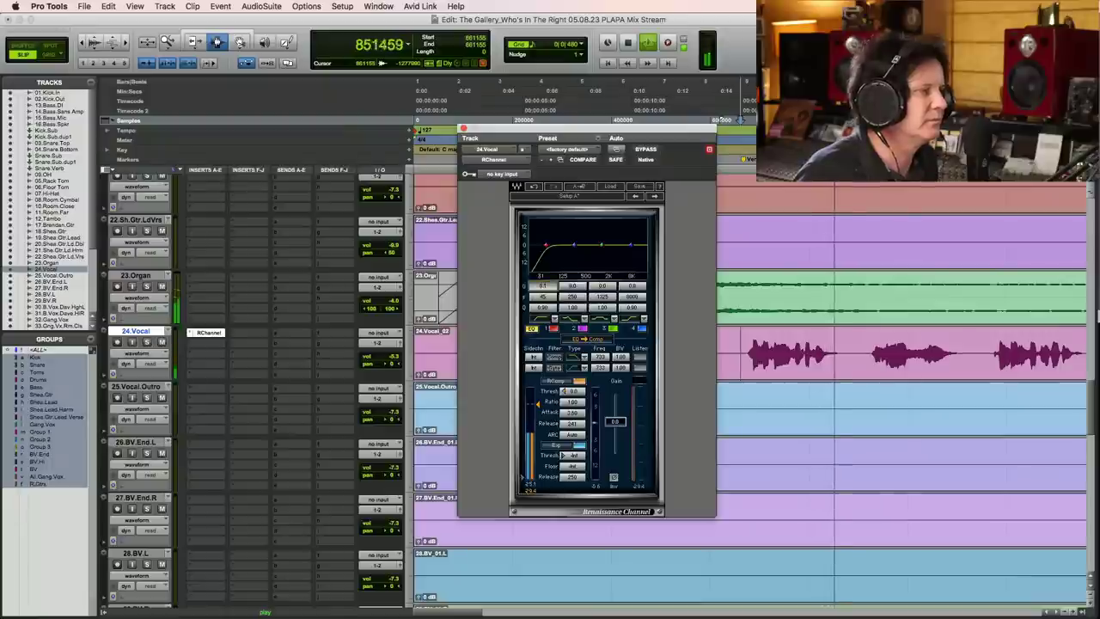
{"action": "left_click_drag", "start_coordinate": [552, 316], "coordinate": [587, 293]}
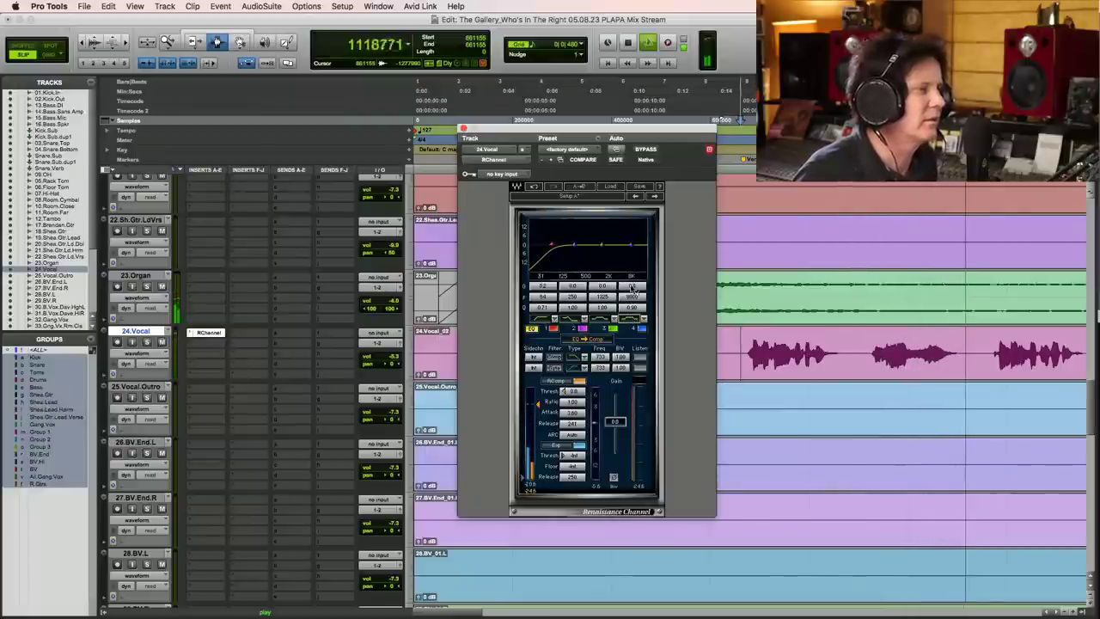
- Boost RChannel's fourth EQ band by about 5 dB at 8000 Hz with Q 0.54, auditioning the vocal, and save the session
{"action": "left_click_drag", "start_coordinate": [631, 321], "coordinate": [632, 312]}
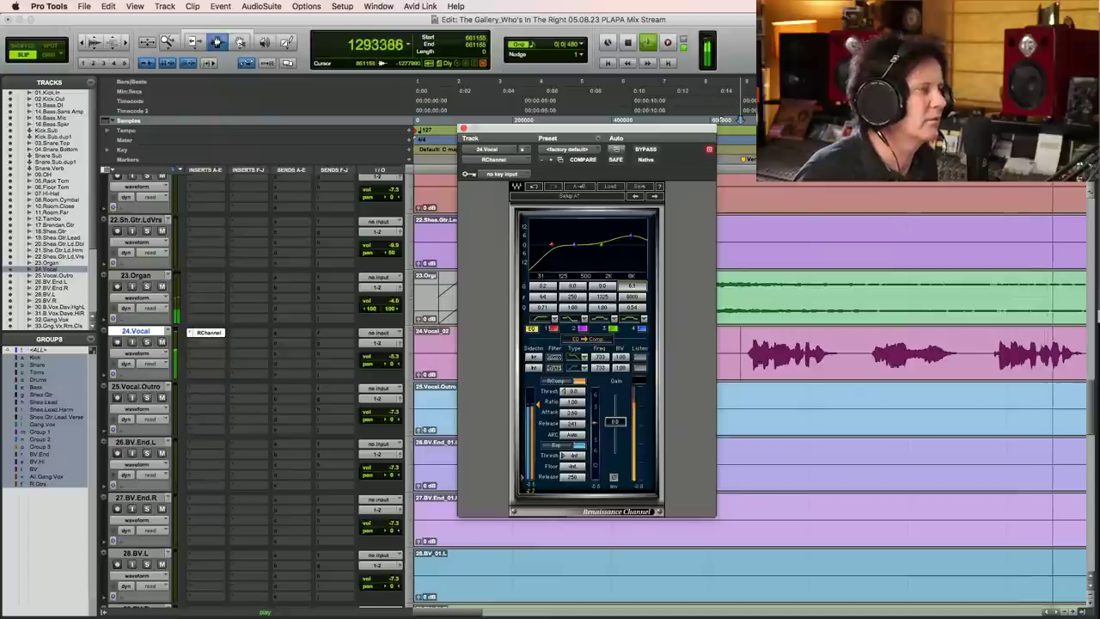
{"action": "key", "text": "space"}
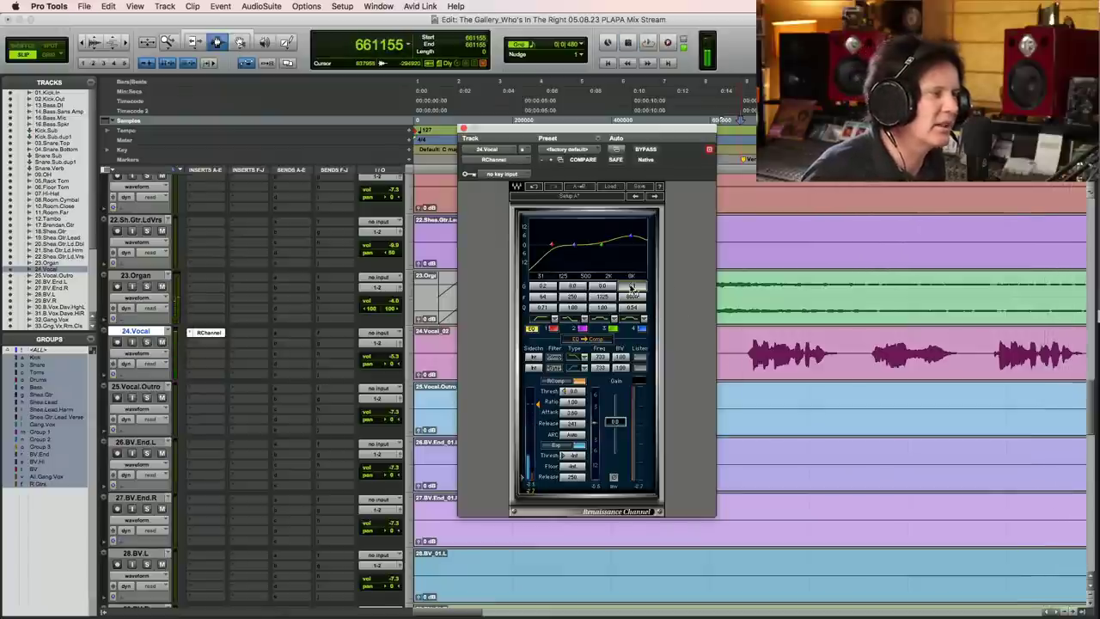
{"action": "key", "text": "space"}
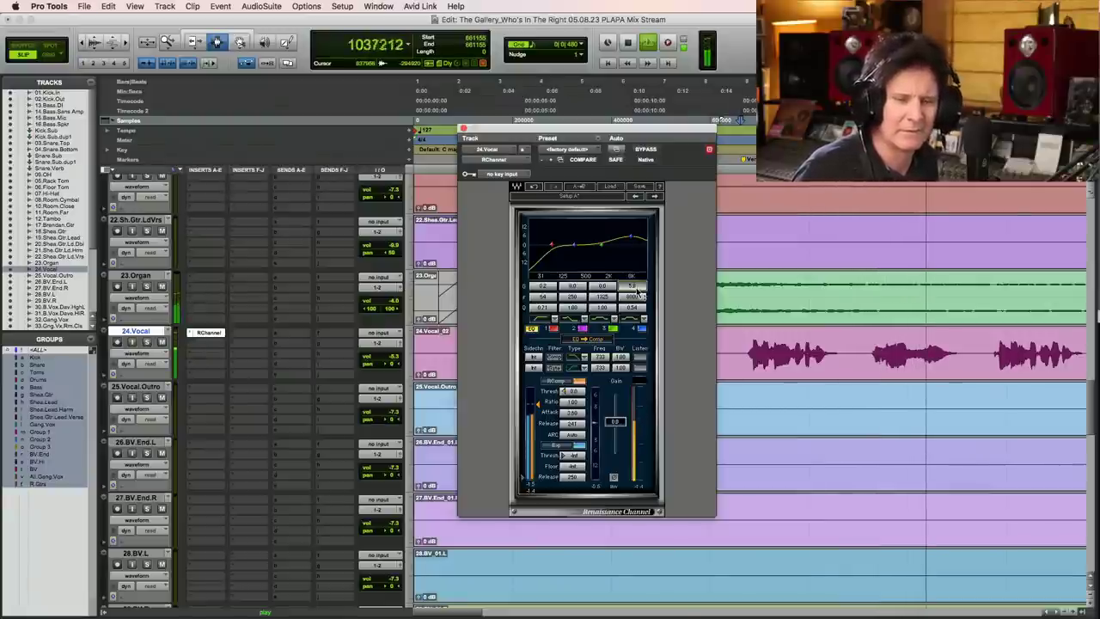
{"action": "key", "text": "super+s"}
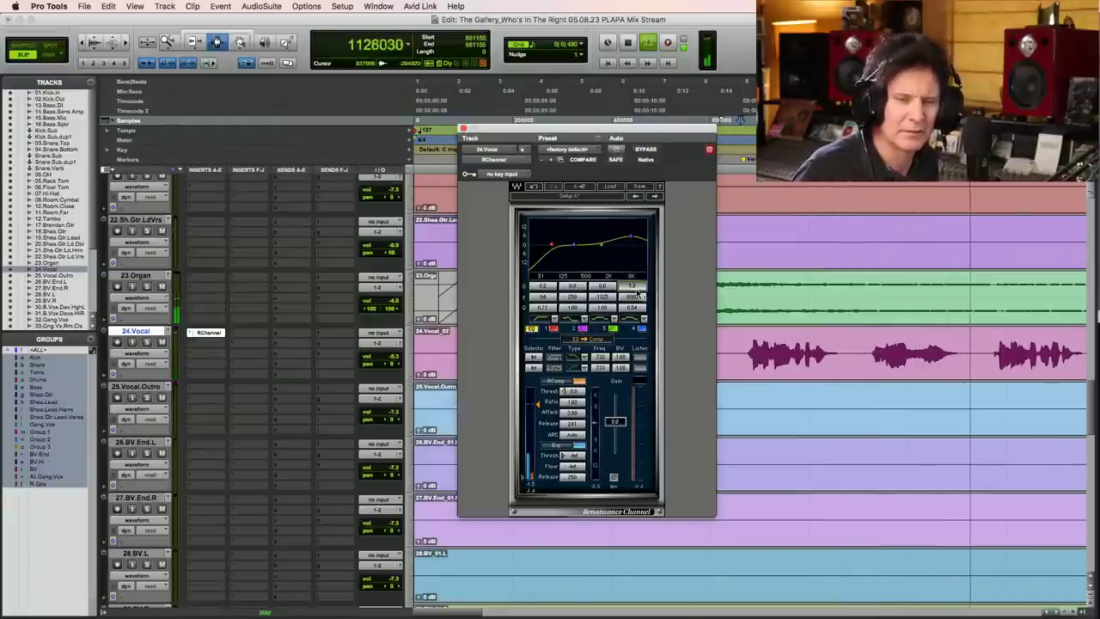
- Replay the section from the first vocal phrase to judge the equalised lead vocal, and stop playback
{"action": "key", "text": "space"}
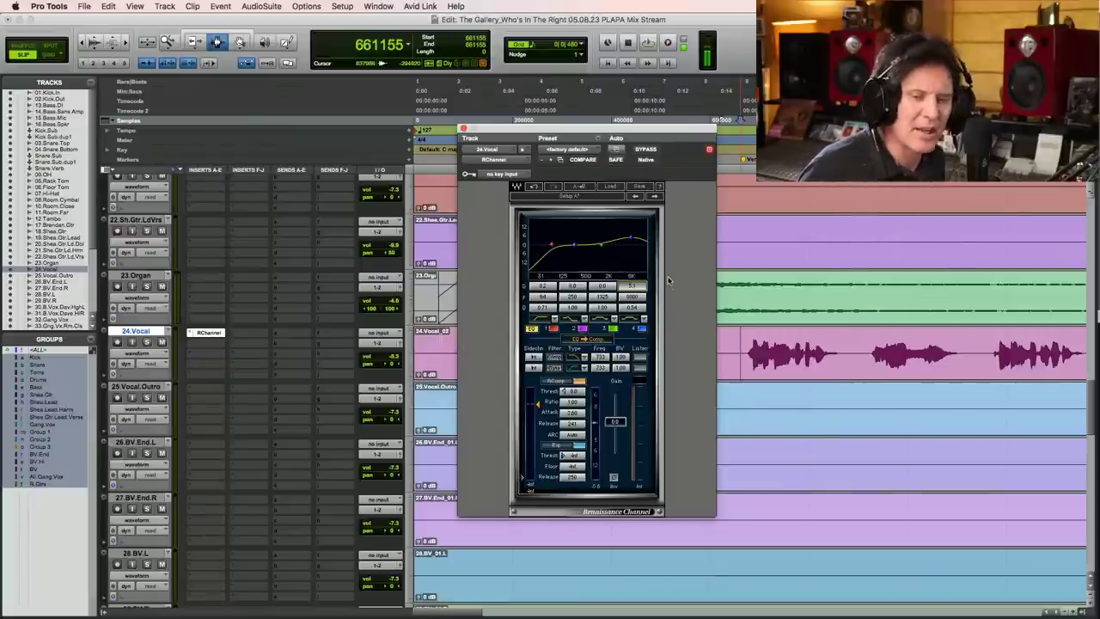
{"action": "key", "text": "space"}
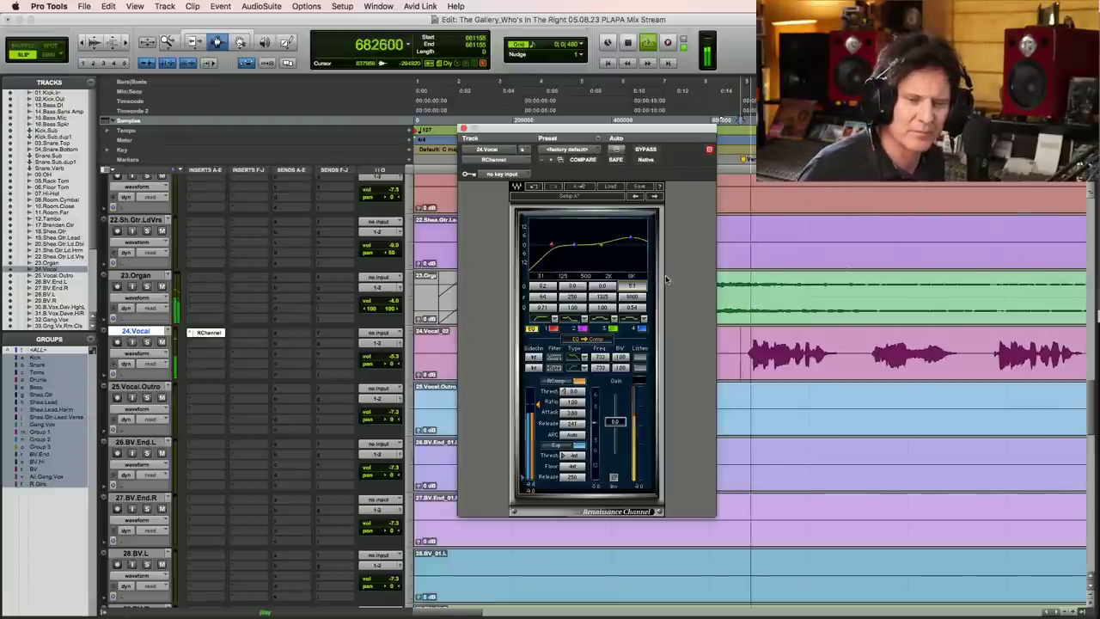
{"action": "key", "text": "space"}
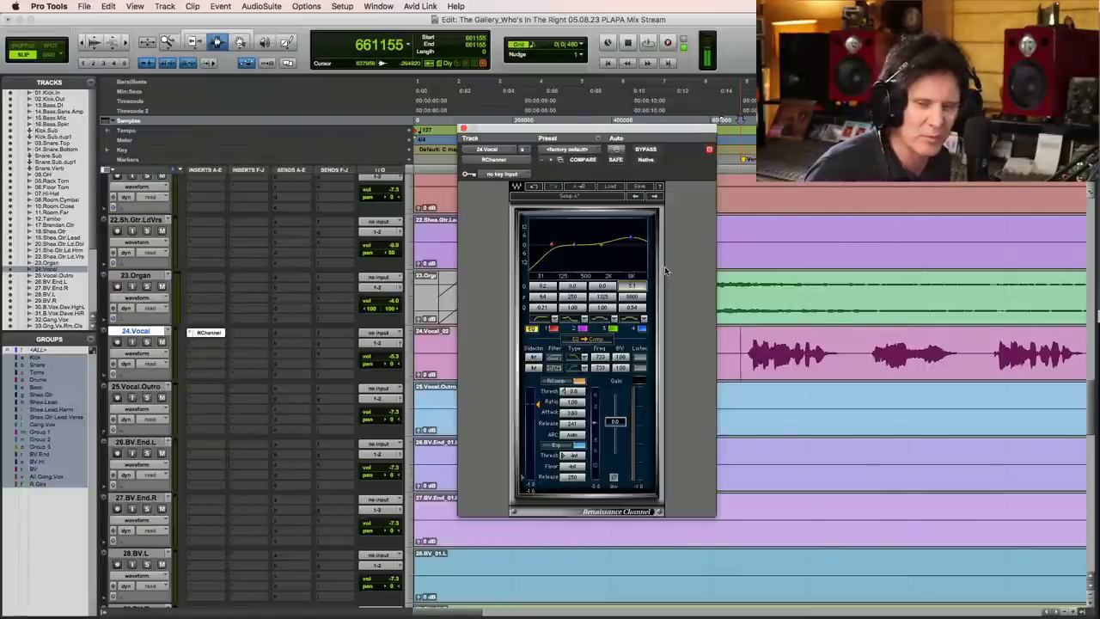
- Set the playback start just before the first phrase of 24.Vocal, briefly audition it, and save the session
{"action": "left_click", "coordinate": [737, 354]}
{"action": "left_click", "coordinate": [738, 350]}
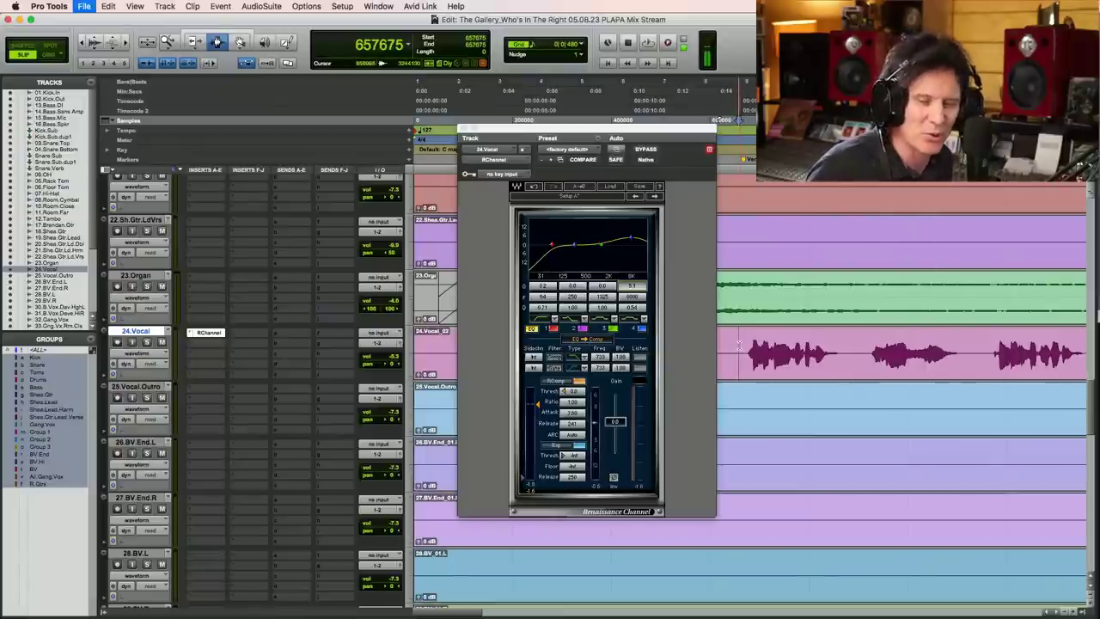
{"action": "key", "text": "space"}
{"action": "key", "text": "space"}
{"action": "key", "text": "super+s"}
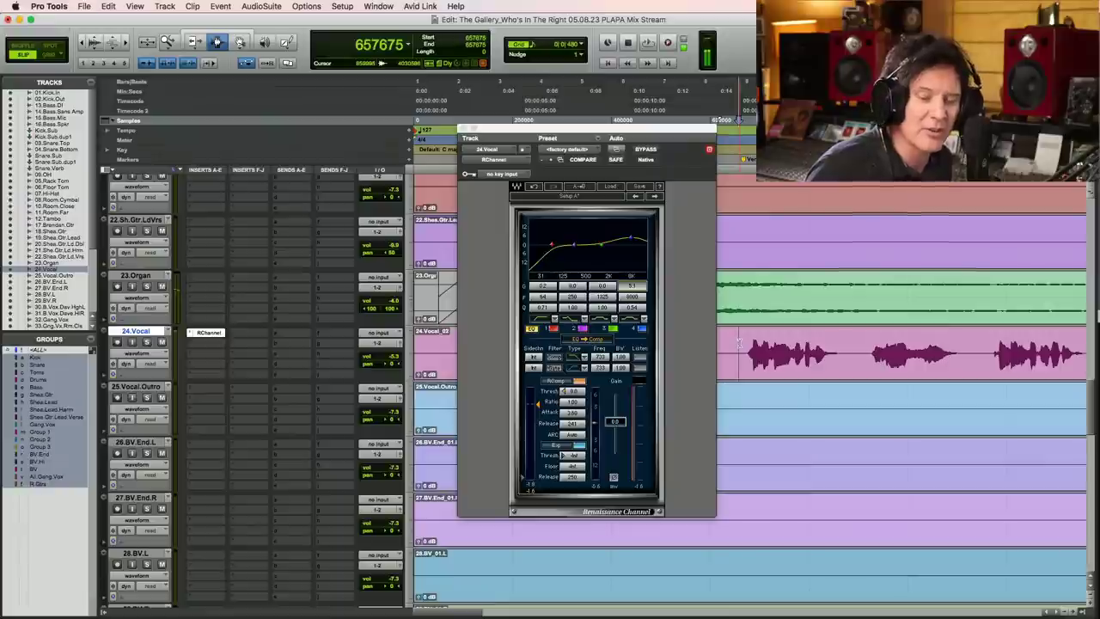
- Ease the boost of RChannel's fourth EQ band to about 4.9 dB while replaying the opening vocal phrases
{"action": "key", "text": "space"}
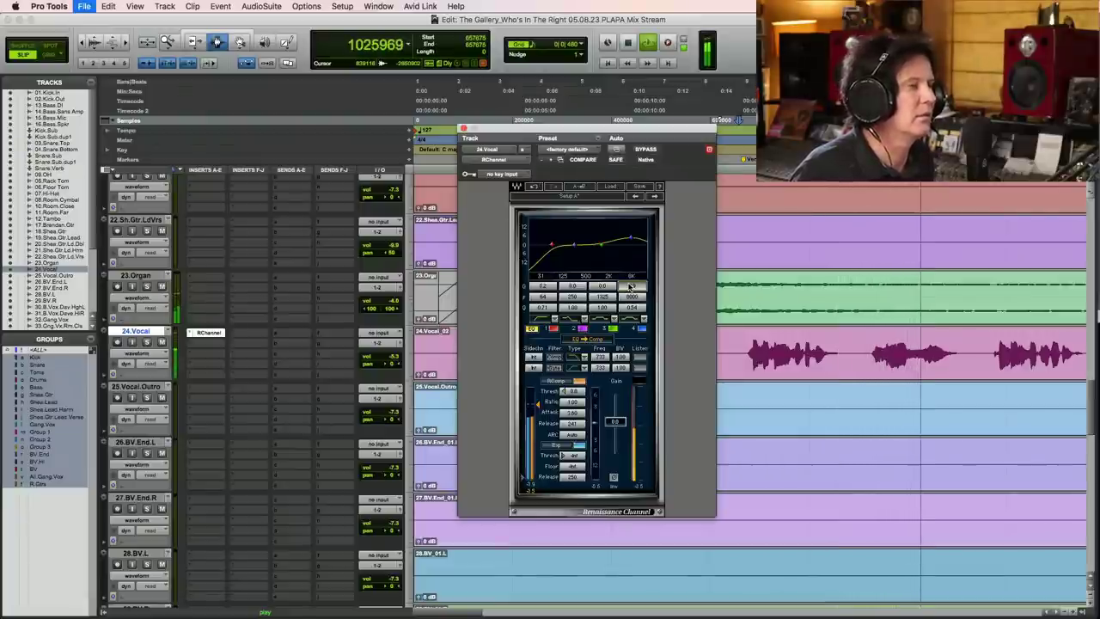
{"action": "key", "text": "space"}
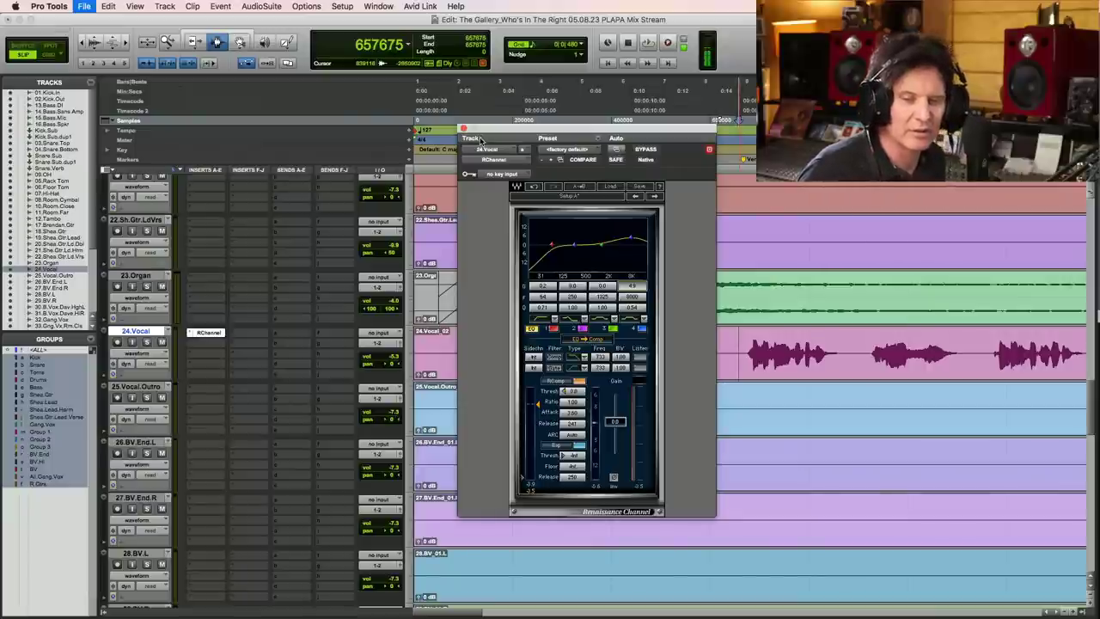
{"action": "key", "text": "space"}
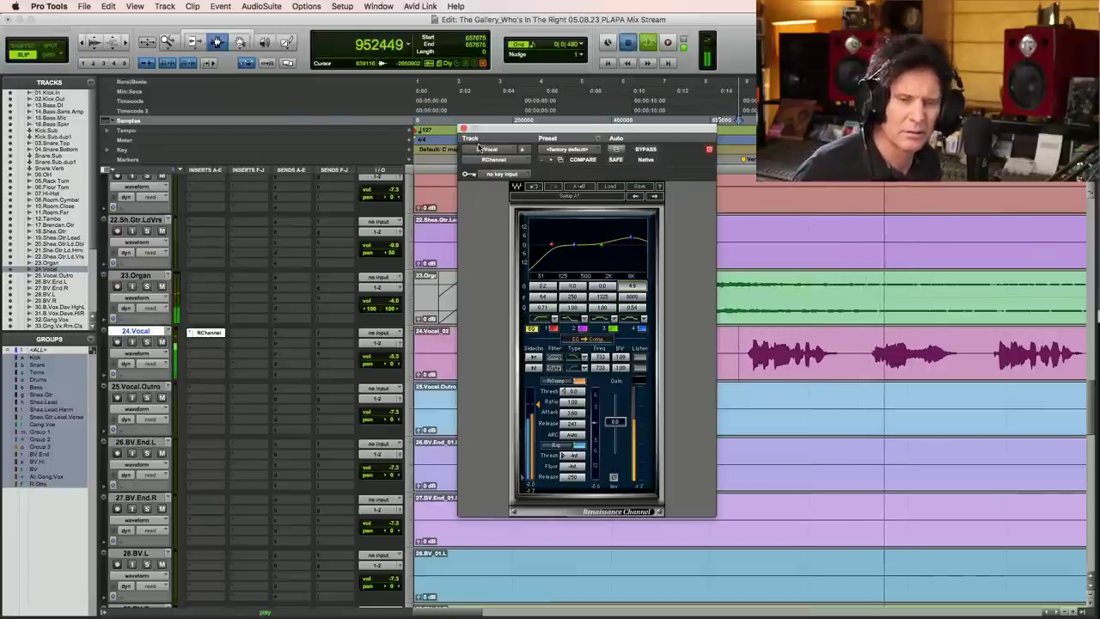
{"action": "key", "text": "space"}
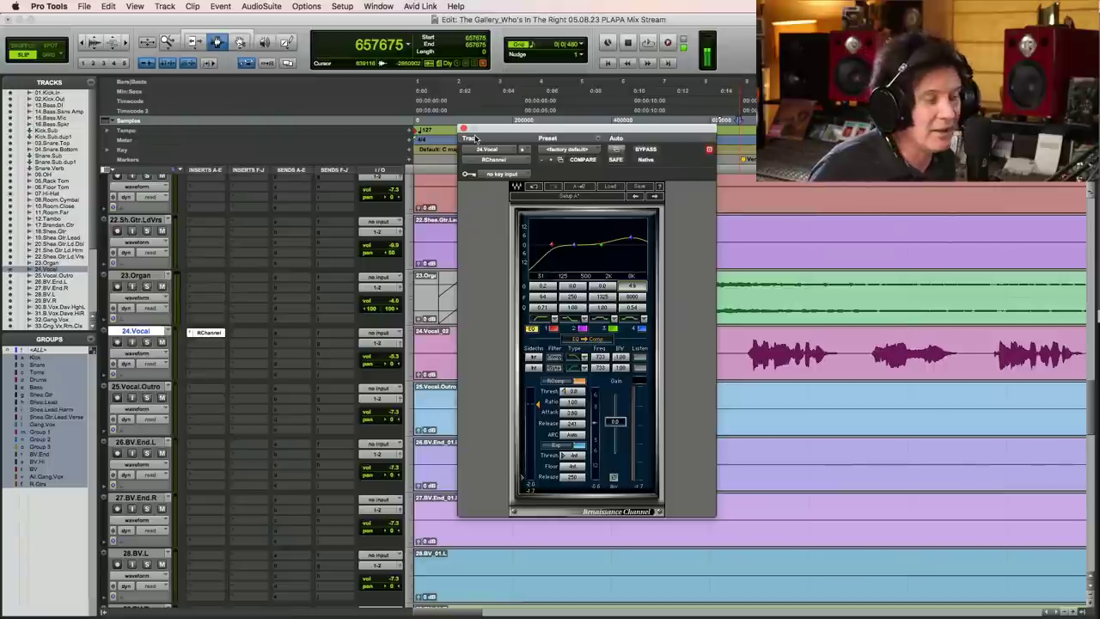
- Play the vocal from its first phrase at length, then close the RChannel window
{"action": "left_click", "coordinate": [744, 357]}
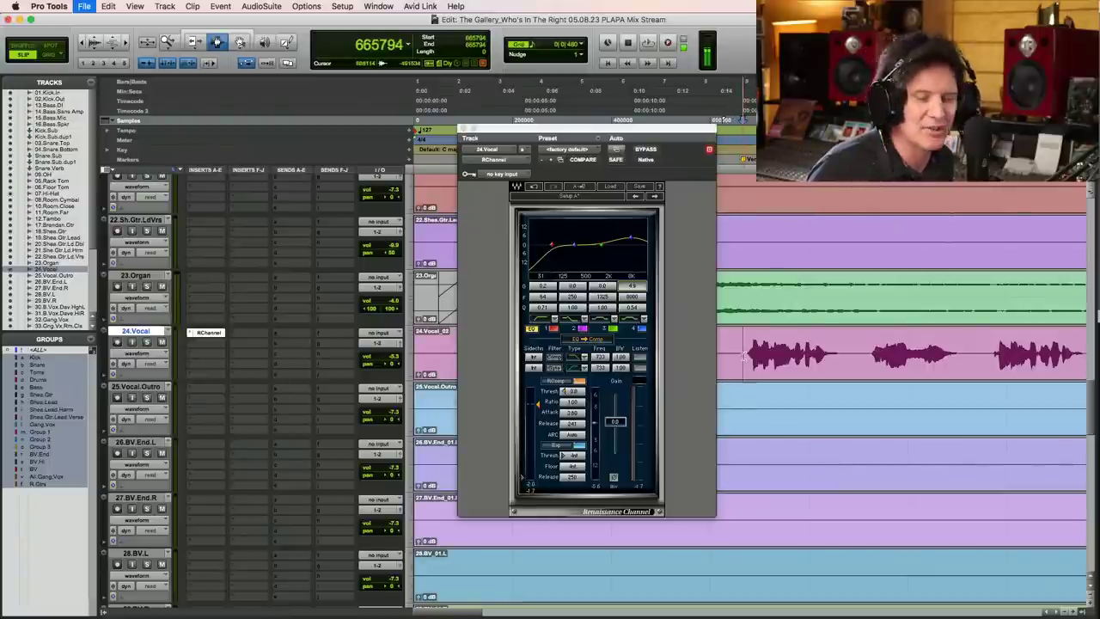
{"action": "key", "text": "space"}
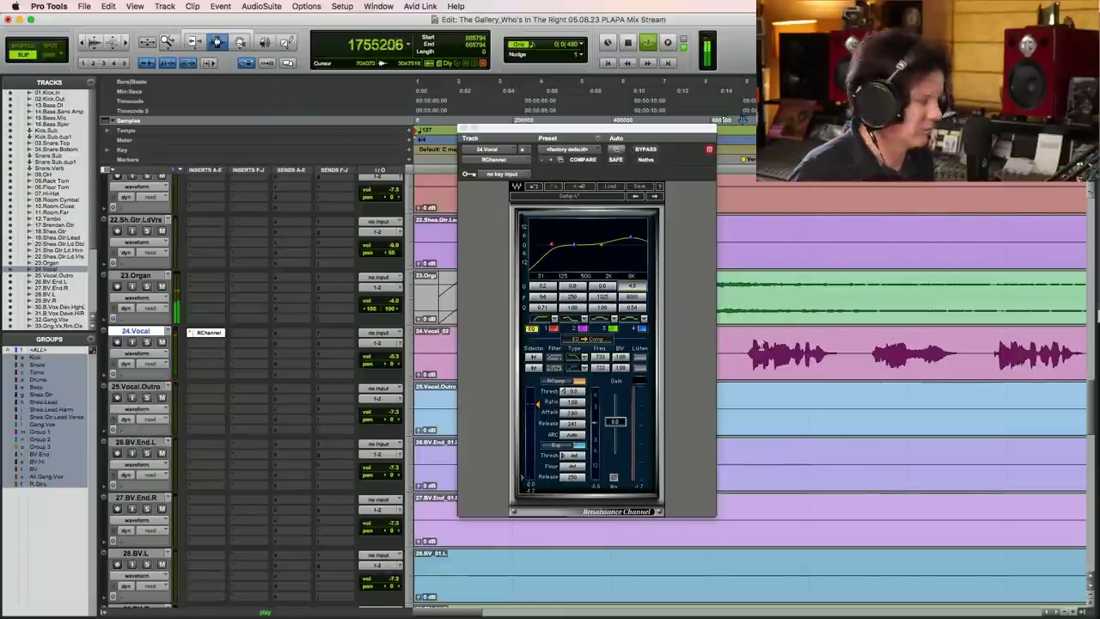
{"action": "key", "text": "r"}
{"action": "key", "text": "r"}
{"action": "key", "text": "r"}
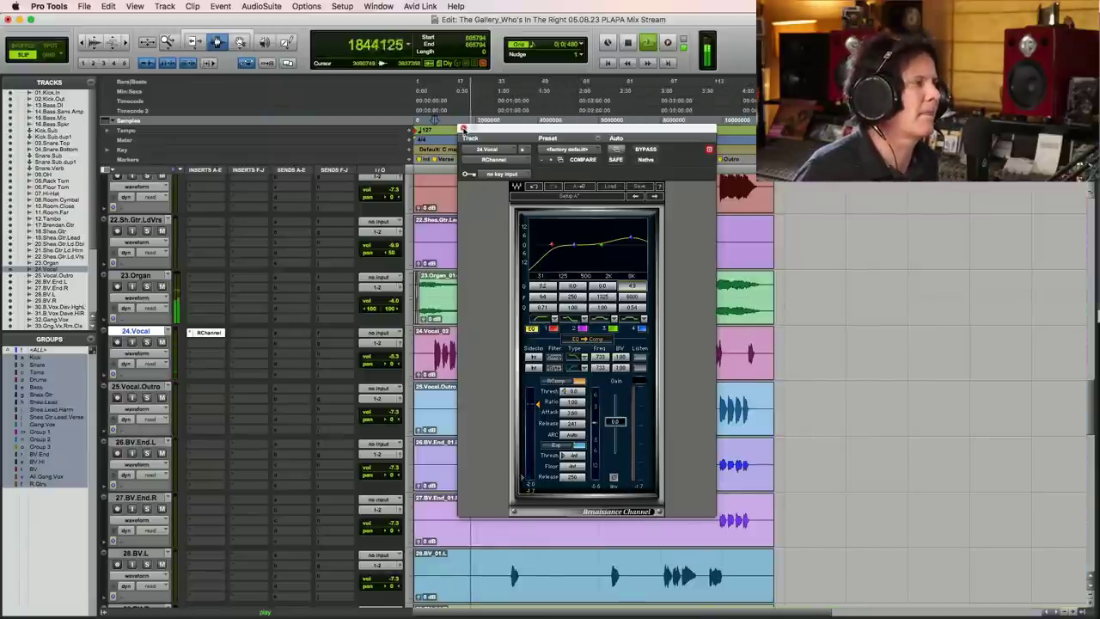
{"action": "left_click", "coordinate": [462, 128]}
- Audition the verse vocal against the 22.Sh.Gtr.LdVrs guitar around bar 29, then place the cursor before the vocal phrase near bar 27
{"action": "key", "text": "t"}
{"action": "key", "text": "t"}
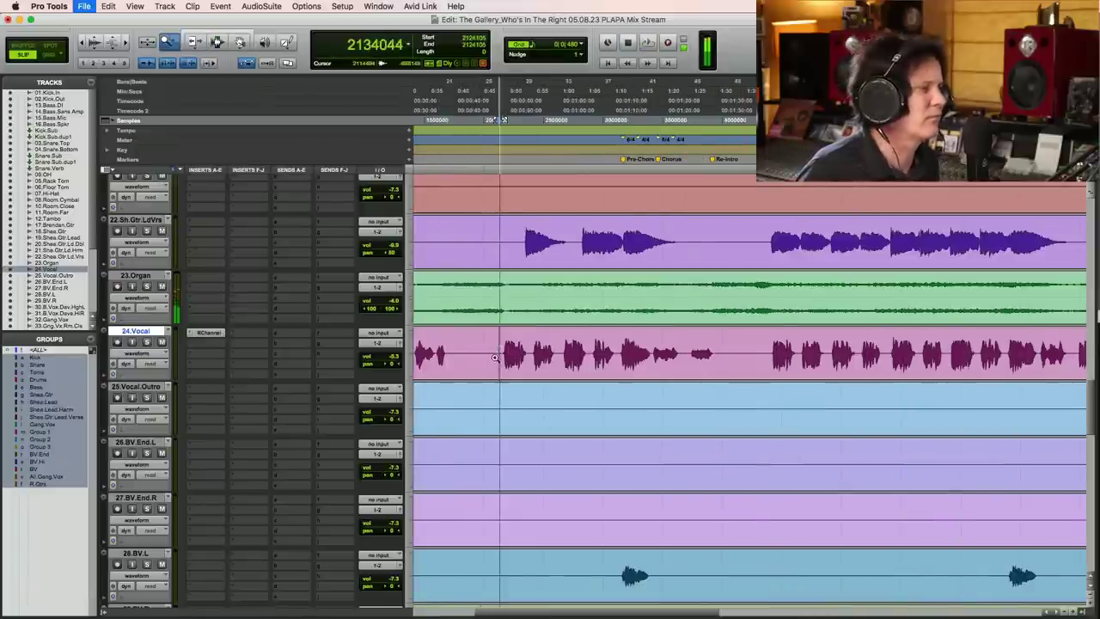
{"action": "key", "text": "t"}
{"action": "key", "text": "t"}
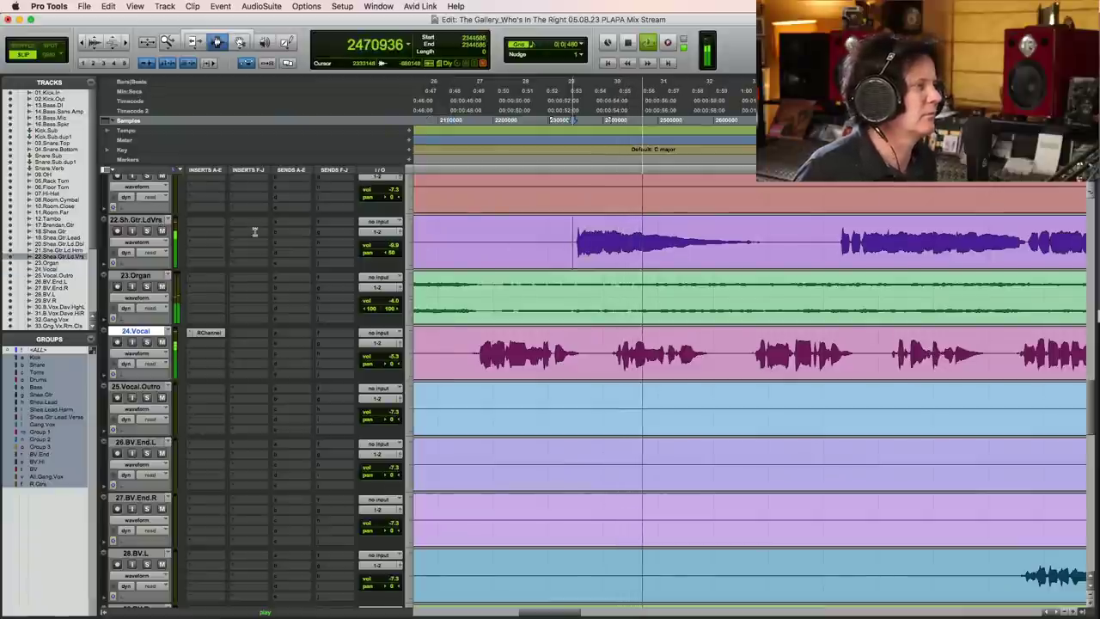
{"action": "left_click", "coordinate": [568, 242]}
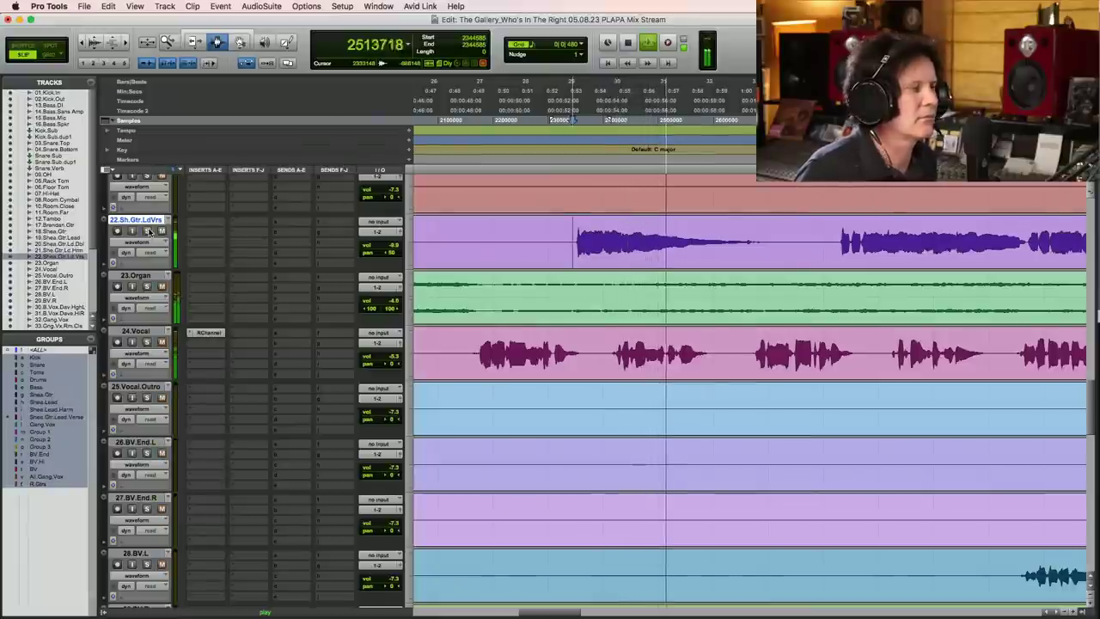
{"action": "key", "text": "space"}
{"action": "left_click", "coordinate": [478, 348]}
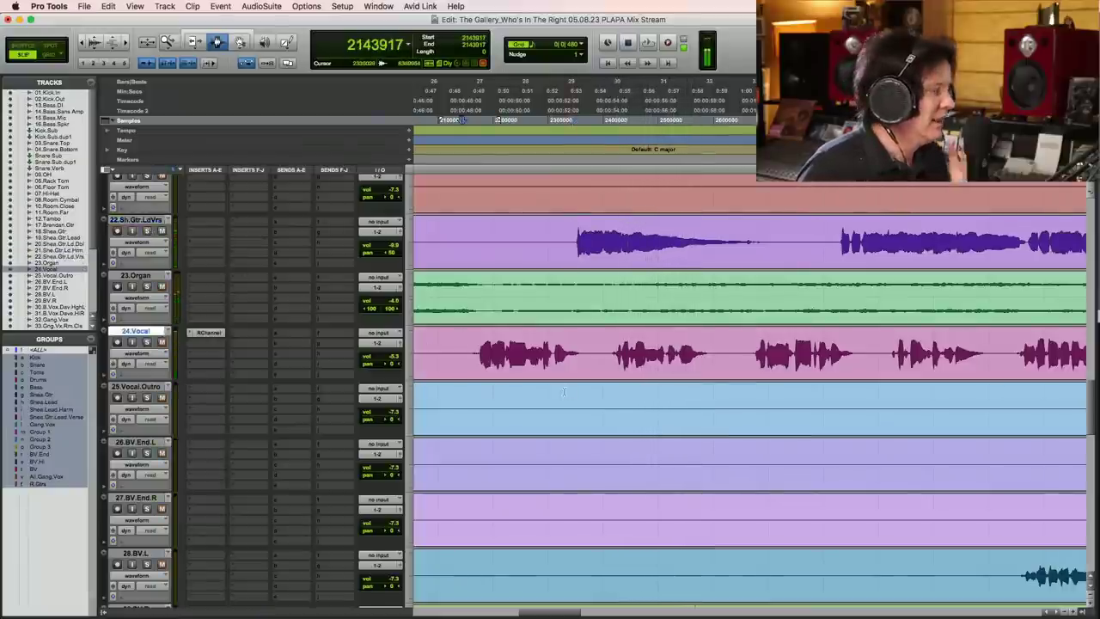
- Locate the gang vocal tracks below the lead vocal and place the cursor before their first set of hits
{"action": "scroll", "coordinate": [562, 389], "scroll_direction": "down", "scroll_amount": 10}
{"action": "scroll", "coordinate": [562, 389], "scroll_direction": "down", "scroll_amount": 8}
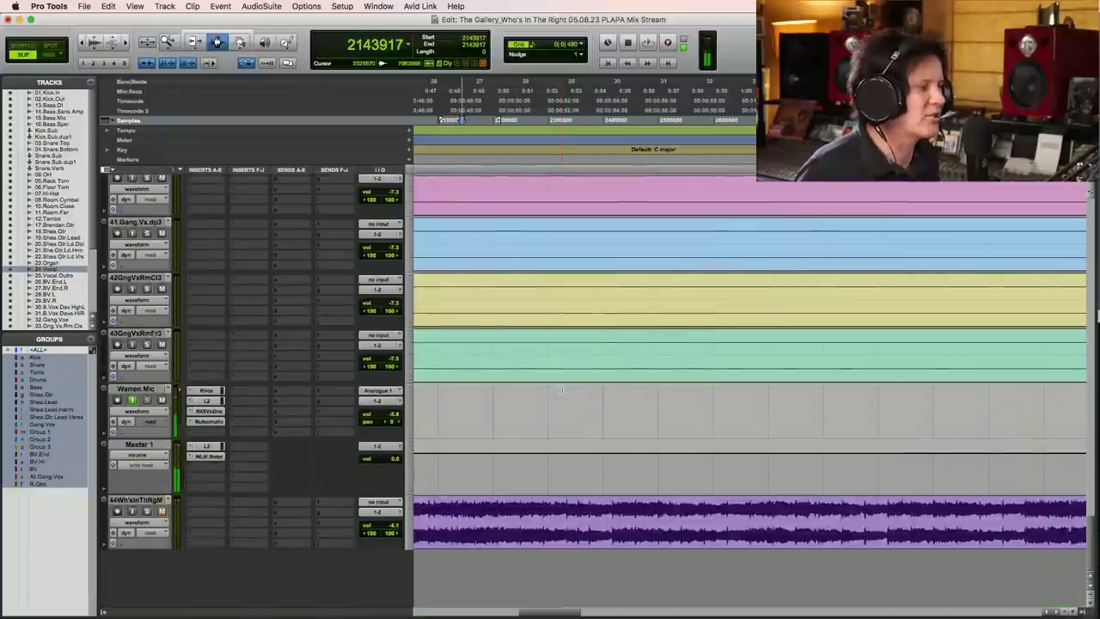
{"action": "key", "text": "super+bracketleft"}
{"action": "key", "text": "super+bracketleft"}
{"action": "key", "text": "super+bracketleft"}
{"action": "key", "text": "super+bracketleft"}
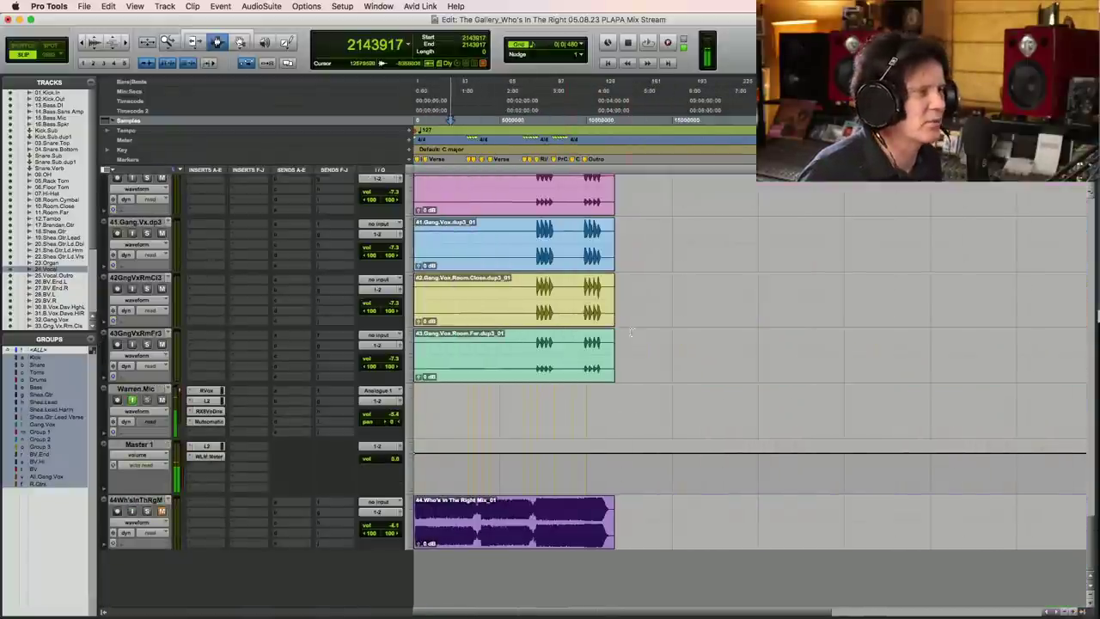
{"action": "left_click_drag", "start_coordinate": [699, 327], "coordinate": [418, 283]}
{"action": "scroll", "coordinate": [554, 275], "scroll_direction": "up", "scroll_amount": 5}
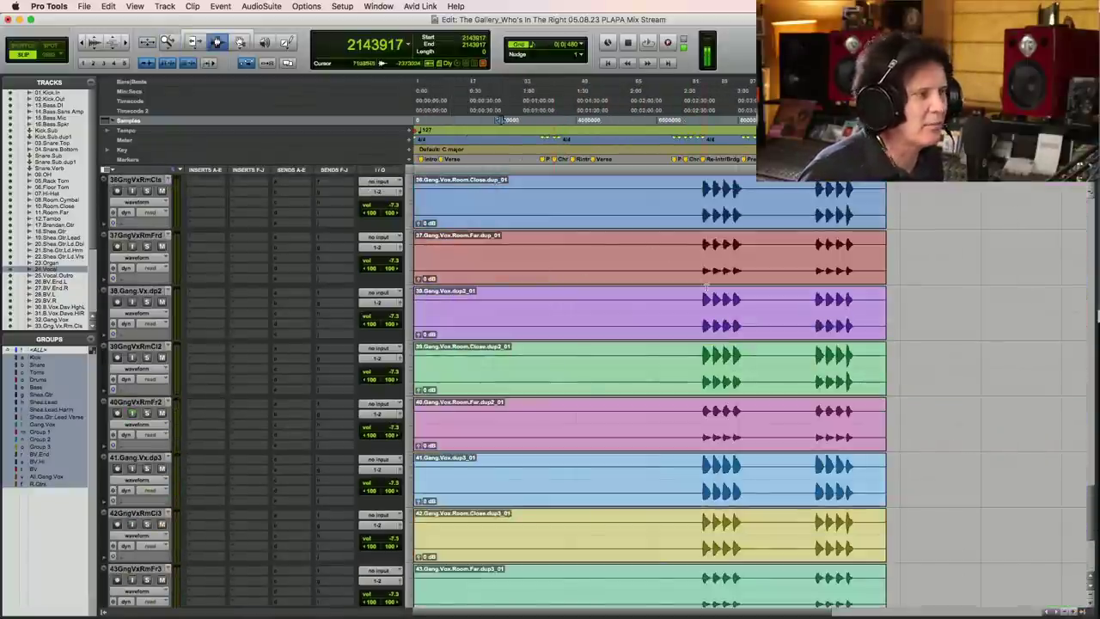
{"action": "left_click", "coordinate": [713, 289]}
{"action": "left_click", "coordinate": [708, 284]}
- Play the gang vocals from just before their first hit at the Re-Intro / Bridge marker
{"action": "scroll", "coordinate": [709, 275], "scroll_direction": "up", "scroll_amount": 3}
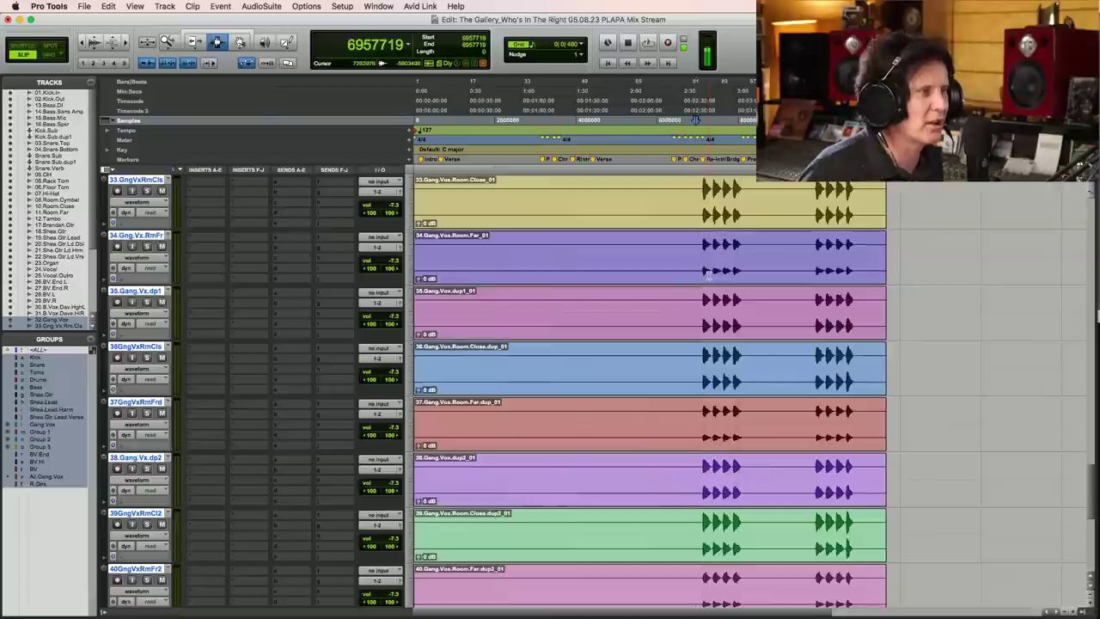
{"action": "left_click_drag", "start_coordinate": [672, 258], "coordinate": [825, 258]}
{"action": "left_click", "coordinate": [560, 249]}
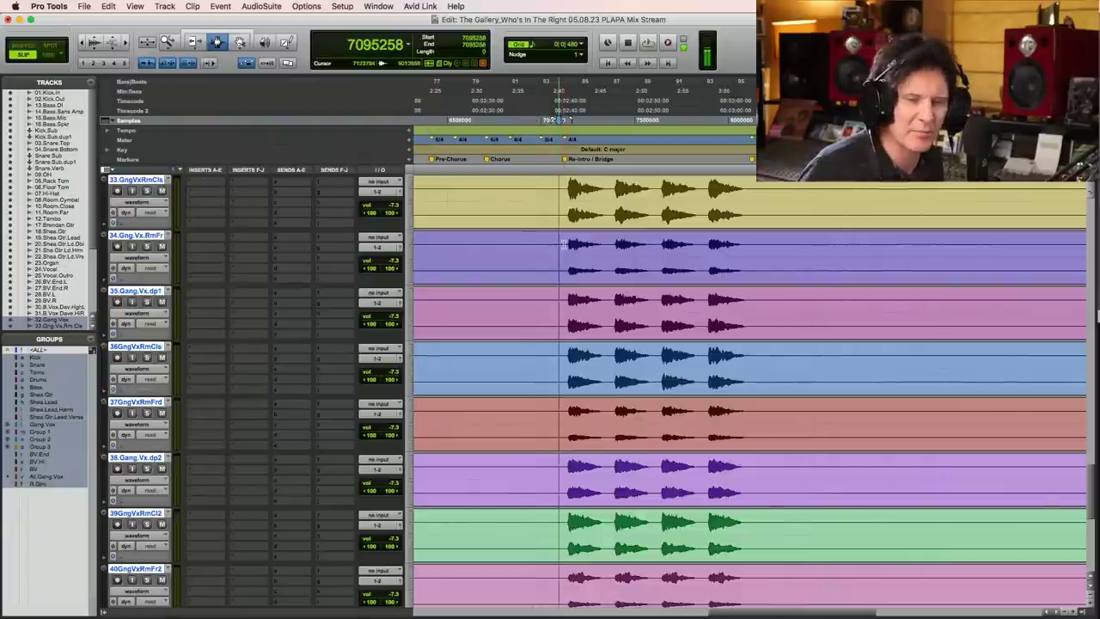
{"action": "key", "text": "space"}
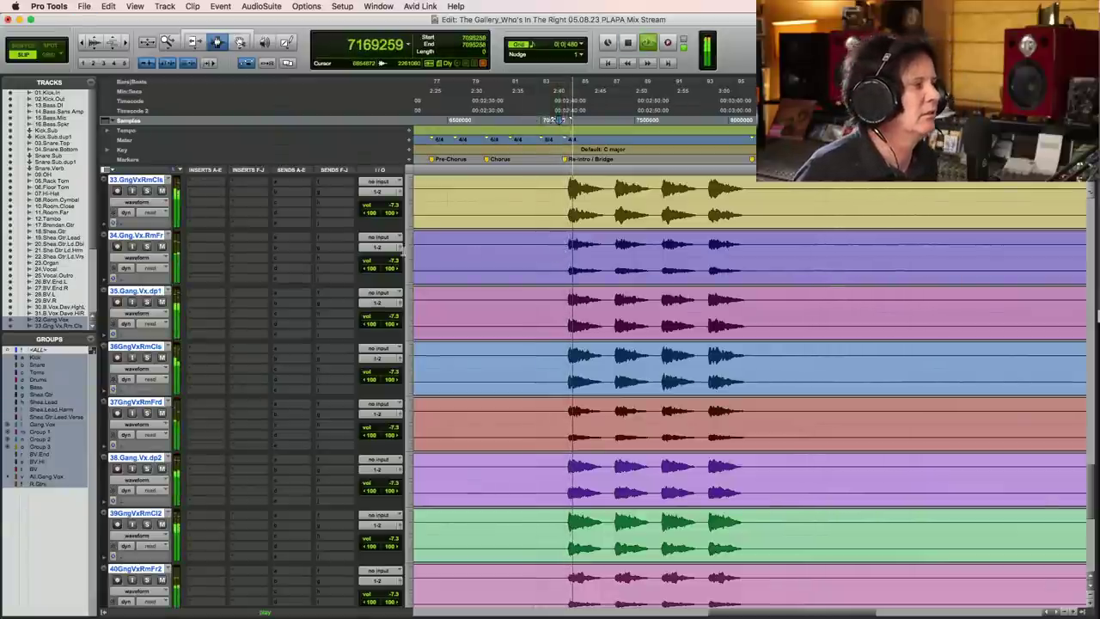
- Lower the volume of the grouped gang vocal tracks to -11.8 dB while auditioning the Re-Intro / Bridge
{"action": "key", "text": "space"}
{"action": "left_click_drag", "start_coordinate": [392, 205], "coordinate": [392, 217]}
{"action": "key", "text": "space"}
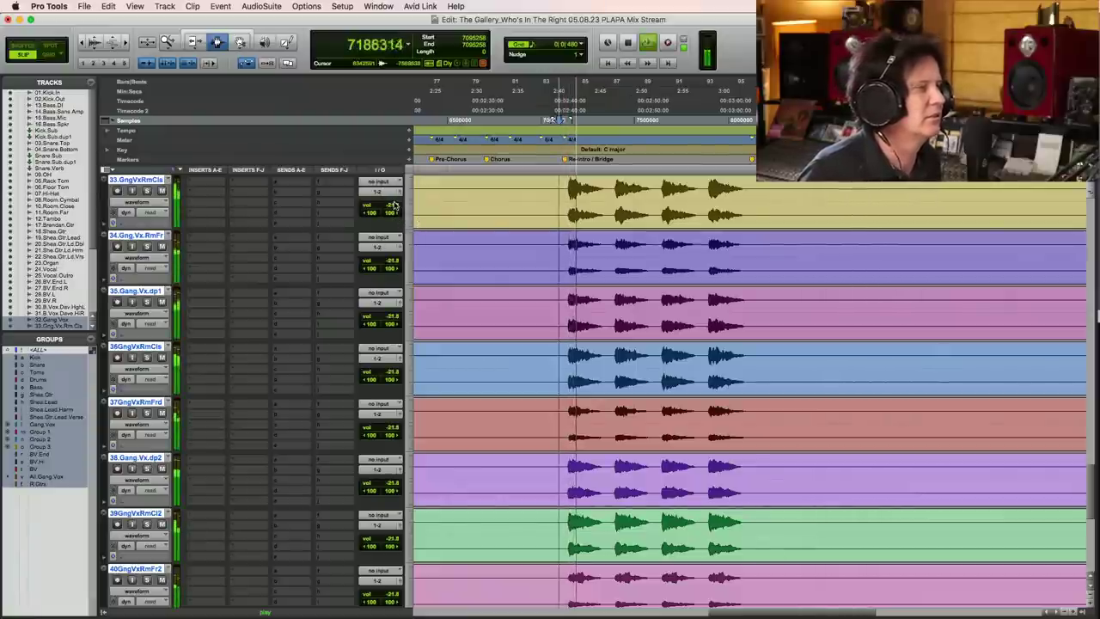
{"action": "left_click_drag", "start_coordinate": [392, 206], "coordinate": [396, 198]}
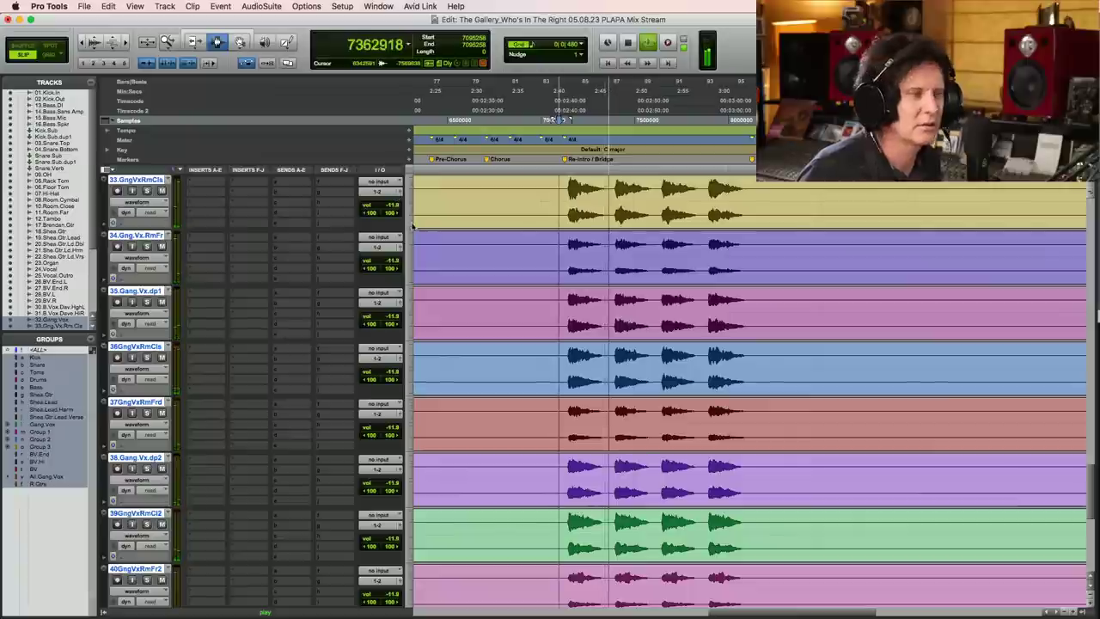
{"action": "key", "text": "space"}
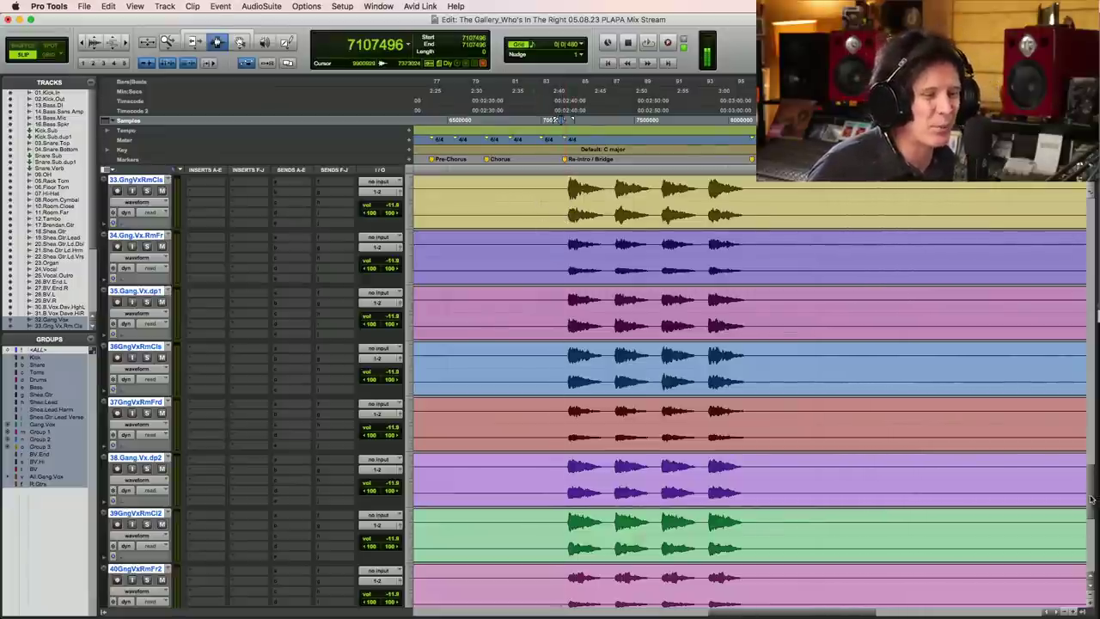
- Solo the gang vocal group through 32.Gang.Vox while playing the Re-Intro / Bridge, and stop playback
{"action": "left_click_drag", "start_coordinate": [1091, 499], "coordinate": [1096, 462]}
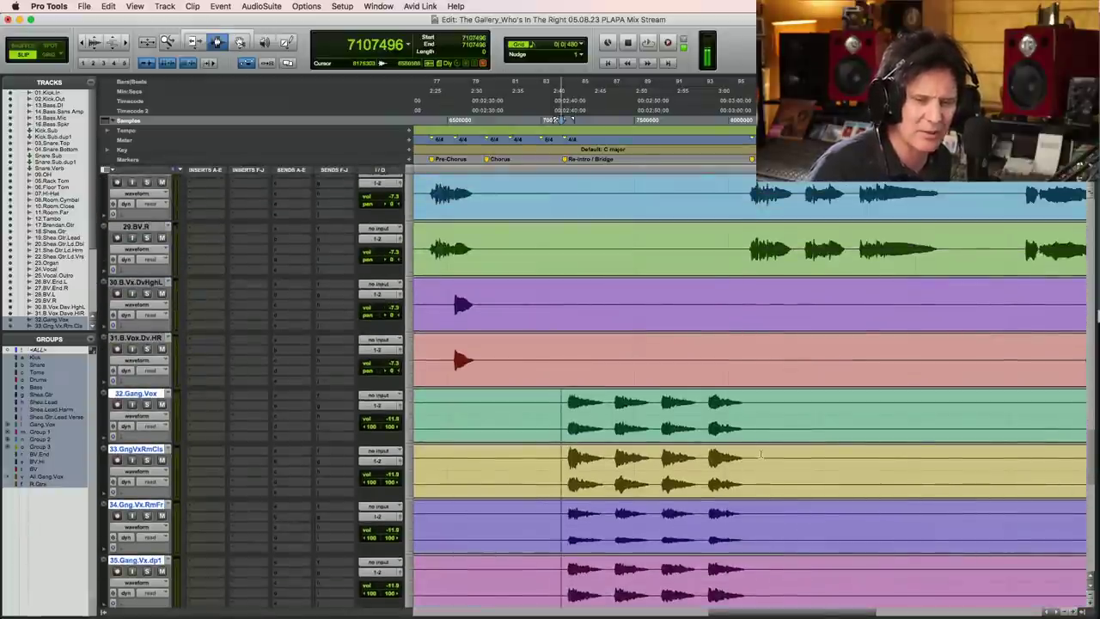
{"action": "key", "text": "space"}
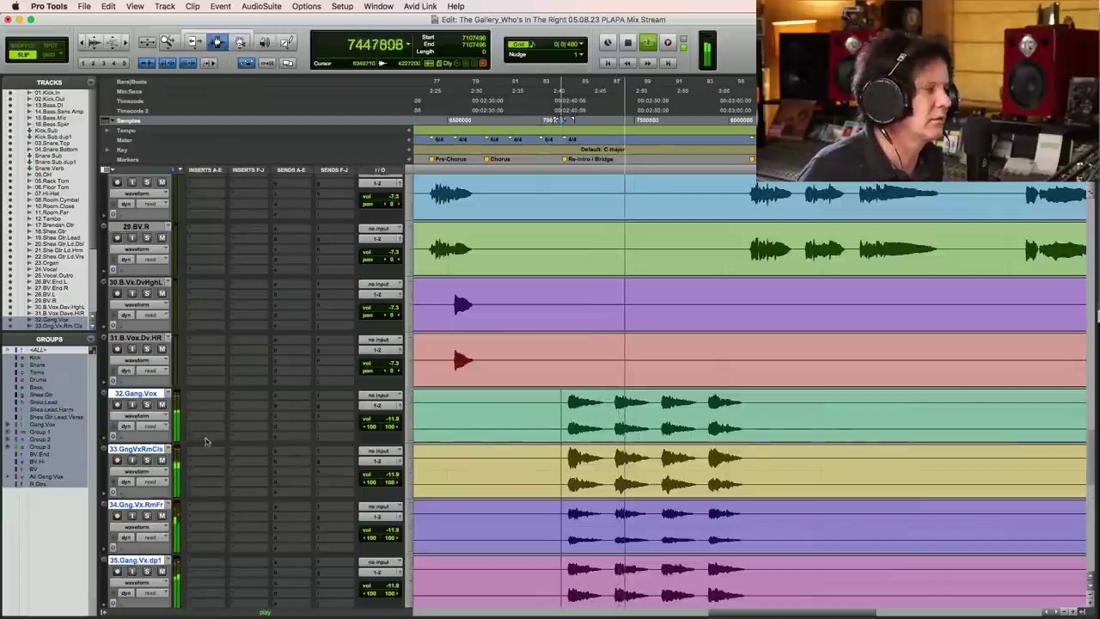
{"action": "left_click", "coordinate": [147, 403]}
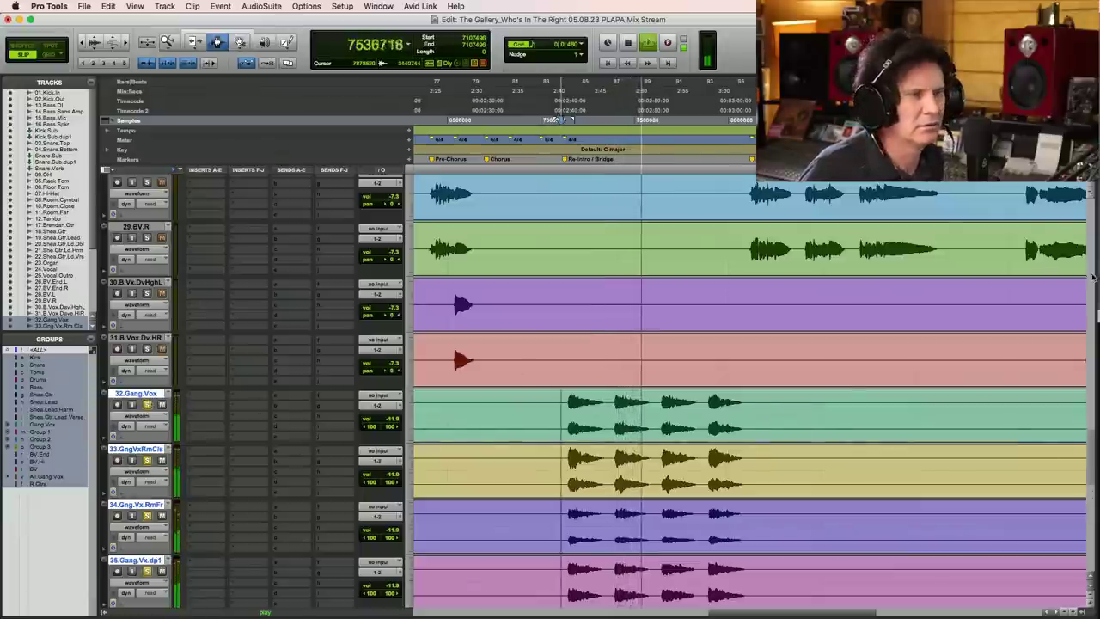
{"action": "scroll", "coordinate": [1090, 456], "scroll_direction": "down", "scroll_amount": 2}
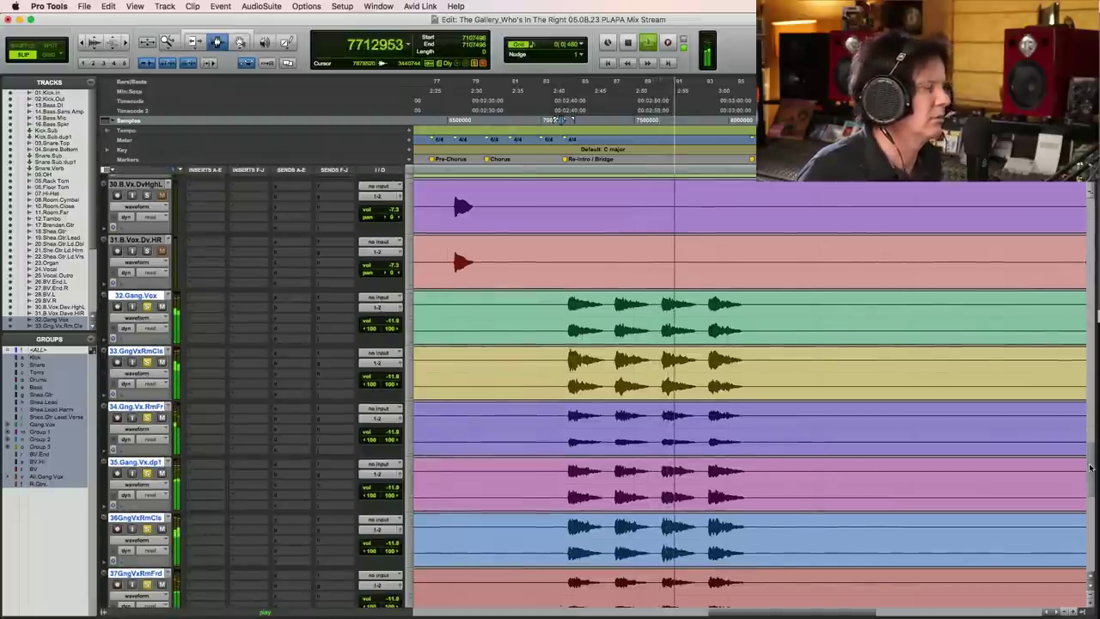
{"action": "key", "text": "space"}
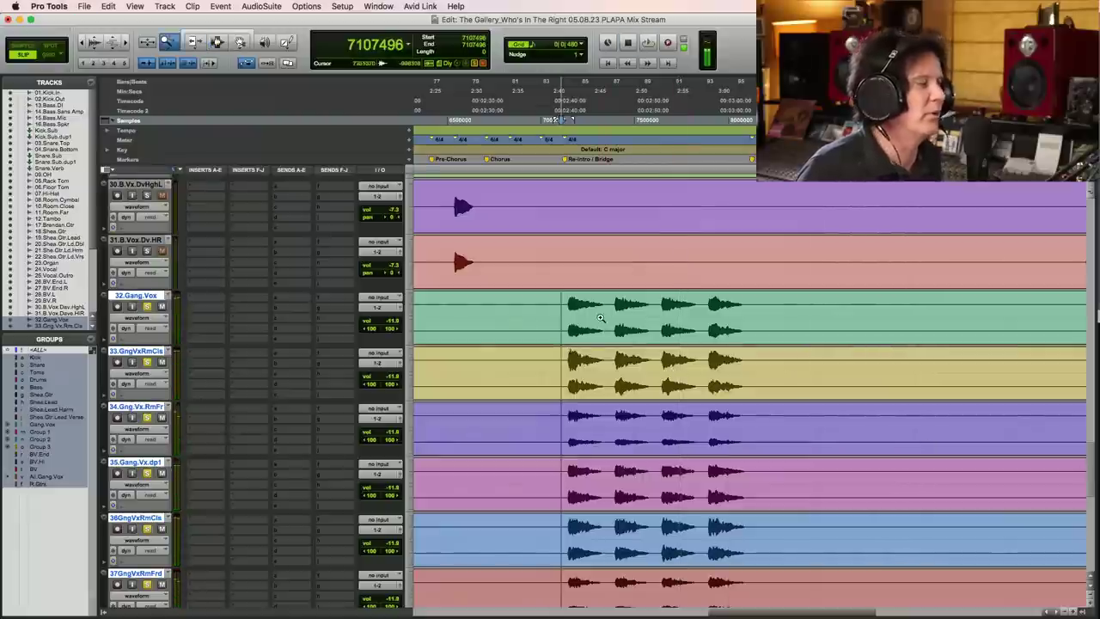
- Audition the soloed gang vocals from just before the first Re-Intro / Bridge hit, checking tracks 32 to 43
{"action": "left_click_drag", "start_coordinate": [510, 320], "coordinate": [842, 279]}
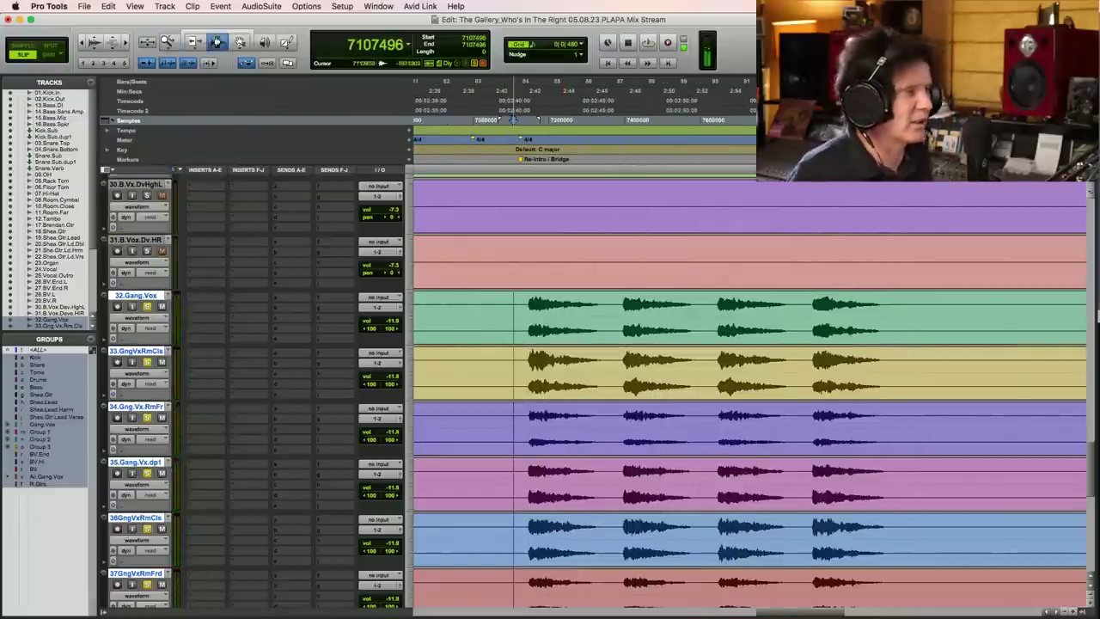
{"action": "left_click", "coordinate": [519, 314]}
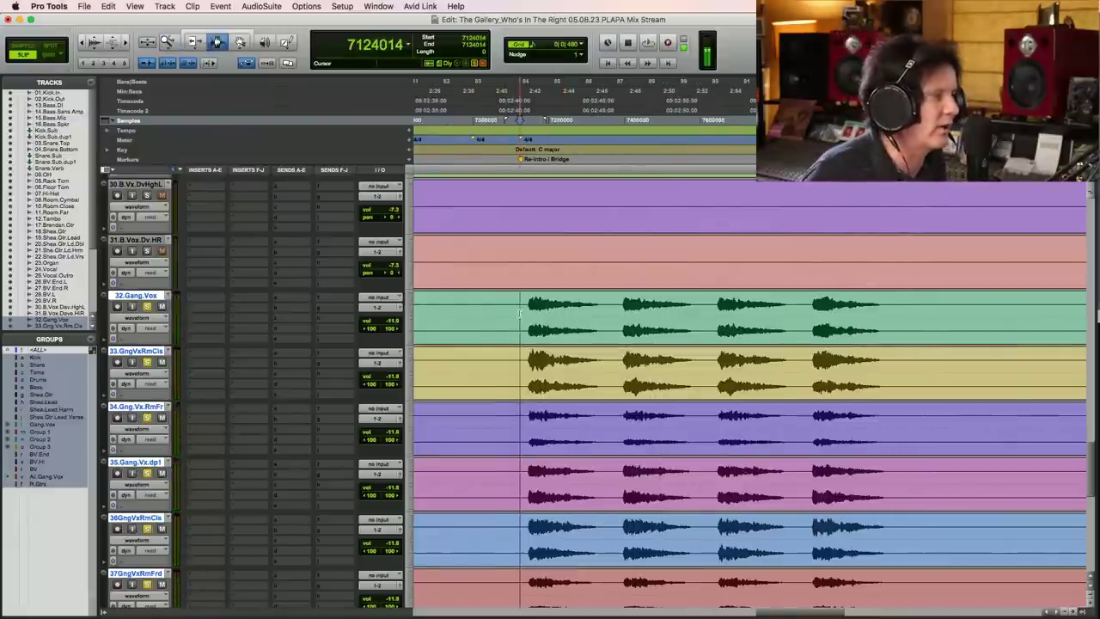
{"action": "key", "text": "space"}
{"action": "key", "text": "space"}
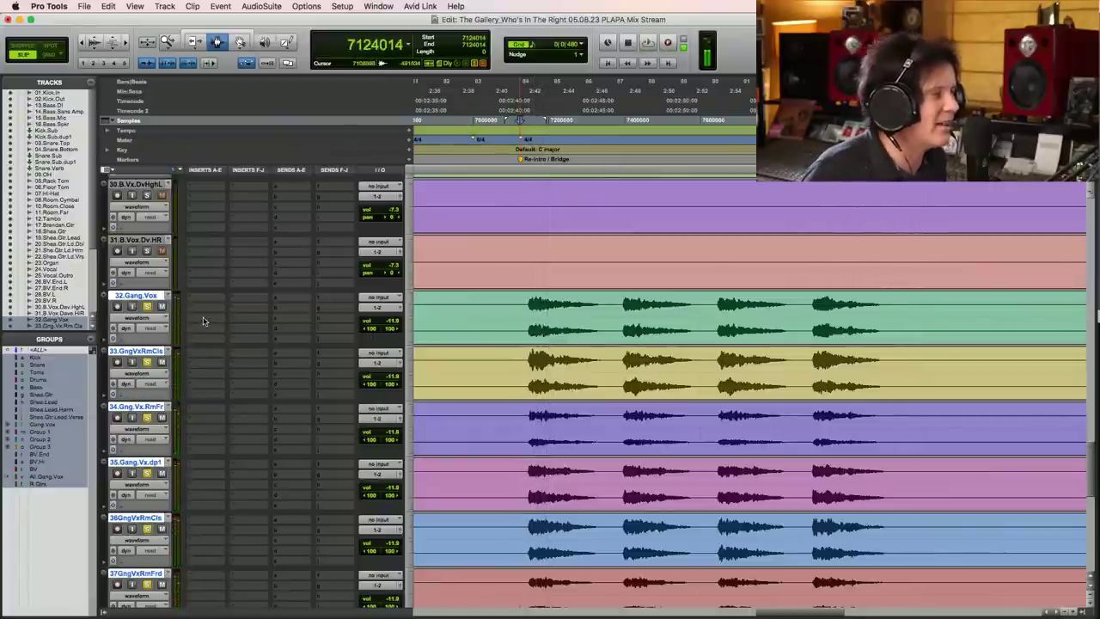
{"action": "left_click_drag", "start_coordinate": [1090, 428], "coordinate": [1092, 502]}
{"action": "key", "text": "space"}
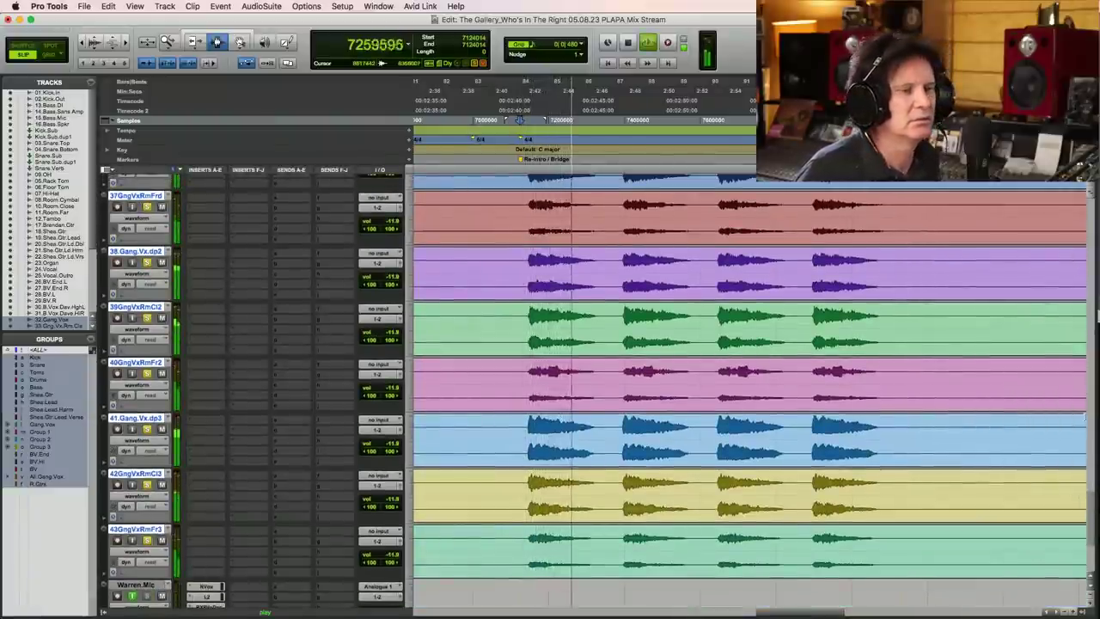
{"action": "key", "text": "space"}
- Route the outputs of all the selected gang vocal tracks to Bus 7-8 (Stereo)
{"action": "left_click", "coordinate": [381, 209]}
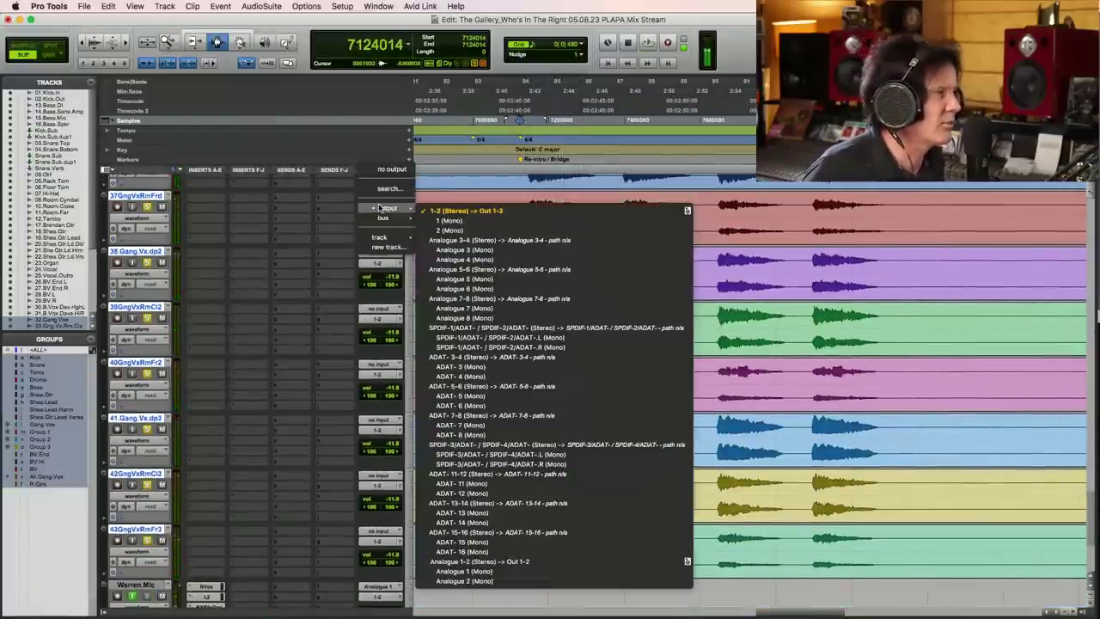
{"action": "mouse_move", "coordinate": [387, 218]}
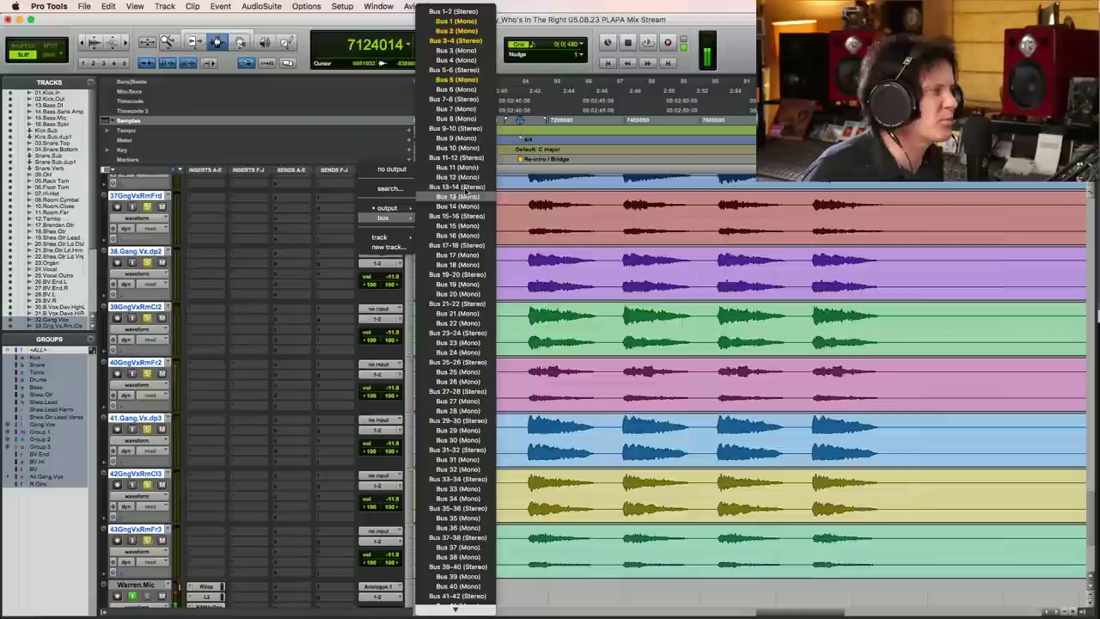
{"action": "left_click", "coordinate": [455, 99], "text": "alt"}
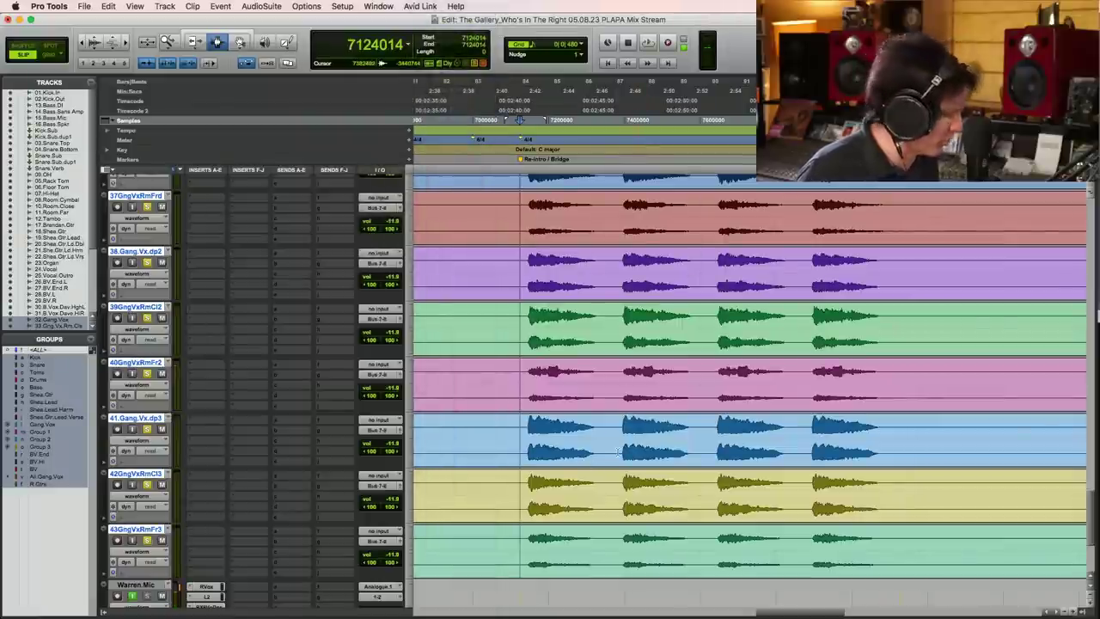
- Create one new stereo aux input track below the gang vocals and name it Gang.Vocal.Sub
{"action": "key", "text": "super+shift+n"}
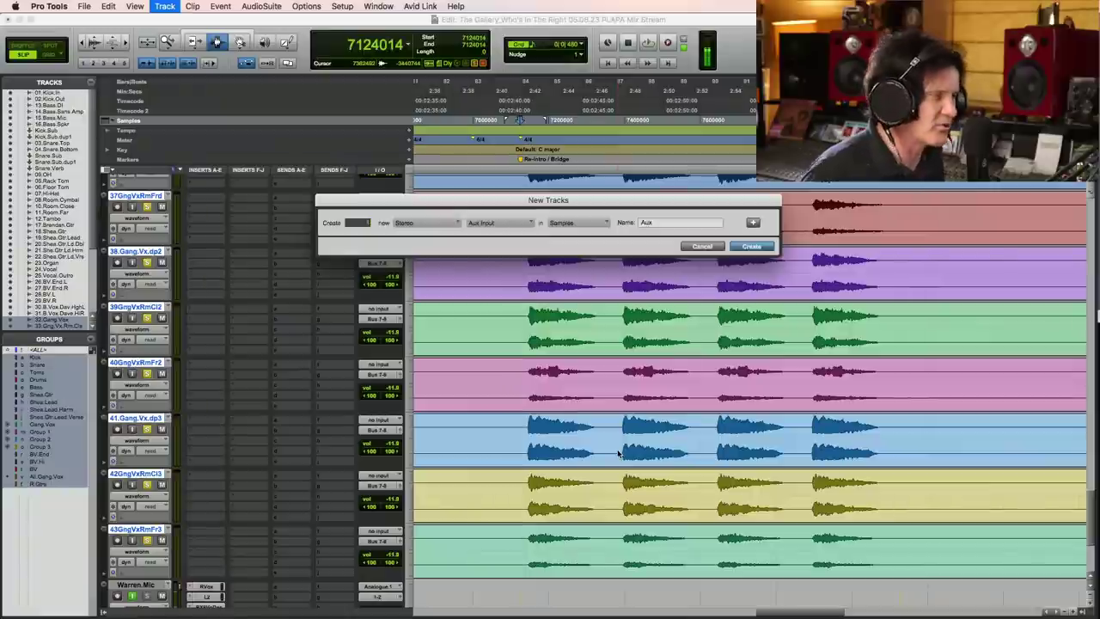
{"action": "key", "text": "Return"}
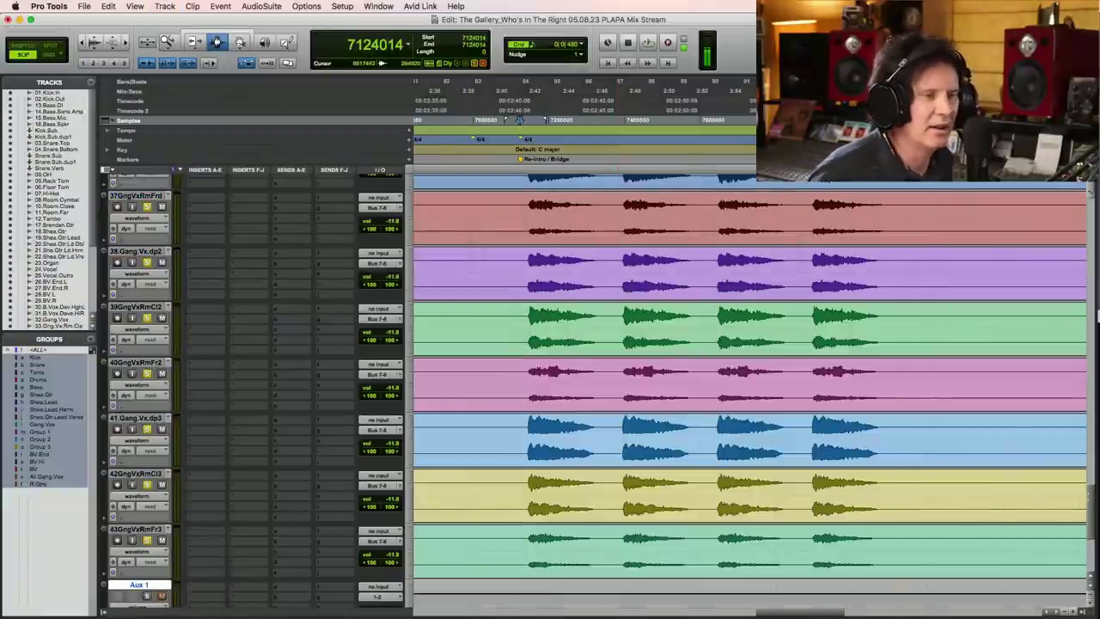
{"action": "scroll", "coordinate": [1093, 513], "scroll_direction": "down", "scroll_amount": 3}
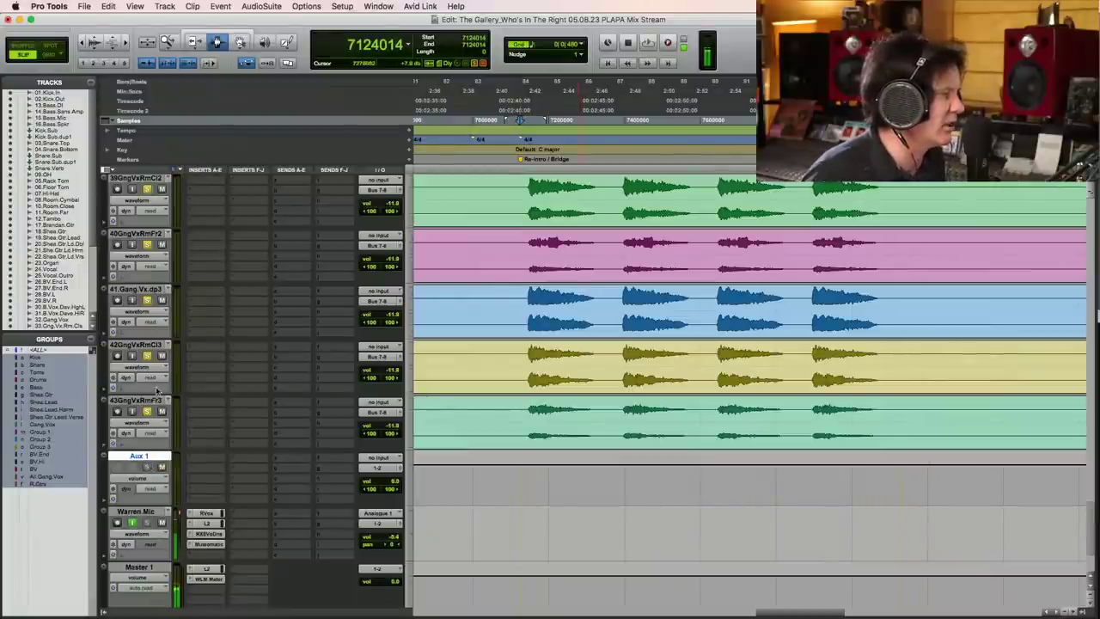
{"action": "double_click", "coordinate": [155, 457]}
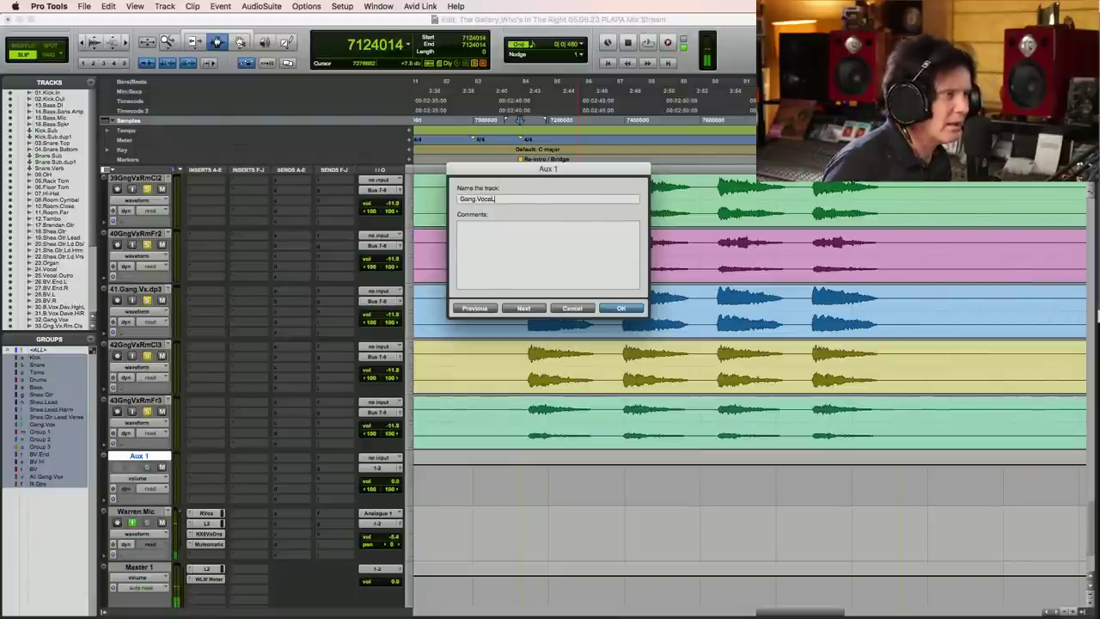
{"action": "type", "text": "Gang Vocal"}
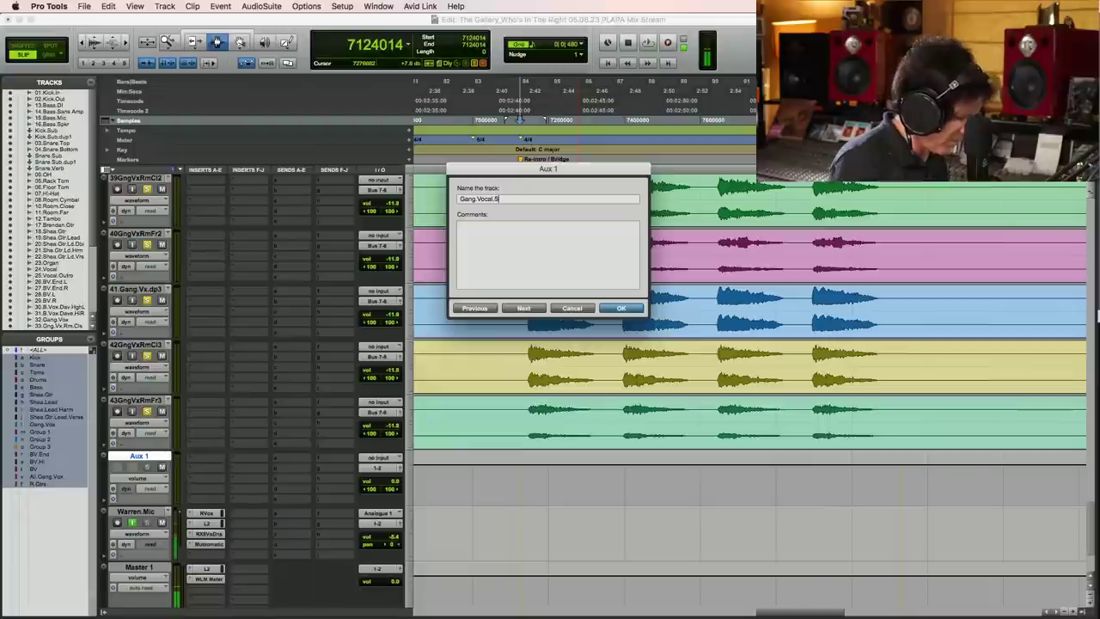
{"action": "key", "text": "Return"}
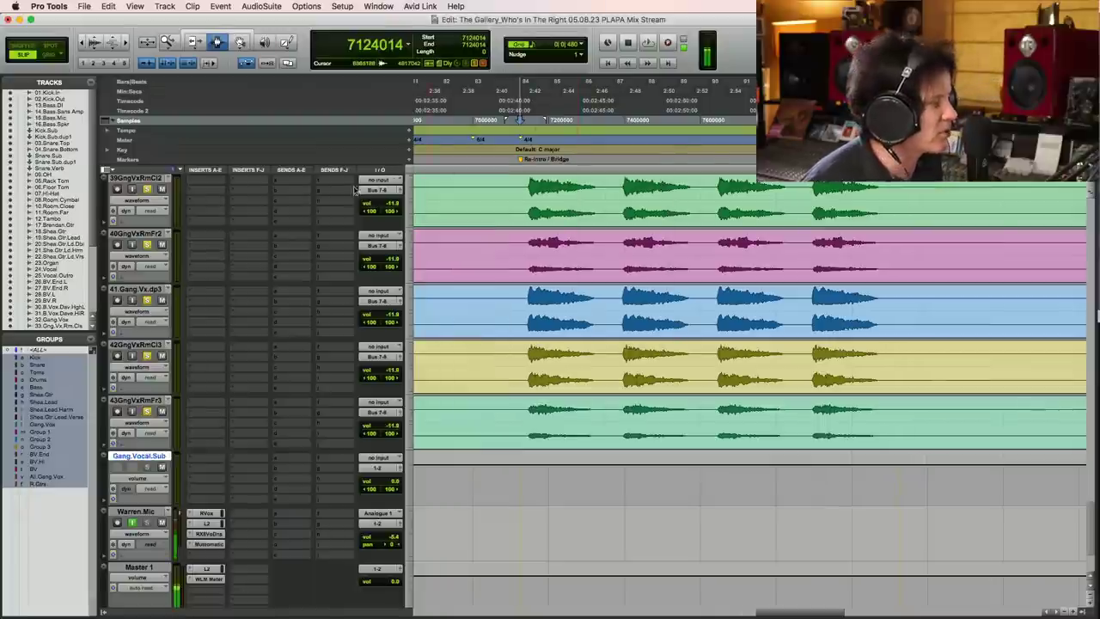
- Set the input of the Gang.Vocal.Sub track to Bus 7-8
{"action": "left_click", "coordinate": [378, 457]}
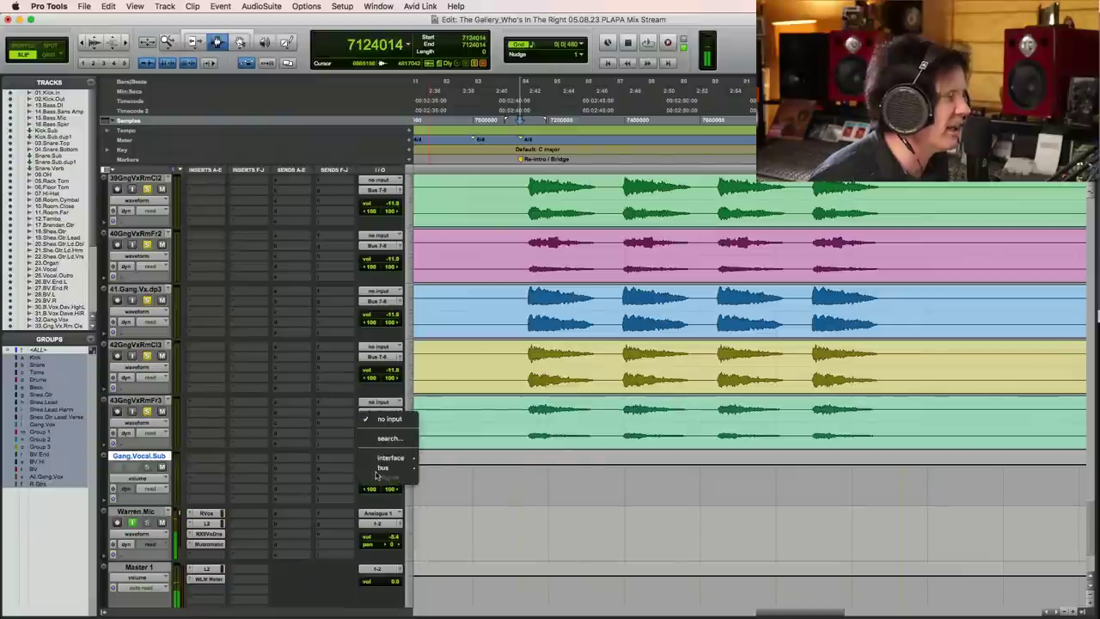
{"action": "mouse_move", "coordinate": [383, 468]}
{"action": "left_click", "coordinate": [255, 398]}
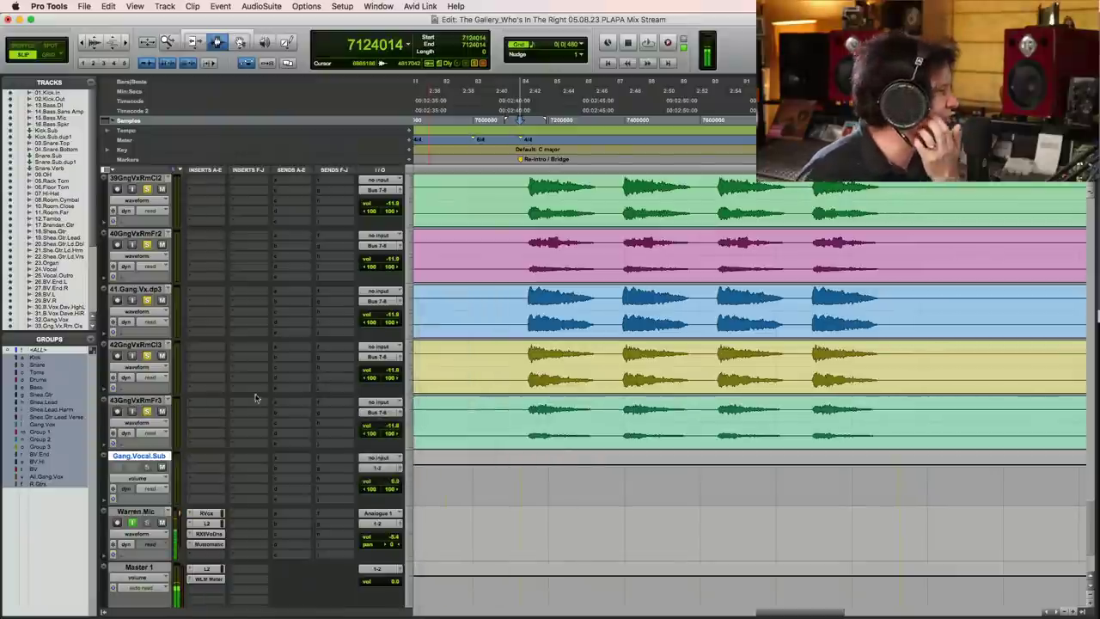
- Insert the oeksound soothe2 stereo plug-in on Gang.Vocal.Sub and move its window clear of the timeline
{"action": "left_click", "coordinate": [202, 461]}
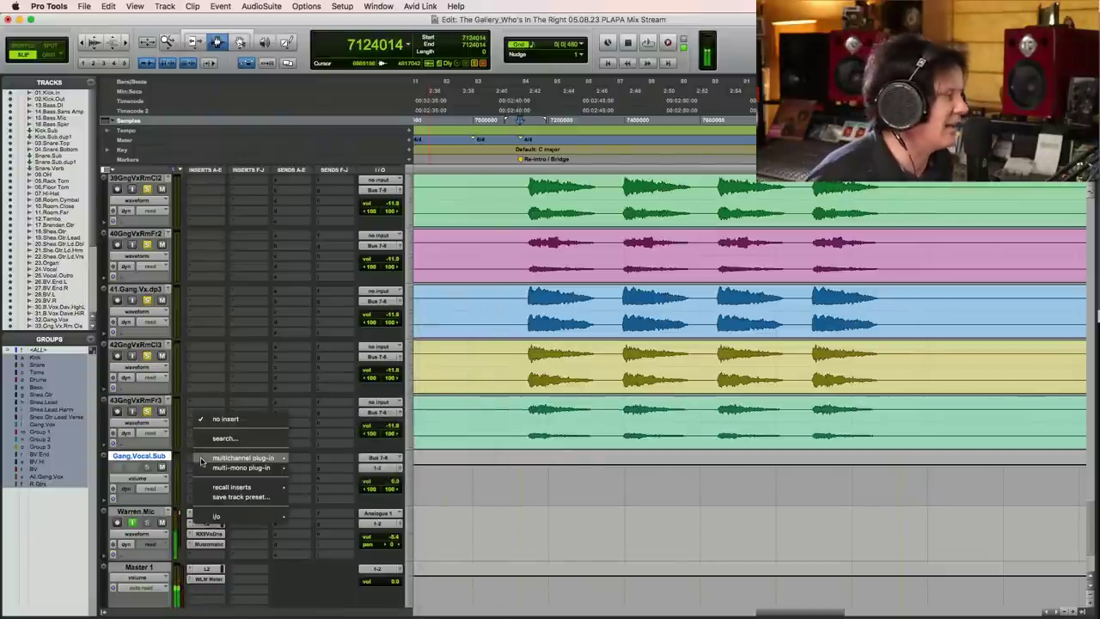
{"action": "mouse_move", "coordinate": [250, 457]}
{"action": "mouse_move", "coordinate": [308, 42]}
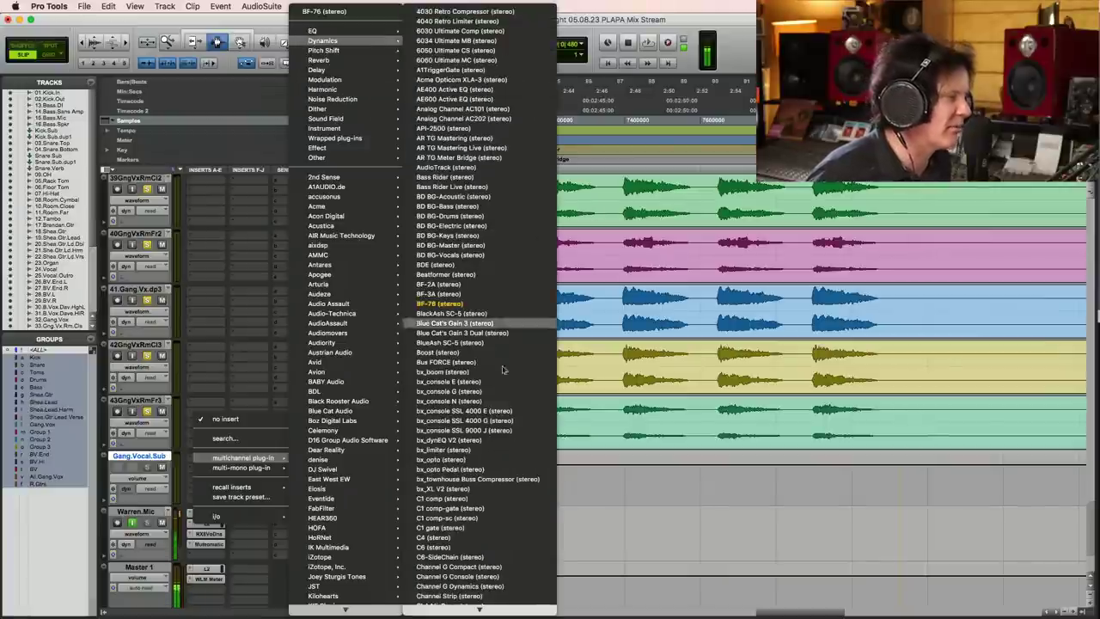
{"action": "mouse_move", "coordinate": [337, 593]}
{"action": "scroll", "coordinate": [336, 593], "scroll_direction": "down", "scroll_amount": 5}
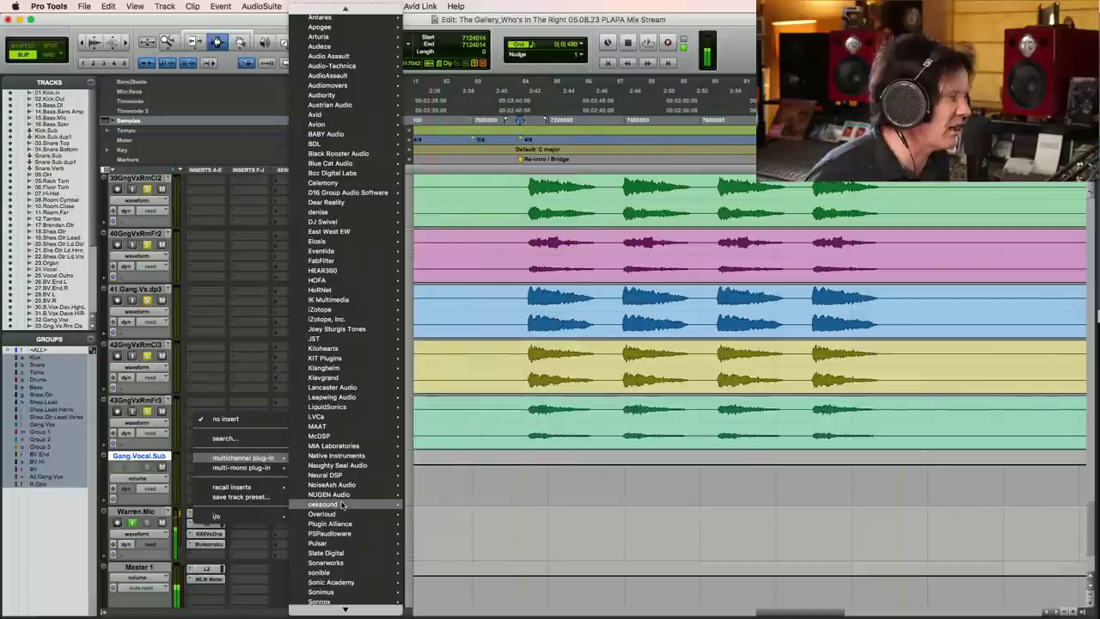
{"action": "mouse_move", "coordinate": [327, 503]}
{"action": "left_click", "coordinate": [454, 508]}
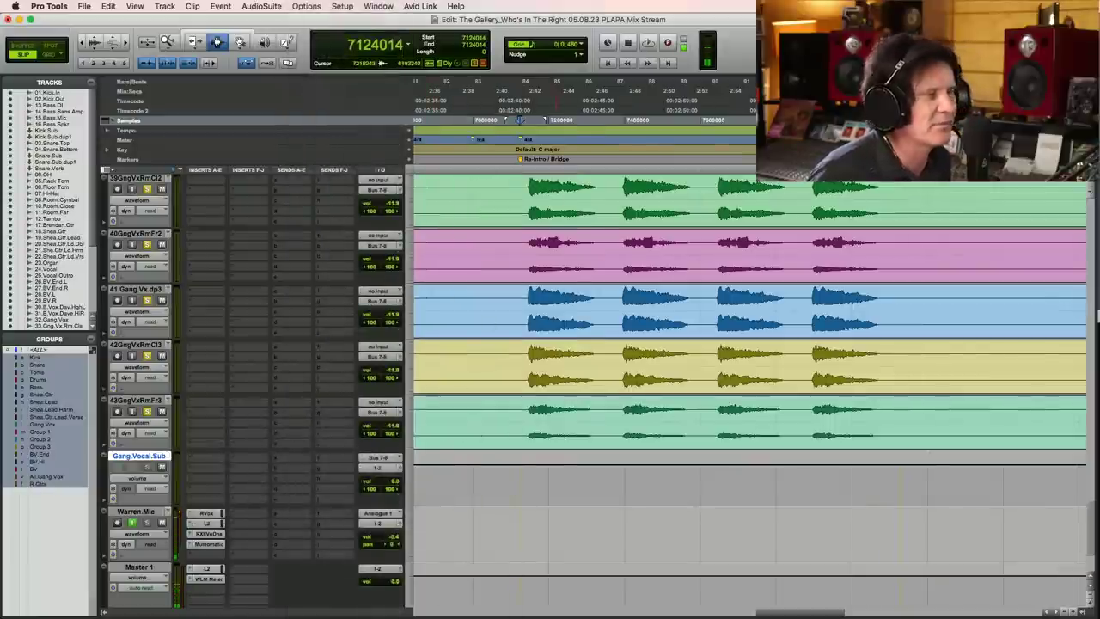
{"action": "left_click_drag", "start_coordinate": [512, 127], "coordinate": [315, 174]}
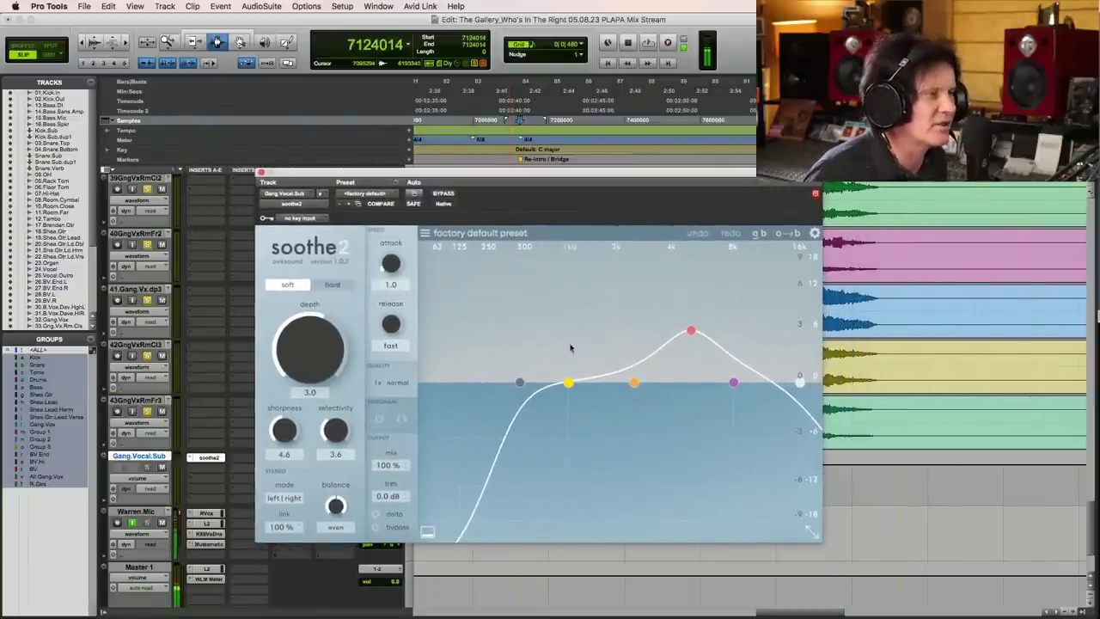
- Shape soothe2 while auditioning the bridge: band 1 at about 635 Hz with 5.4 dB sensitivity, low cut at about 298 Hz
{"action": "left_click_drag", "start_coordinate": [573, 389], "coordinate": [541, 337]}
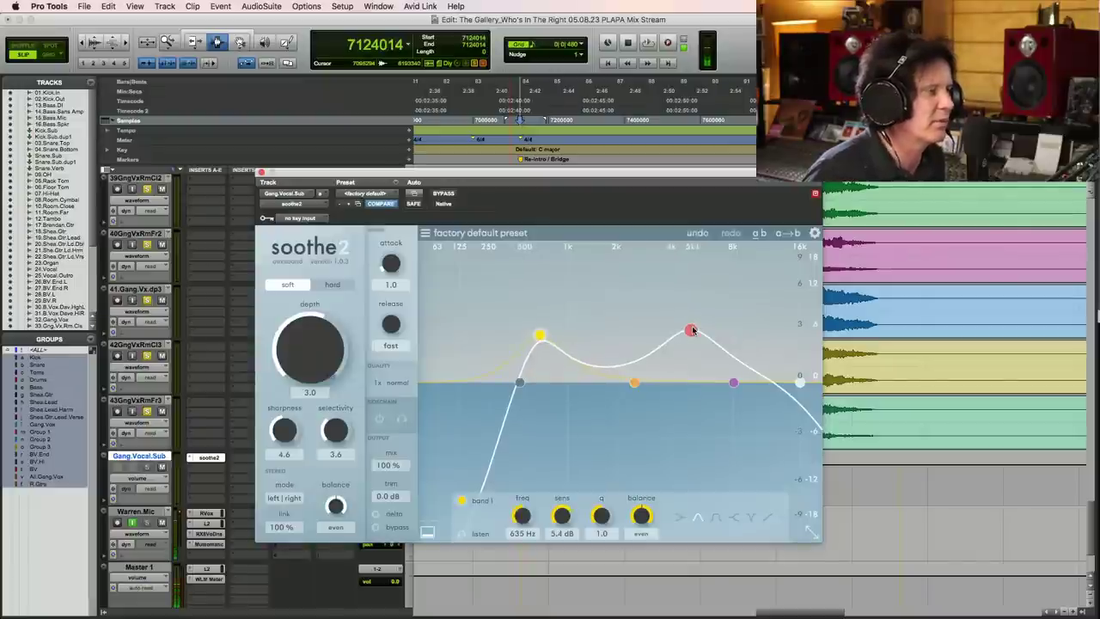
{"action": "key", "text": "space"}
{"action": "key", "text": "space"}
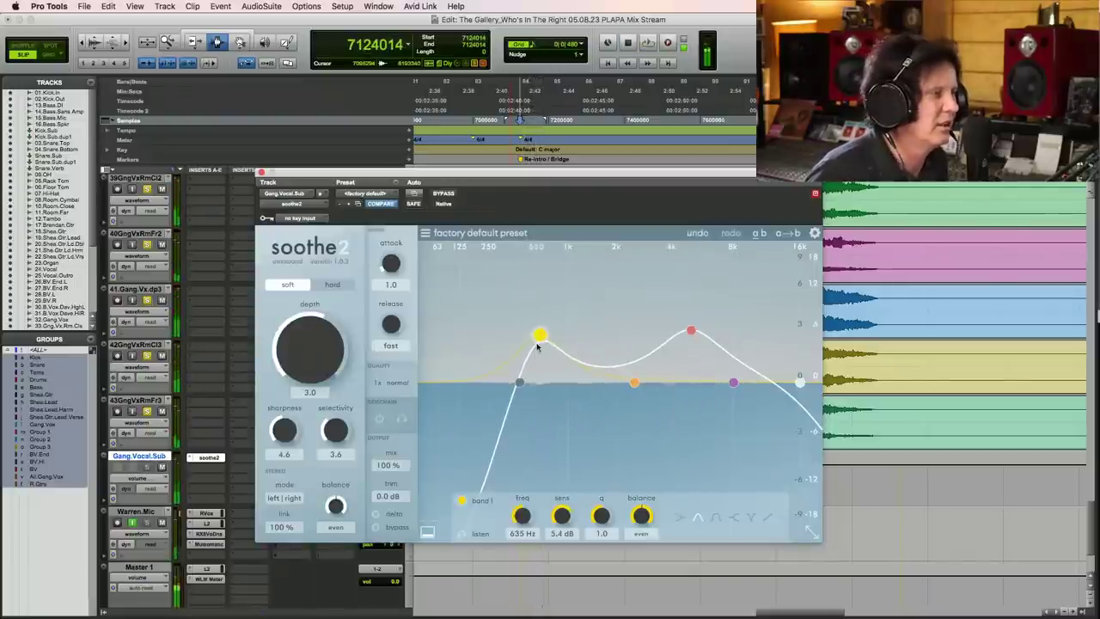
{"action": "key", "text": "space"}
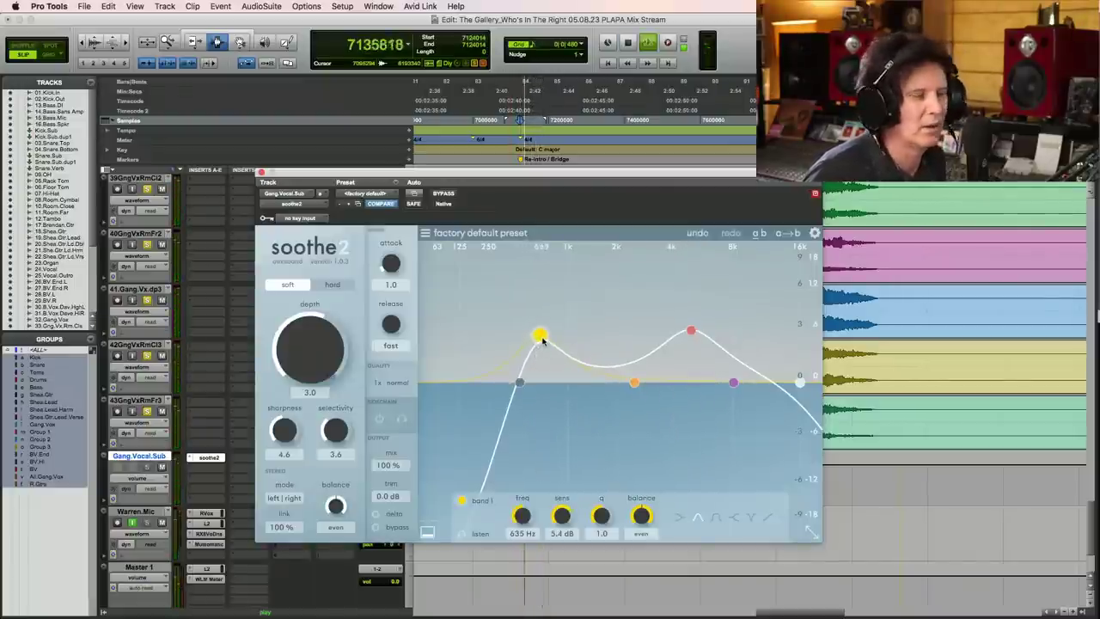
{"action": "left_click_drag", "start_coordinate": [544, 337], "coordinate": [542, 336]}
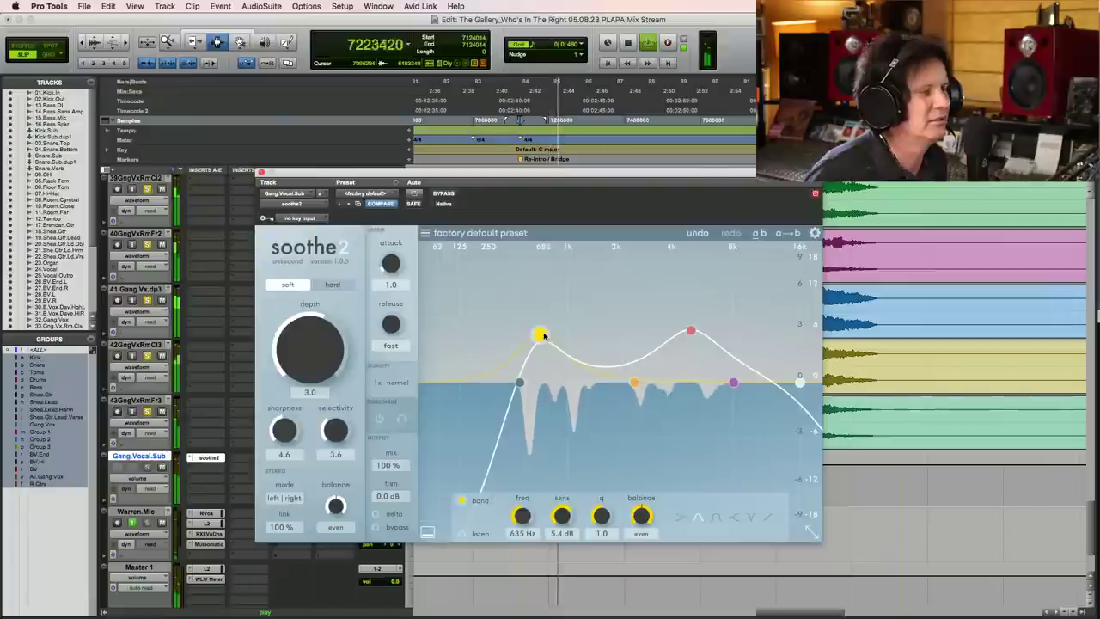
{"action": "left_click_drag", "start_coordinate": [521, 382], "coordinate": [503, 384]}
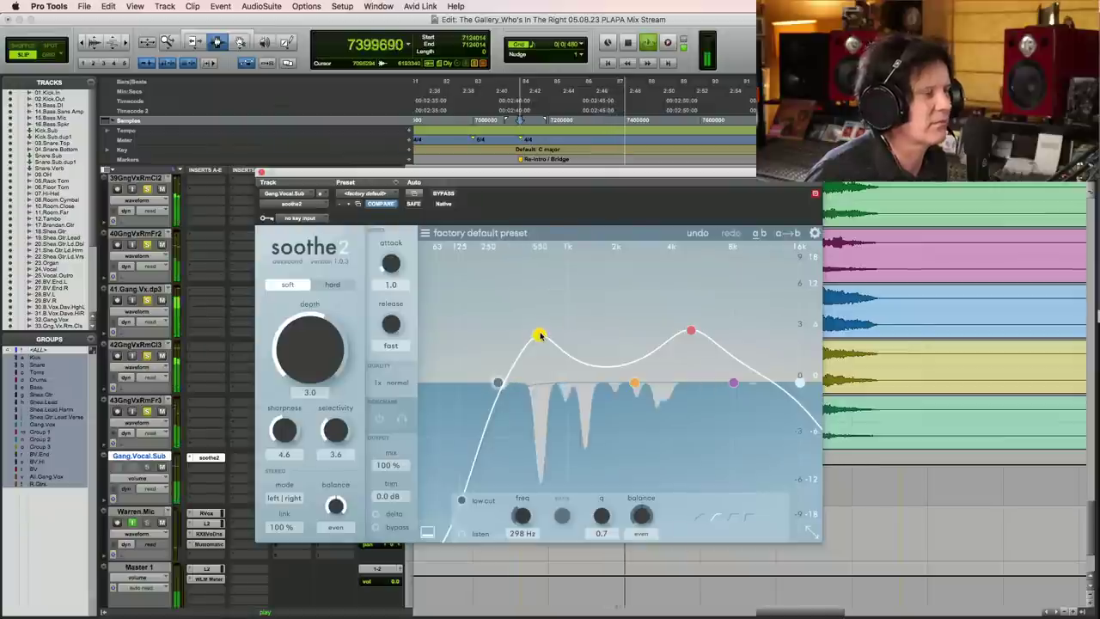
{"action": "key", "text": "space"}
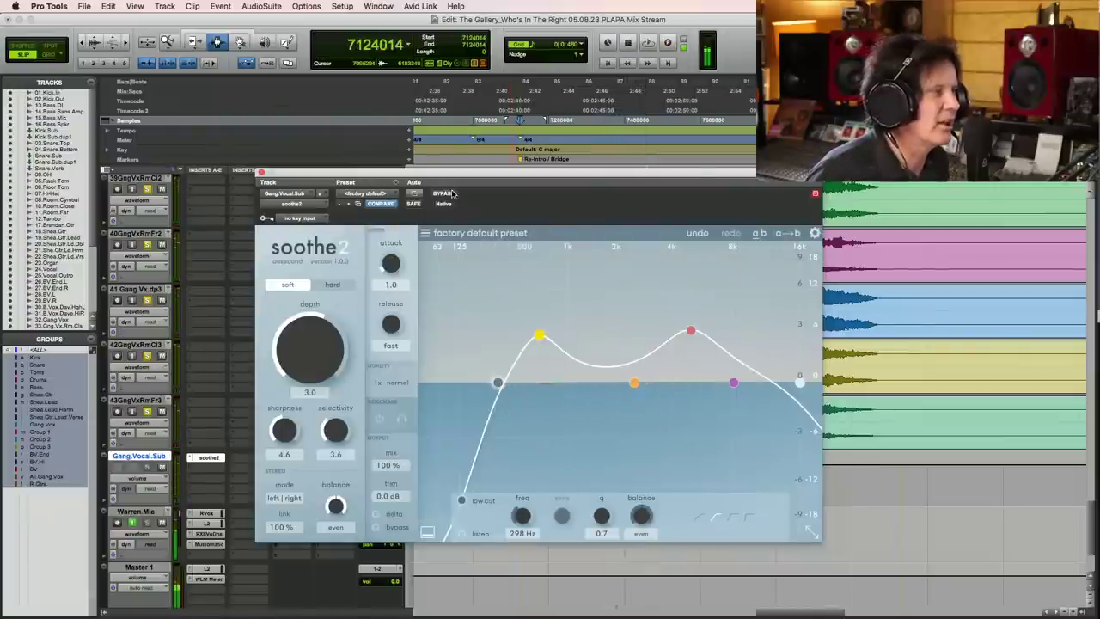
- Compare the soloed gang vocals with soothe2 bypassed and active from the start of the Re-Intro / Bridge
{"action": "key", "text": "space"}
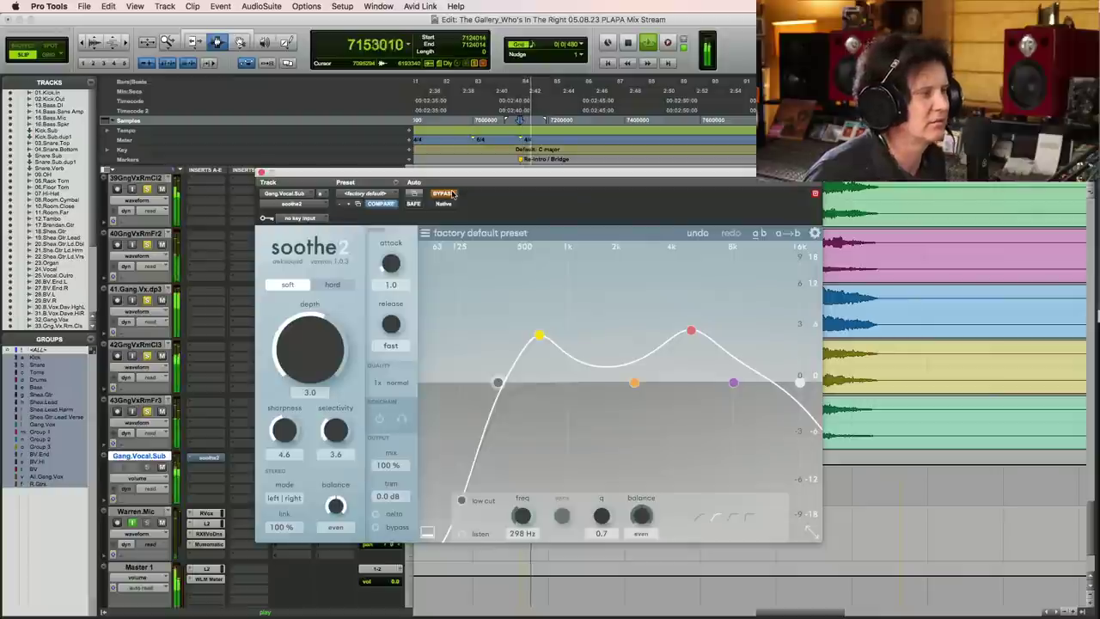
{"action": "key", "text": "space"}
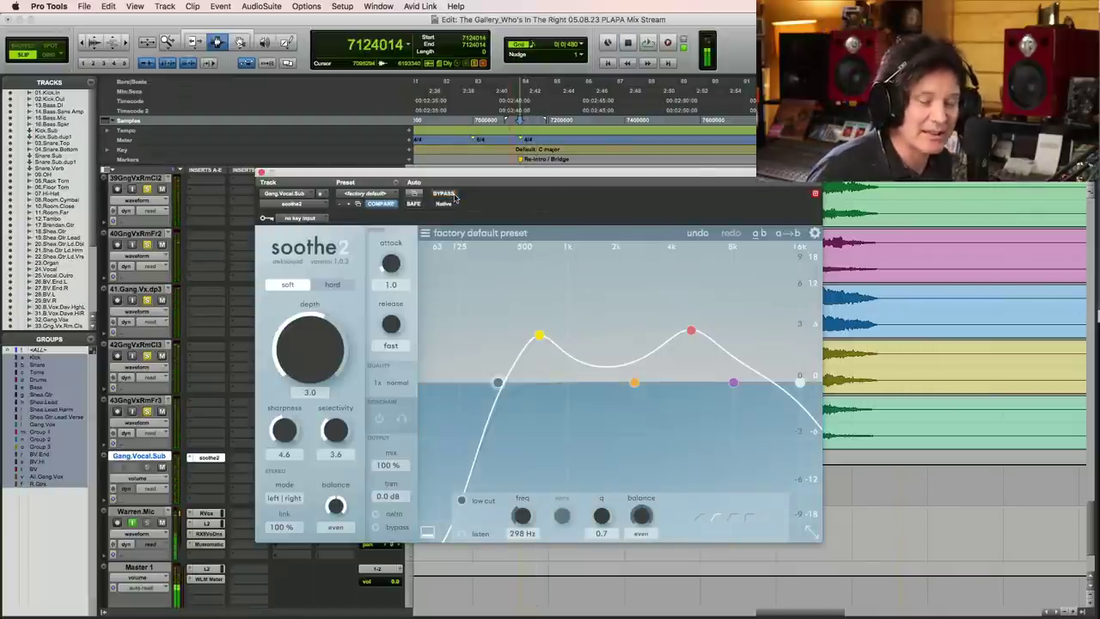
{"action": "key", "text": "space"}
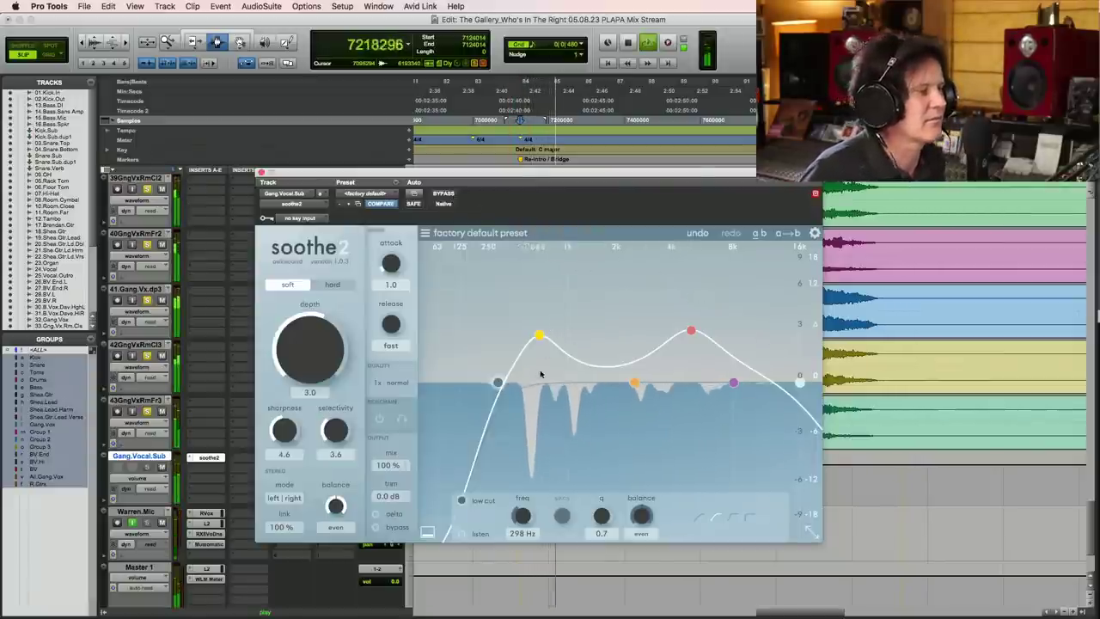
{"action": "key", "text": "space"}
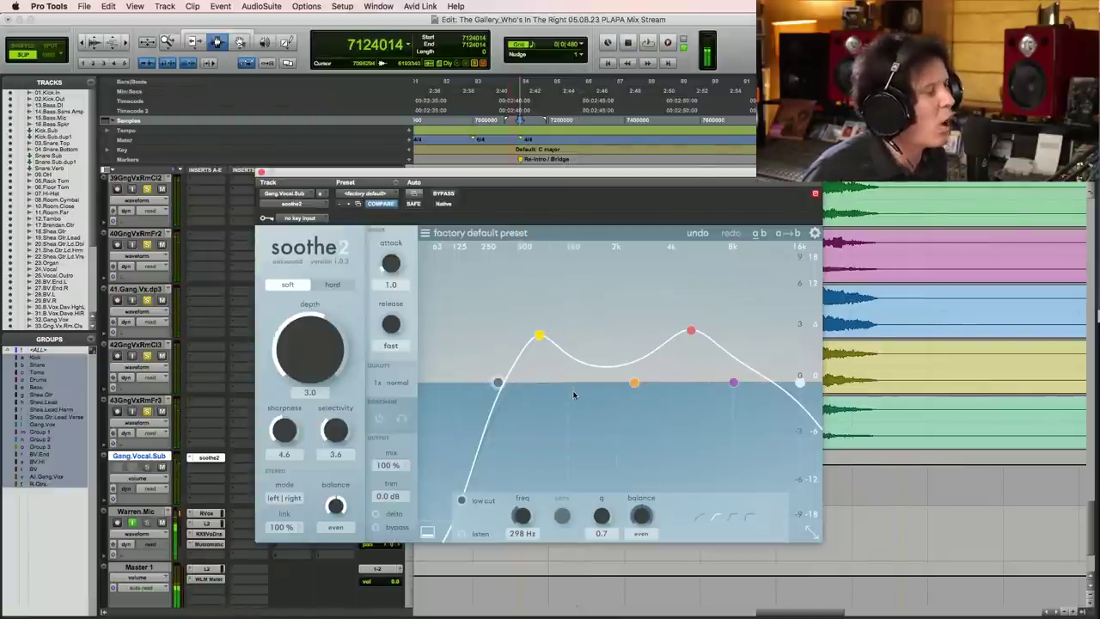
- Raise soothe2's depth to 4.0 while playing the bridge, then close the plug-in window and save the session
{"action": "key", "text": "space"}
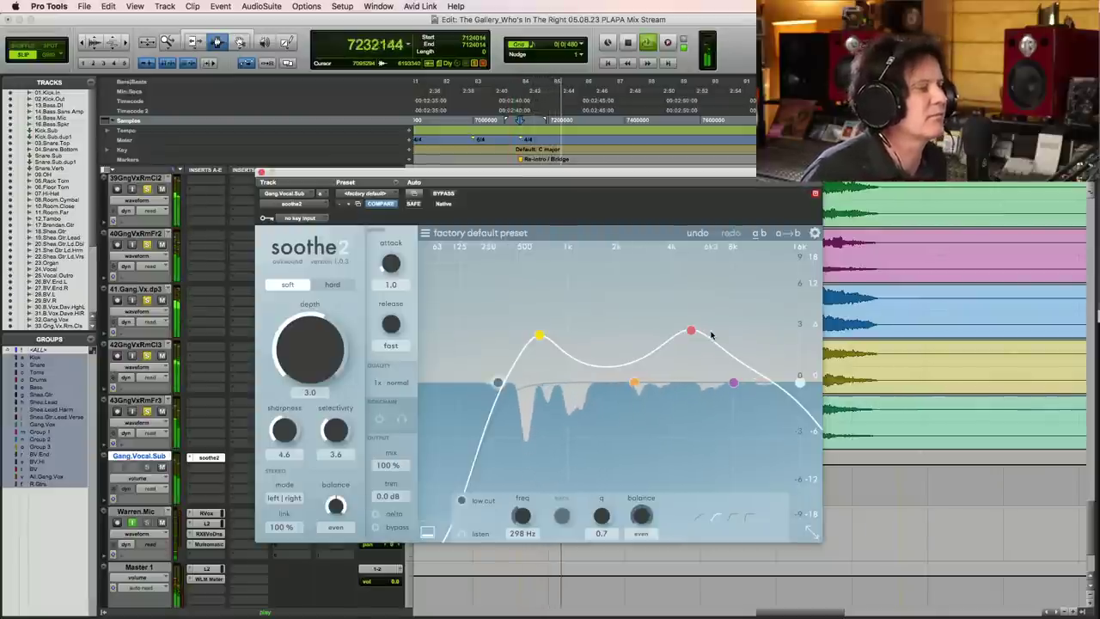
{"action": "left_click_drag", "start_coordinate": [314, 346], "coordinate": [313, 333]}
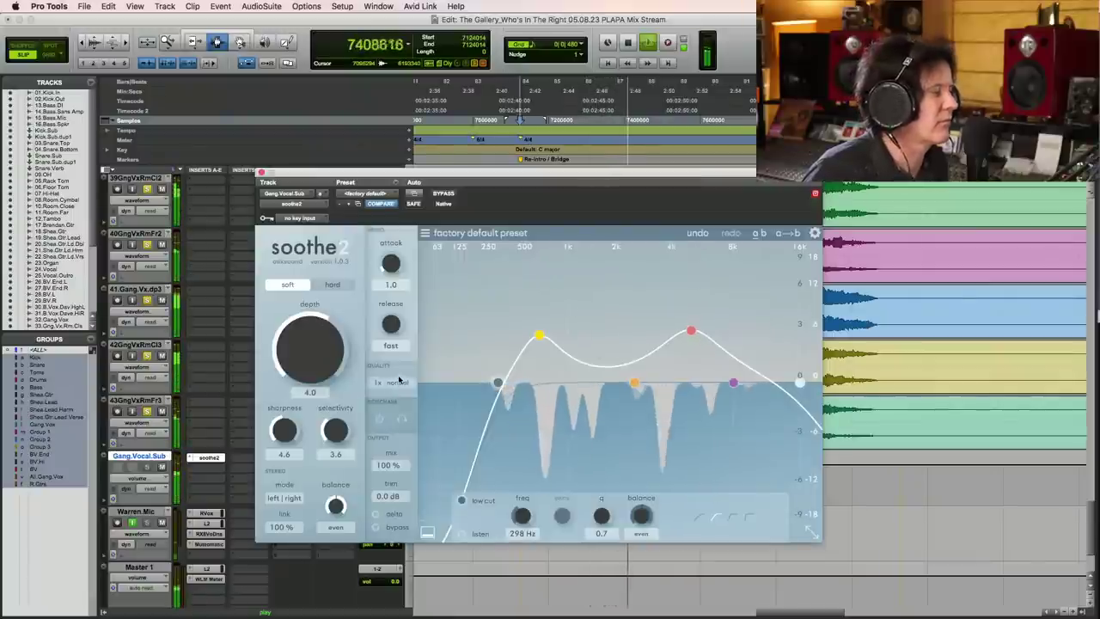
{"action": "key", "text": "space"}
{"action": "key", "text": "space"}
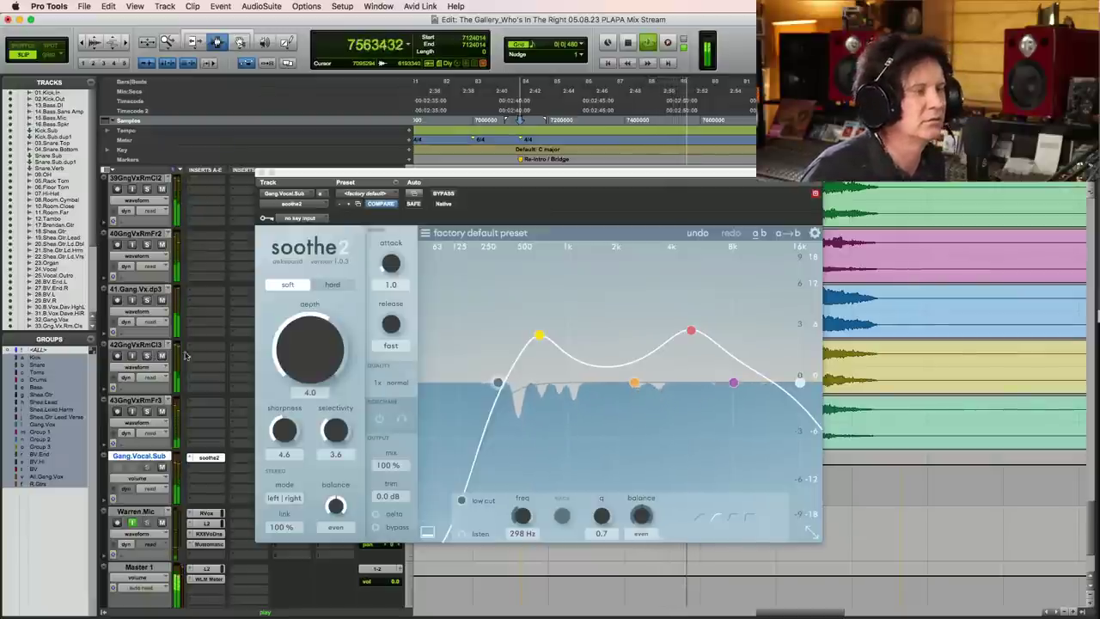
{"action": "left_click", "coordinate": [263, 175]}
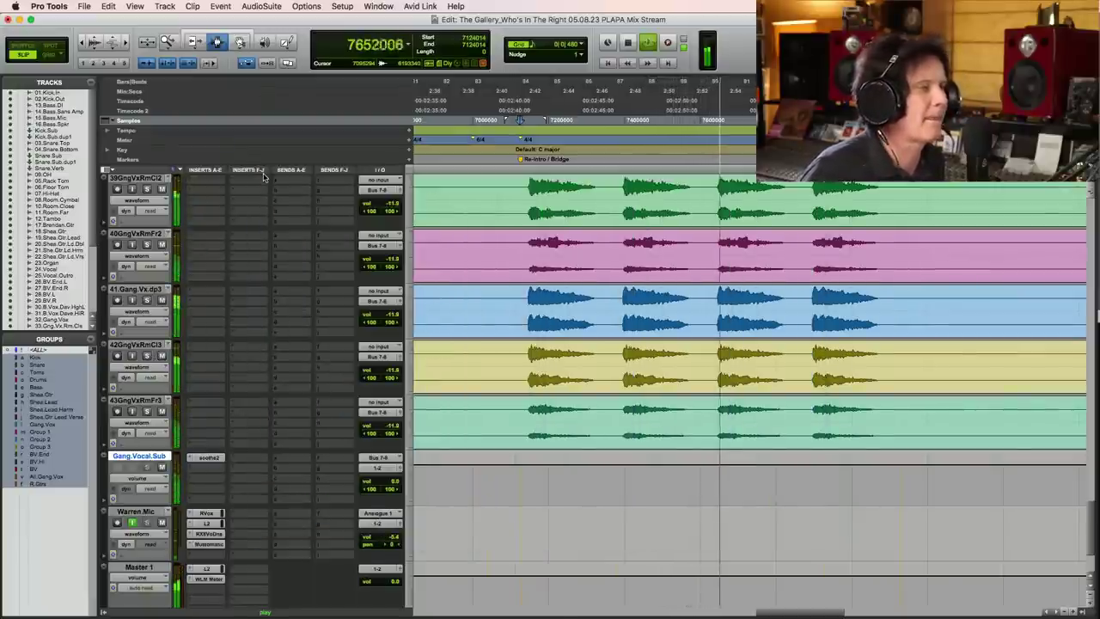
{"action": "key", "text": "super+s"}
- Select the Pre-Chorus phrases on the 28.BV.L and 29.BV.R backing vocal tracks
{"action": "key", "text": "super+bracketleft"}
{"action": "key", "text": "super+bracketleft"}
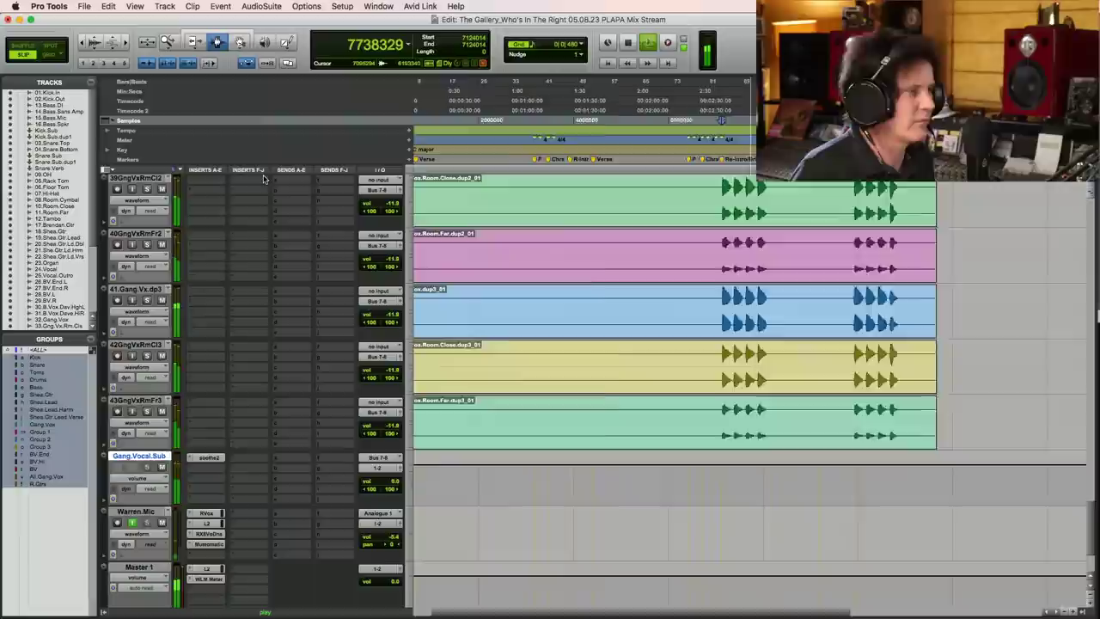
{"action": "key", "text": "F5"}
{"action": "left_click_drag", "start_coordinate": [418, 339], "coordinate": [872, 393]}
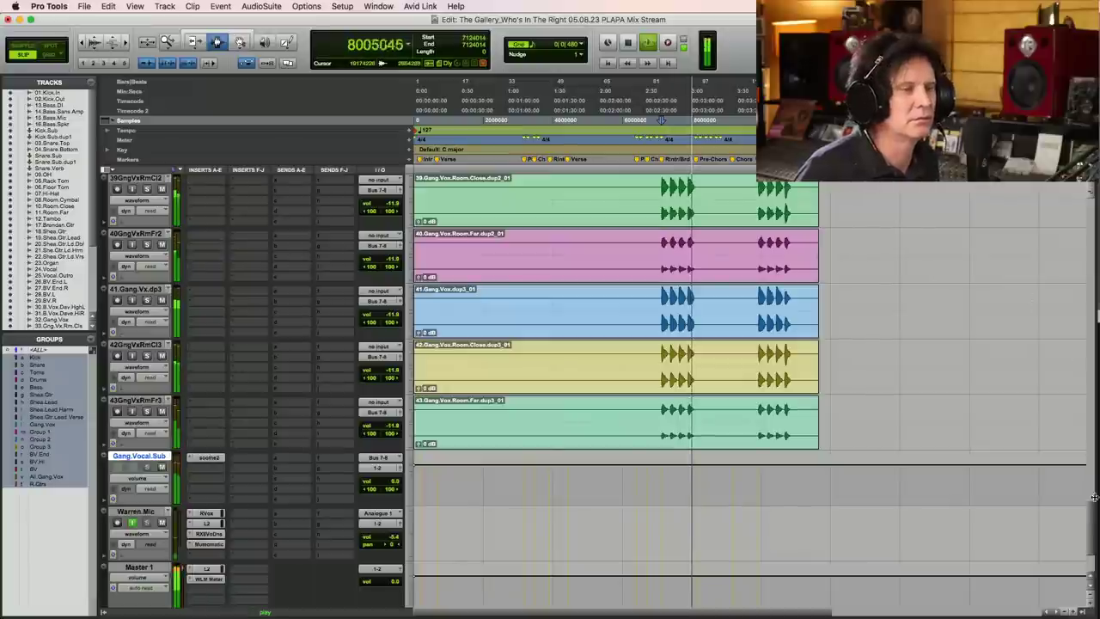
{"action": "left_click_drag", "start_coordinate": [1090, 535], "coordinate": [1090, 417]}
{"action": "scroll", "coordinate": [657, 374], "scroll_direction": "down", "scroll_amount": 5}
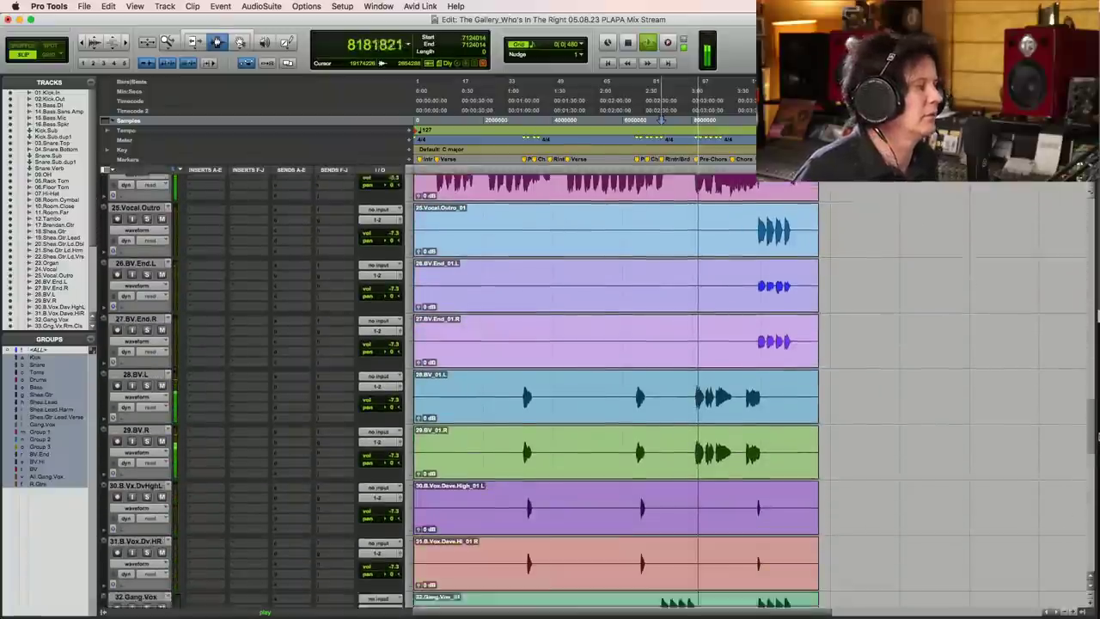
{"action": "key", "text": "F5"}
{"action": "left_click", "coordinate": [657, 374]}
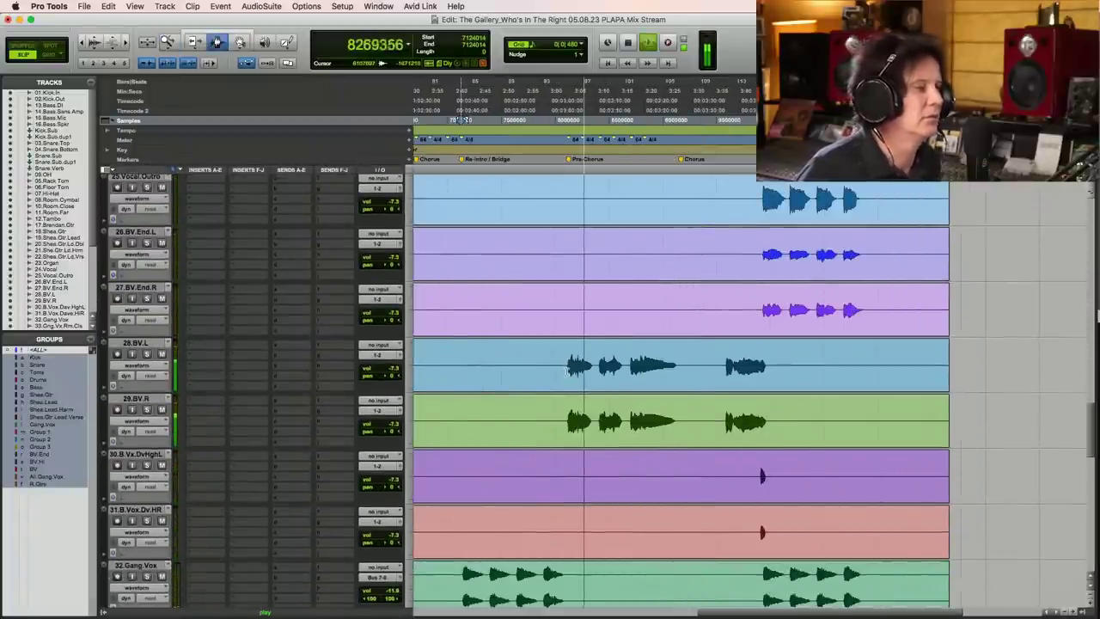
{"action": "left_click_drag", "start_coordinate": [565, 378], "coordinate": [691, 384]}
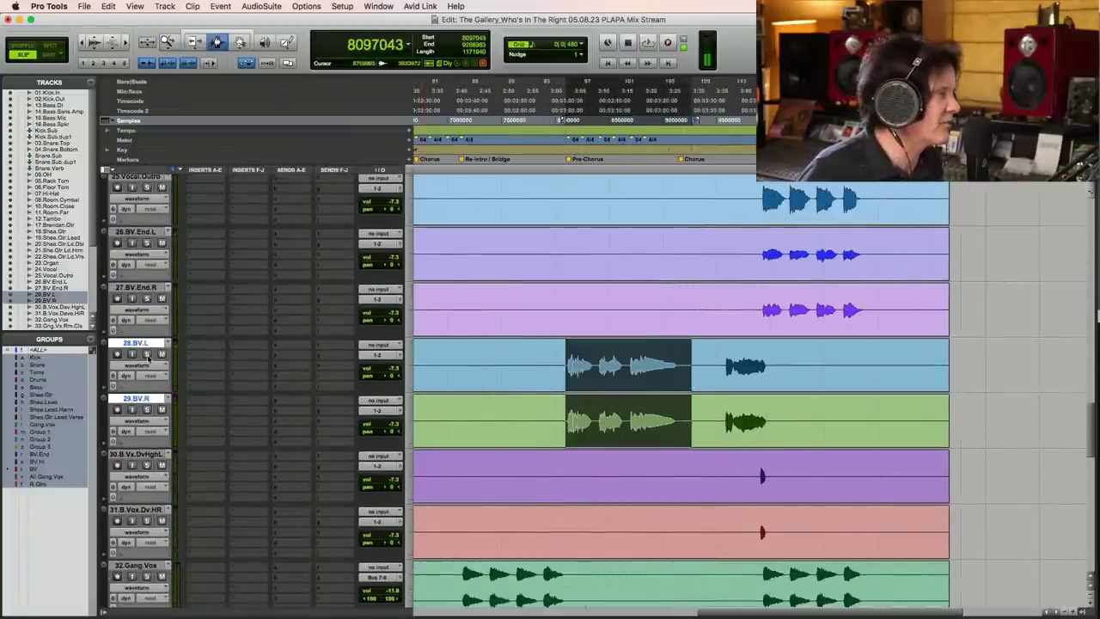
- Solo the two BV tracks during playback, pan 28.BV.L about 54 left and 29.BV.R about 46 right, and clear the solo
{"action": "key", "text": "space"}
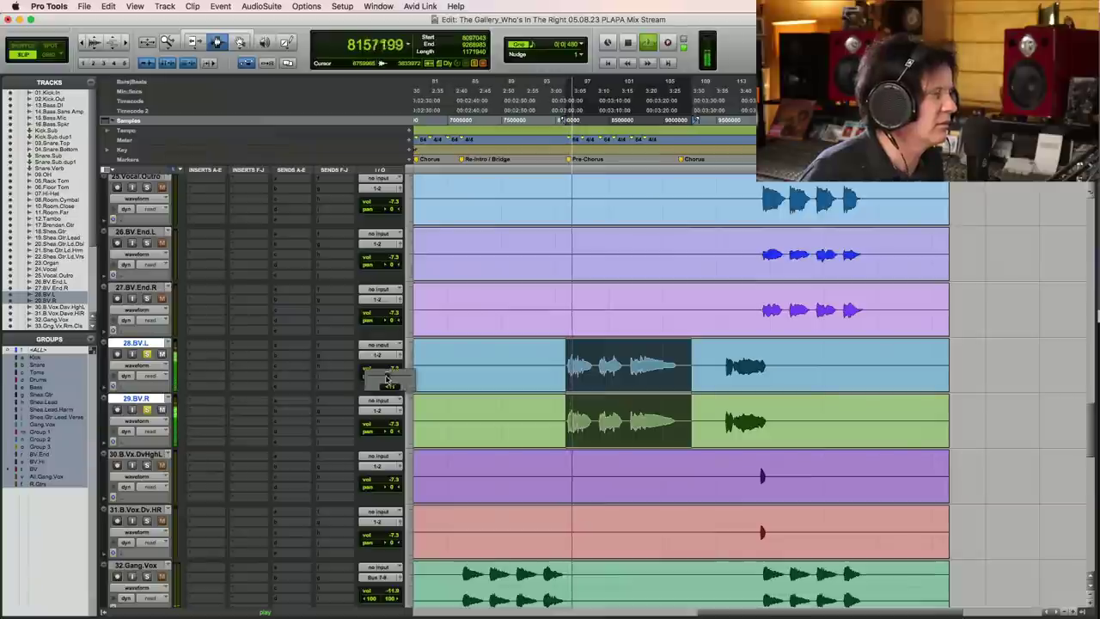
{"action": "left_click", "coordinate": [394, 432]}
{"action": "left_click_drag", "start_coordinate": [396, 435], "coordinate": [400, 436]}
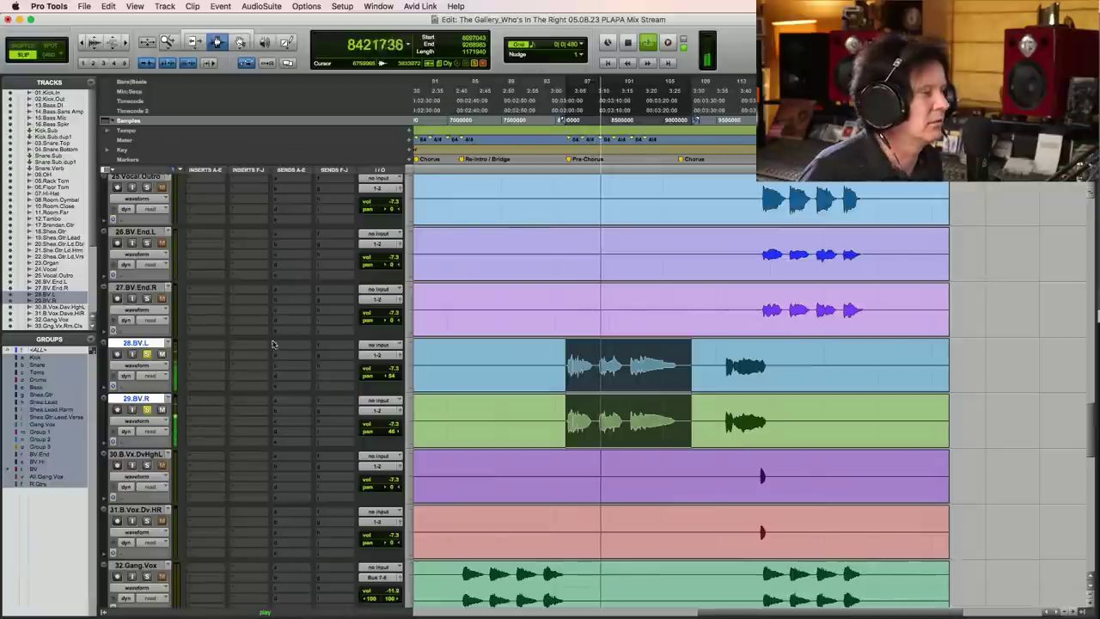
{"action": "left_click", "coordinate": [148, 354]}
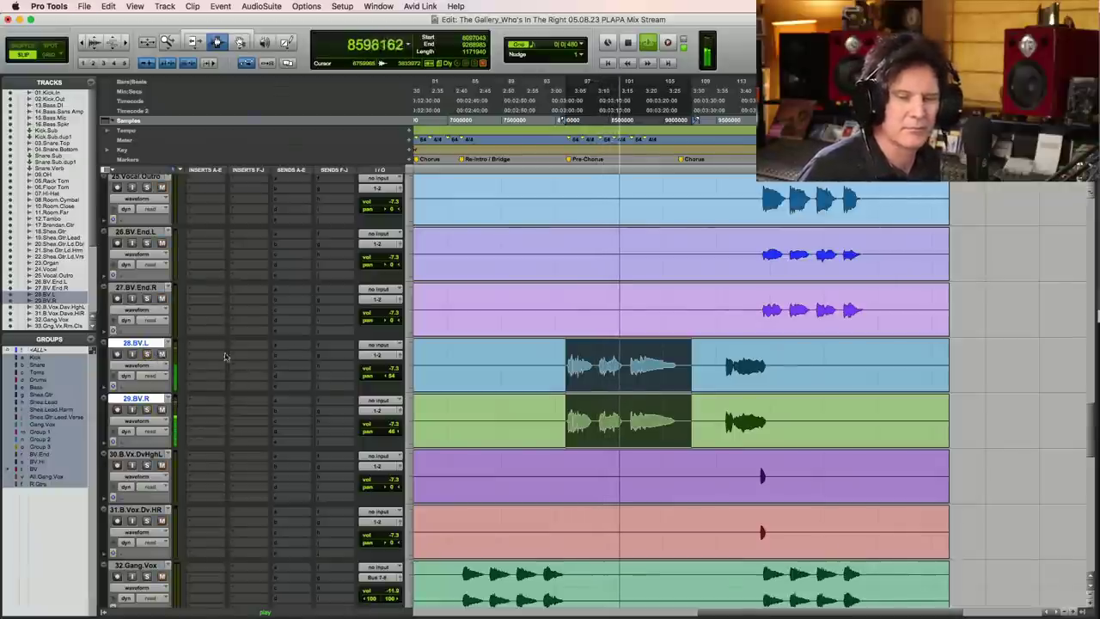
- Solo the lead, outro and end backing vocals, pan 26.BV.End.L about 41 left and 27.BV.End.R about 38 right, and save the session
{"action": "key", "text": "space"}
{"action": "left_click", "coordinate": [753, 253]}
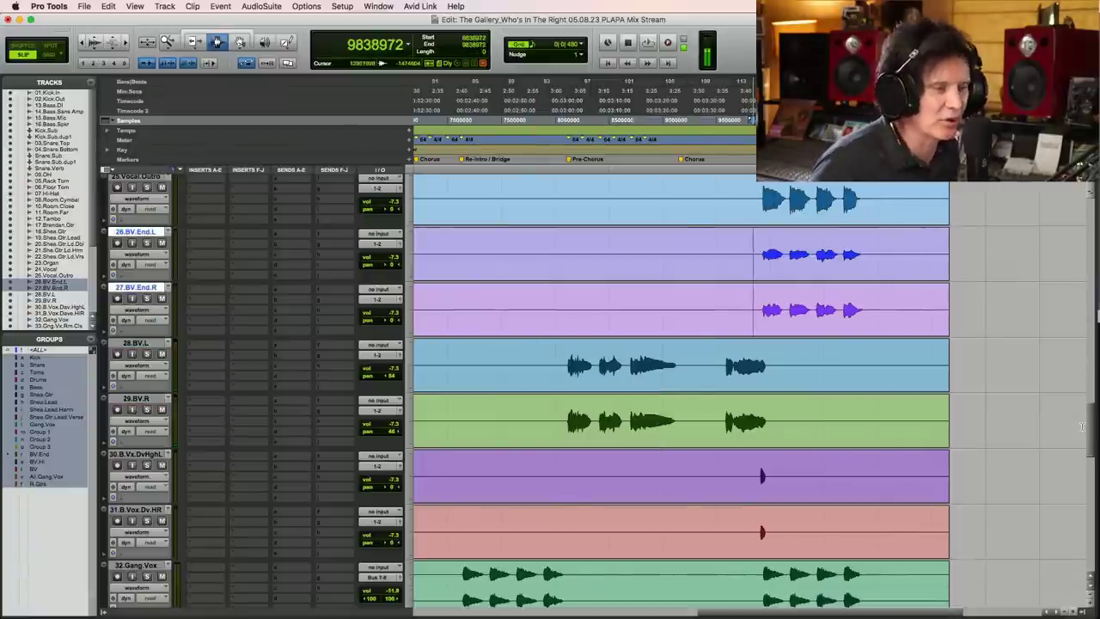
{"action": "left_click_drag", "start_coordinate": [1090, 434], "coordinate": [1095, 404]}
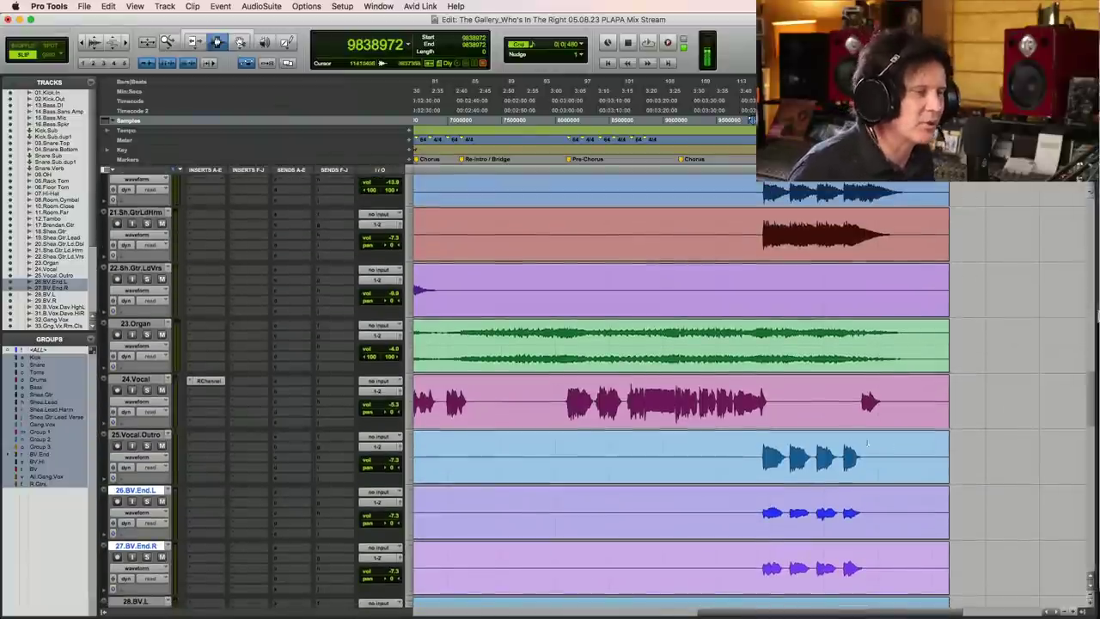
{"action": "left_click", "coordinate": [757, 457]}
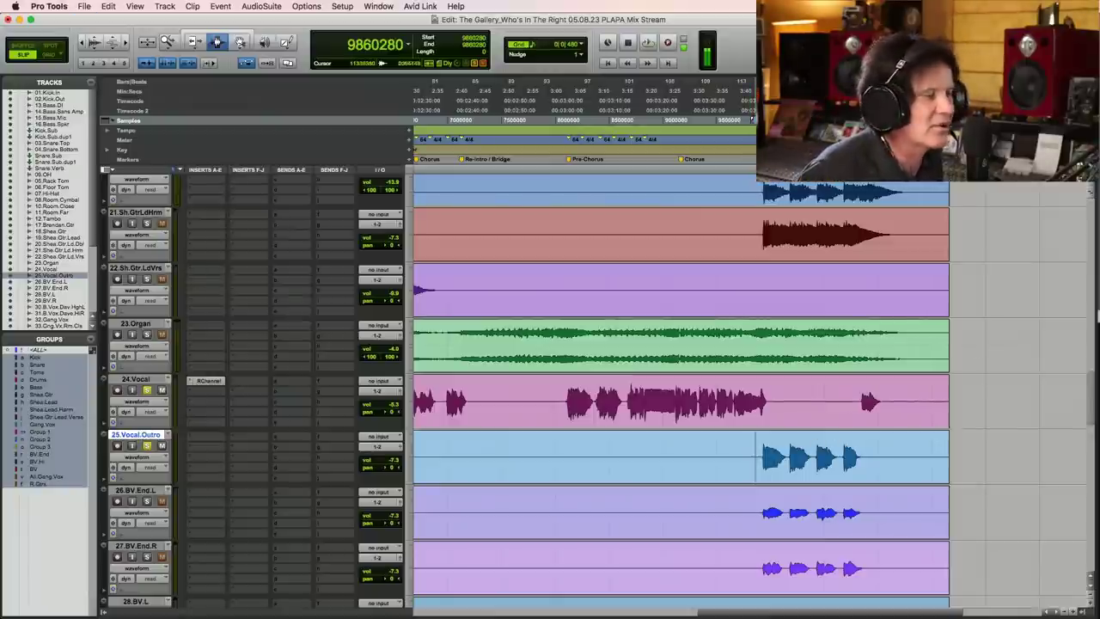
{"action": "left_click_drag", "start_coordinate": [1095, 391], "coordinate": [1096, 401]}
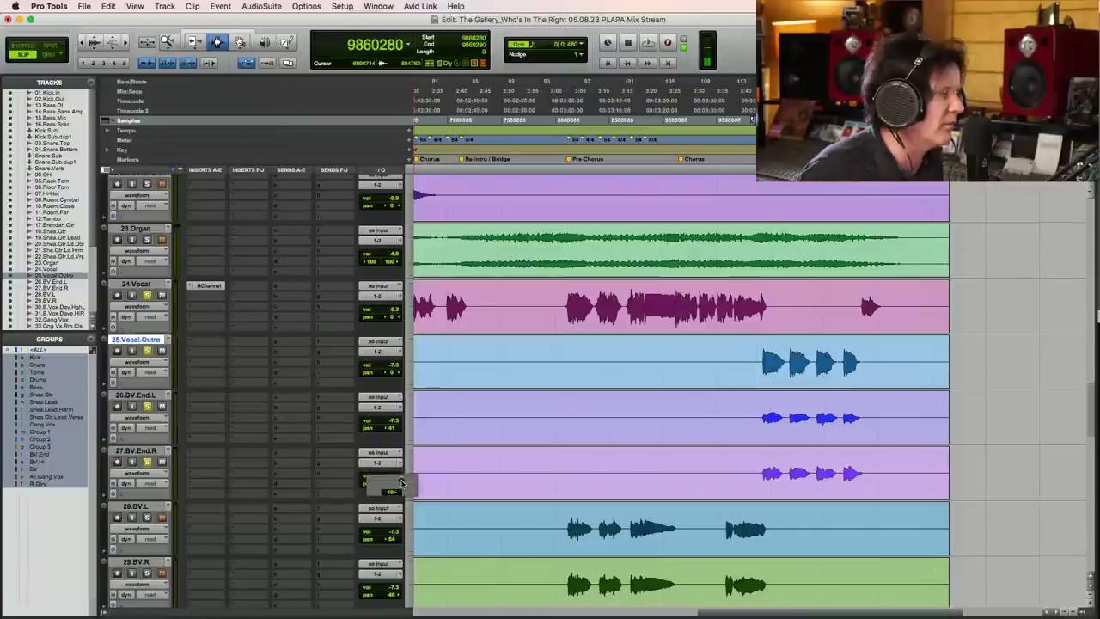
{"action": "key", "text": "super+s"}
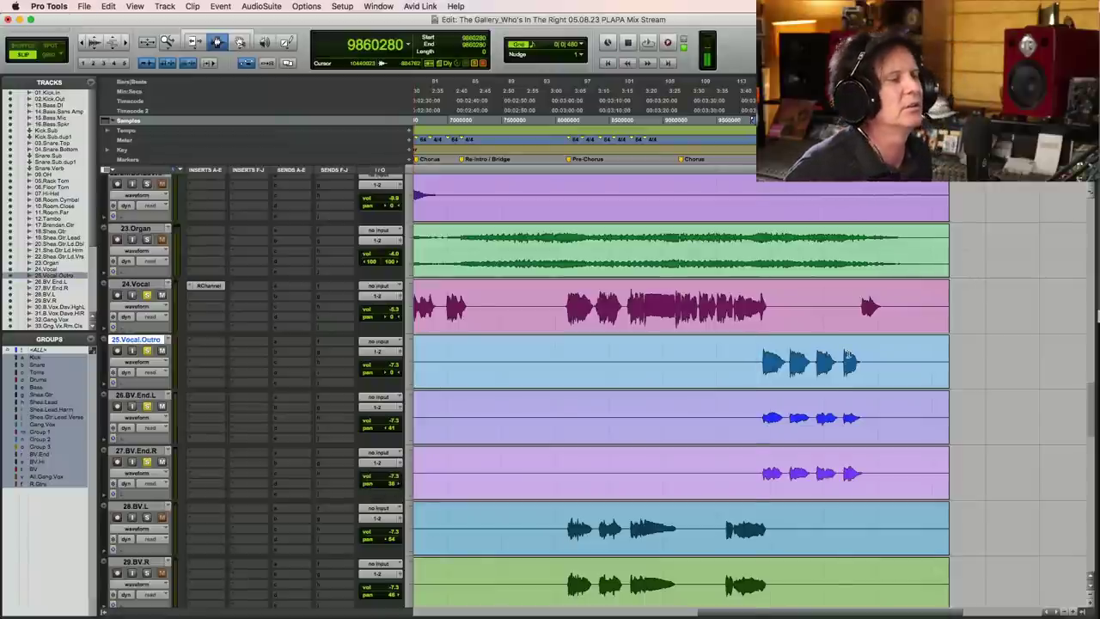
- Widen the end backing vocals during playback to about 62 left and 61 right, and clear the vocal solos
{"action": "key", "text": "space"}
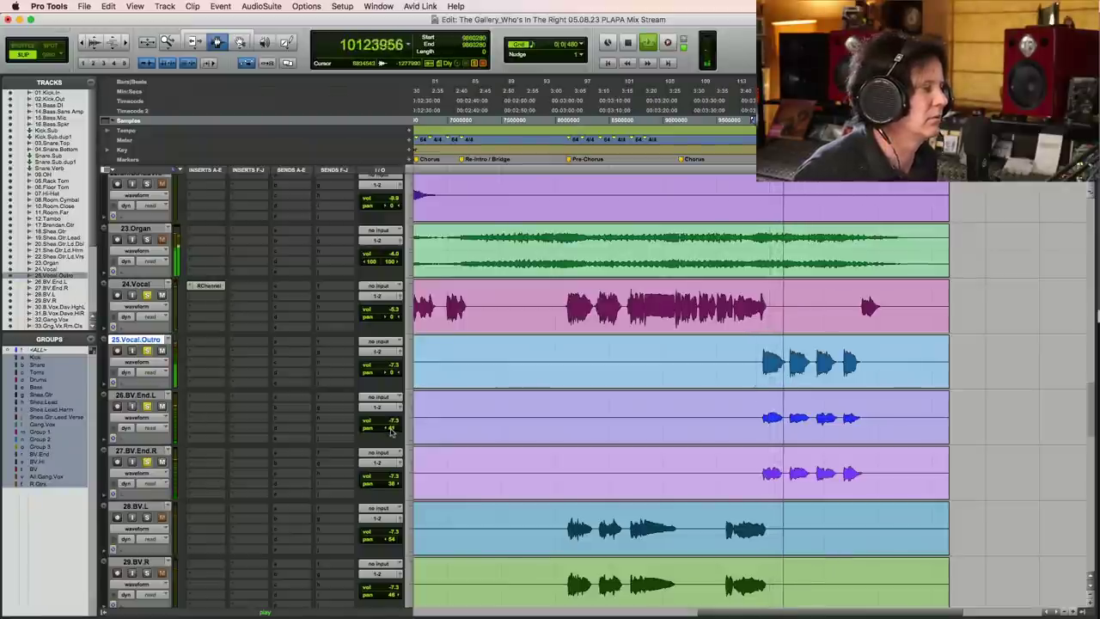
{"action": "left_click_drag", "start_coordinate": [391, 433], "coordinate": [393, 430]}
{"action": "left_click_drag", "start_coordinate": [389, 481], "coordinate": [390, 483]}
{"action": "left_click_drag", "start_coordinate": [392, 431], "coordinate": [391, 426]}
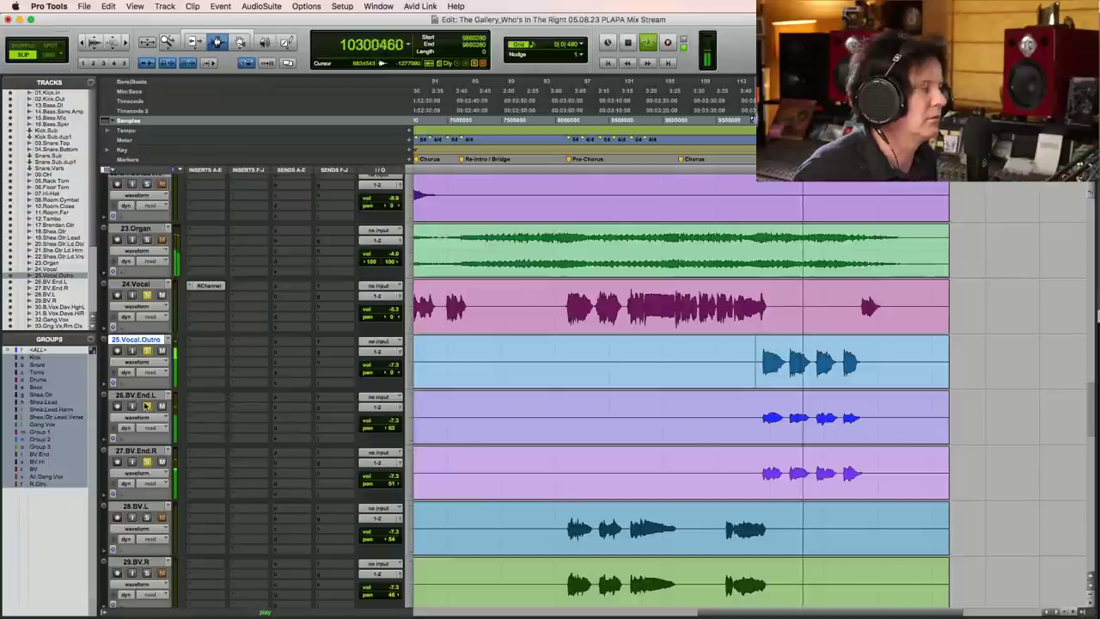
{"action": "key", "text": "space"}
{"action": "key", "text": "space"}
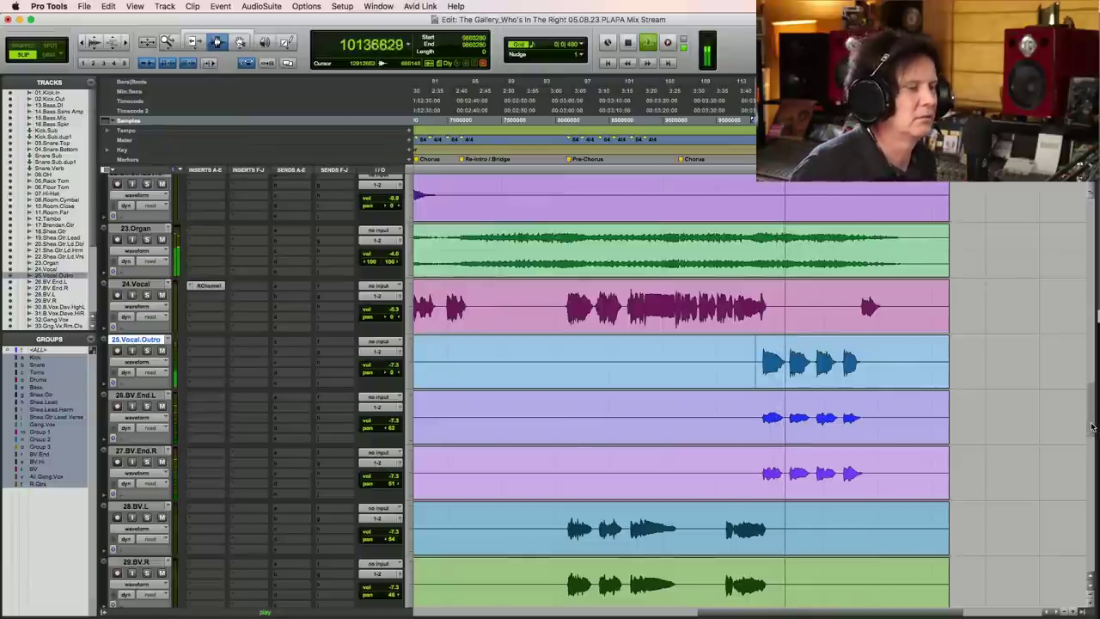
- Compare the closing section of the current mix with the soloed reference mix on track 44, saving the session along the way
{"action": "scroll", "coordinate": [1091, 427], "scroll_direction": "down", "scroll_amount": 1}
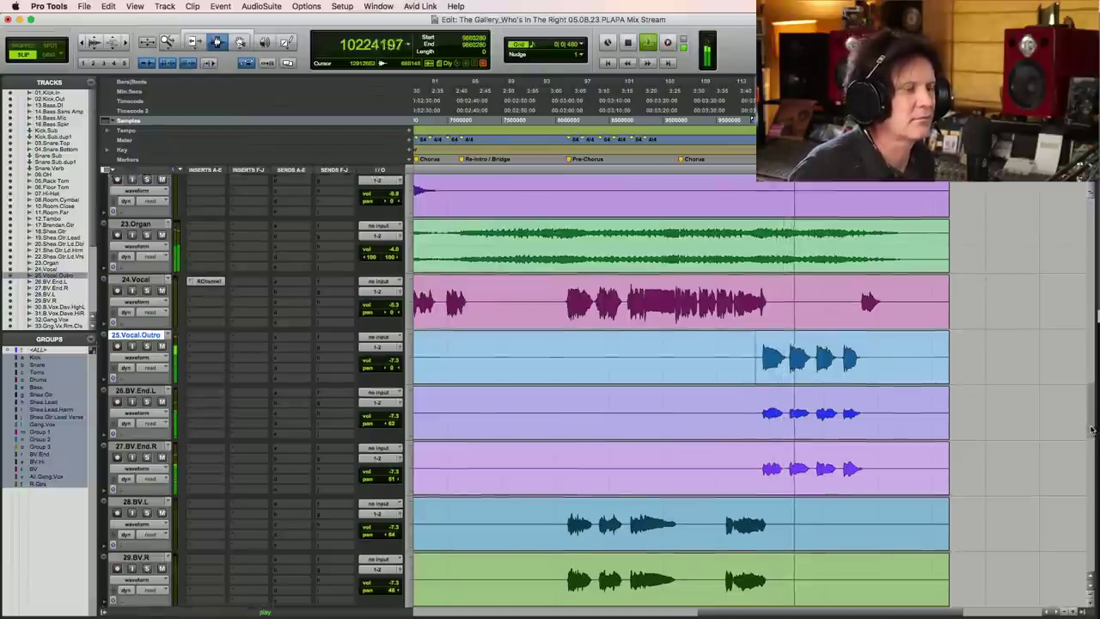
{"action": "scroll", "coordinate": [1092, 427], "scroll_direction": "down", "scroll_amount": 15}
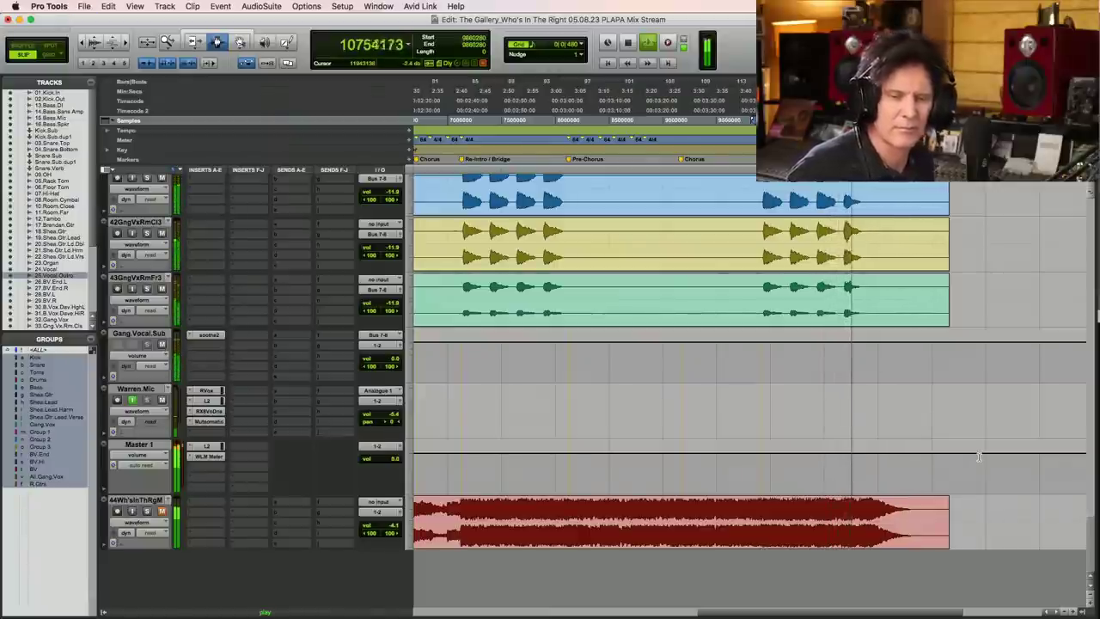
{"action": "key", "text": "space"}
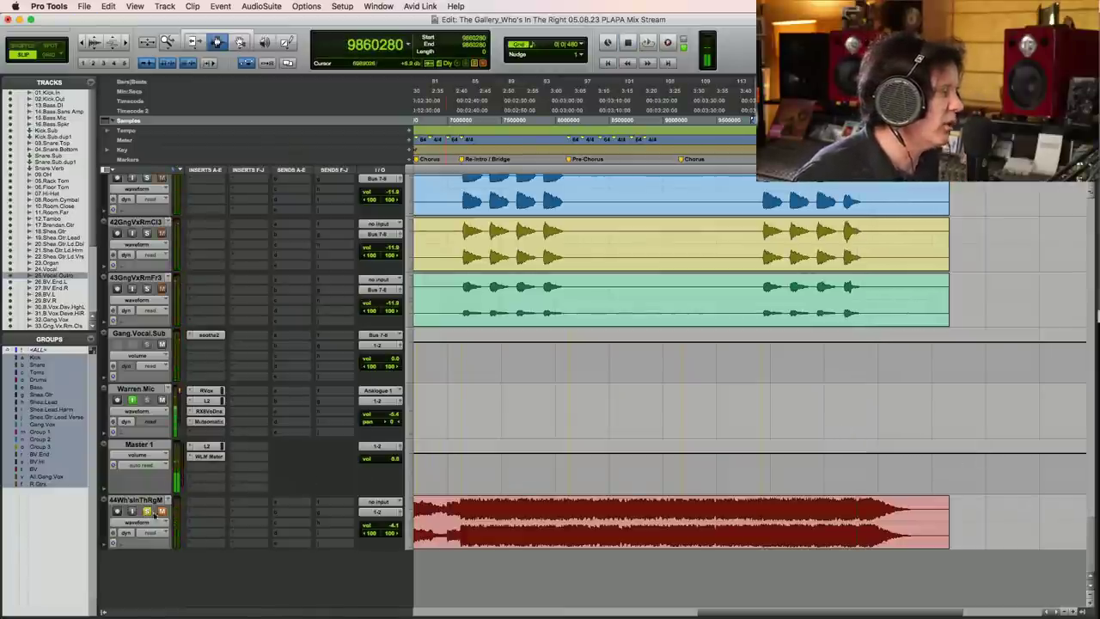
{"action": "left_click", "coordinate": [760, 514]}
{"action": "key", "text": "space"}
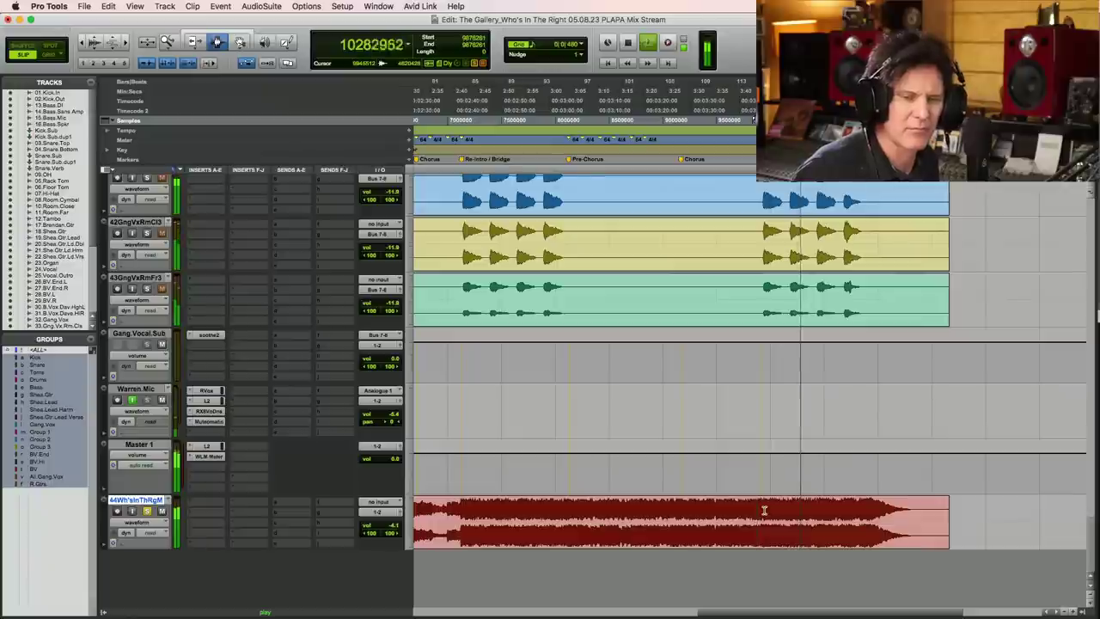
{"action": "key", "text": "super+s"}
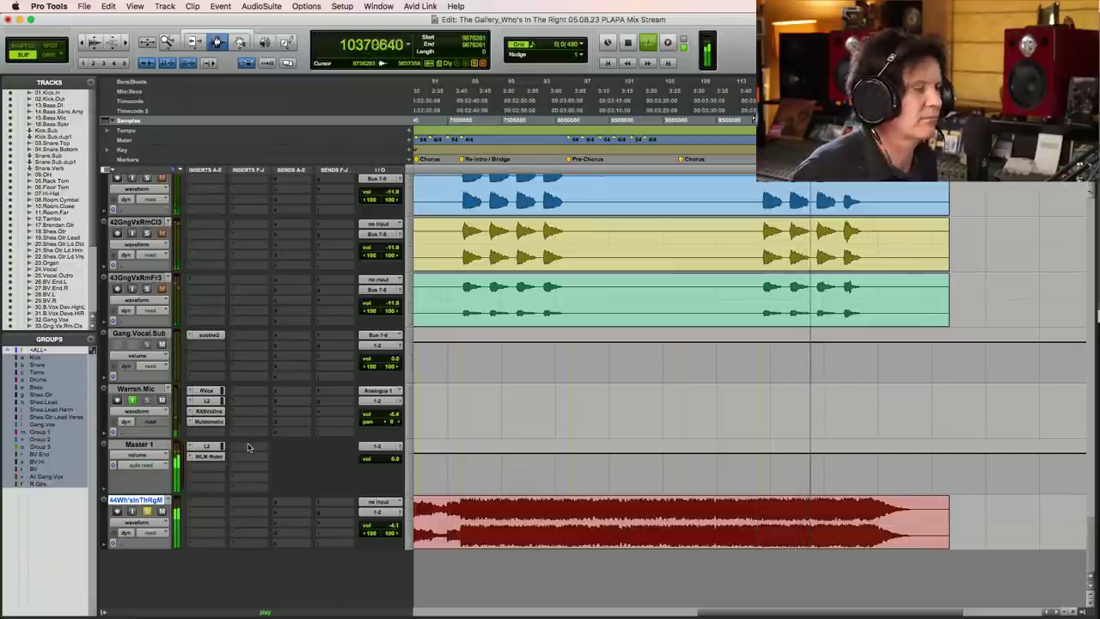
{"action": "key", "text": "space"}
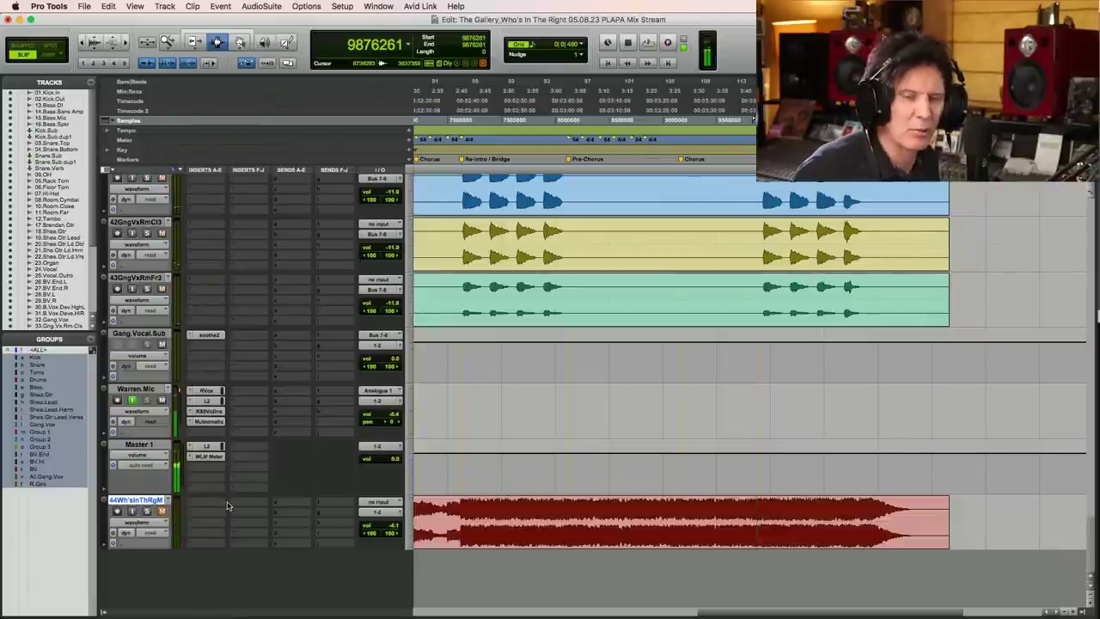
{"action": "key", "text": "space"}
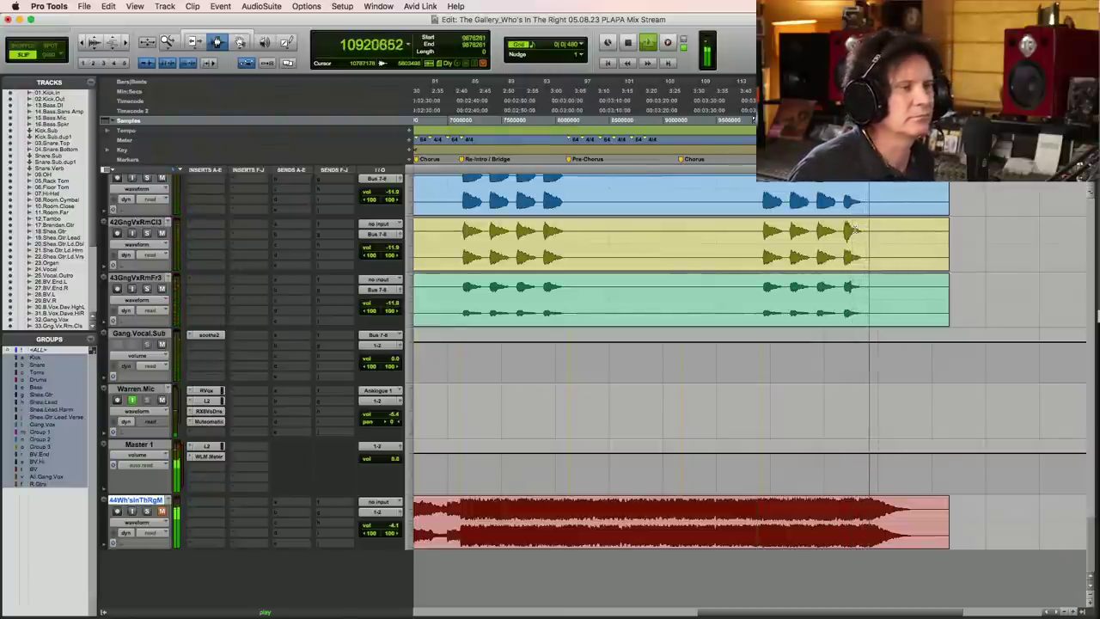
{"action": "key", "text": "space"}
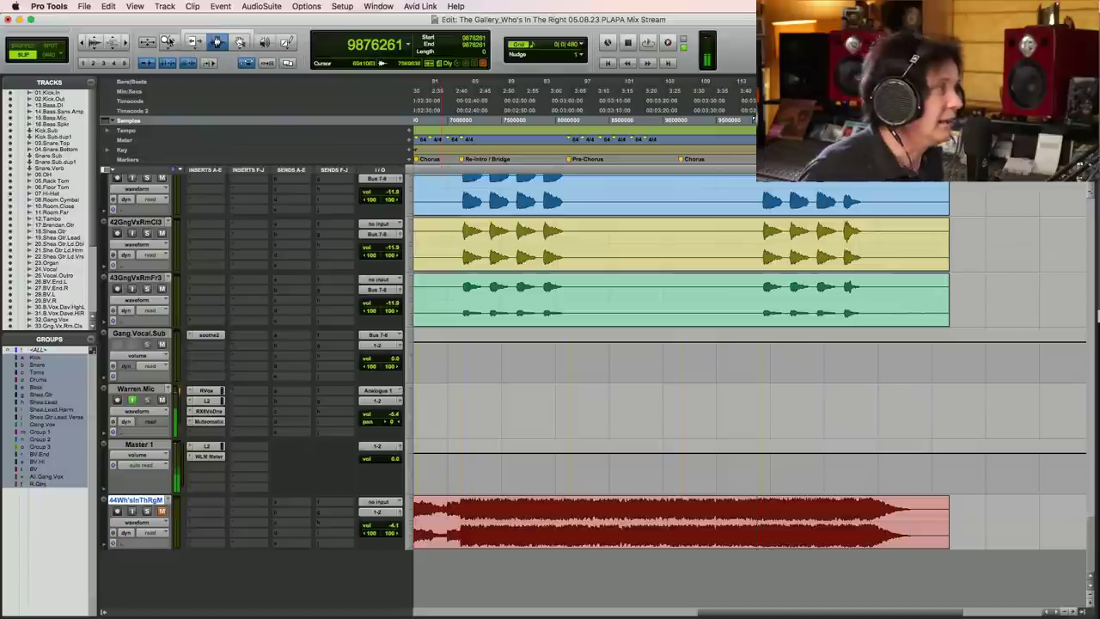
- Place the playback cursor just before the Intro on the kick tracks and listen to the mix from there
{"action": "double_click", "coordinate": [170, 41]}
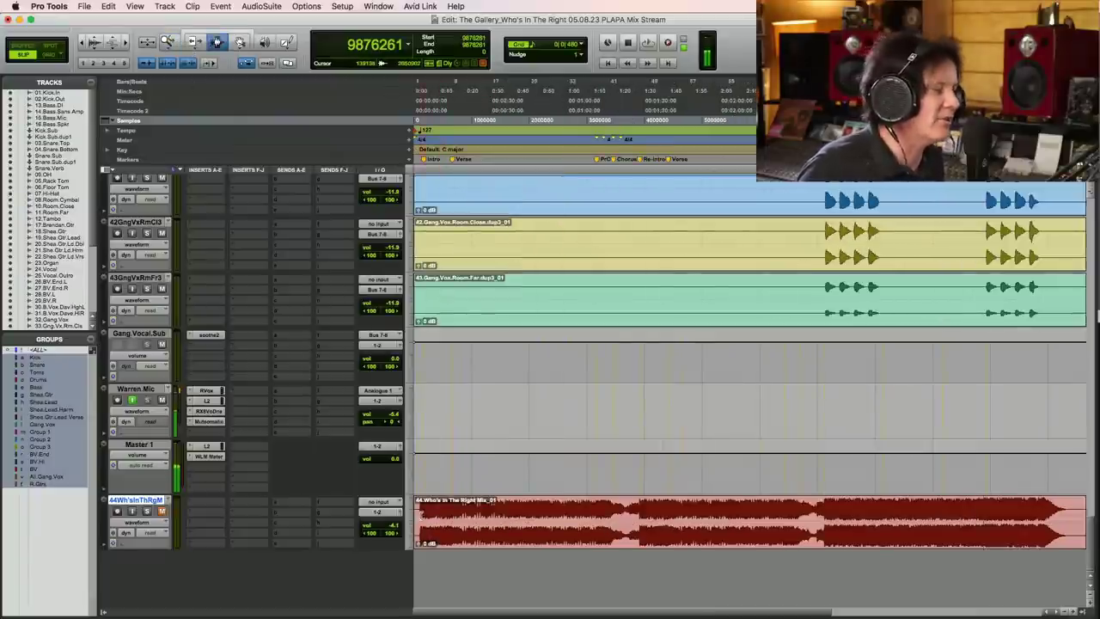
{"action": "left_click", "coordinate": [420, 118]}
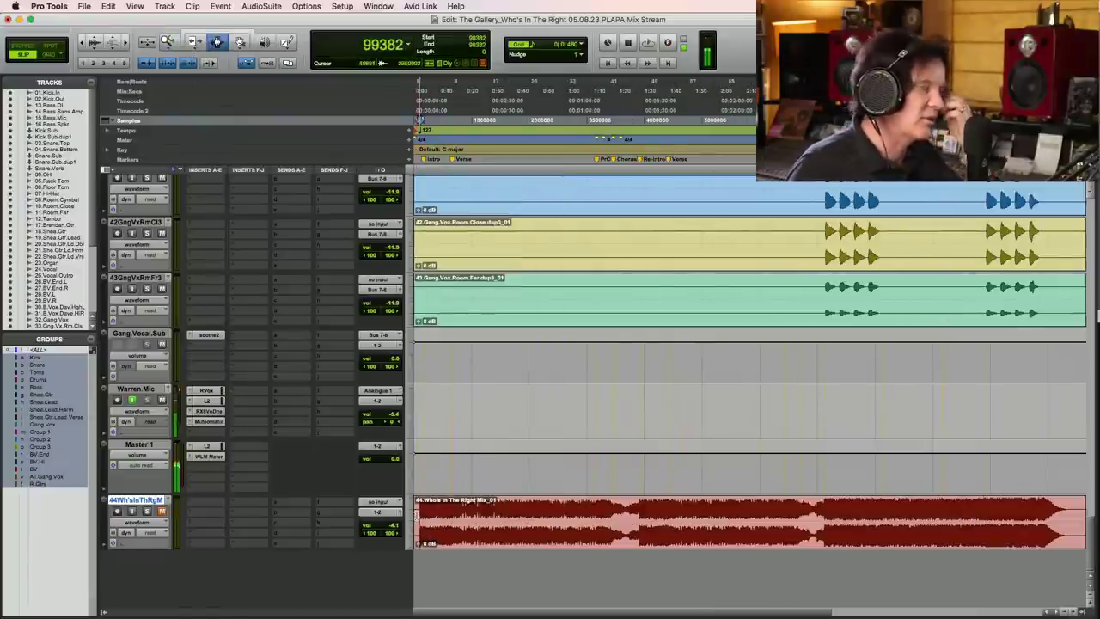
{"action": "left_click_drag", "start_coordinate": [1091, 528], "coordinate": [1090, 190]}
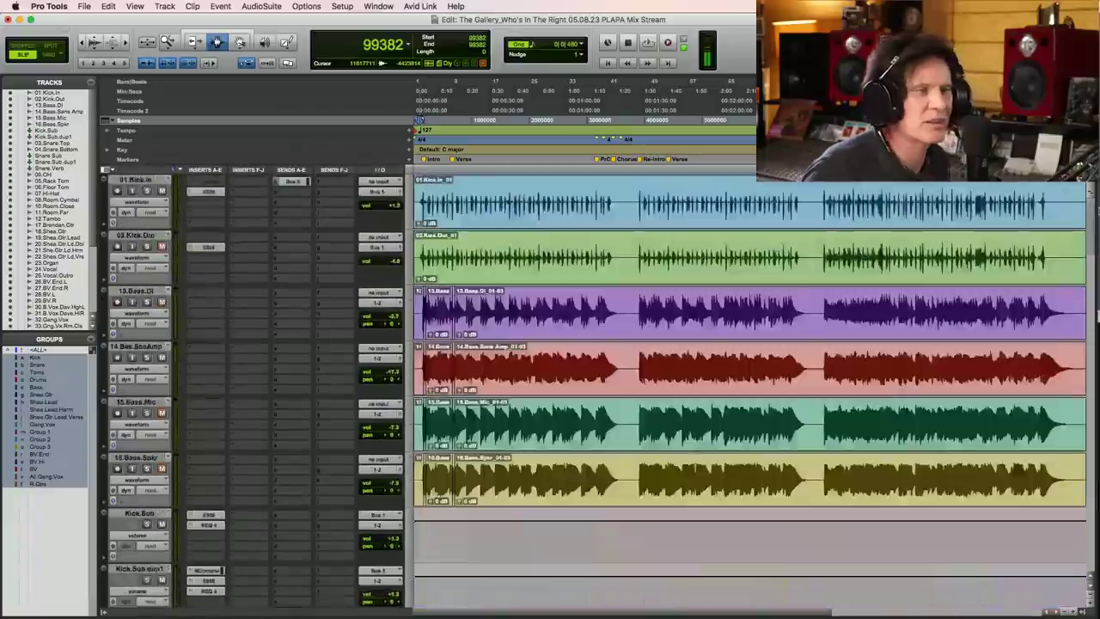
{"action": "key", "text": "super+bracketright"}
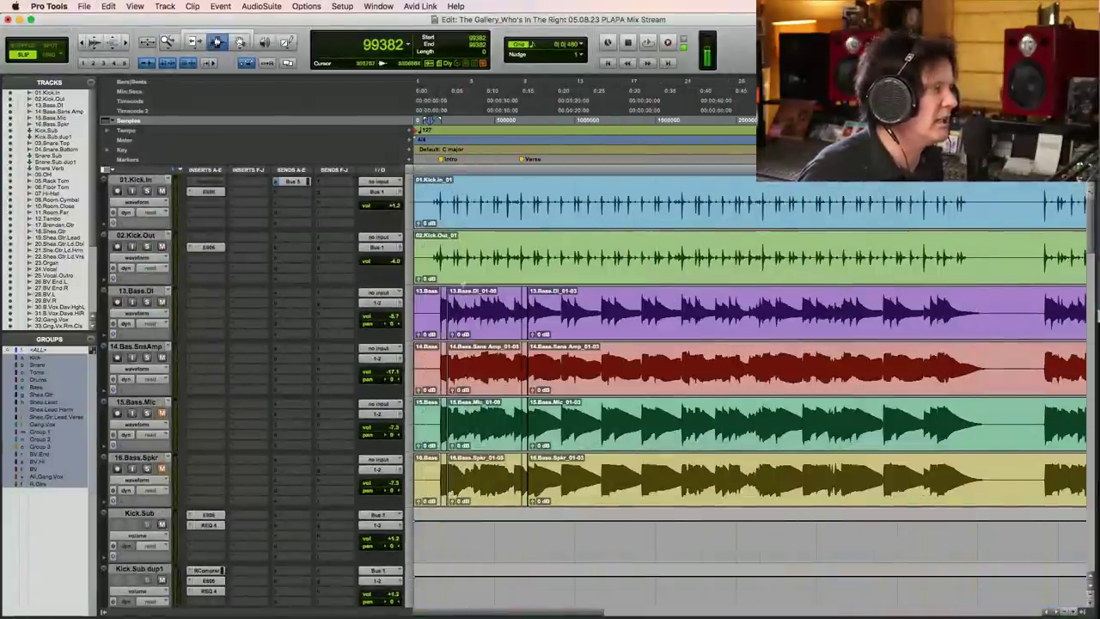
{"action": "left_click", "coordinate": [432, 250]}
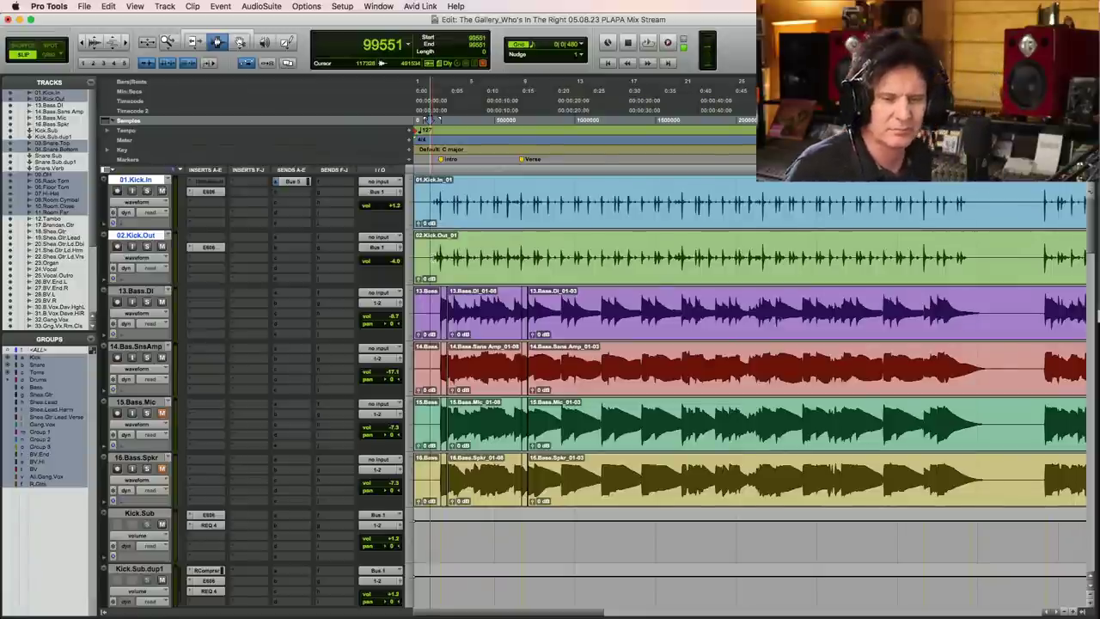
{"action": "key", "text": "space"}
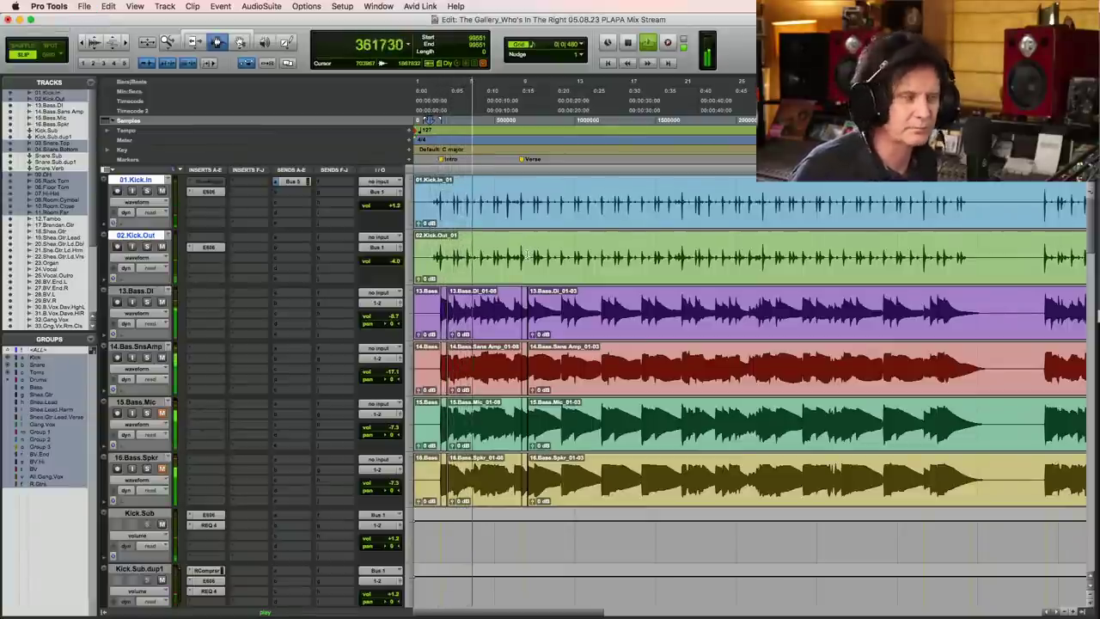
{"action": "key", "text": "space"}
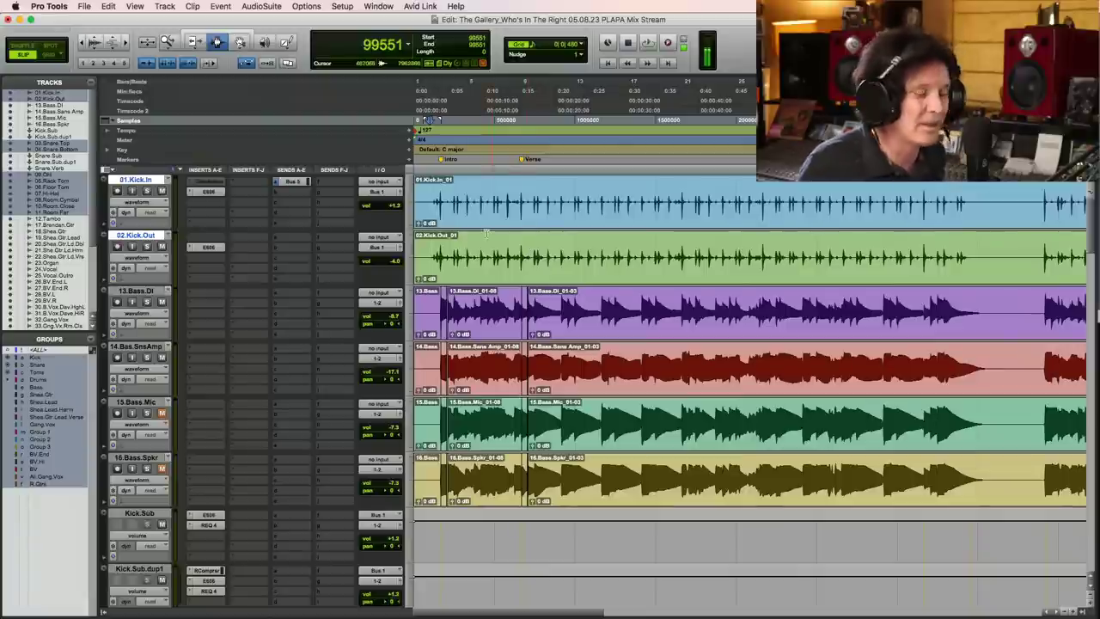
- Move the playback start closer to the first kick hit and audition the Intro and Verse again
{"action": "key", "text": "F5"}
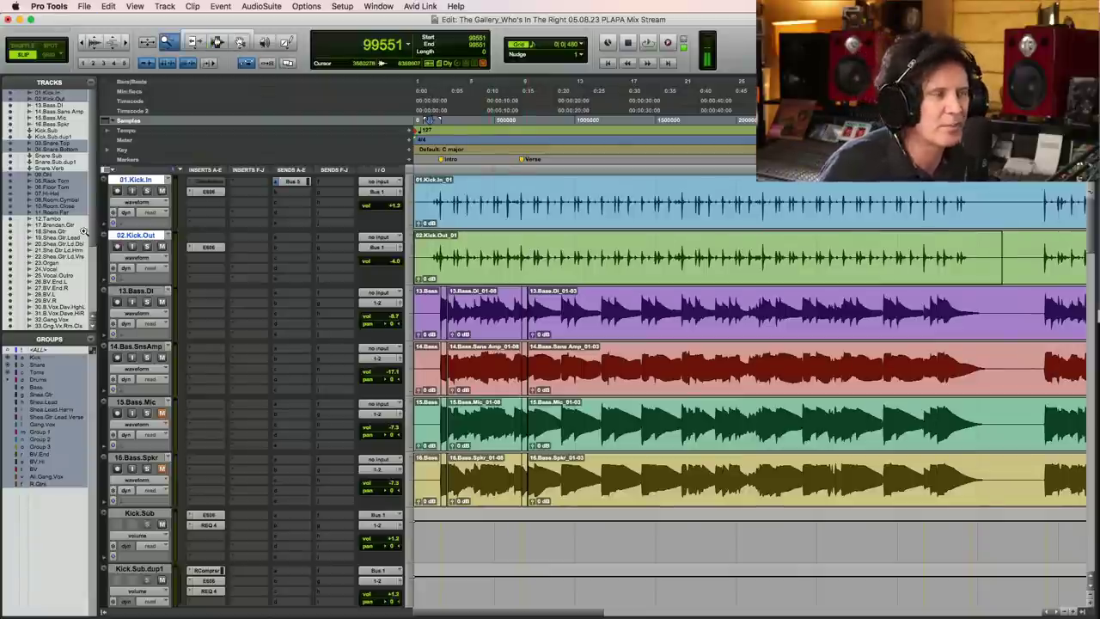
{"action": "left_click_drag", "start_coordinate": [83, 232], "coordinate": [86, 232]}
{"action": "left_click", "coordinate": [438, 205]}
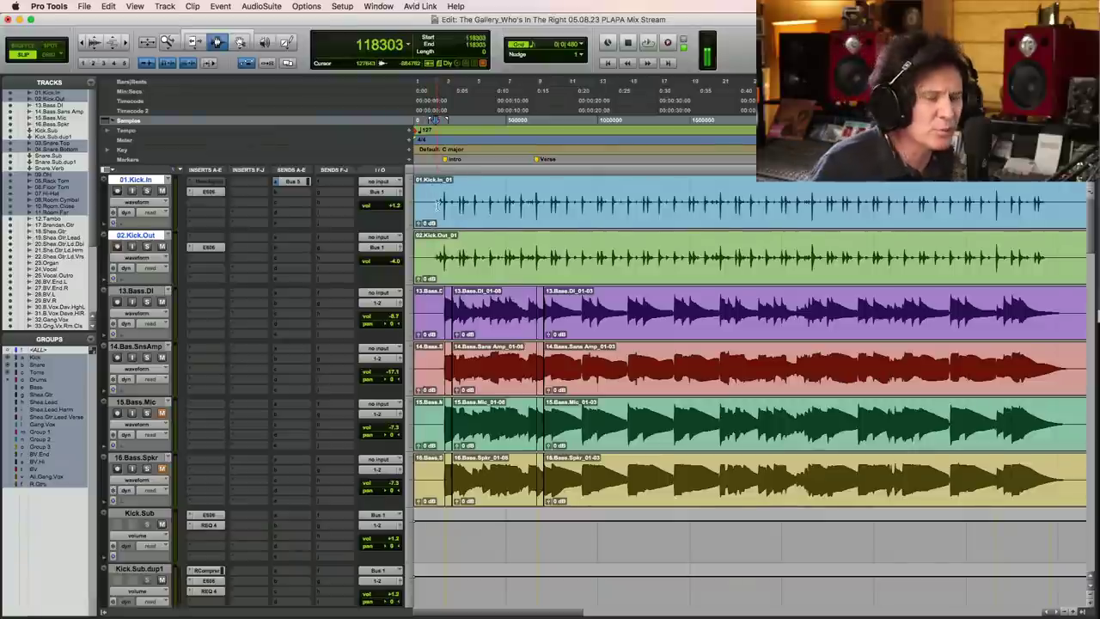
{"action": "key", "text": "space"}
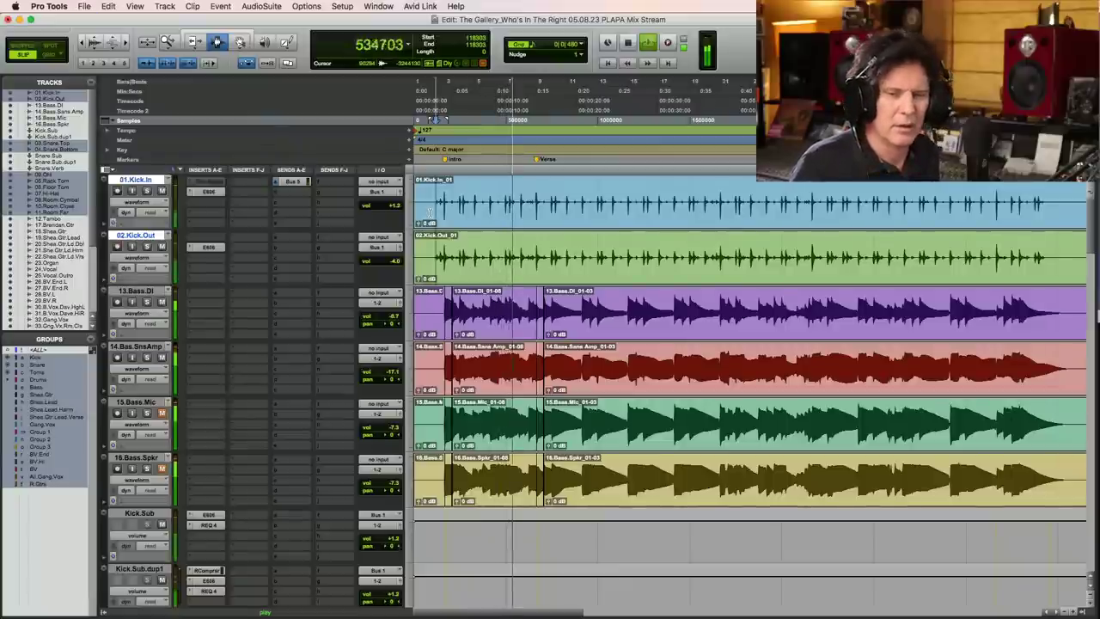
{"action": "key", "text": "space"}
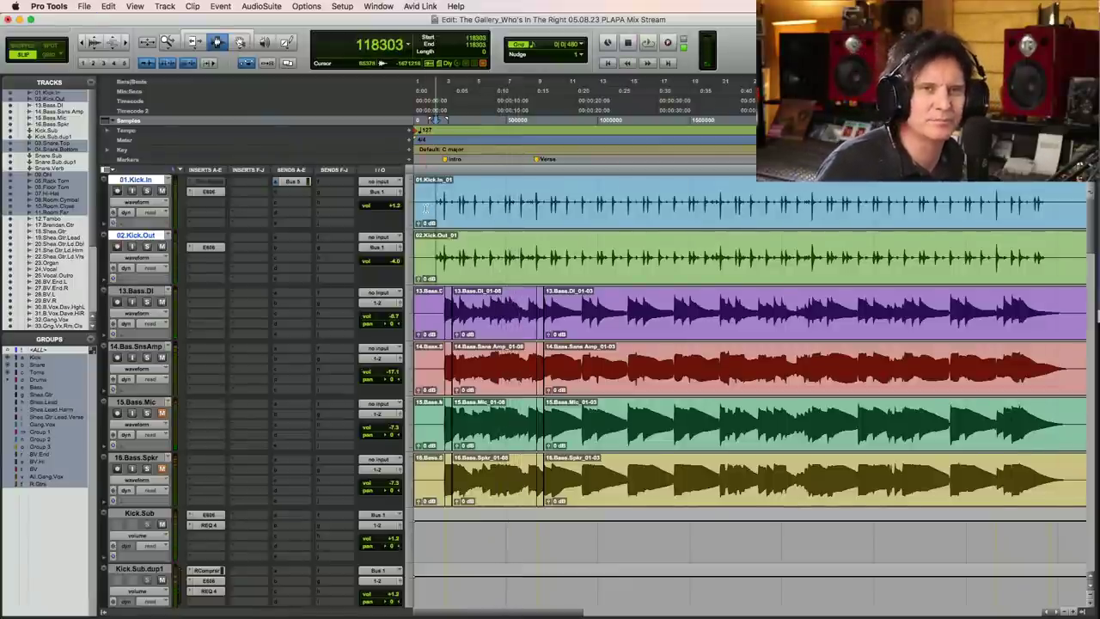
{"action": "key", "text": "space"}
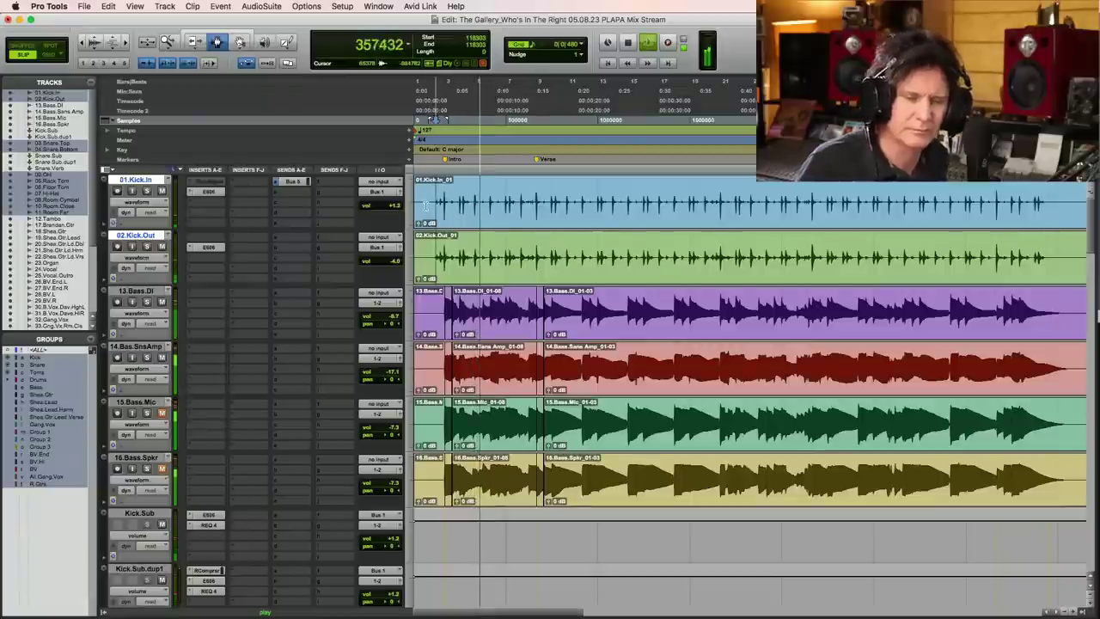
{"action": "key", "text": "space"}
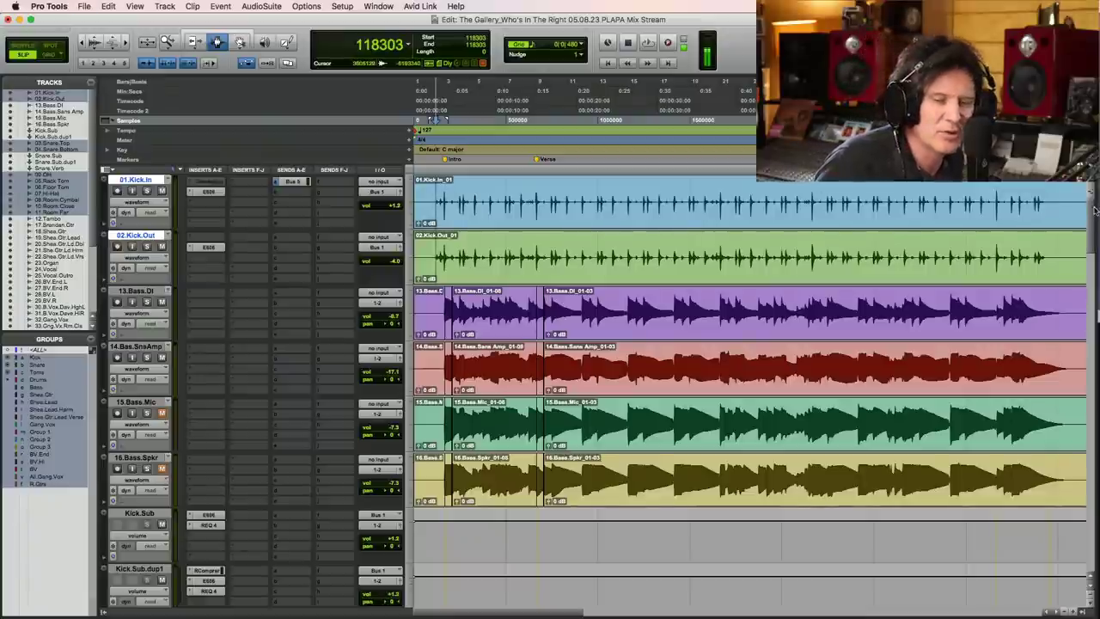
- Play the mix from the Intro while reviewing the bass, snare and overhead tracks, save the session, and return to the vocal tracks
{"action": "key", "text": "space"}
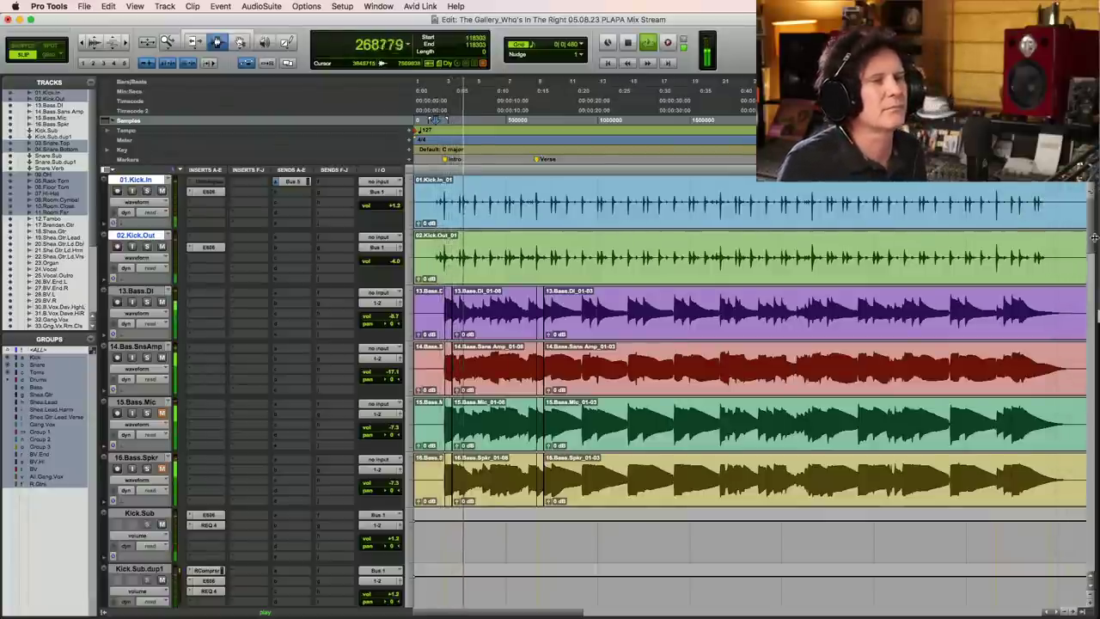
{"action": "scroll", "coordinate": [1094, 238], "scroll_direction": "down", "scroll_amount": 5}
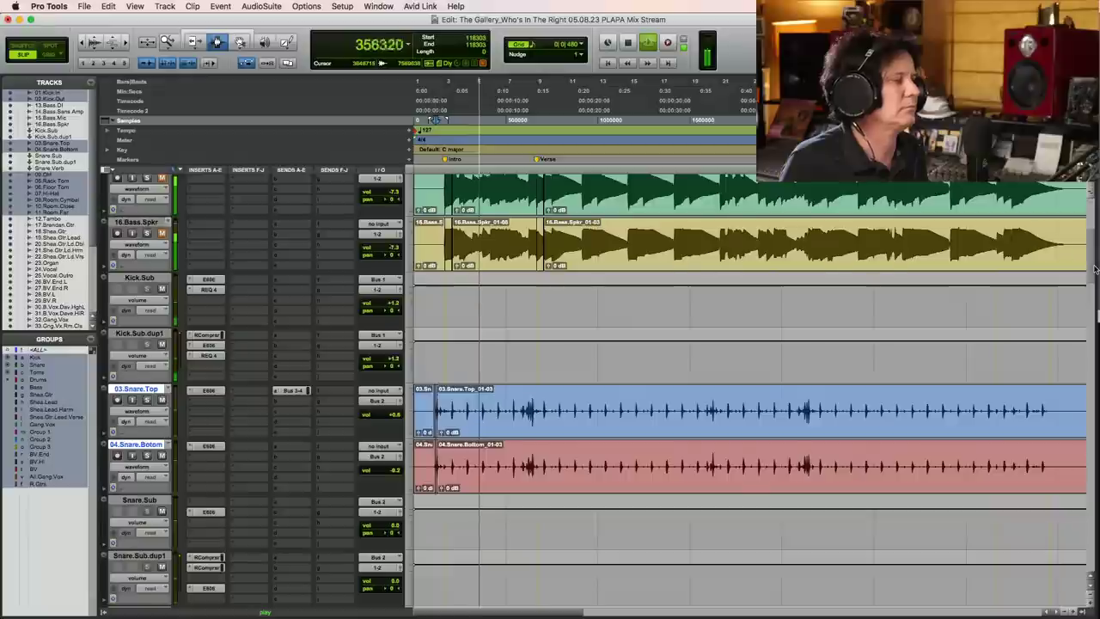
{"action": "scroll", "coordinate": [1094, 269], "scroll_direction": "down", "scroll_amount": 1}
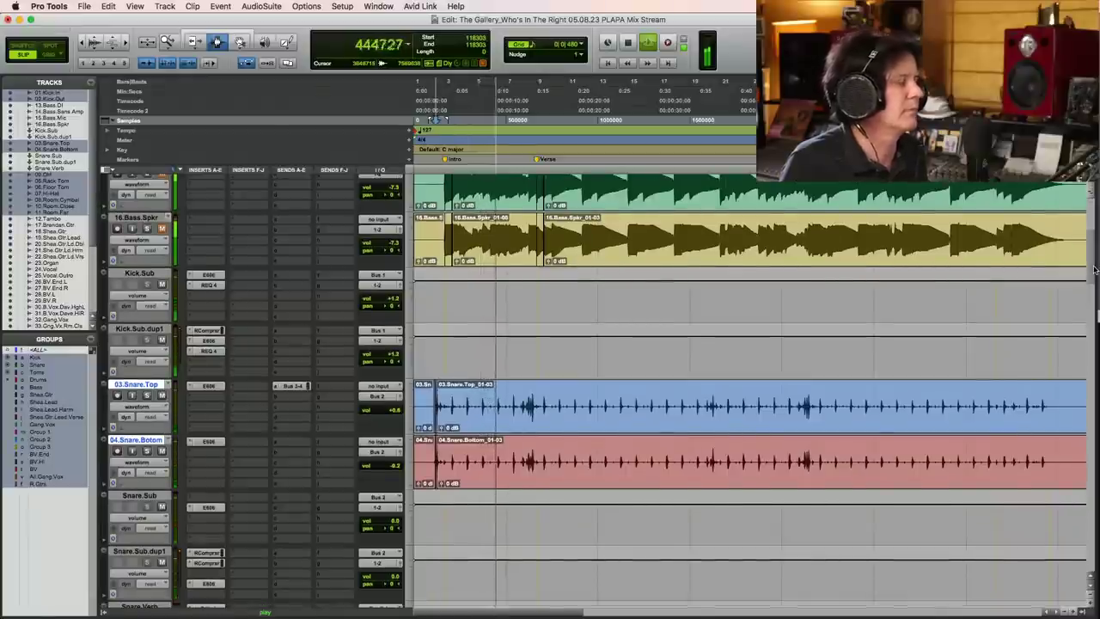
{"action": "scroll", "coordinate": [1094, 269], "scroll_direction": "down", "scroll_amount": 5}
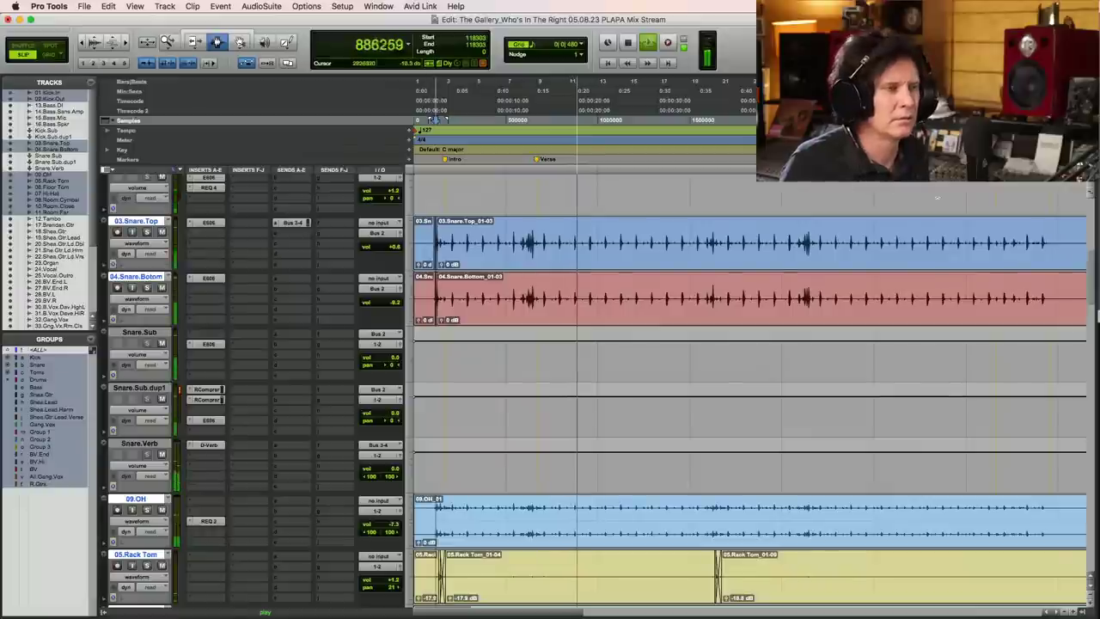
{"action": "key", "text": "super+s"}
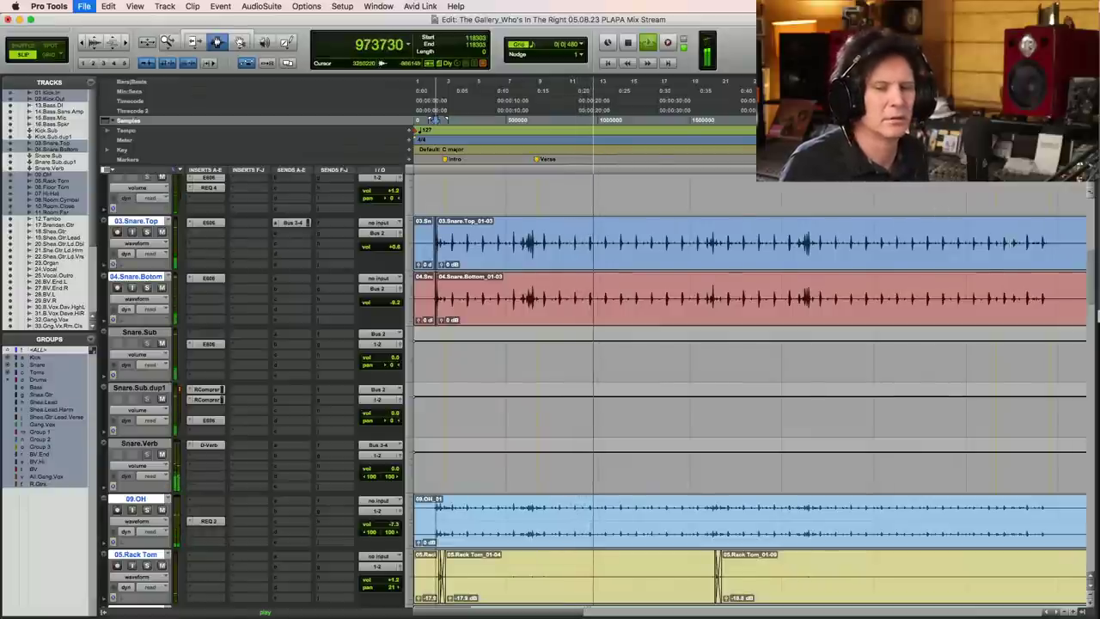
{"action": "key", "text": "space"}
{"action": "scroll", "coordinate": [747, 386], "scroll_direction": "down", "scroll_amount": 15}
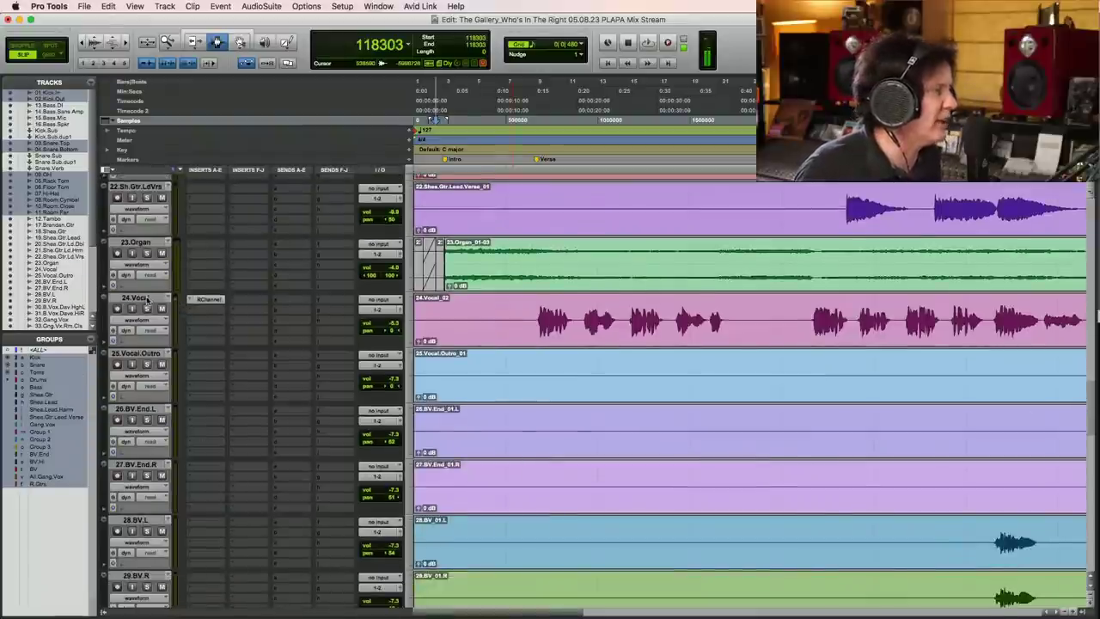
- Open RChannel on 24.Vocal and, playing from the first verse phrase, set a compression ratio of about 2.5 and gain to 3.5
{"action": "left_click", "coordinate": [144, 298]}
{"action": "left_click", "coordinate": [209, 299]}
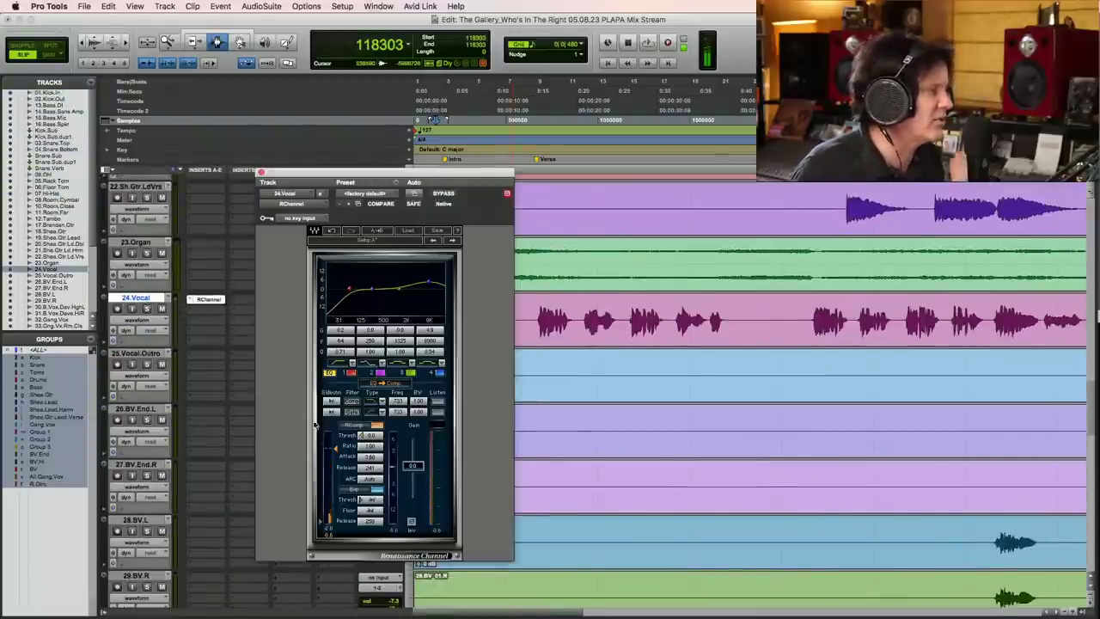
{"action": "key", "text": "space"}
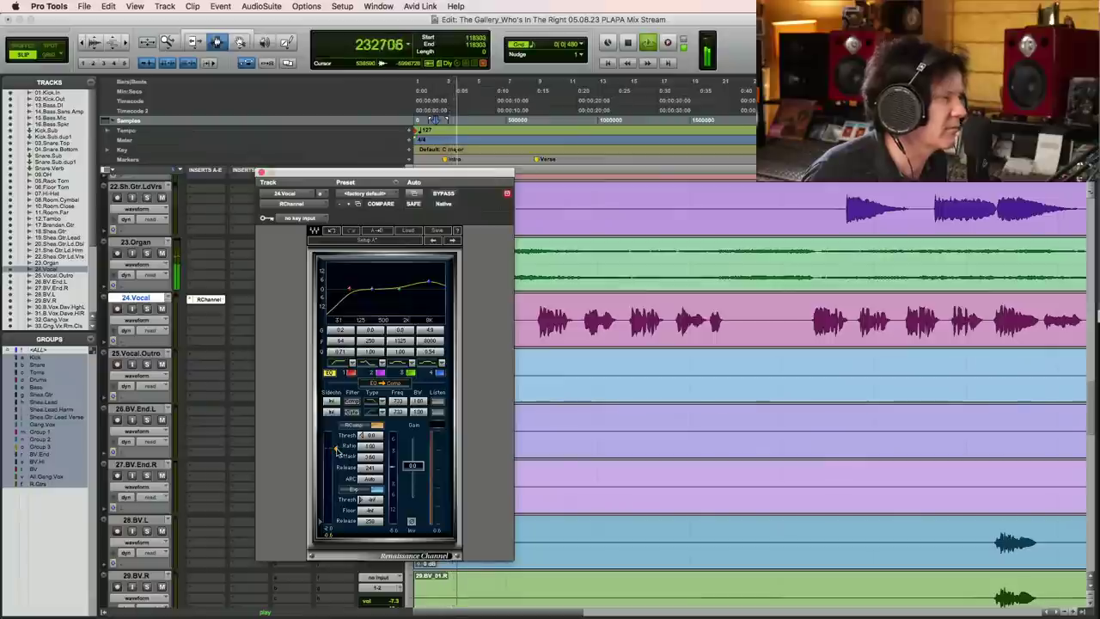
{"action": "left_click", "coordinate": [535, 324]}
{"action": "key", "text": "space"}
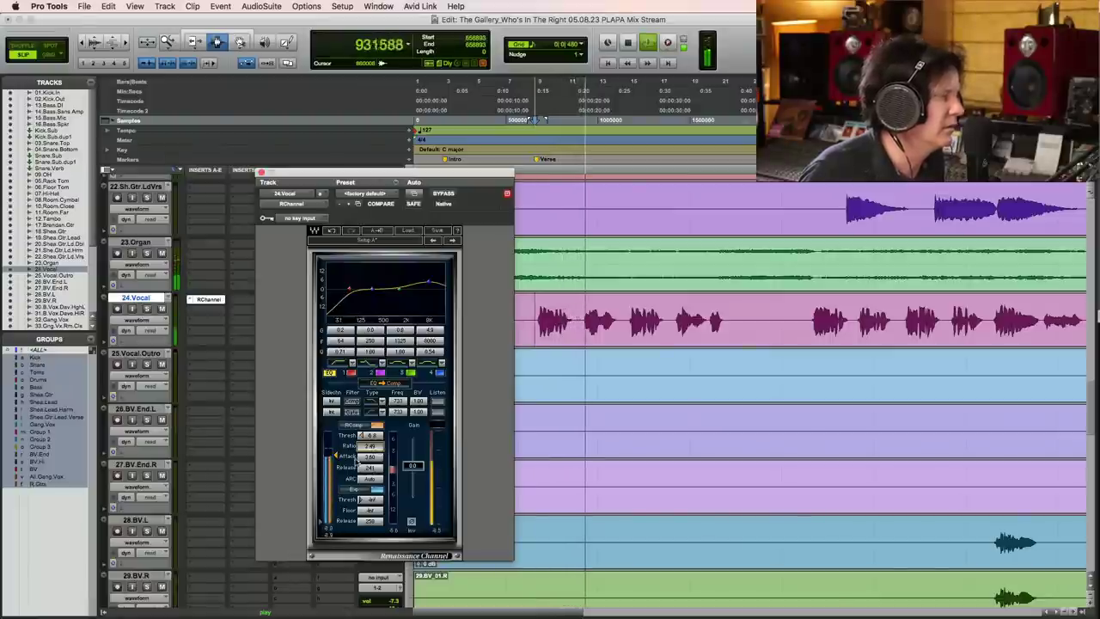
{"action": "left_click_drag", "start_coordinate": [435, 464], "coordinate": [435, 462]}
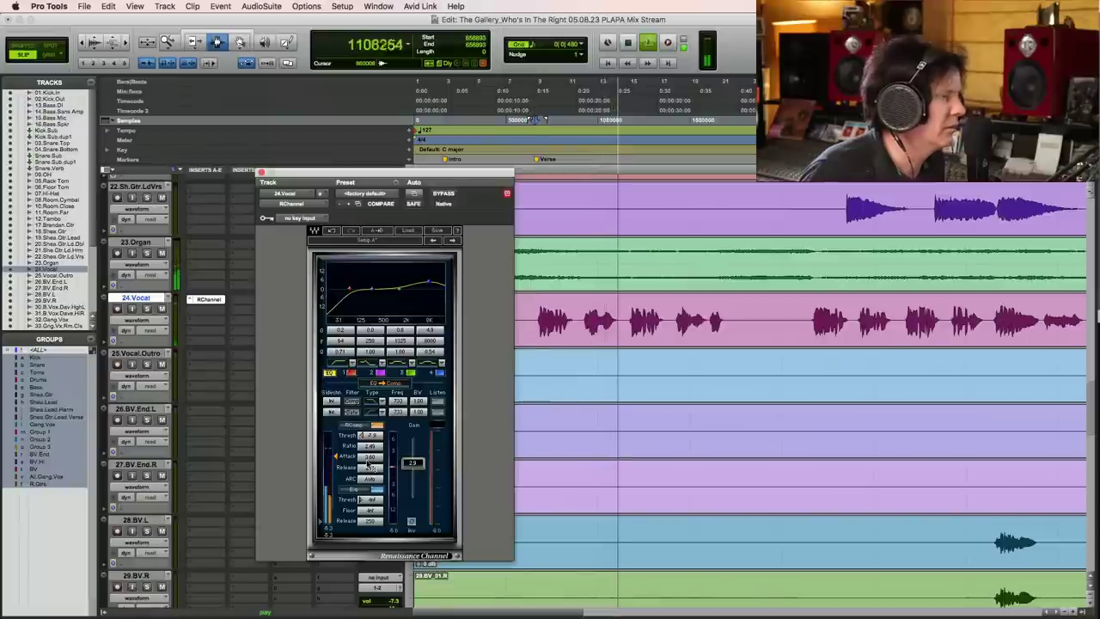
{"action": "left_click_drag", "start_coordinate": [434, 462], "coordinate": [435, 459]}
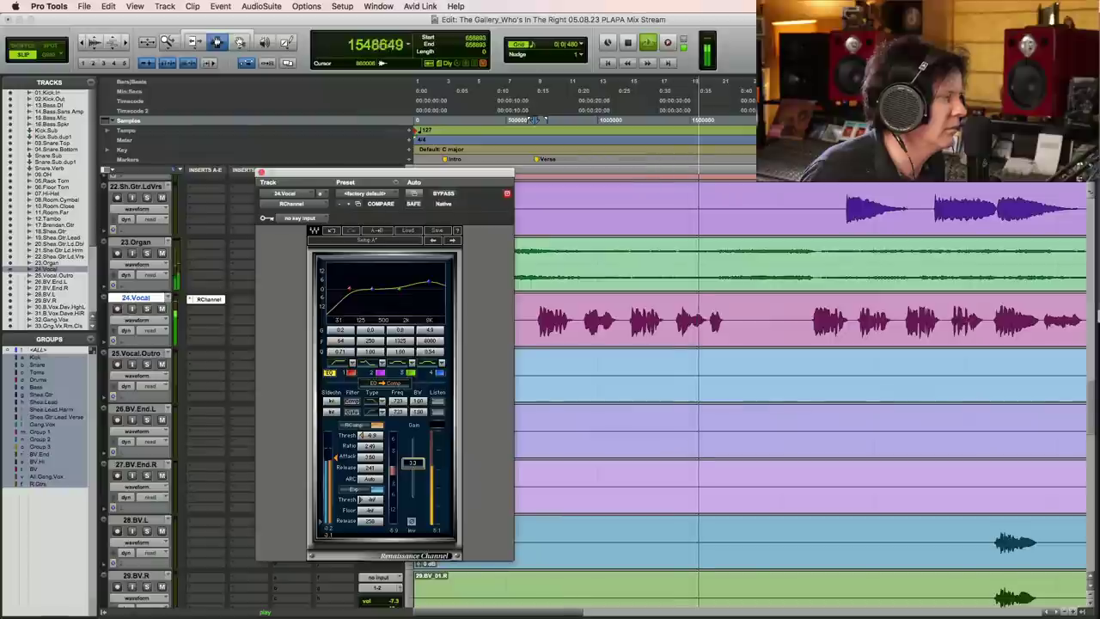
{"action": "key", "text": "space"}
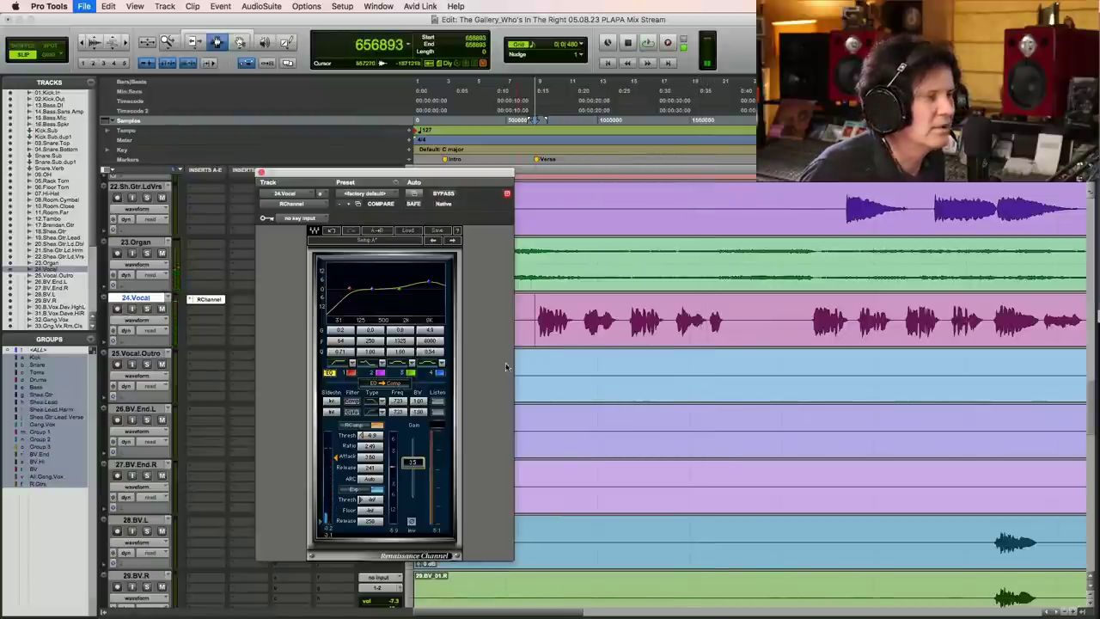
- Replay the verse and set the lead vocal's RChannel compressor threshold to about -11.7 and its gain to 4.4
{"action": "key", "text": "space"}
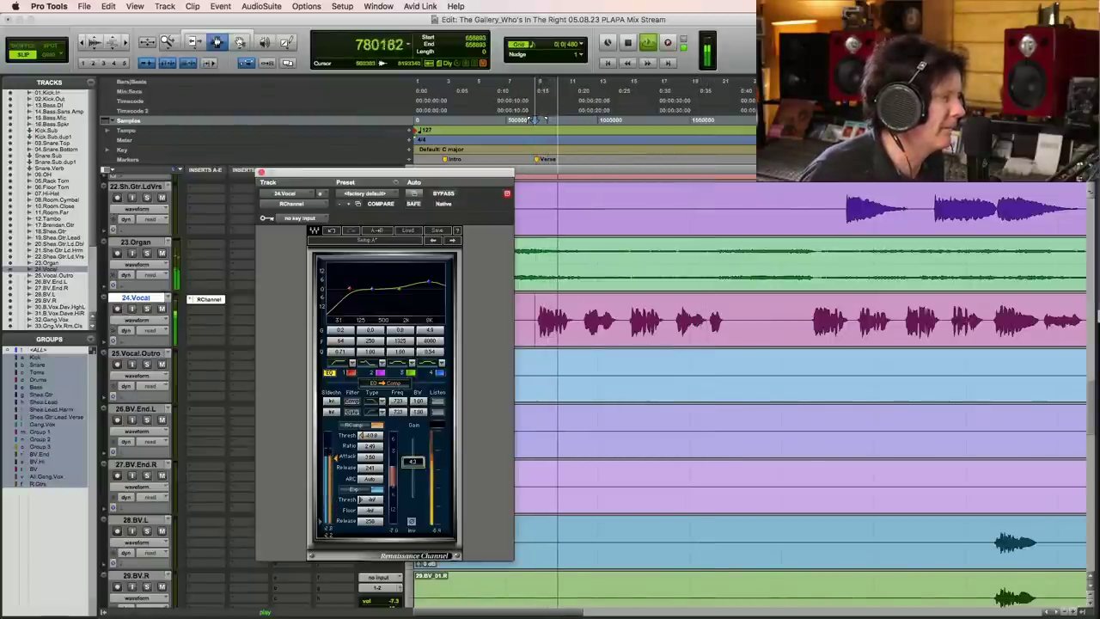
{"action": "key", "text": "space"}
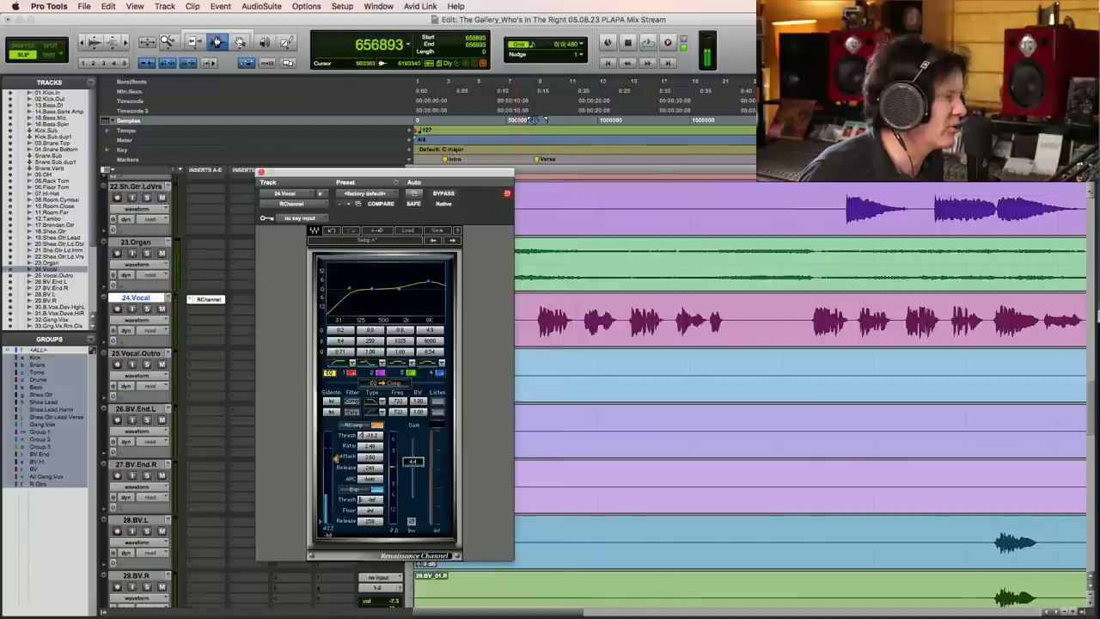
{"action": "key", "text": "space"}
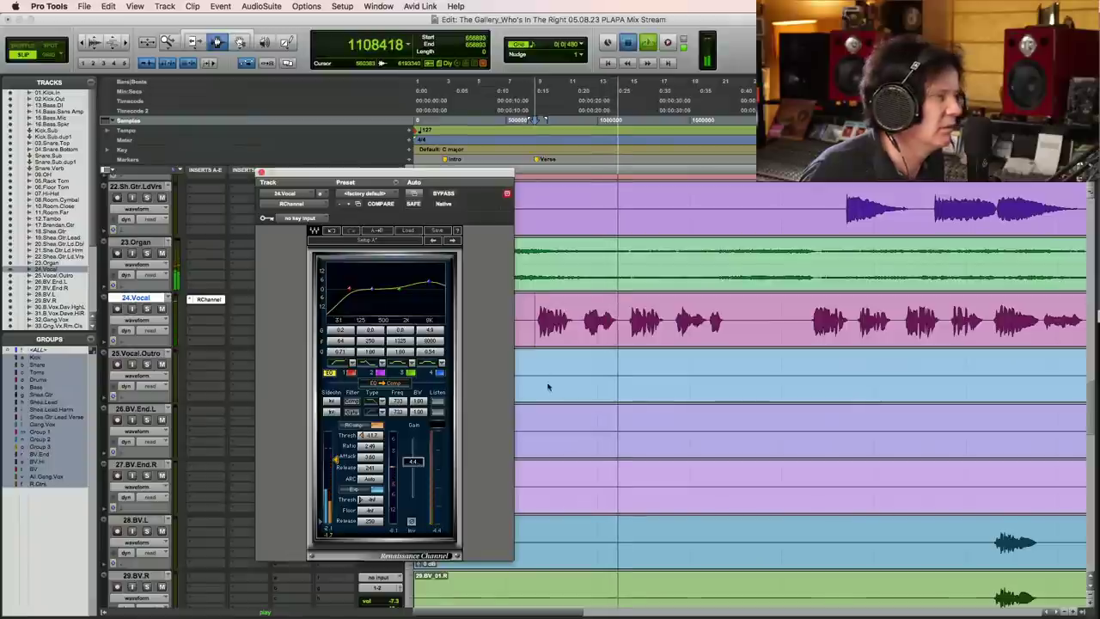
{"action": "key", "text": "space"}
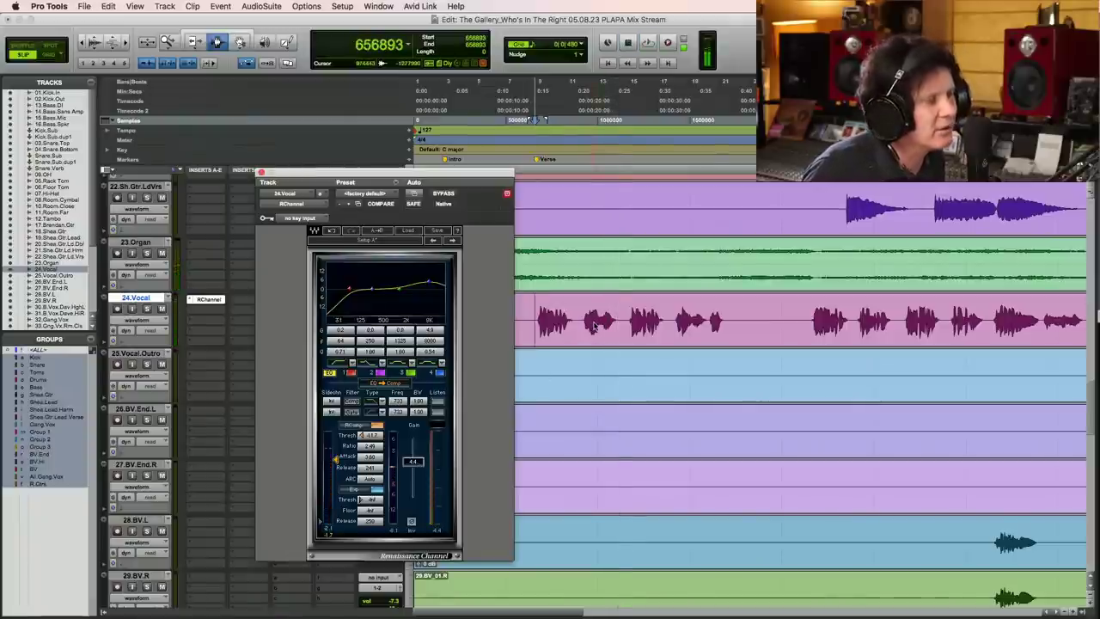
- Audition the compressed lead vocal from its second verse phrase, then close the RChannel window
{"action": "left_click", "coordinate": [582, 322]}
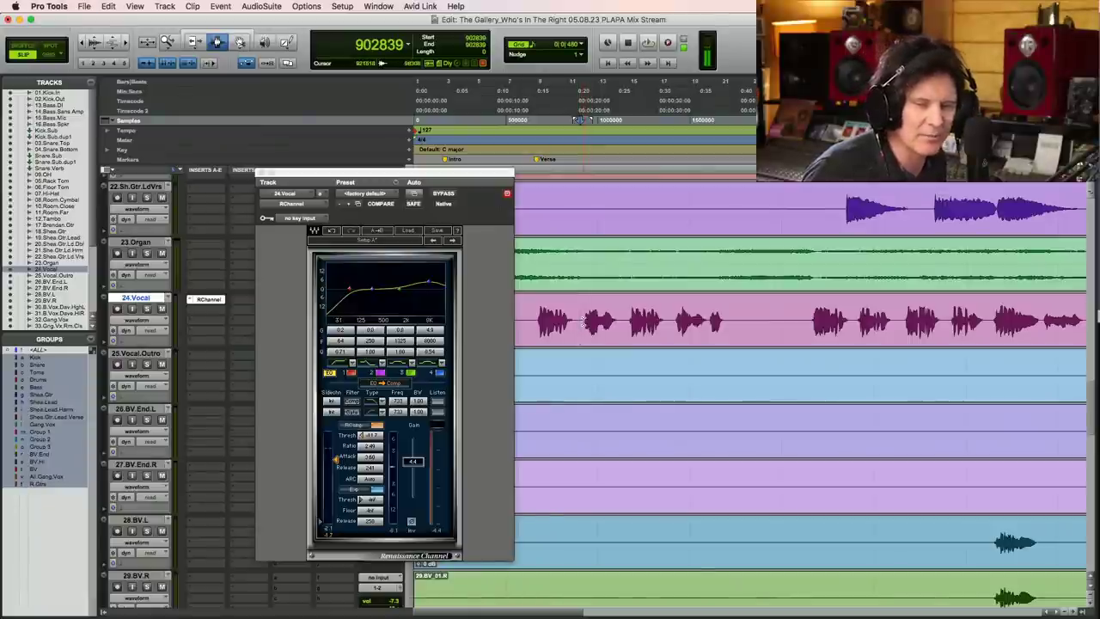
{"action": "key", "text": "space"}
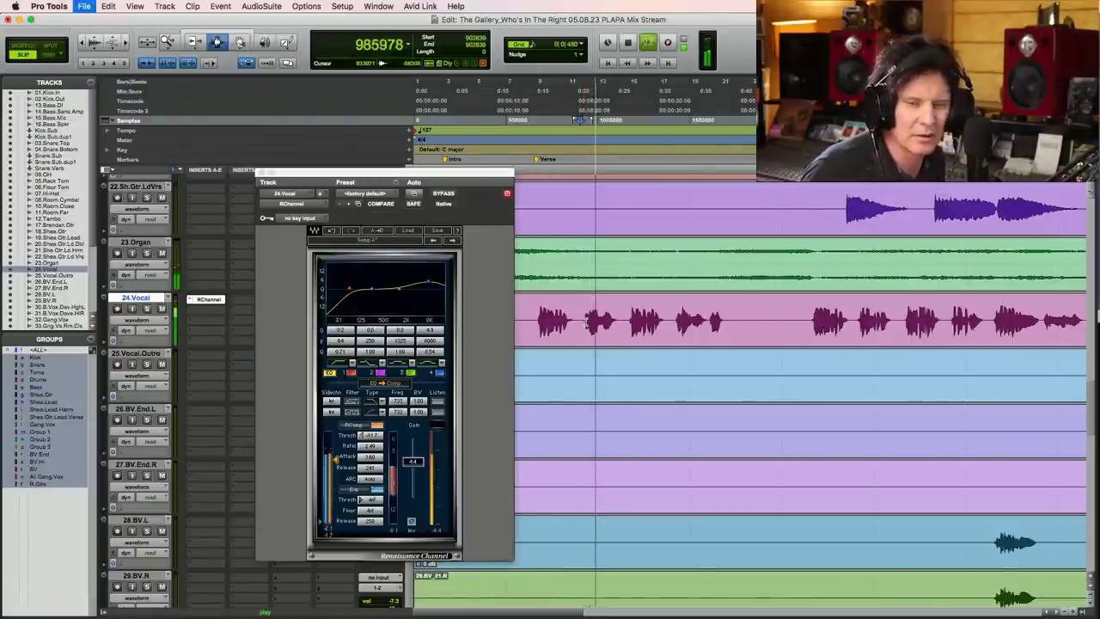
{"action": "key", "text": "space"}
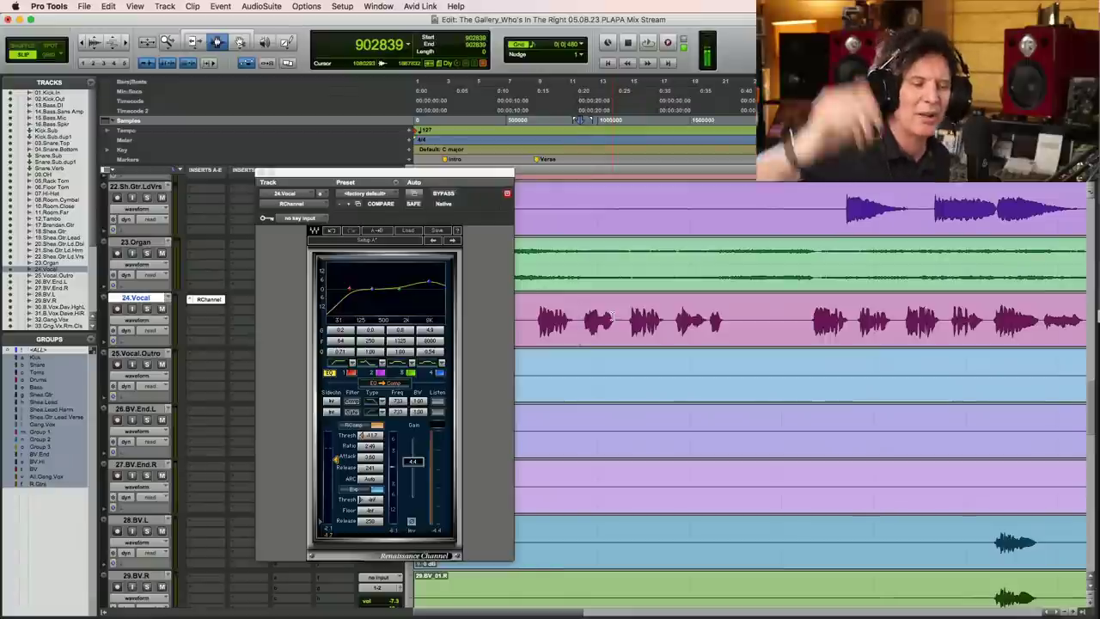
{"action": "key", "text": "space"}
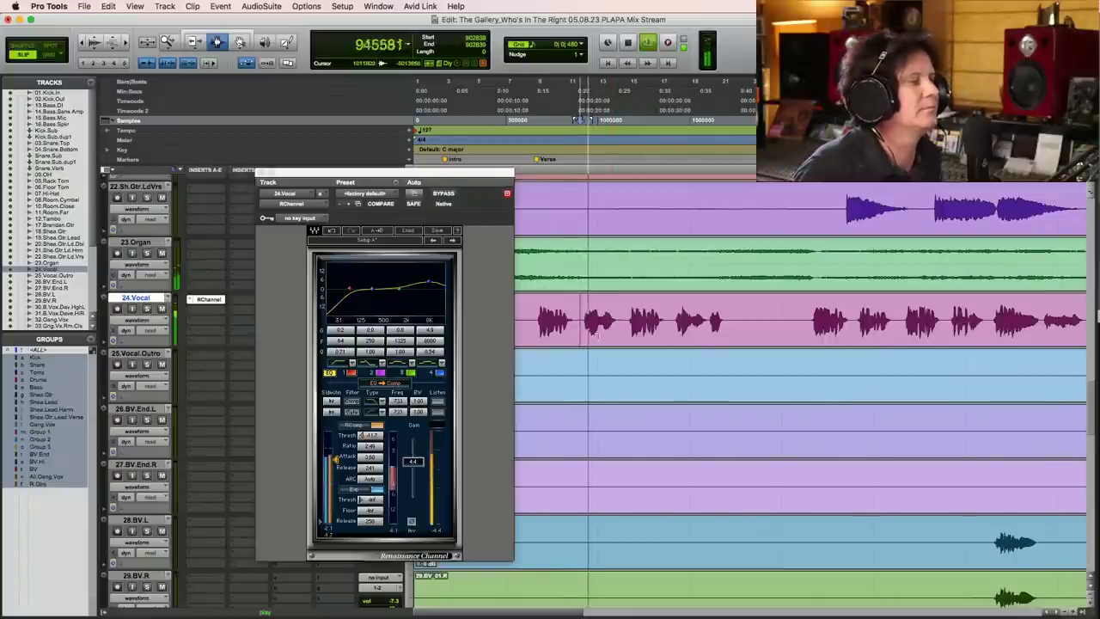
{"action": "left_click", "coordinate": [565, 327]}
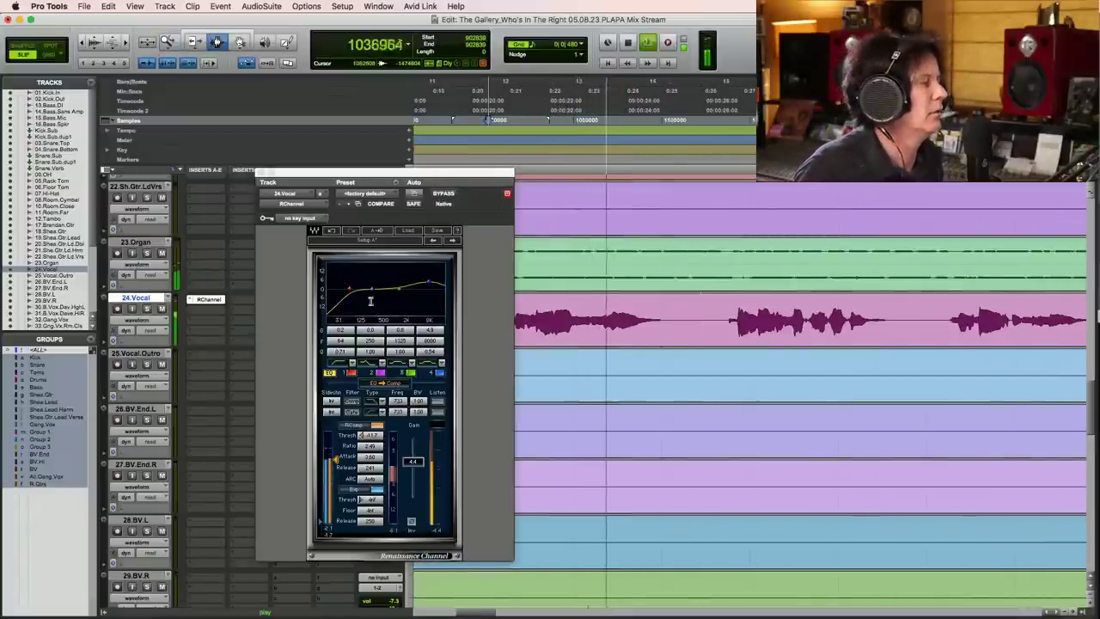
{"action": "key", "text": "space"}
{"action": "left_click", "coordinate": [262, 172]}
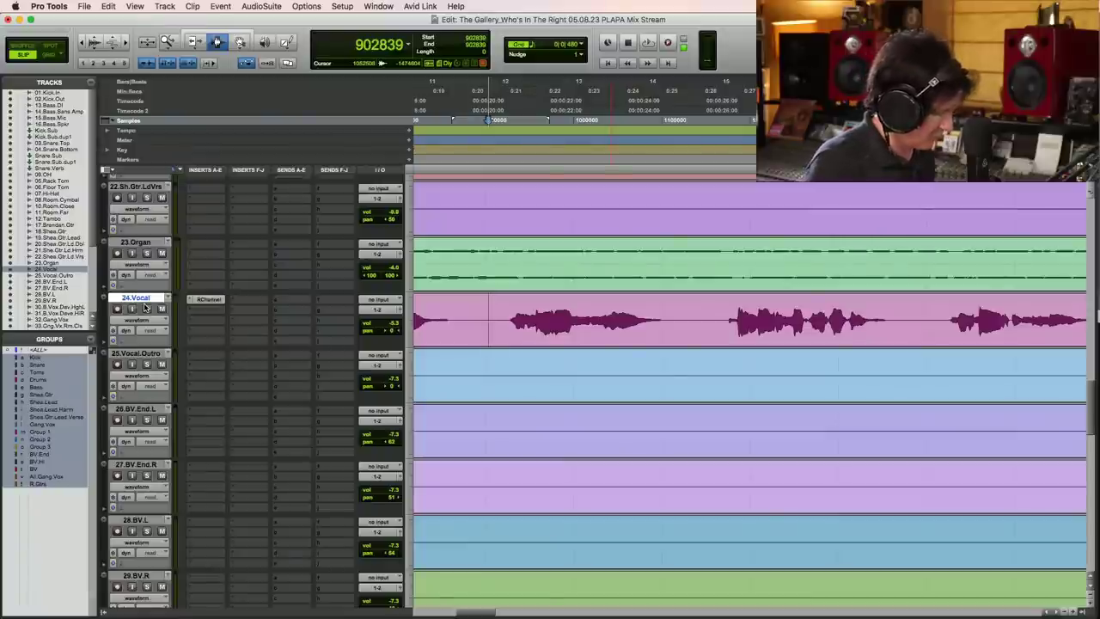
- Create a stereo aux input track below 24.Vocal, feed it from Bus 9-10 and name it Vocal.Verb
{"action": "key", "text": "super+shift+n"}
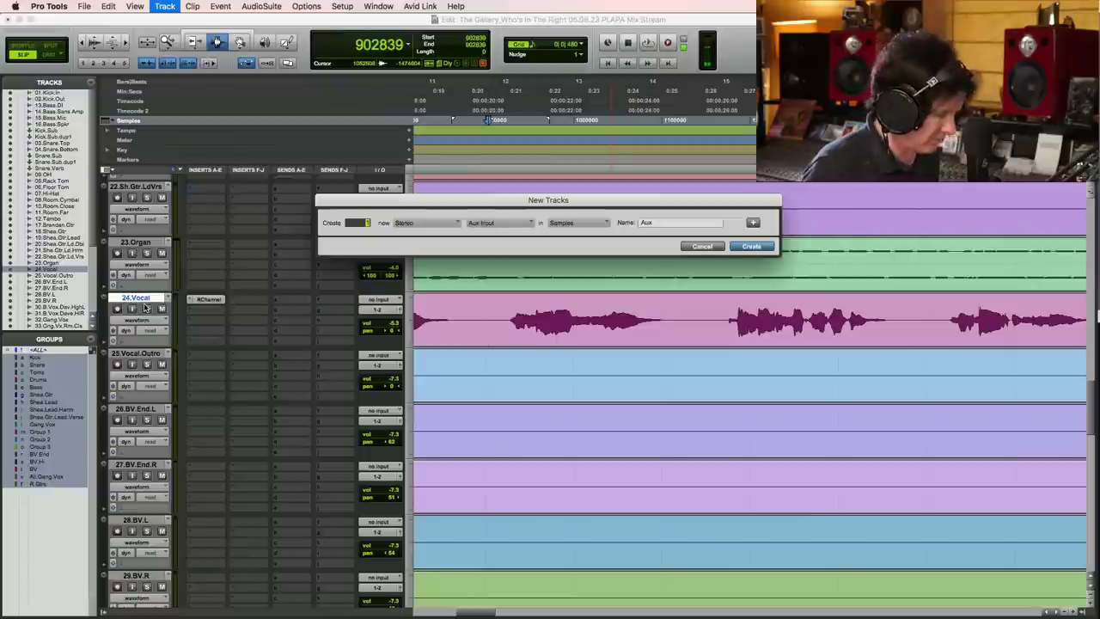
{"action": "key", "text": "Return"}
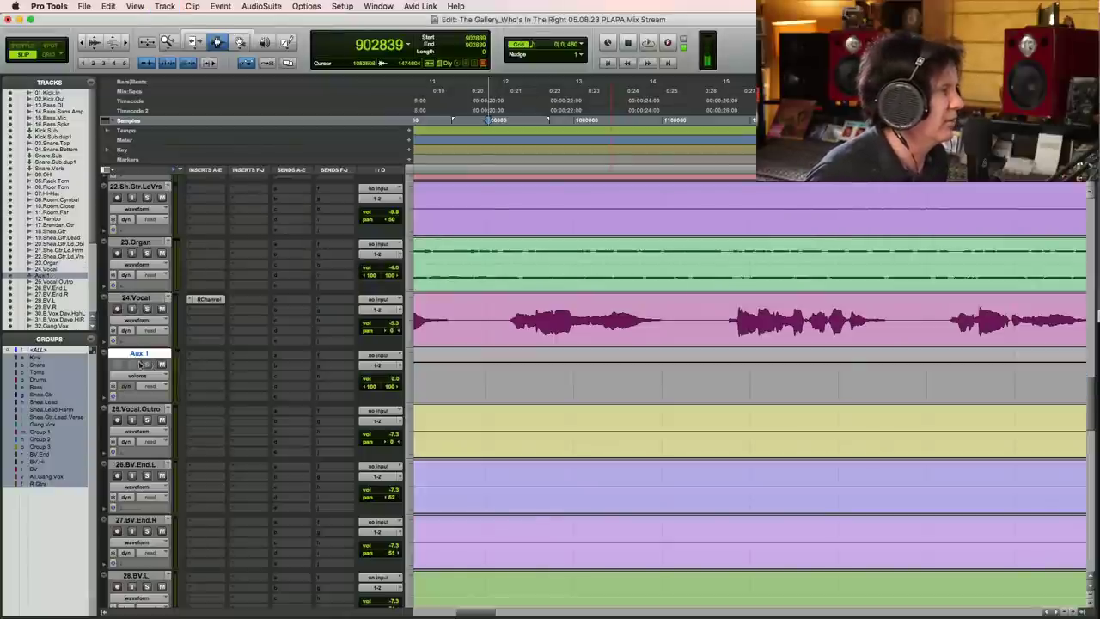
{"action": "left_click", "coordinate": [387, 356]}
{"action": "mouse_move", "coordinate": [384, 365]}
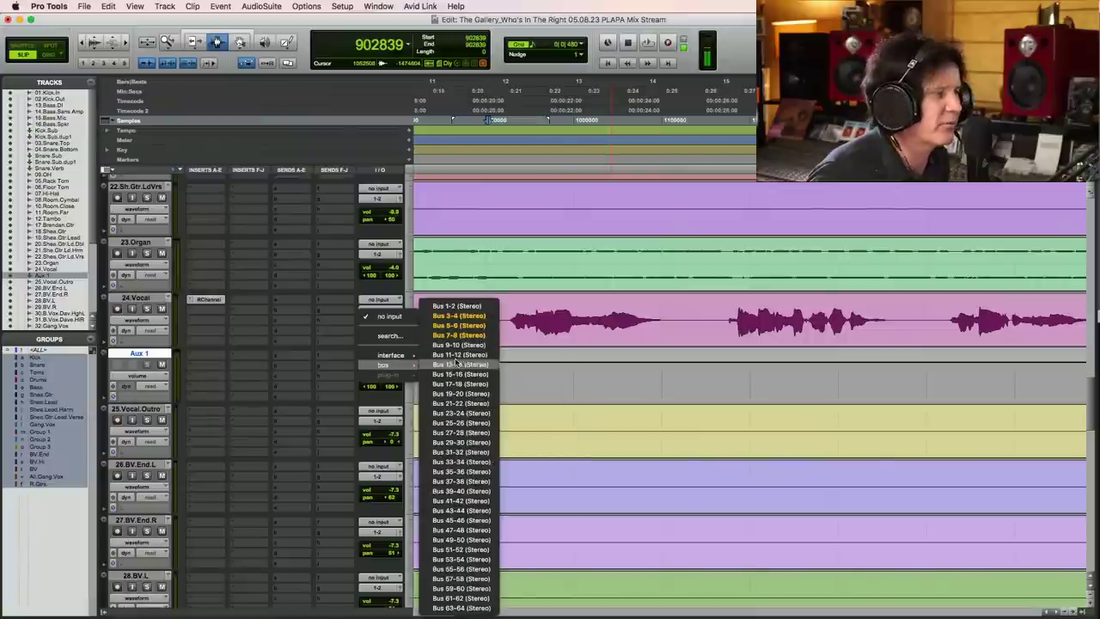
{"action": "left_click", "coordinate": [180, 368]}
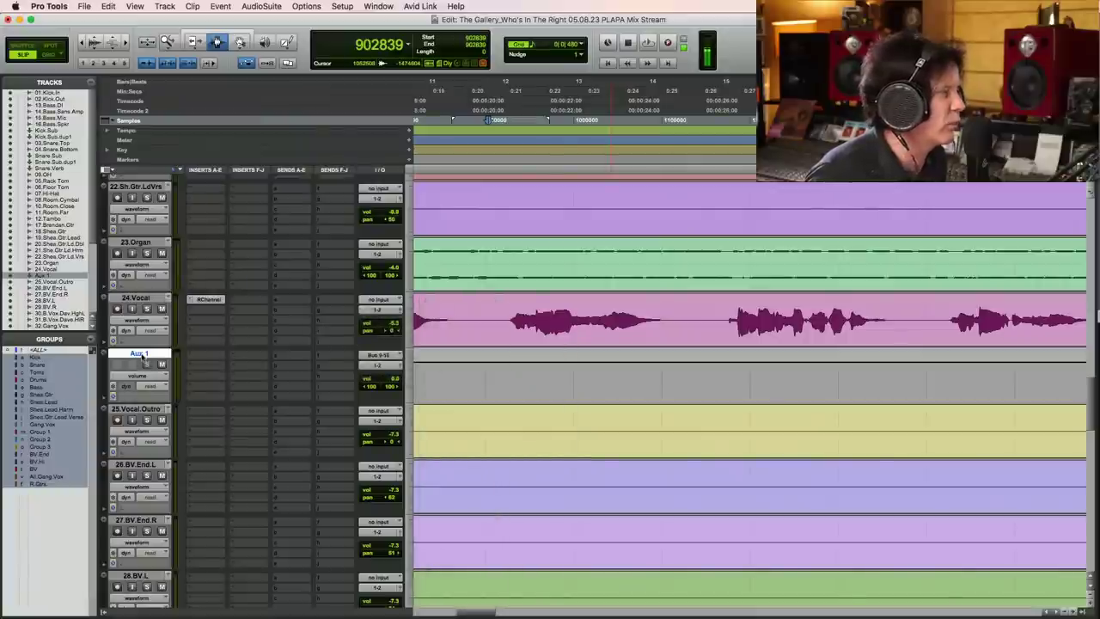
{"action": "double_click", "coordinate": [140, 353]}
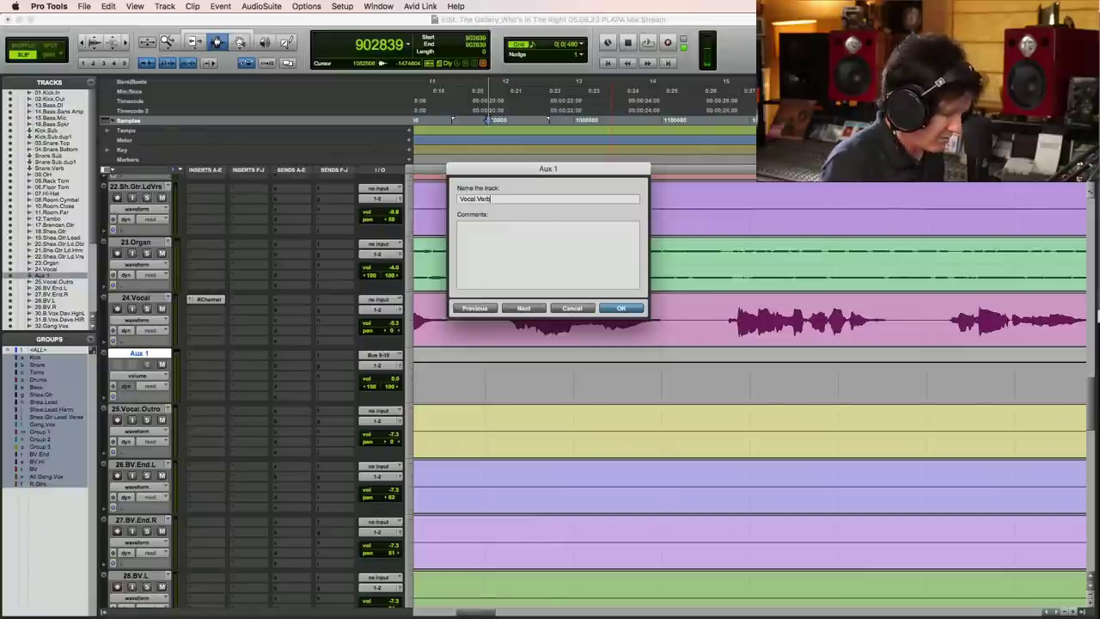
{"action": "type", "text": "Vocal.Verb"}
{"action": "key", "text": "Return"}
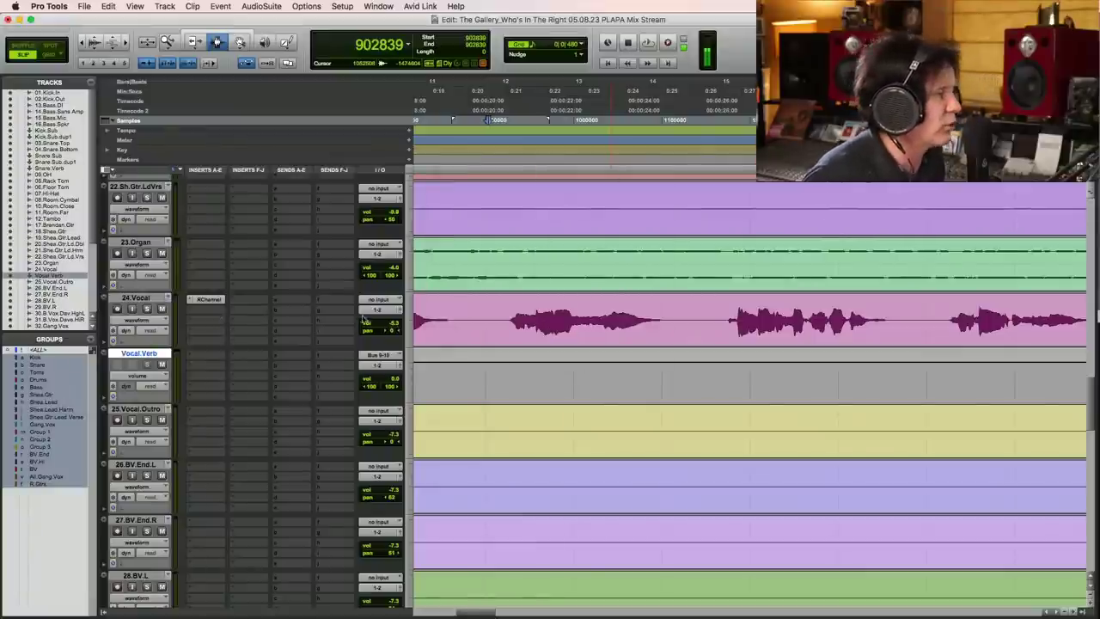
- Add a send from 24.Vocal to Bus 9-10
{"action": "left_click", "coordinate": [328, 305]}
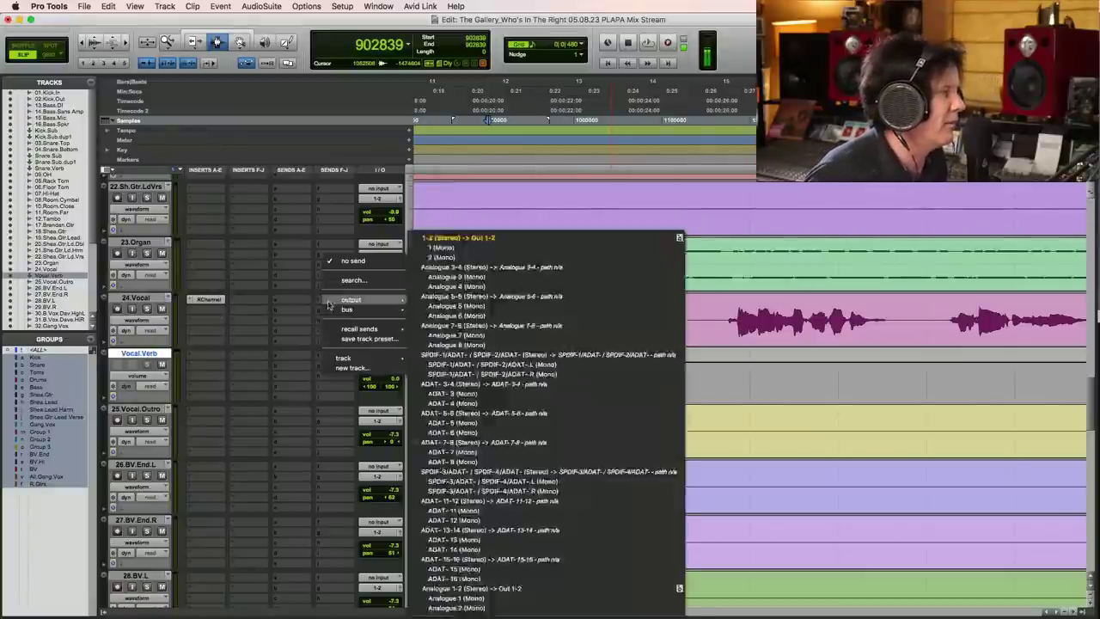
{"action": "mouse_move", "coordinate": [378, 310]}
{"action": "left_click", "coordinate": [451, 128]}
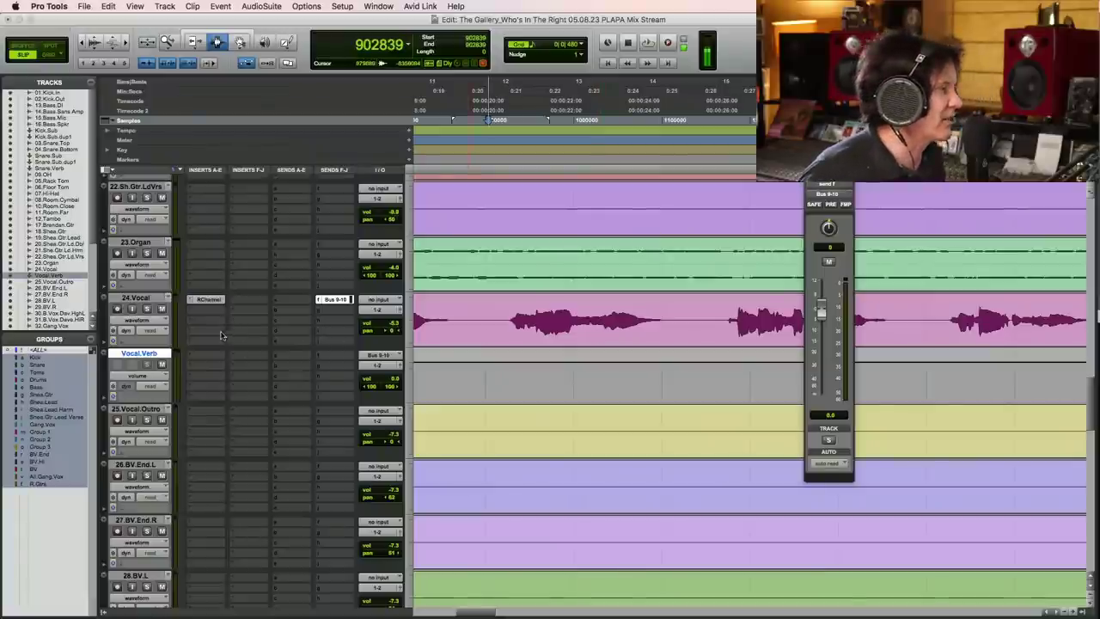
{"action": "left_click", "coordinate": [201, 355]}
{"action": "mouse_move", "coordinate": [245, 355]}
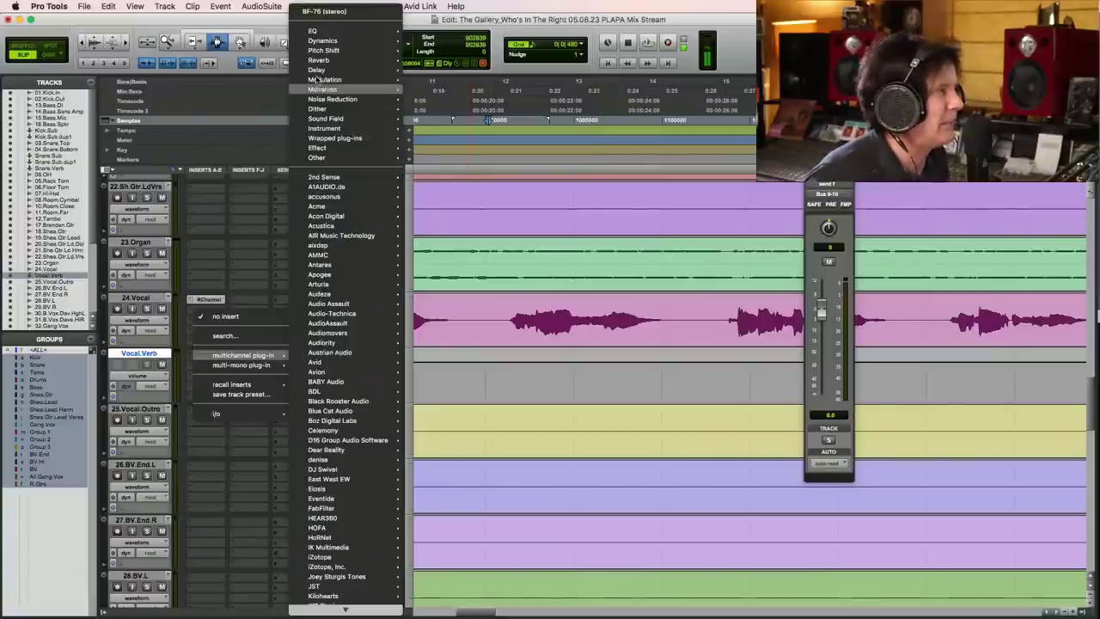
{"action": "mouse_move", "coordinate": [329, 61]}
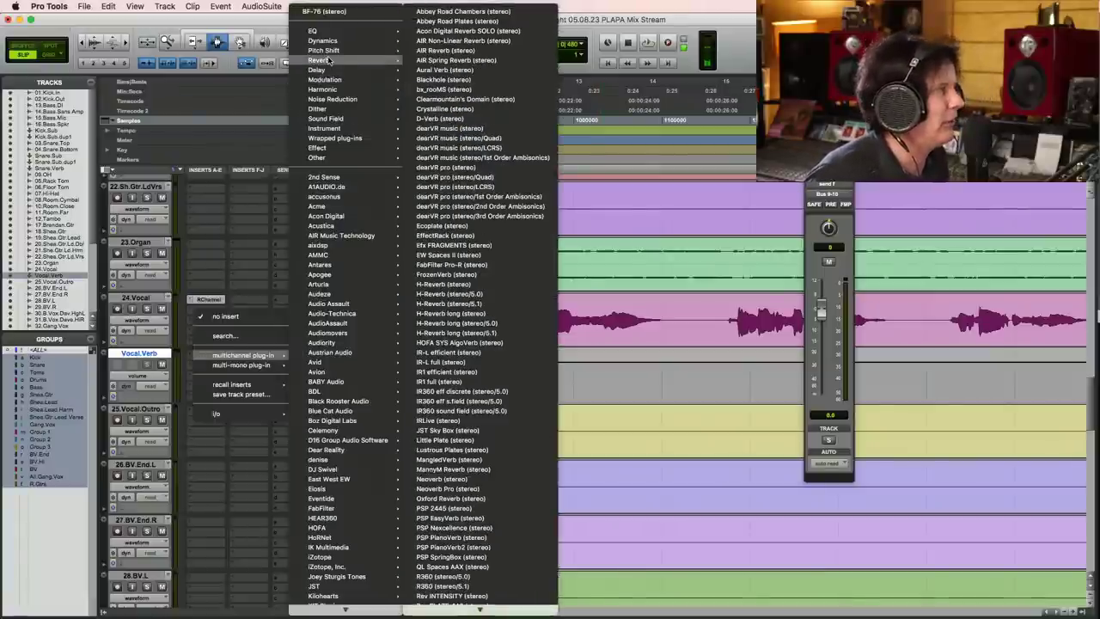
{"action": "left_click", "coordinate": [478, 35]}
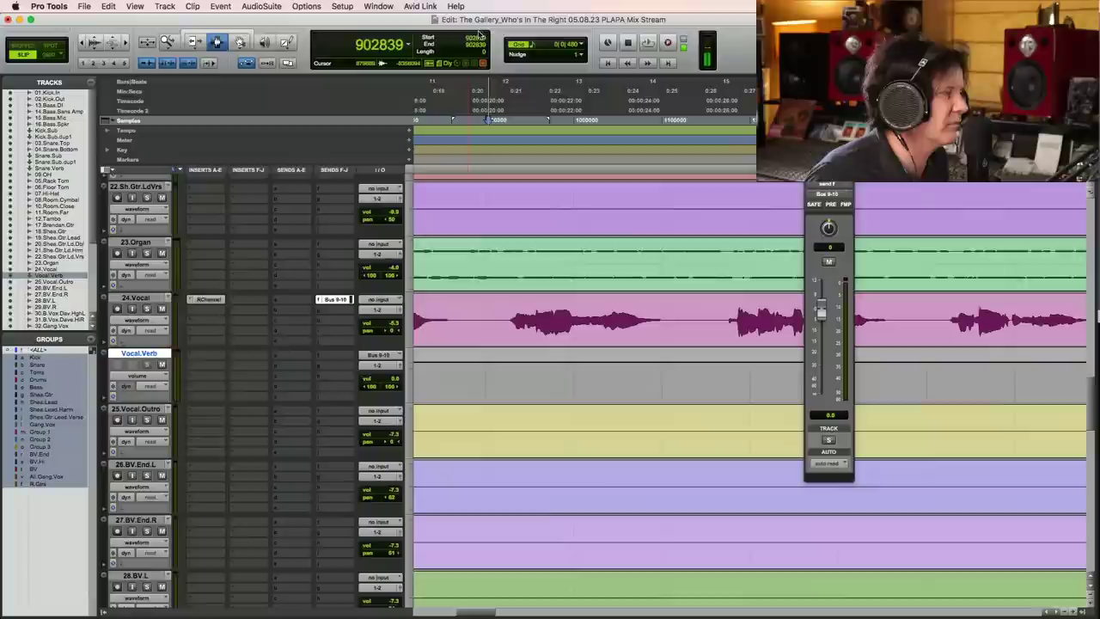
- Insert the stereo Abbey Road Plates reverb on the Vocal.Verb track and move its window up, clear of the tracks
{"action": "left_click", "coordinate": [193, 357]}
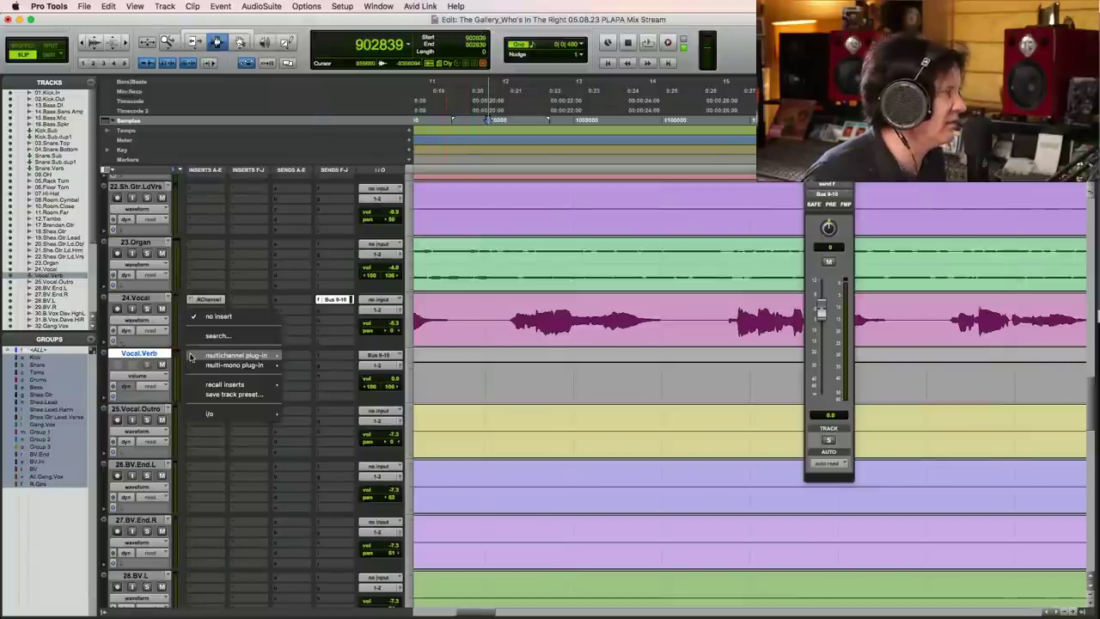
{"action": "mouse_move", "coordinate": [241, 355]}
{"action": "mouse_move", "coordinate": [357, 51]}
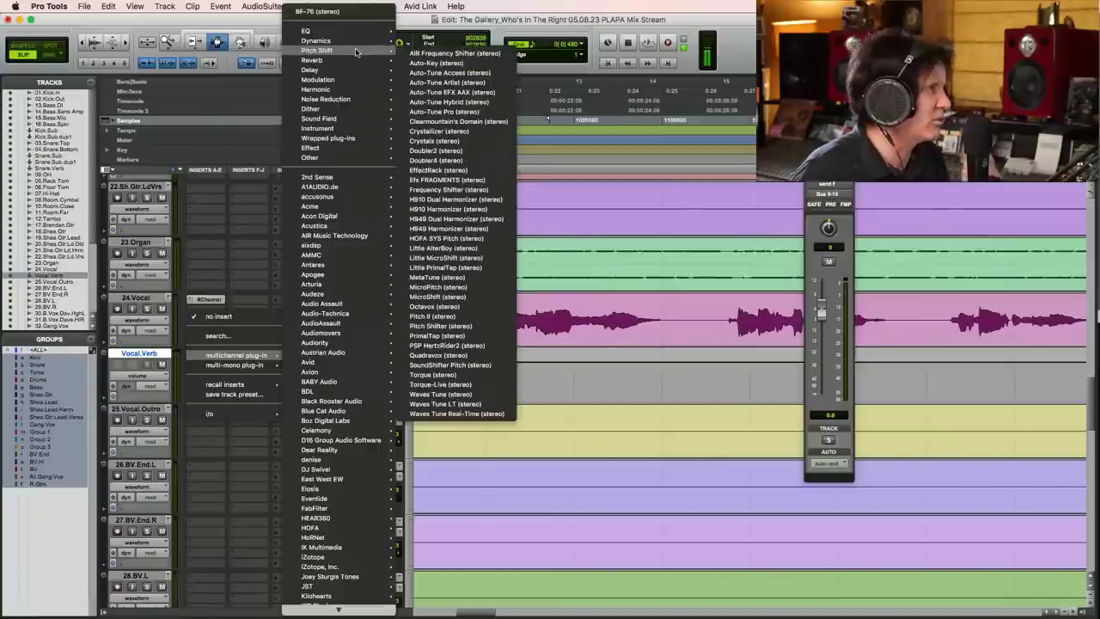
{"action": "mouse_move", "coordinate": [313, 61]}
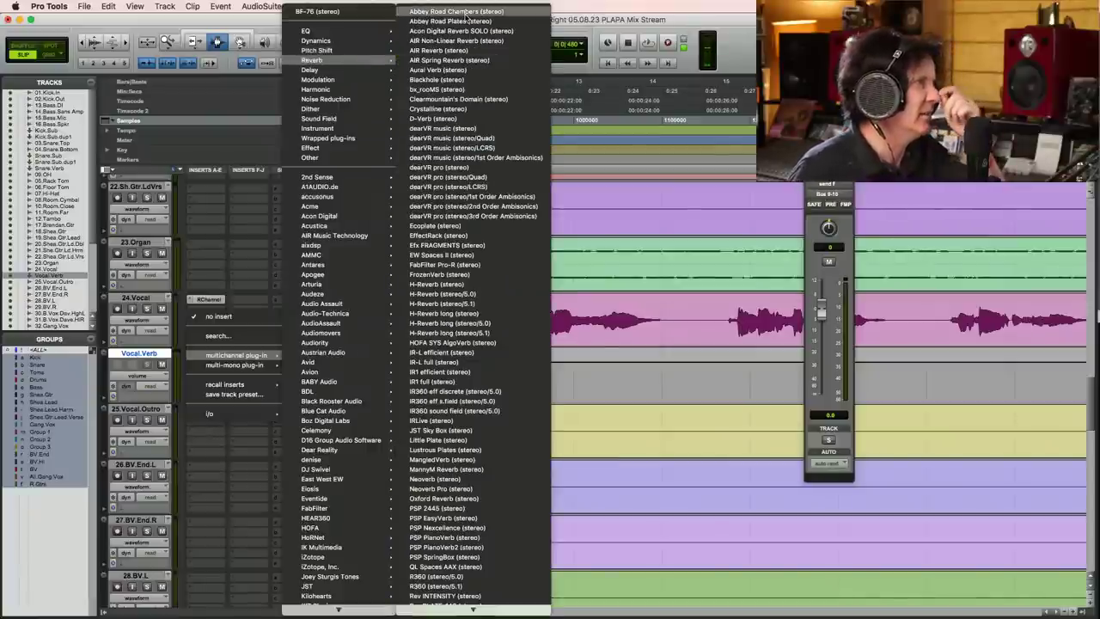
{"action": "left_click", "coordinate": [499, 35]}
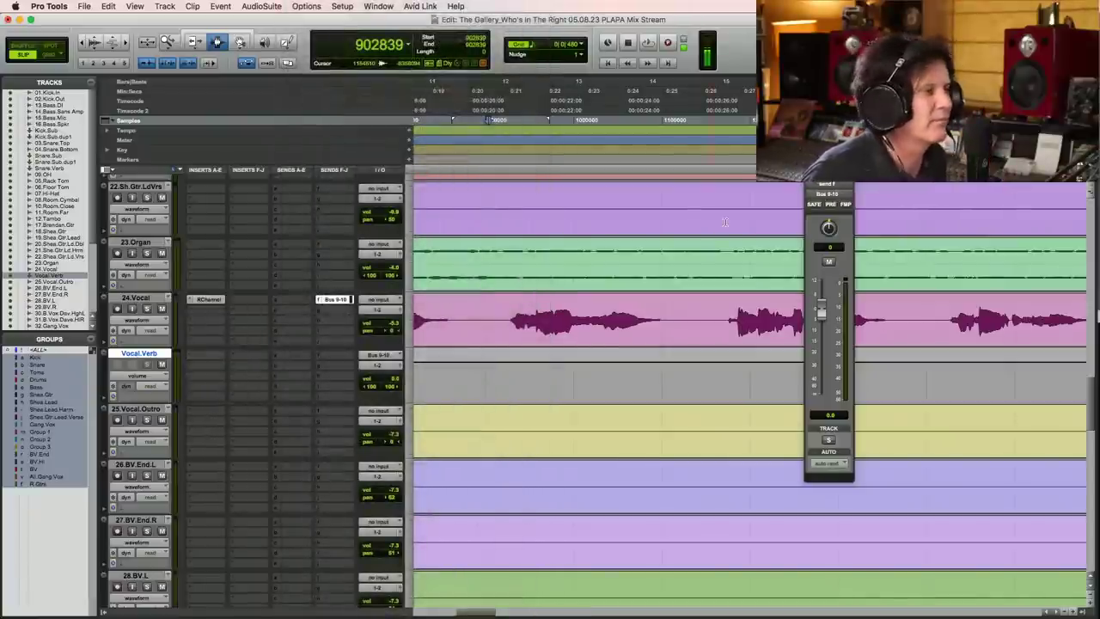
{"action": "left_click_drag", "start_coordinate": [493, 171], "coordinate": [528, 110]}
- Play from the second verse phrase, lower the Abbey Road Plates output faders, and solo 24.Vocal to hear the reverb
{"action": "left_click", "coordinate": [500, 318]}
{"action": "key", "text": "space"}
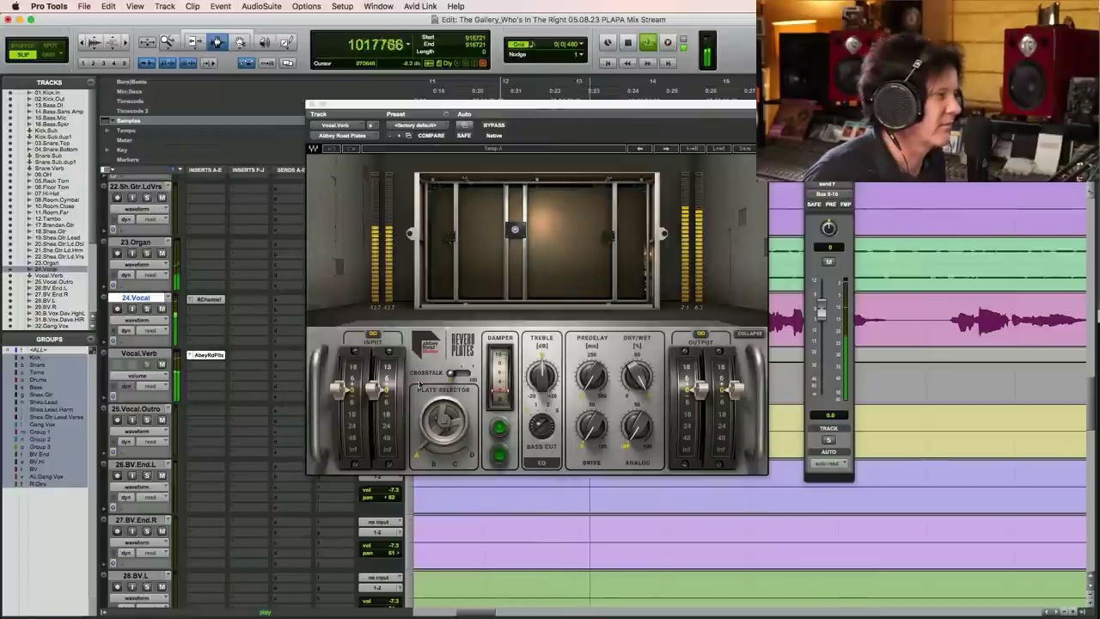
{"action": "mouse_move", "coordinate": [693, 401]}
{"action": "left_mouse_down"}
{"action": "mouse_move", "coordinate": [692, 431]}
{"action": "mouse_move", "coordinate": [698, 416]}
{"action": "left_mouse_up"}
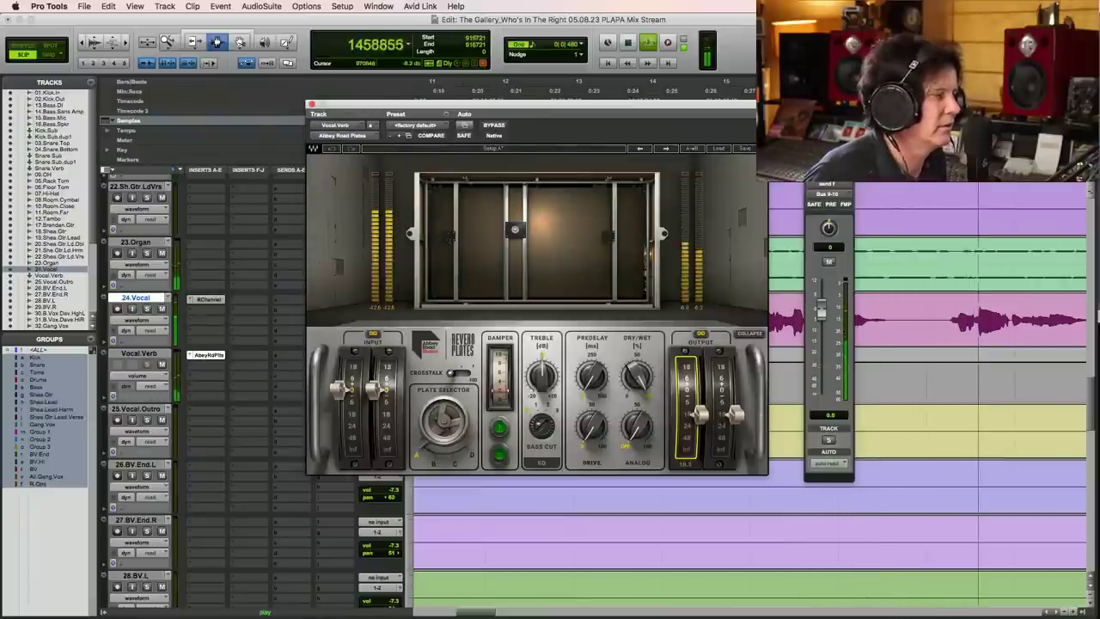
{"action": "left_click_drag", "start_coordinate": [698, 416], "coordinate": [698, 414]}
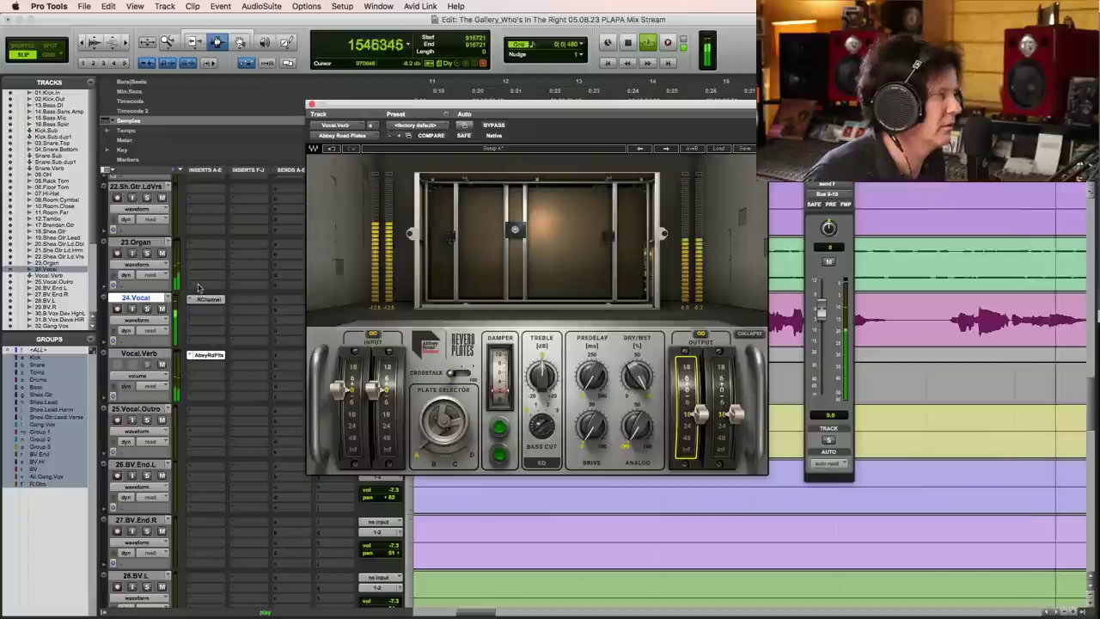
{"action": "left_click", "coordinate": [146, 309]}
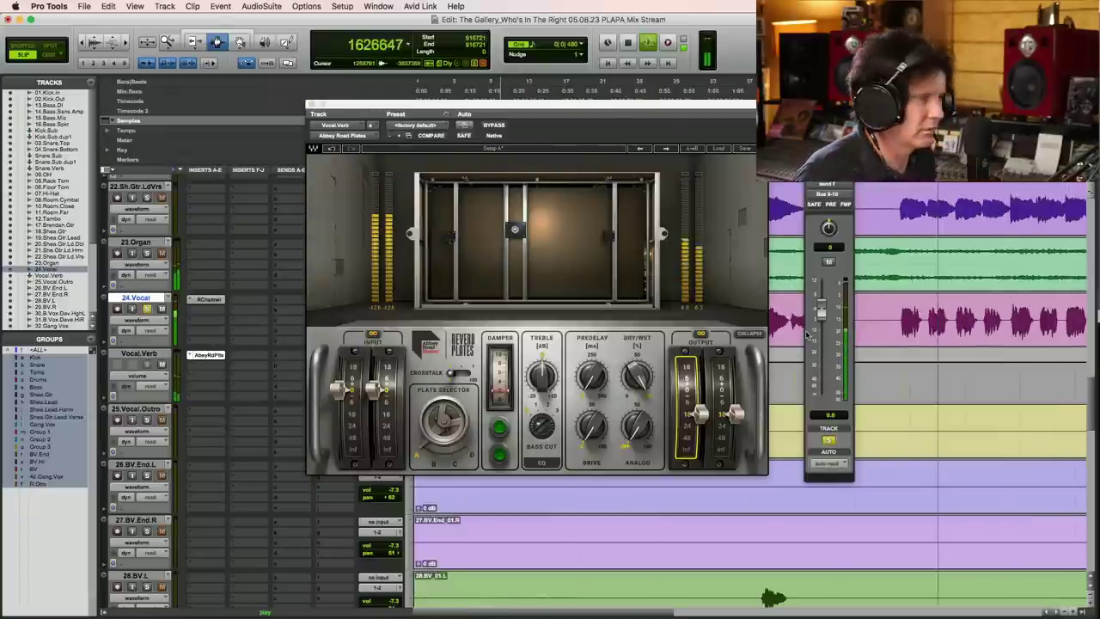
- Select the third vocal phrase on 24.Vocal, audition it repeatedly, and switch the Abbey Road Plates reverb to plate B
{"action": "left_click_drag", "start_coordinate": [898, 325], "coordinate": [1002, 326]}
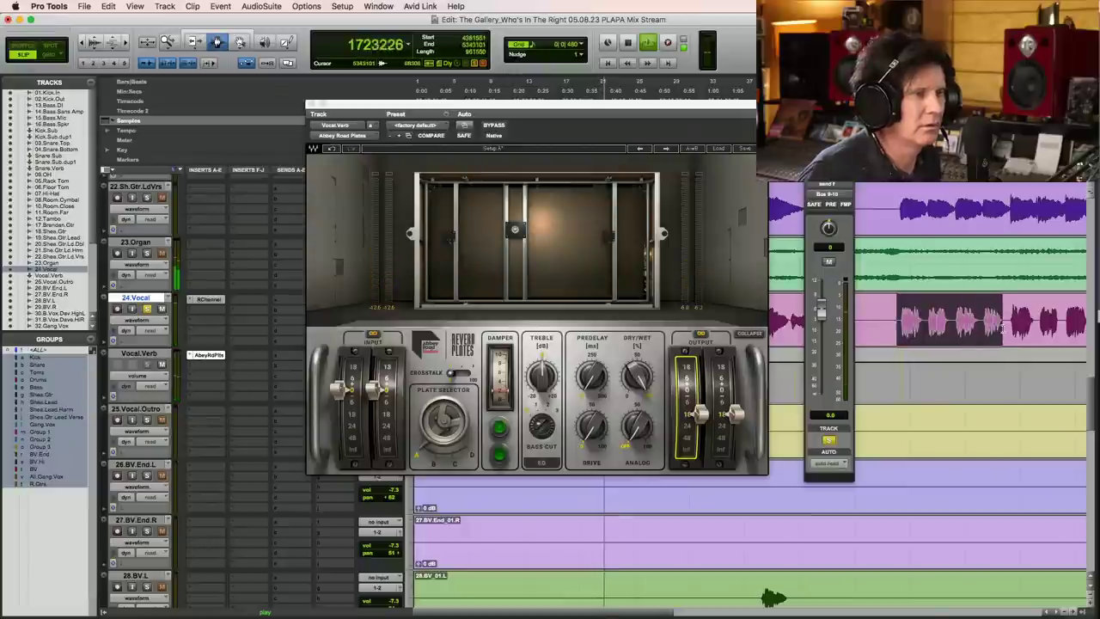
{"action": "key", "text": "space"}
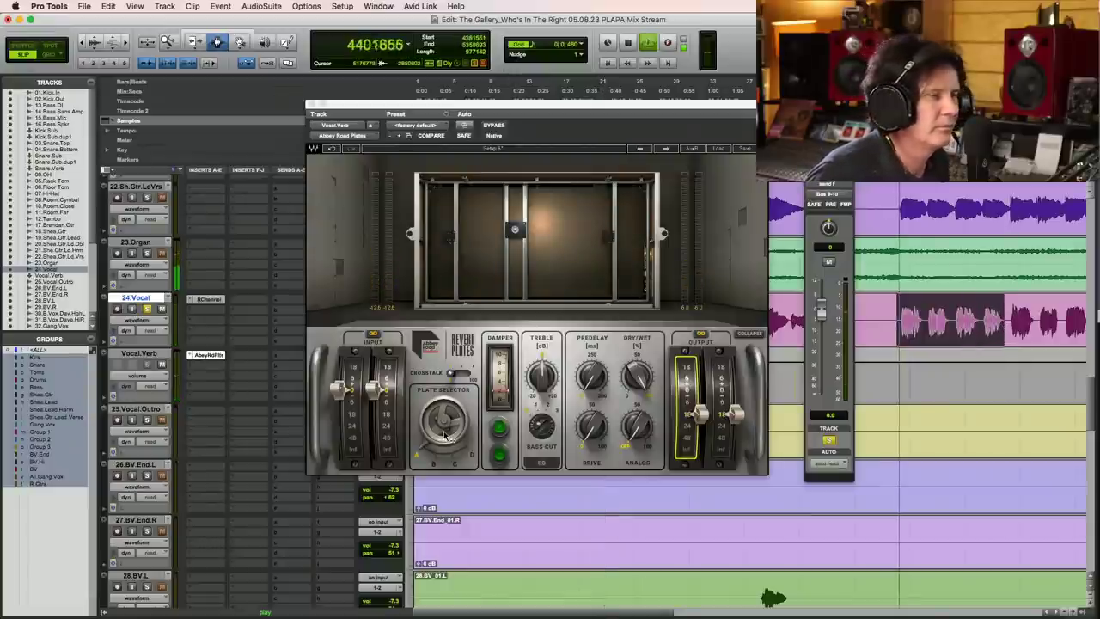
{"action": "key", "text": "space"}
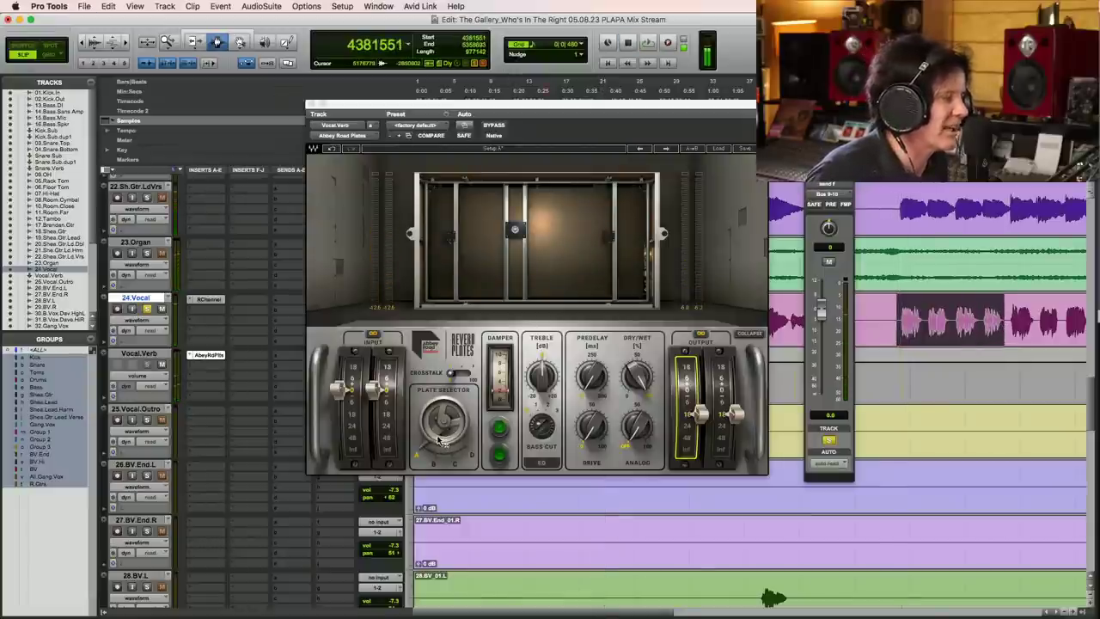
{"action": "key", "text": "space"}
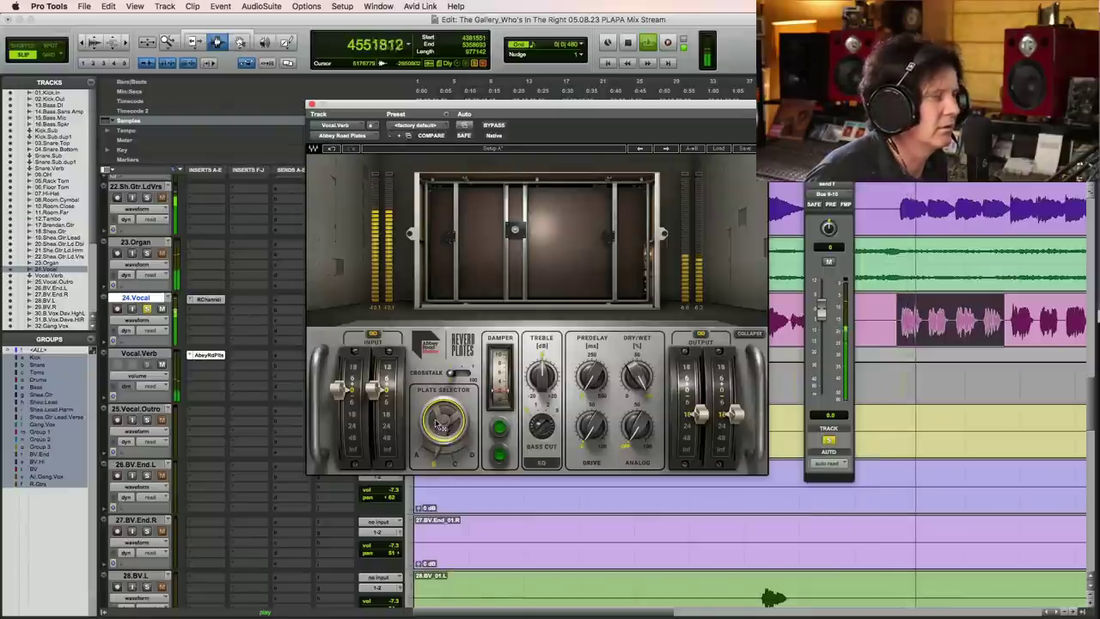
{"action": "key", "text": "space"}
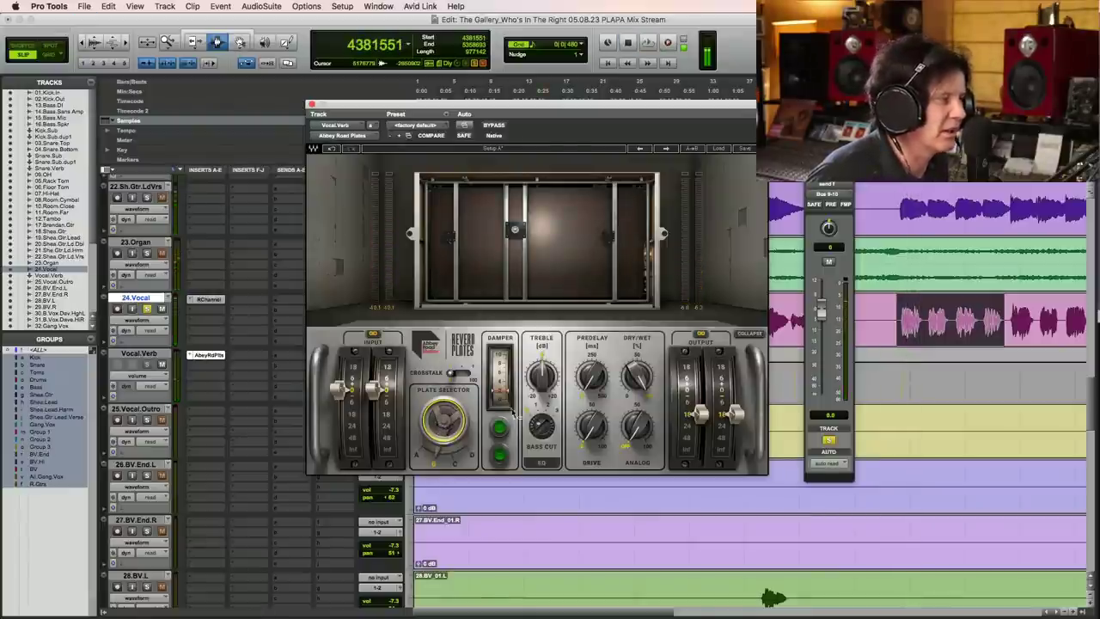
{"action": "key", "text": "space"}
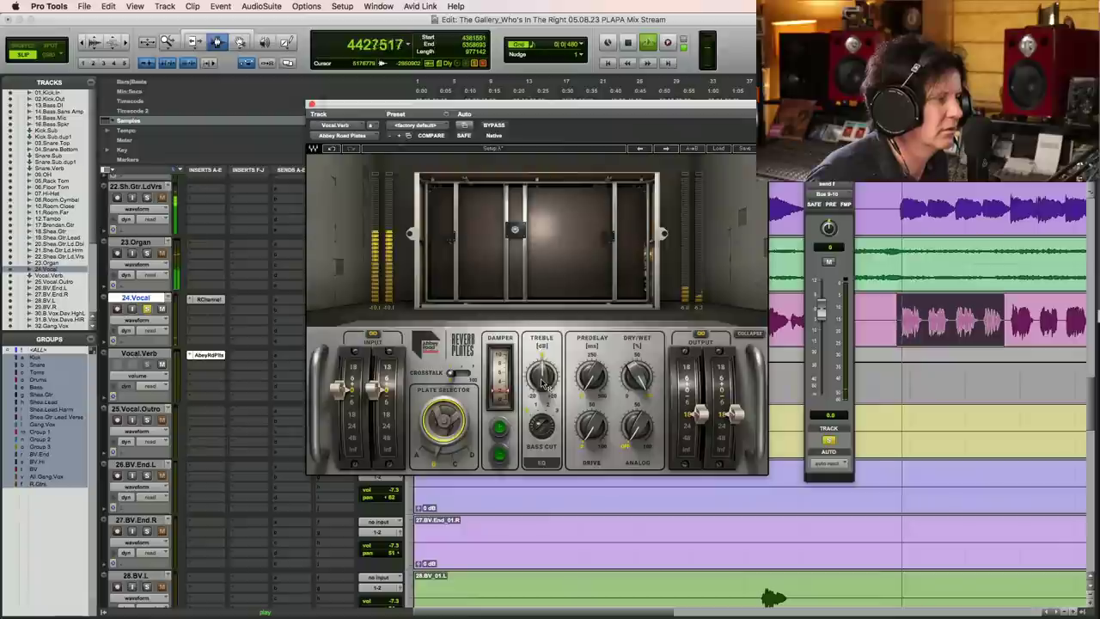
- Raise the plate reverb's Drive while replaying the selected vocal phrase
{"action": "mouse_move", "coordinate": [604, 437]}
{"action": "left_mouse_down"}
{"action": "mouse_move", "coordinate": [605, 424]}
{"action": "mouse_move", "coordinate": [599, 438]}
{"action": "left_mouse_up"}
{"action": "key", "text": "space"}
{"action": "key", "text": "space"}
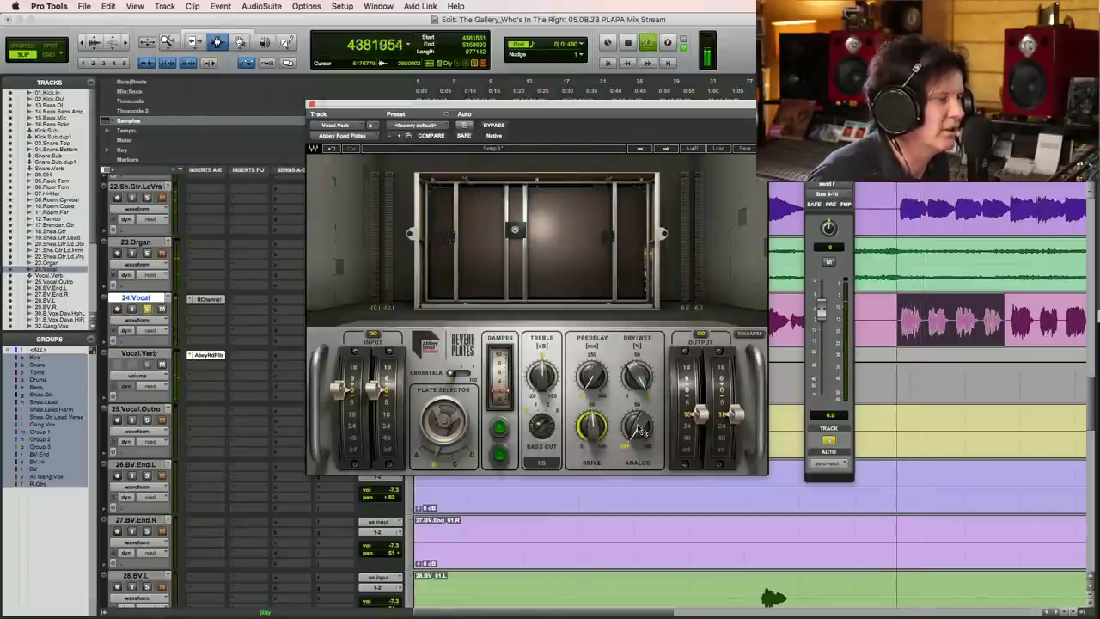
{"action": "left_click_drag", "start_coordinate": [637, 424], "coordinate": [591, 418]}
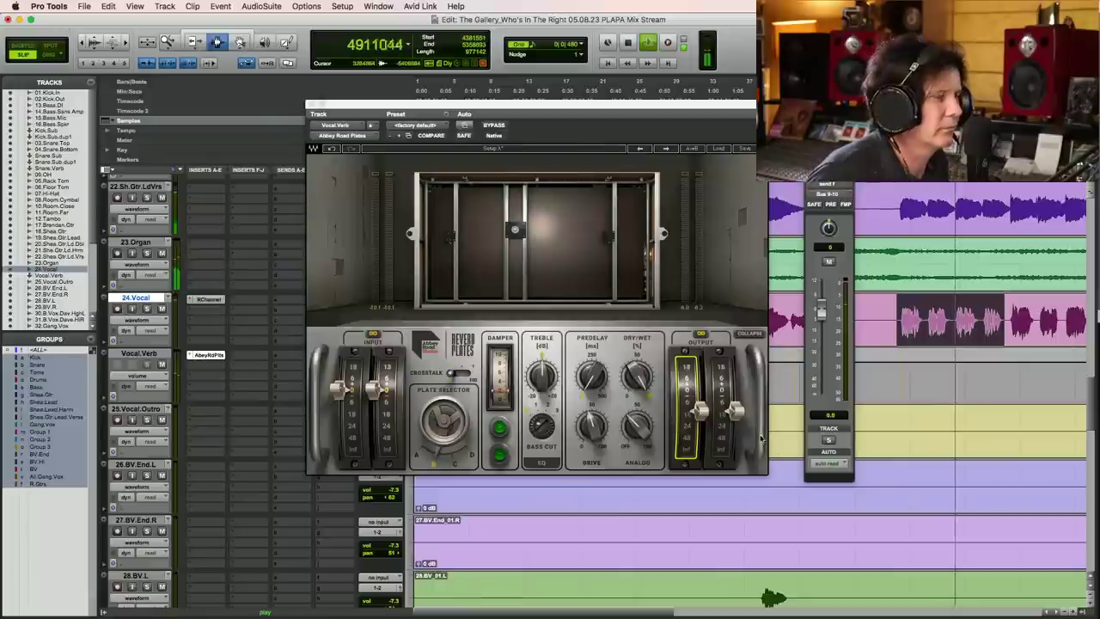
- Raise the Abbey Road Plates output faders slightly against the full mix, stop playback, and close the plug-in window
{"action": "left_click_drag", "start_coordinate": [735, 411], "coordinate": [735, 403]}
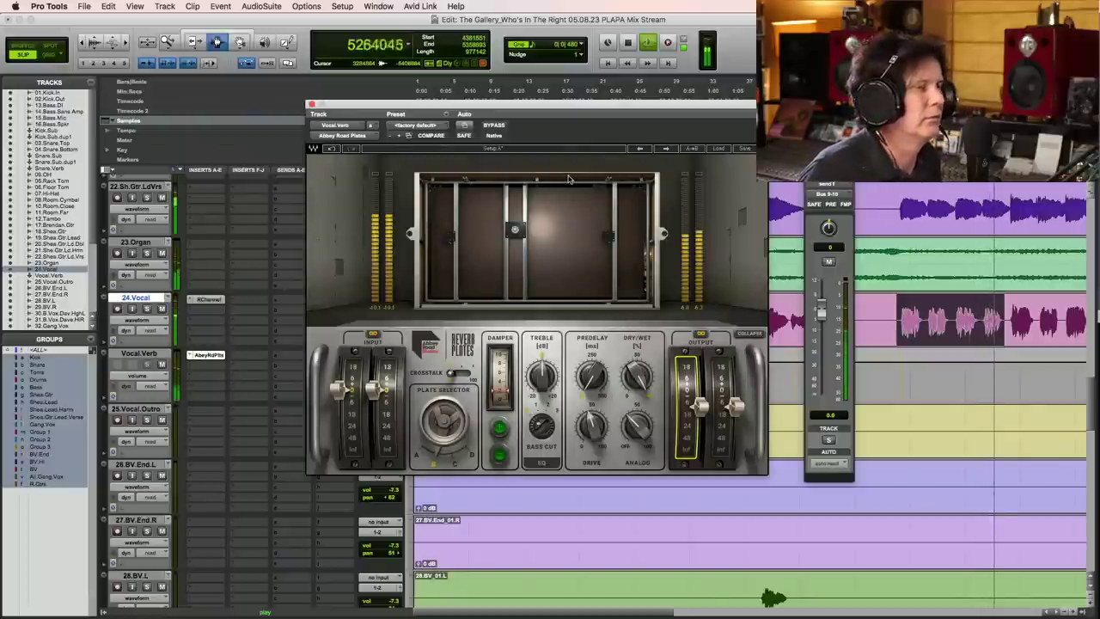
{"action": "key", "text": "space"}
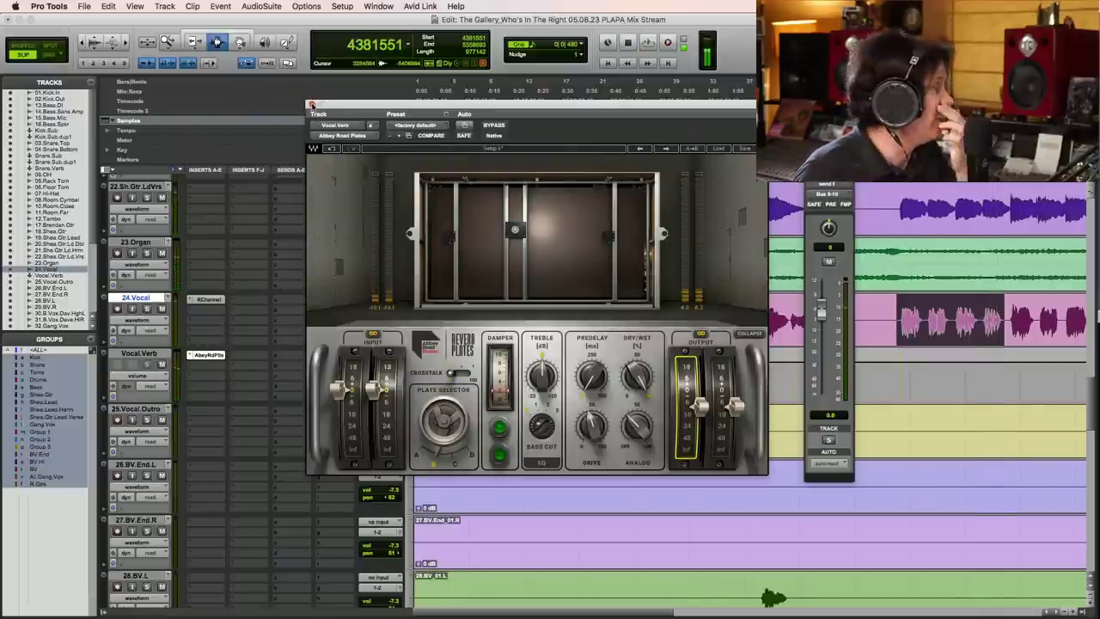
{"action": "left_click", "coordinate": [311, 104]}
- Play the mix from the first verse vocal, fine-tune the Abbey Road Plates output level, and close the plug-in and send windows
{"action": "left_click", "coordinate": [487, 119]}
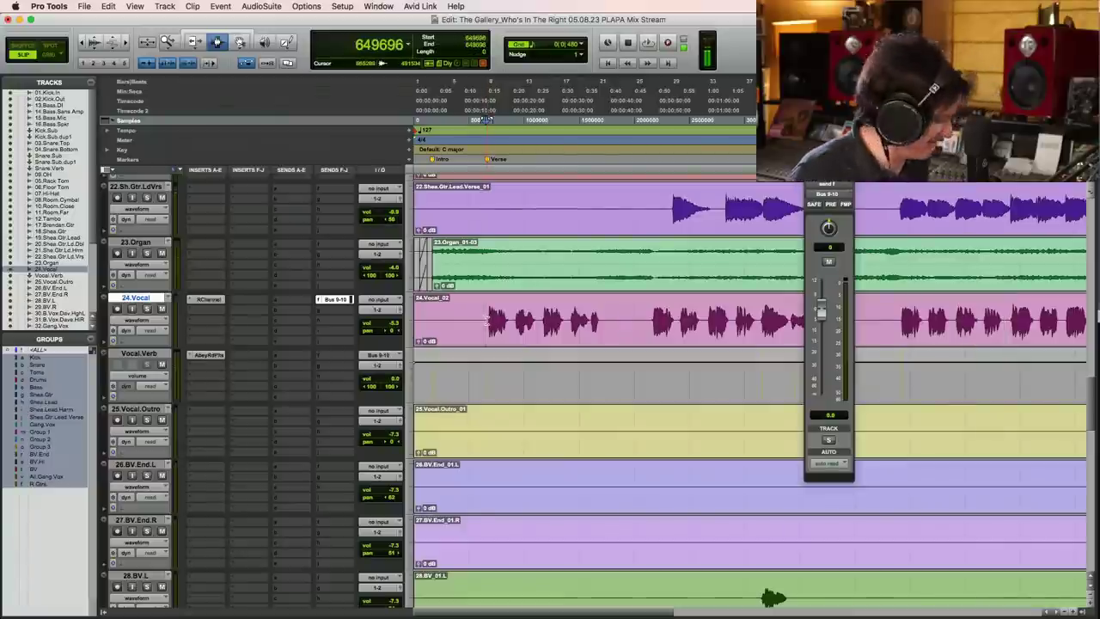
{"action": "key", "text": "space"}
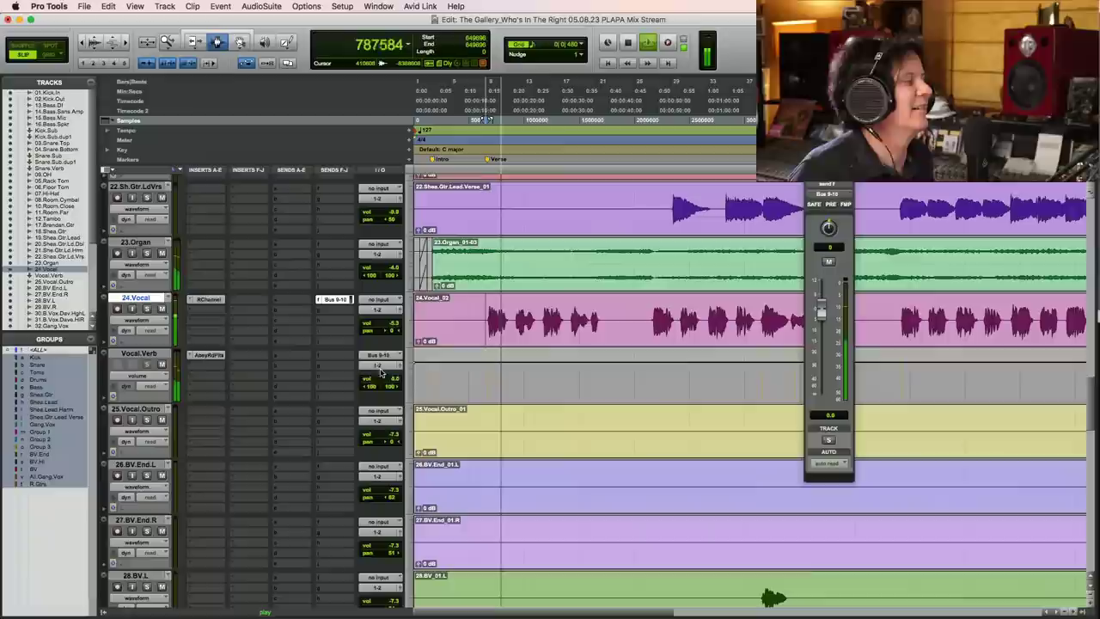
{"action": "left_click", "coordinate": [220, 356]}
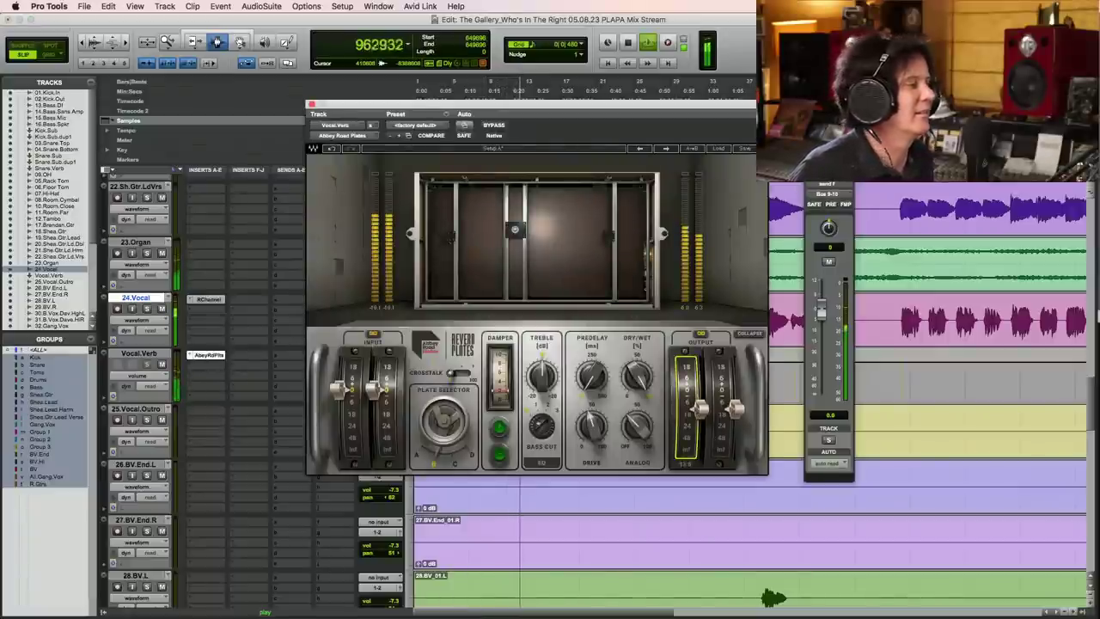
{"action": "left_click", "coordinate": [313, 105]}
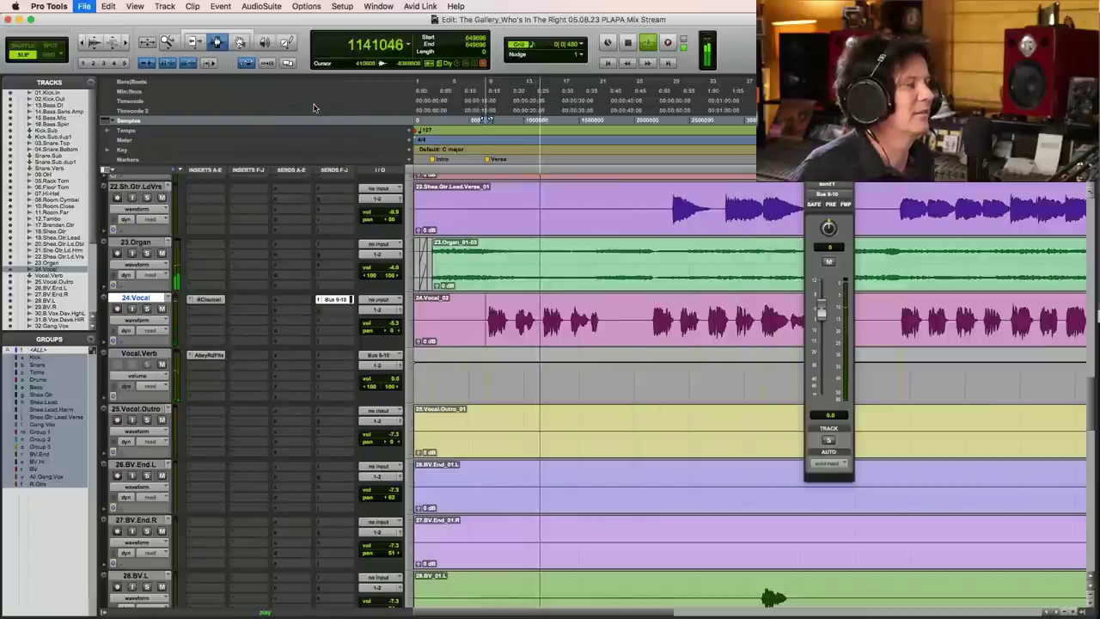
{"action": "left_click", "coordinate": [809, 185]}
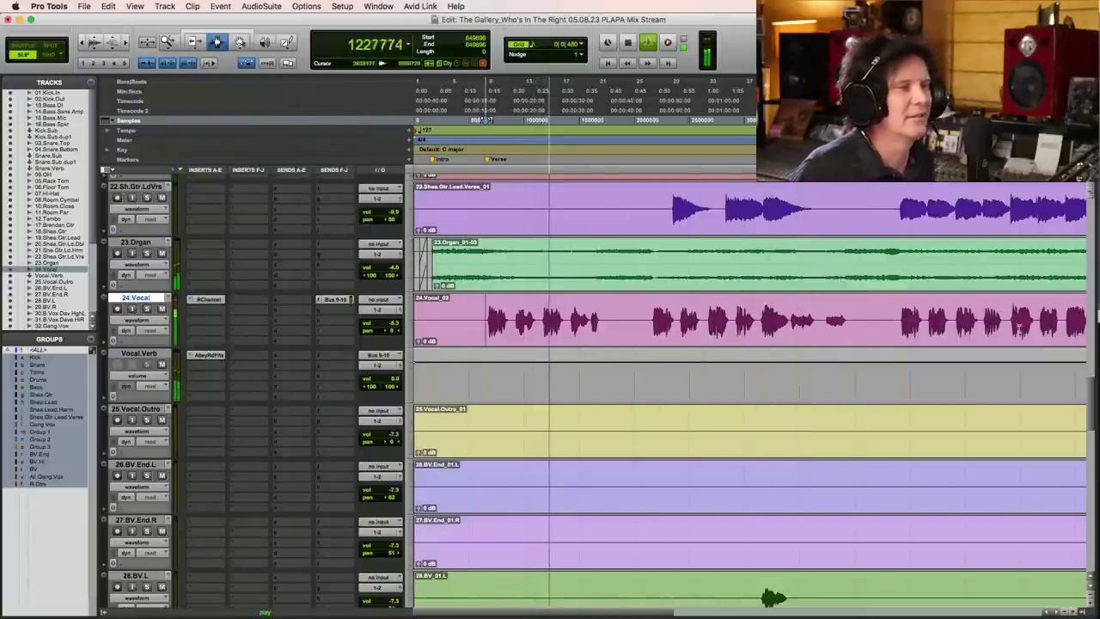
- Stop playback and route the outputs of the 05.Rack Tom and 06.Floor Tom tracks to Bus 11-12 (Stereo)
{"action": "left_click_drag", "start_coordinate": [1092, 404], "coordinate": [1097, 316]}
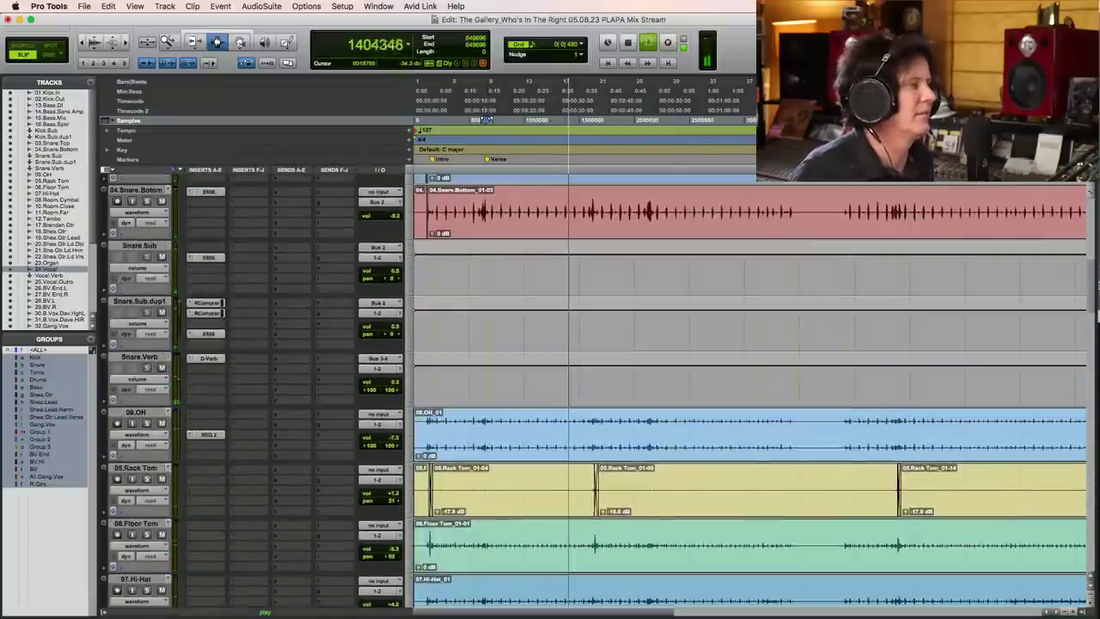
{"action": "scroll", "coordinate": [1097, 316], "scroll_direction": "up", "scroll_amount": 5}
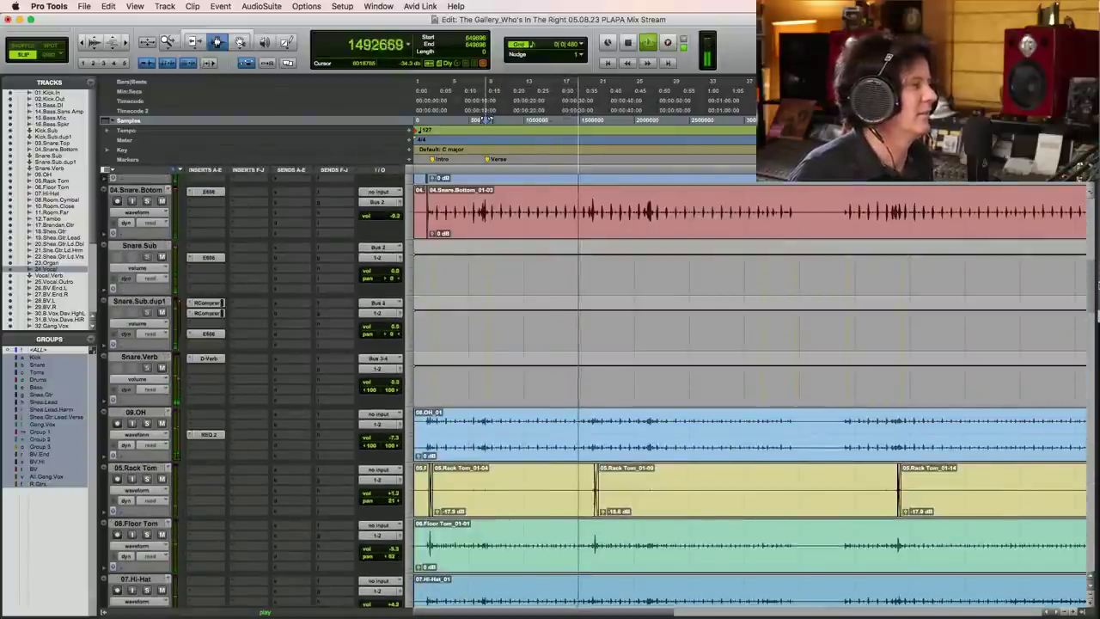
{"action": "mouse_move", "coordinate": [1081, 293]}
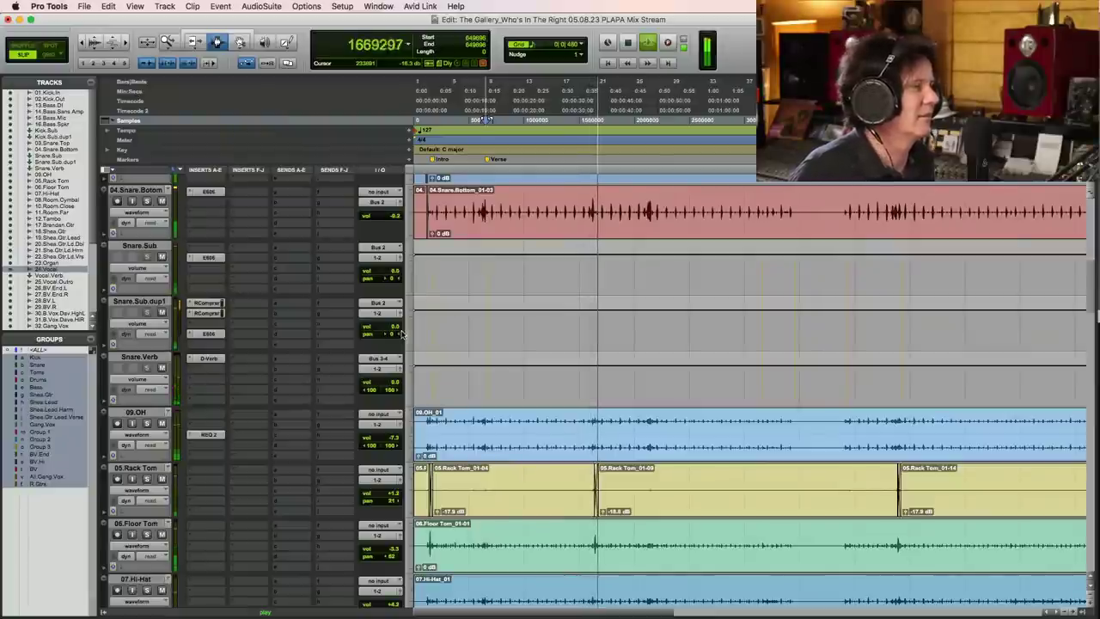
{"action": "key", "text": "space"}
{"action": "left_click", "coordinate": [589, 120]}
{"action": "scroll", "coordinate": [647, 486], "scroll_direction": "down", "scroll_amount": 2}
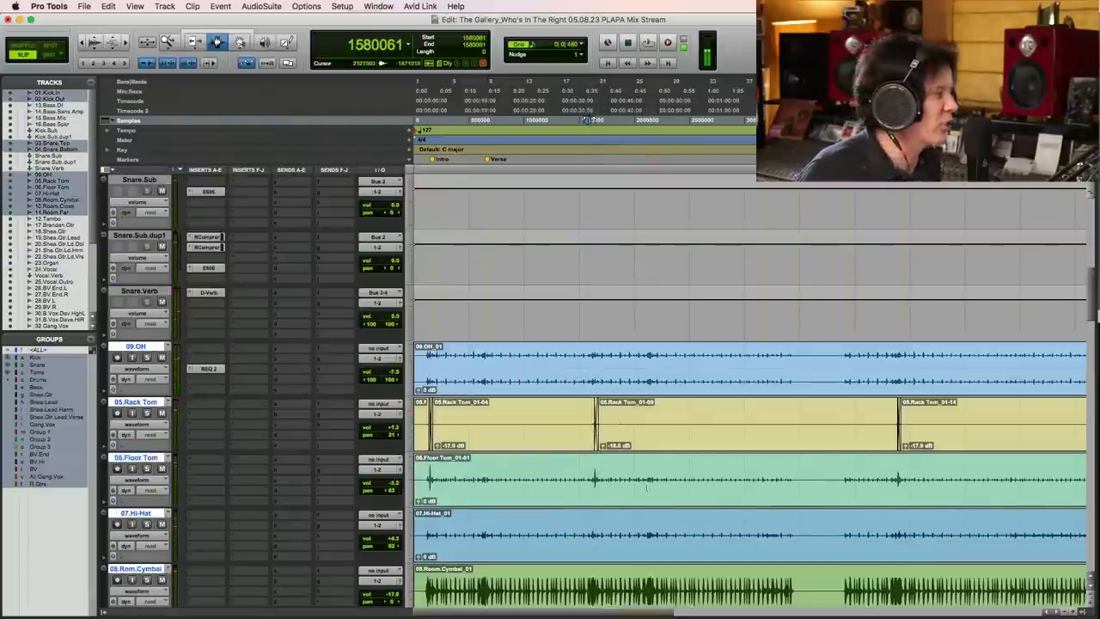
{"action": "left_click", "coordinate": [530, 432]}
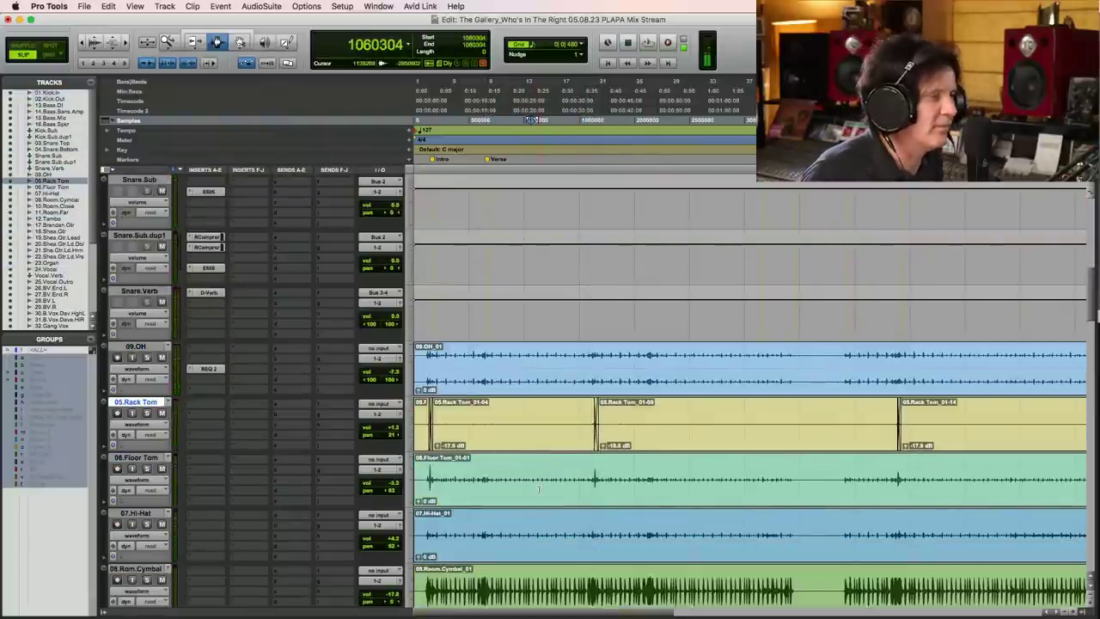
{"action": "left_click", "coordinate": [533, 481], "text": "shift"}
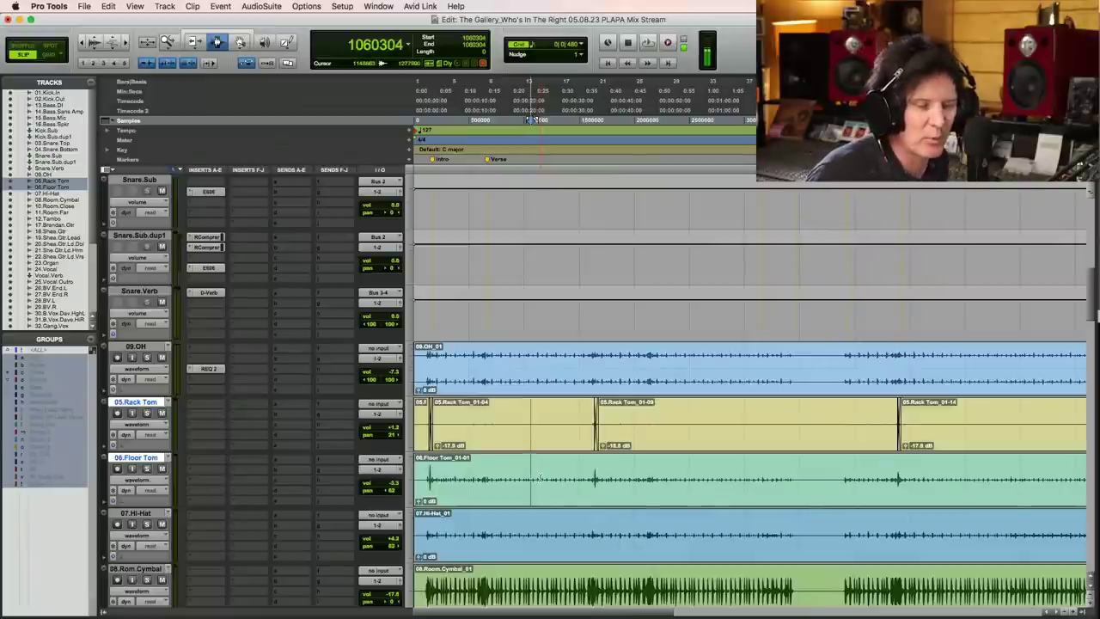
{"action": "left_click", "coordinate": [377, 414]}
{"action": "mouse_move", "coordinate": [383, 424]}
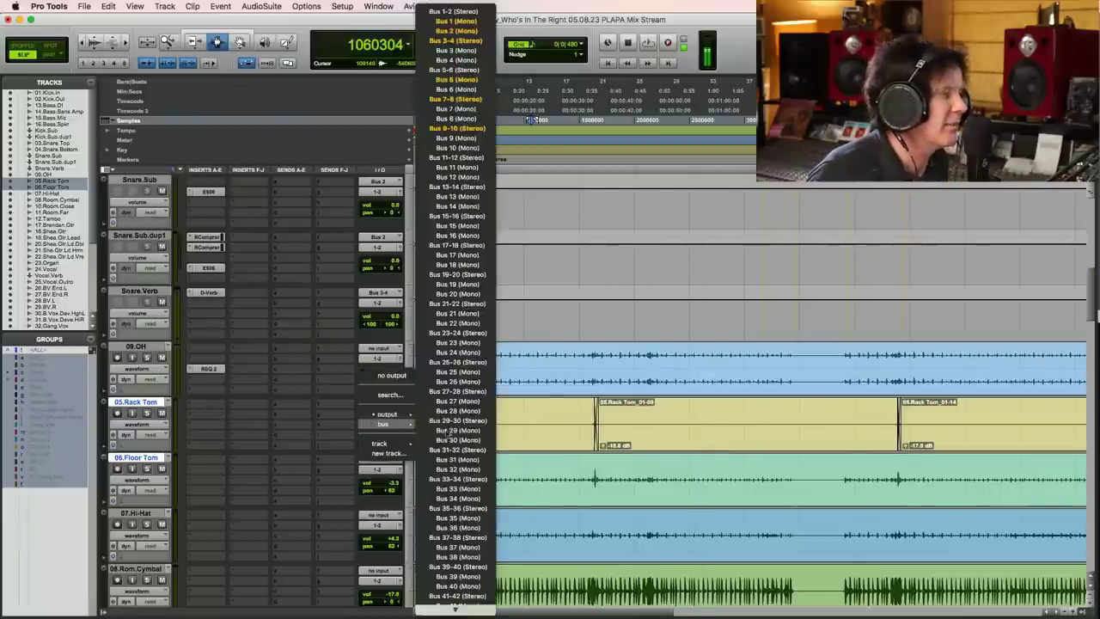
{"action": "left_click", "coordinate": [457, 158], "text": "alt+shift"}
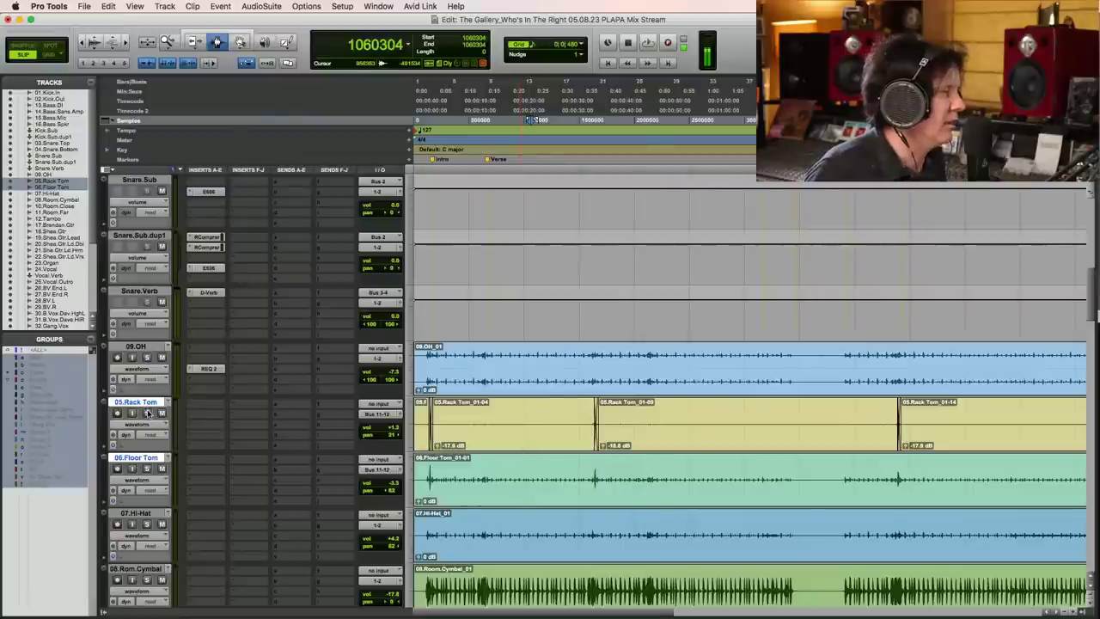
- Solo both tom tracks, select the tom hits around the Intro marker across them, and audition the selection
{"action": "key", "text": "super+bracketright"}
{"action": "key", "text": "super+bracketright"}
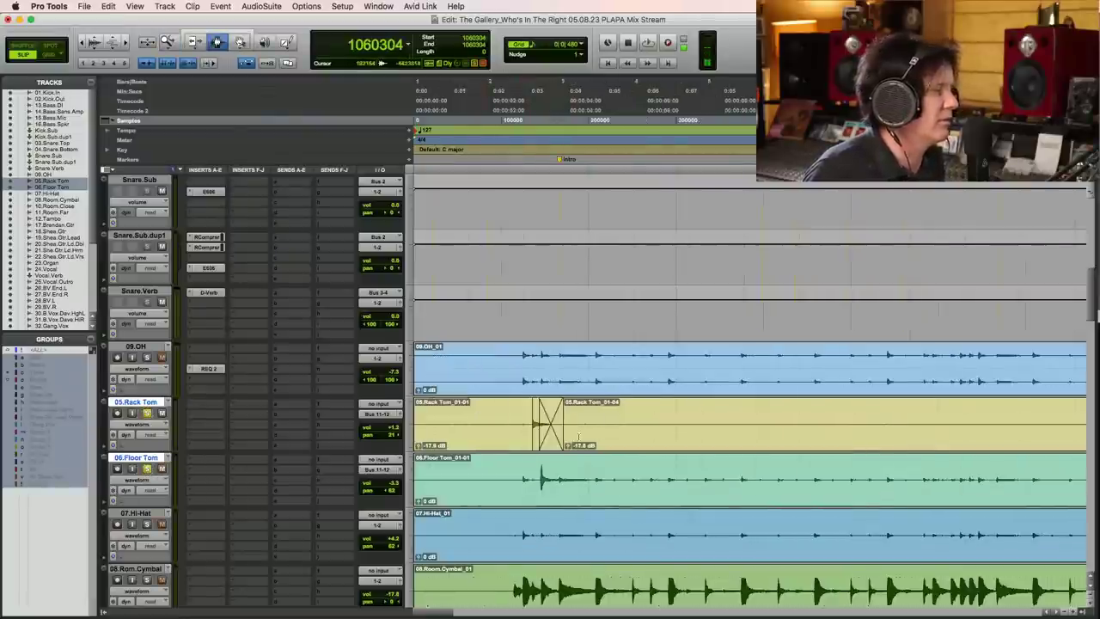
{"action": "left_click_drag", "start_coordinate": [523, 426], "coordinate": [588, 469]}
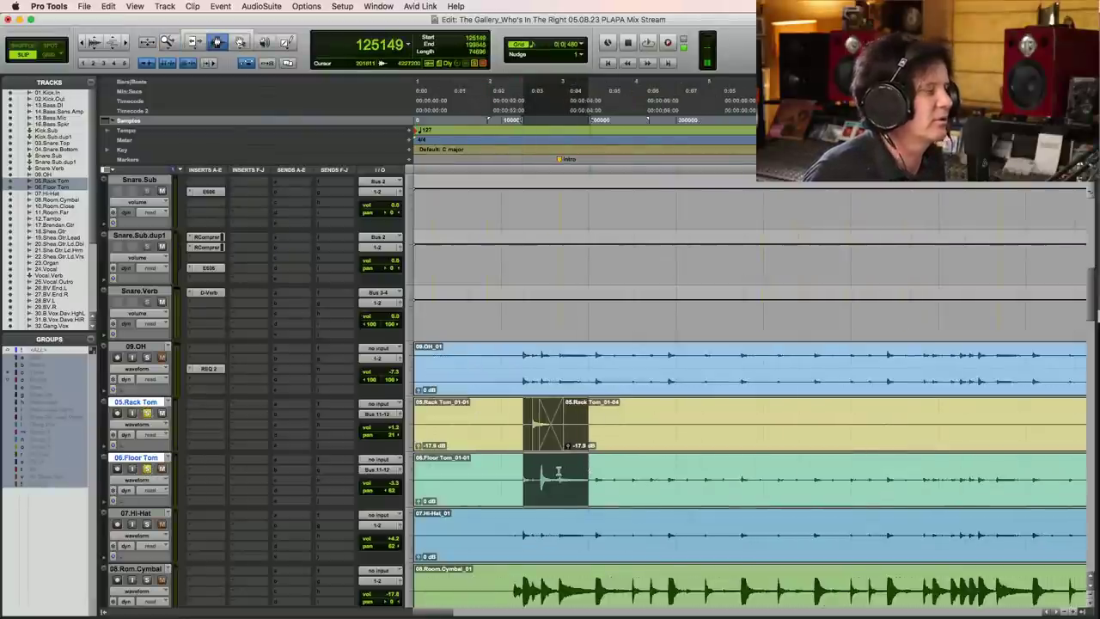
{"action": "key", "text": "space"}
{"action": "key", "text": "space"}
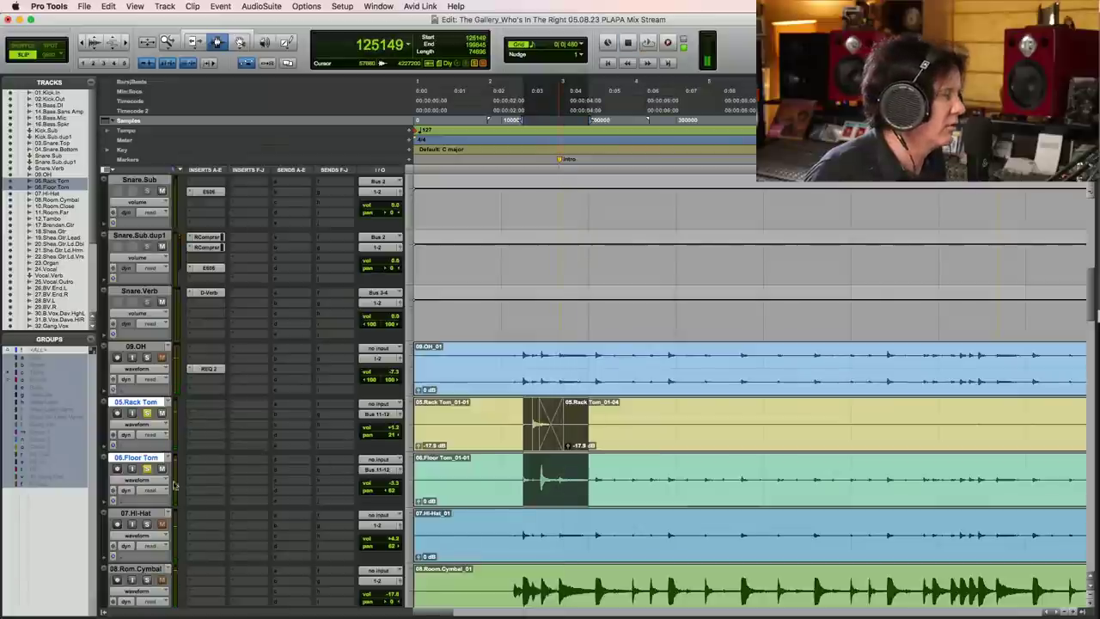
{"action": "key", "text": "super+shift+n"}
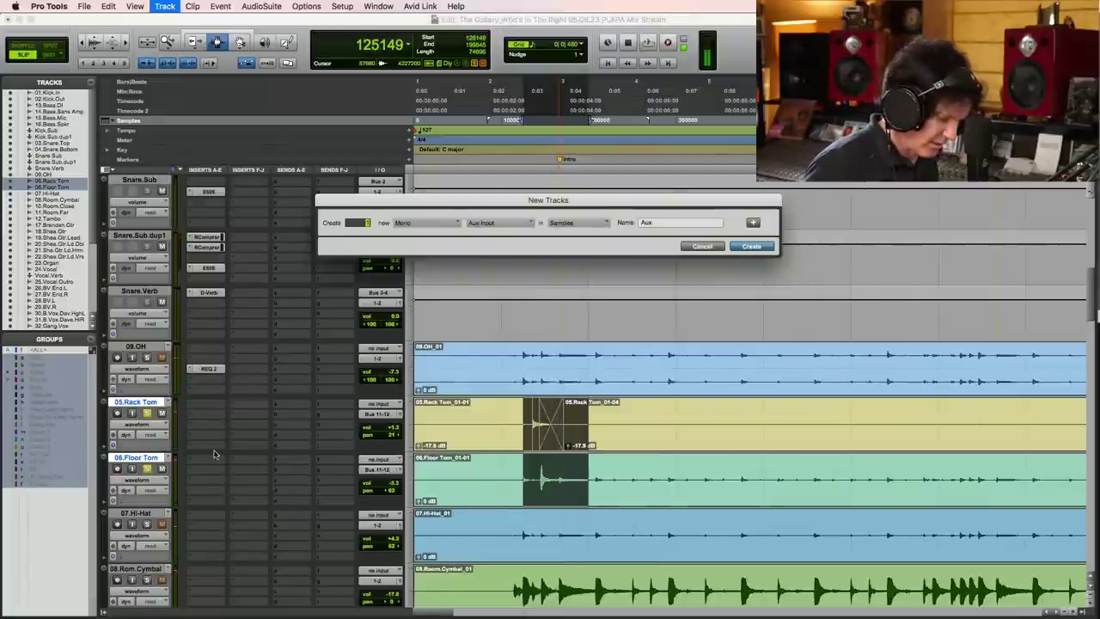
{"action": "key", "text": "Return"}
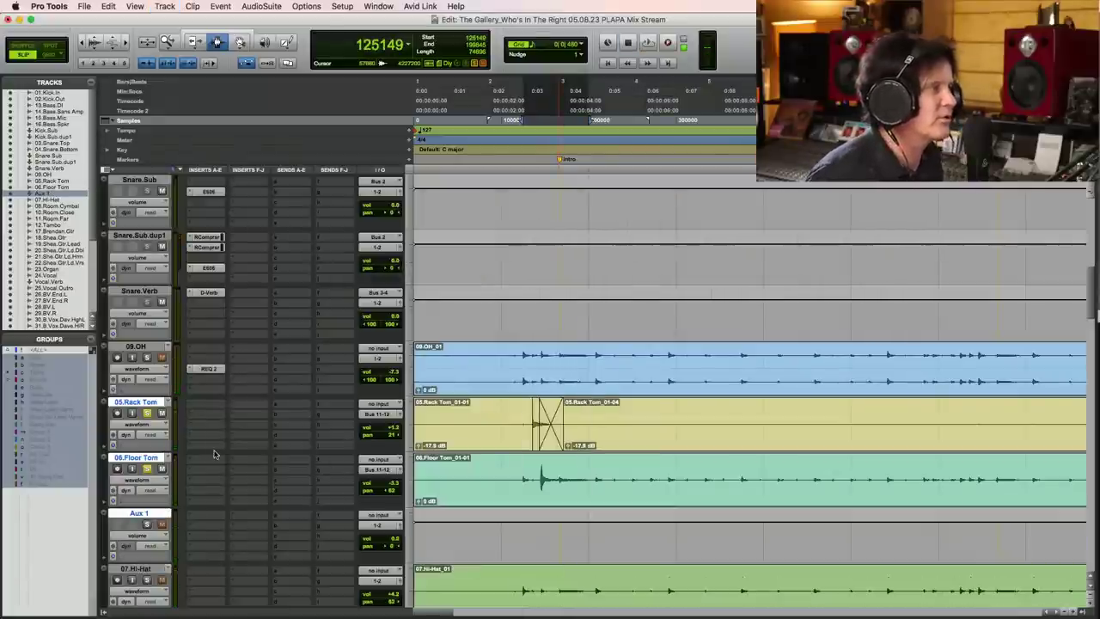
{"action": "right_click", "coordinate": [172, 513]}
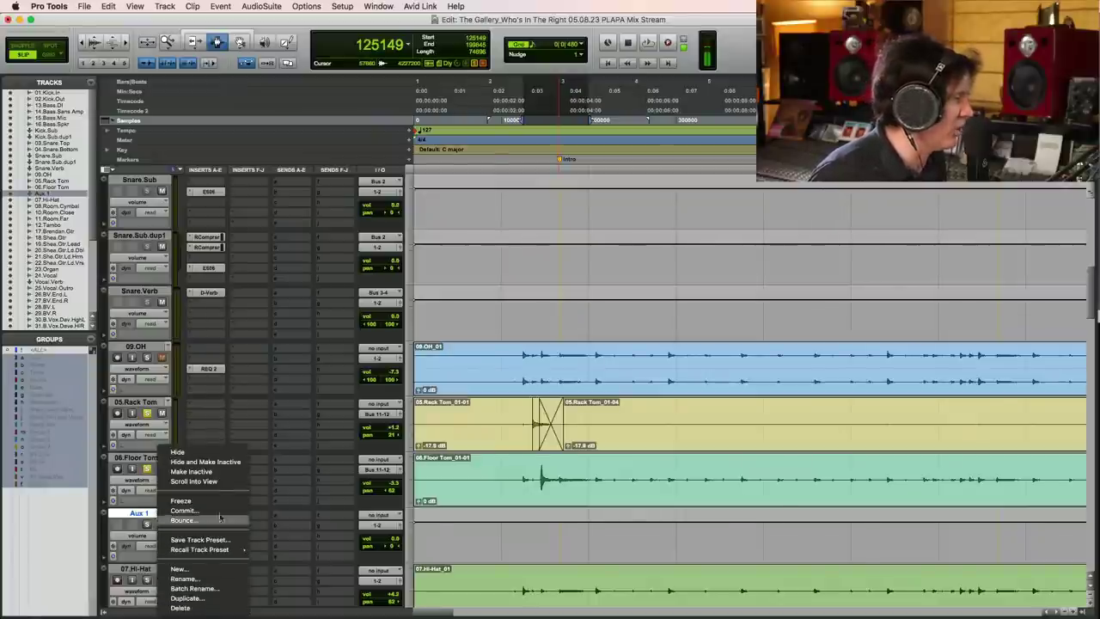
{"action": "left_click", "coordinate": [181, 607]}
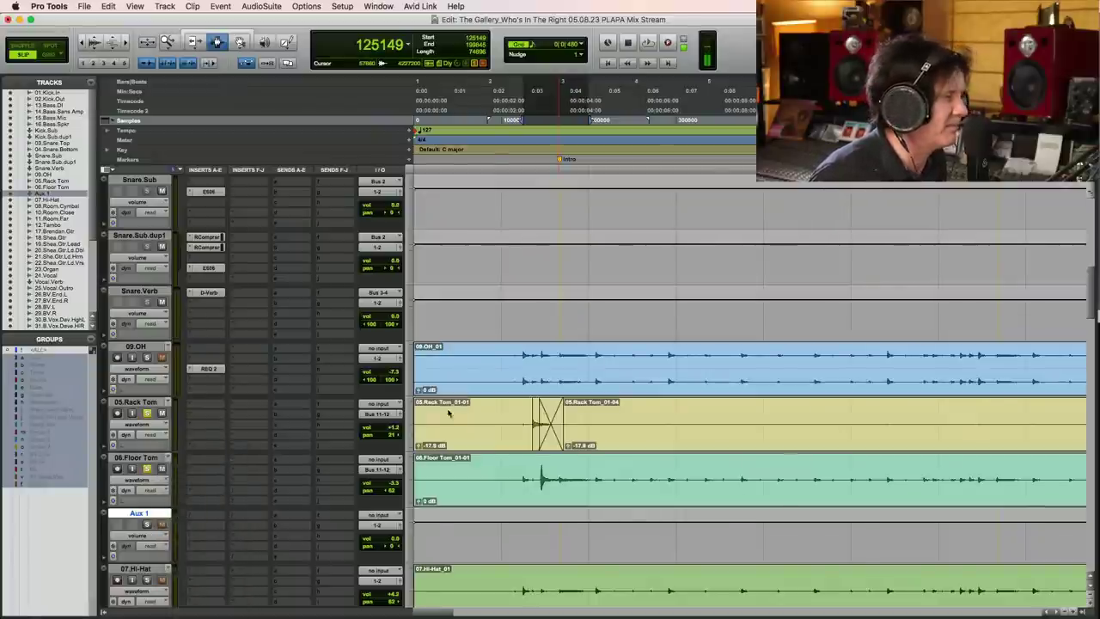
- Create one stereo aux input track directly below the 06.Floor Tom track
{"action": "left_click", "coordinate": [146, 458]}
{"action": "key", "text": "super+shift+n"}
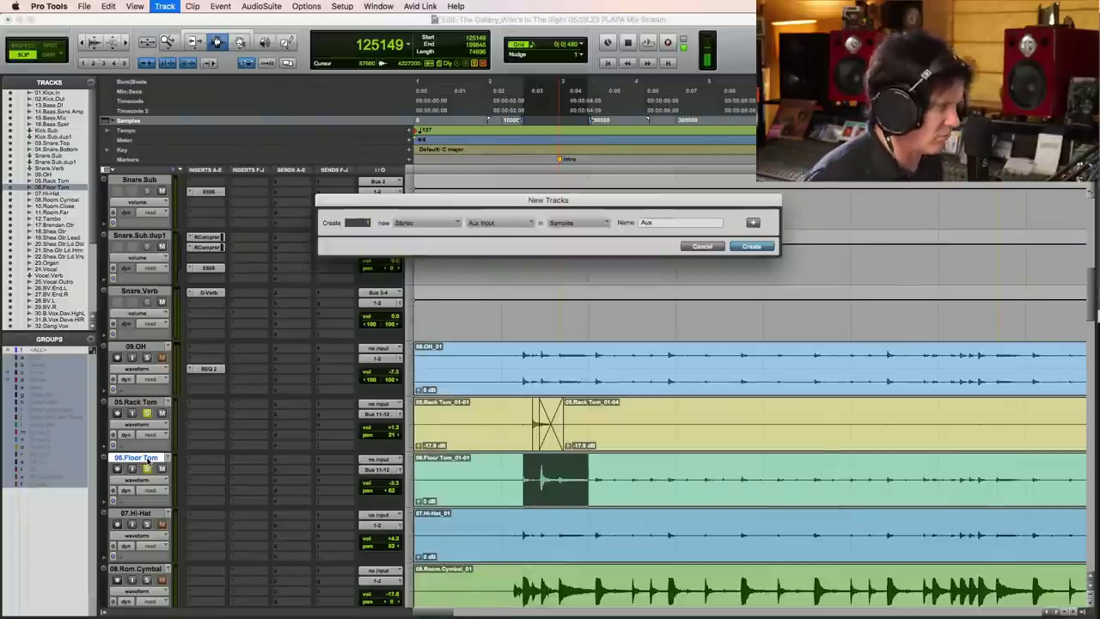
{"action": "key", "text": "Return"}
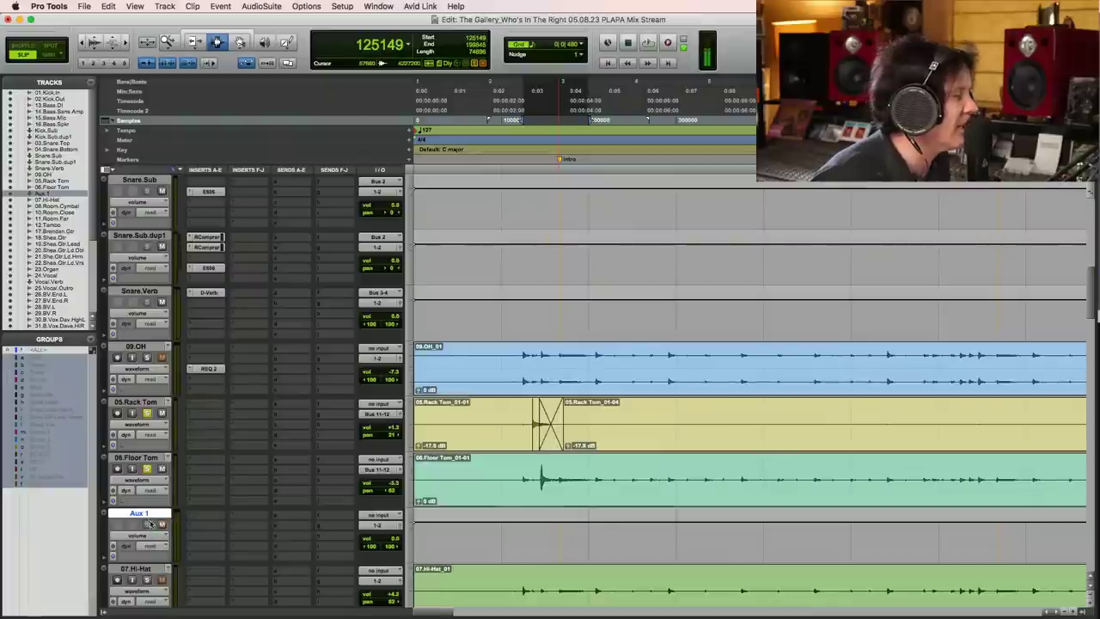
- Set the new aux track's input to Bus 11-12 (Stereo) and rename the track Tom.Sub
{"action": "left_click", "coordinate": [391, 517]}
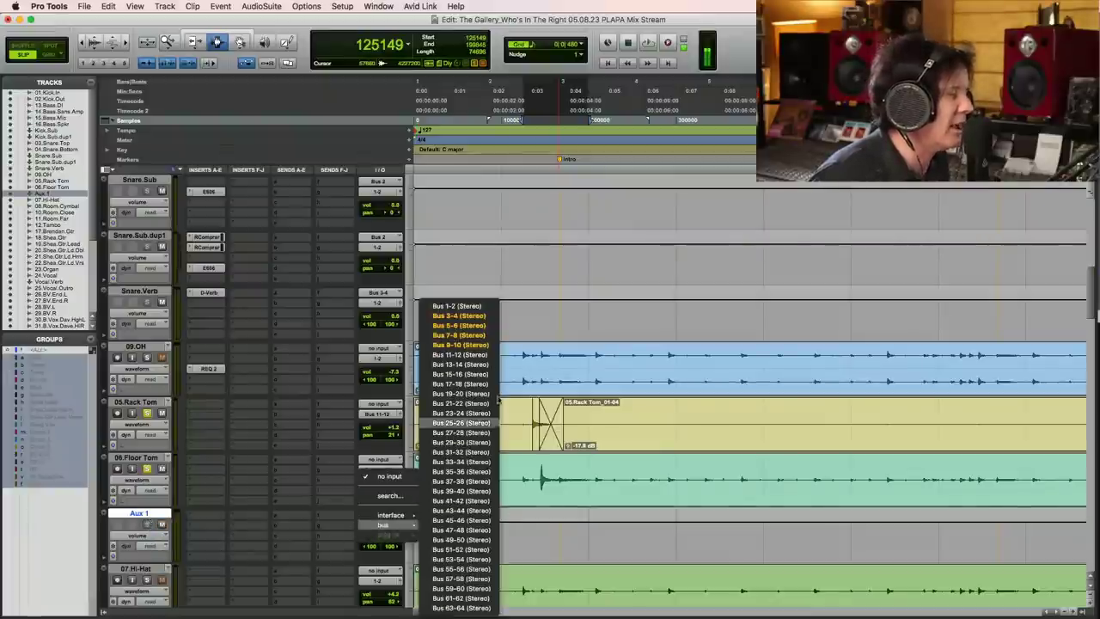
{"action": "left_click", "coordinate": [79, 472]}
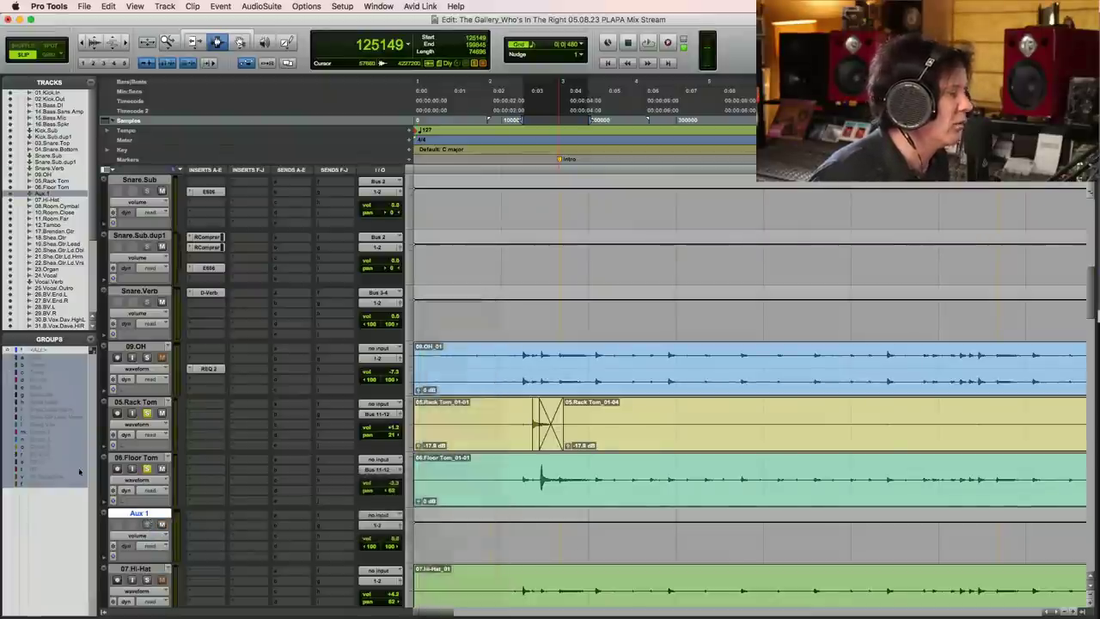
{"action": "double_click", "coordinate": [136, 513]}
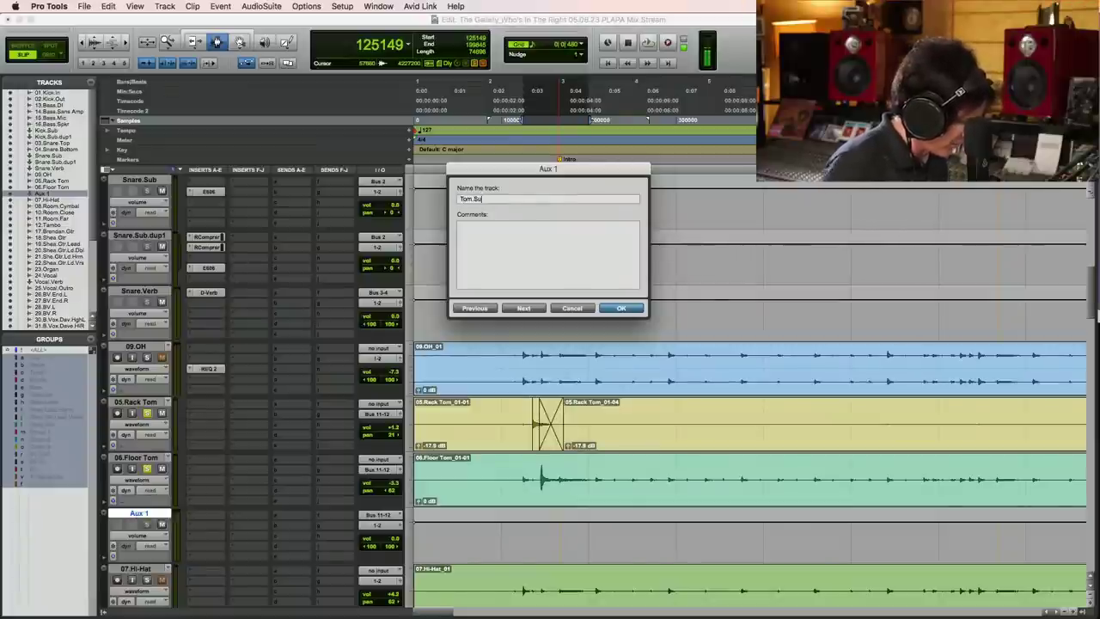
{"action": "key", "text": "Return"}
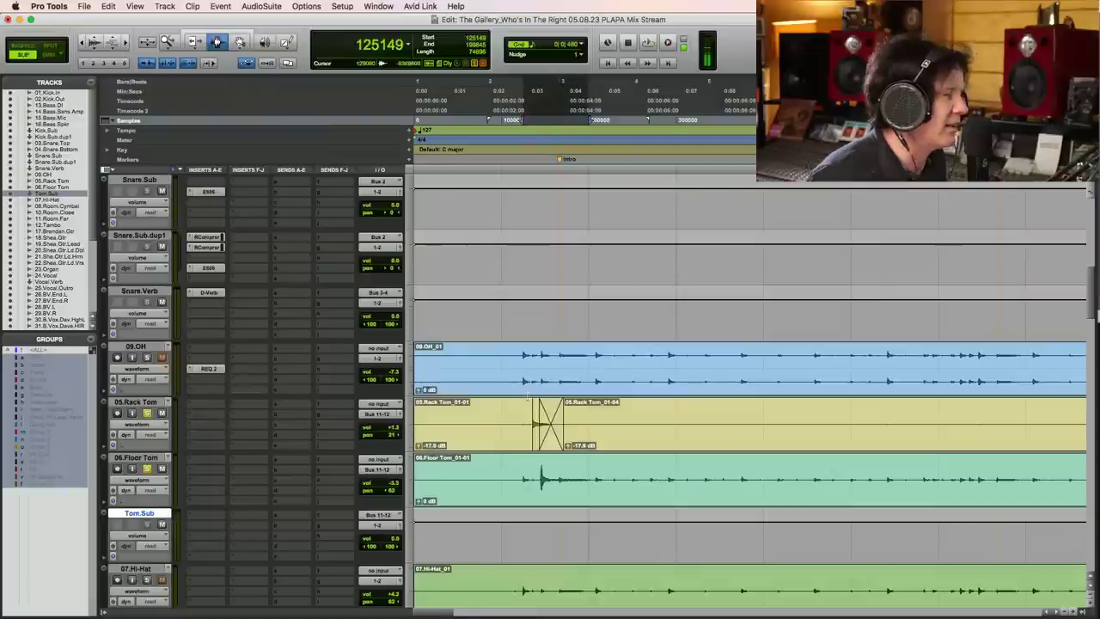
- Select the tom hits around the Intro marker across both tom tracks and play the selection through the submix
{"action": "left_click_drag", "start_coordinate": [529, 424], "coordinate": [582, 481]}
{"action": "key", "text": "space"}
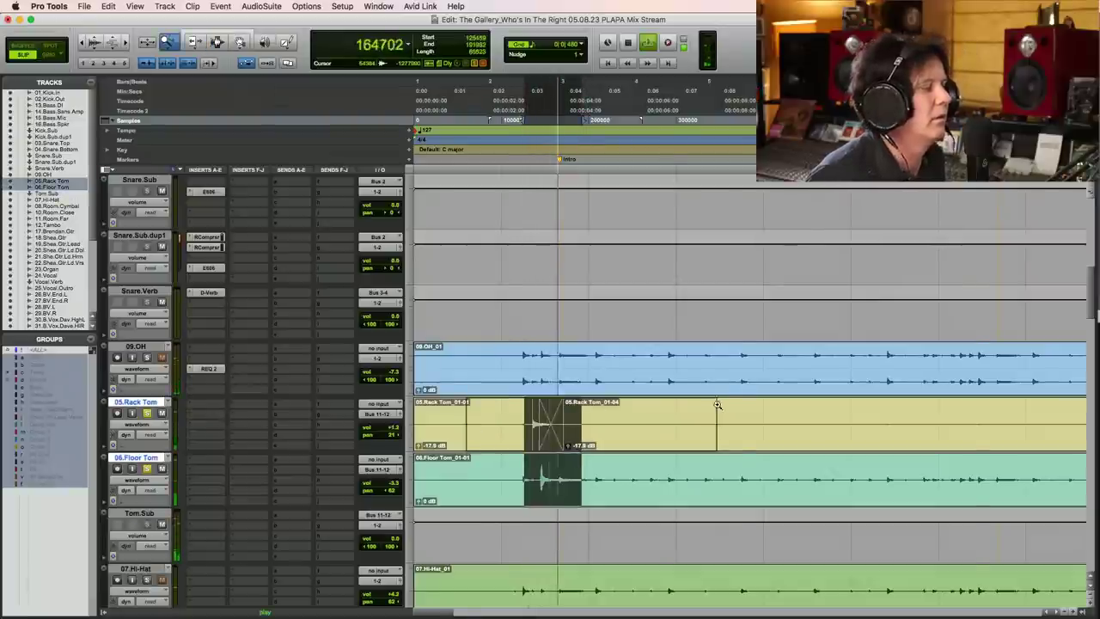
{"action": "left_click", "coordinate": [718, 404]}
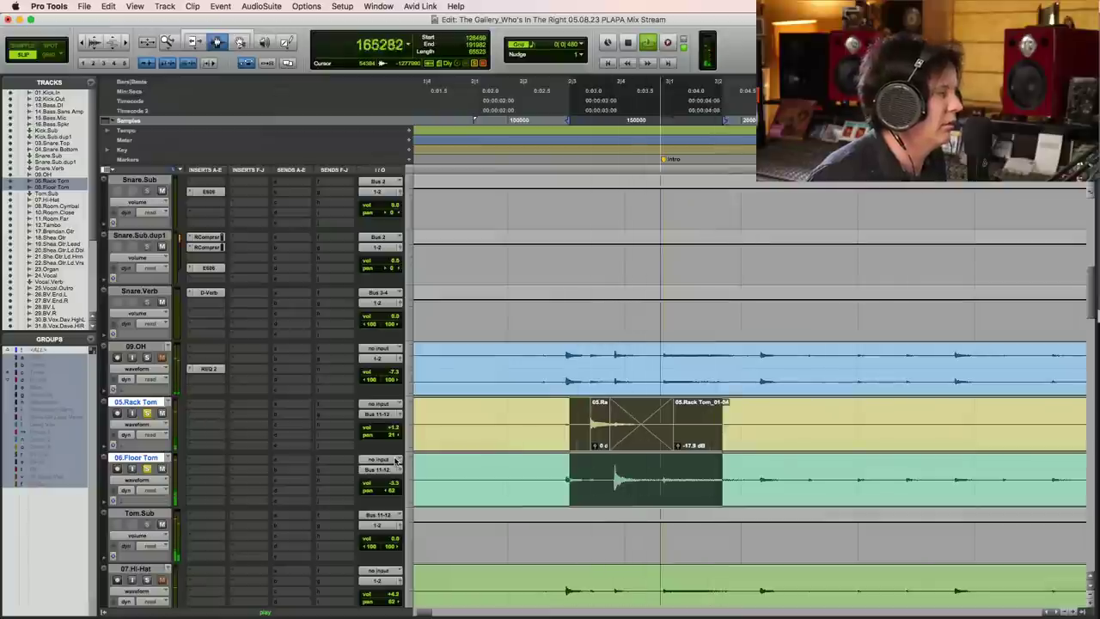
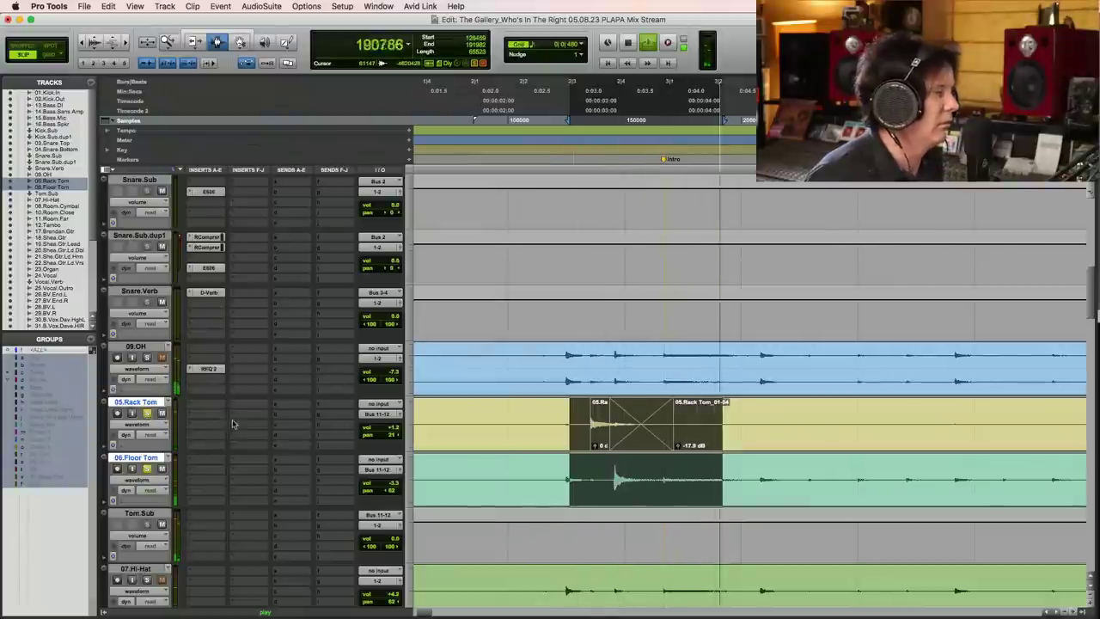
- Insert the mono FilterBank E606 EQ in the first insert slot of 05.Rack Tom
{"action": "left_click", "coordinate": [204, 407]}
{"action": "mouse_move", "coordinate": [206, 407]}
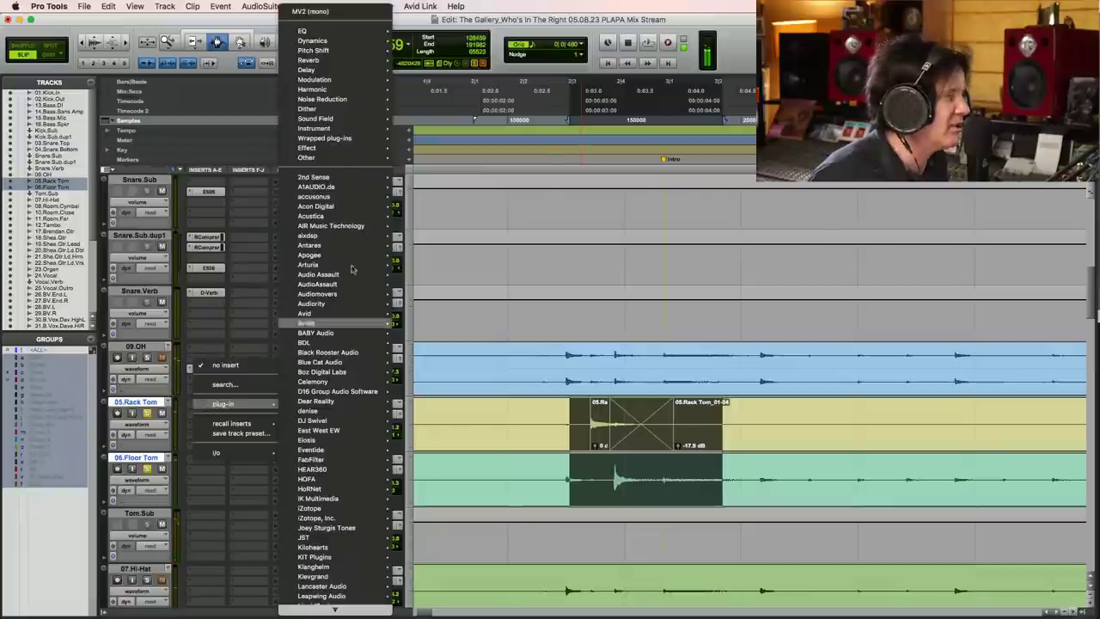
{"action": "mouse_move", "coordinate": [314, 31]}
{"action": "mouse_move", "coordinate": [474, 610]}
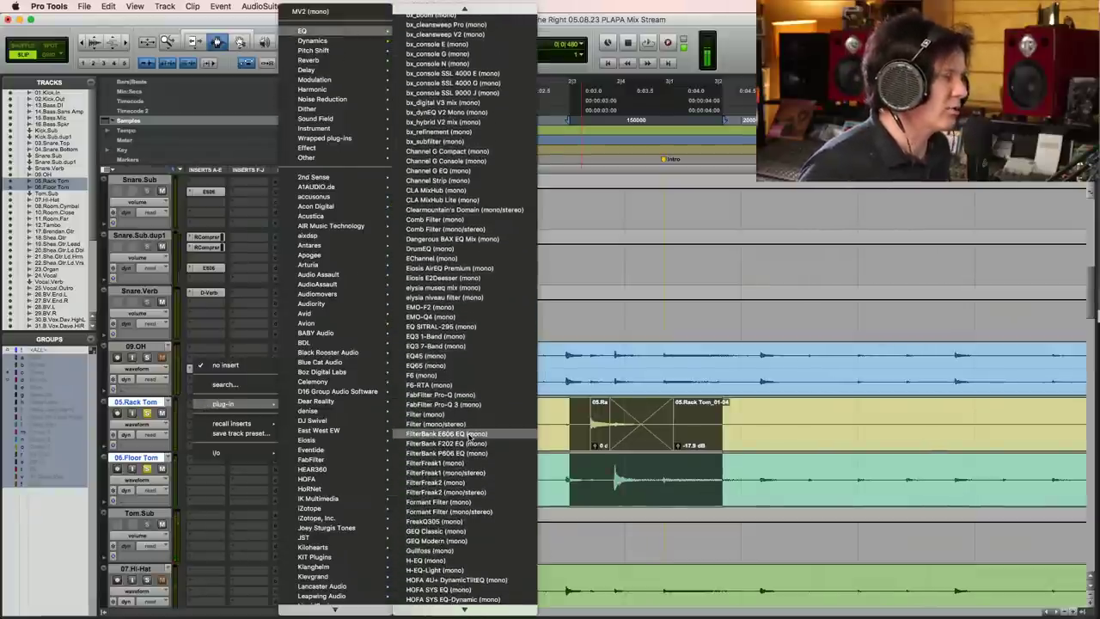
{"action": "left_click", "coordinate": [469, 434]}
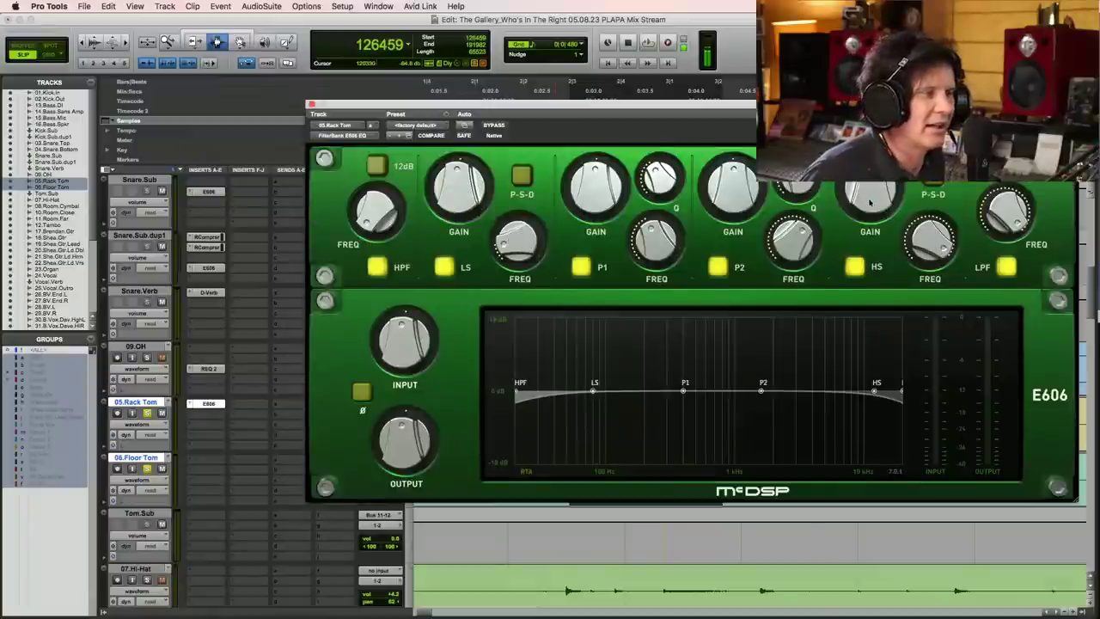
- Play the rack tom with the floor tom unsoloed and cut the low mids with the E606's P1 band
{"action": "key", "text": "space"}
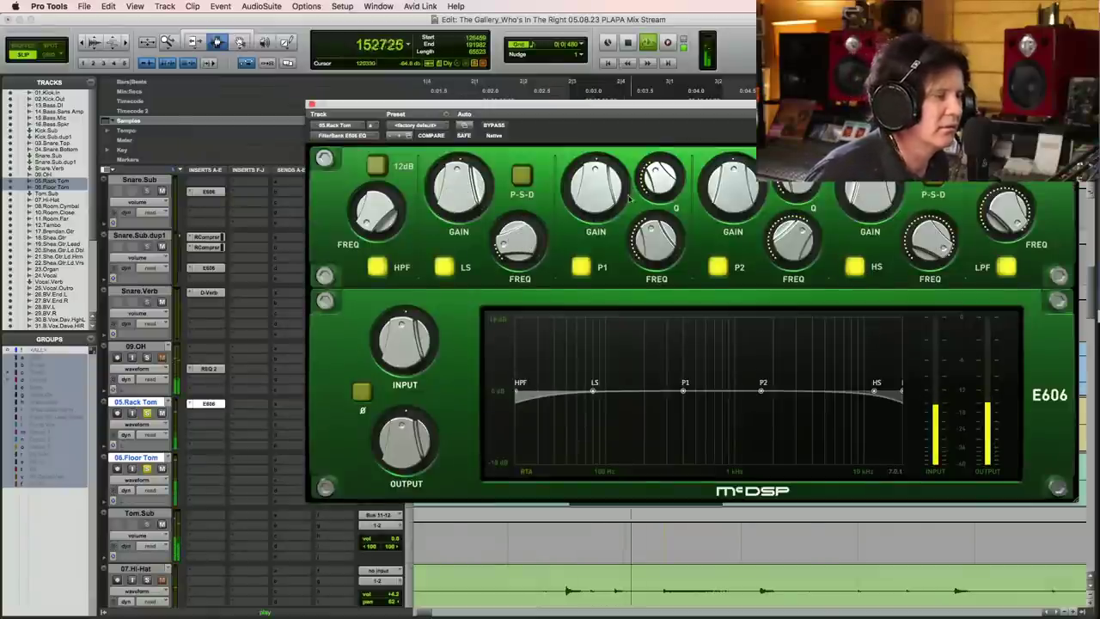
{"action": "left_click", "coordinate": [165, 479]}
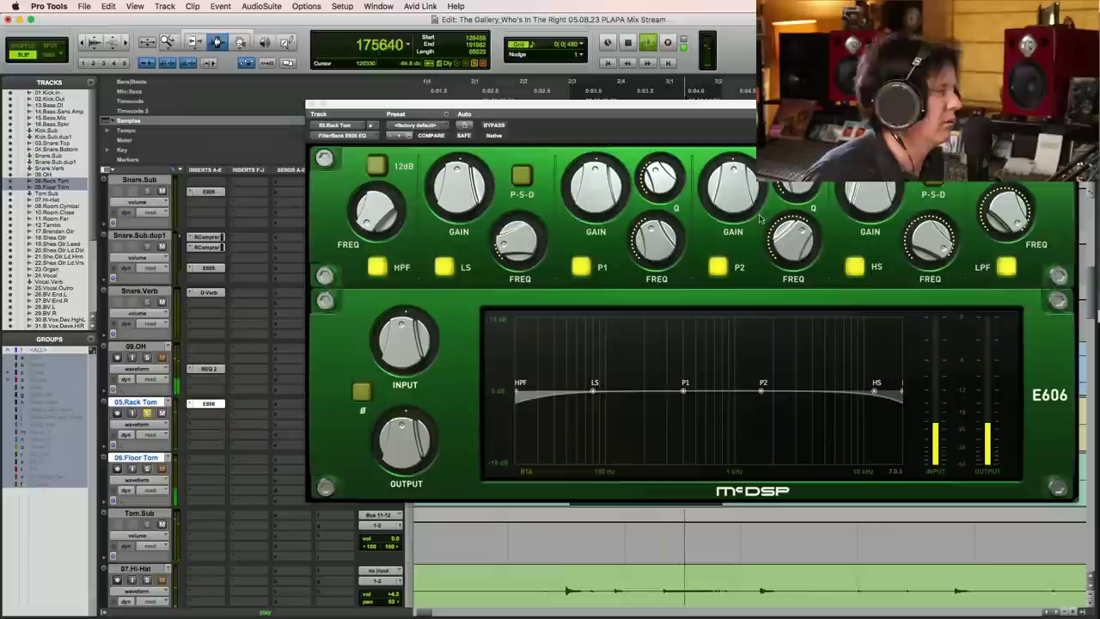
{"action": "left_click_drag", "start_coordinate": [641, 235], "coordinate": [654, 237]}
{"action": "left_click_drag", "start_coordinate": [587, 191], "coordinate": [581, 221]}
{"action": "scroll", "coordinate": [584, 207], "scroll_direction": "down", "scroll_amount": 3}
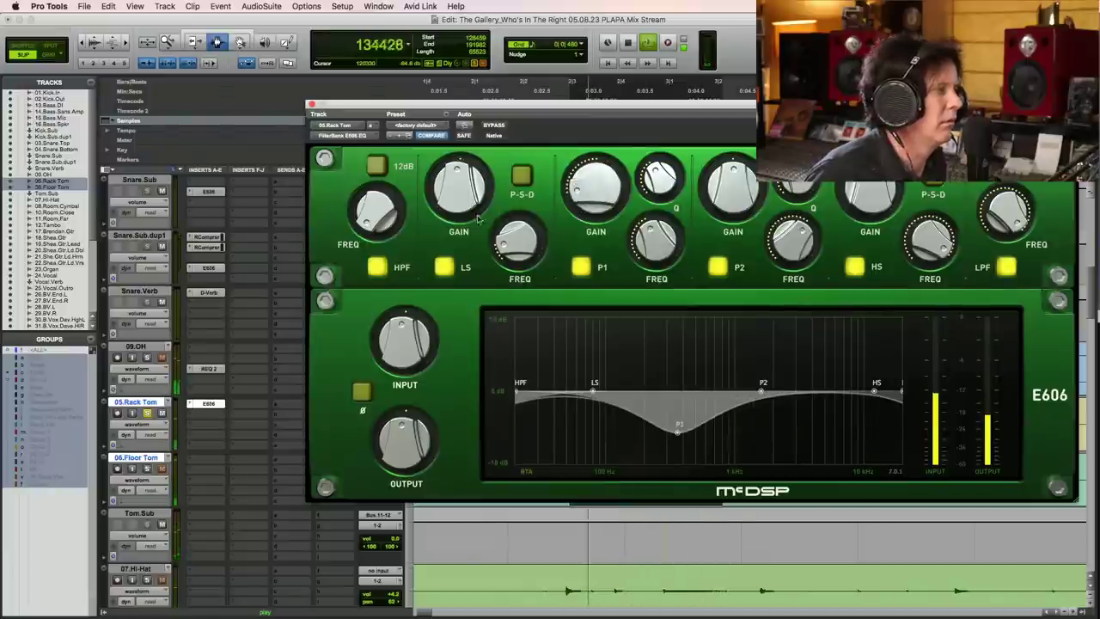
- Boost the E606's low shelf and raise its high-pass frequency, comparing the rack tom against bypass
{"action": "left_click_drag", "start_coordinate": [471, 196], "coordinate": [468, 173]}
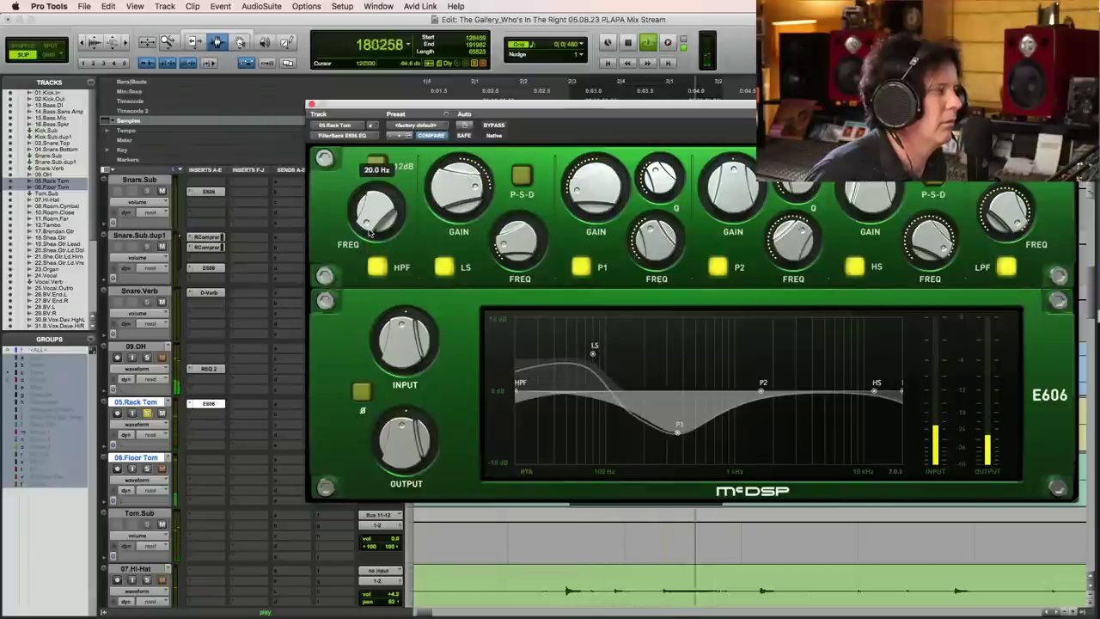
{"action": "left_click_drag", "start_coordinate": [369, 232], "coordinate": [371, 217]}
{"action": "mouse_move", "coordinate": [435, 191]}
{"action": "left_mouse_down"}
{"action": "mouse_move", "coordinate": [424, 177]}
{"action": "mouse_move", "coordinate": [448, 188]}
{"action": "left_mouse_up"}
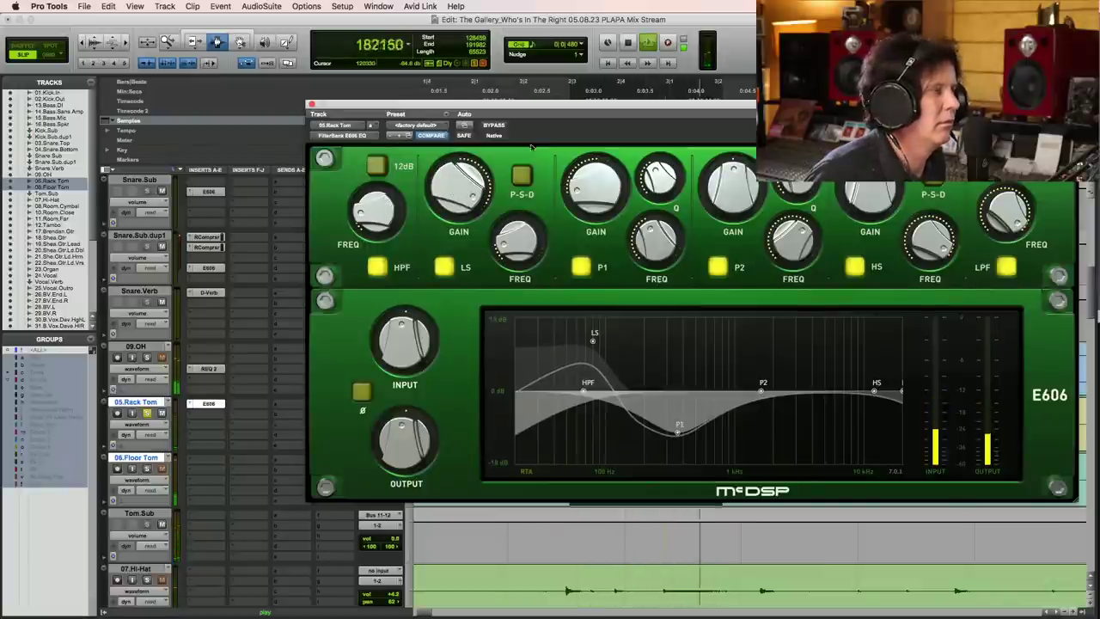
{"action": "left_click", "coordinate": [504, 128]}
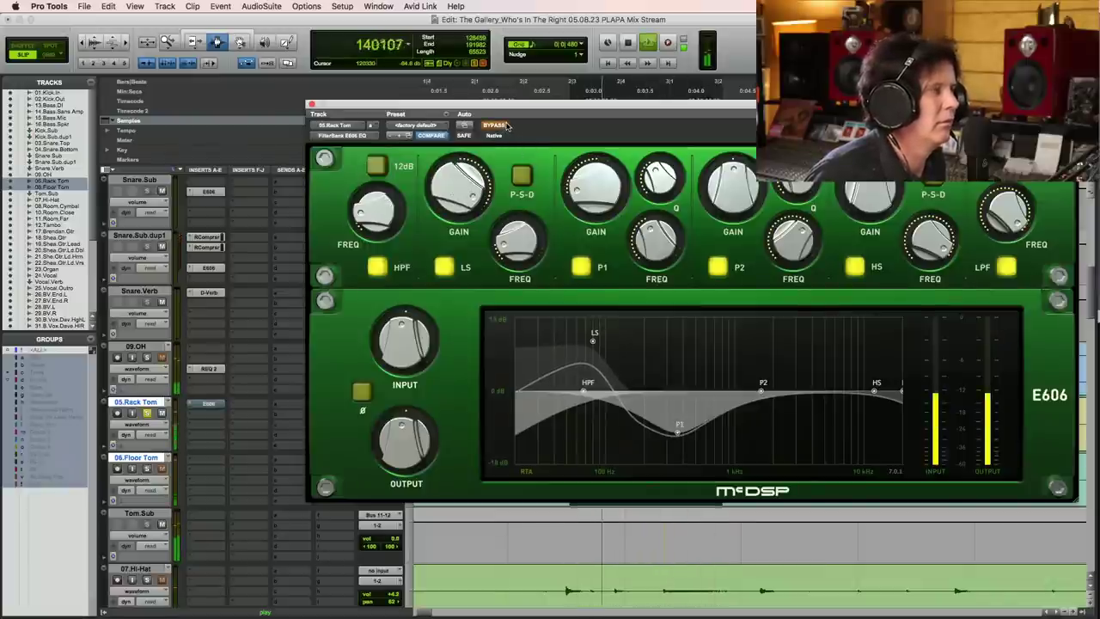
{"action": "left_click", "coordinate": [504, 126]}
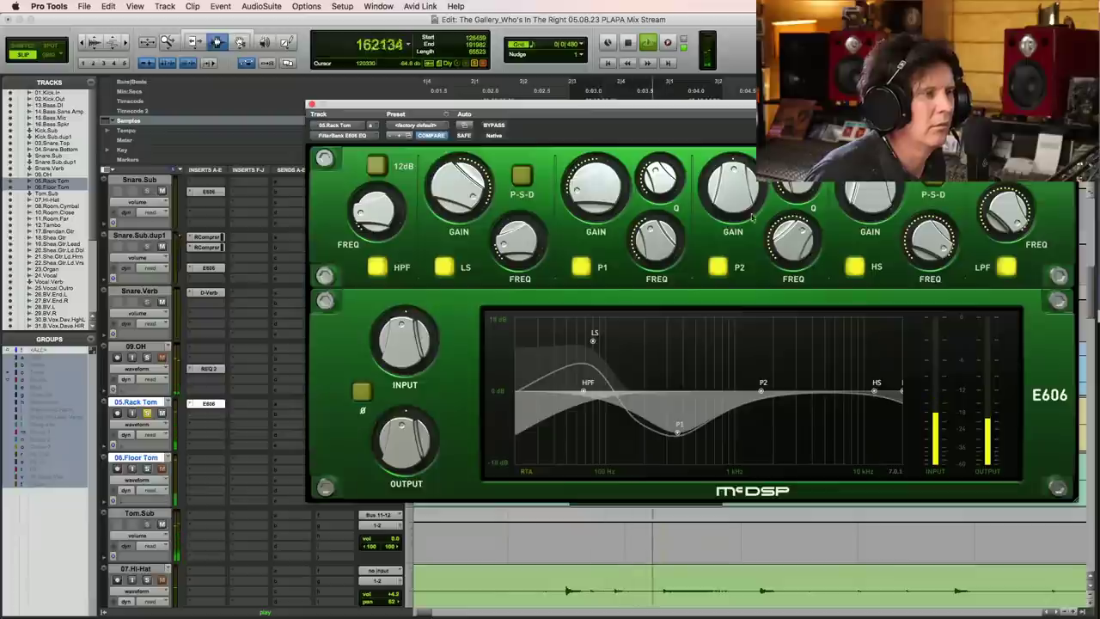
- Boost the E606's P2 band at 3097.1 Hz on the rack tom and compare against bypass
{"action": "left_click_drag", "start_coordinate": [727, 183], "coordinate": [728, 155]}
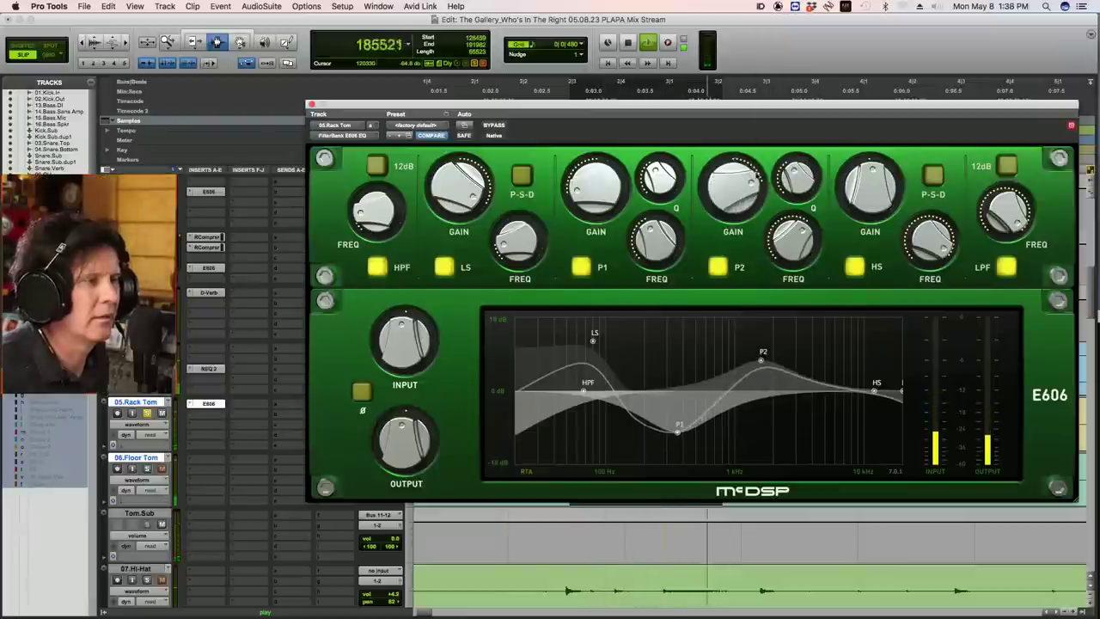
{"action": "mouse_move", "coordinate": [792, 239]}
{"action": "left_click_drag", "start_coordinate": [792, 239], "coordinate": [794, 227]}
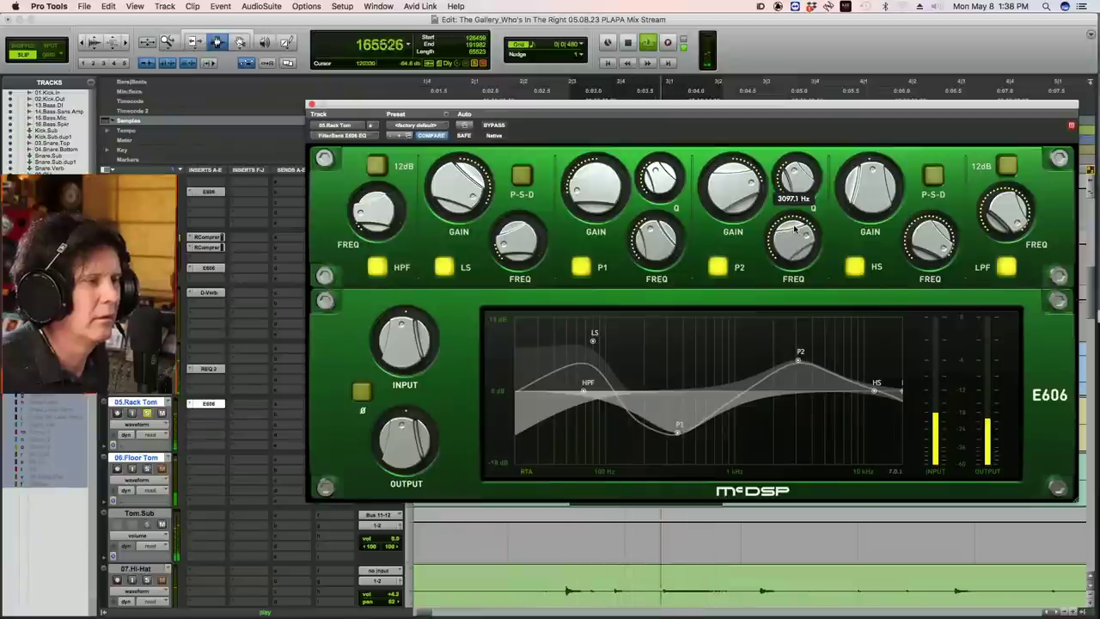
{"action": "left_click", "coordinate": [504, 126]}
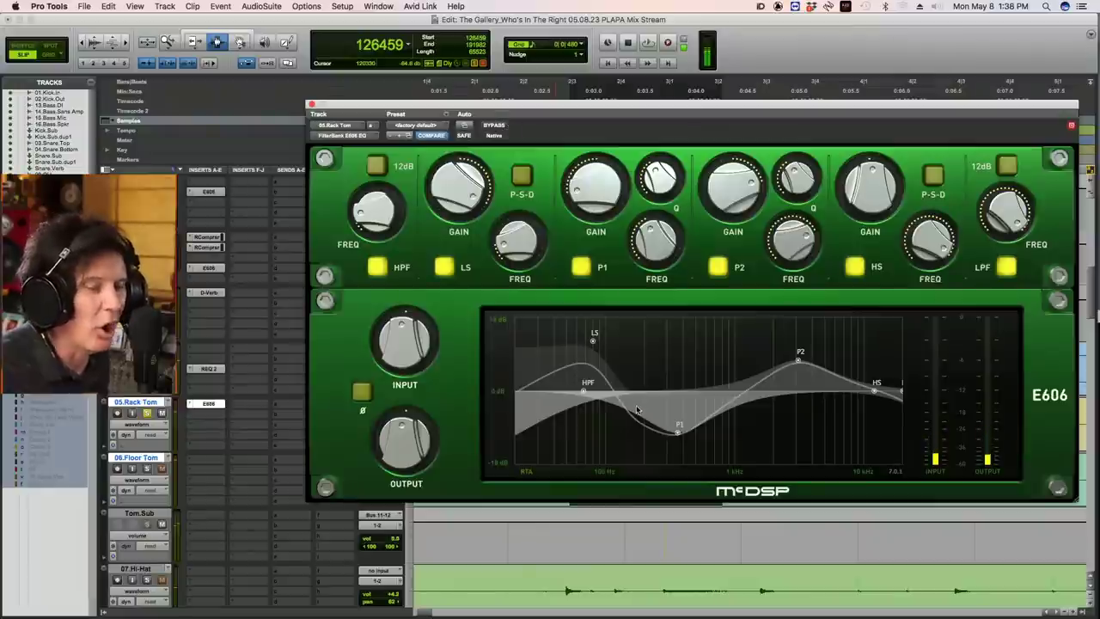
- Copy the rack tom's E606 insert to 06.Floor Tom, start playback with the drums soloed, and close the plug-in window
{"action": "left_click", "coordinate": [209, 404]}
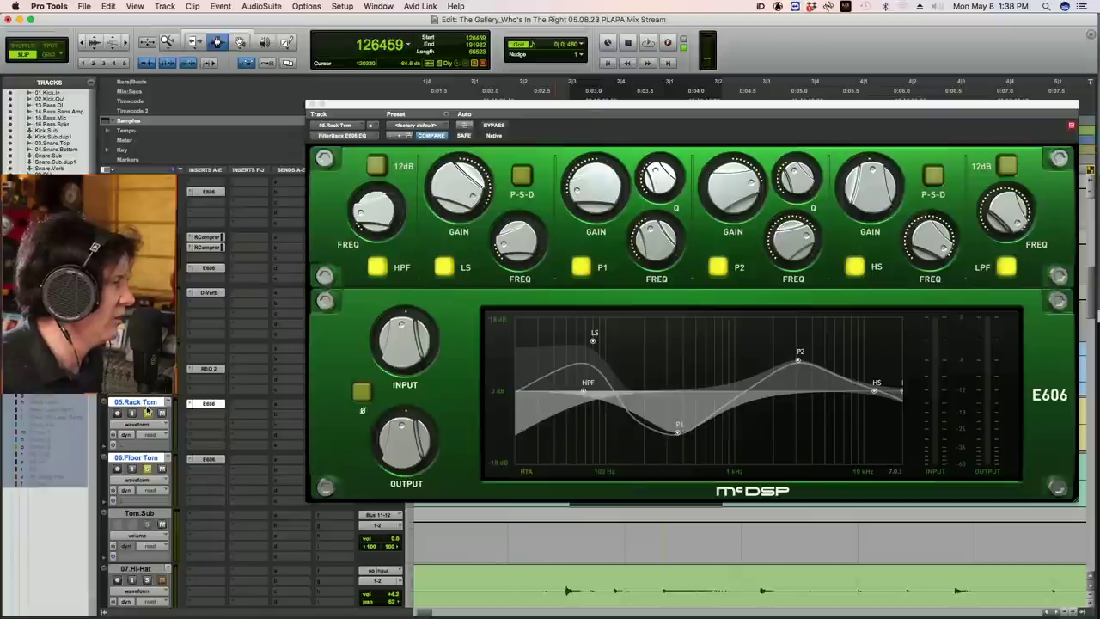
{"action": "key", "text": "space"}
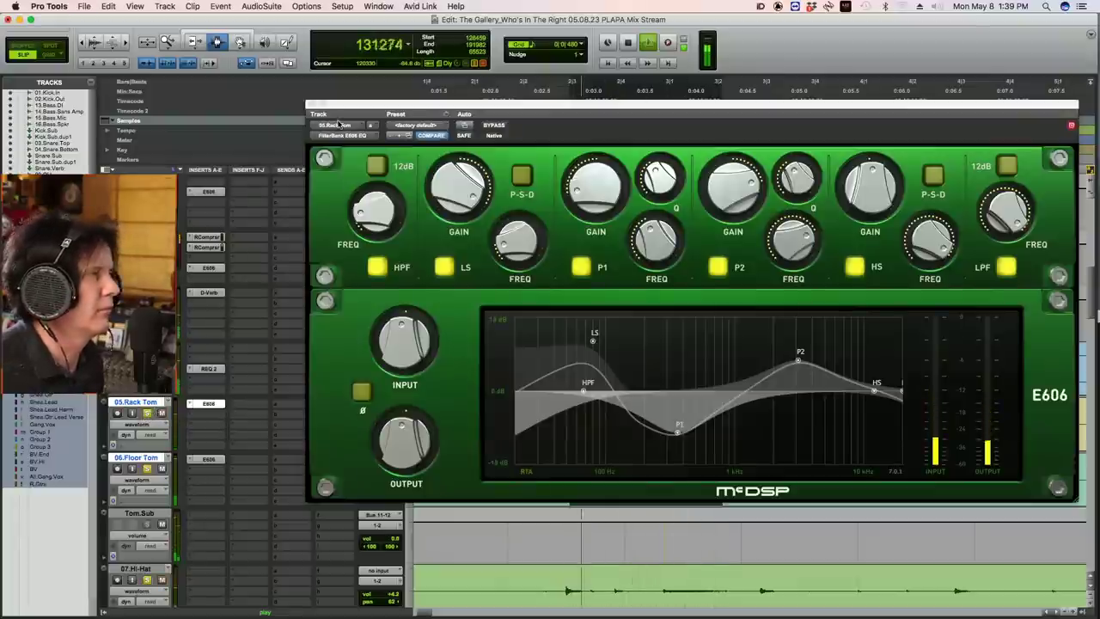
{"action": "left_click", "coordinate": [312, 106]}
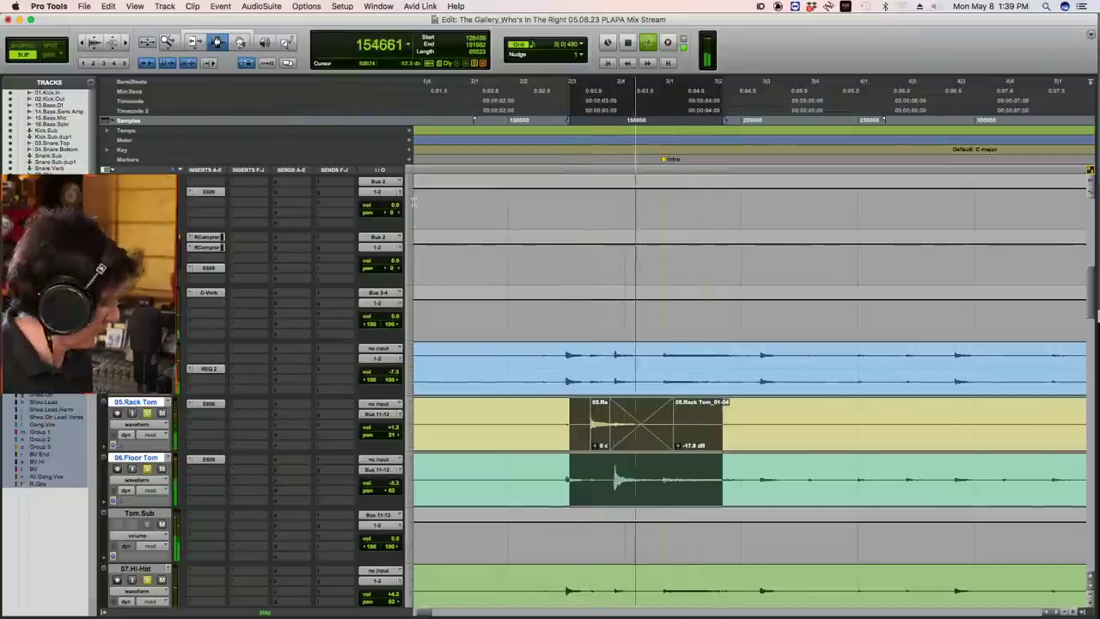
- Audition the equalized toms with the full drum kit, starting playback just before the opening tom fill
{"action": "key", "text": "super+bracketleft"}
{"action": "key", "text": "super+bracketleft"}
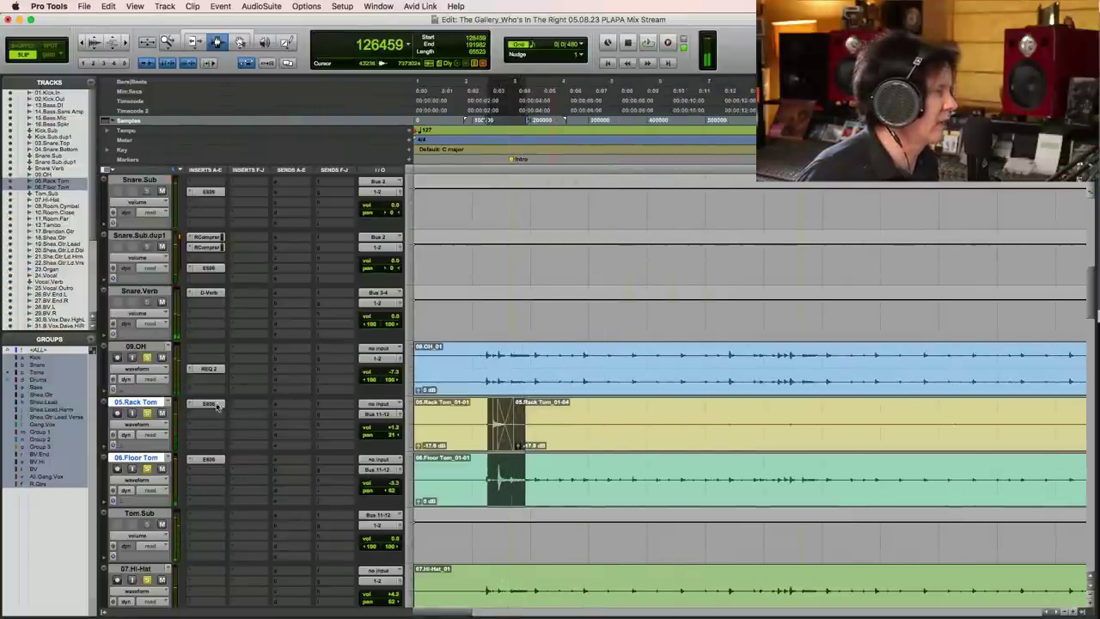
{"action": "key", "text": "space"}
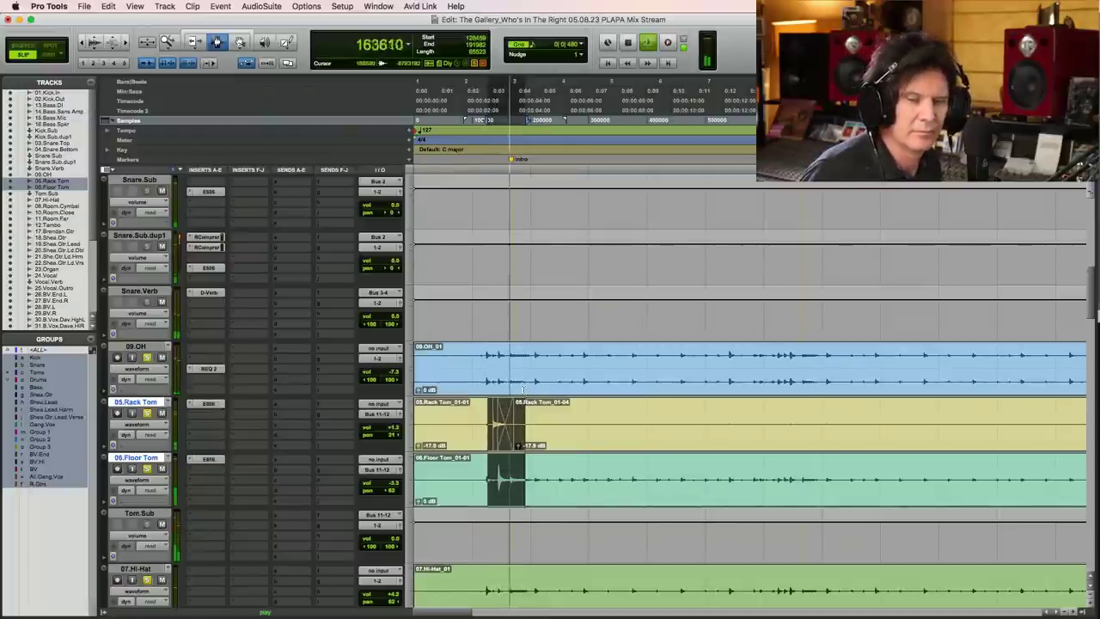
{"action": "key", "text": "space"}
{"action": "left_click", "coordinate": [478, 367]}
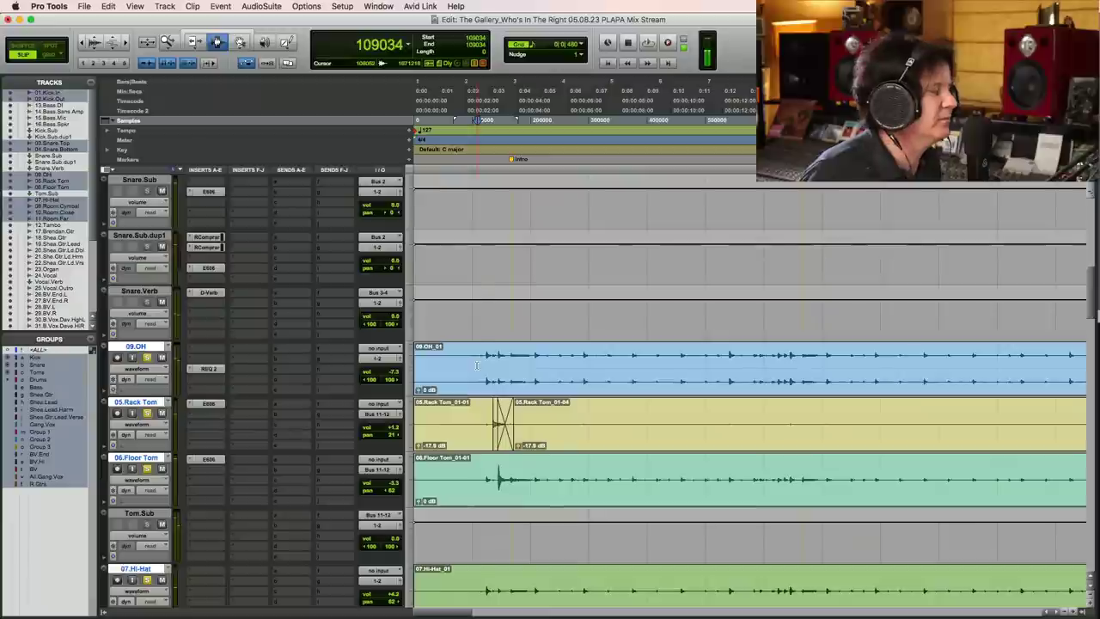
{"action": "key", "text": "space"}
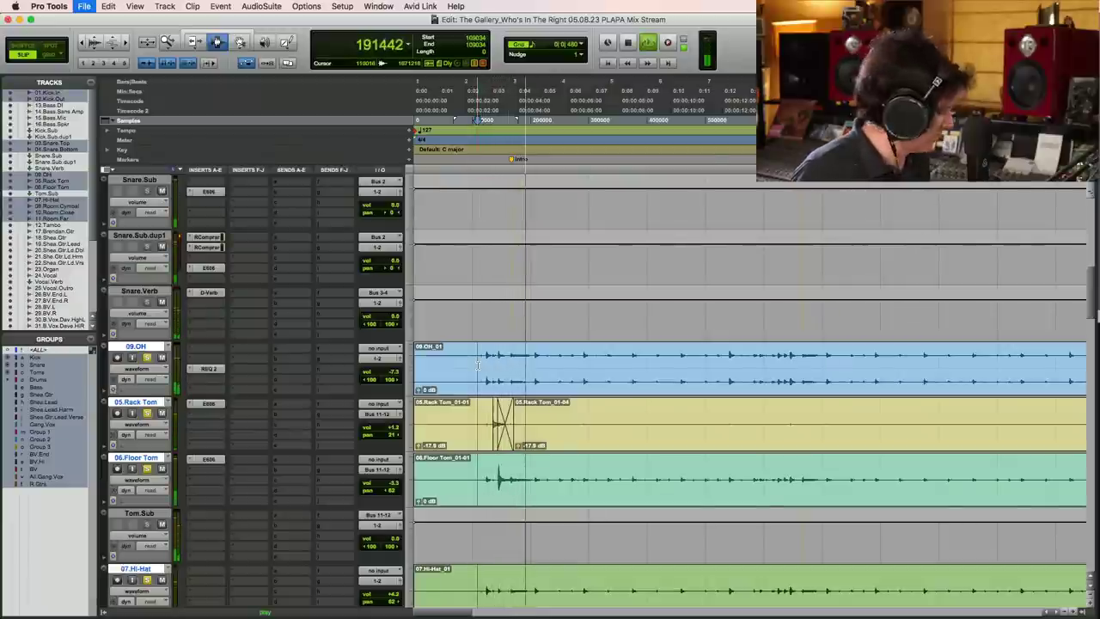
- Stop playback and play the drums from just before the Re-Intro / Bridge marker, where the toms carry the groove
{"action": "key", "text": "super+bracketleft"}
{"action": "key", "text": "super+bracketleft"}
{"action": "key", "text": "super+bracketleft"}
{"action": "key", "text": "space"}
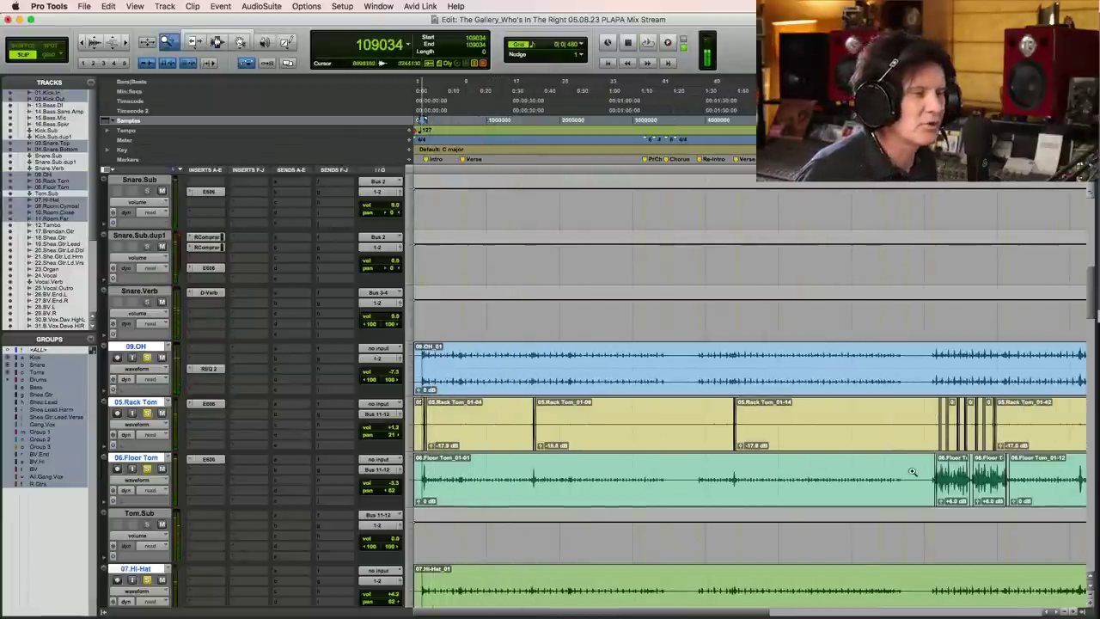
{"action": "key", "text": "super+bracketright"}
{"action": "key", "text": "super+bracketright"}
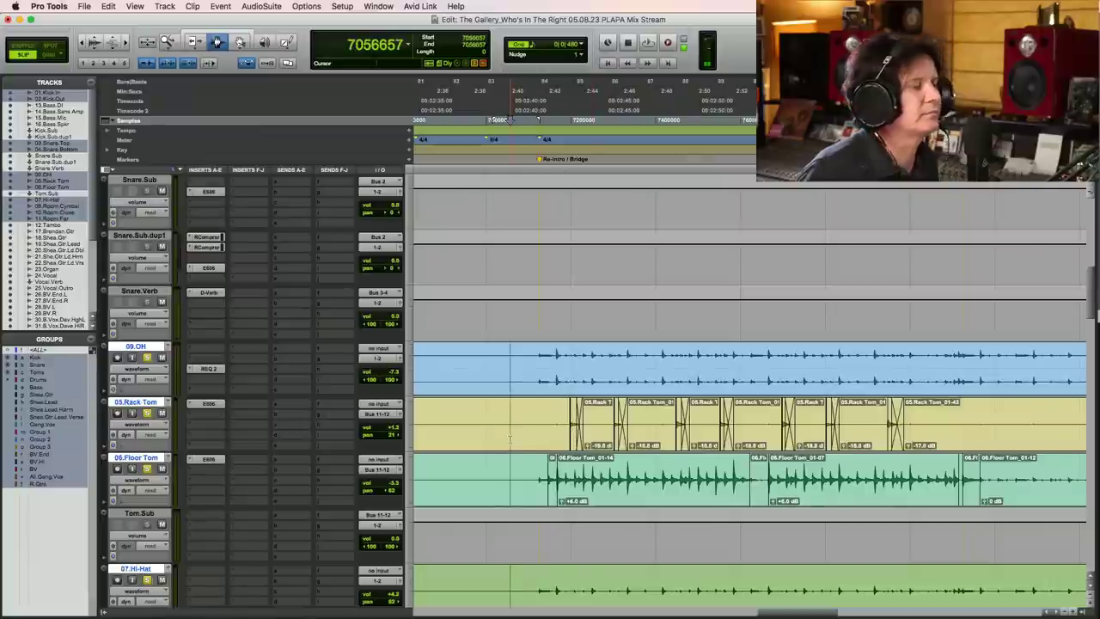
{"action": "key", "text": "space"}
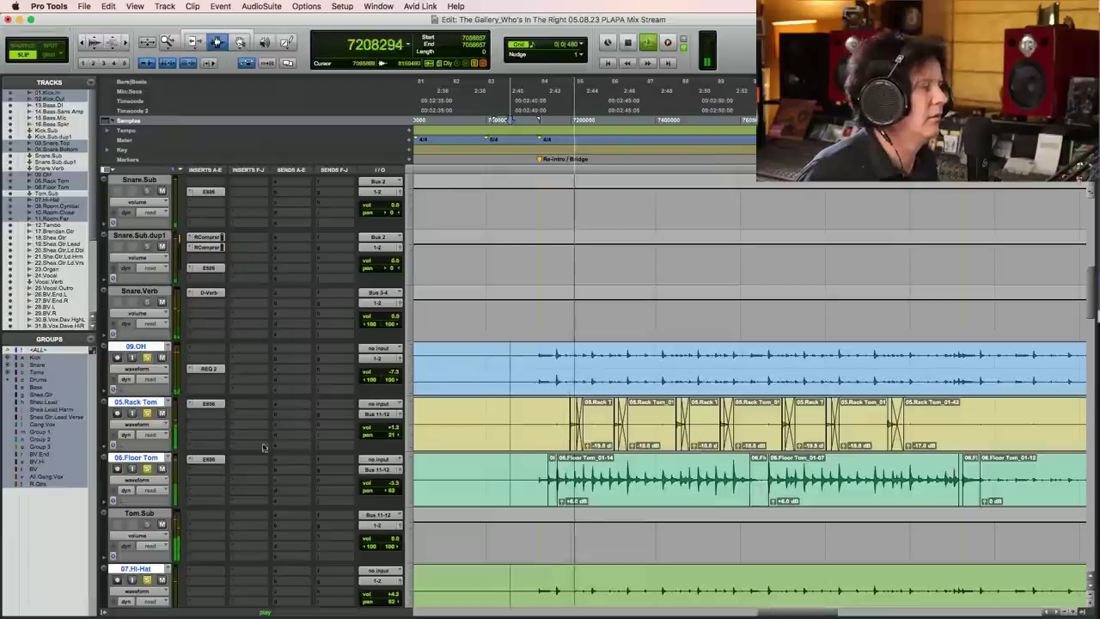
- Save the session while the bridge tom section plays
{"action": "key", "text": "super+s"}
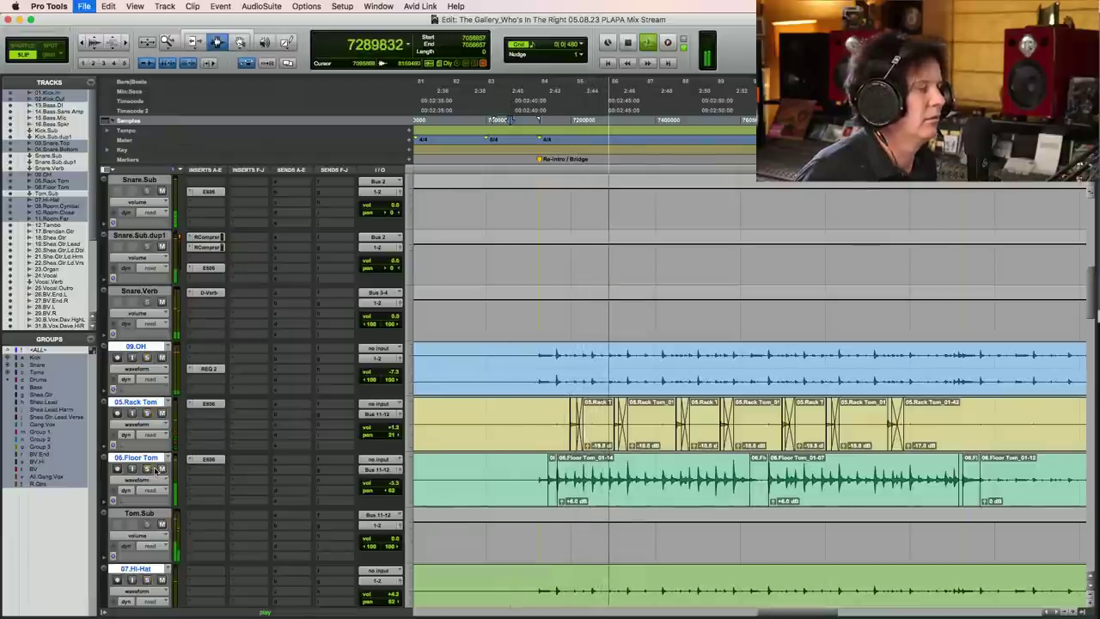
{"action": "key", "text": "super+s"}
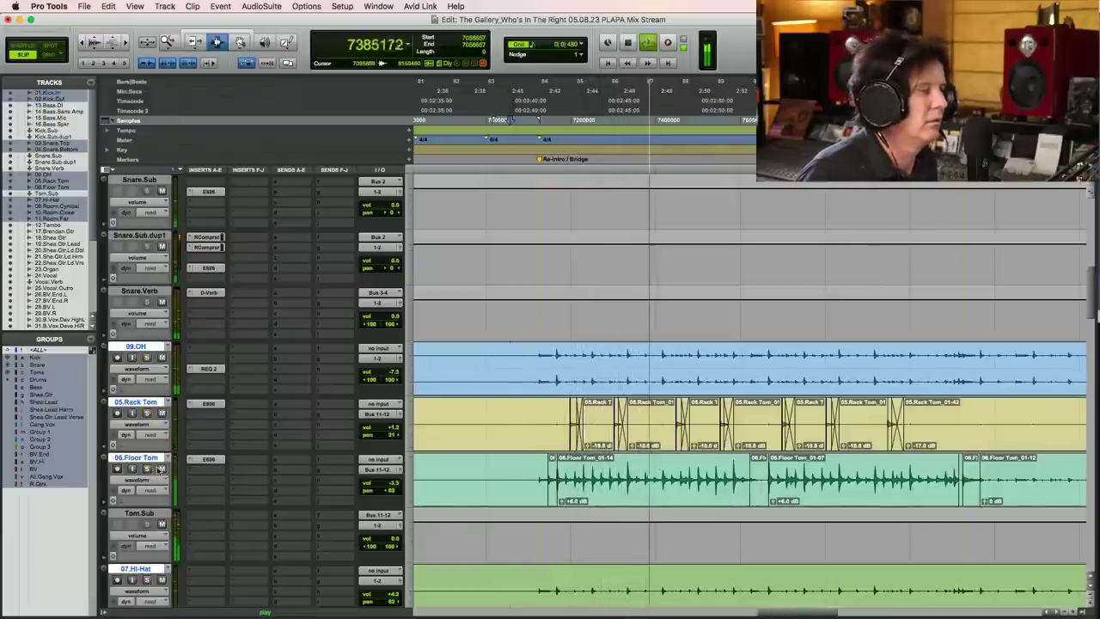
{"action": "key", "text": "super+s"}
{"action": "key", "text": "super+bracketleft"}
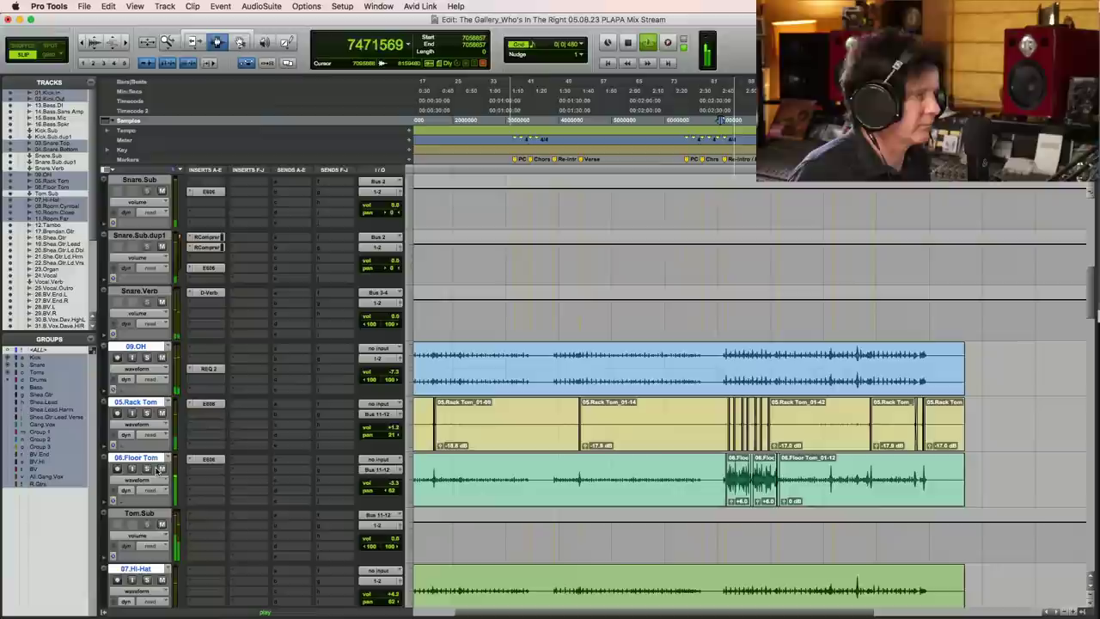
- Let the bridge play through to the Pre-Chorus marker, saving the session along the way, and stop playback
{"action": "key", "text": "super+bracketright"}
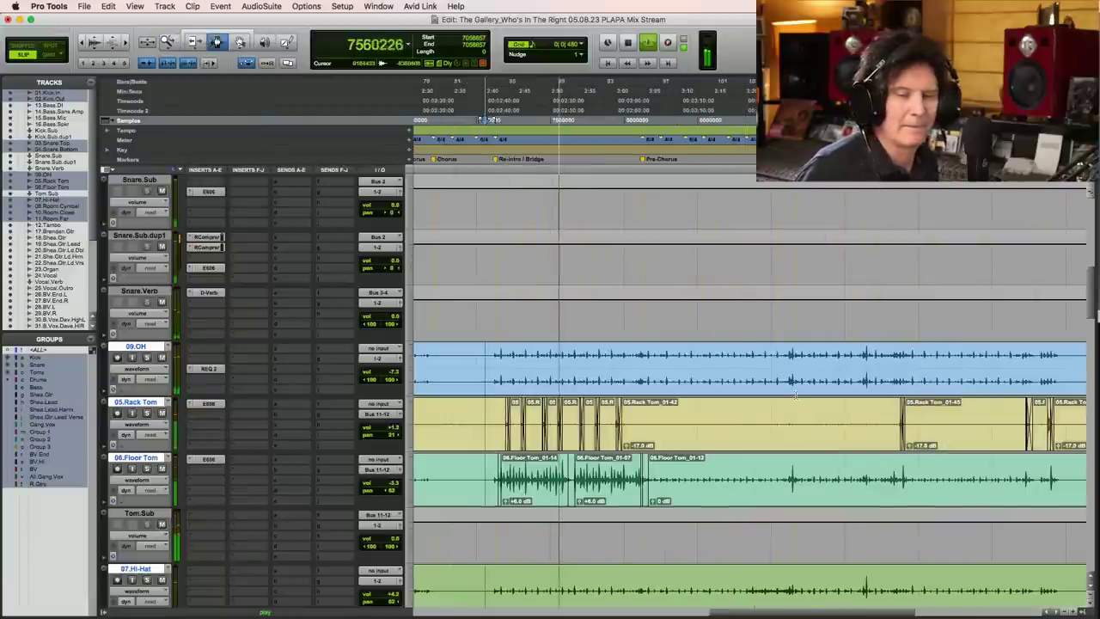
{"action": "key", "text": "super+s"}
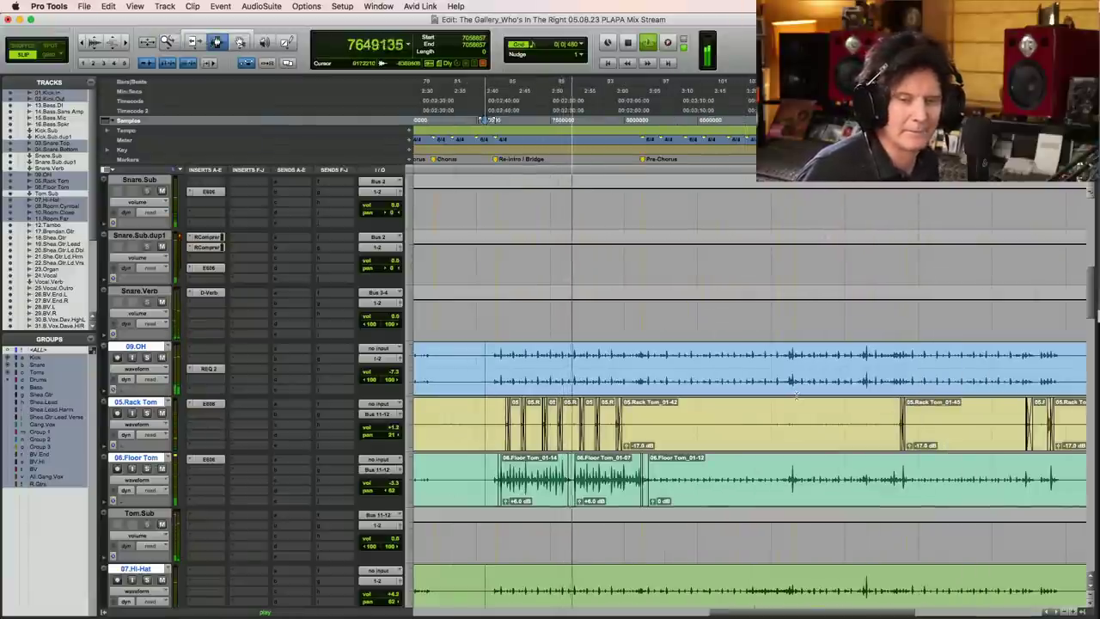
{"action": "key", "text": "super+s"}
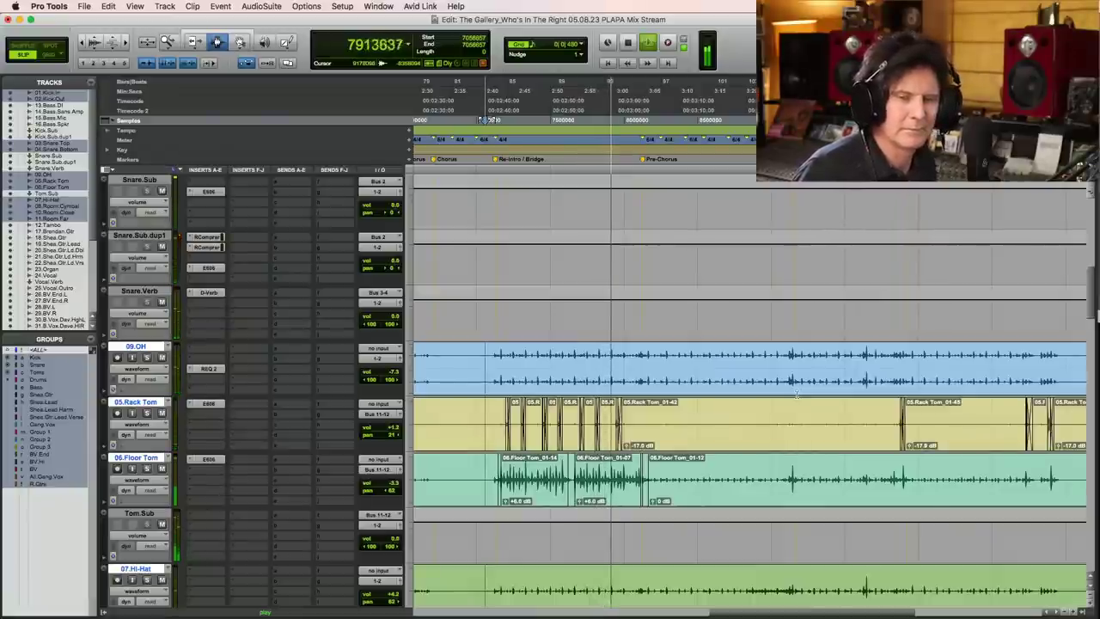
{"action": "key", "text": "super+s"}
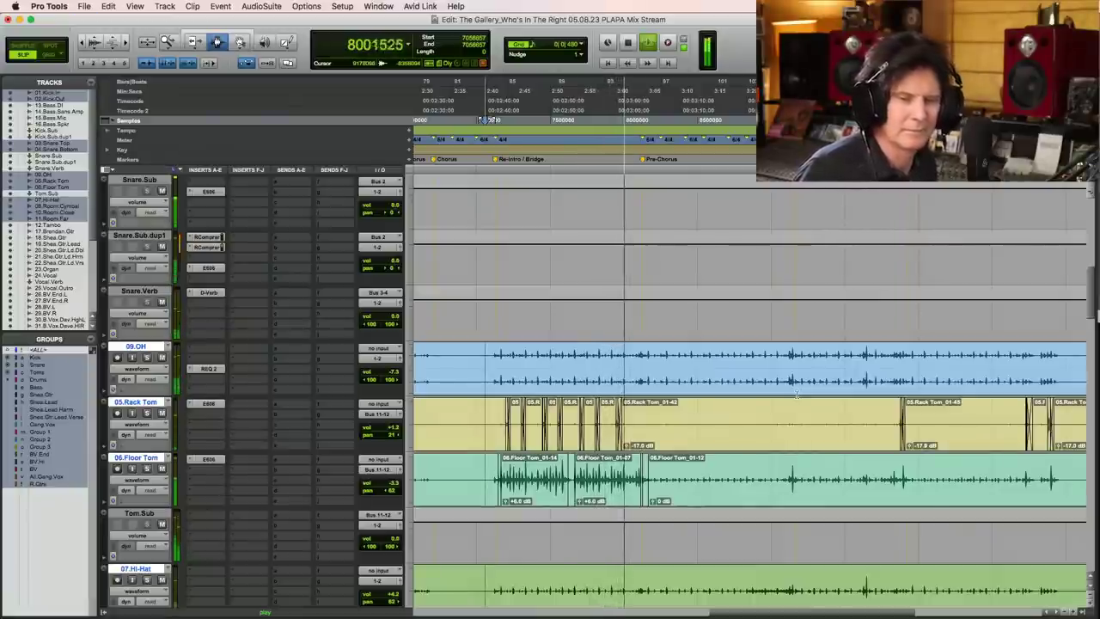
{"action": "key", "text": "super+s"}
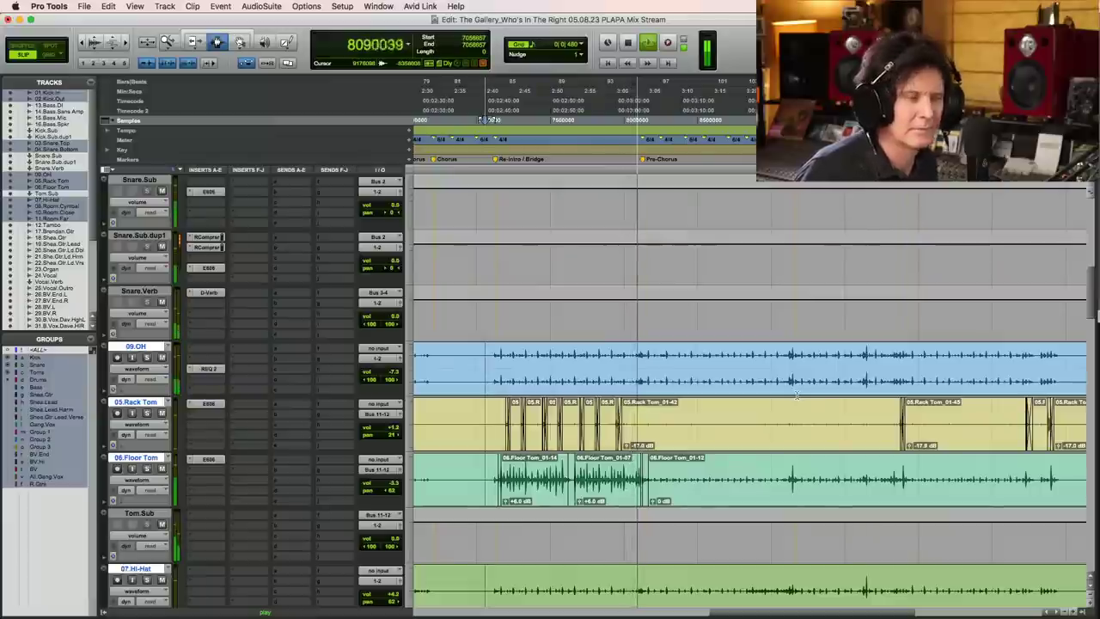
{"action": "key", "text": "space"}
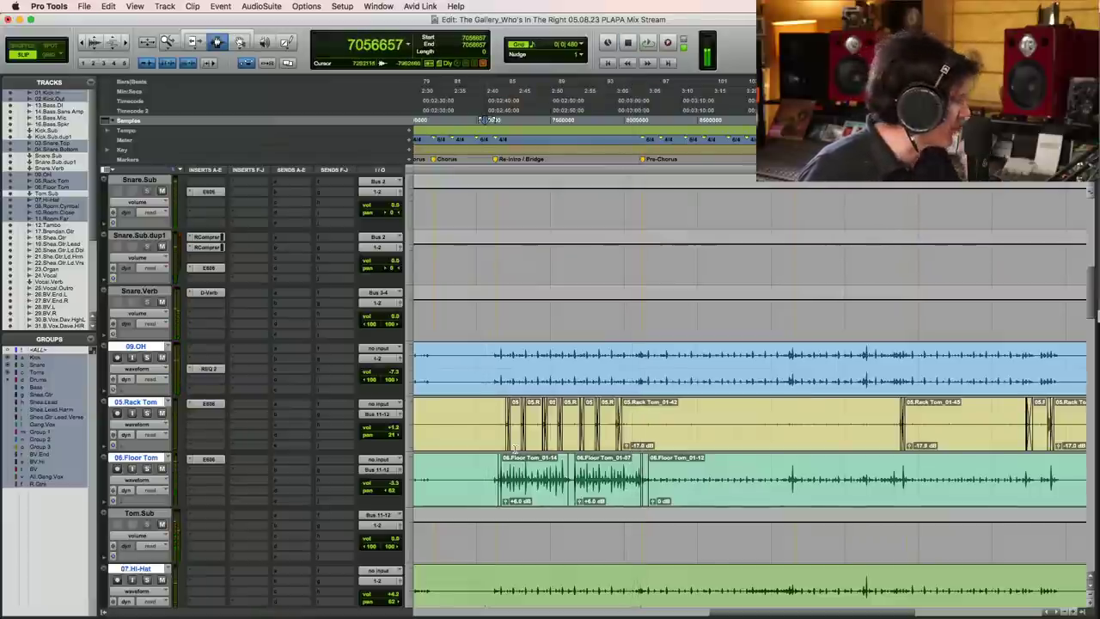
{"action": "left_click", "coordinate": [492, 473]}
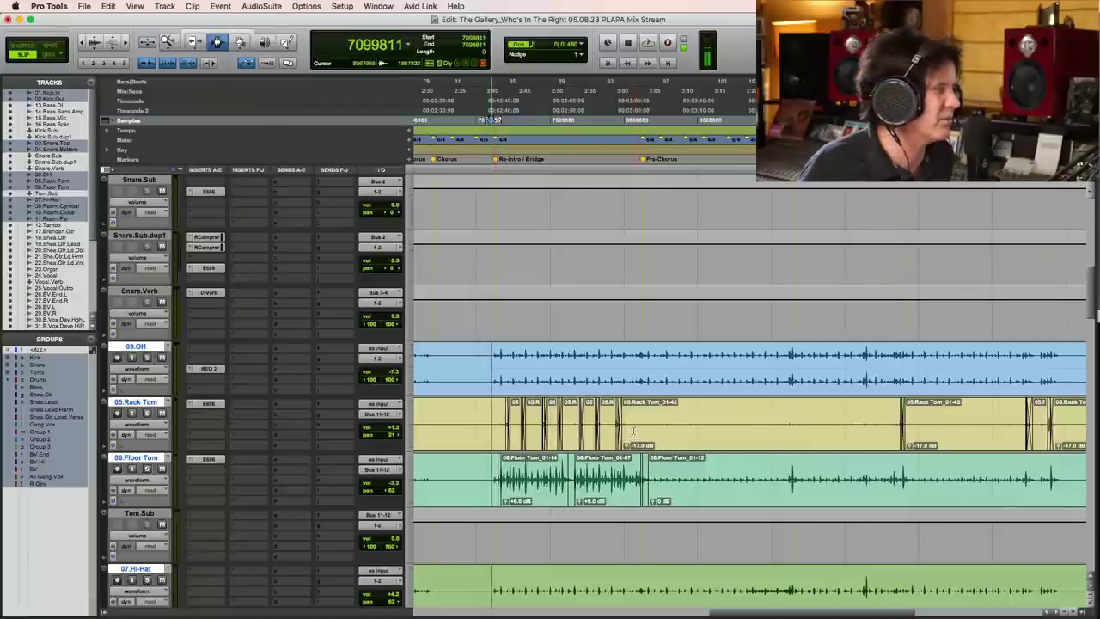
{"action": "left_click", "coordinate": [481, 369]}
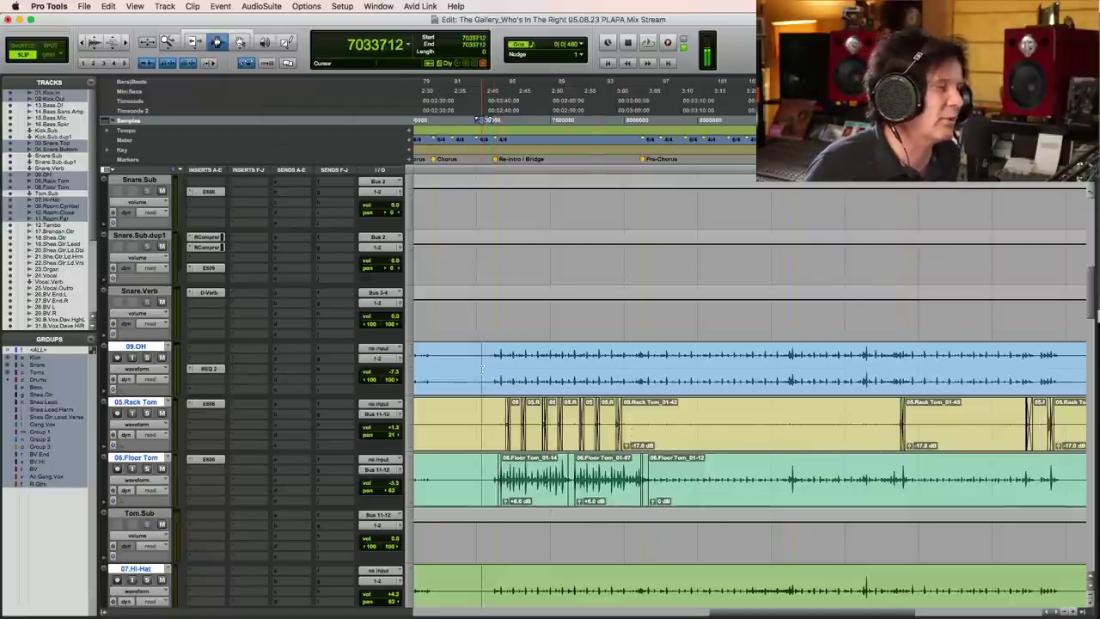
{"action": "left_click", "coordinate": [480, 370]}
{"action": "left_click", "coordinate": [489, 370]}
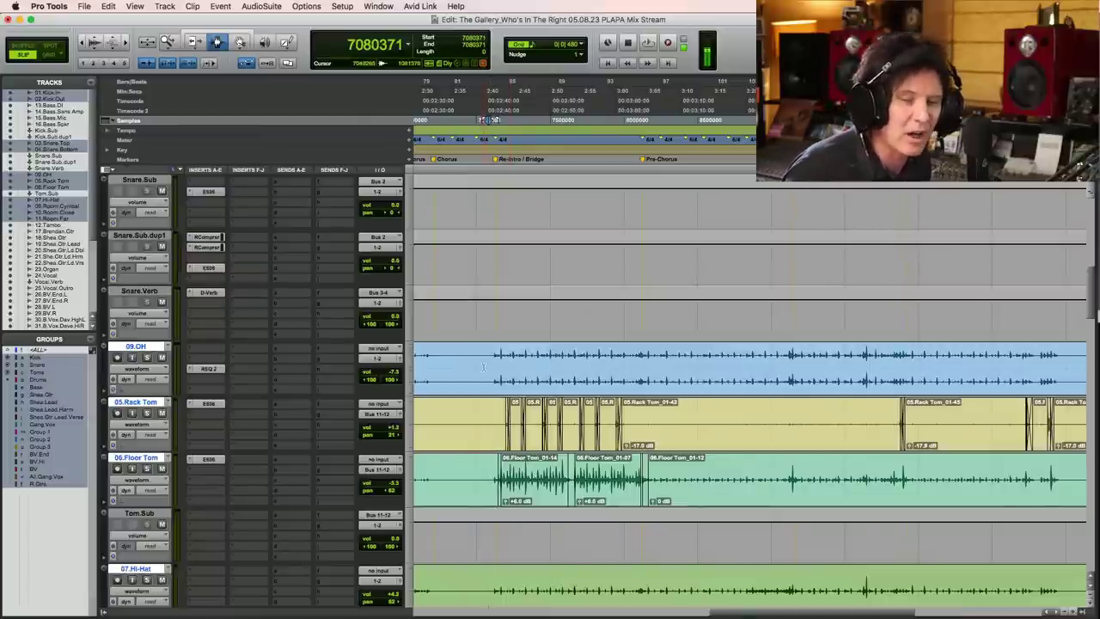
{"action": "left_click", "coordinate": [480, 368]}
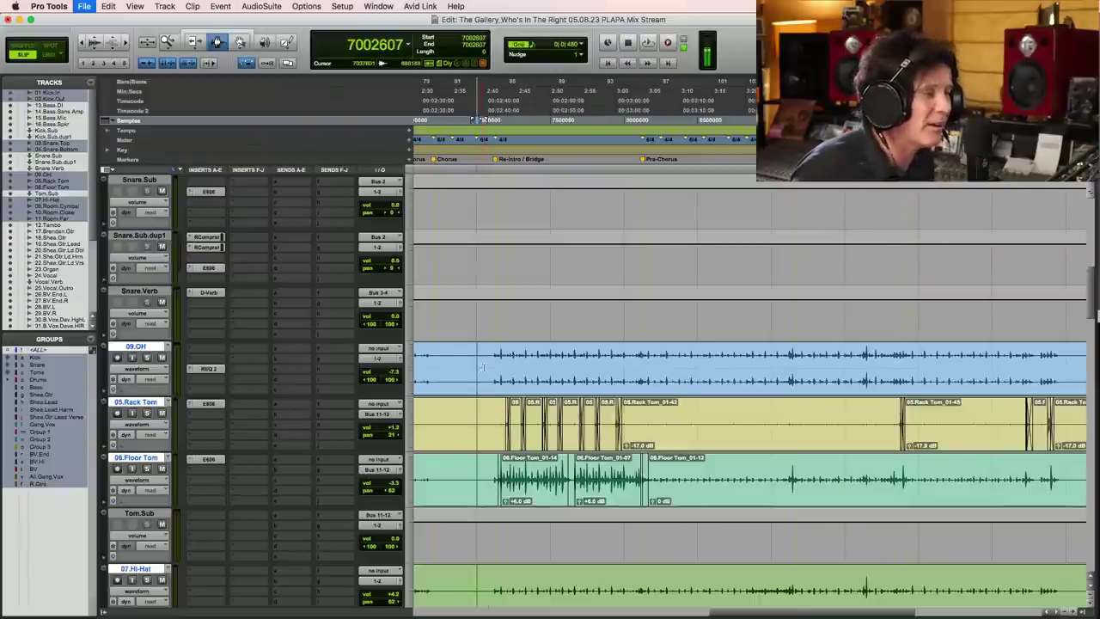
{"action": "left_click", "coordinate": [485, 368]}
- Play from just before the Re-Intro / Bridge marker, solo the drum tracks during playback, and save the session after stopping
{"action": "left_click", "coordinate": [491, 367]}
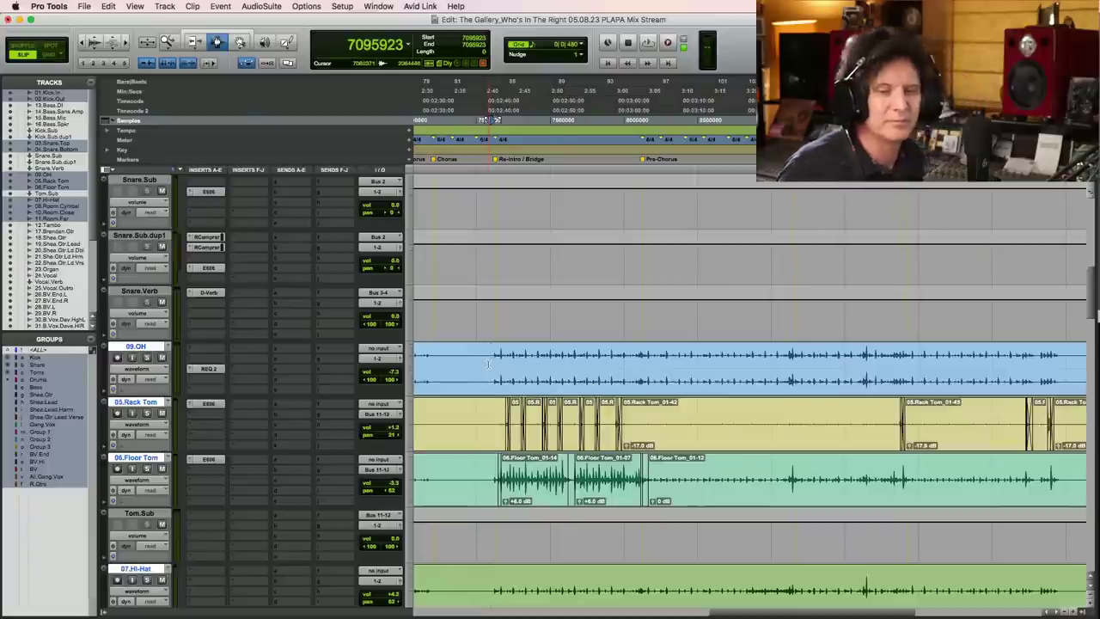
{"action": "key", "text": "space"}
{"action": "key", "text": "super+bracketright"}
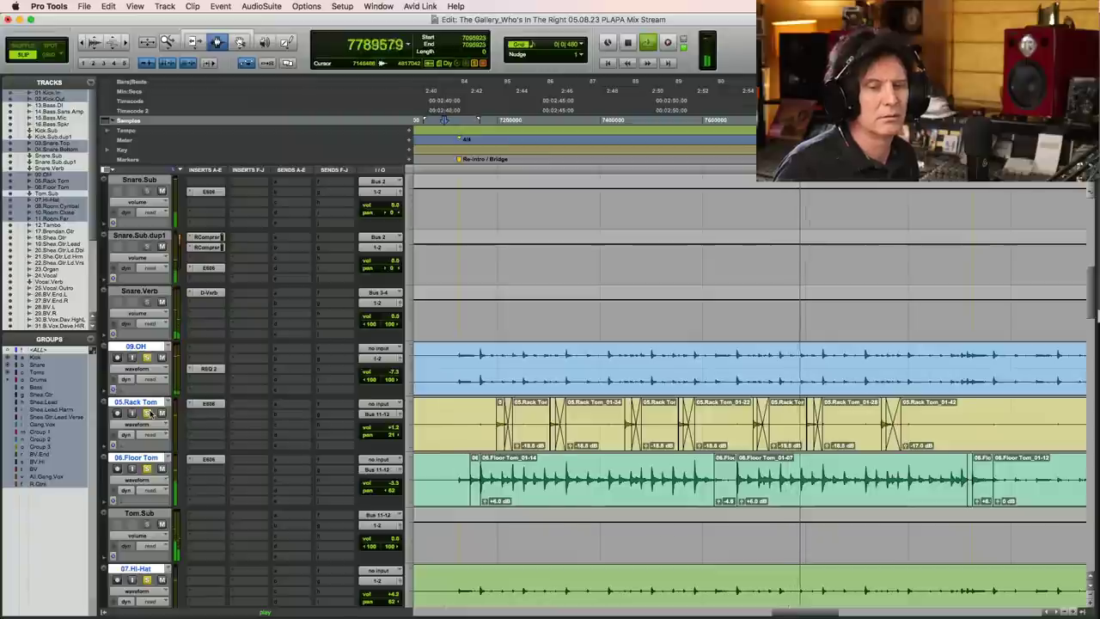
{"action": "key", "text": "space"}
{"action": "key", "text": "super+s"}
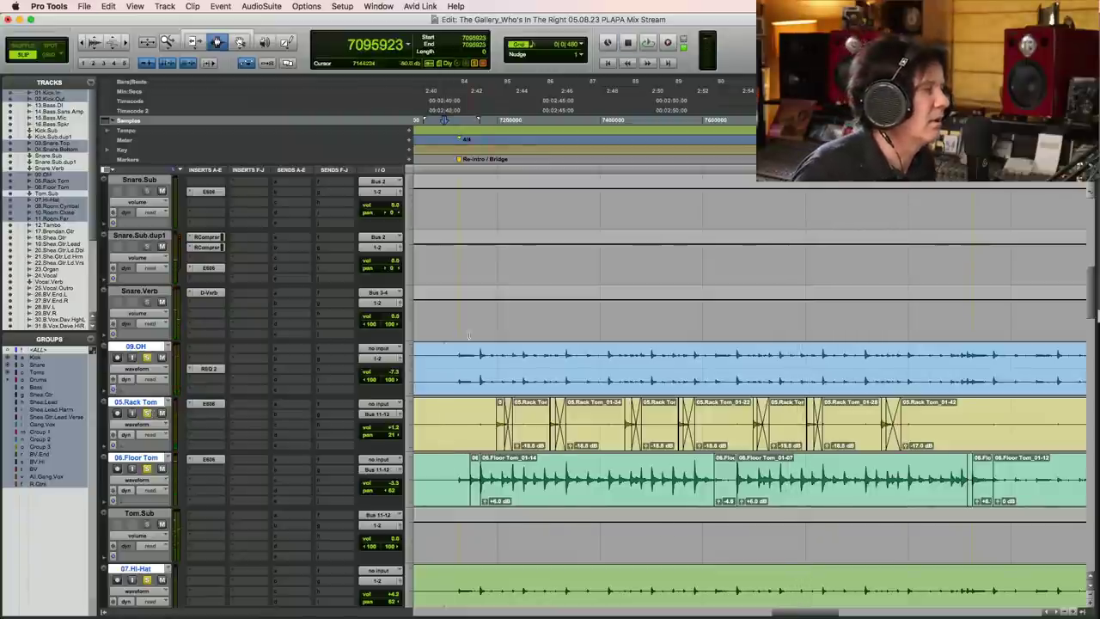
- Play the soloed drums again from the start of the Re-Intro / Bridge section and stop
{"action": "left_click", "coordinate": [457, 365]}
{"action": "key", "text": "space"}
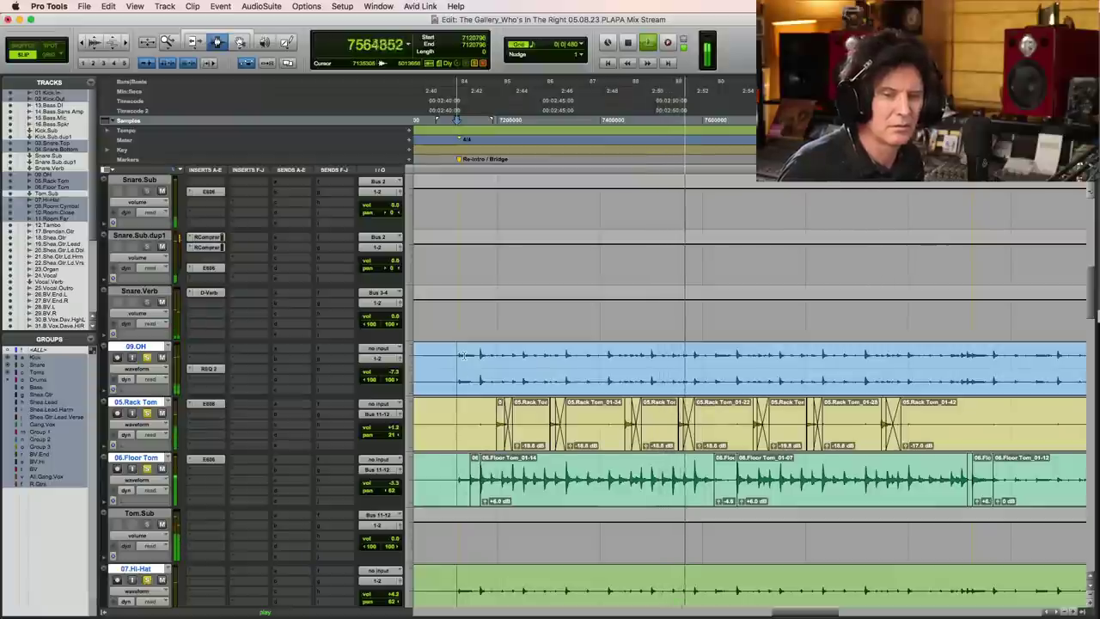
{"action": "key", "text": "space"}
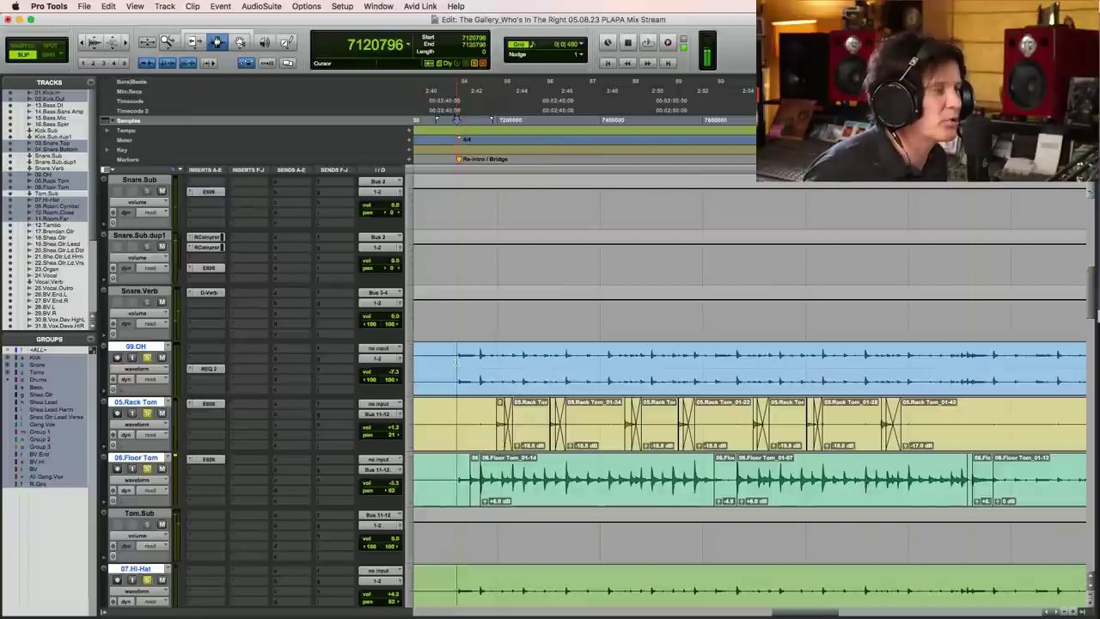
{"action": "left_click", "coordinate": [454, 363]}
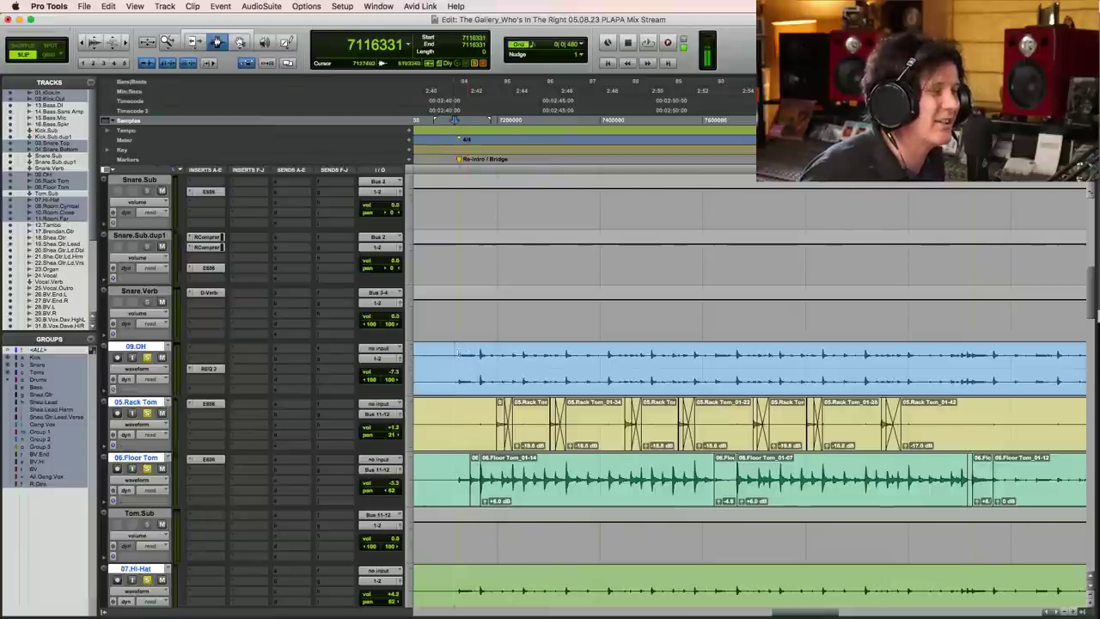
{"action": "left_click", "coordinate": [454, 357]}
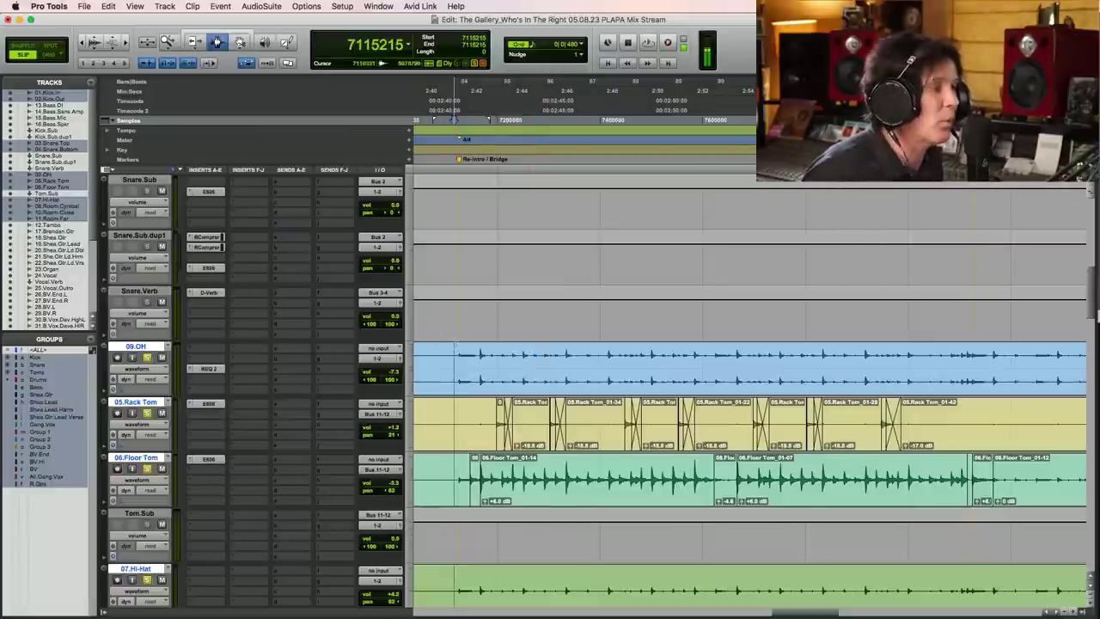
{"action": "left_click", "coordinate": [453, 359]}
{"action": "left_click", "coordinate": [452, 358]}
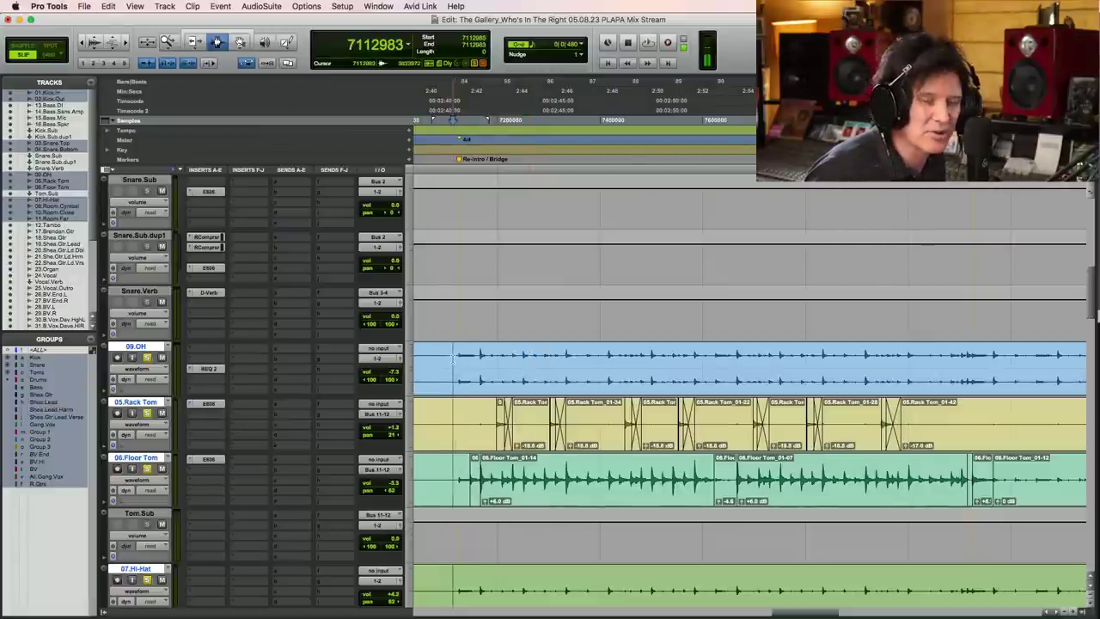
{"action": "left_click", "coordinate": [454, 361]}
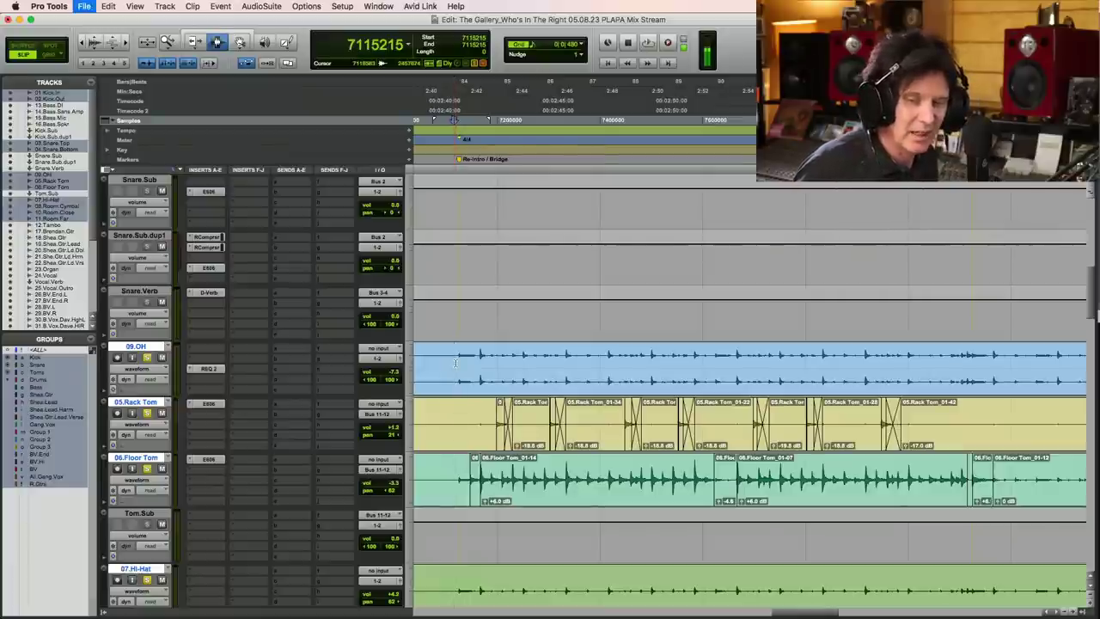
- Audition the full mix from just before the Re-Intro / Bridge marker, clearing the drum solos during playback
{"action": "left_click", "coordinate": [450, 361]}
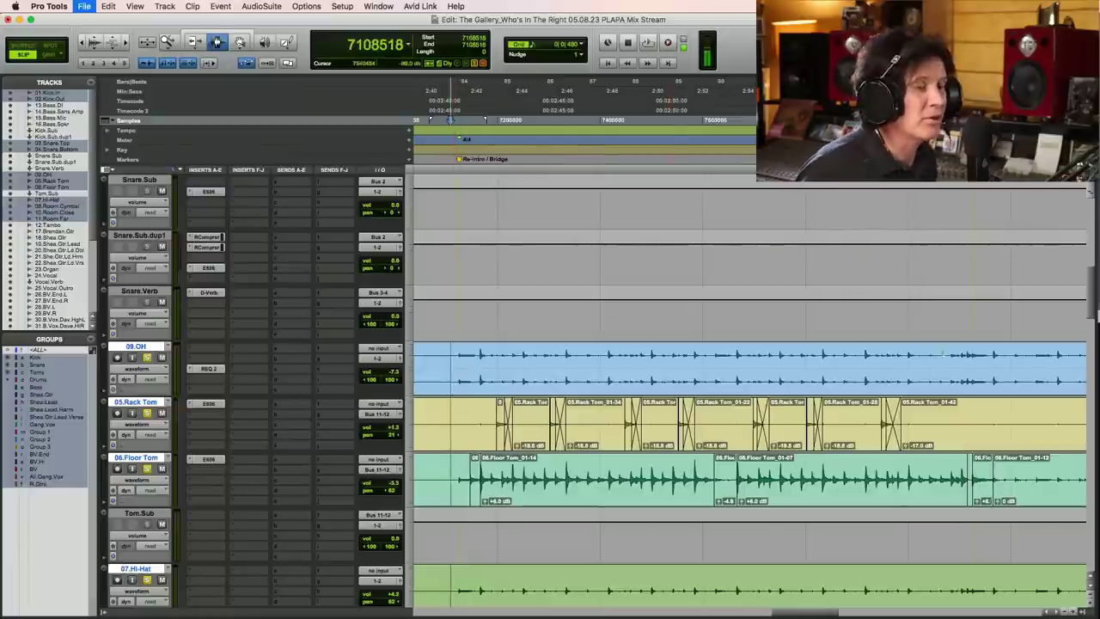
{"action": "scroll", "coordinate": [1092, 312], "scroll_direction": "up", "scroll_amount": 10}
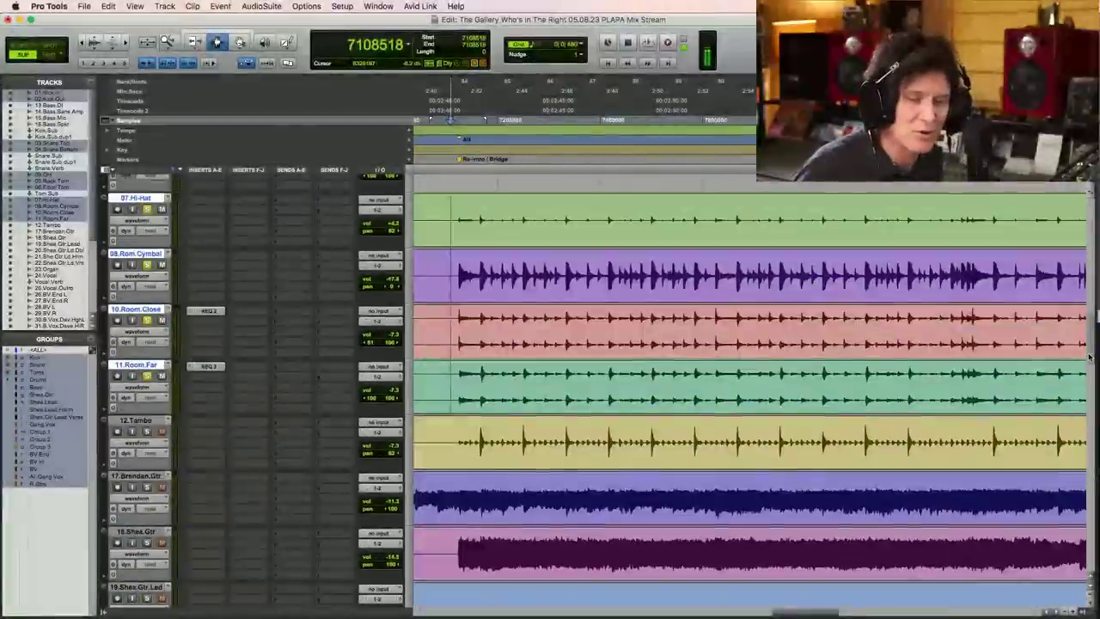
{"action": "scroll", "coordinate": [1091, 381], "scroll_direction": "down", "scroll_amount": 5}
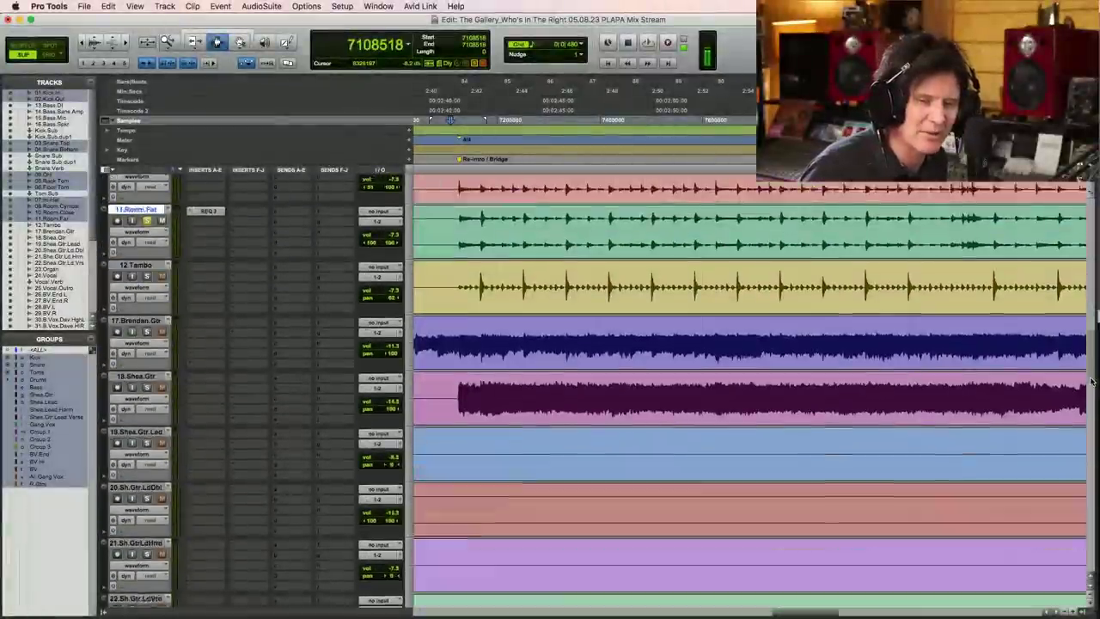
{"action": "scroll", "coordinate": [1092, 380], "scroll_direction": "up", "scroll_amount": 15}
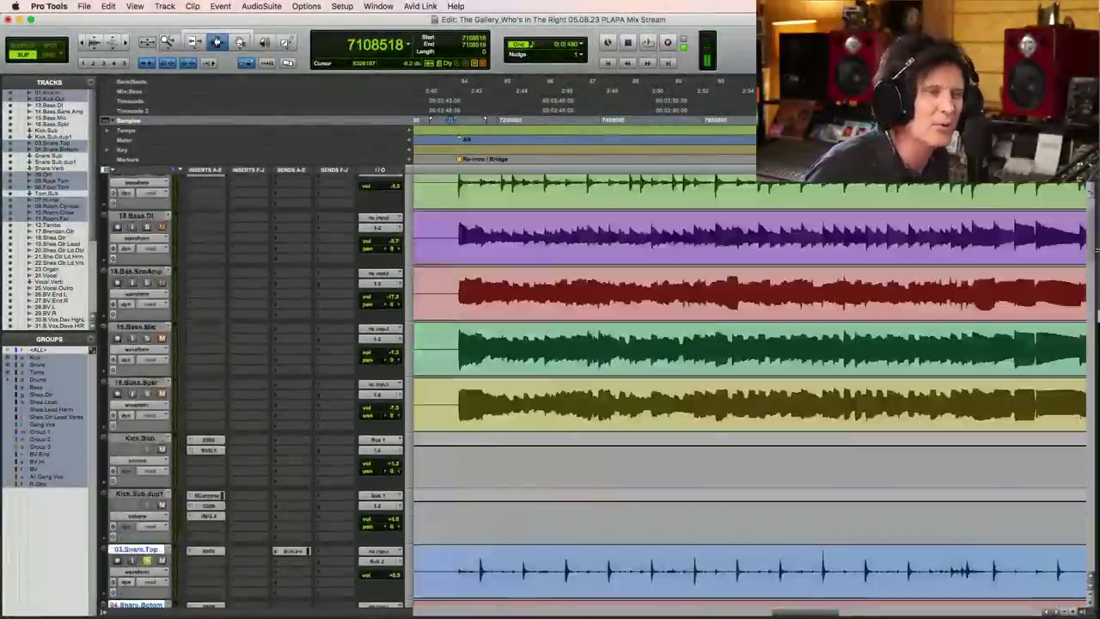
{"action": "scroll", "coordinate": [1093, 232], "scroll_direction": "up", "scroll_amount": 3}
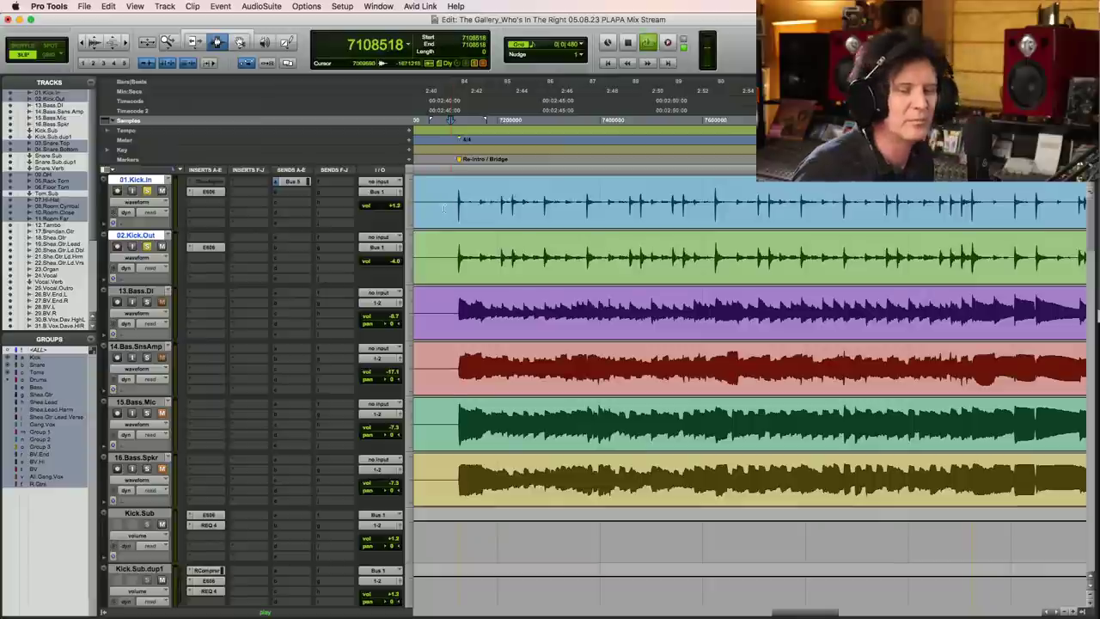
{"action": "key", "text": "space"}
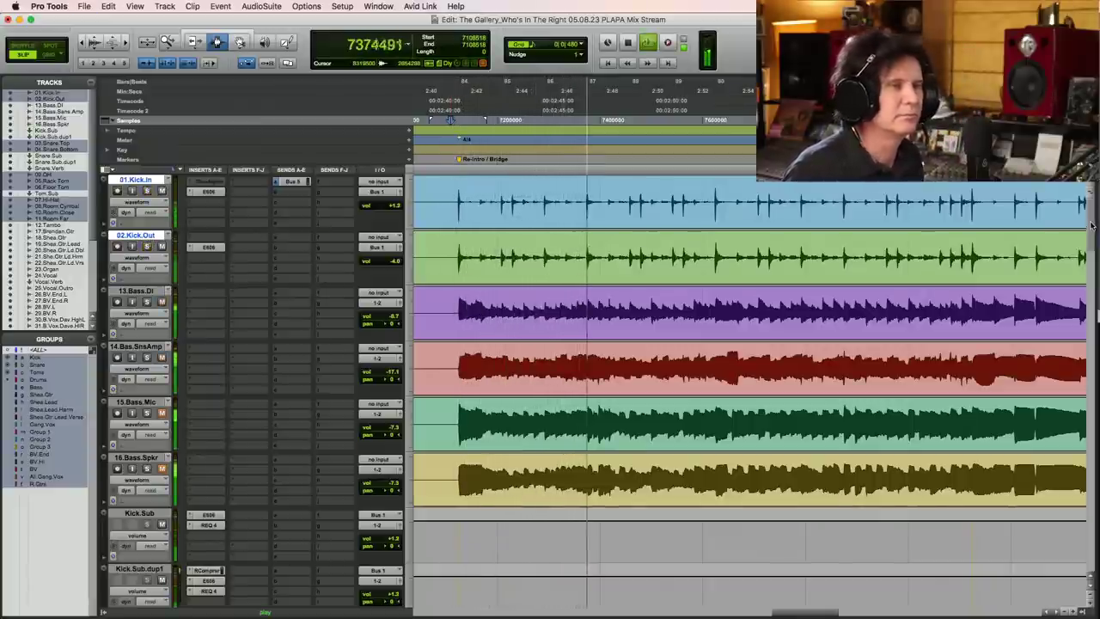
{"action": "scroll", "coordinate": [1093, 255], "scroll_direction": "down", "scroll_amount": 5}
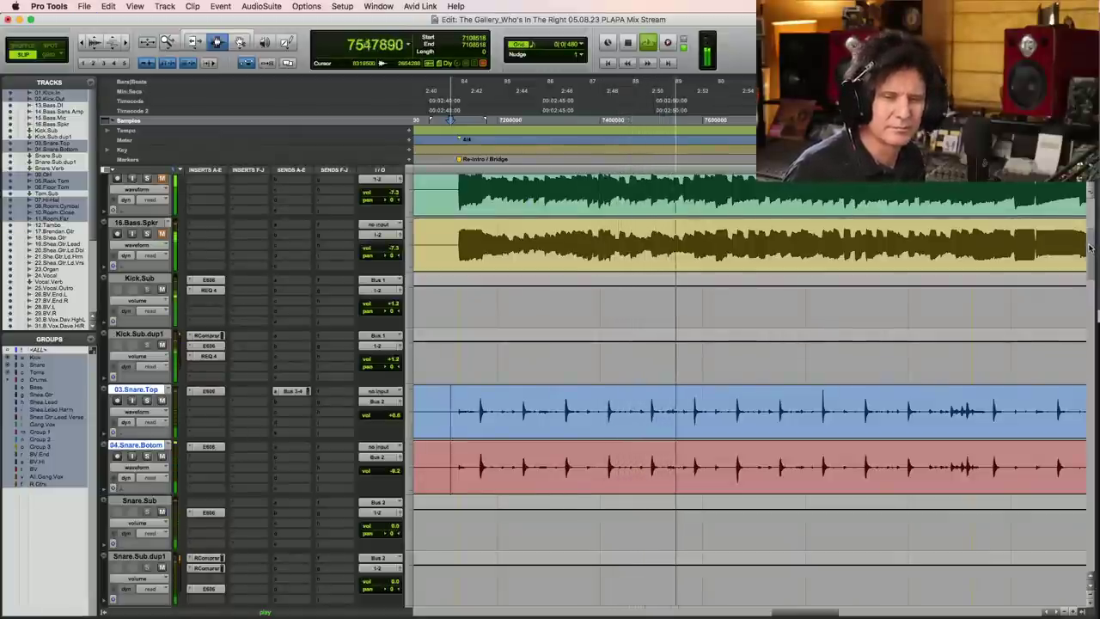
- Save the session repeatedly while the full mix plays from the bridge into the final Chorus
{"action": "key", "text": "super+s"}
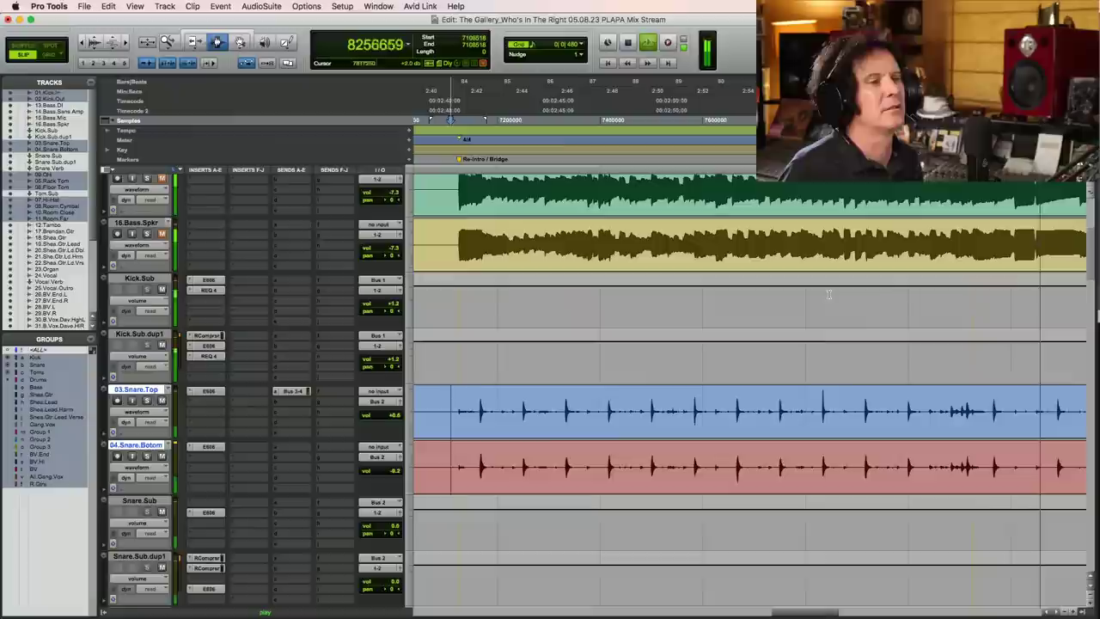
{"action": "key", "text": "super+s"}
{"action": "key", "text": "super+bracketleft"}
{"action": "key", "text": "super+bracketleft"}
{"action": "key", "text": "super+bracketleft"}
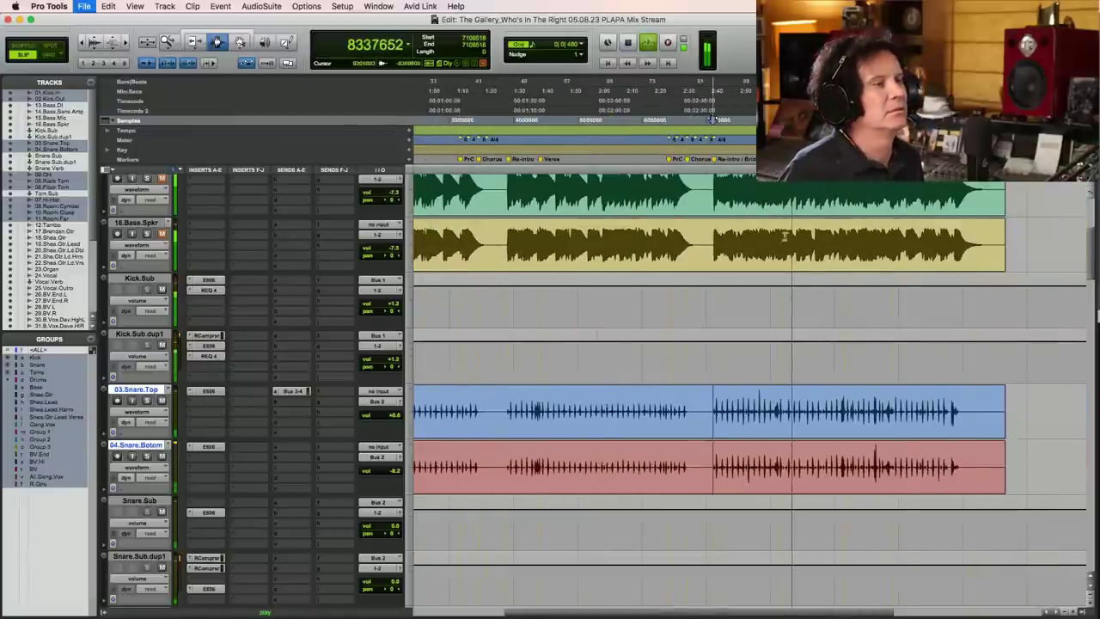
{"action": "scroll", "coordinate": [988, 207], "scroll_direction": "up", "scroll_amount": 2}
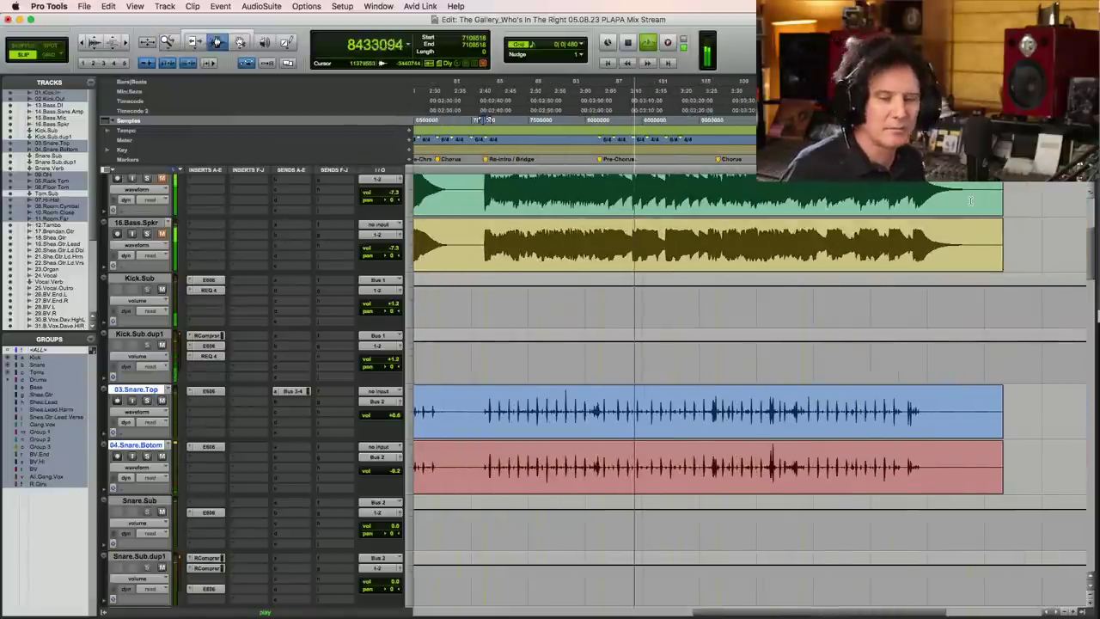
{"action": "key", "text": "super+s"}
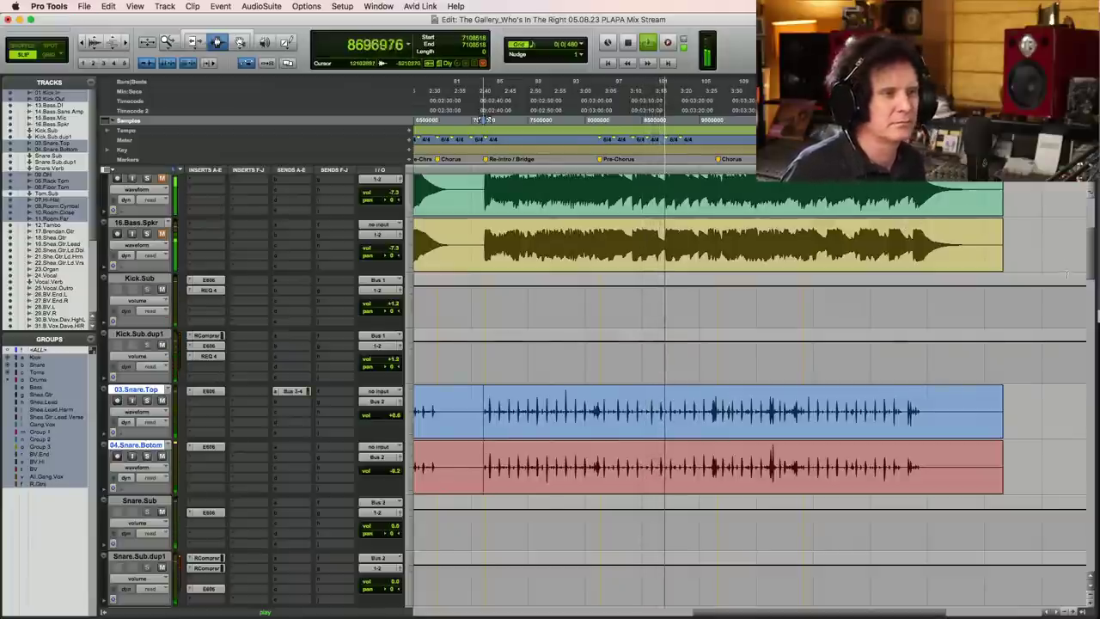
{"action": "scroll", "coordinate": [1089, 280], "scroll_direction": "down", "scroll_amount": 2}
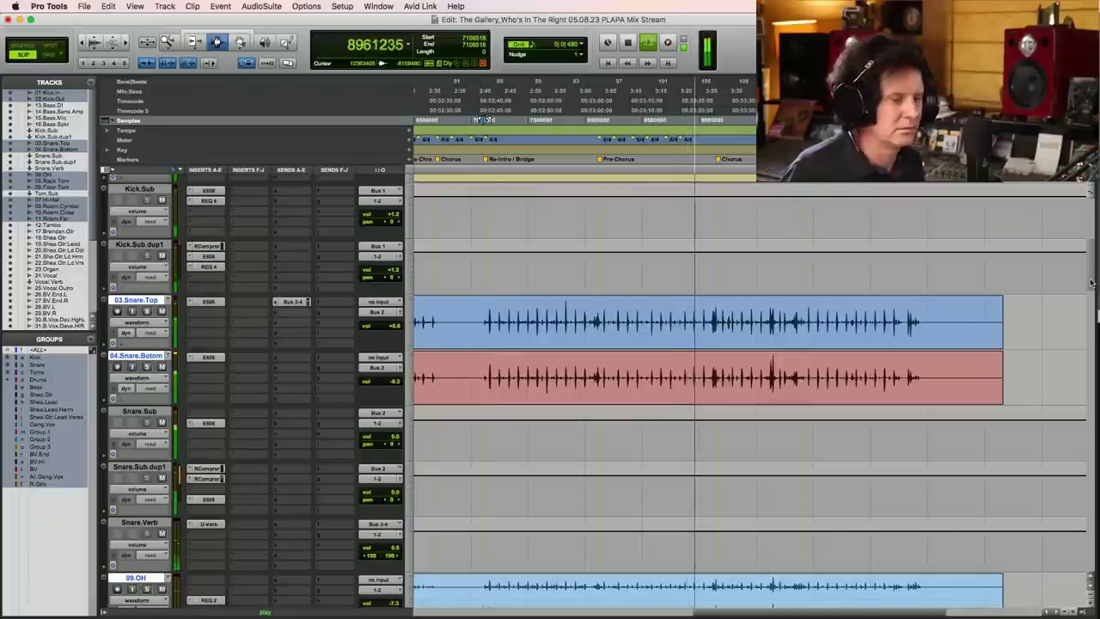
{"action": "key", "text": "super+s"}
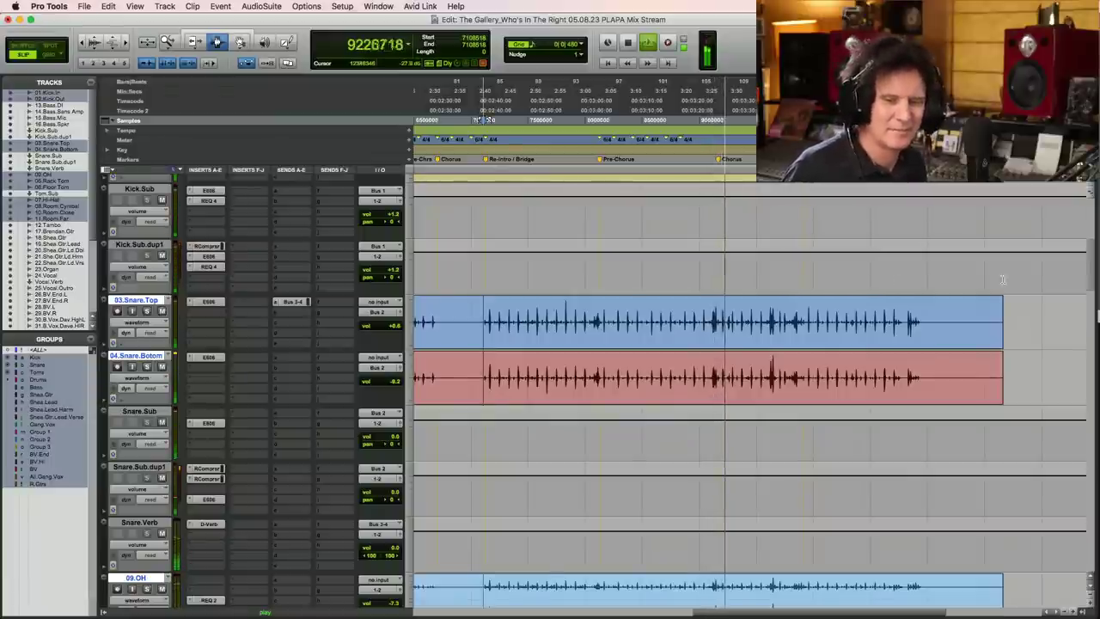
- Stop playback and briefly replay the mix from just before the Re-Intro / Bridge marker
{"action": "key", "text": "space"}
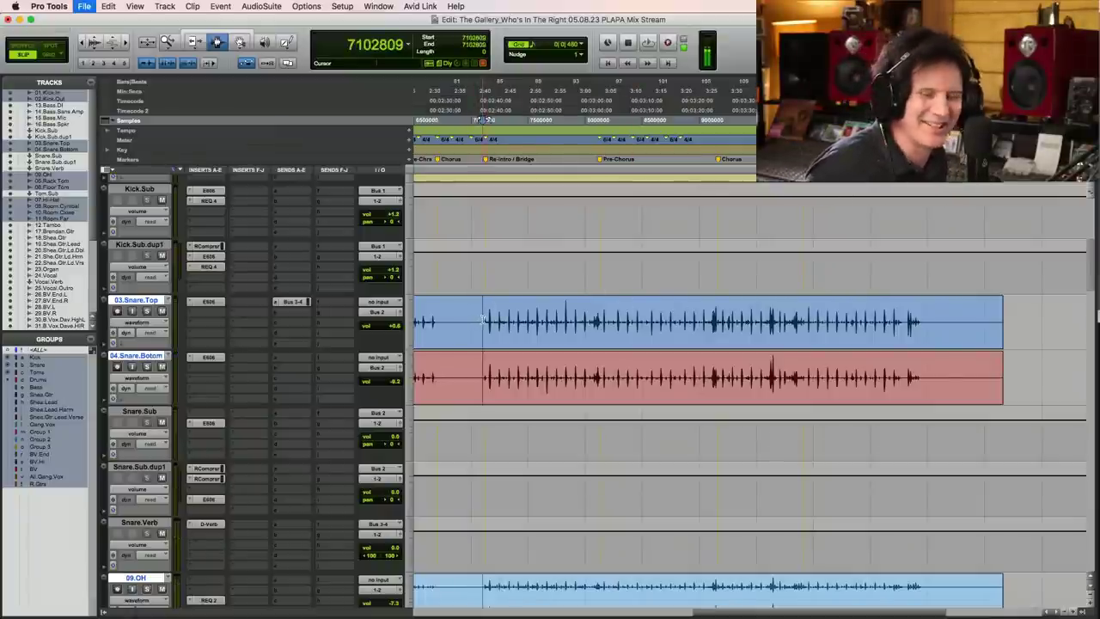
{"action": "key", "text": "space"}
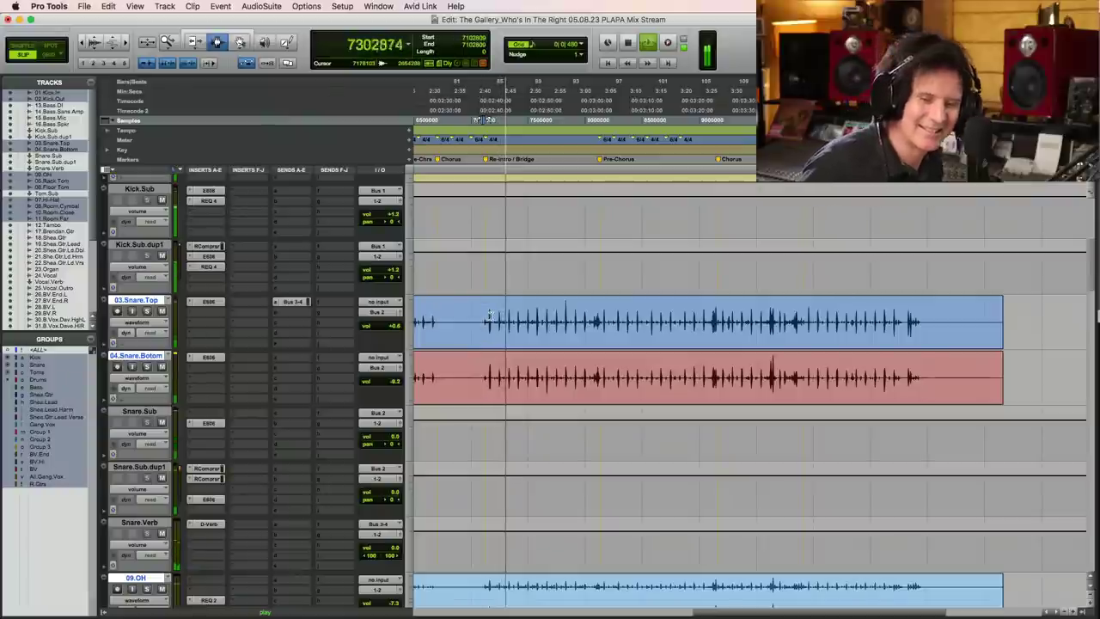
{"action": "key", "text": "space"}
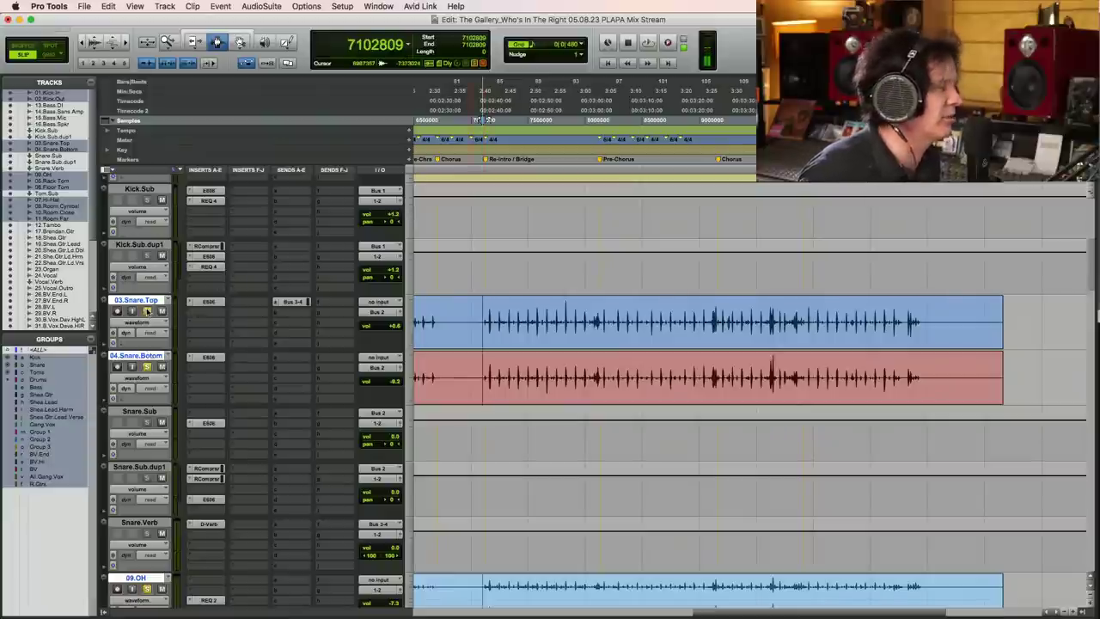
- Audition the soloed drums several times from just before the Re-Intro / Bridge marker, restarting playback from the same spot
{"action": "key", "text": "space"}
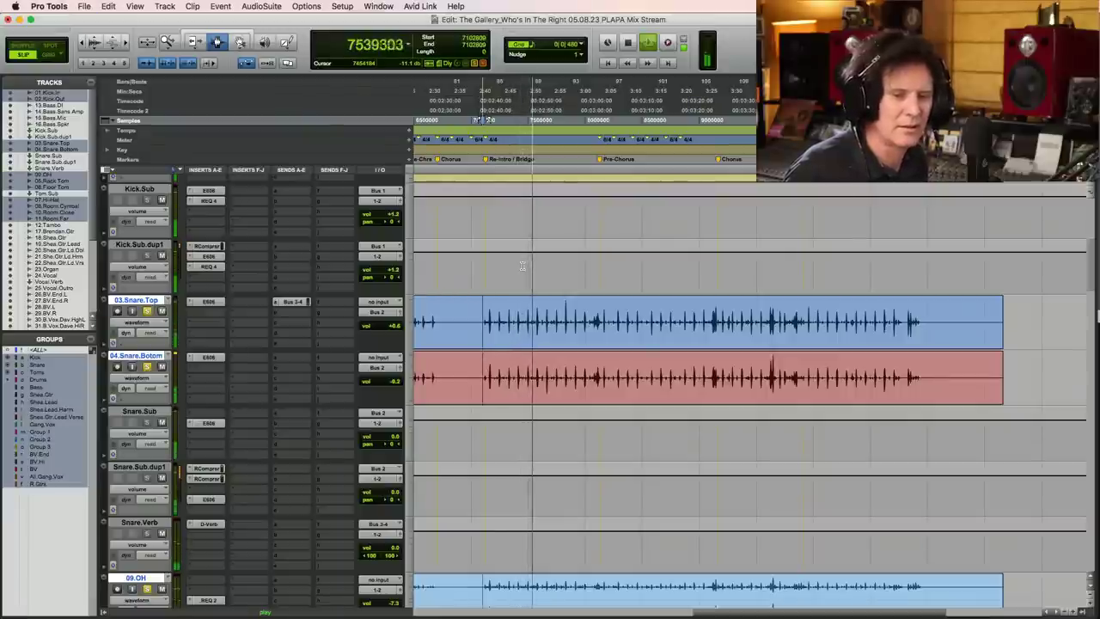
{"action": "key", "text": "super+e"}
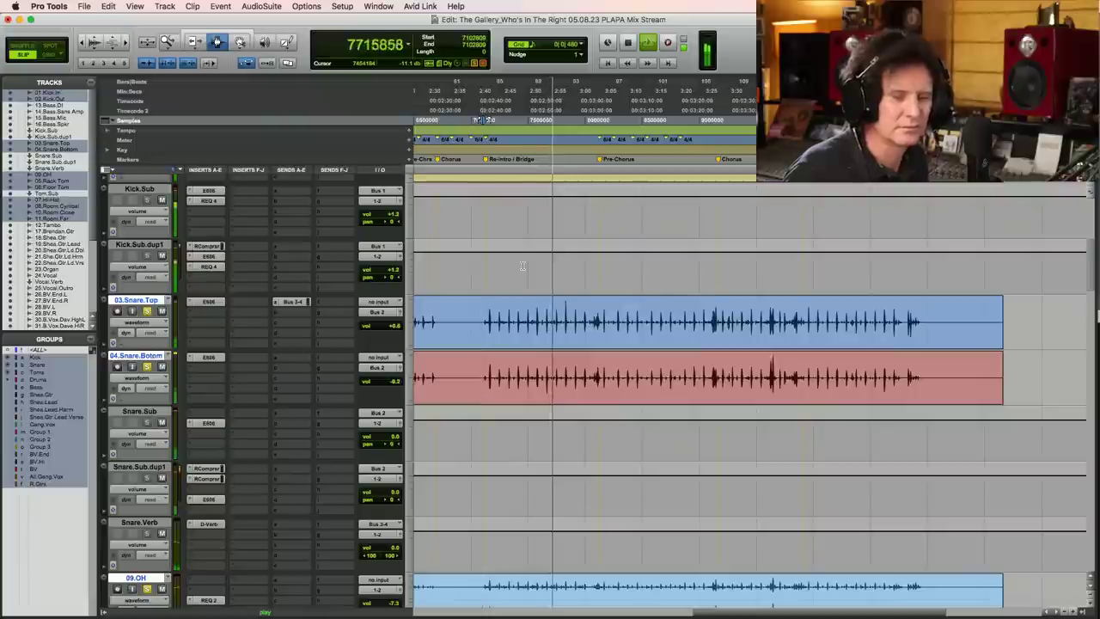
{"action": "key", "text": "space"}
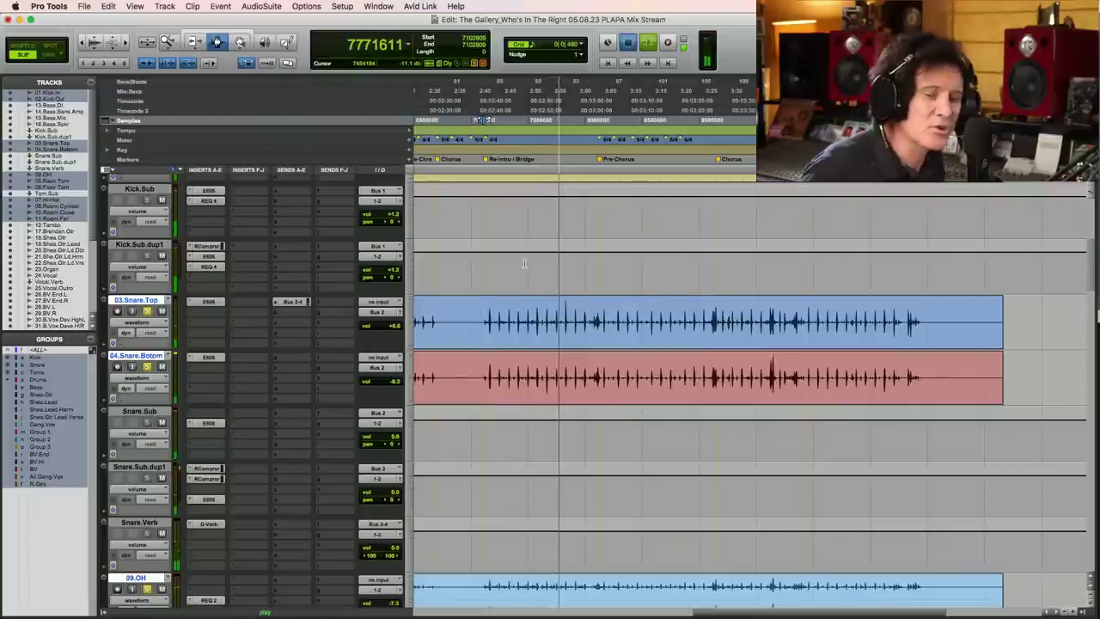
{"action": "key", "text": "space"}
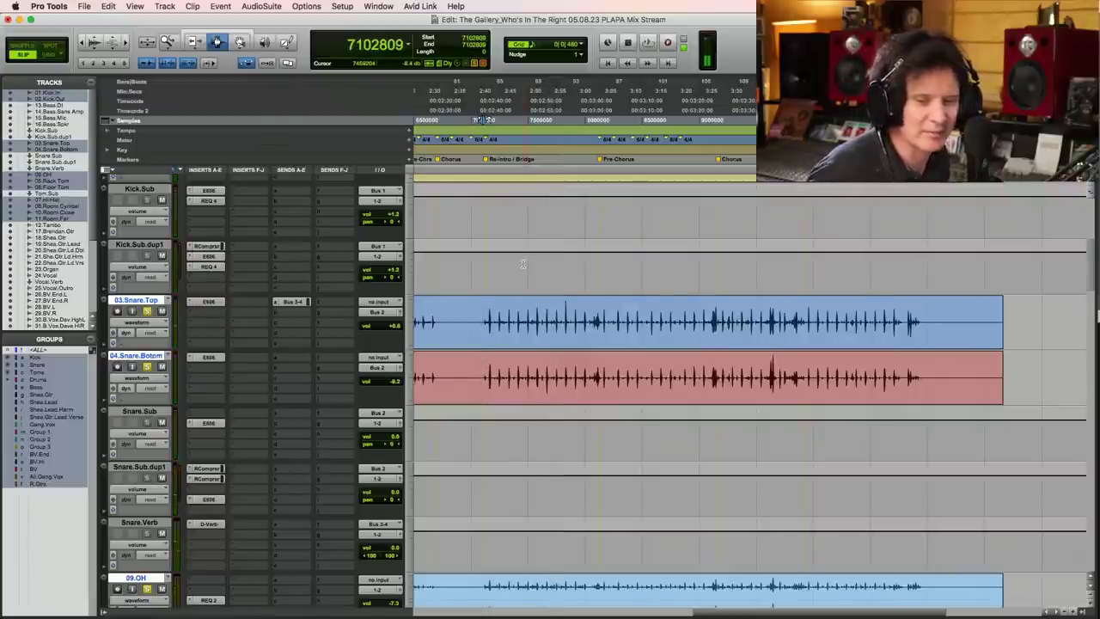
{"action": "key", "text": "space"}
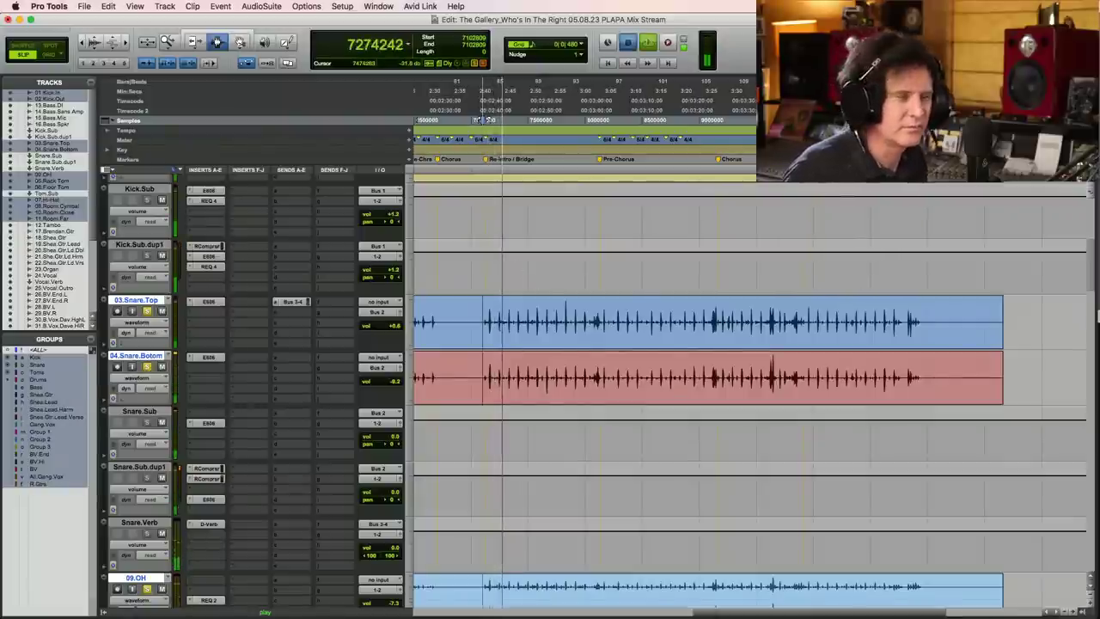
{"action": "key", "text": "space"}
- Play from the start of the Re-Intro / Bridge section, adding Room.Close and Room.Far to the soloed toms, and stop
{"action": "left_click_drag", "start_coordinate": [547, 320], "coordinate": [569, 347]}
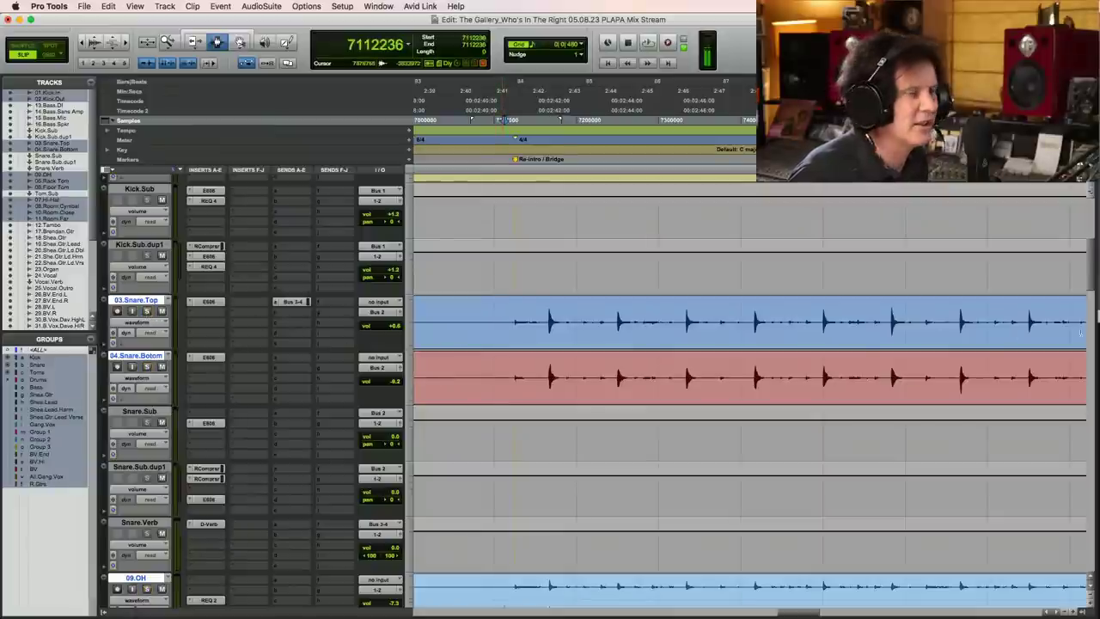
{"action": "scroll", "coordinate": [1092, 290], "scroll_direction": "down", "scroll_amount": 10}
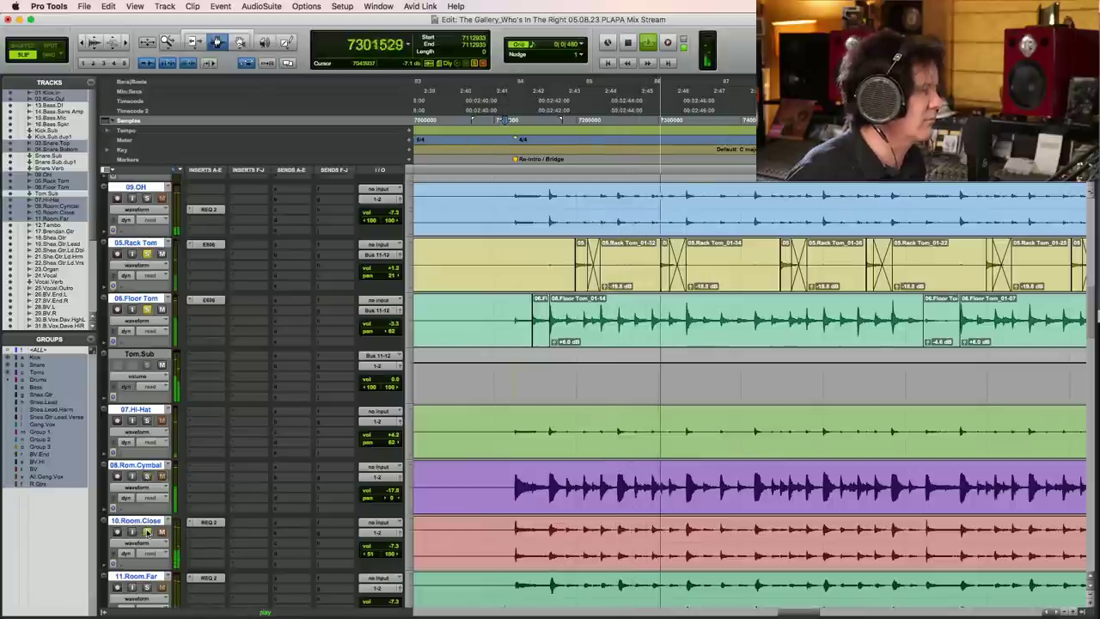
{"action": "scroll", "coordinate": [1095, 333], "scroll_direction": "down", "scroll_amount": 2}
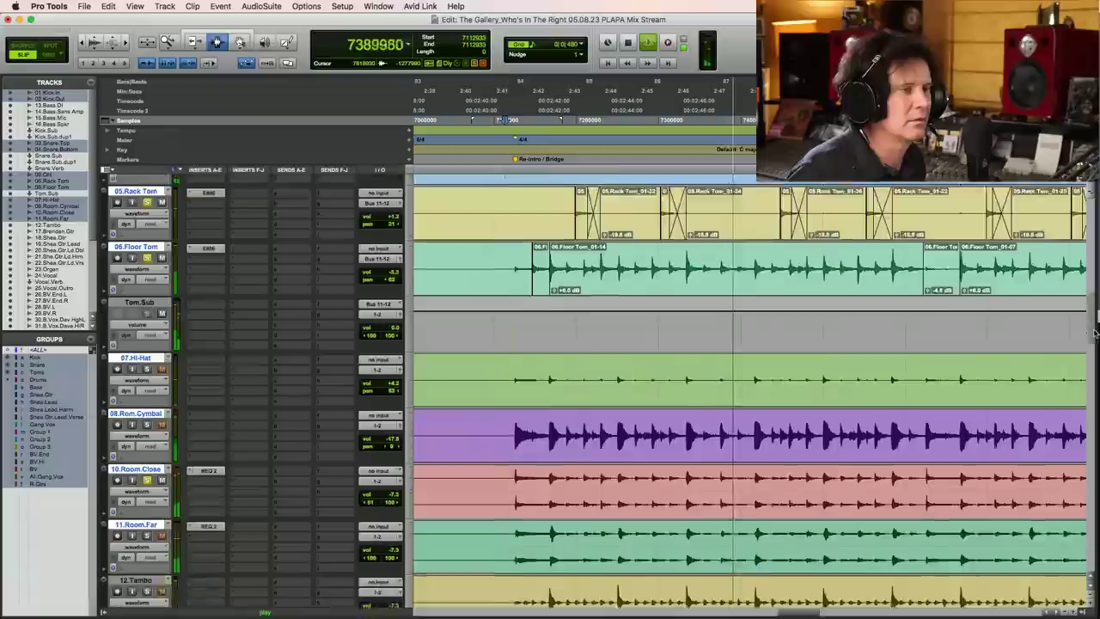
{"action": "scroll", "coordinate": [1095, 334], "scroll_direction": "down", "scroll_amount": 3}
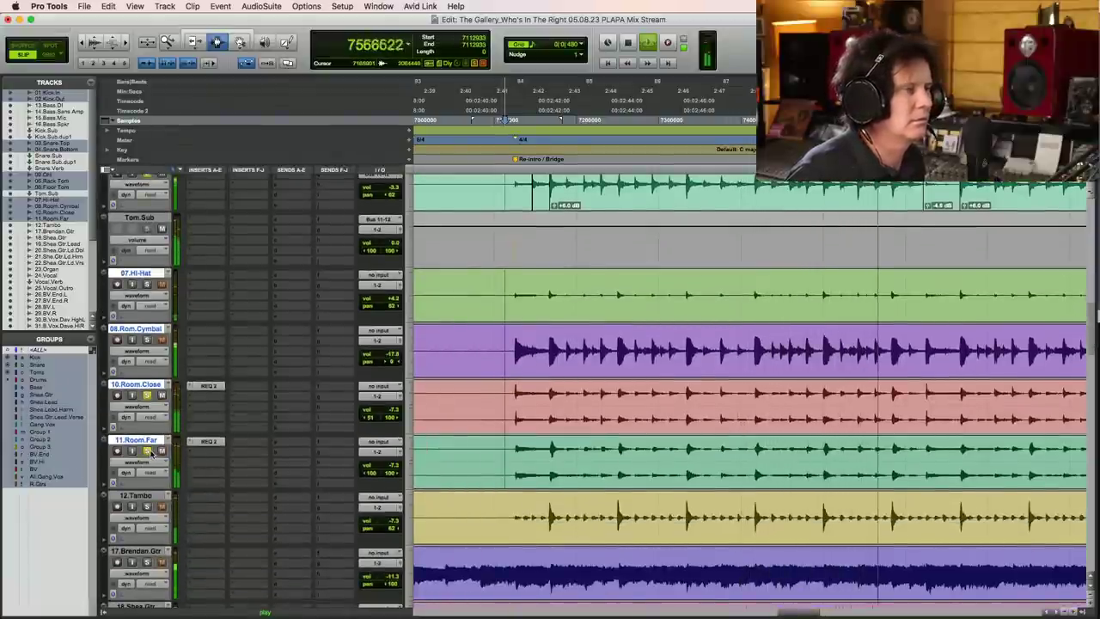
{"action": "key", "text": "space"}
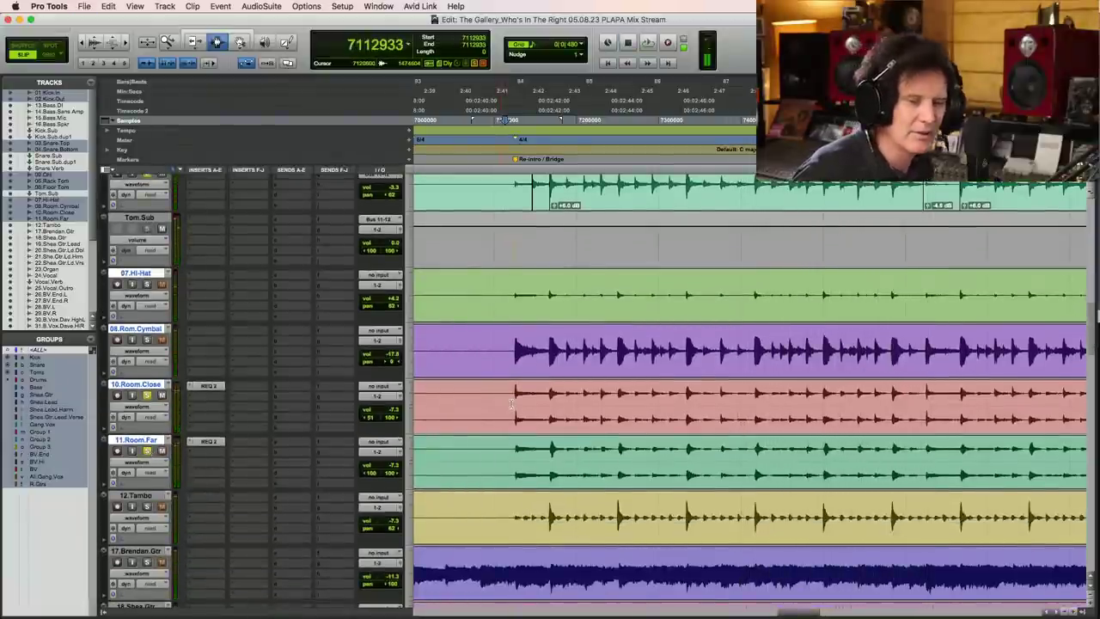
- Replay the section with the Rom.Cymbal and OH tracks added to the soloed drums
{"action": "key", "text": "space"}
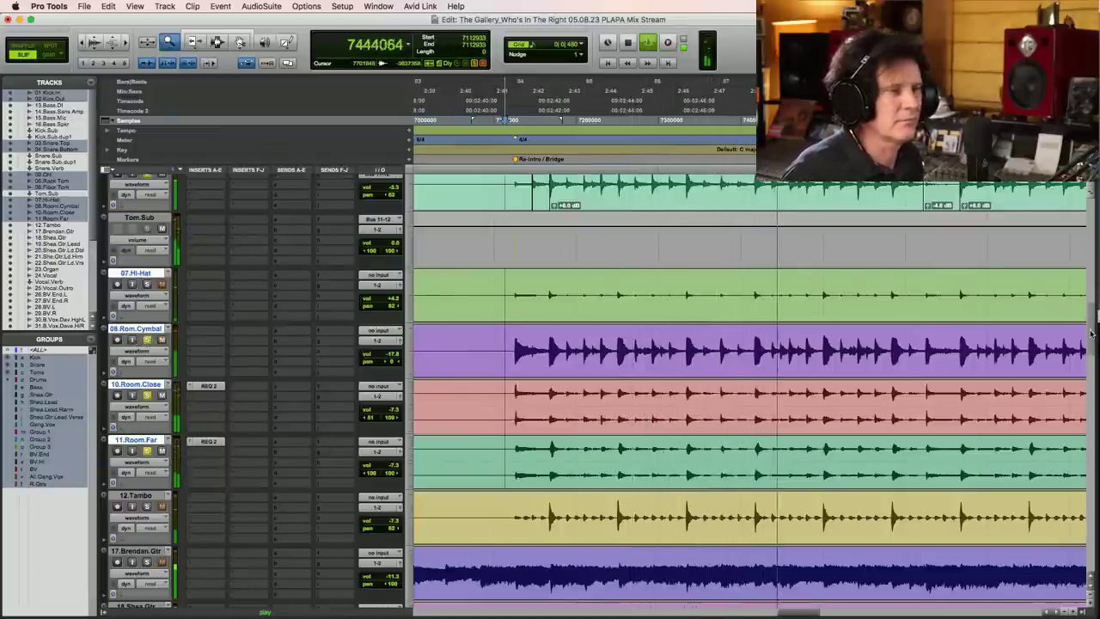
{"action": "scroll", "coordinate": [146, 340], "scroll_direction": "up", "scroll_amount": 5}
{"action": "scroll", "coordinate": [147, 359], "scroll_direction": "up", "scroll_amount": 2}
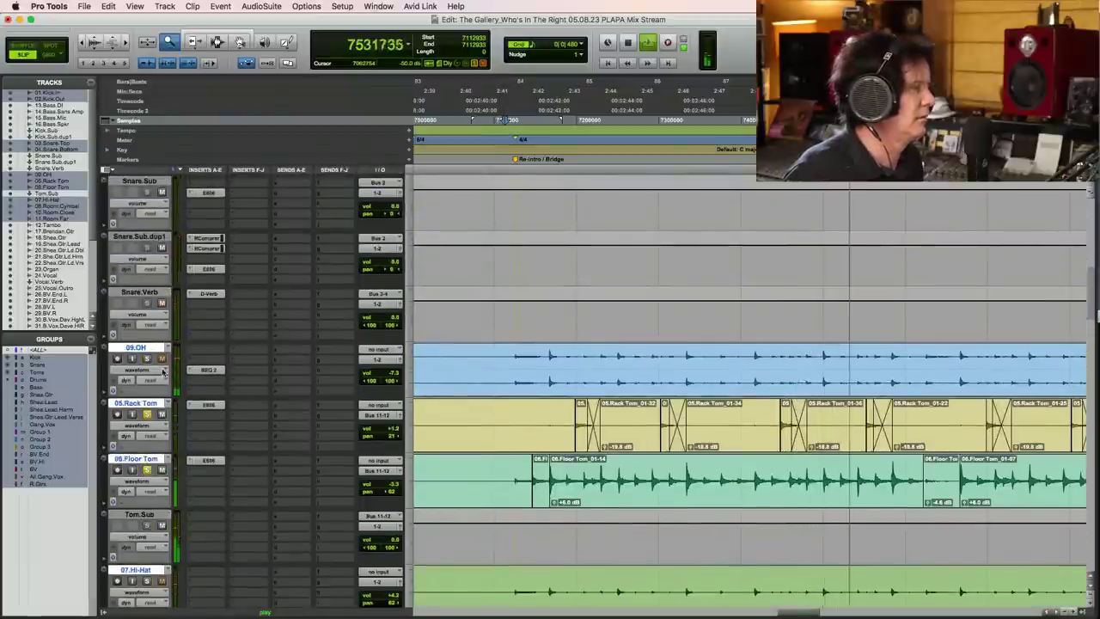
{"action": "key", "text": "F7"}
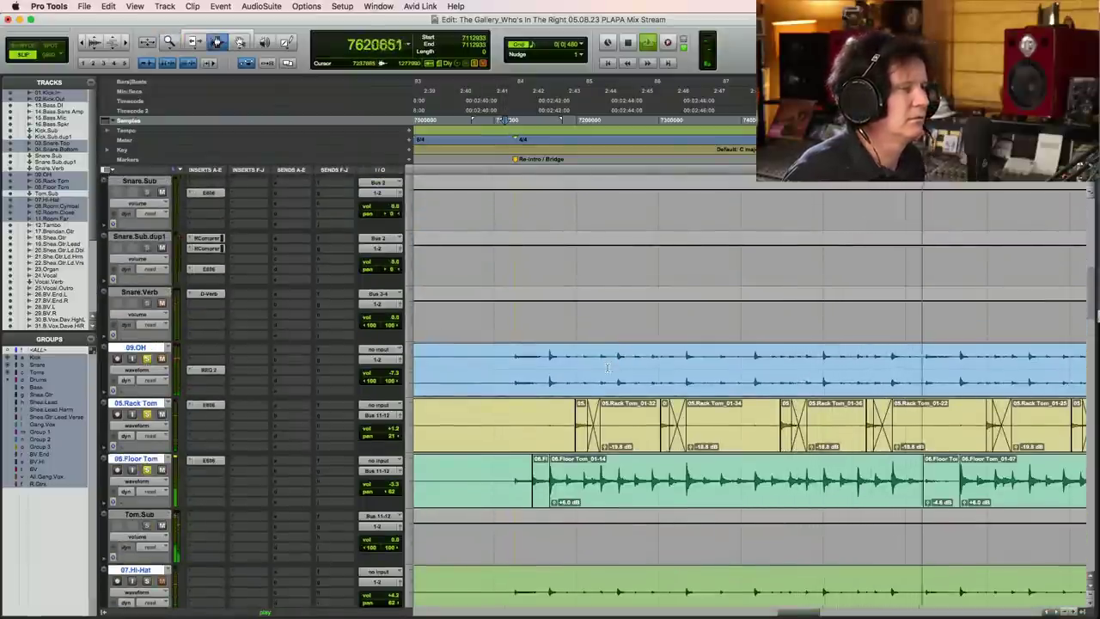
{"action": "key", "text": "space"}
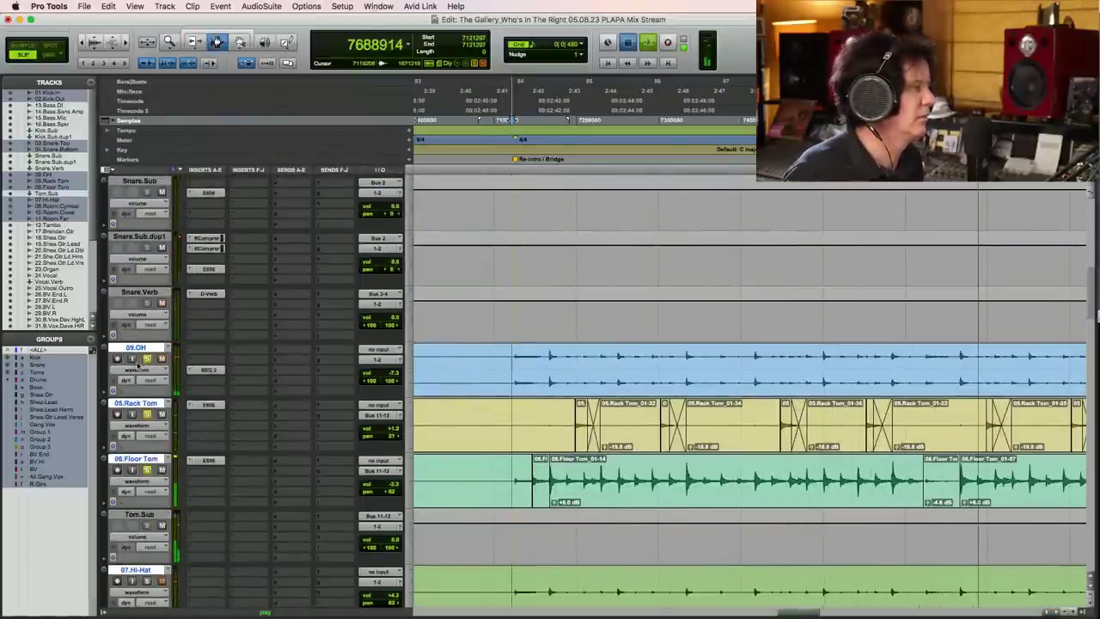
- Compare the overheads without and with the soloed Rack Tom and Floor Tom during playback, and stop
{"action": "key", "text": "space"}
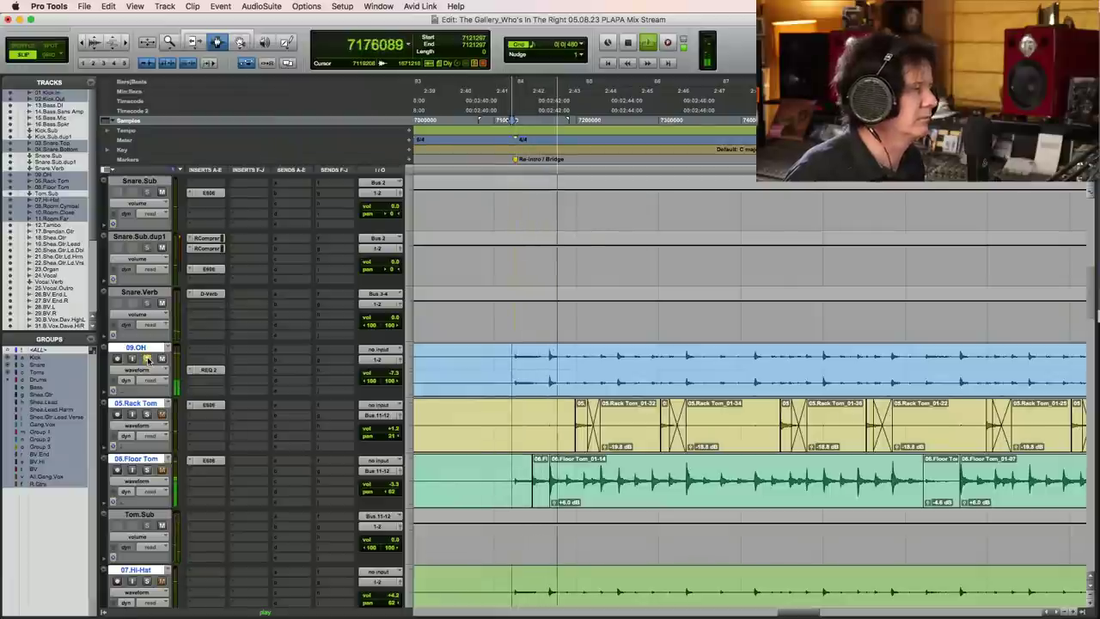
{"action": "left_click", "coordinate": [148, 471]}
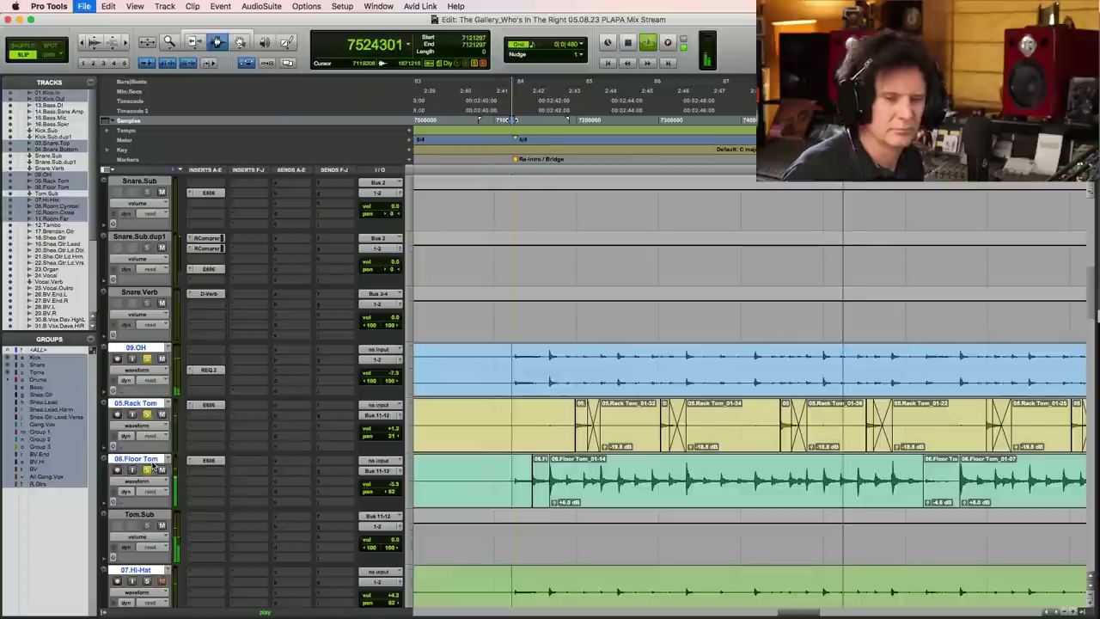
{"action": "key", "text": "space"}
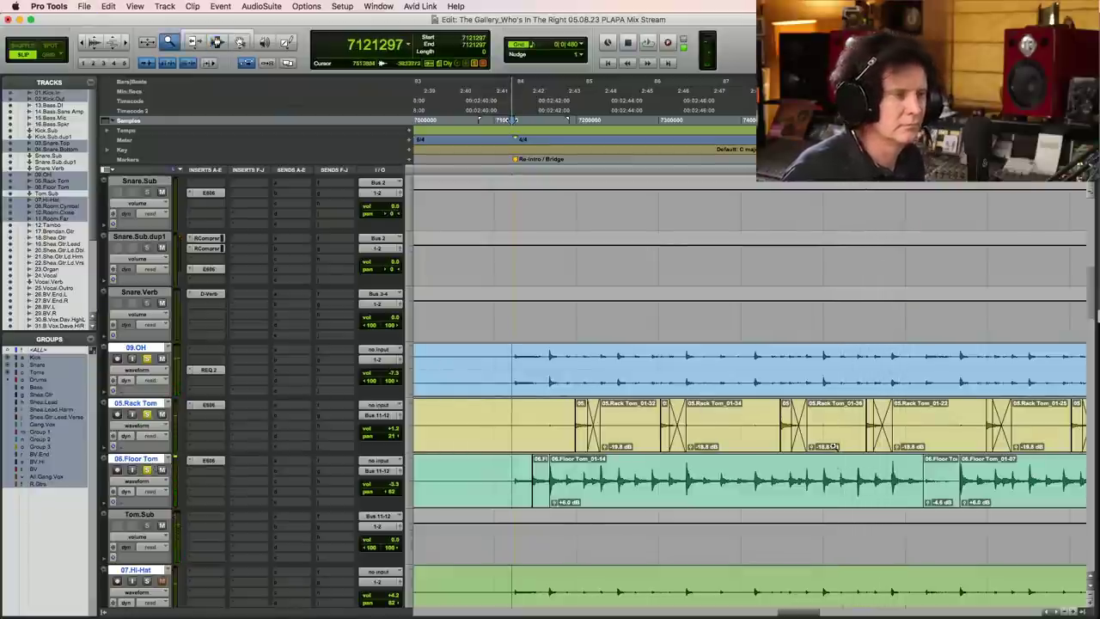
- Magnify the Floor Tom hit near sample 7500000 and play briefly from its onset
{"action": "left_click_drag", "start_coordinate": [816, 473], "coordinate": [856, 478]}
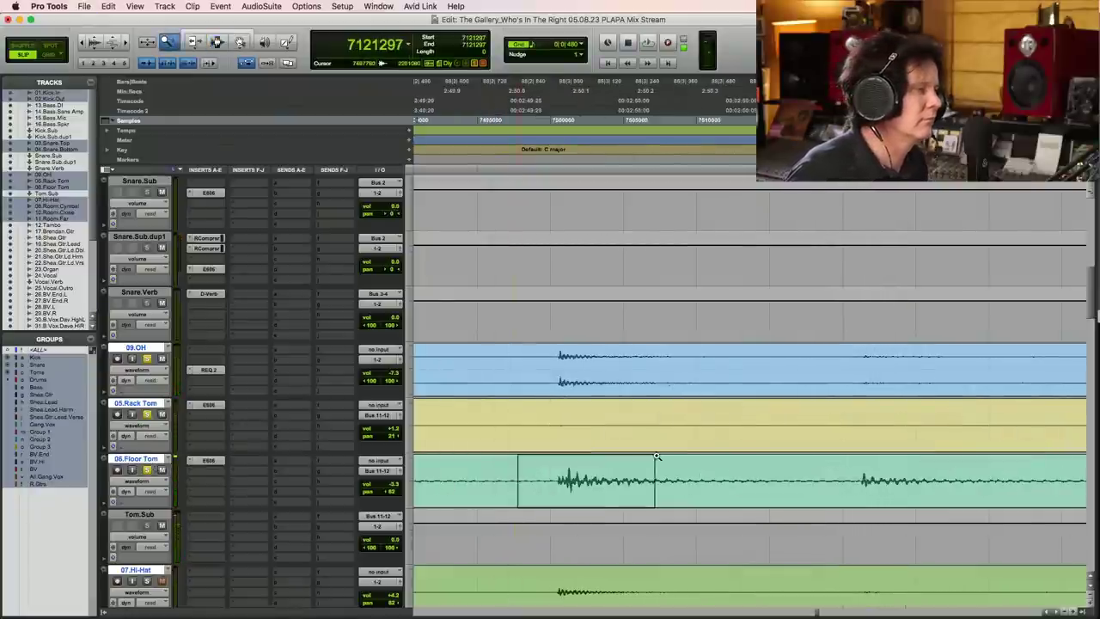
{"action": "left_click_drag", "start_coordinate": [657, 457], "coordinate": [657, 458]}
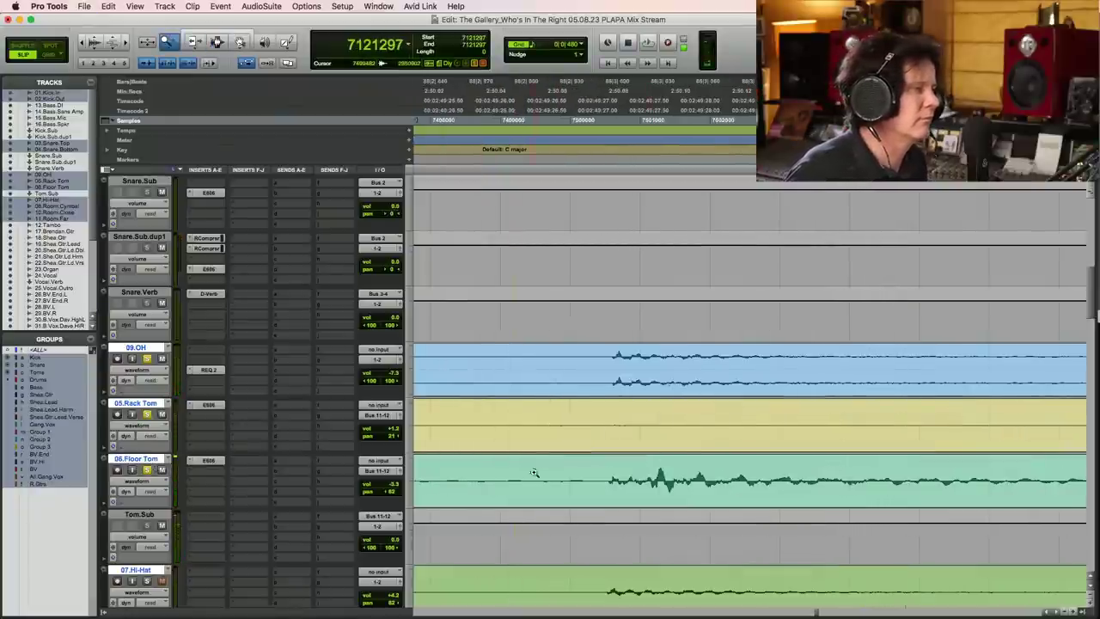
{"action": "left_click", "coordinate": [598, 445], "text": "alt"}
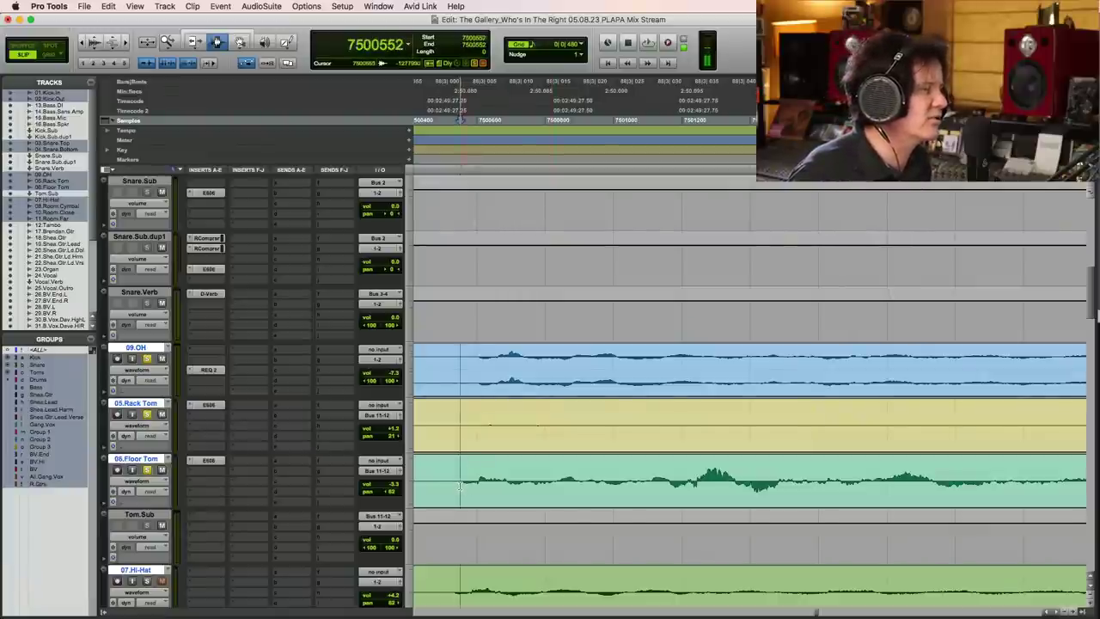
{"action": "key", "text": "space"}
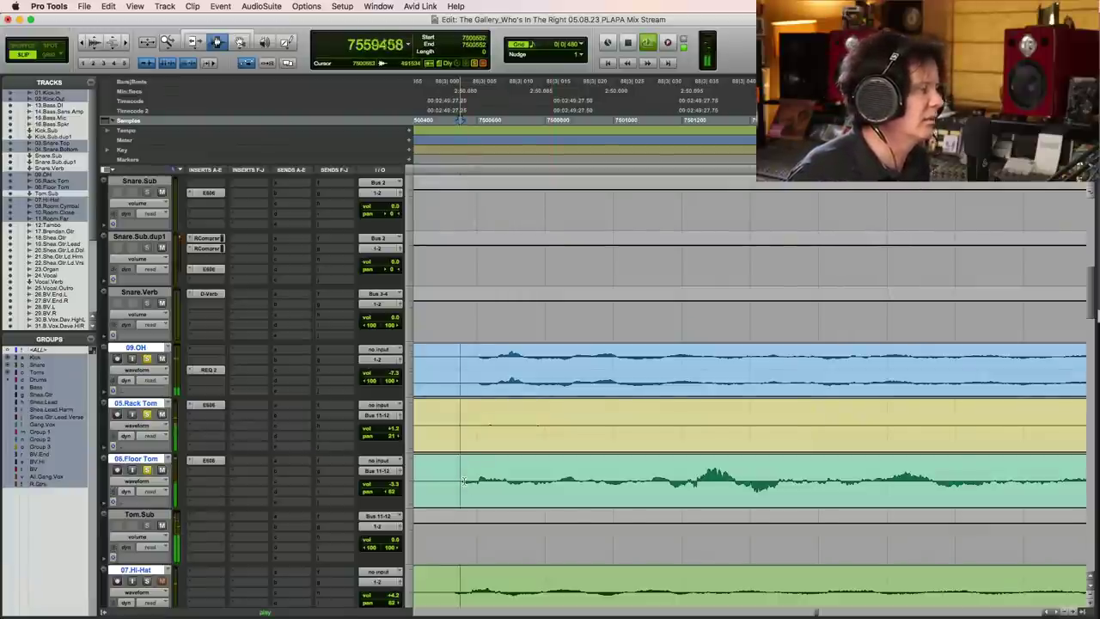
{"action": "scroll", "coordinate": [757, 357], "scroll_direction": "up", "scroll_amount": 5}
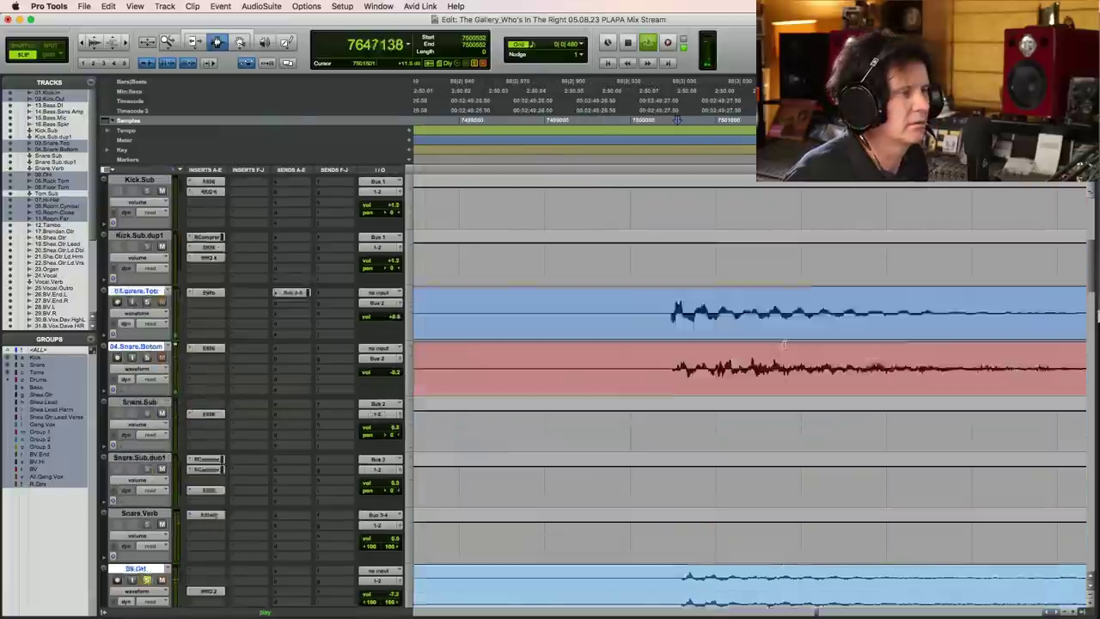
{"action": "key", "text": "space"}
- Compare the waveform timing of the same hit across the kick, bass, snare, overhead and tom tracks
{"action": "scroll", "coordinate": [757, 289], "scroll_direction": "up", "scroll_amount": 4}
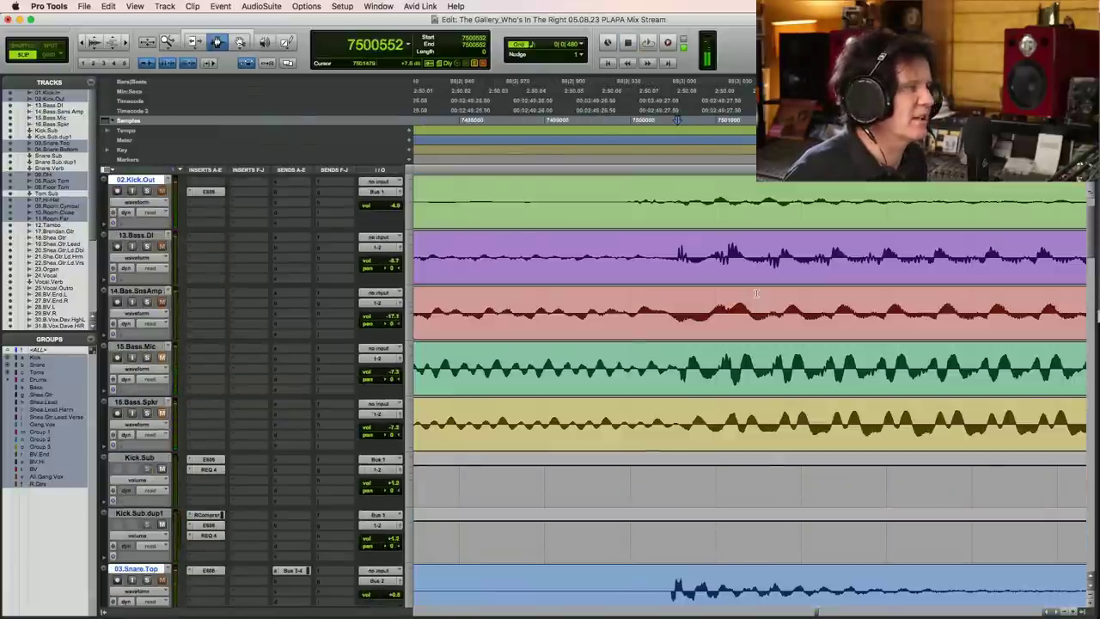
{"action": "scroll", "coordinate": [756, 293], "scroll_direction": "down", "scroll_amount": 8}
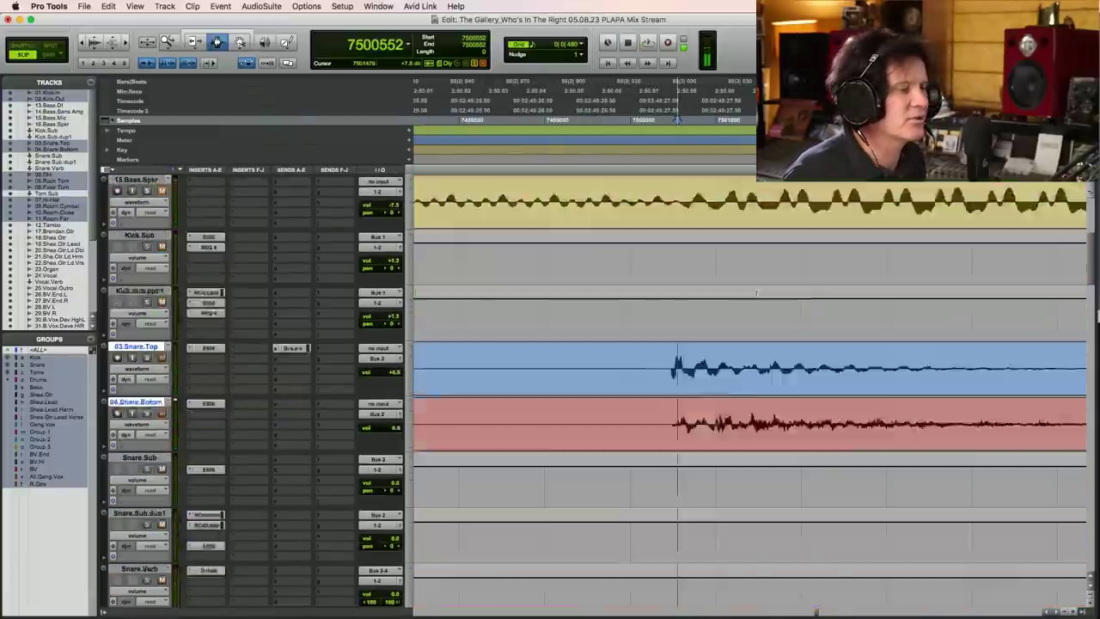
{"action": "scroll", "coordinate": [756, 293], "scroll_direction": "down", "scroll_amount": 1}
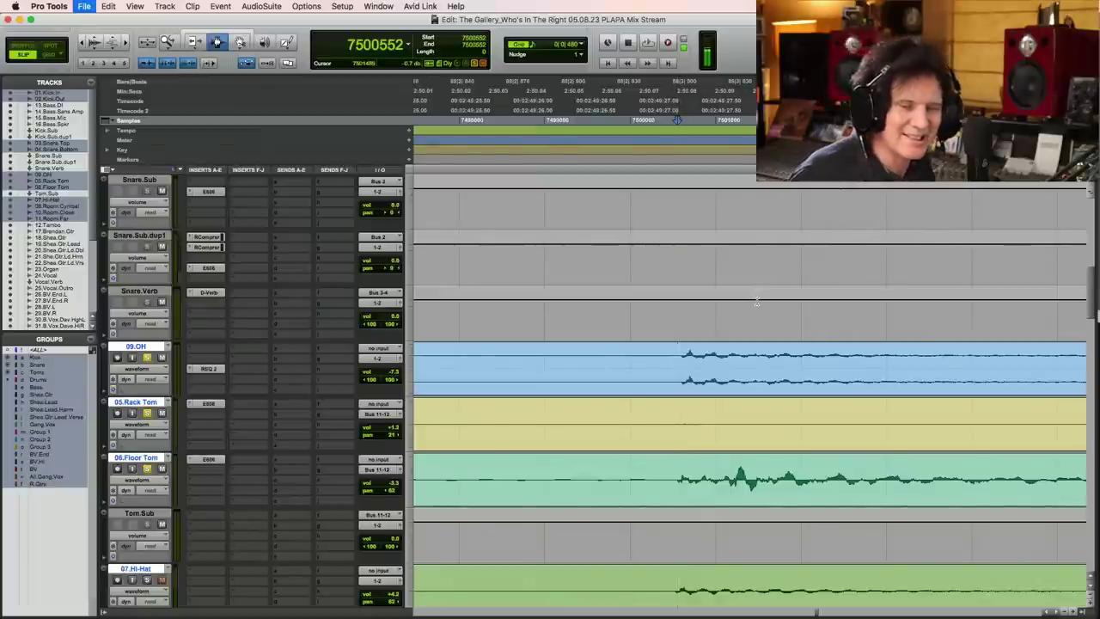
{"action": "key", "text": "space"}
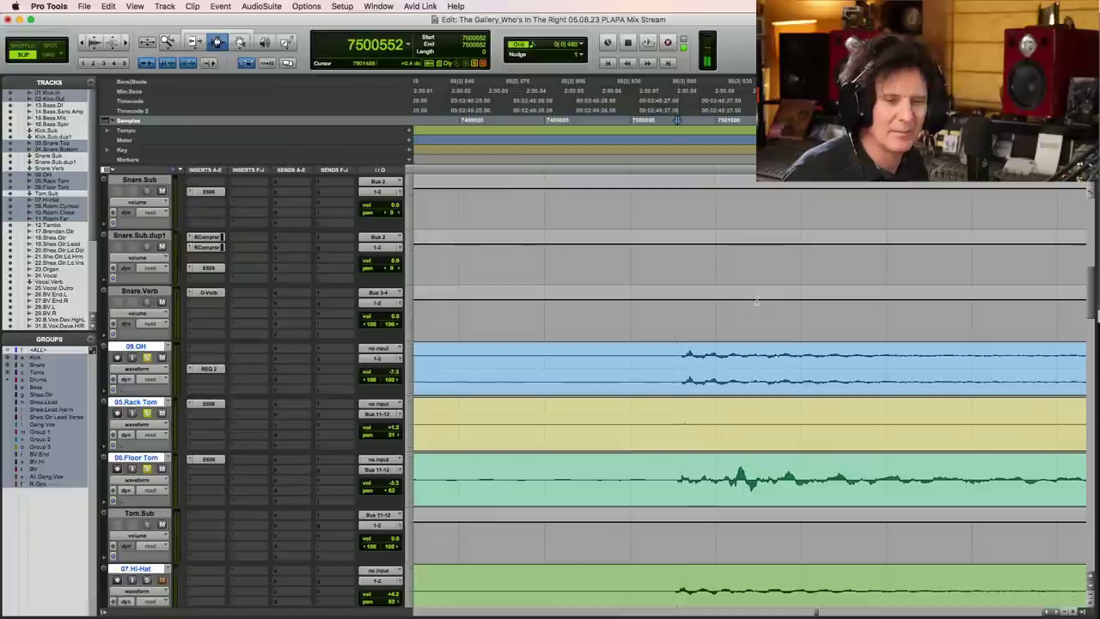
{"action": "key", "text": "space"}
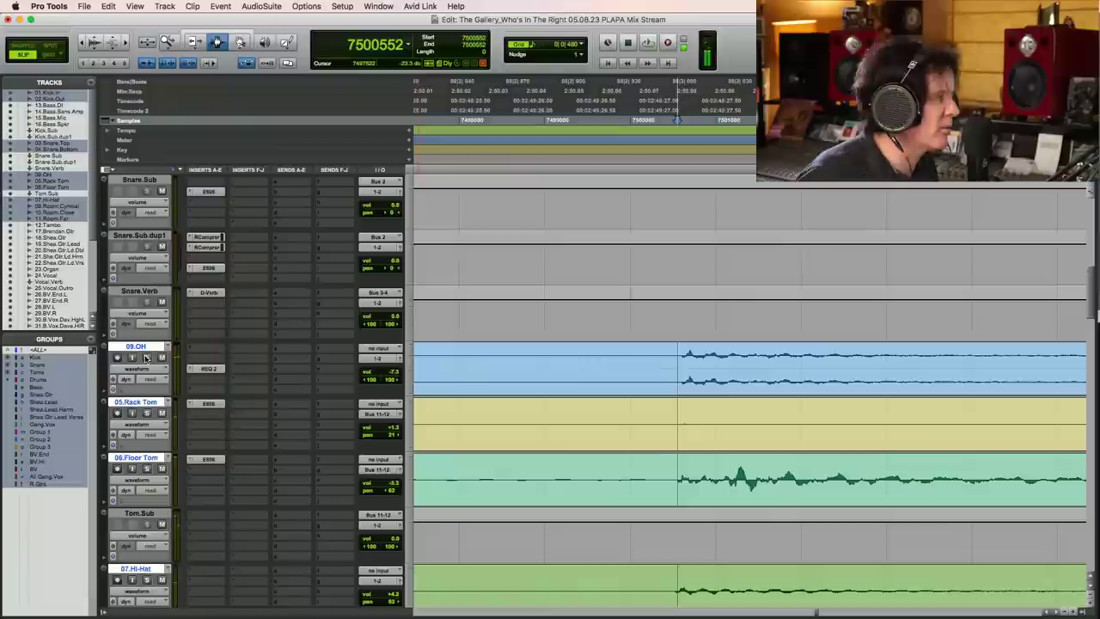
- Audition the drums soloed together with the Hi-Hat from just before the Re-Intro / Bridge marker
{"action": "key", "text": "r"}
{"action": "key", "text": "r"}
{"action": "key", "text": "r"}
{"action": "key", "text": "r"}
{"action": "key", "text": "r"}
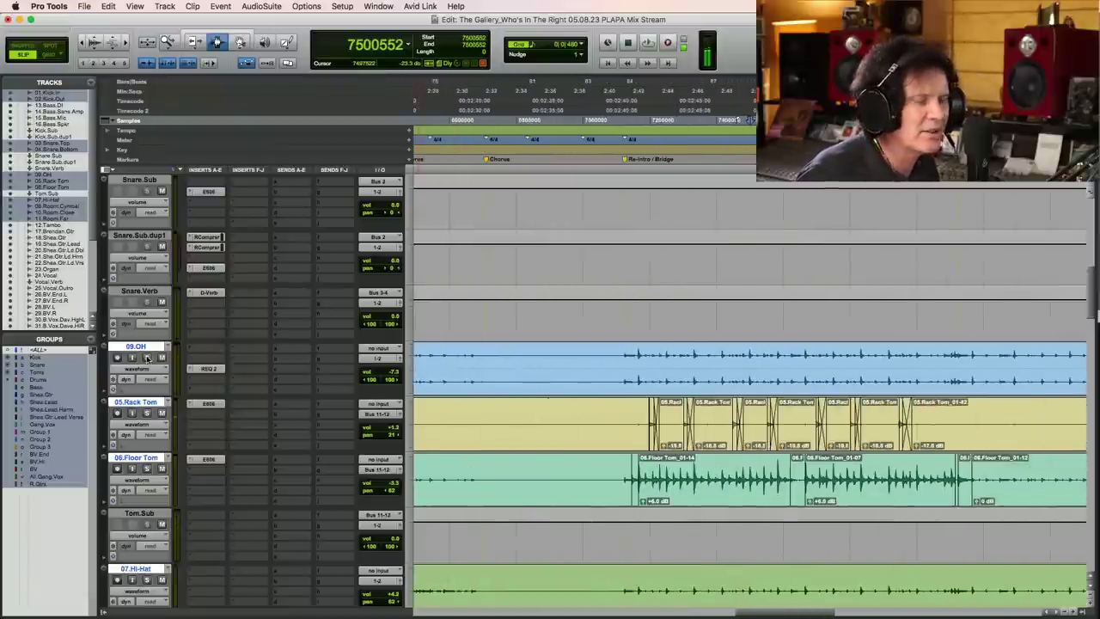
{"action": "left_click", "coordinate": [613, 374]}
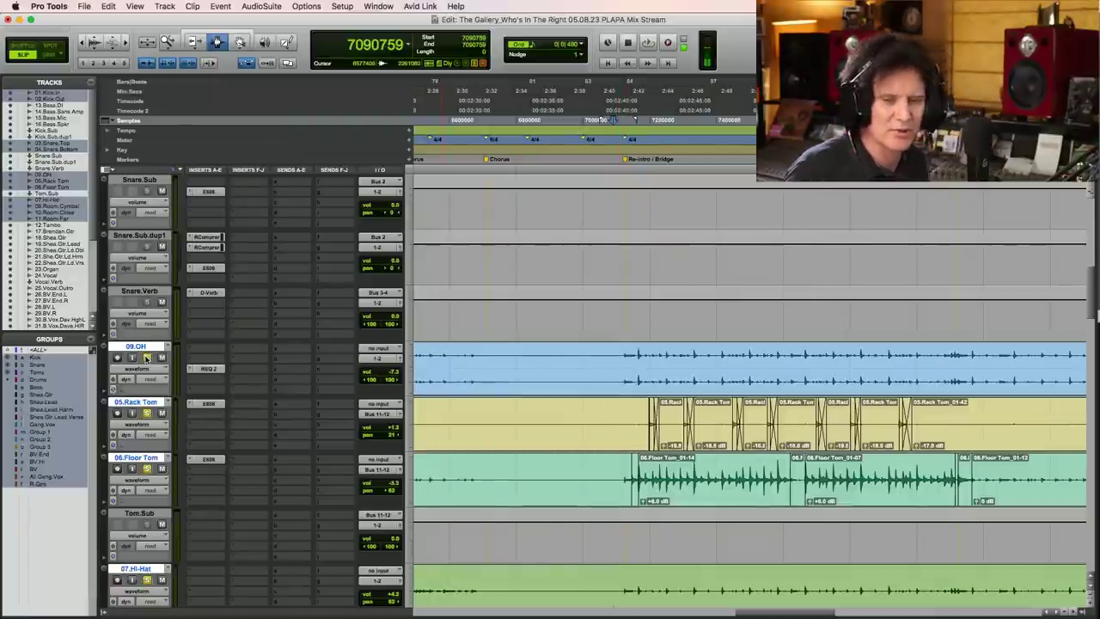
{"action": "key", "text": "space"}
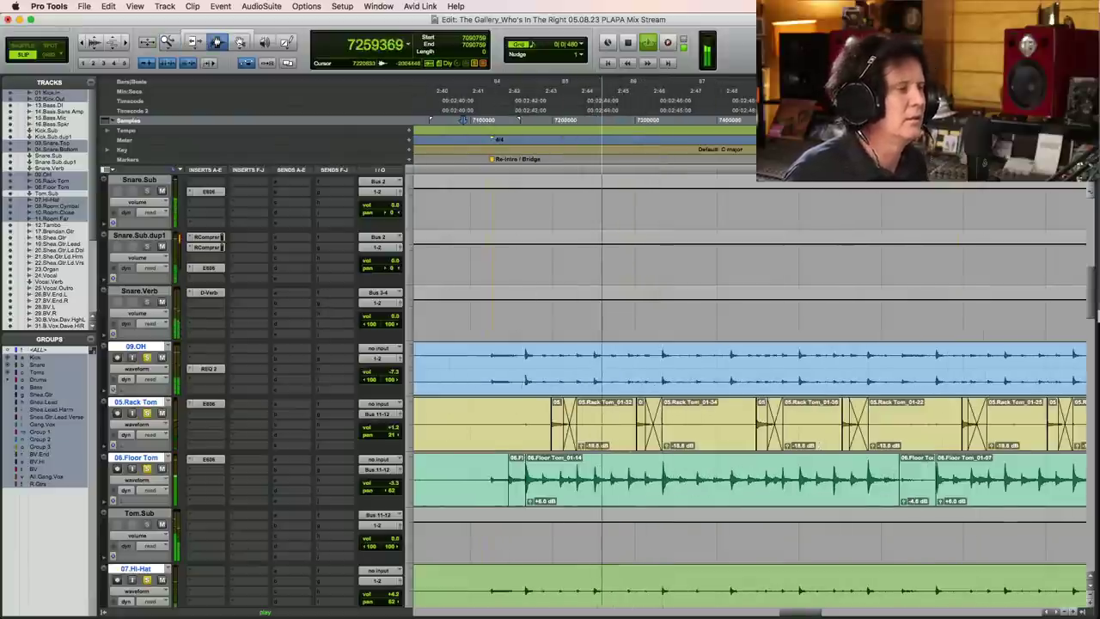
{"action": "key", "text": "space"}
- Raise the output of the E606 EQ on Snare.Sub.dup1 while playing from the start of the Re-Intro / Bridge section
{"action": "left_click", "coordinate": [485, 474]}
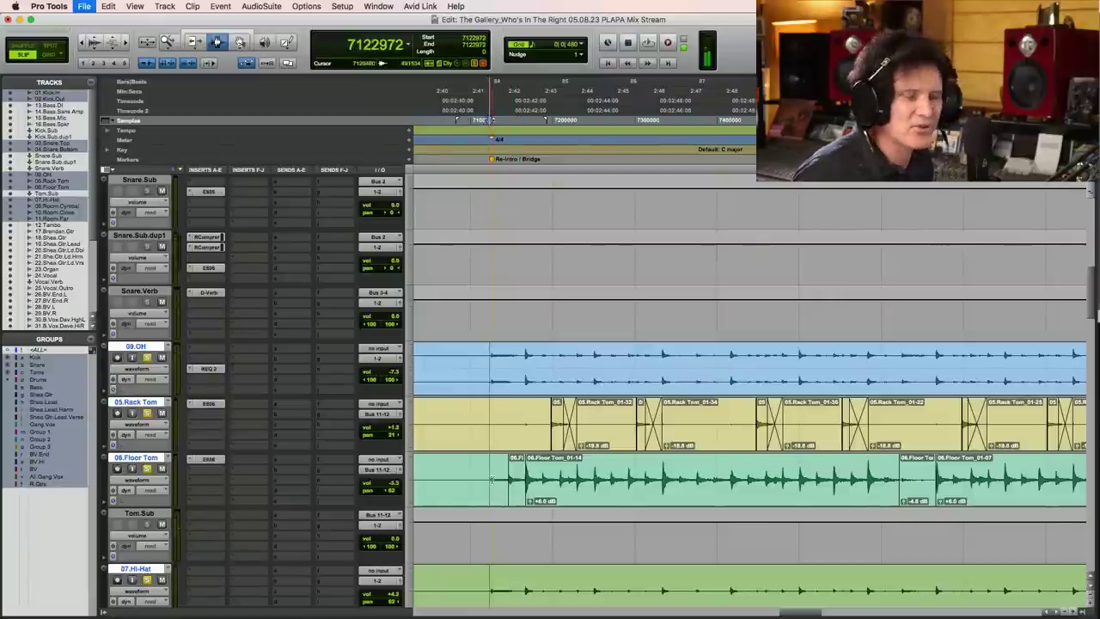
{"action": "key", "text": "space"}
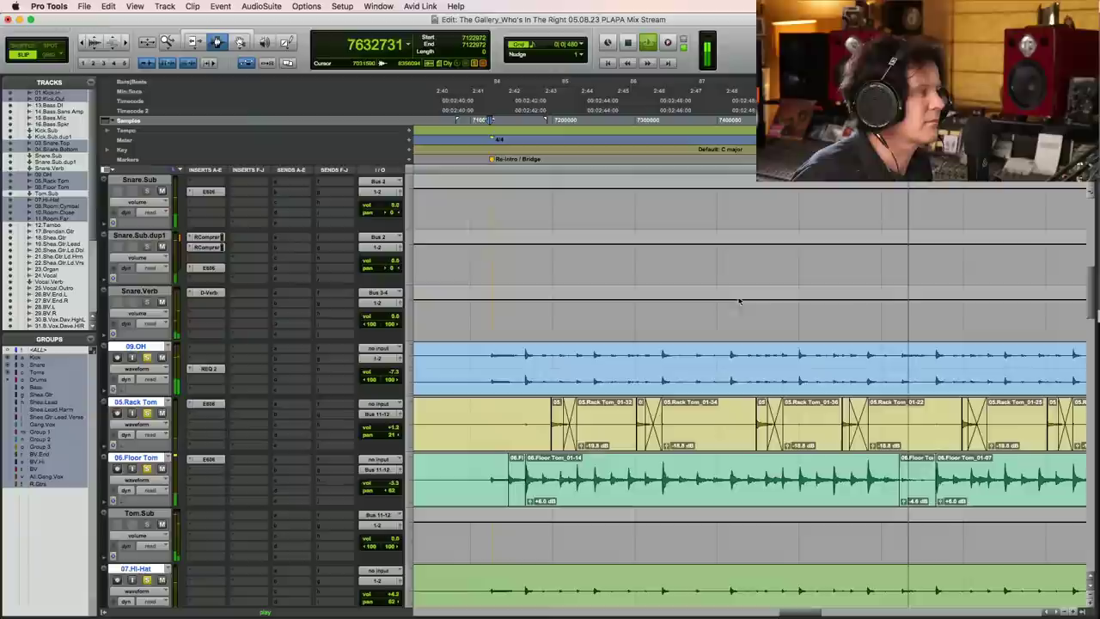
{"action": "left_click", "coordinate": [208, 268]}
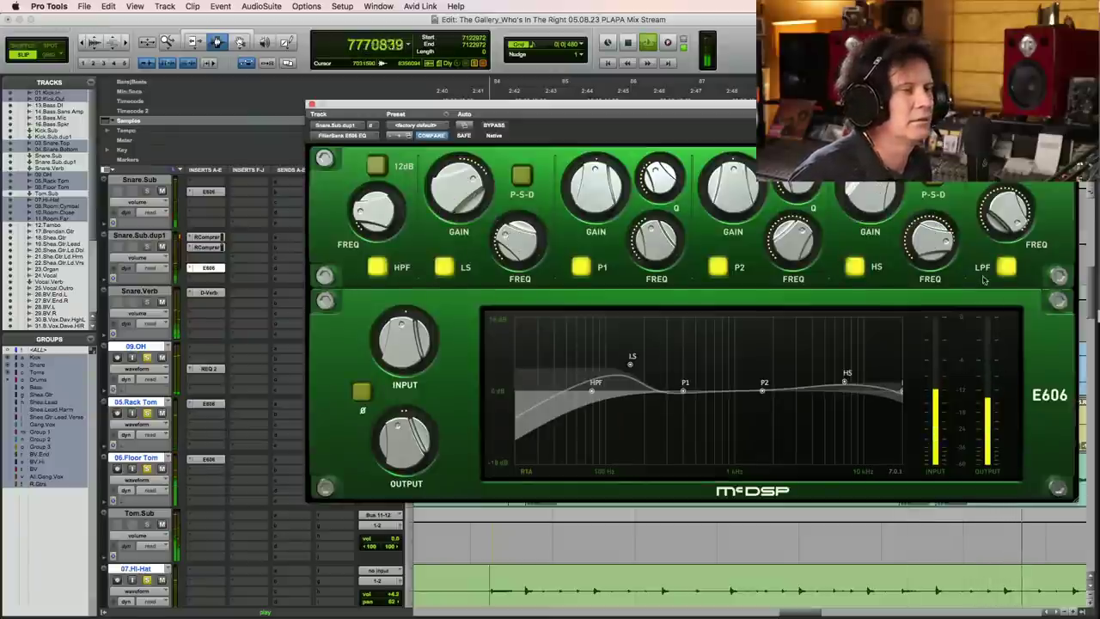
{"action": "left_click_drag", "start_coordinate": [402, 442], "coordinate": [402, 426]}
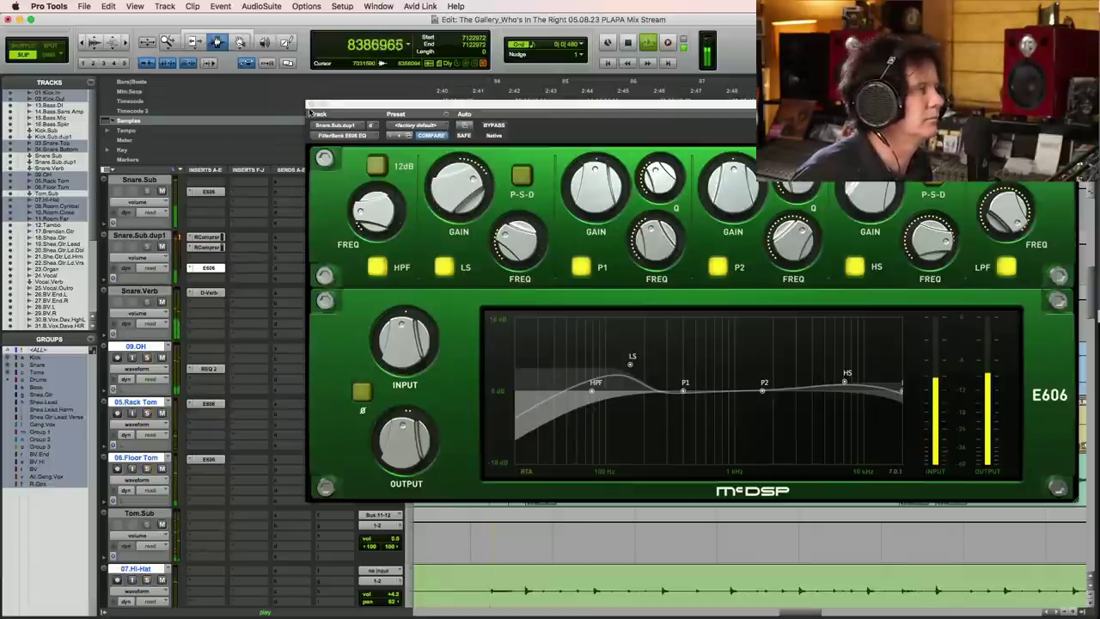
{"action": "left_click", "coordinate": [311, 104]}
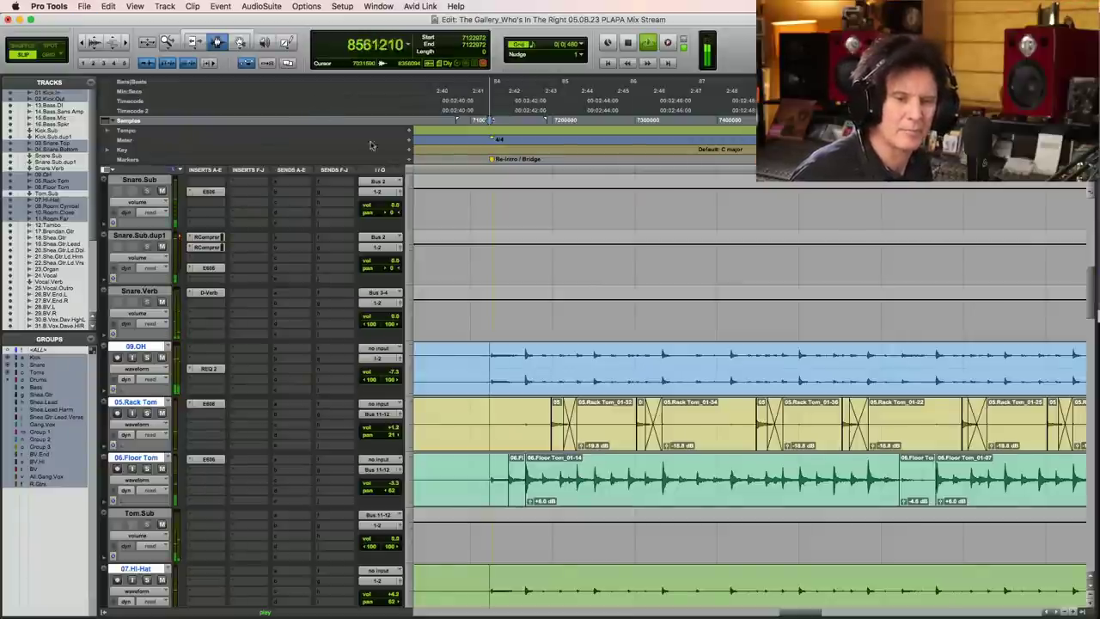
- Stop playback and move the playback start point to the beginning of the song, just before the Intro's first overhead hits
{"action": "key", "text": "space"}
{"action": "key", "text": "super+bracketleft"}
{"action": "key", "text": "super+bracketleft"}
{"action": "key", "text": "super+bracketleft"}
{"action": "key", "text": "super+bracketleft"}
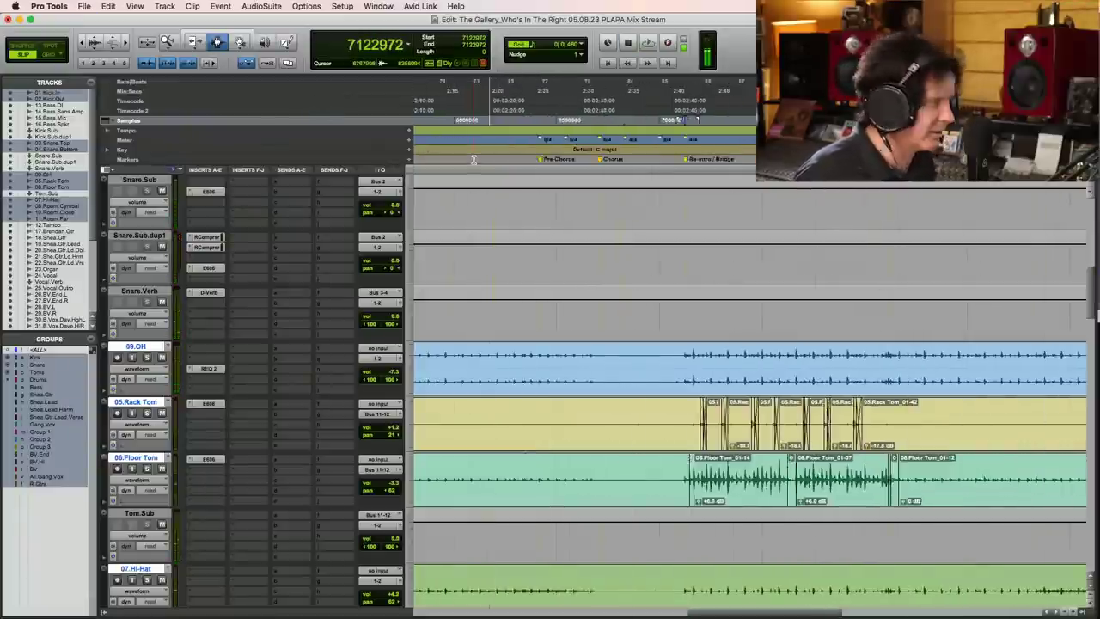
{"action": "key", "text": "super+bracketright"}
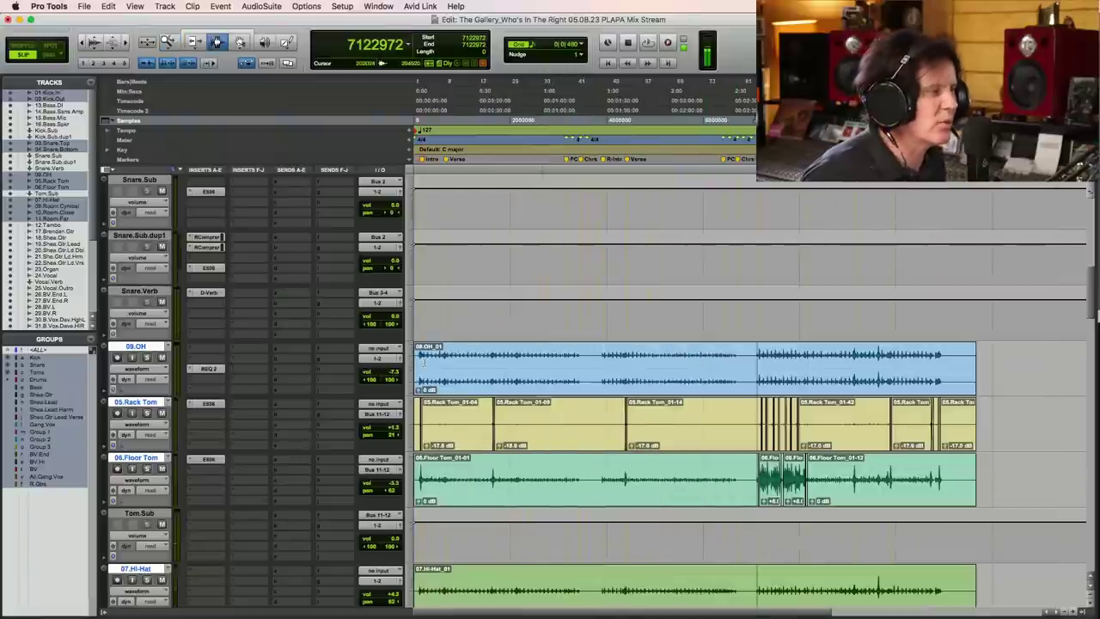
{"action": "left_click", "coordinate": [418, 361]}
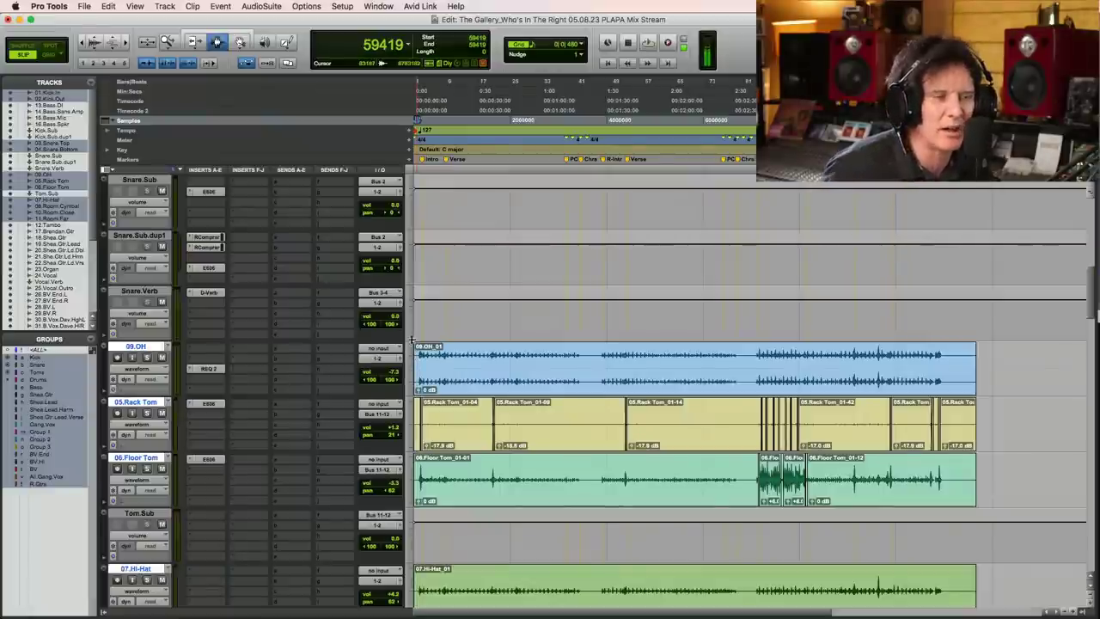
- Audition the song from its opening with the kick and bass tracks in view, and stop playback
{"action": "left_click_drag", "start_coordinate": [1090, 310], "coordinate": [1090, 193]}
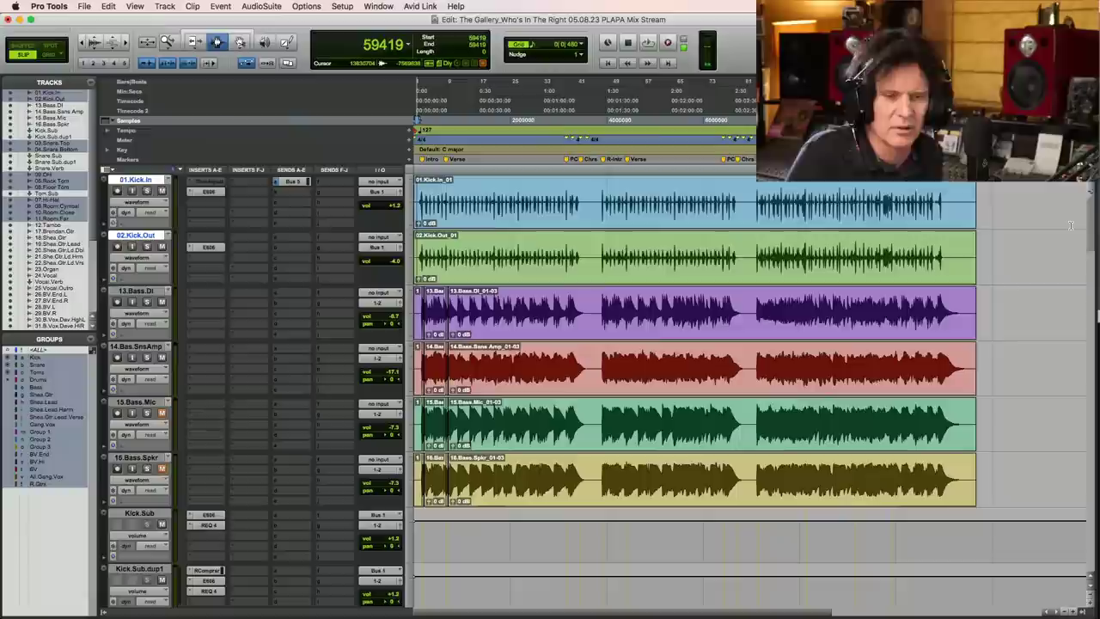
{"action": "key", "text": "space"}
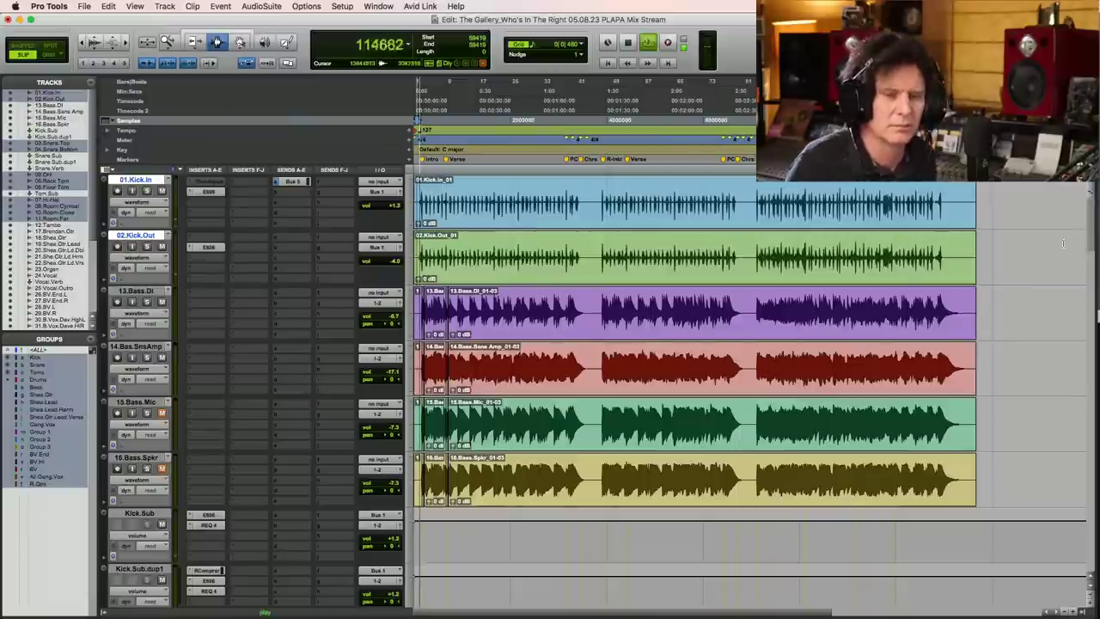
{"action": "key", "text": "space"}
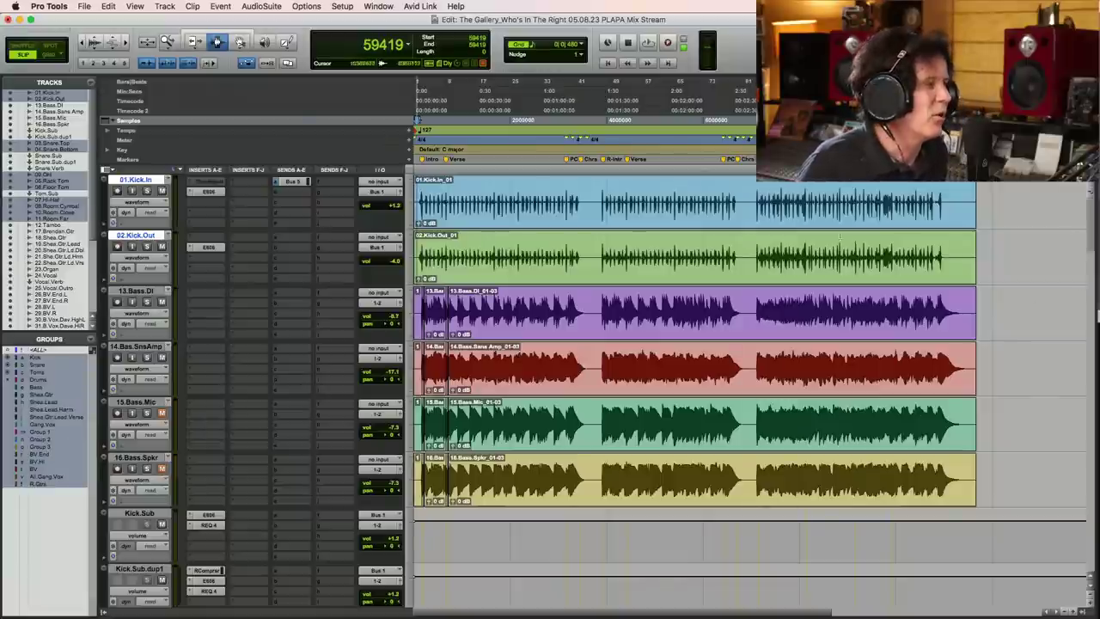
{"action": "key", "text": "super+bracketright"}
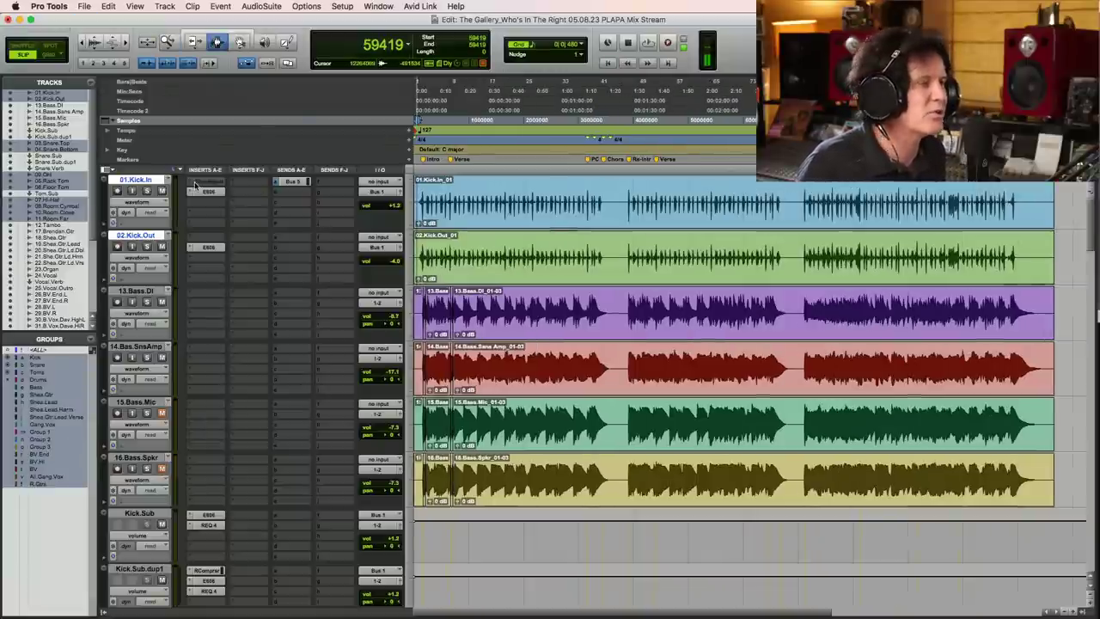